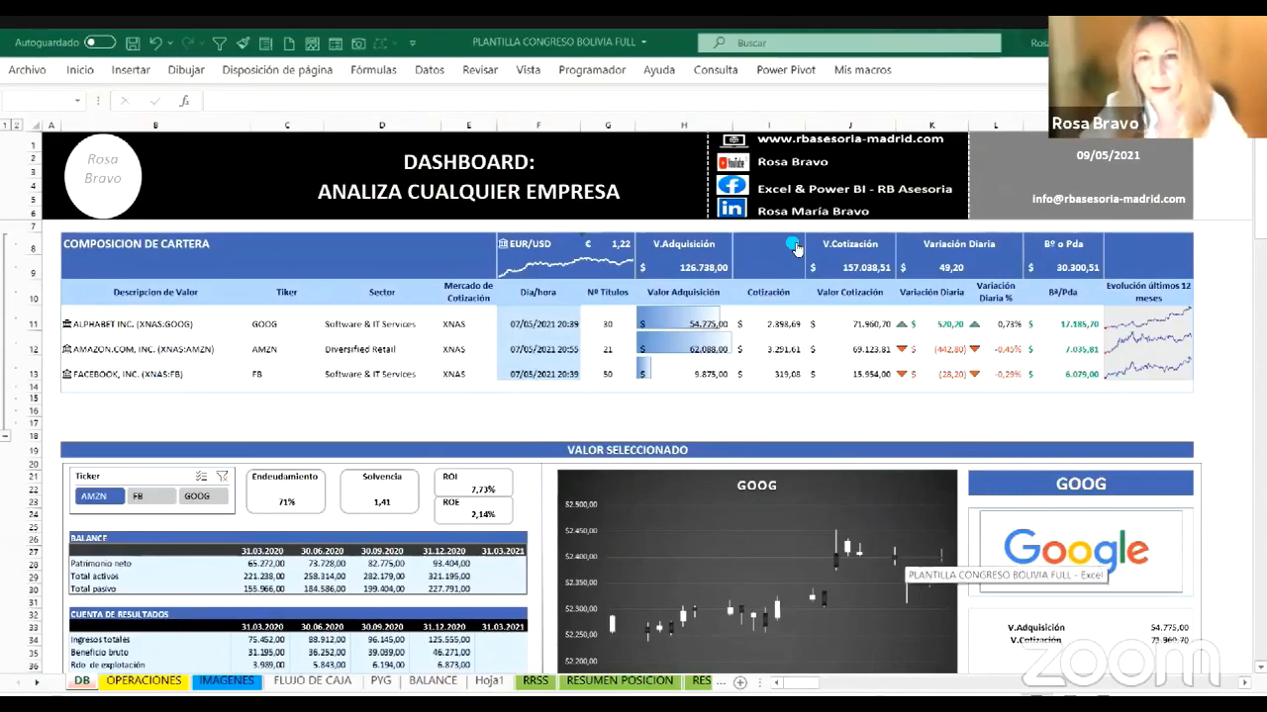
left_click(287, 411)
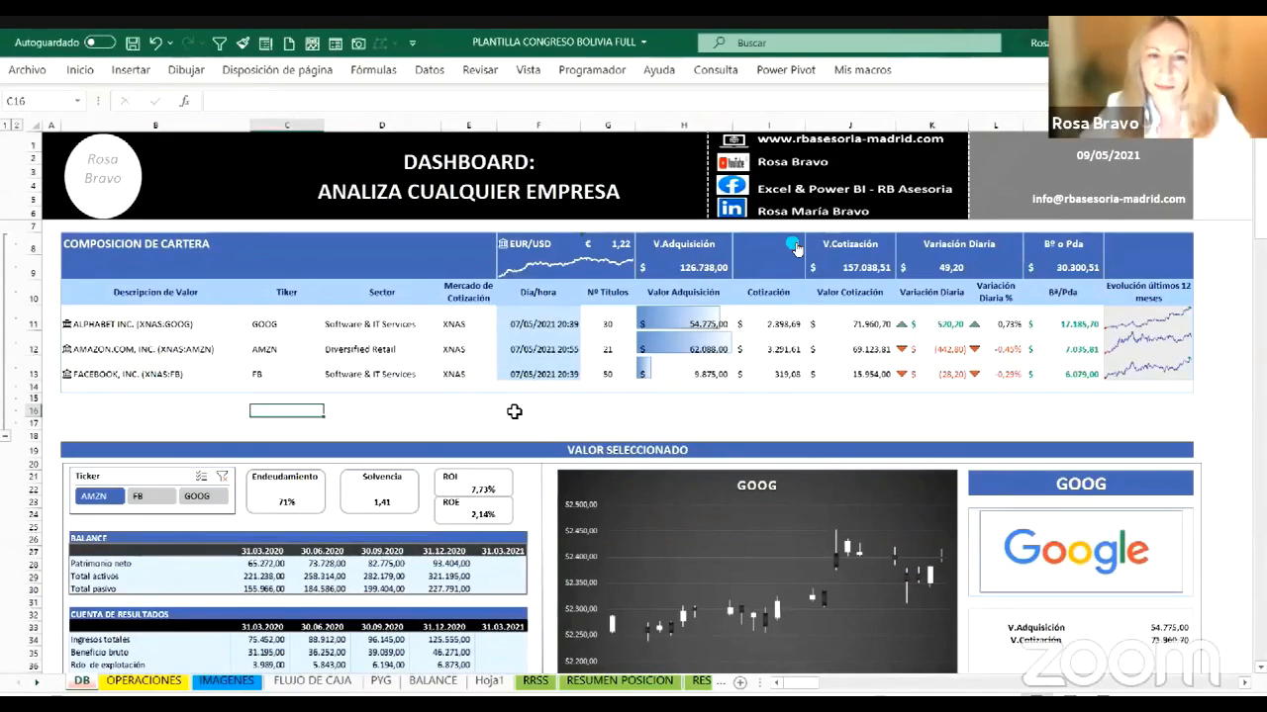
left_click(367, 410)
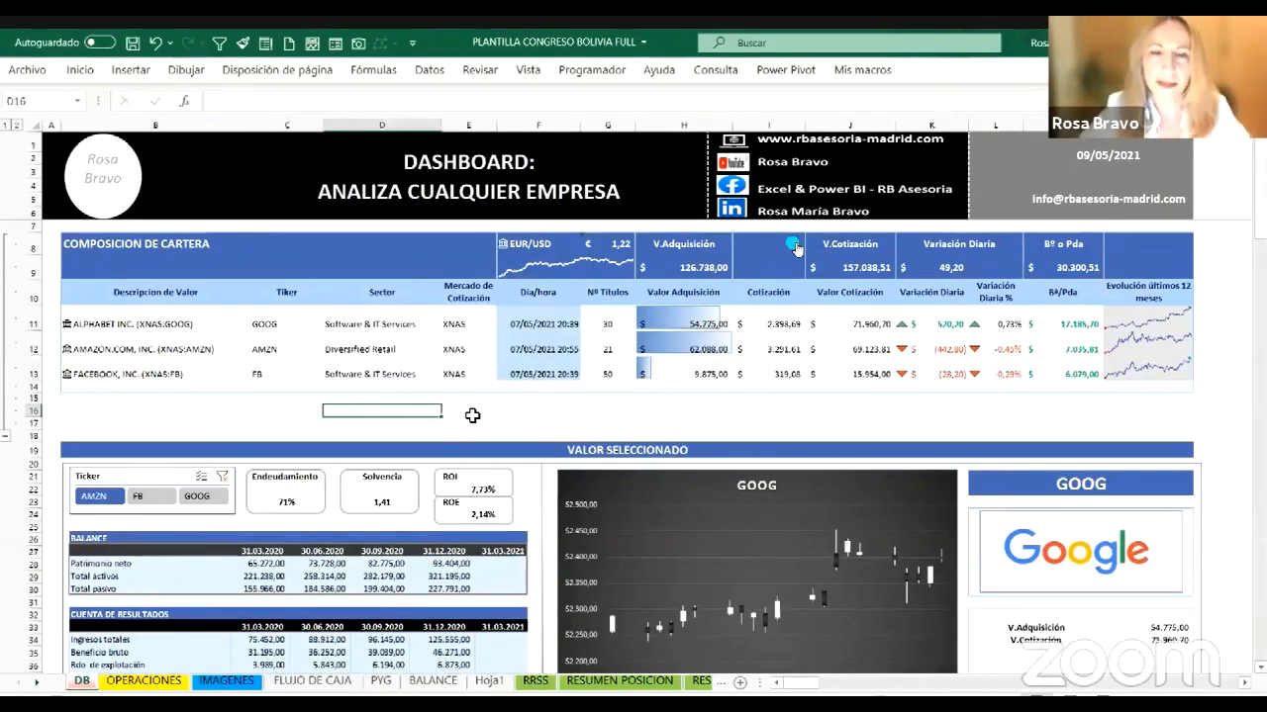
left_click(268, 414)
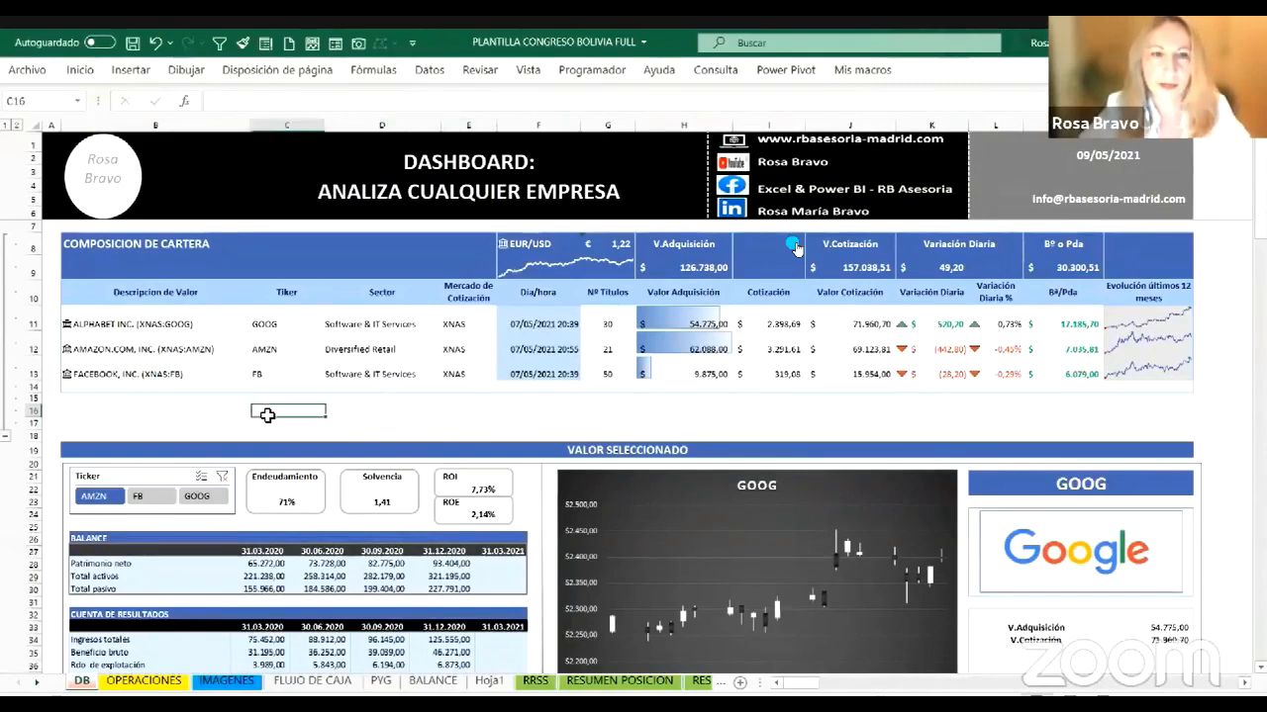
left_click(167, 411)
left_click(286, 411)
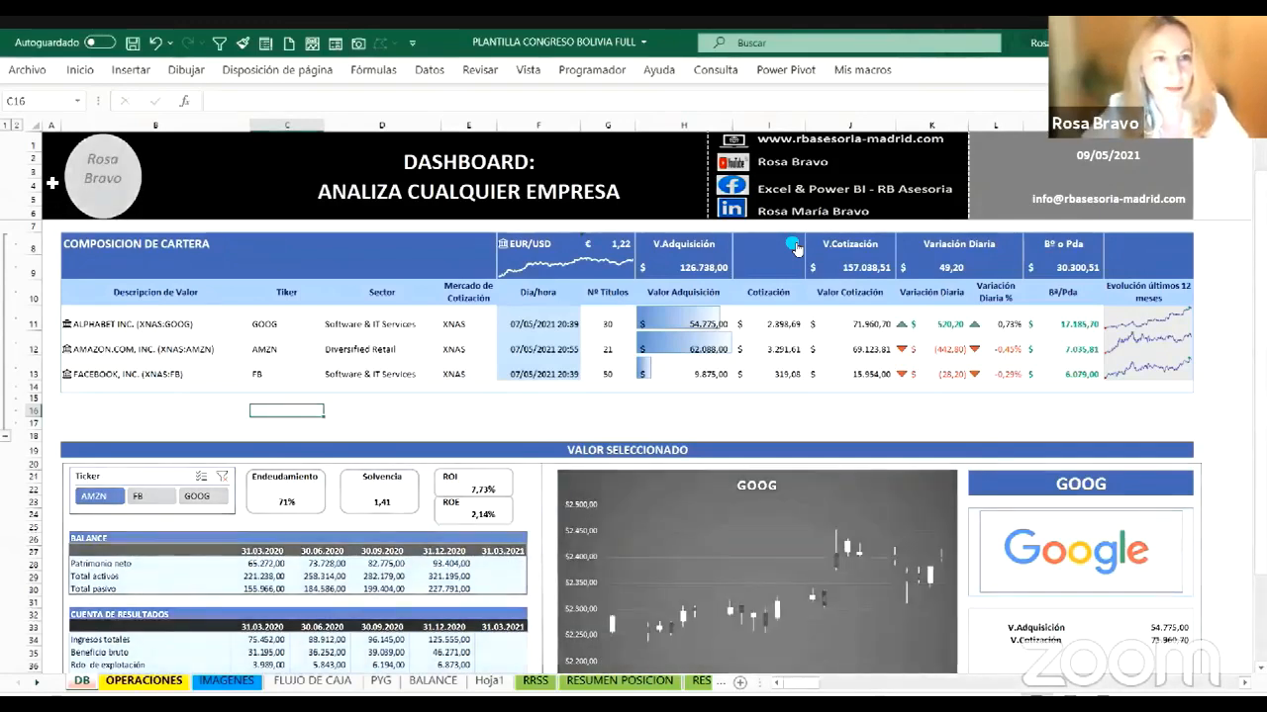
Step: Go to the OPERACIONES sheet and remove the filter from the operations table
left_click(795, 246)
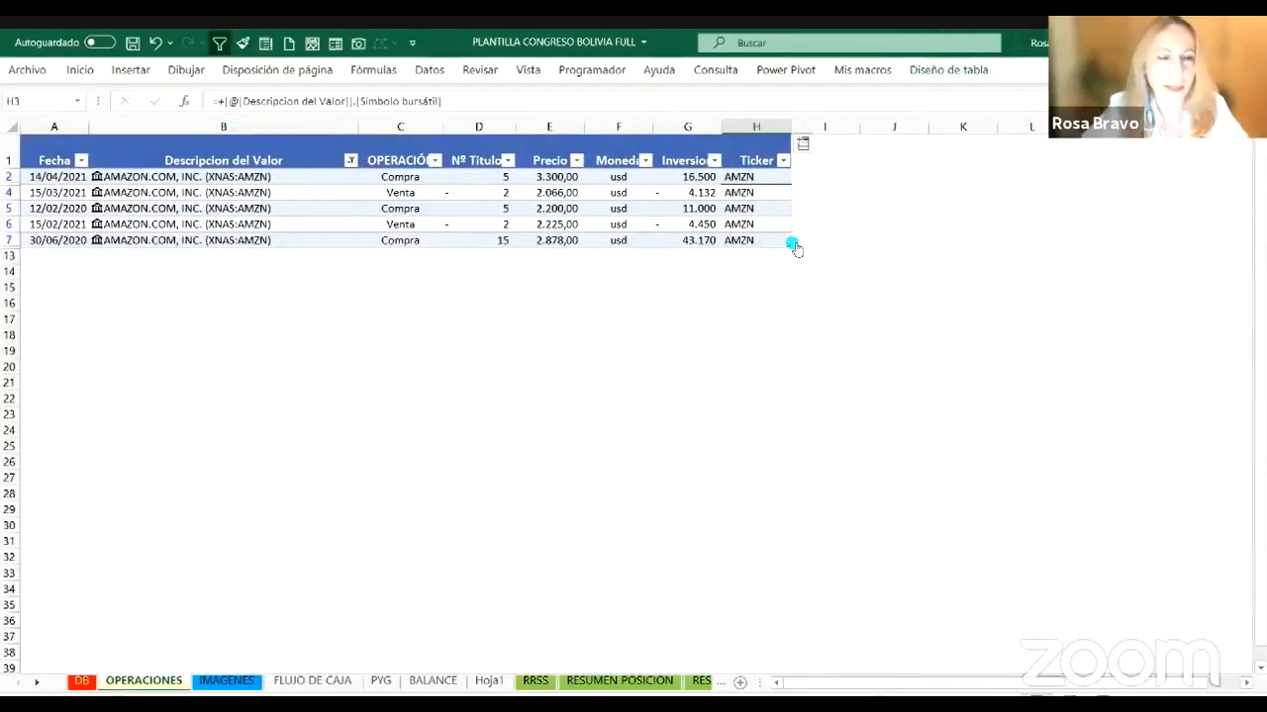
key("ctrl+shift+l")
Step: Examine the operations table's records and its Fecha, Descripcion del Valor, OPERACIÓN, Nº Titulos and Precio columns
left_click(6, 176)
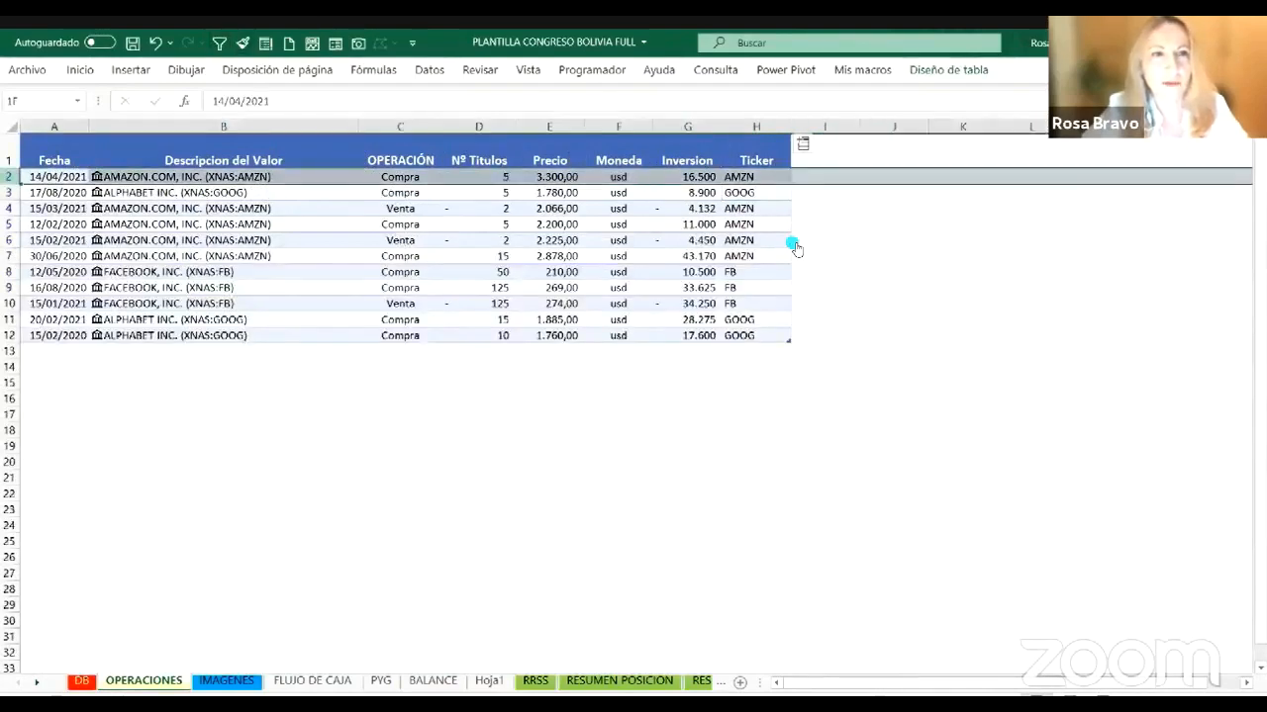
left_click(9, 192)
left_click(8, 208)
left_click(9, 224)
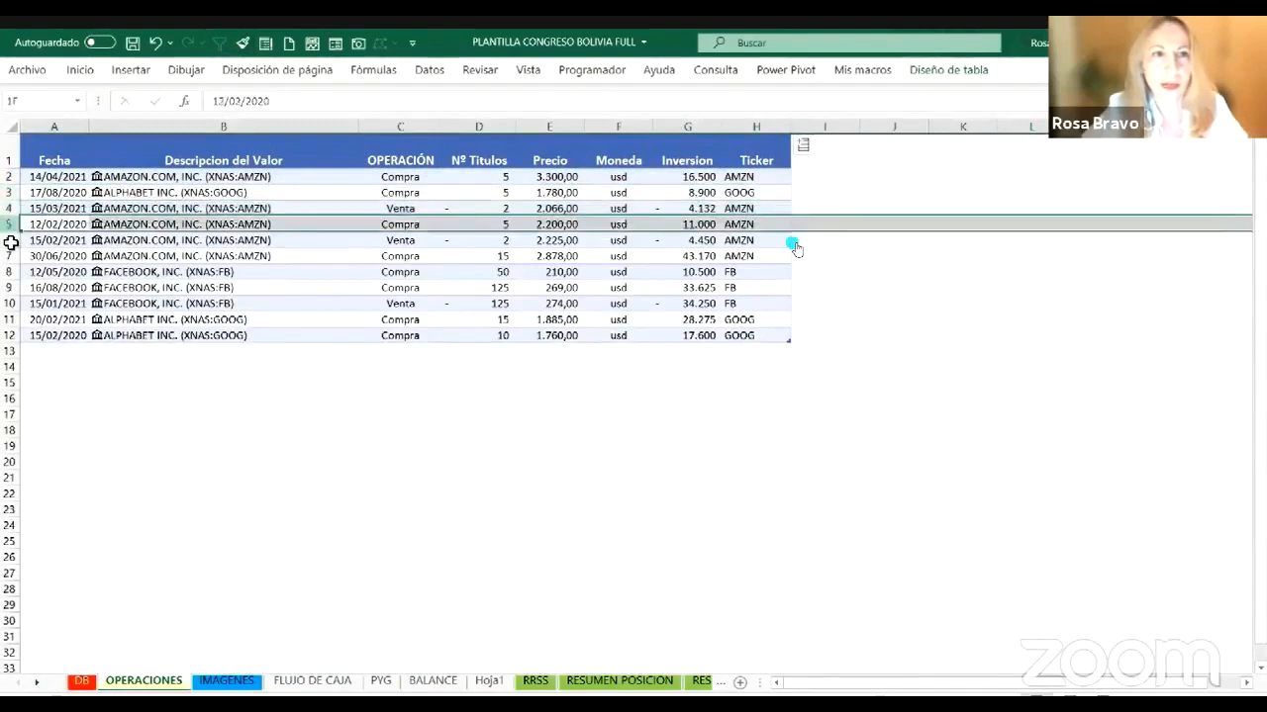
left_click(10, 241)
left_click(44, 158)
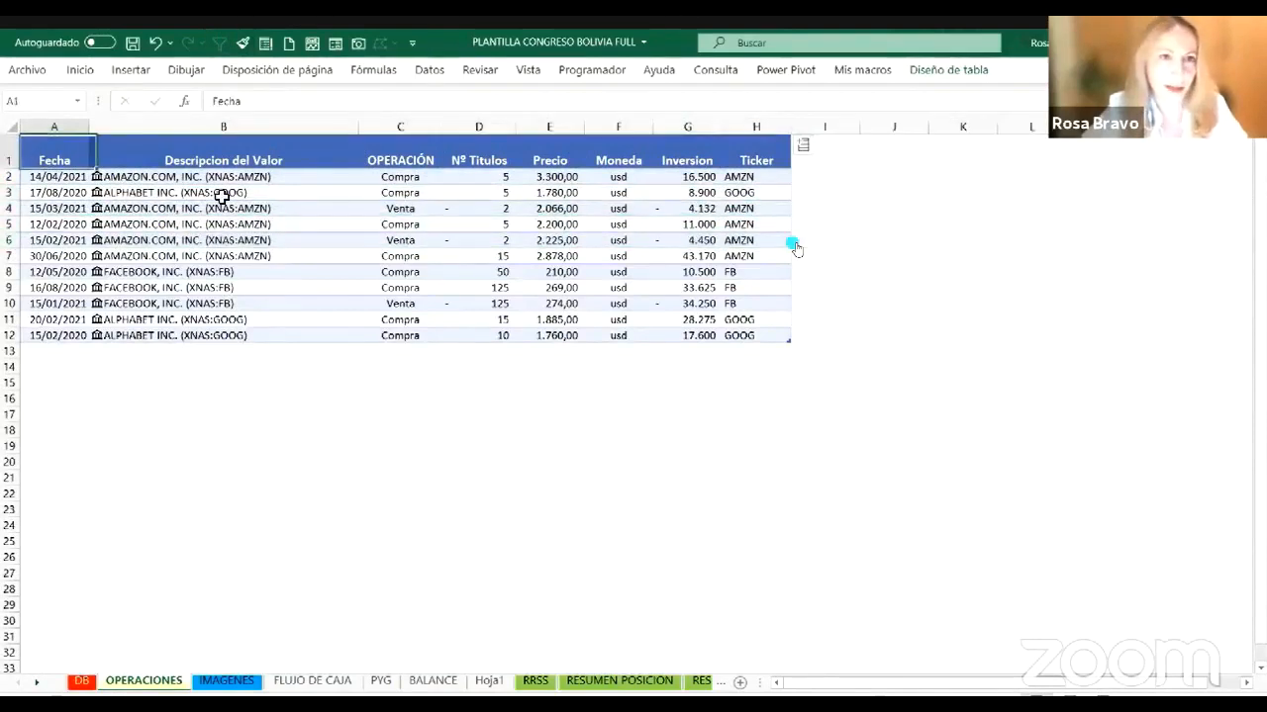
left_click(222, 149)
left_click(393, 160)
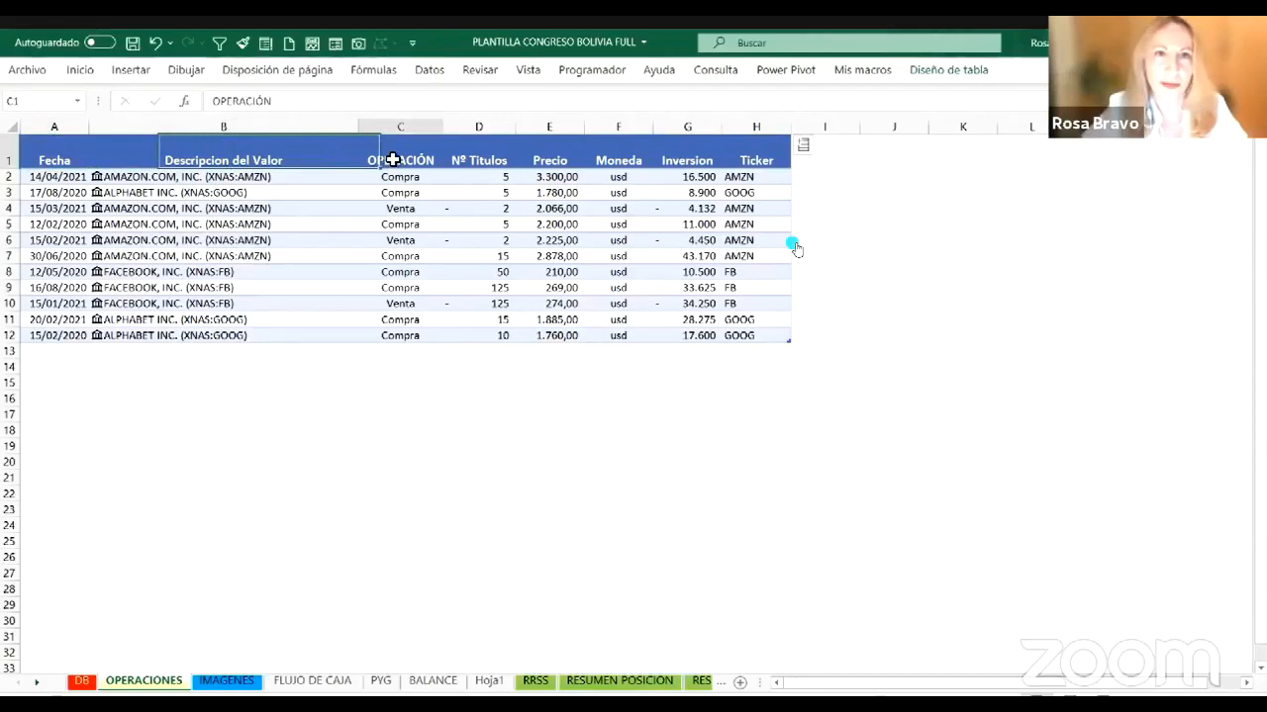
left_click(402, 176)
left_click(402, 208)
left_click(478, 155)
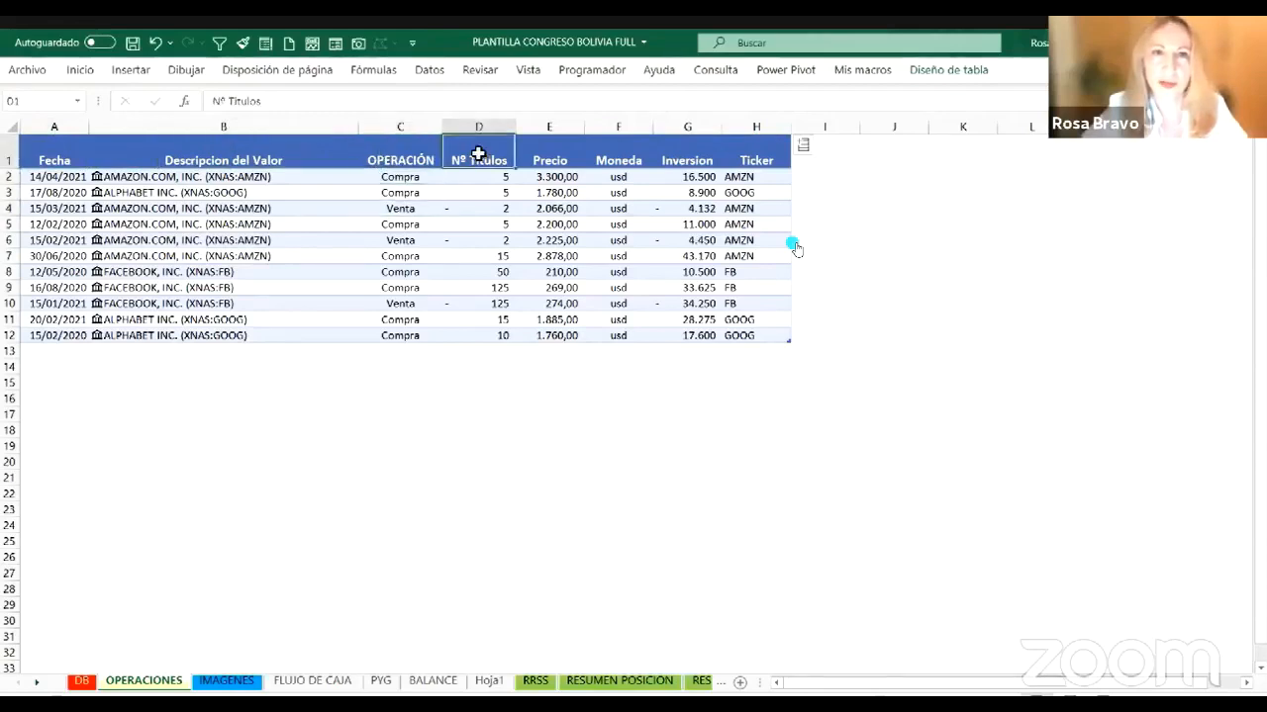
left_click(500, 178)
left_click(463, 208)
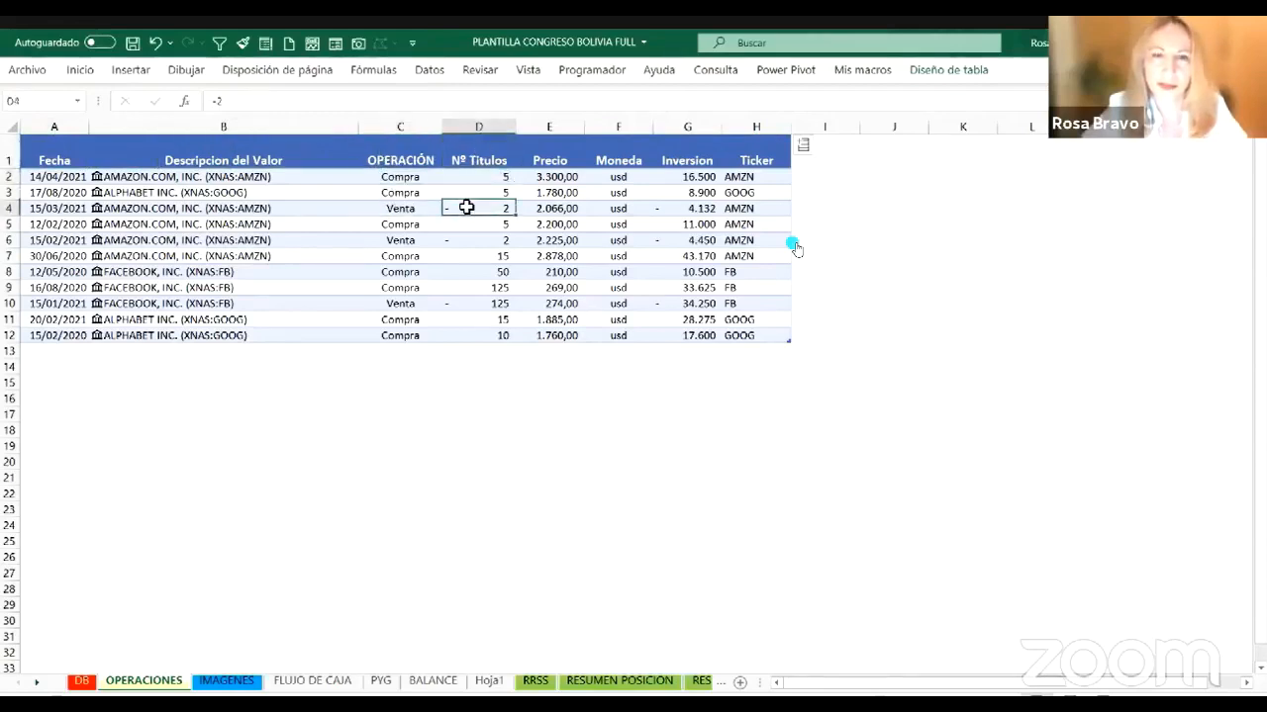
left_click(561, 177)
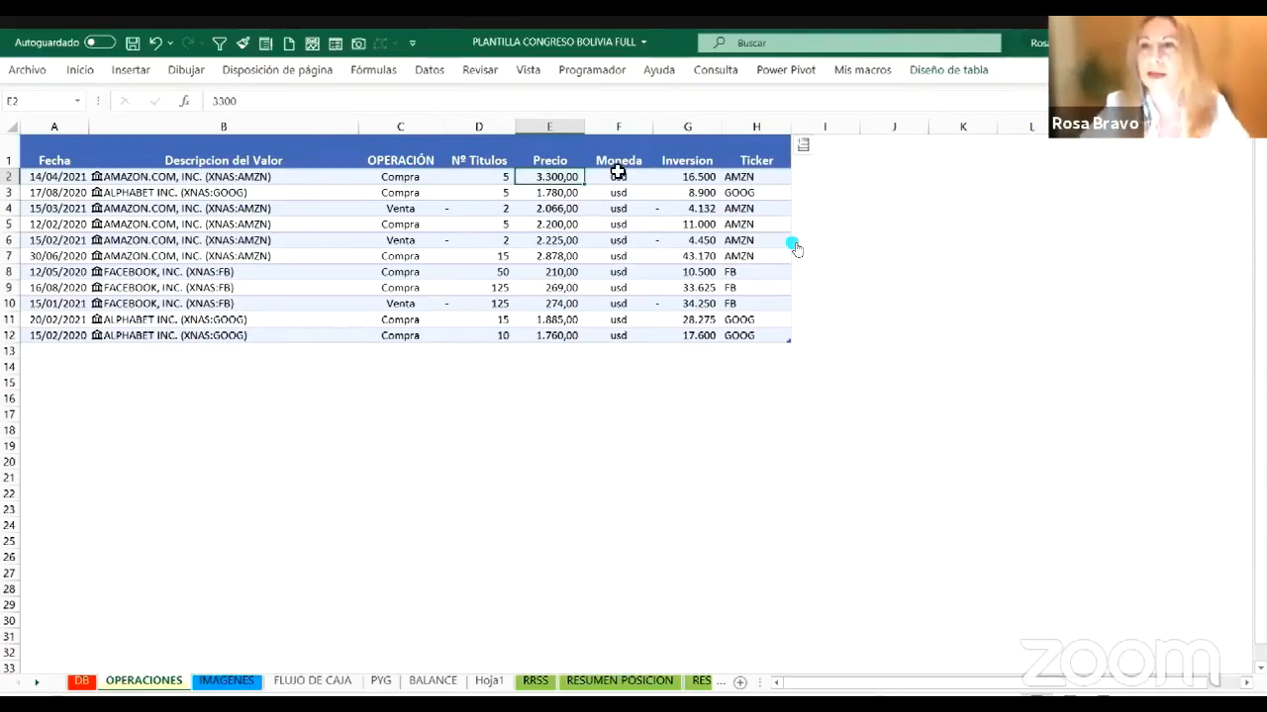
Step: Enter the formula =+E2*D2 for the Inversion value in the first operation's row
left_click(690, 181)
type("=+E2*D2")
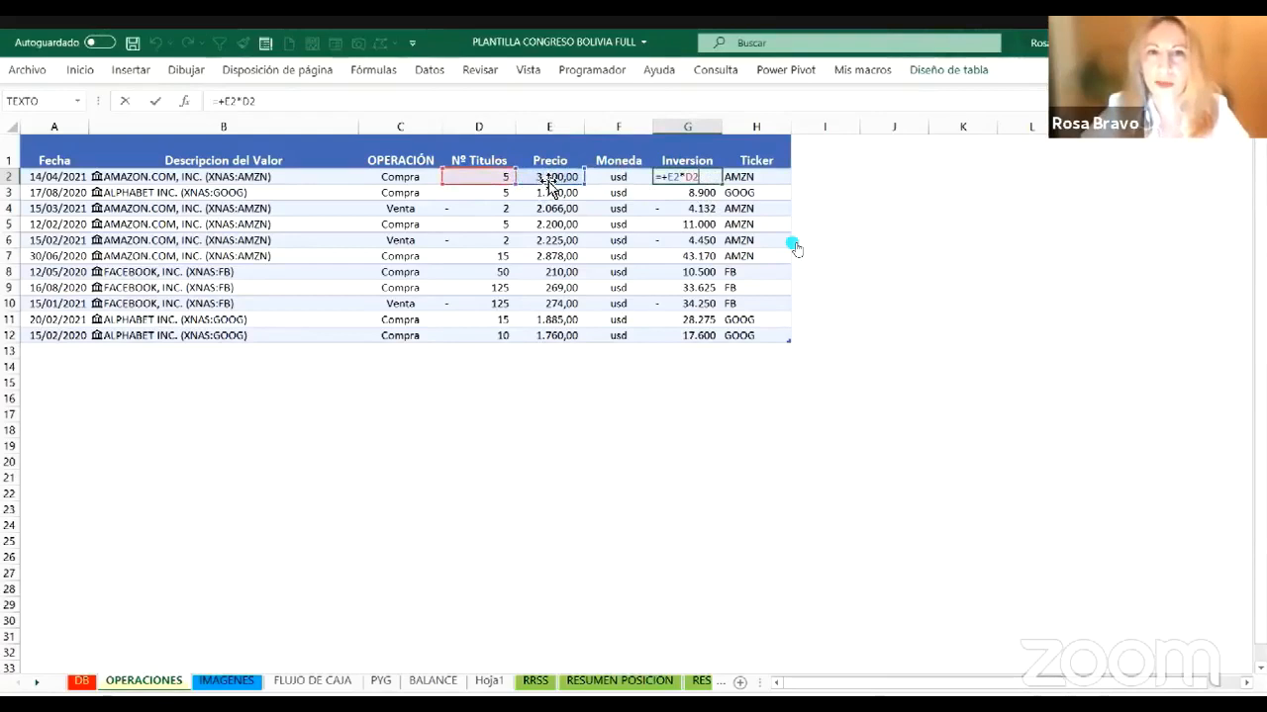
key("ctrl+Return")
Step: Inspect the Ticker formulas in the first Amazon and Alphabet rows, and review the table's records by date
left_click(756, 179)
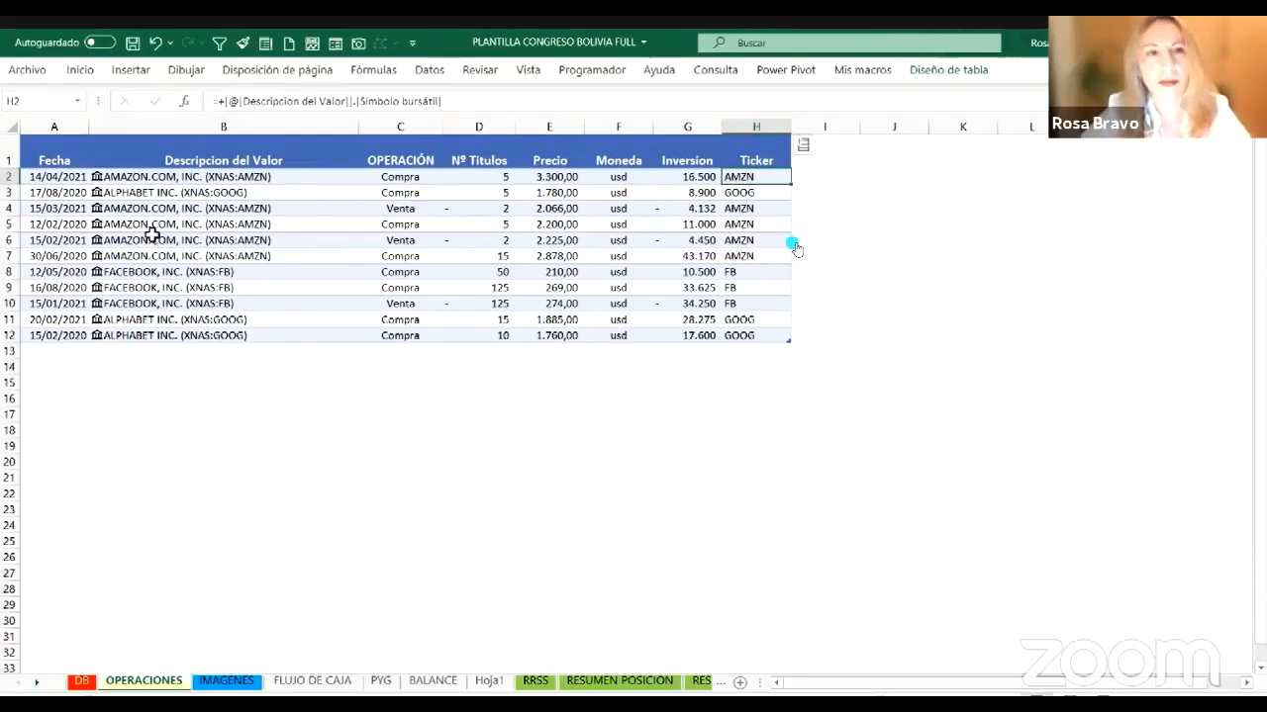
left_click(118, 193)
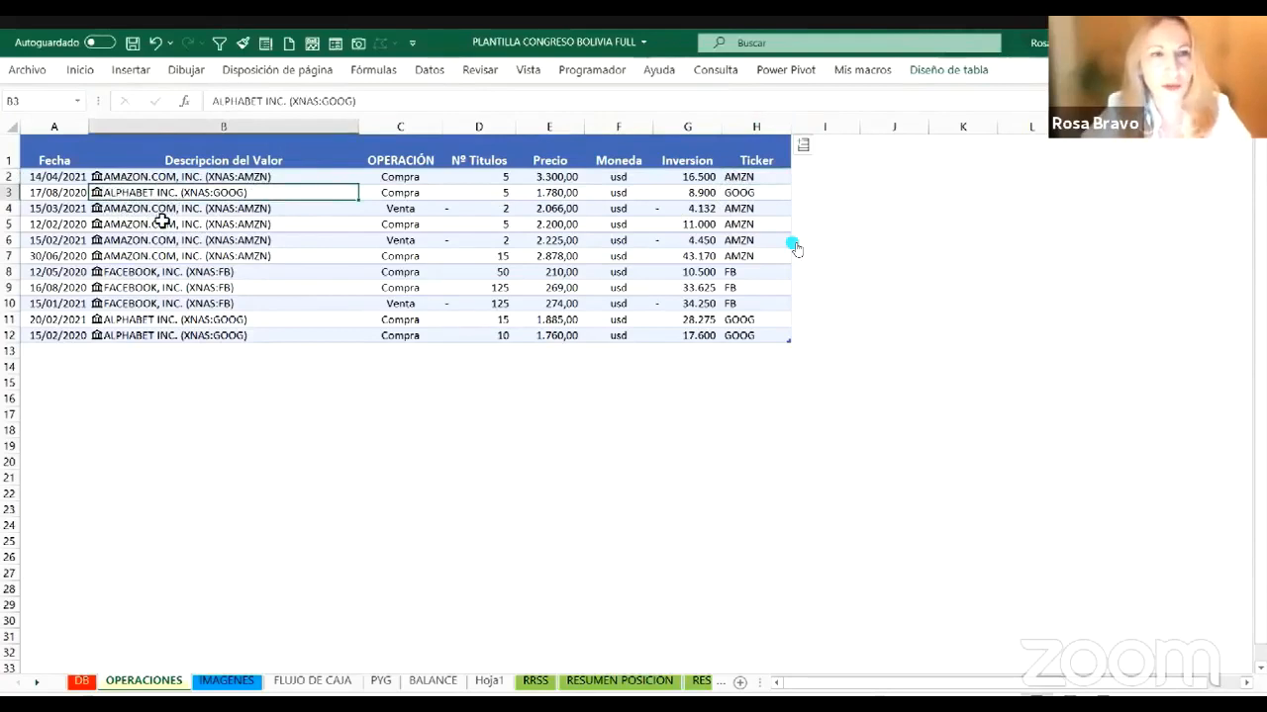
left_click(771, 192)
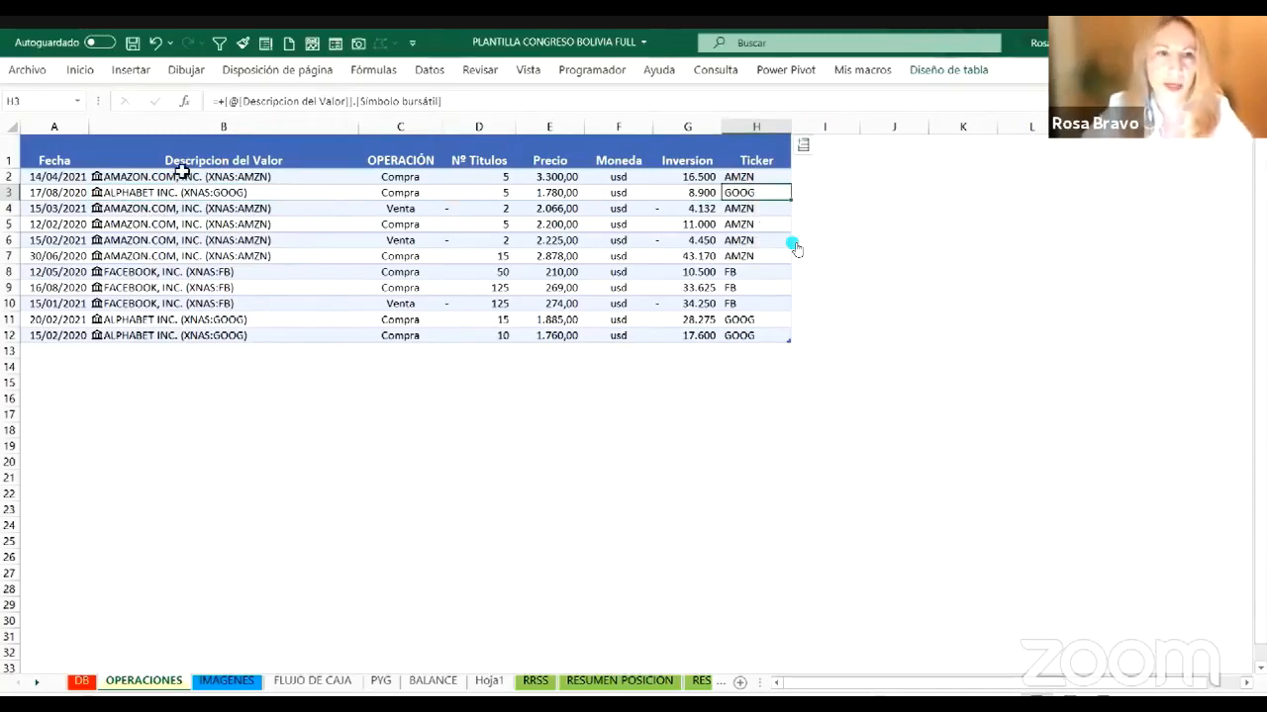
left_click_drag(69, 192, 69, 180)
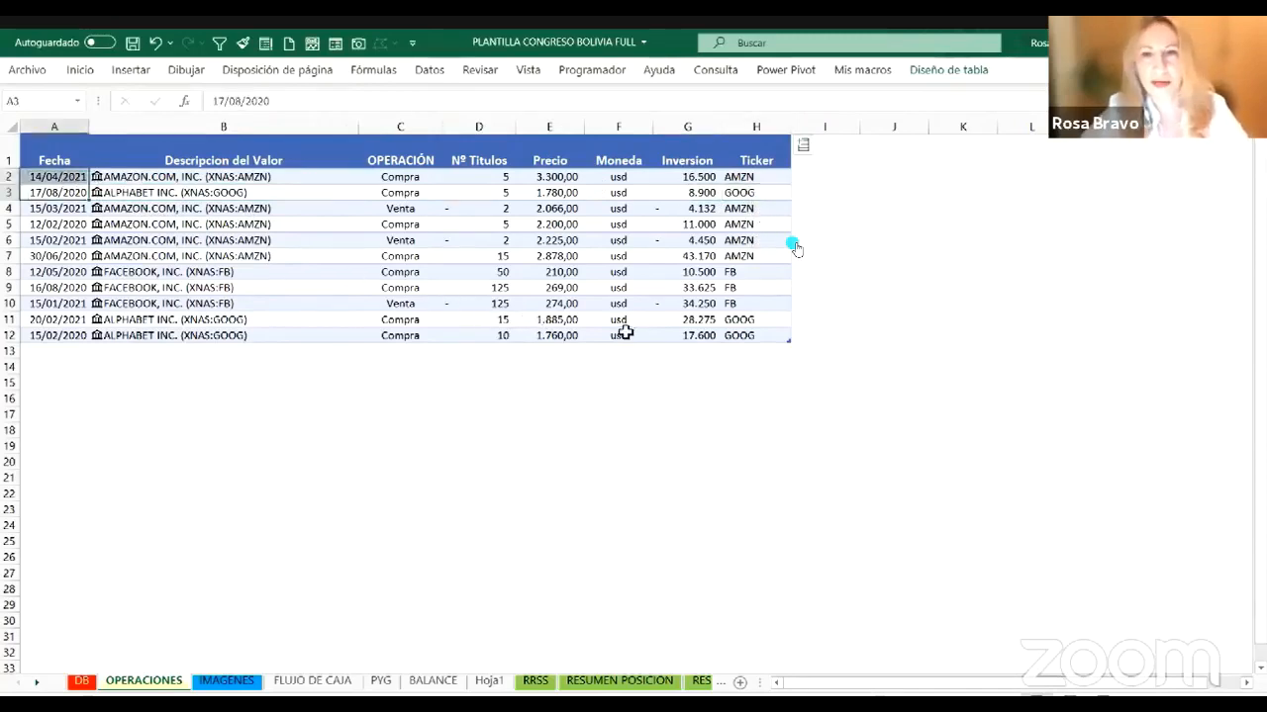
left_click(723, 330, "shift")
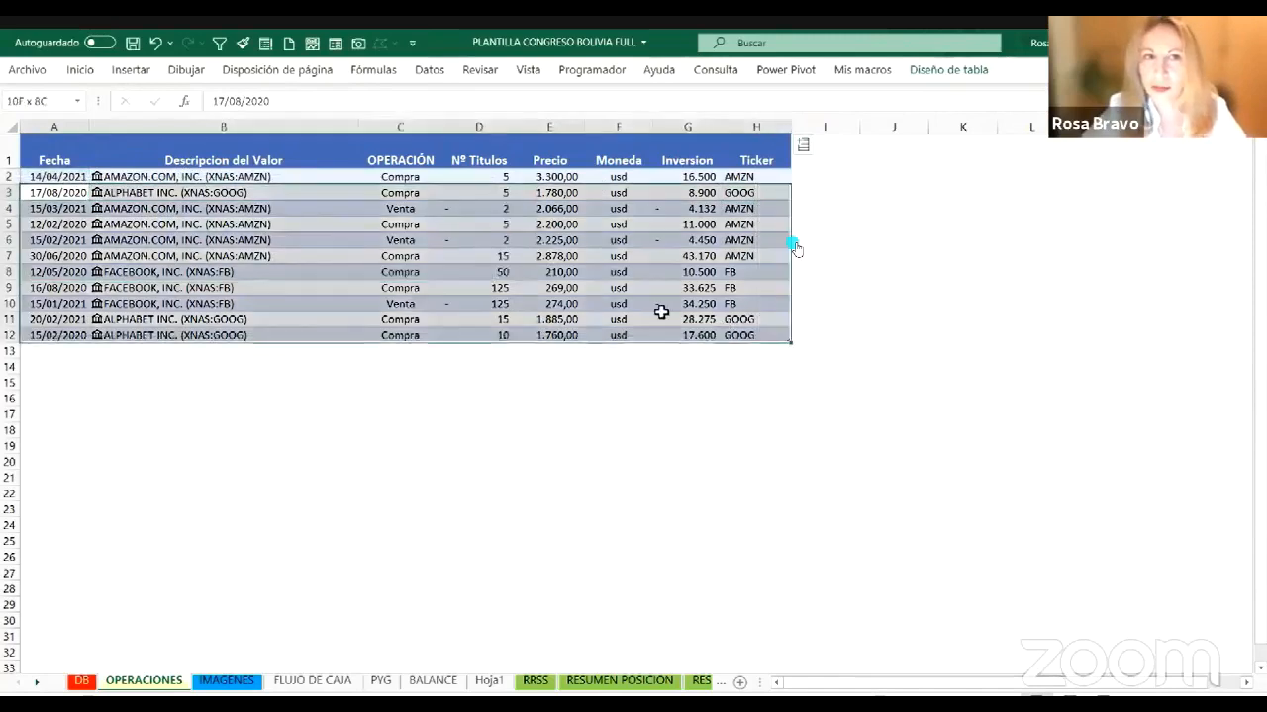
left_click(79, 179)
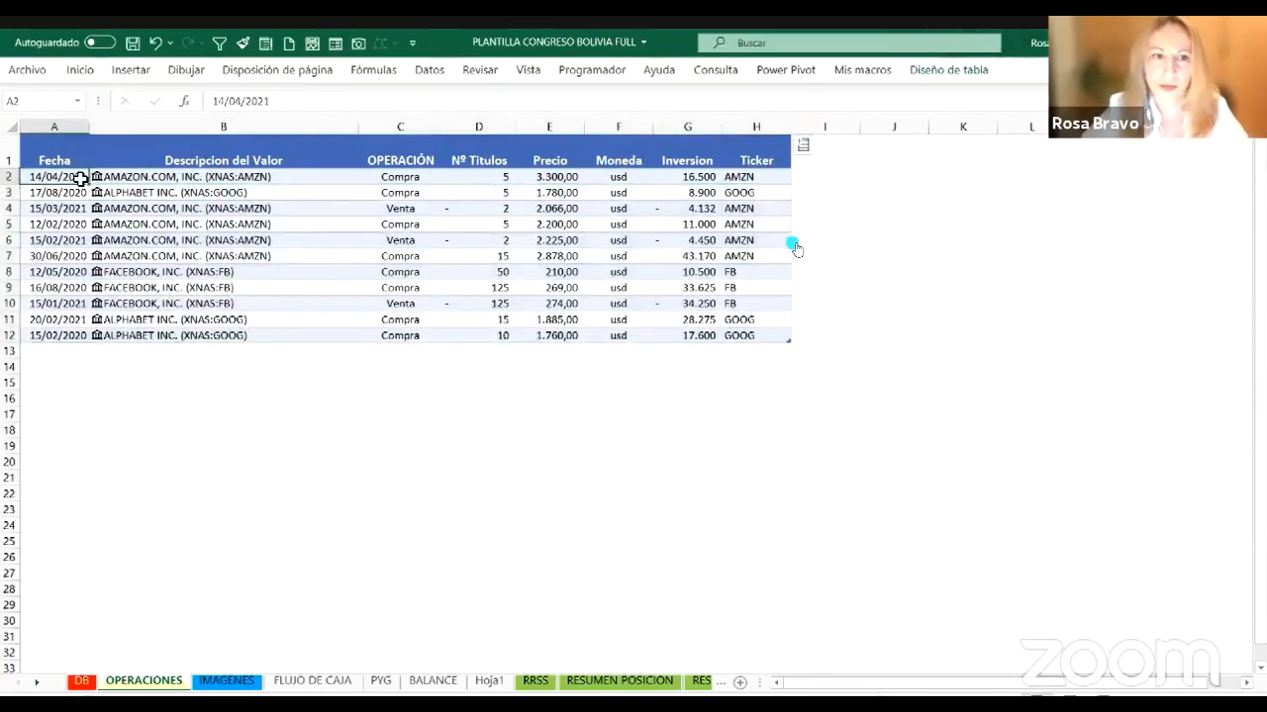
Step: Review the COMPOSICION DE CARTERA block on the DB sheet against the OPERACIONES records, including its company rows and portfolio totals
left_click(80, 682)
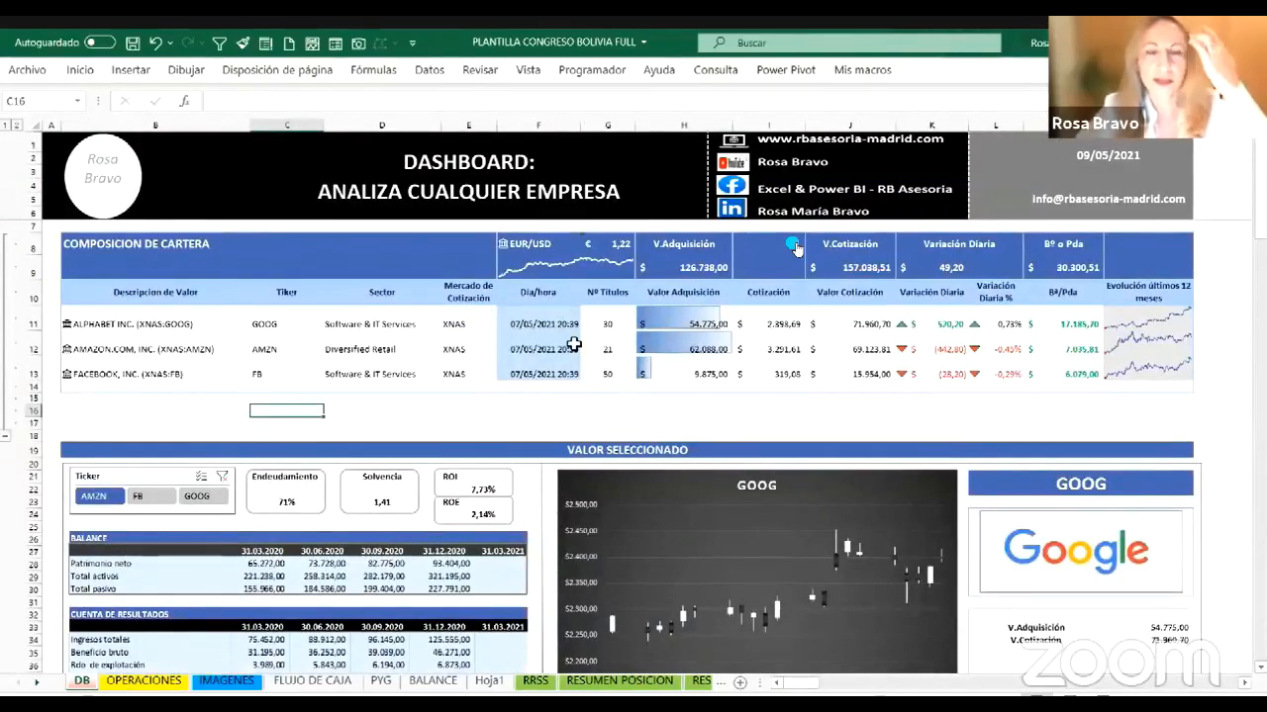
left_click(86, 233)
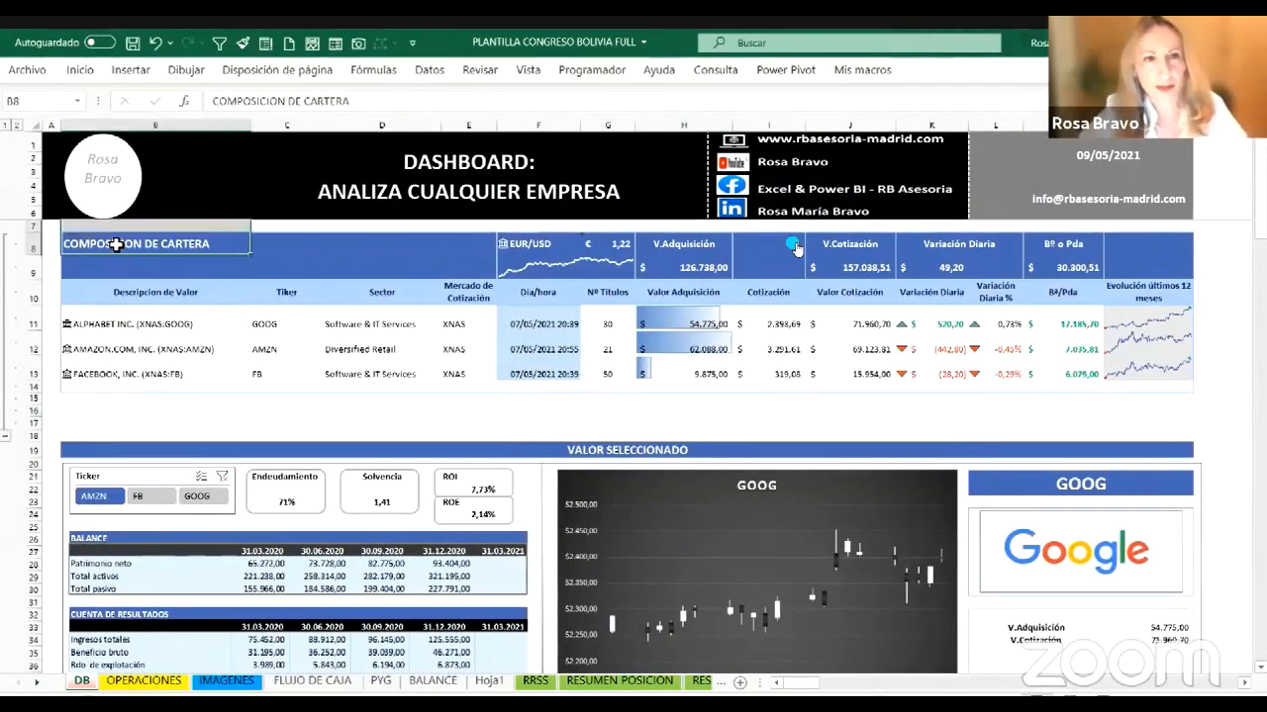
key("ctrl+a")
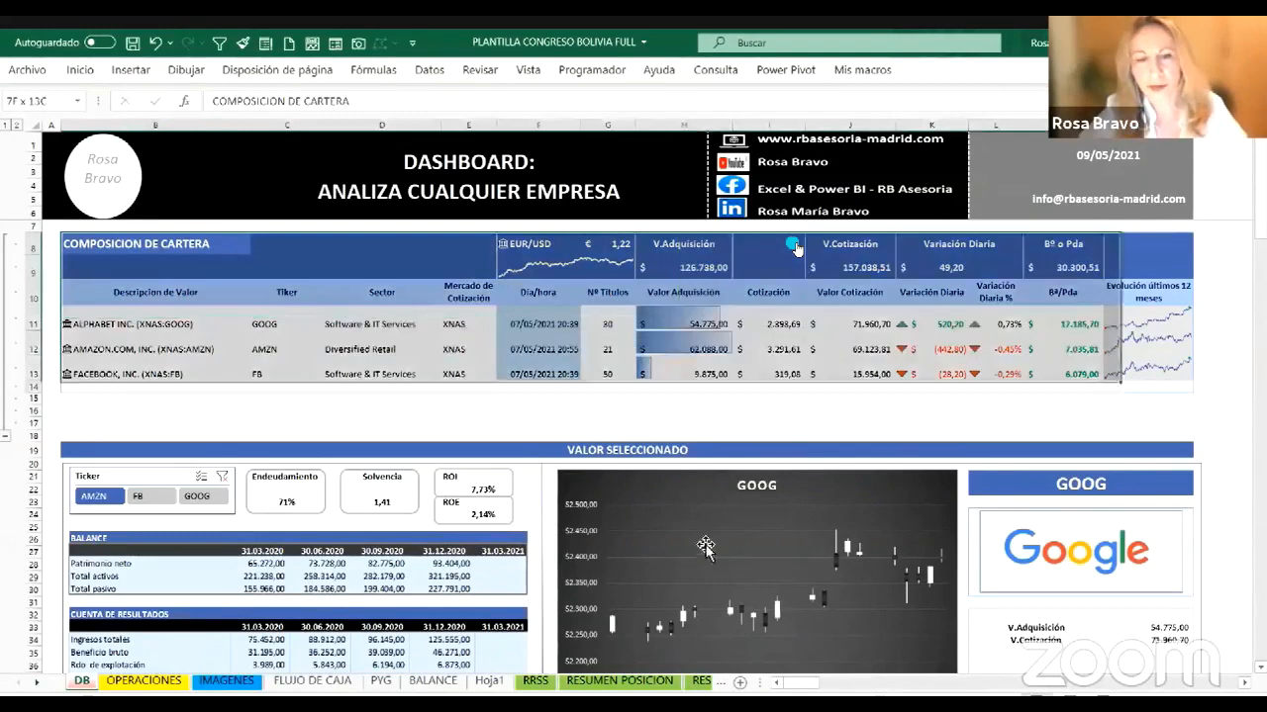
left_click(146, 681)
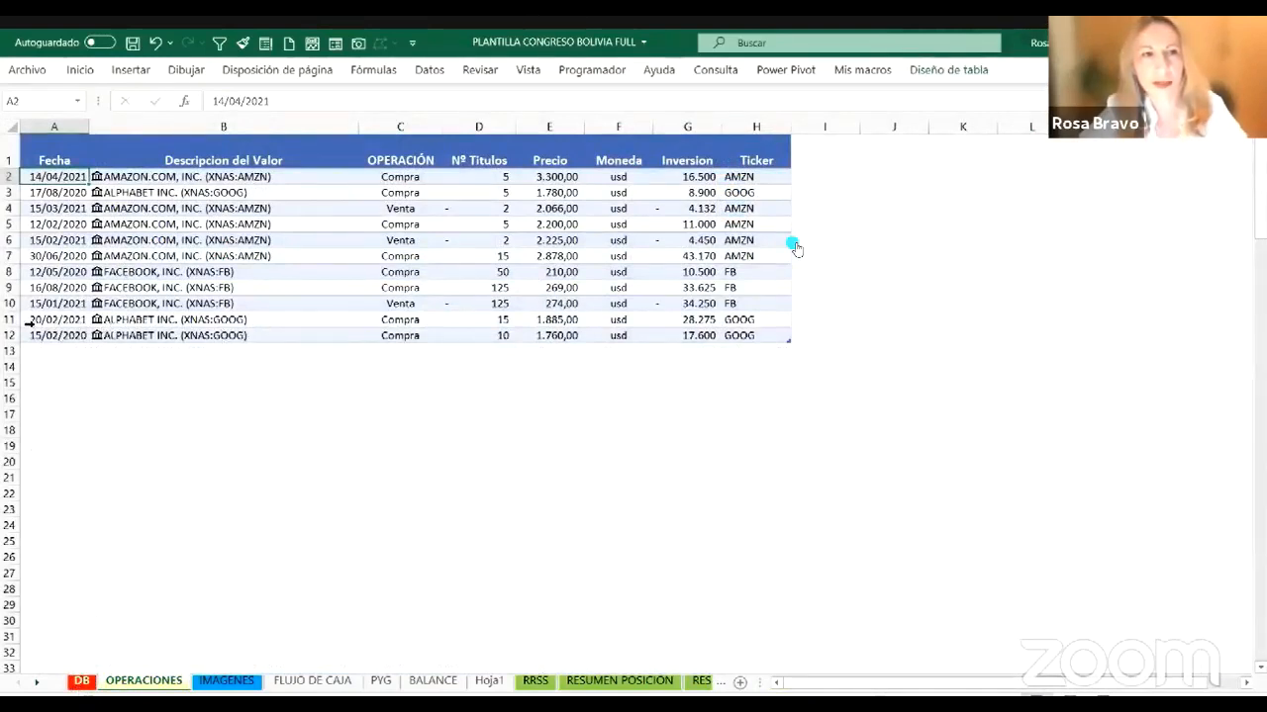
key("ctrl+Page_Up")
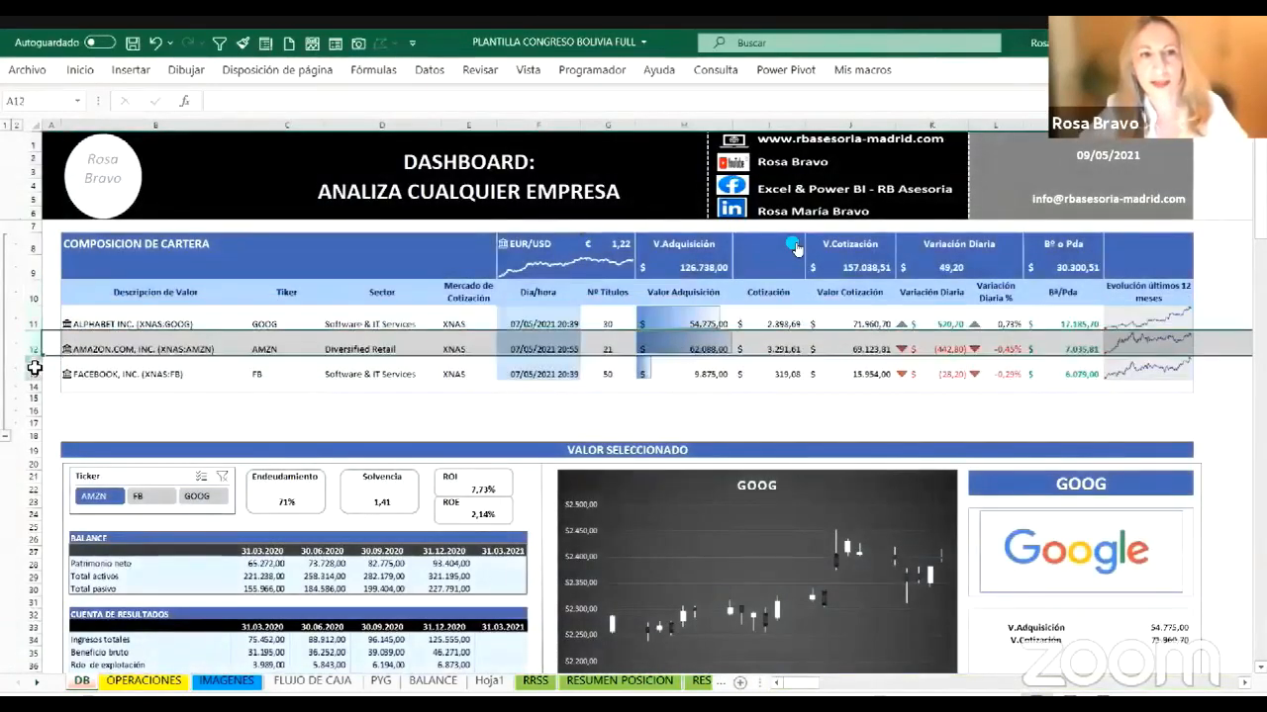
left_click(35, 367)
left_click(35, 322)
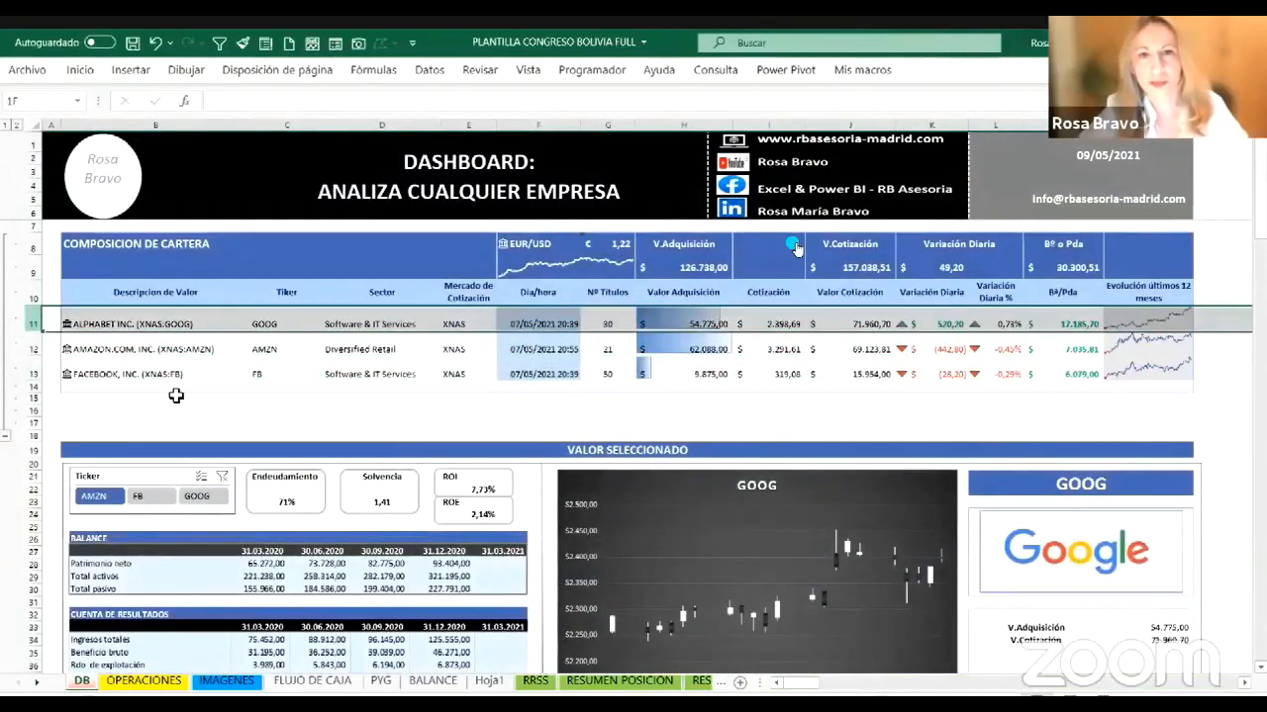
left_click(685, 244)
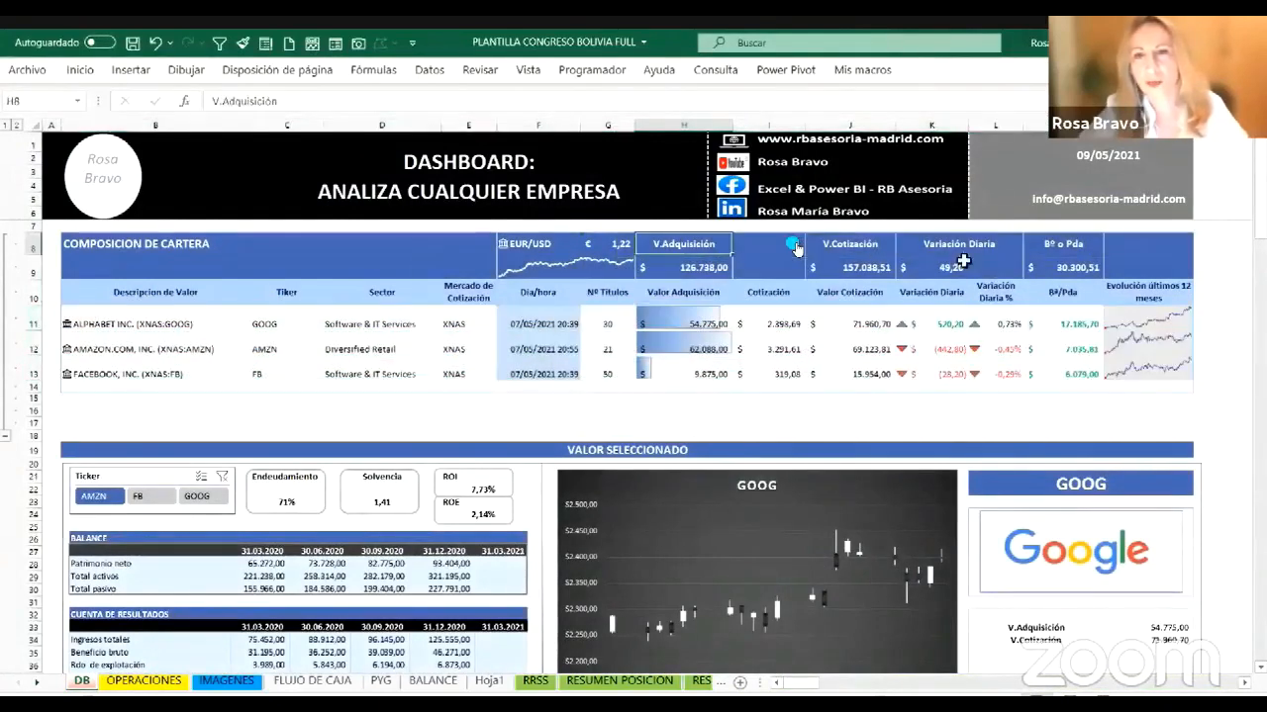
left_click(1083, 268, "shift")
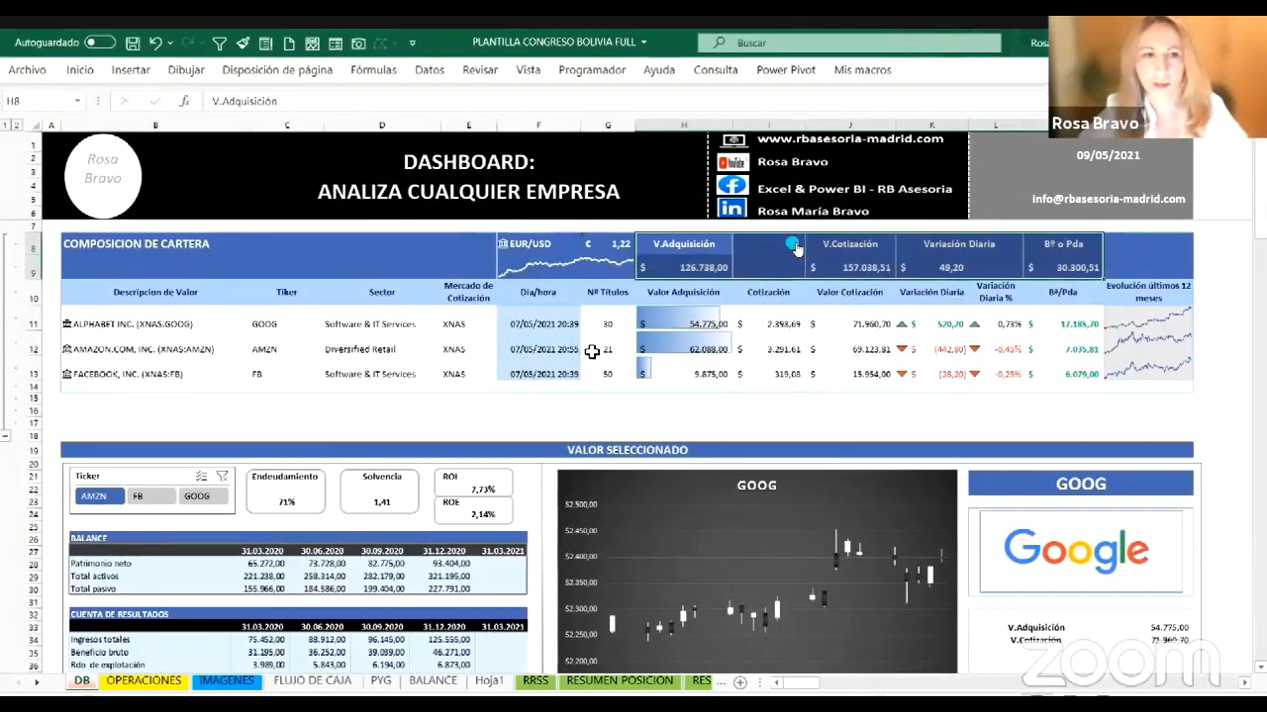
Step: Collapse the grouped portfolio composition rows on the dashboard and set the selected security to AMZN
left_click(6, 442)
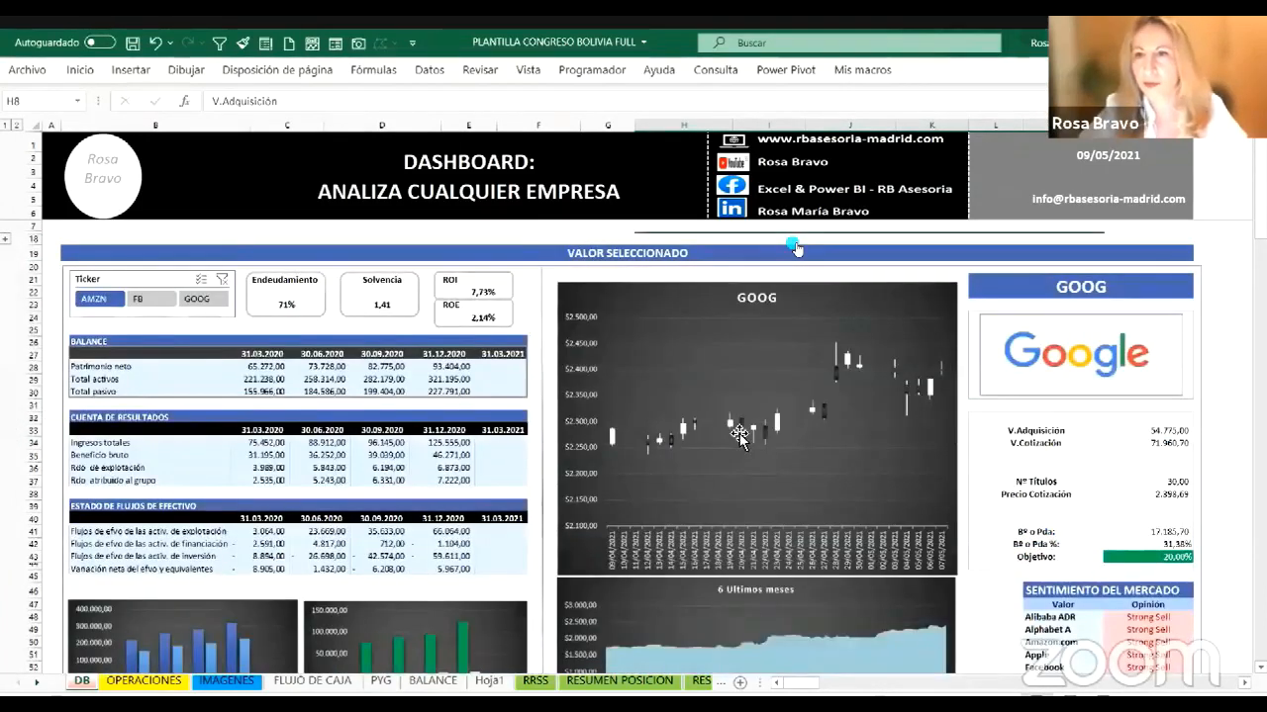
left_click(1153, 289)
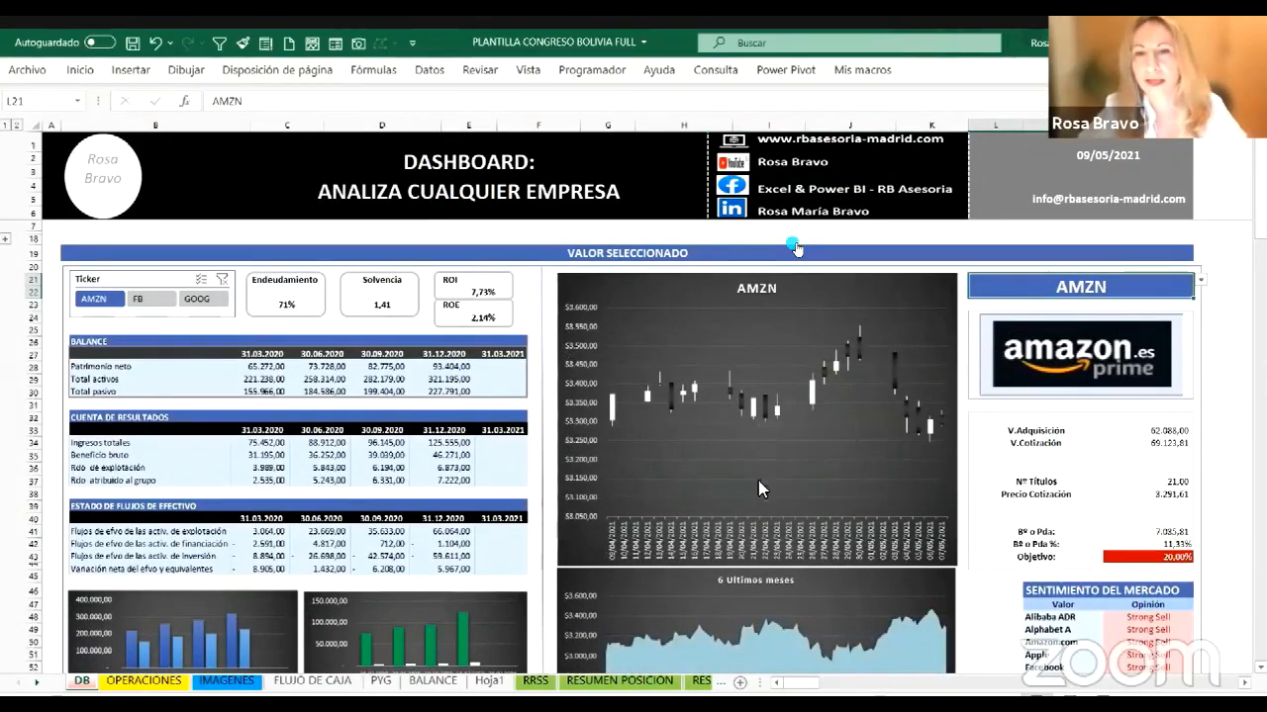
Step: Examine the selected security's quote charts, financial statements, profit target and market sentiment table
scroll(758, 480, "down", 1)
scroll(621, 615, "down", 1)
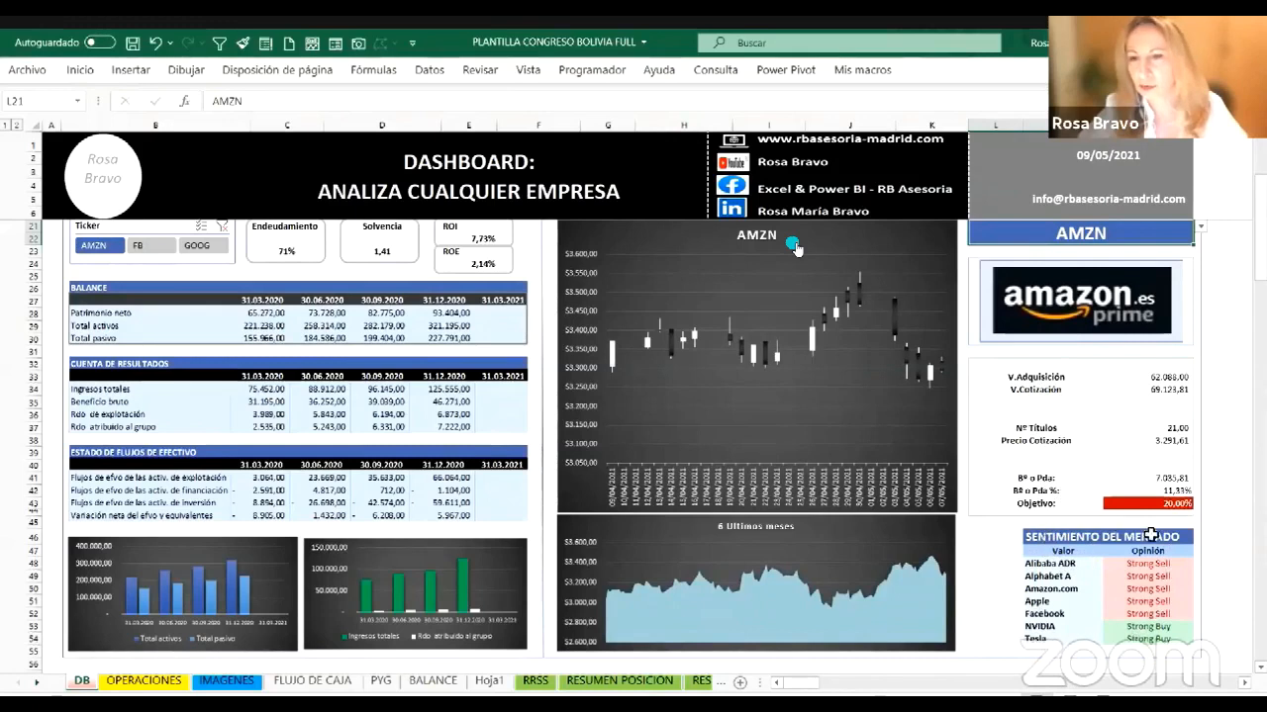
scroll(541, 480, "up", 1)
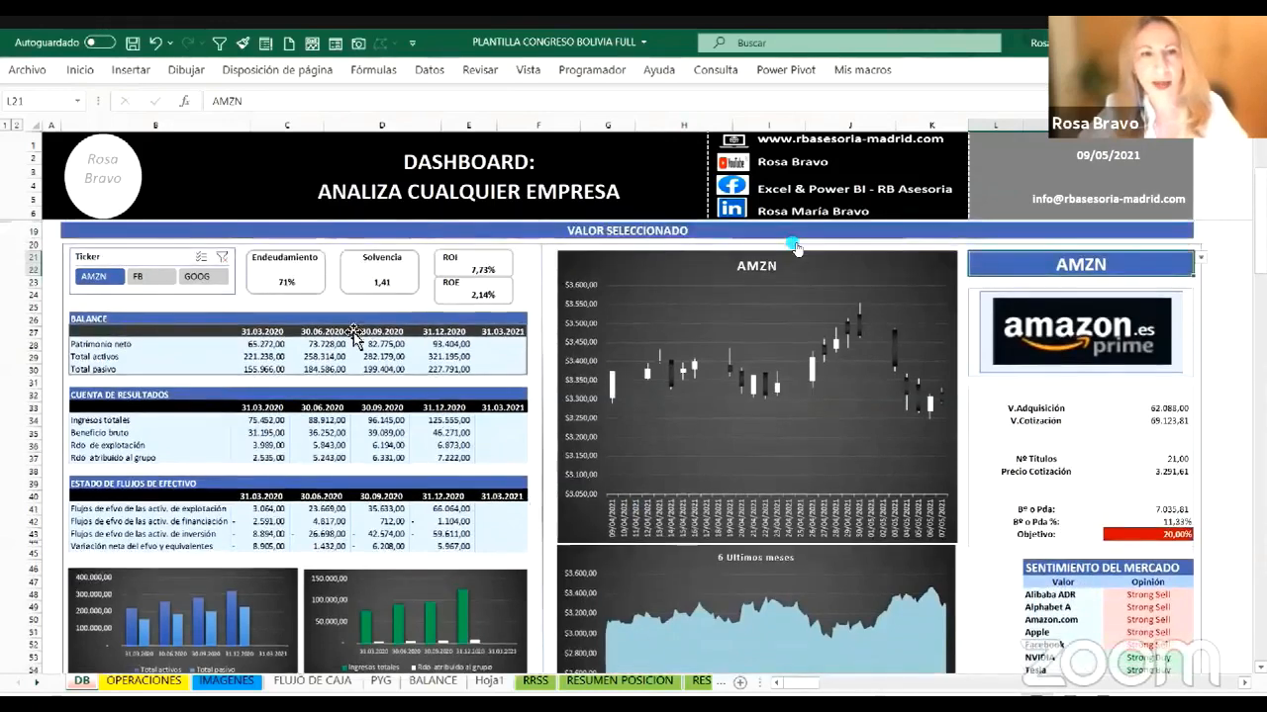
scroll(208, 386, "up", 1)
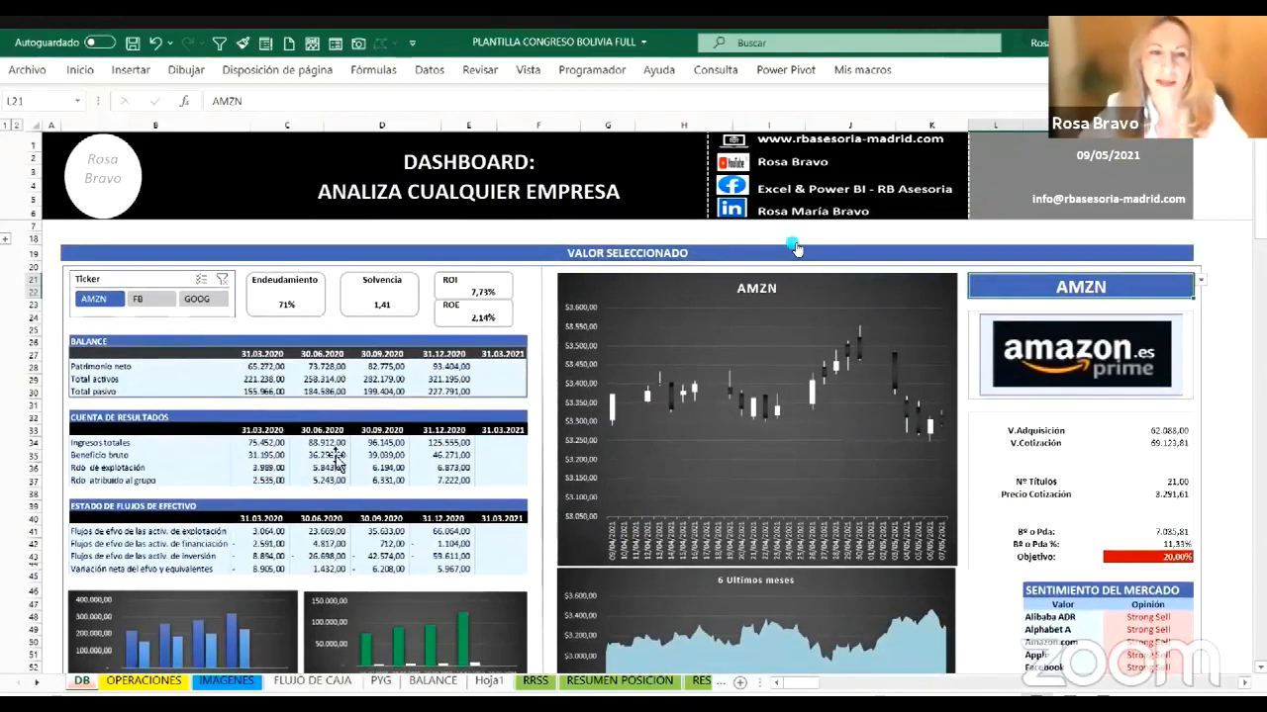
scroll(351, 469, "down", 2)
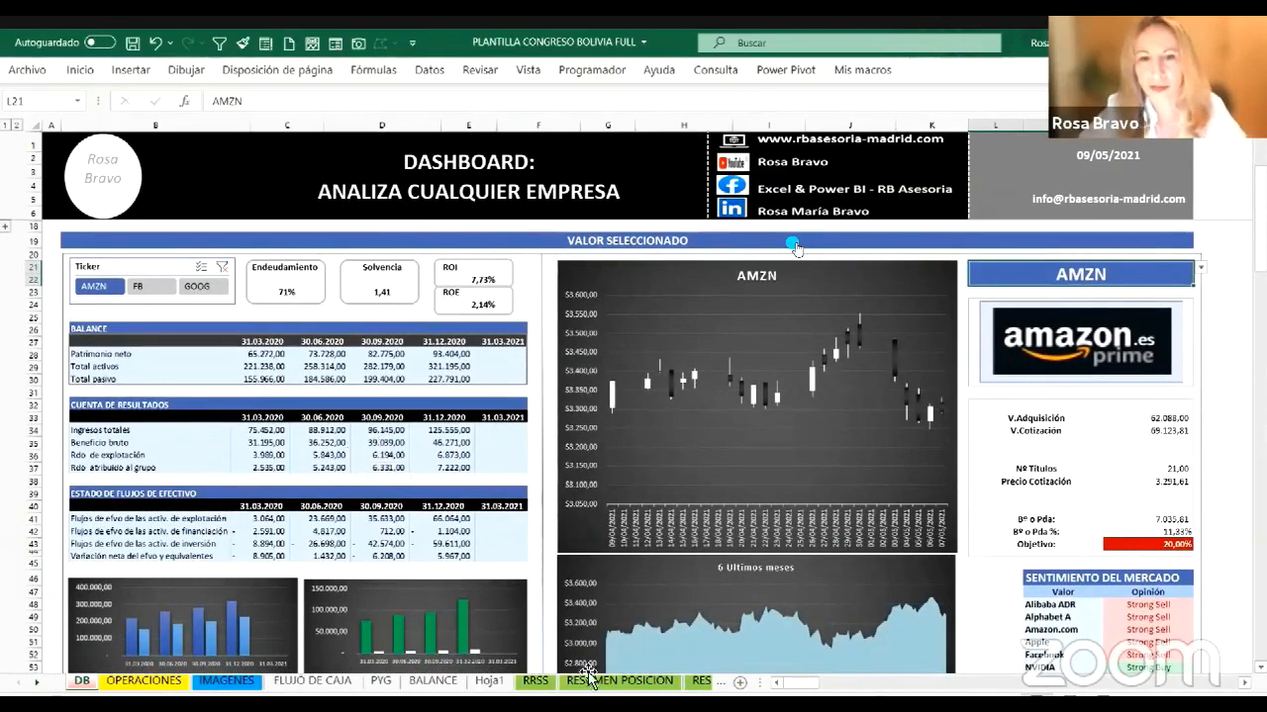
Step: View the RESUMEN X VALOR sheet and go on to the BUSCADOR AN.FUNDAMENTAL sheet
left_click(690, 685)
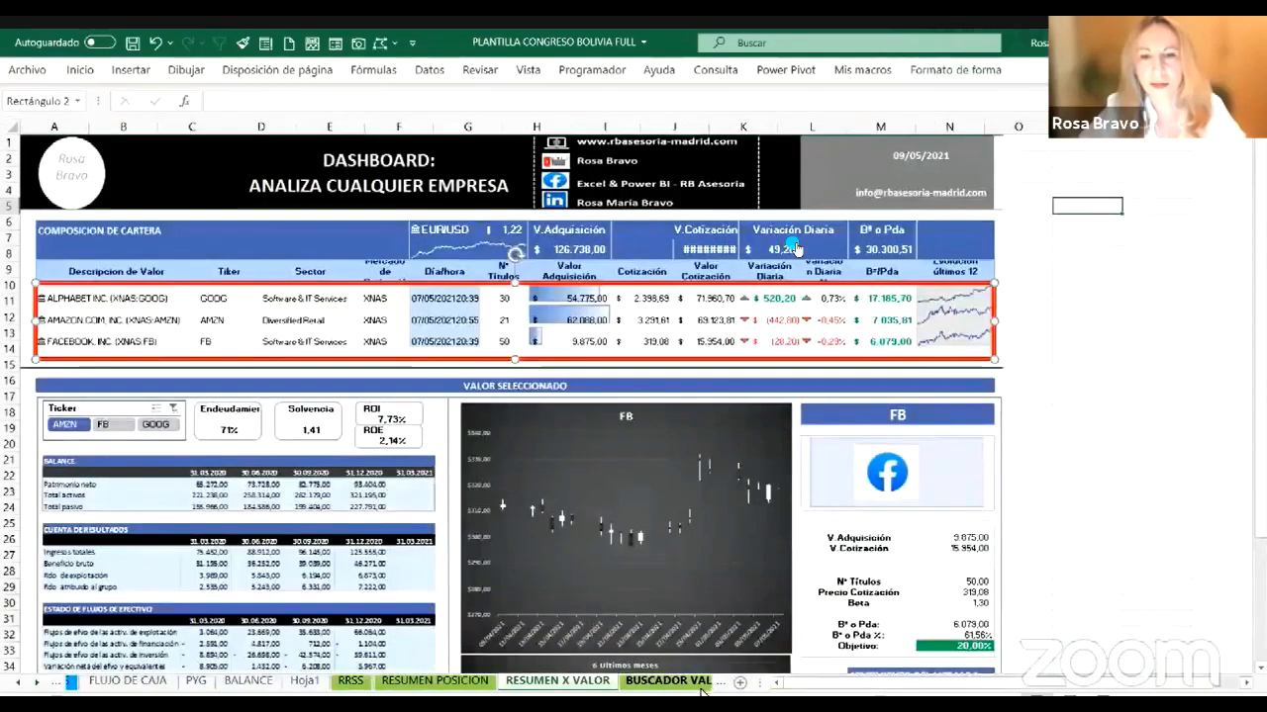
left_click(708, 689)
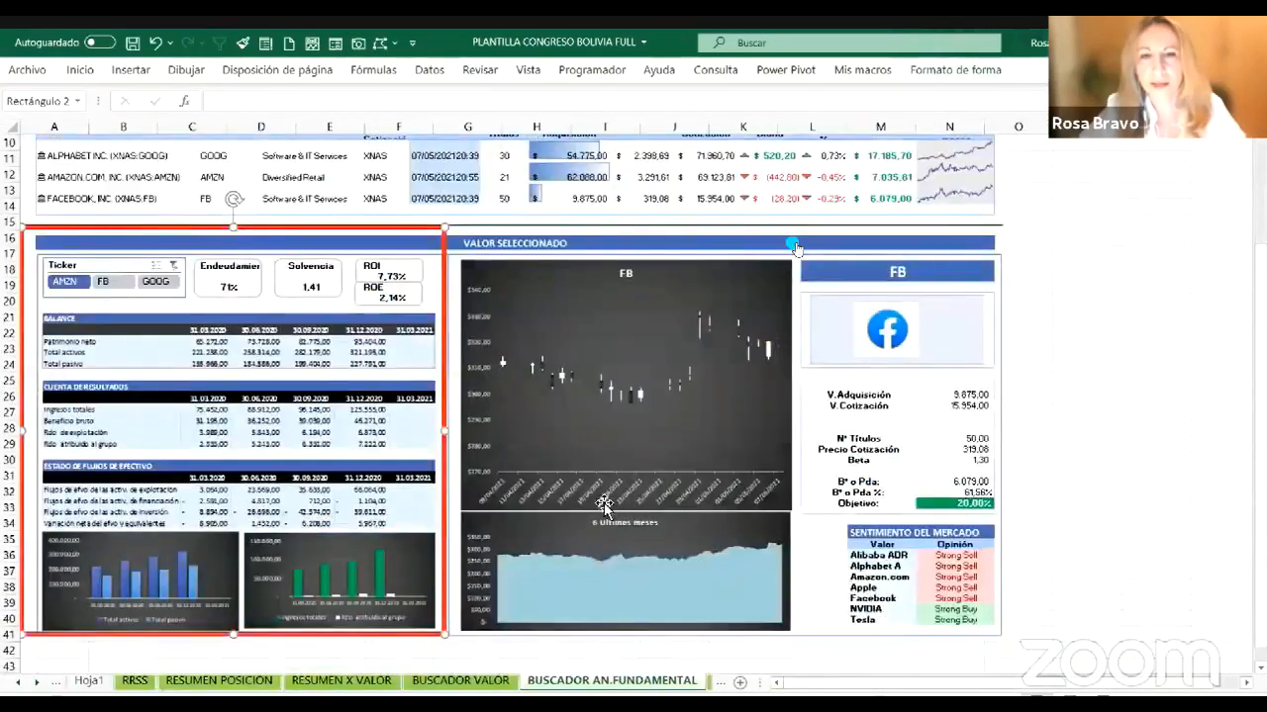
Step: View the BUSCADOR AN.TECNICO sheet and return to the financial statements block on the BUSCADOR AN.FUNDAMENTAL sheet
key("ctrl+Page_Down")
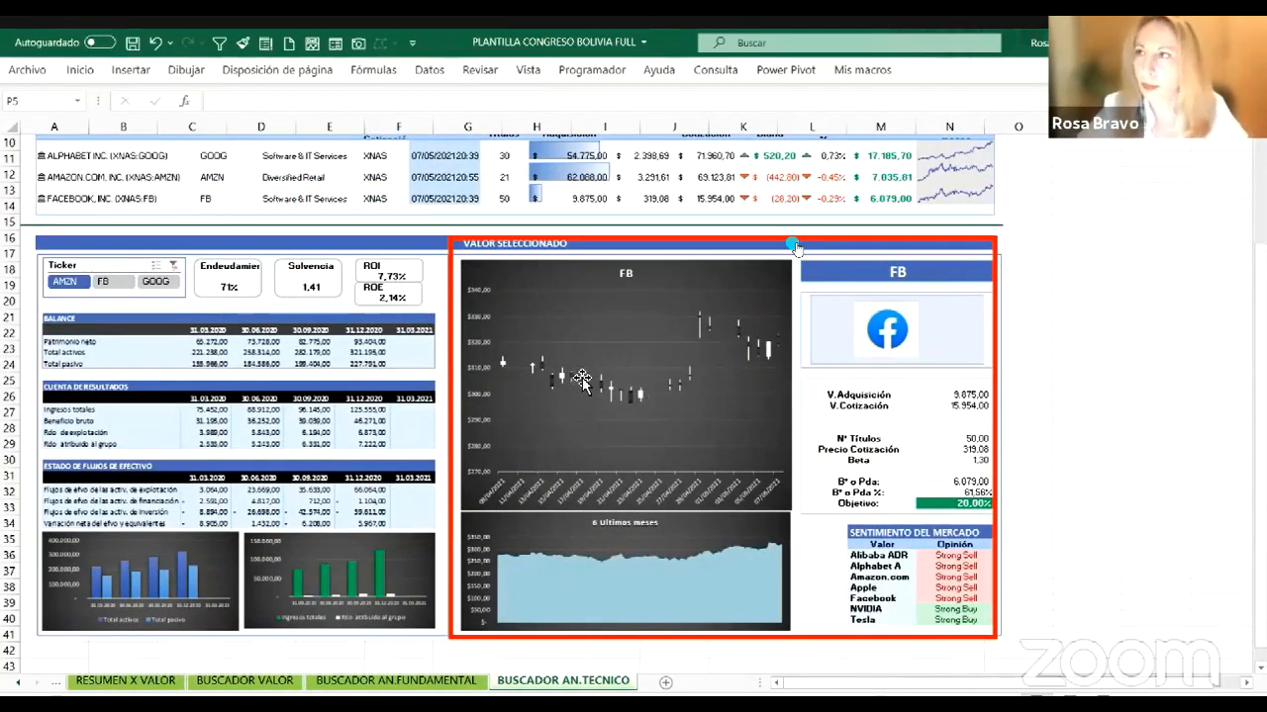
left_click(396, 682)
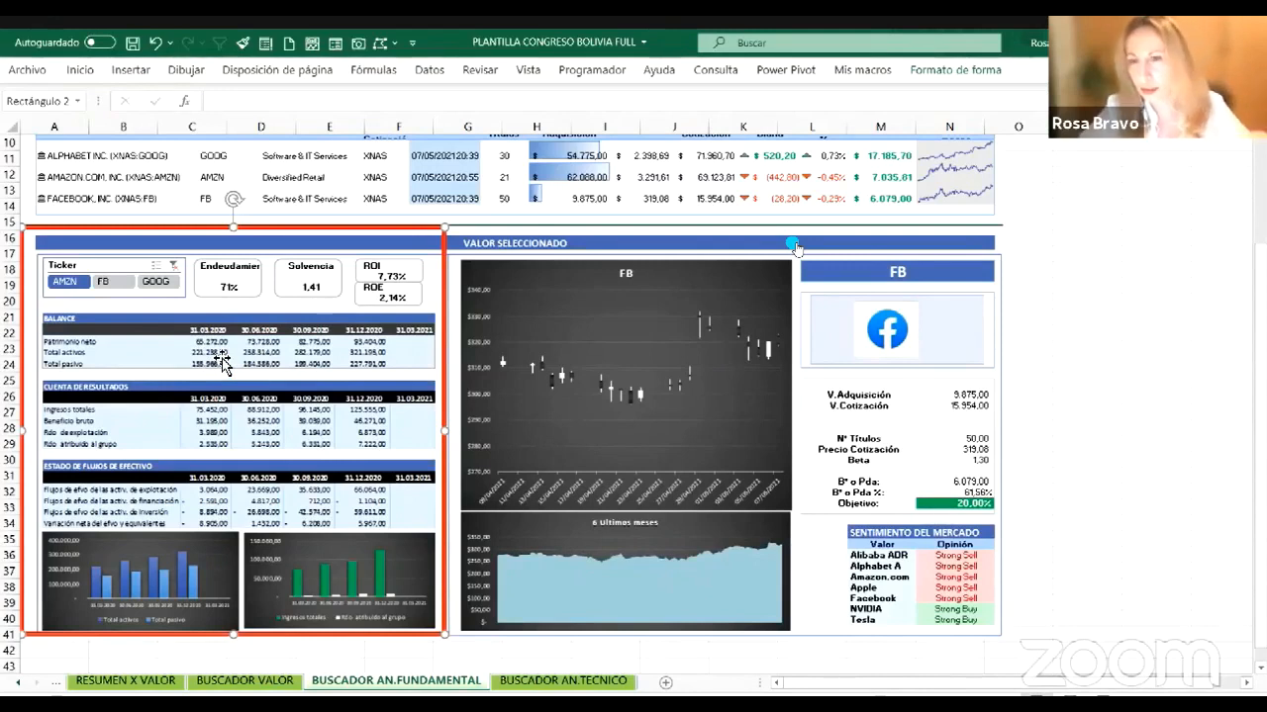
left_click(94, 410)
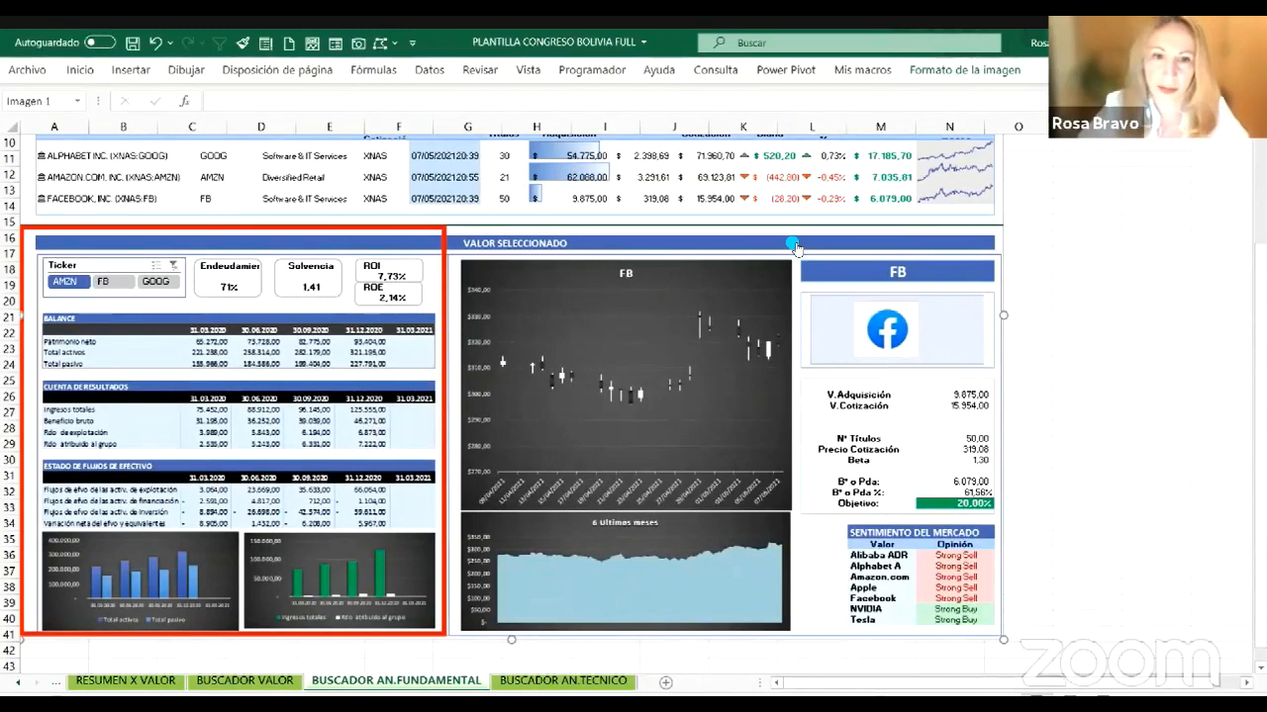
Step: Go back to the RRSS sheet and examine the outlined dashboard header with its title and contact links
left_click(18, 685)
left_click(18, 685)
left_click(18, 684)
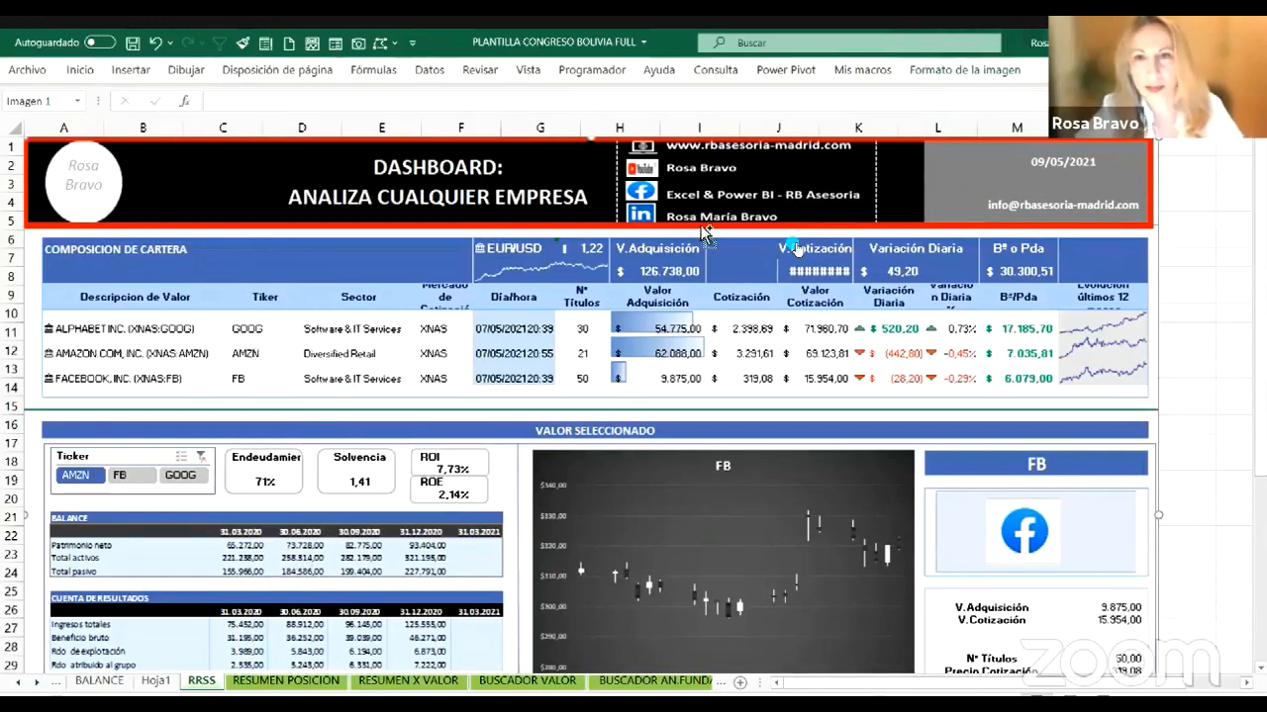
scroll(767, 198, "up", 2)
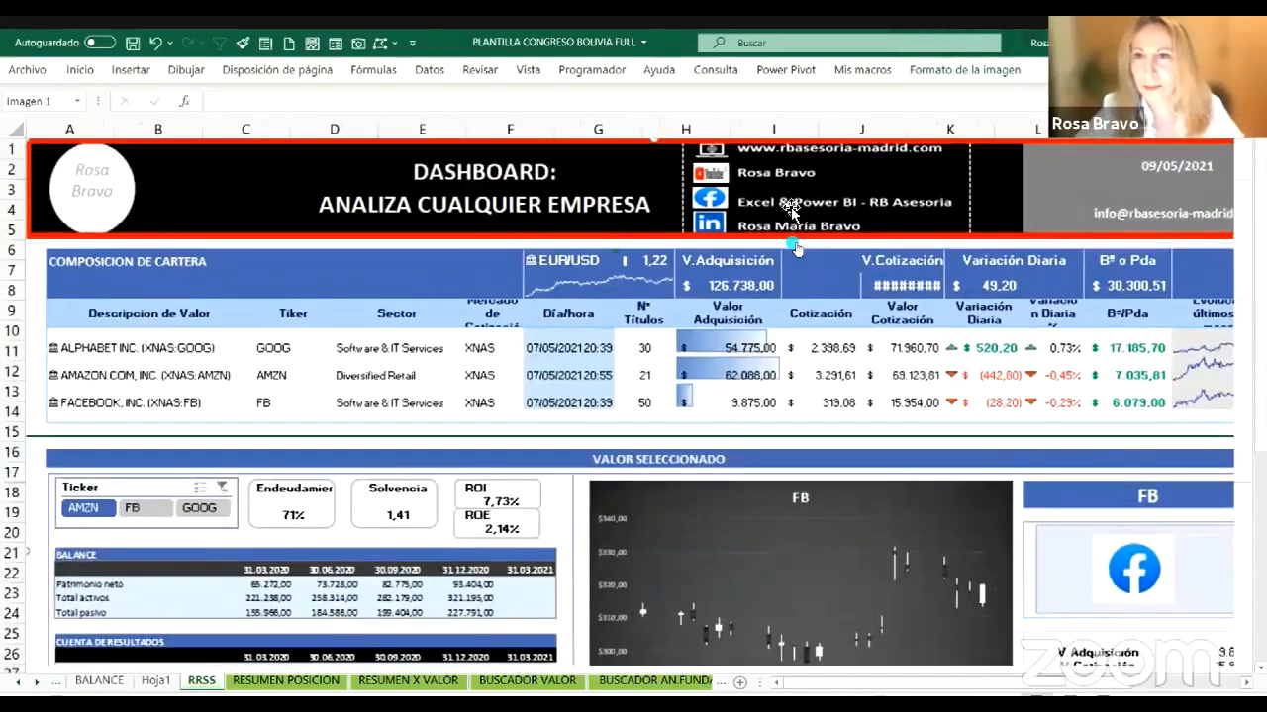
scroll(827, 164, "up", 1)
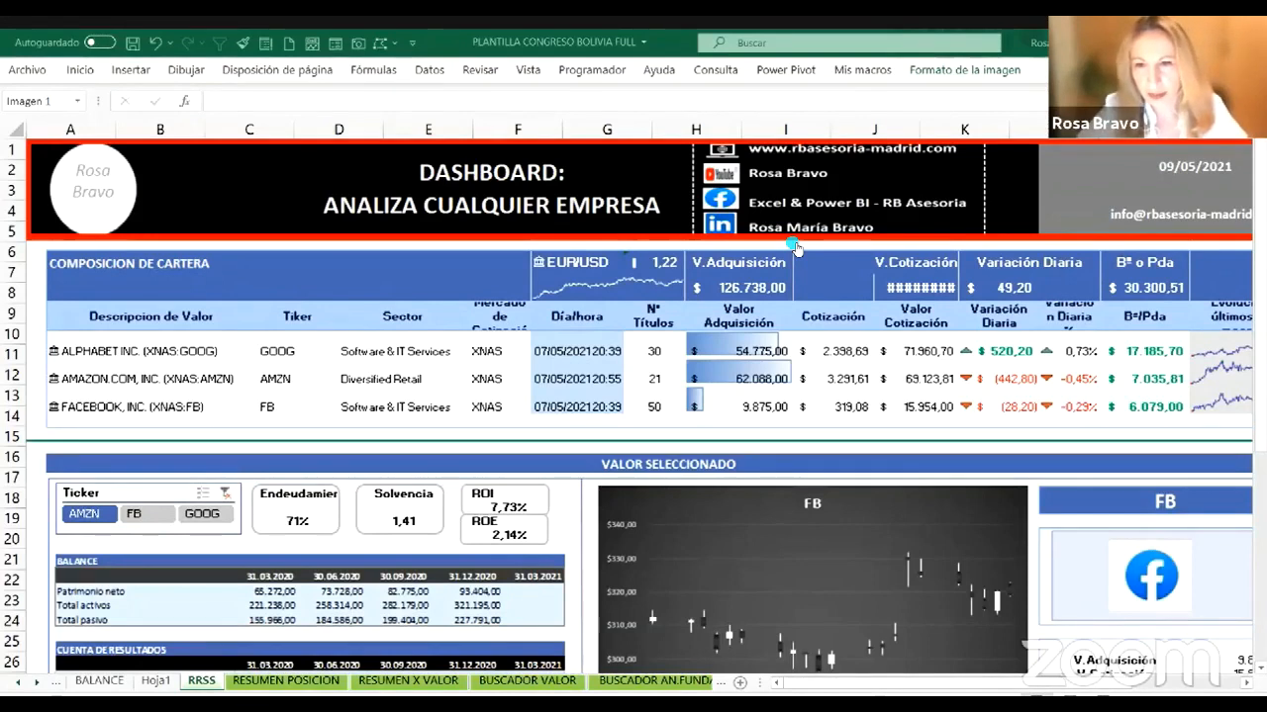
Step: Return to the DB sheet and review the COMPOSICION DE CARTERA rows and the VALOR SELECCIONADO section
left_click(20, 685)
left_click(20, 684)
left_click(20, 685)
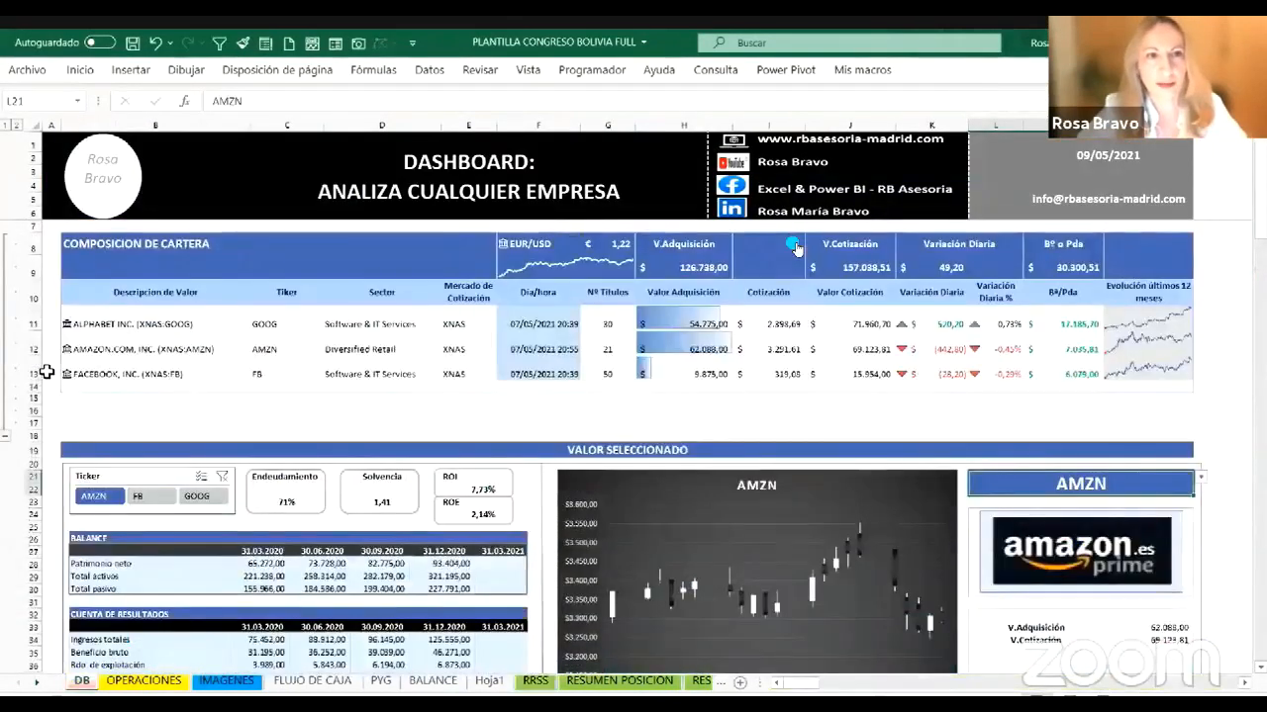
left_click(35, 246)
left_click_drag(118, 278, 406, 387)
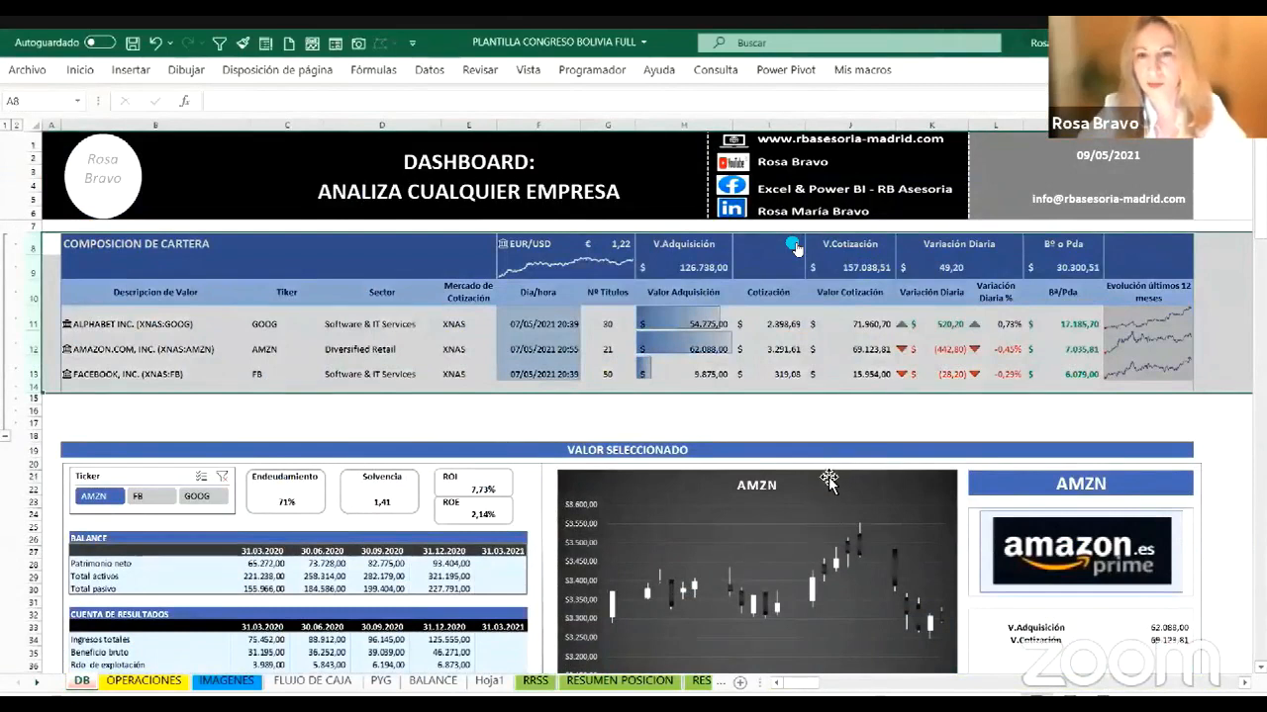
left_click(1113, 552)
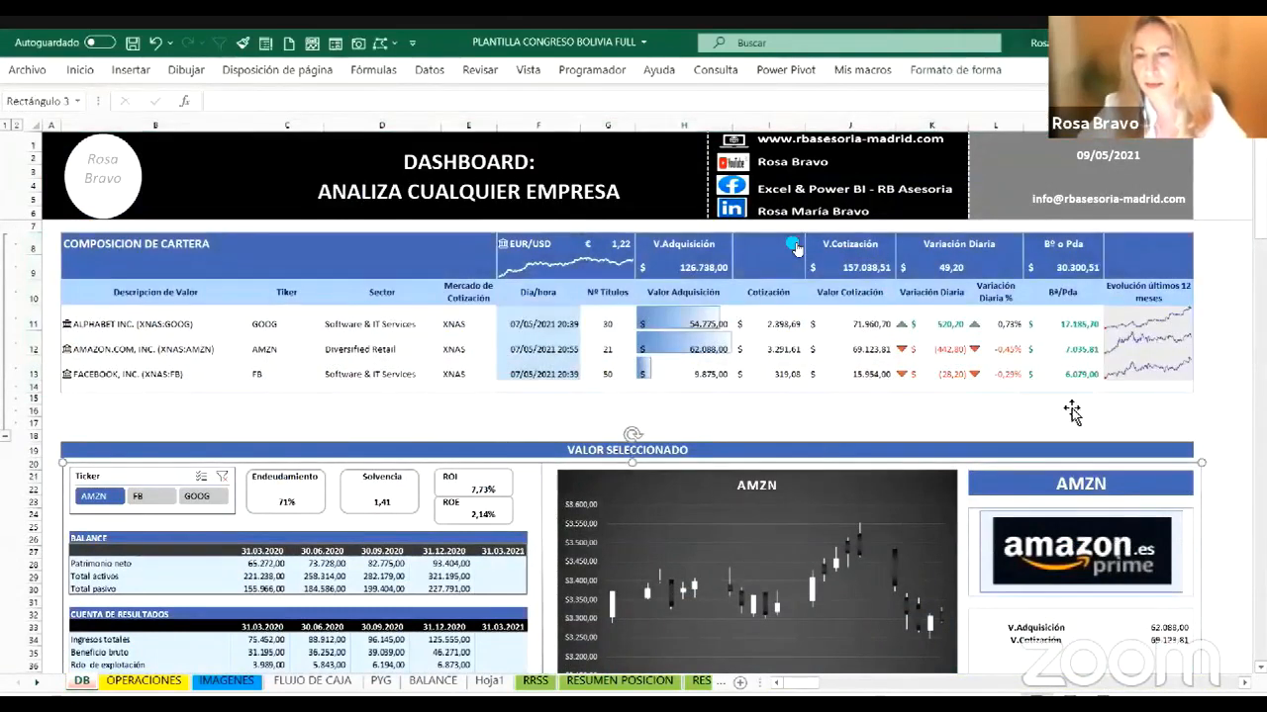
scroll(1069, 389, "down", 2)
scroll(1188, 475, "down", 1)
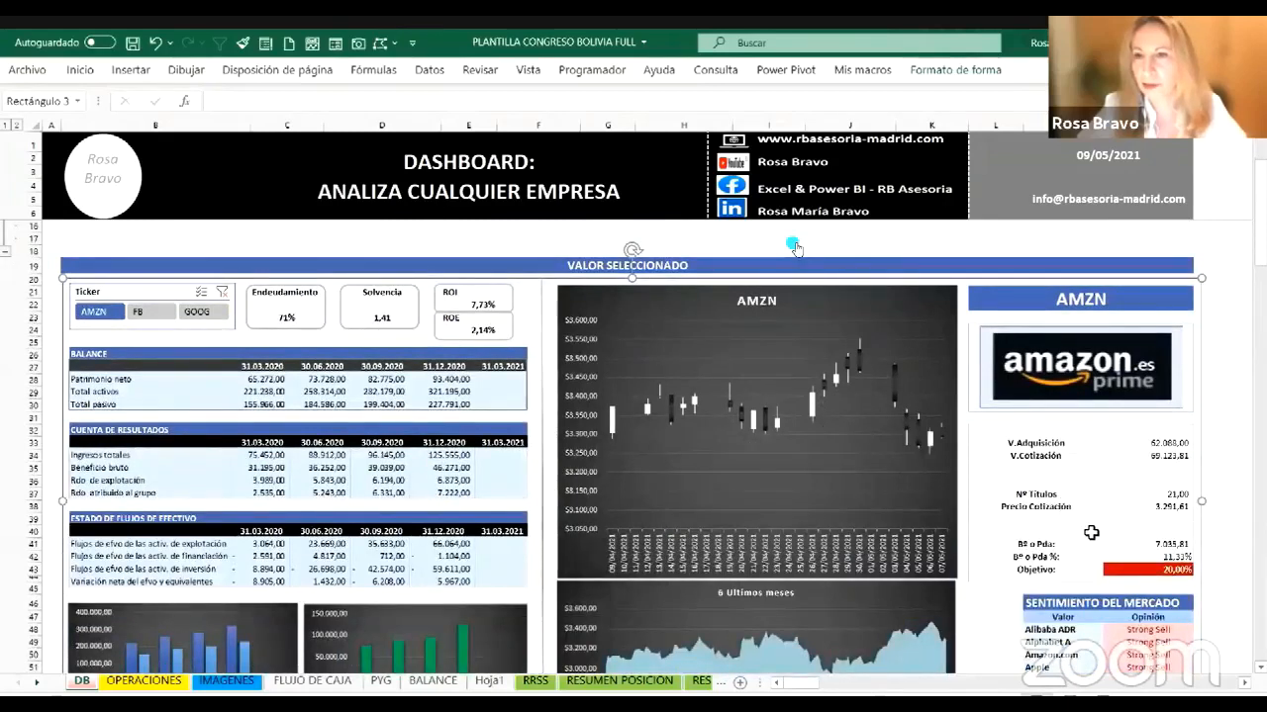
scroll(1173, 616, "down", 2)
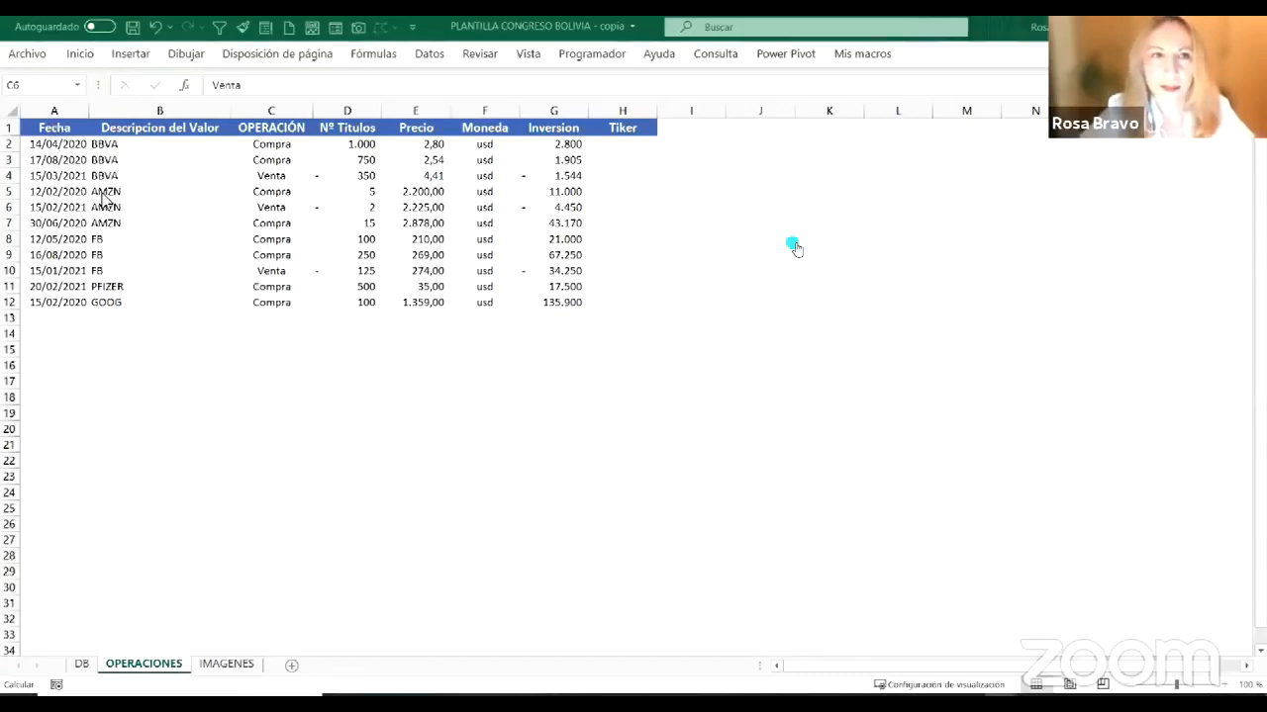
Step: Convert the operations records in A1:H12 on the OPERACIONES sheet into a table with headers
left_click(50, 129)
left_click(51, 162)
left_click(135, 217)
left_click(281, 226)
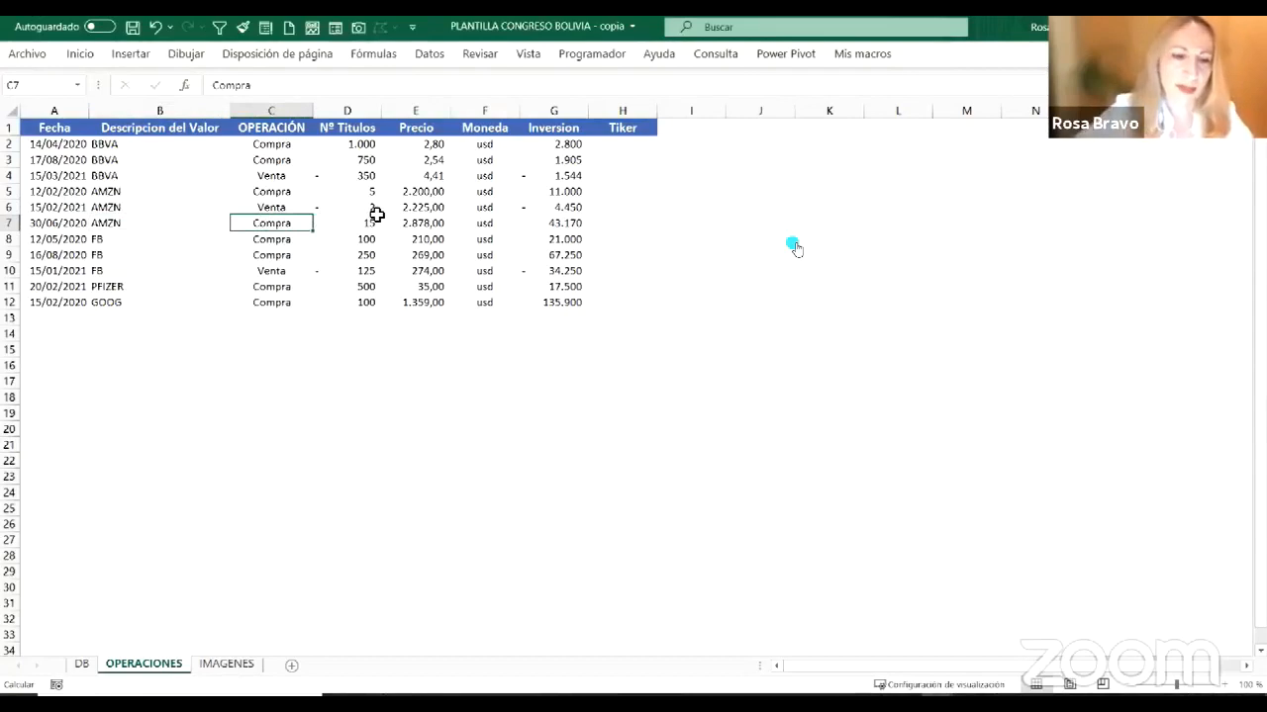
key("ctrl+t")
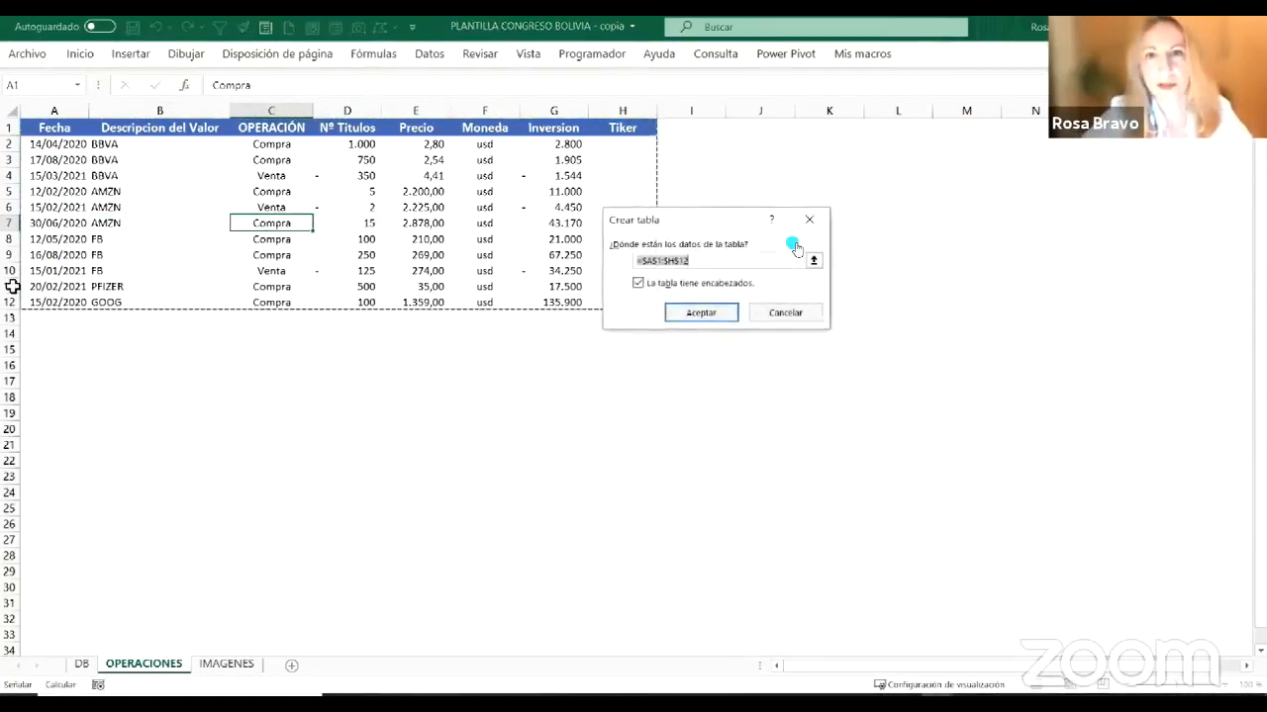
left_click_drag(700, 216, 783, 159)
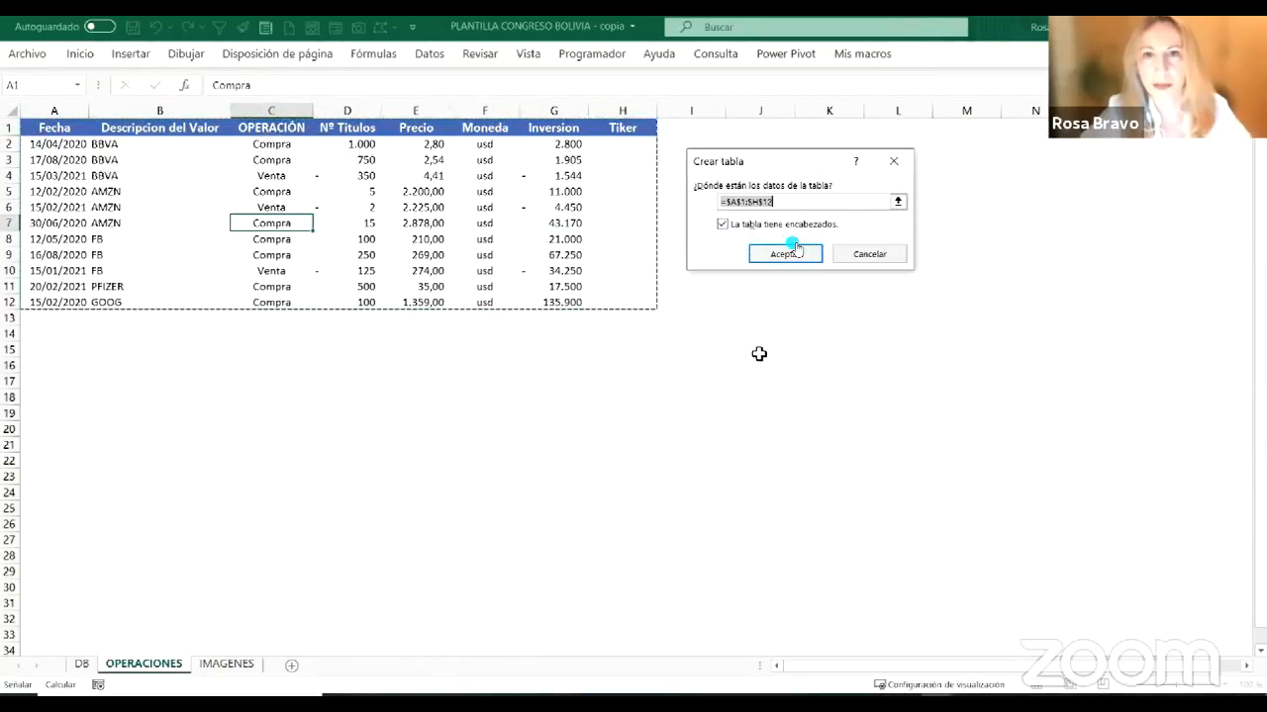
left_click(787, 254)
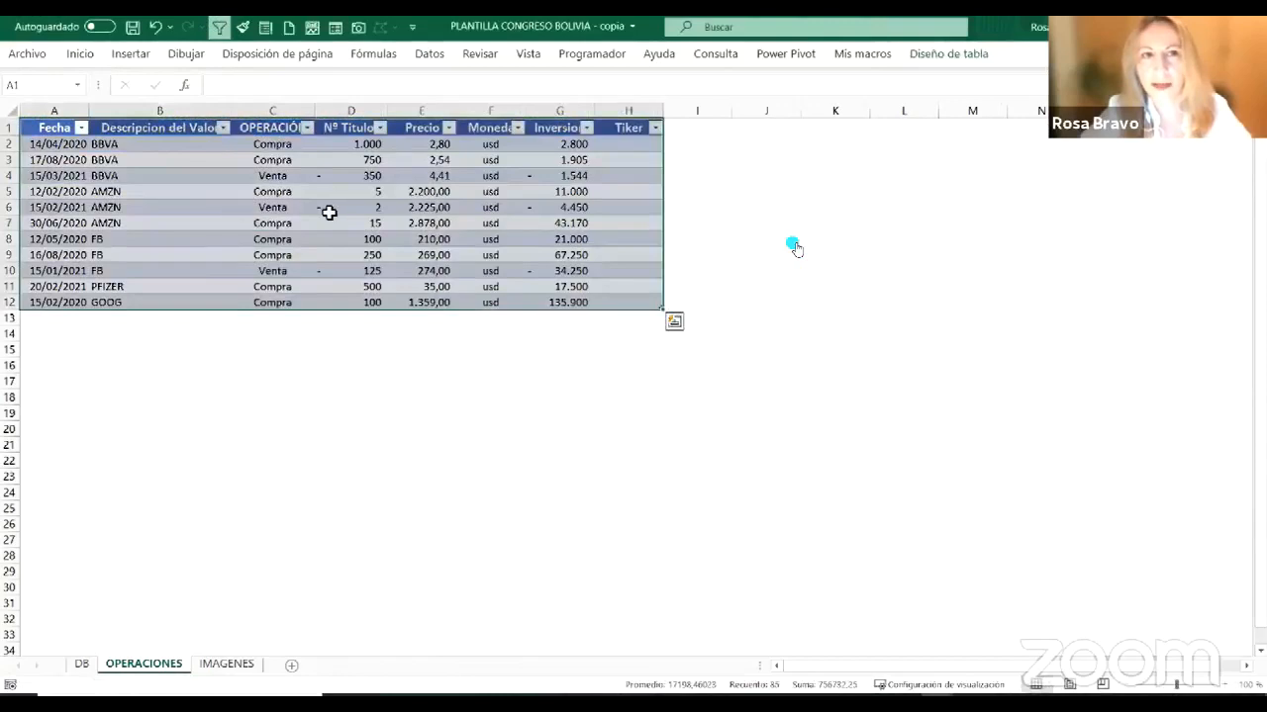
Step: Convert the Descripcion del Valor entries in B2:B12 to the Cotizaciones data type and widen the column
left_click(137, 146)
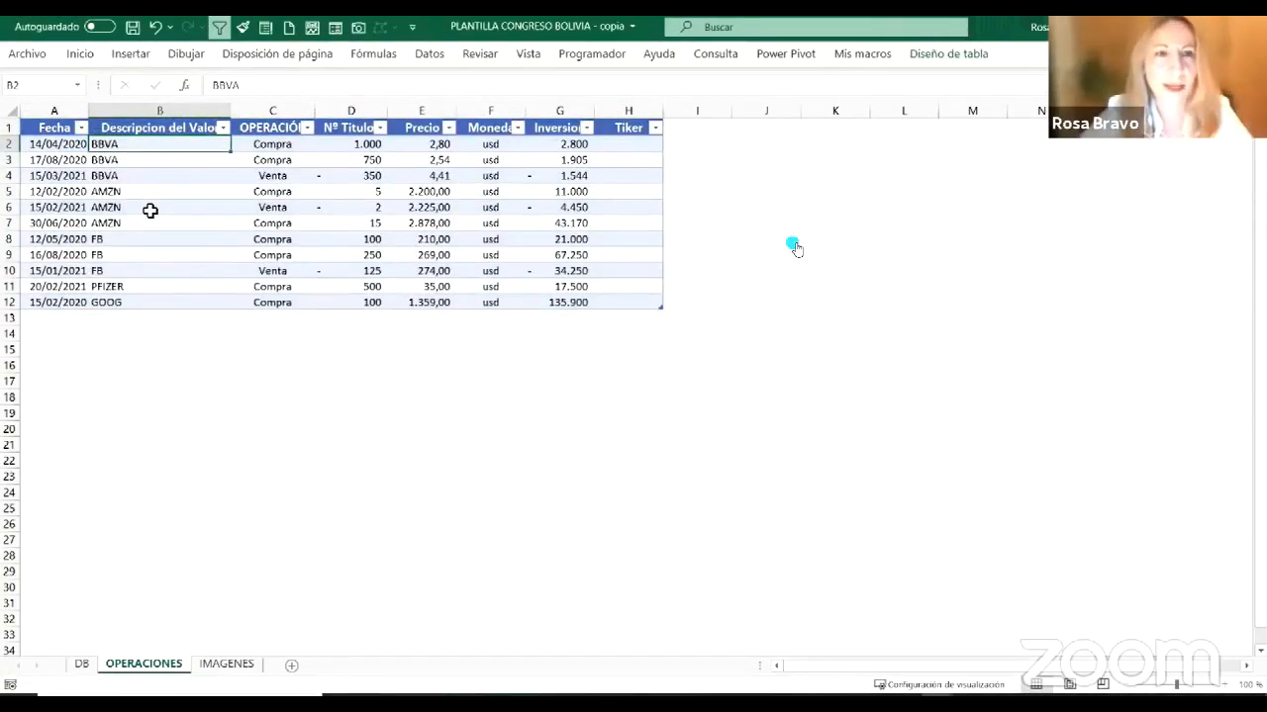
left_click(128, 302, "shift")
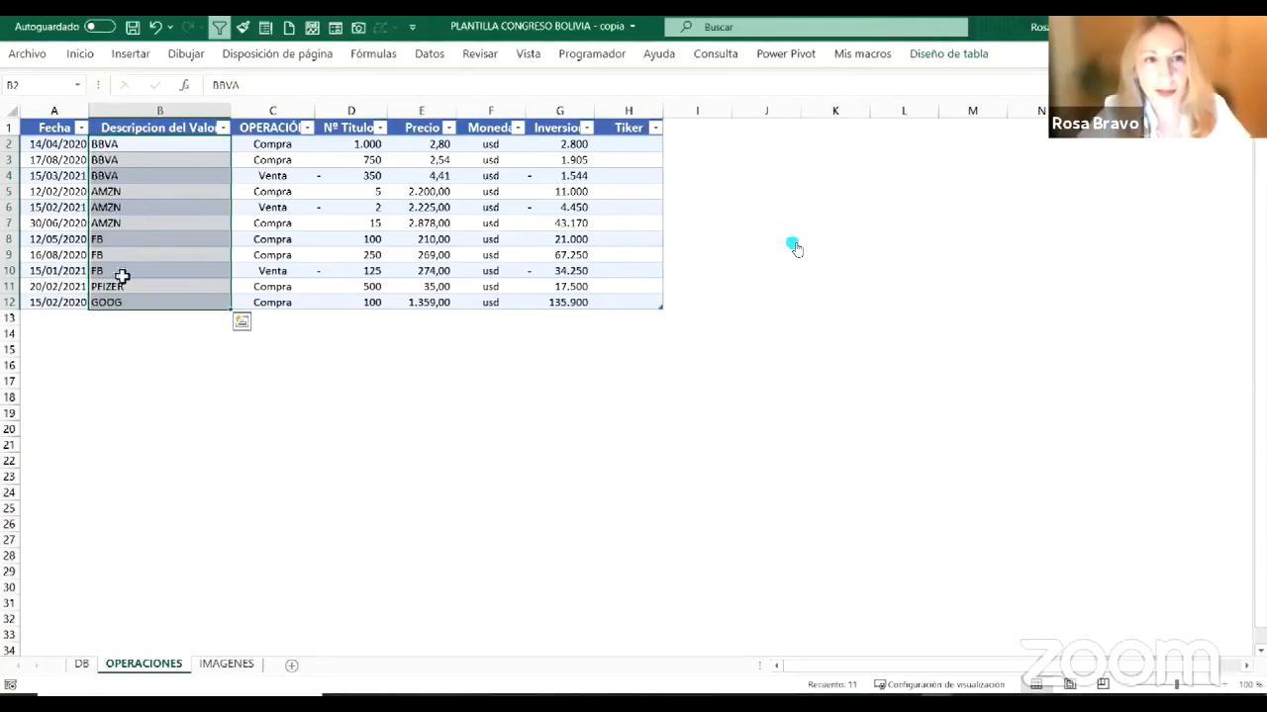
left_click(433, 60)
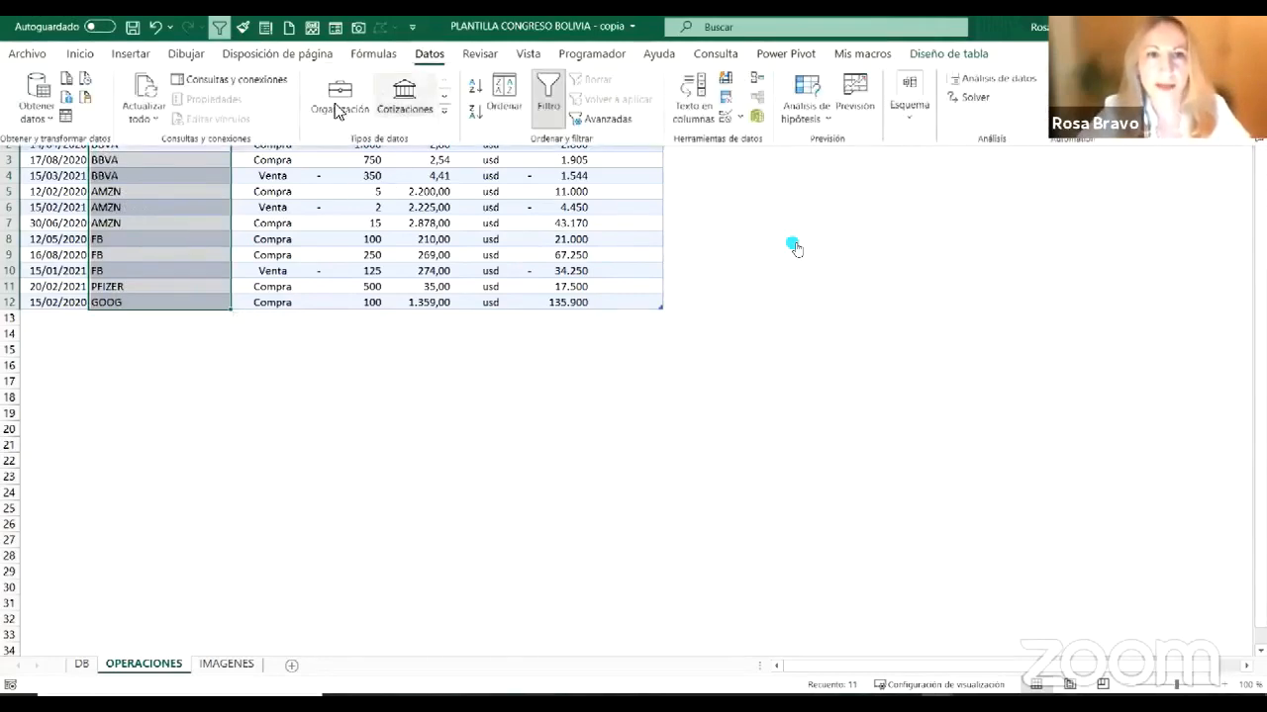
left_click(444, 119)
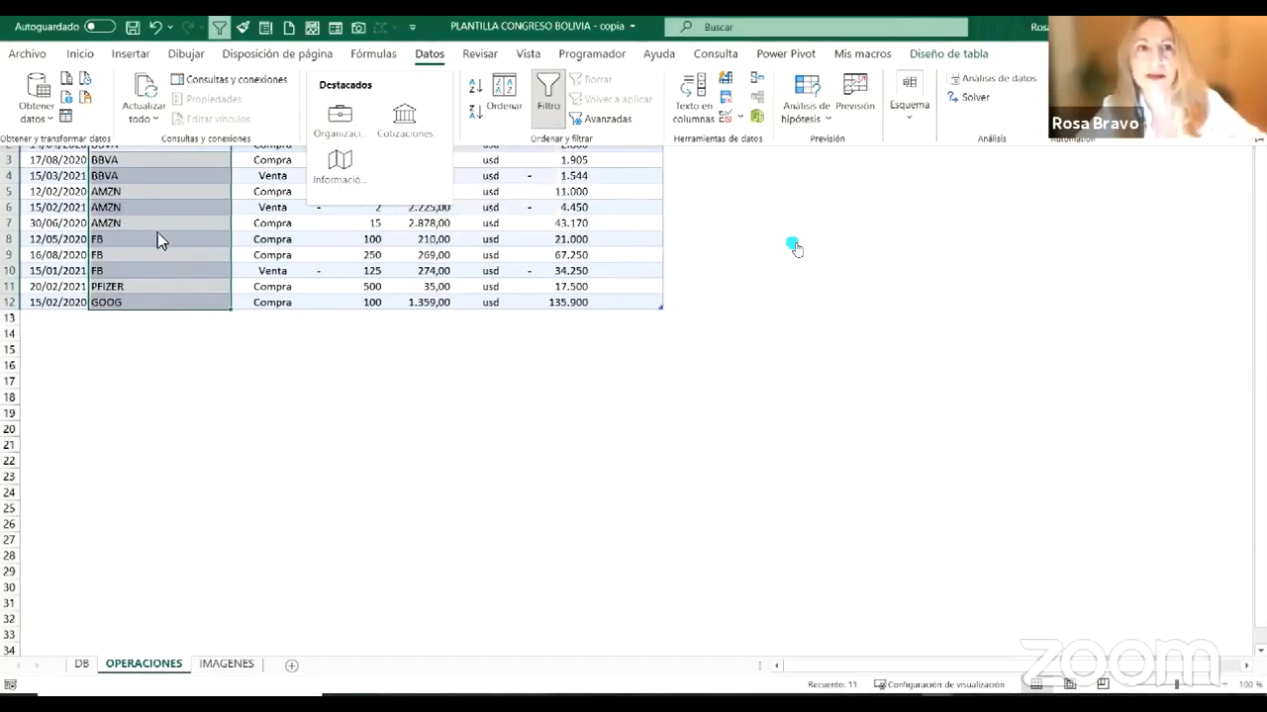
left_click(405, 118)
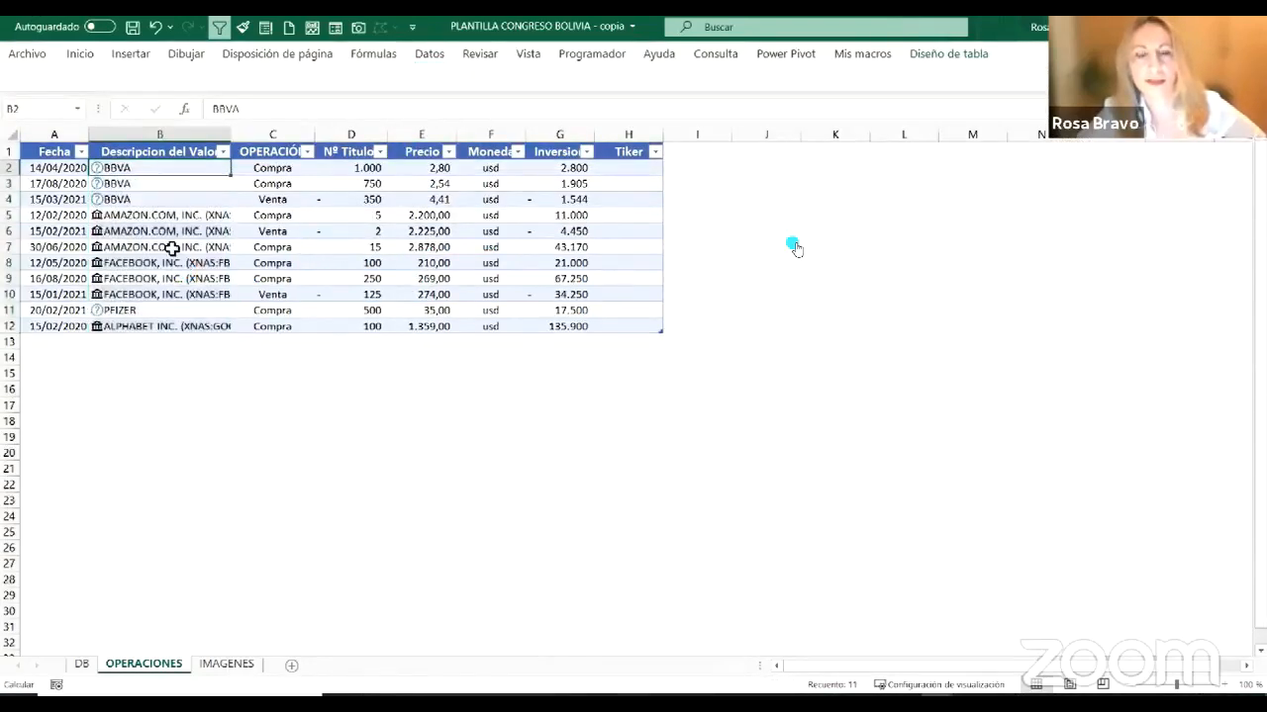
left_click_drag(231, 134, 302, 139)
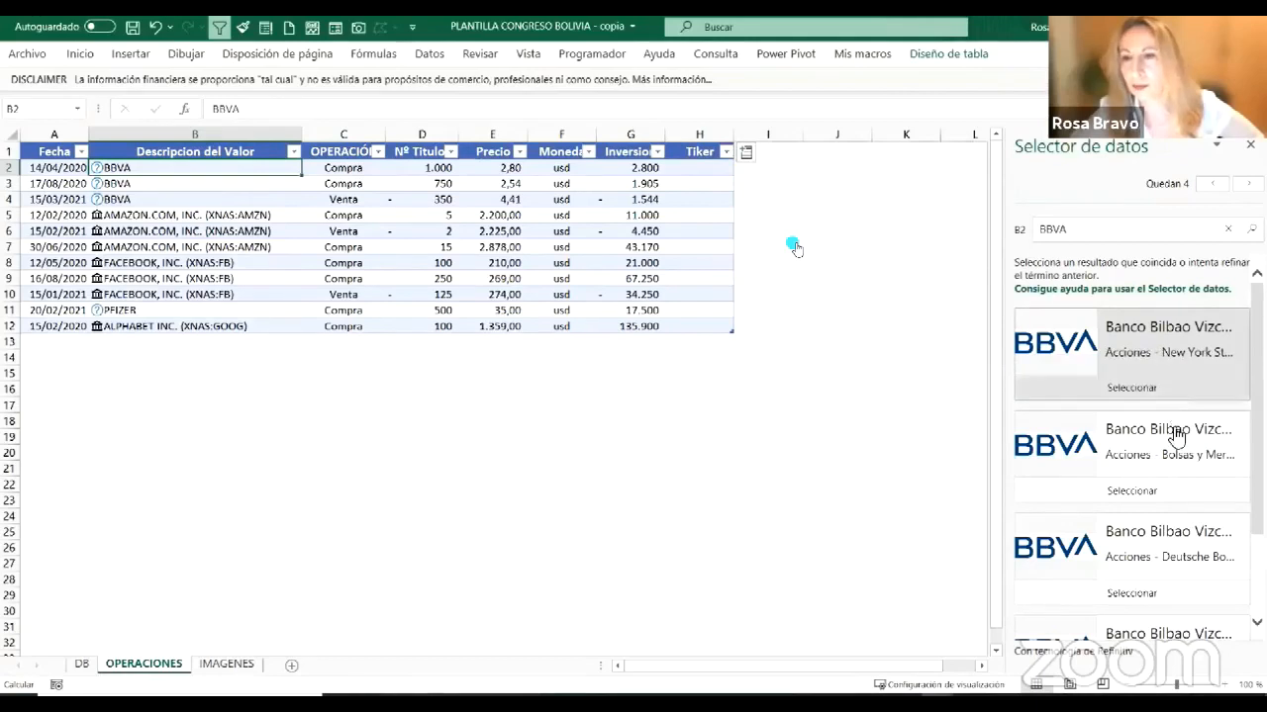
Step: Match the unresolved BBVA entries in B2:B4 to the Banco Bilbao Vizcaya Argentaria stock on the New York Stock Exchange
scroll(1168, 452, "down", 2)
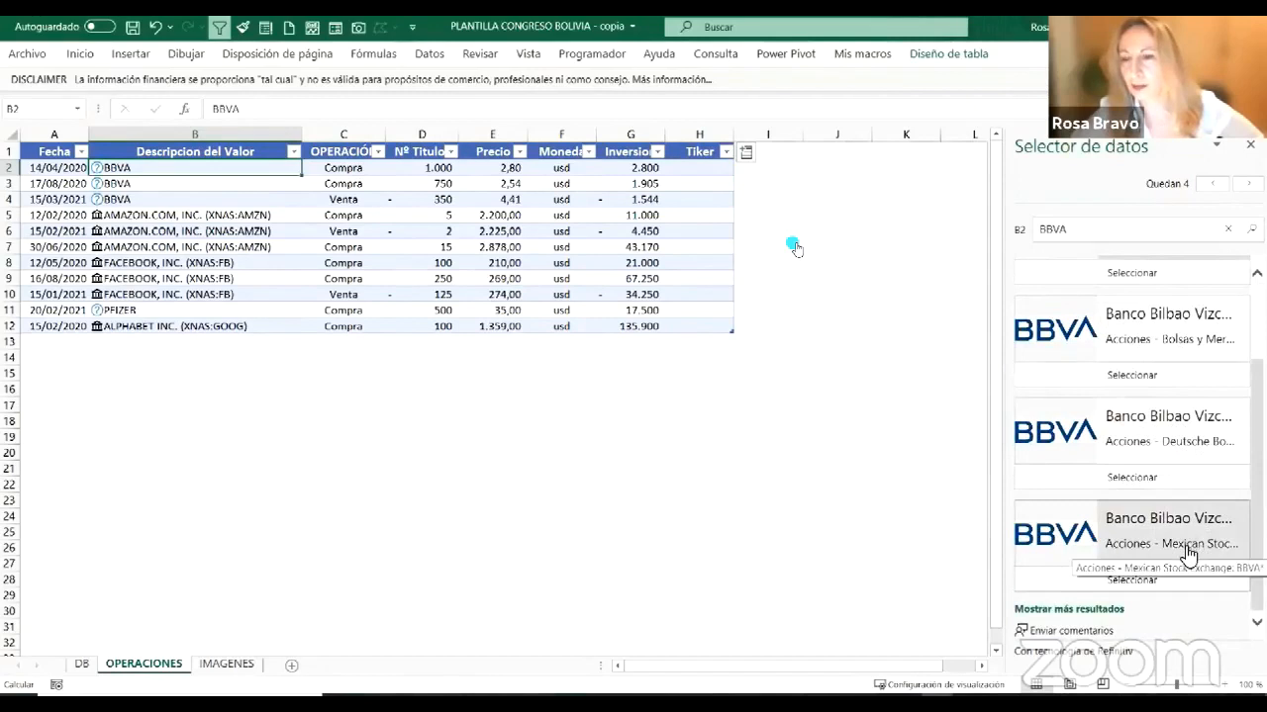
scroll(1188, 549, "up", 3)
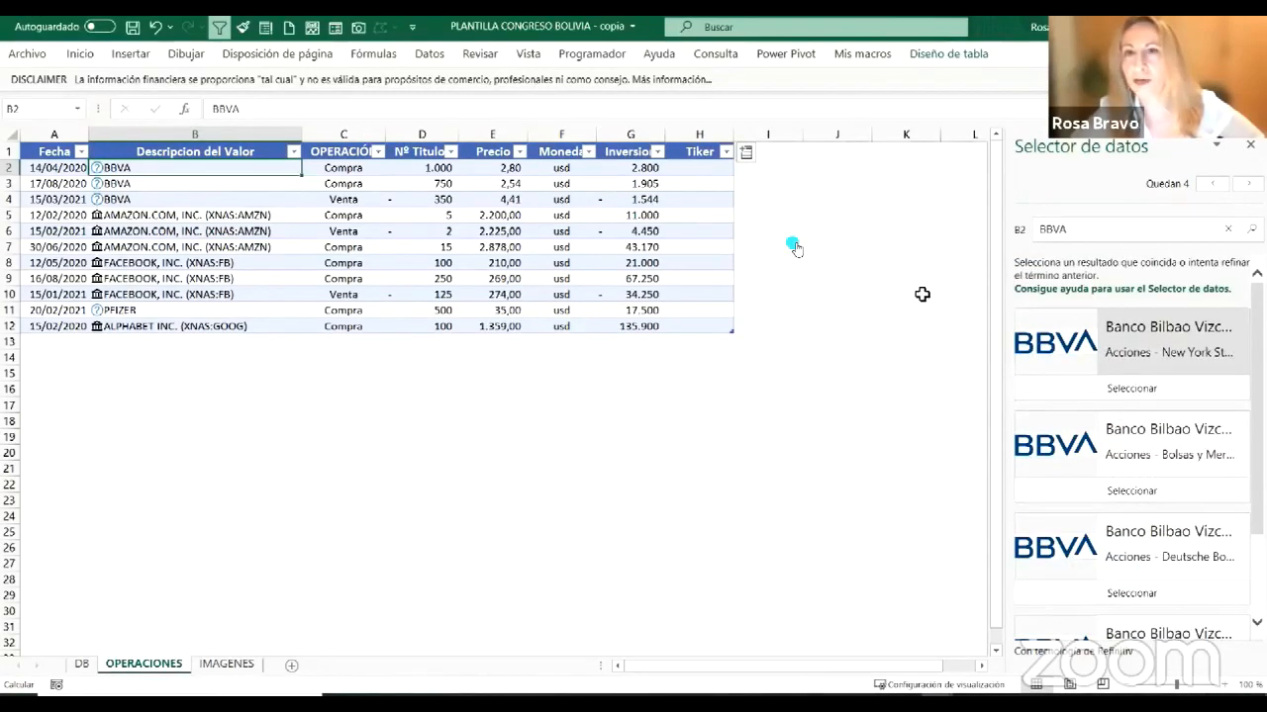
left_click(1122, 390)
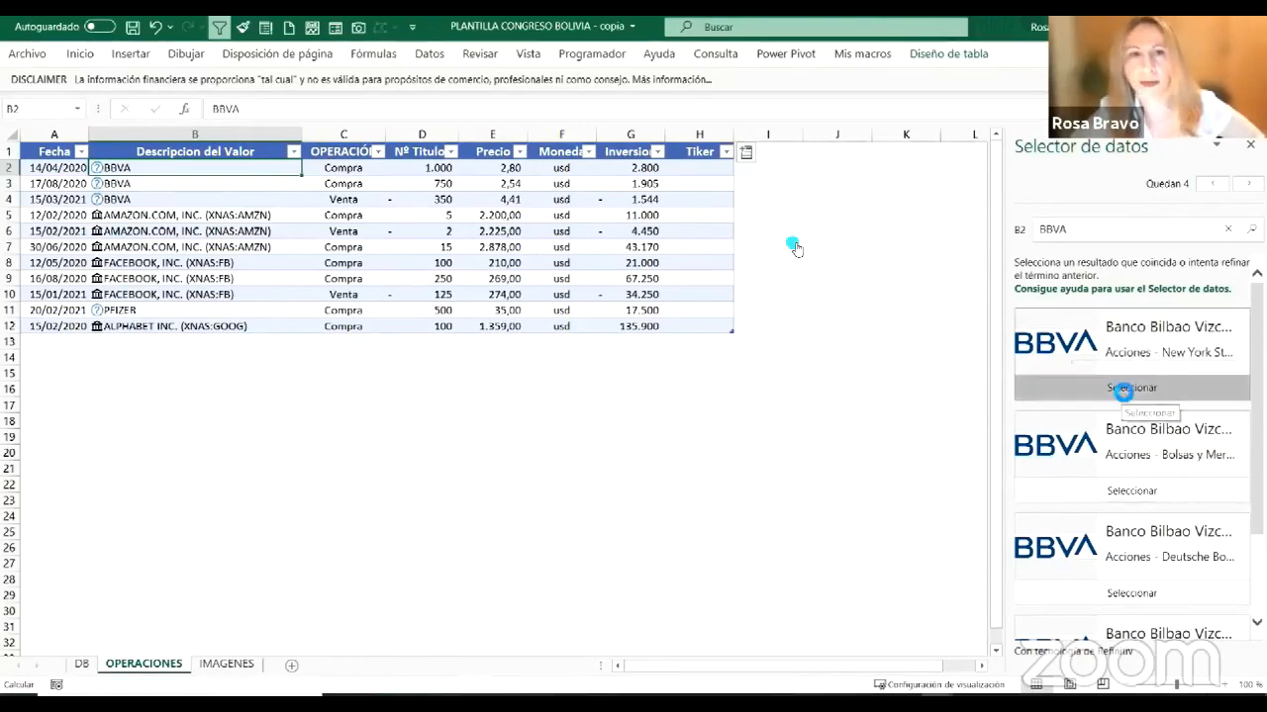
left_click(1123, 390)
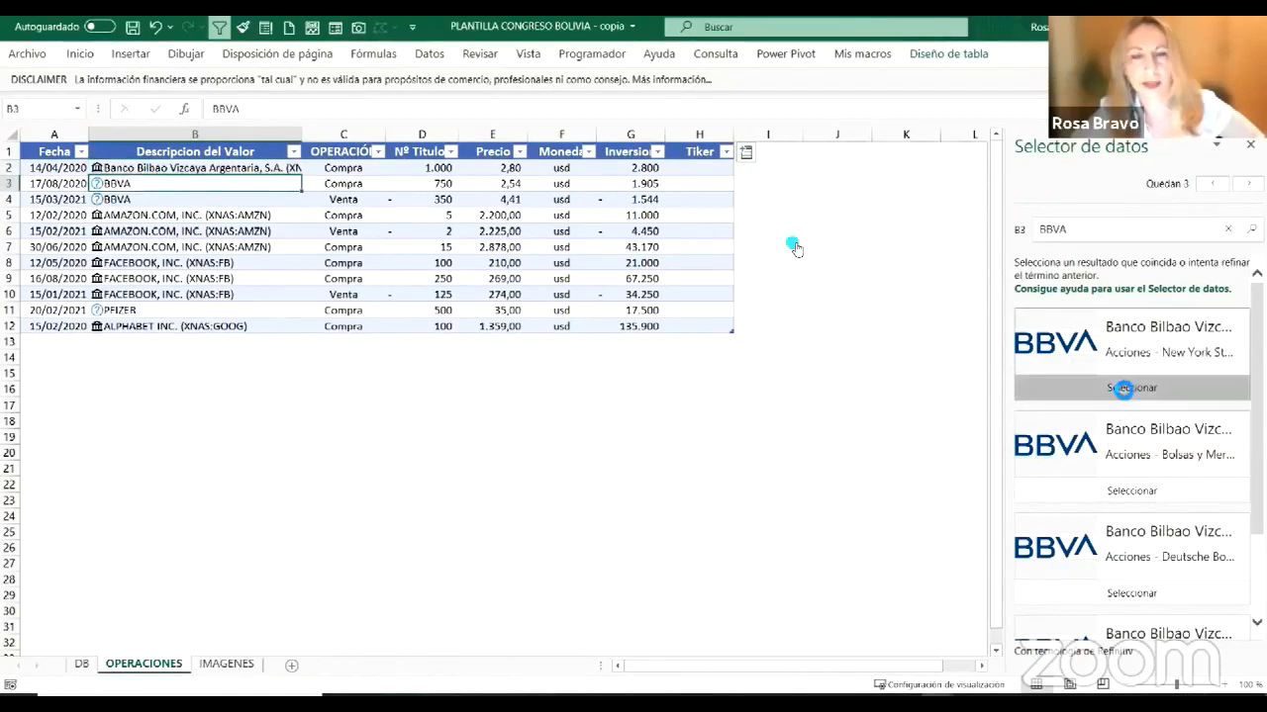
left_click(1122, 390)
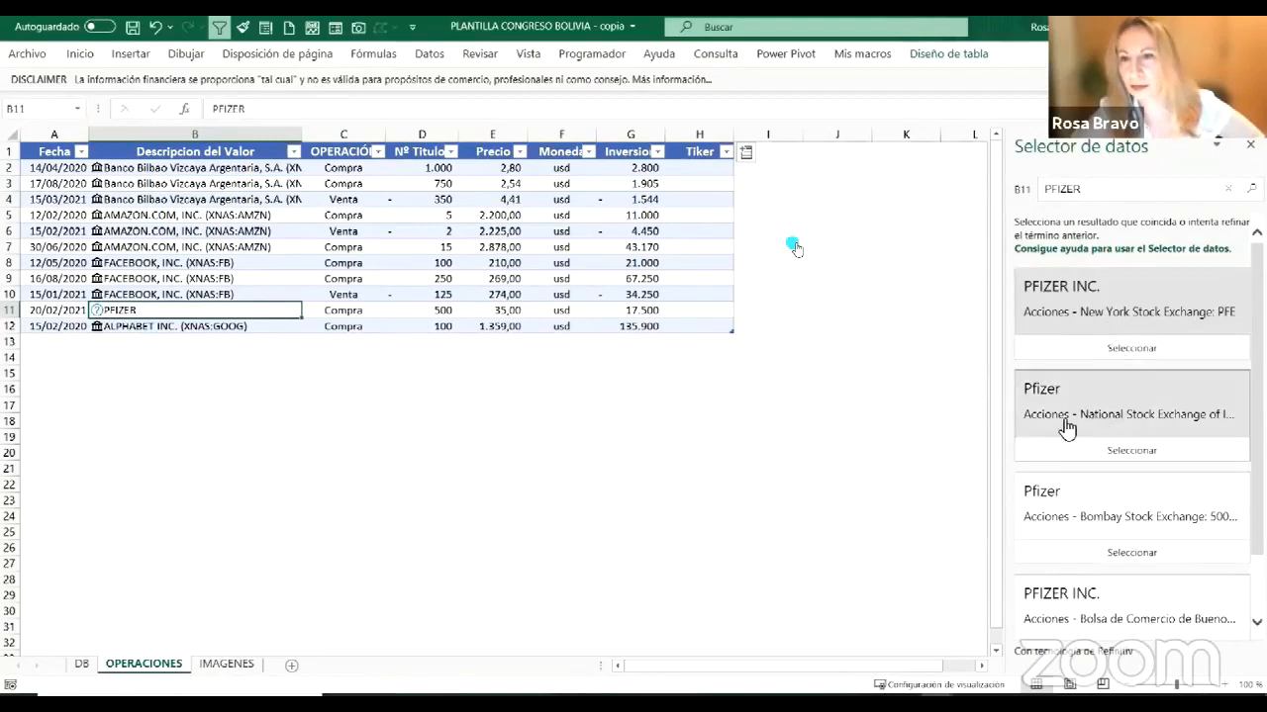
Step: Match the PFIZER entry in B11 to PFIZER INC. on the New York Stock Exchange and widen the Descripcion del Valor column
scroll(1138, 535, "down", 1)
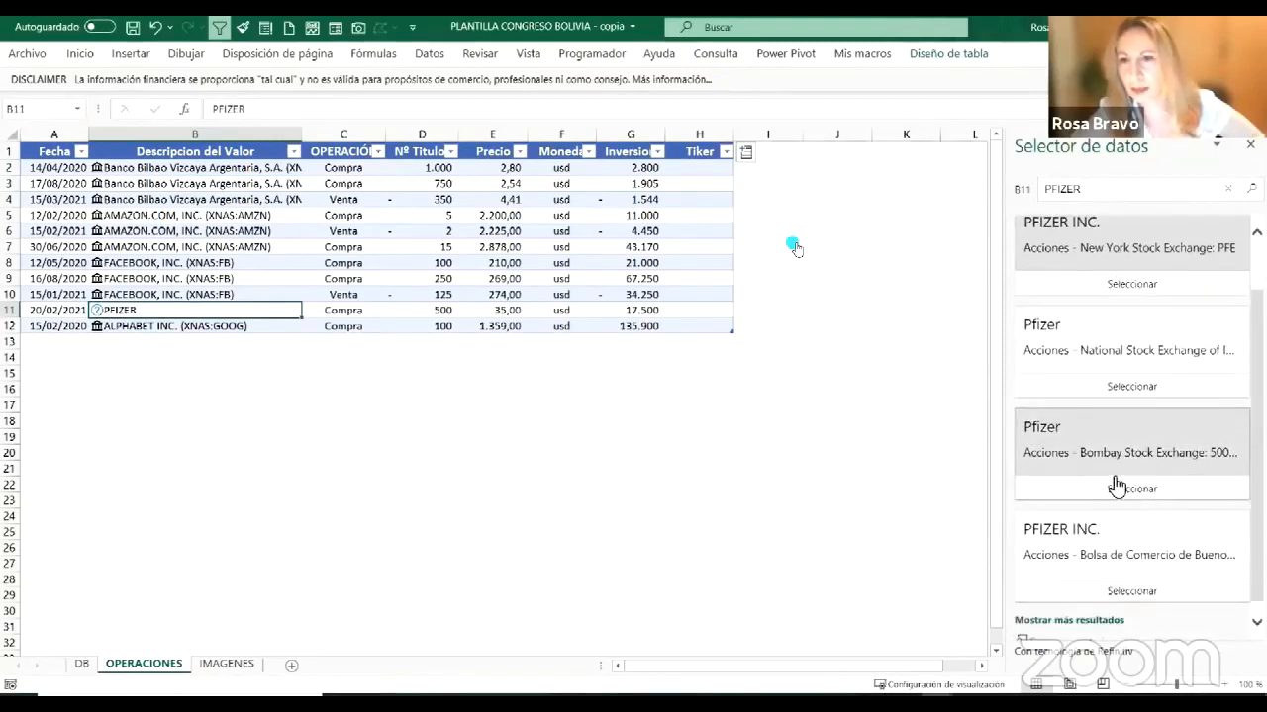
scroll(1176, 521, "up", 1)
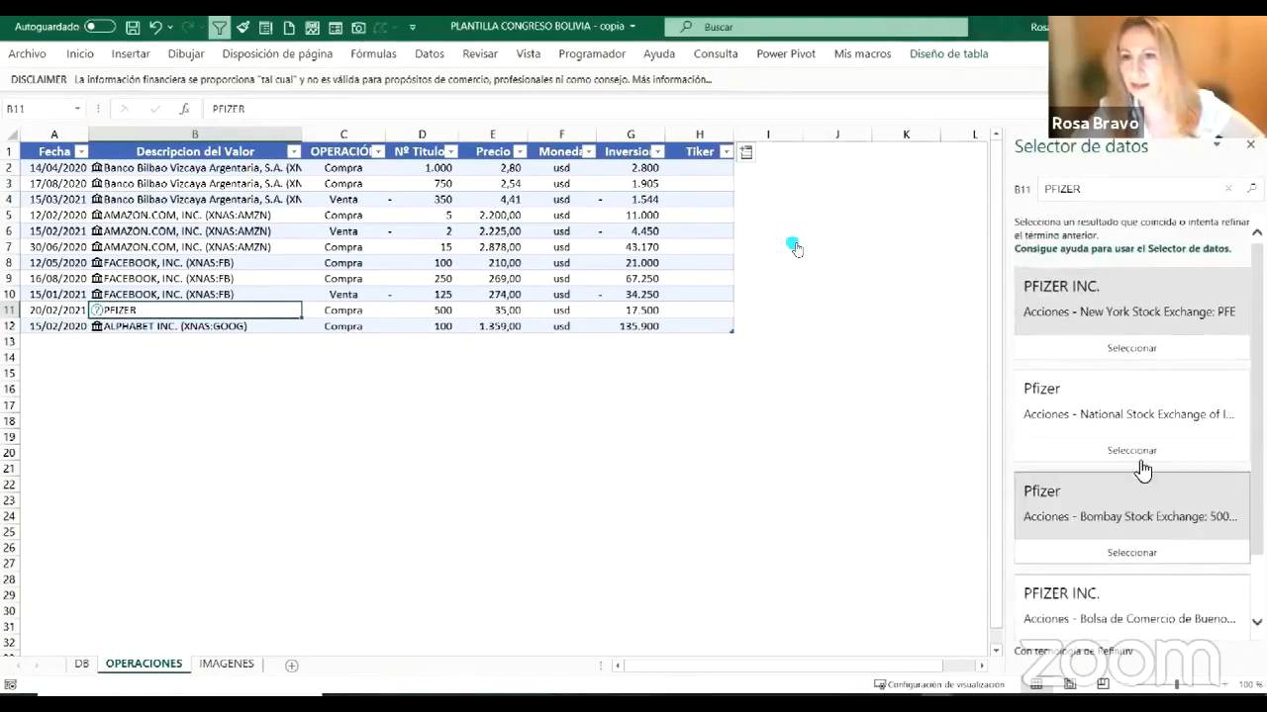
left_click(1126, 353)
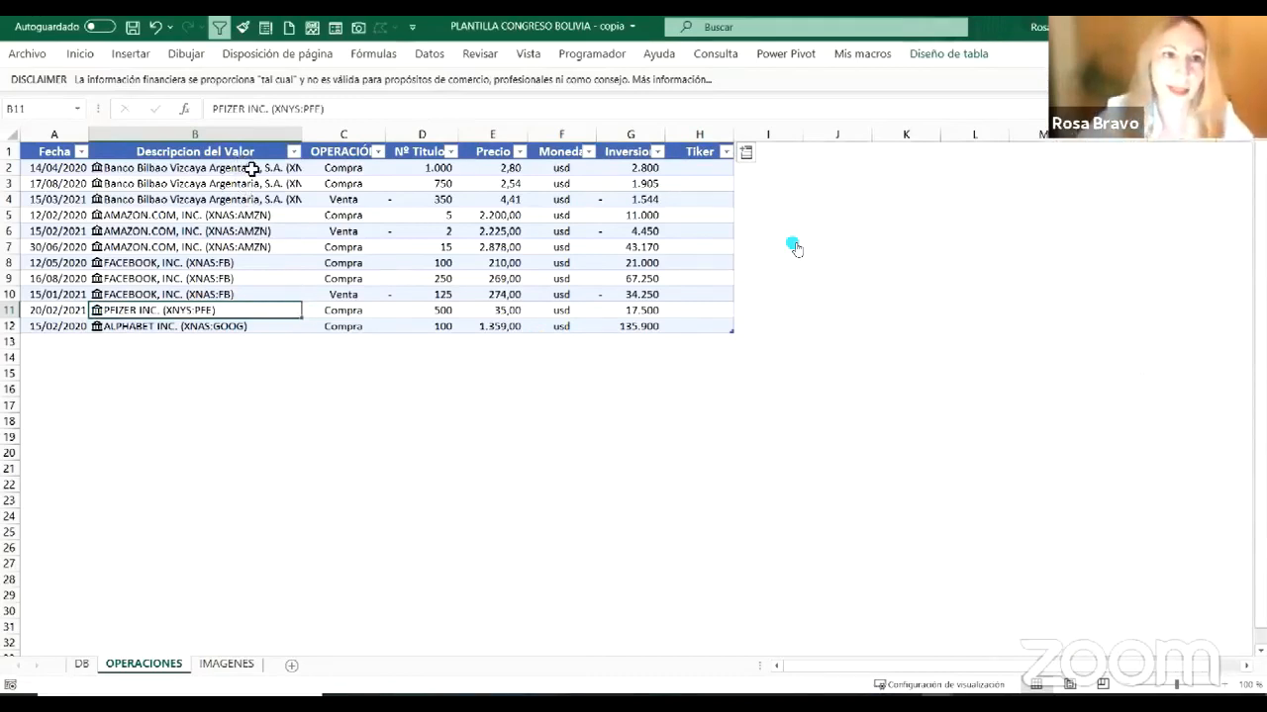
left_click_drag(302, 135, 357, 134)
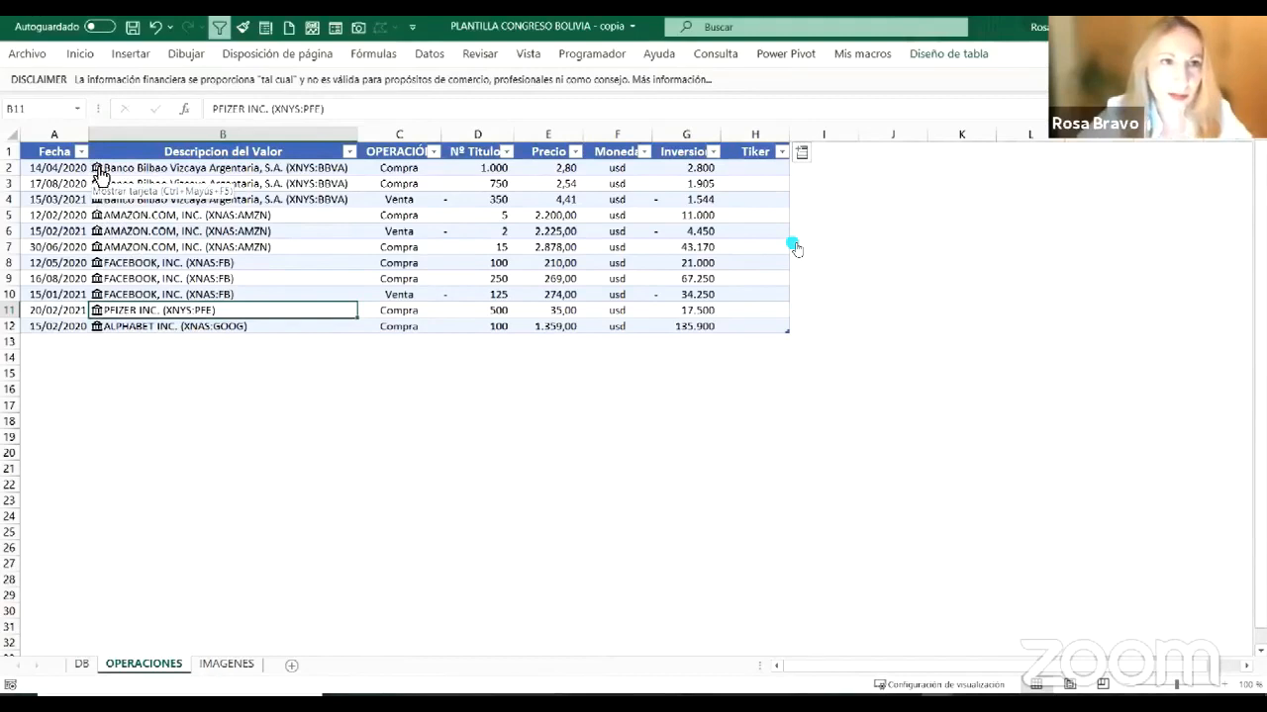
Step: Open the data card of the BBVA stock in B2, enlarge it and read through its fields to the company description
left_click(97, 169)
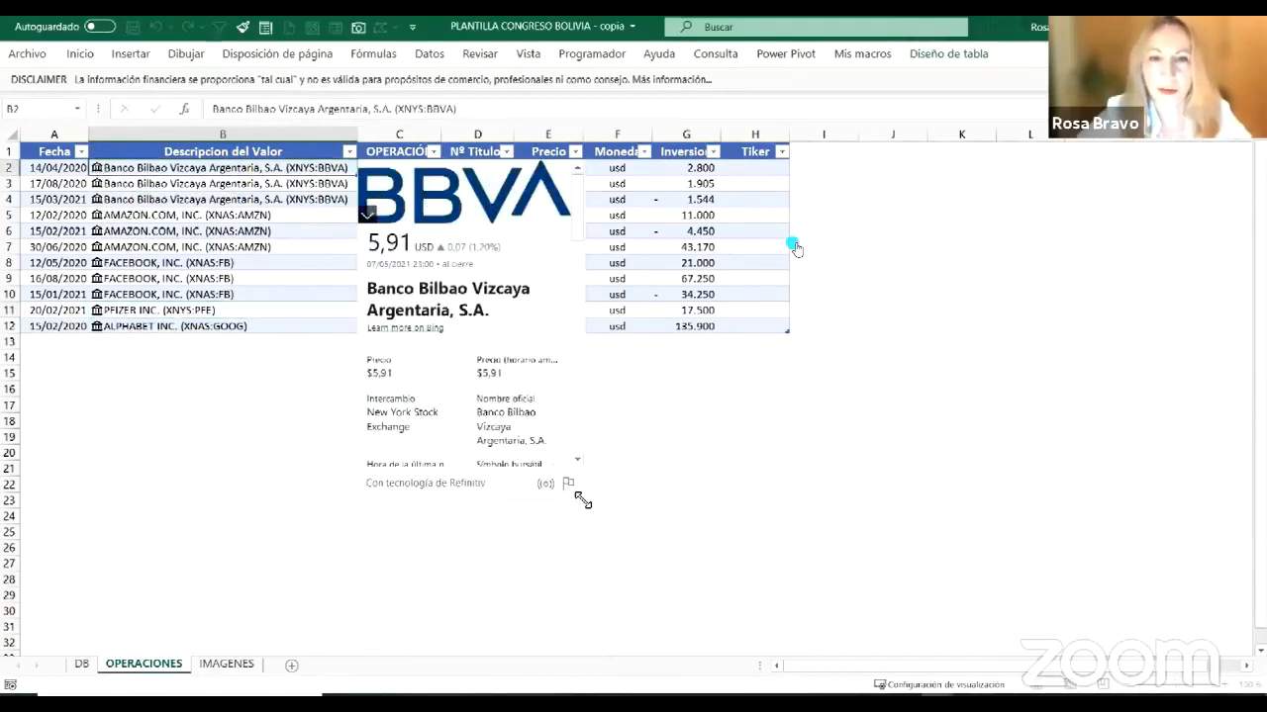
left_click_drag(581, 500, 818, 599)
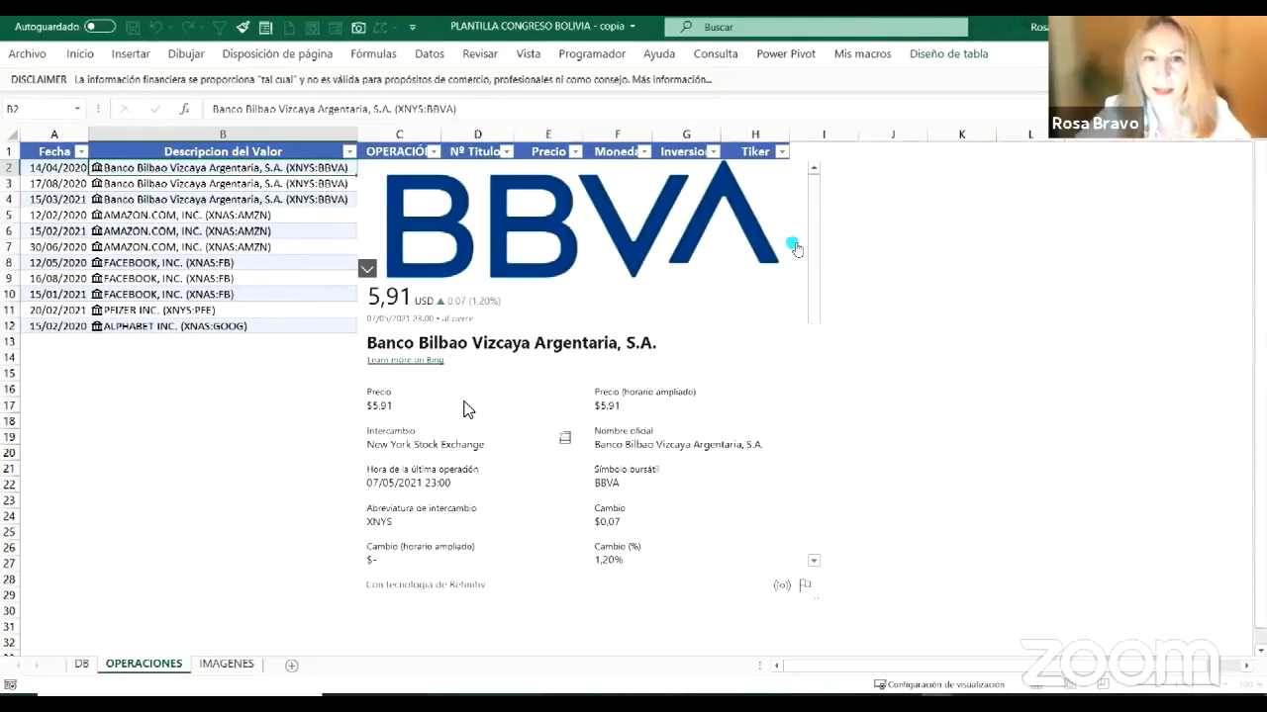
scroll(470, 408, "down", 2)
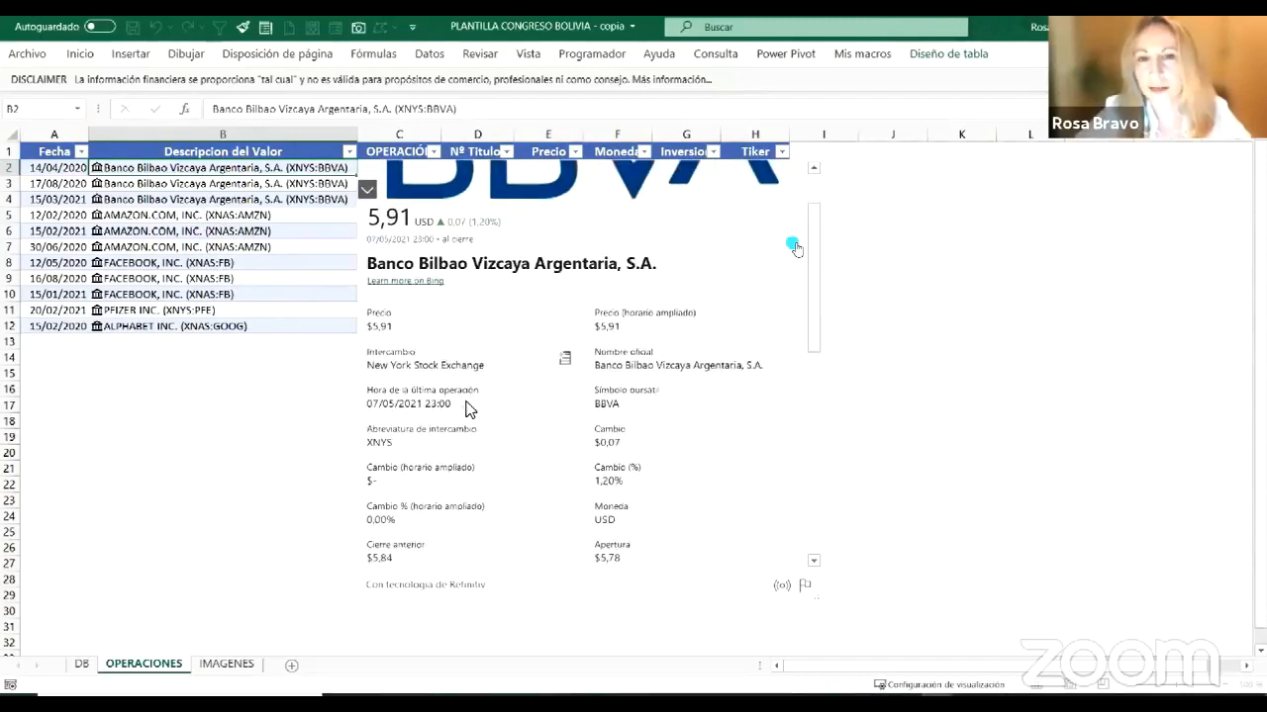
scroll(470, 410, "down", 7)
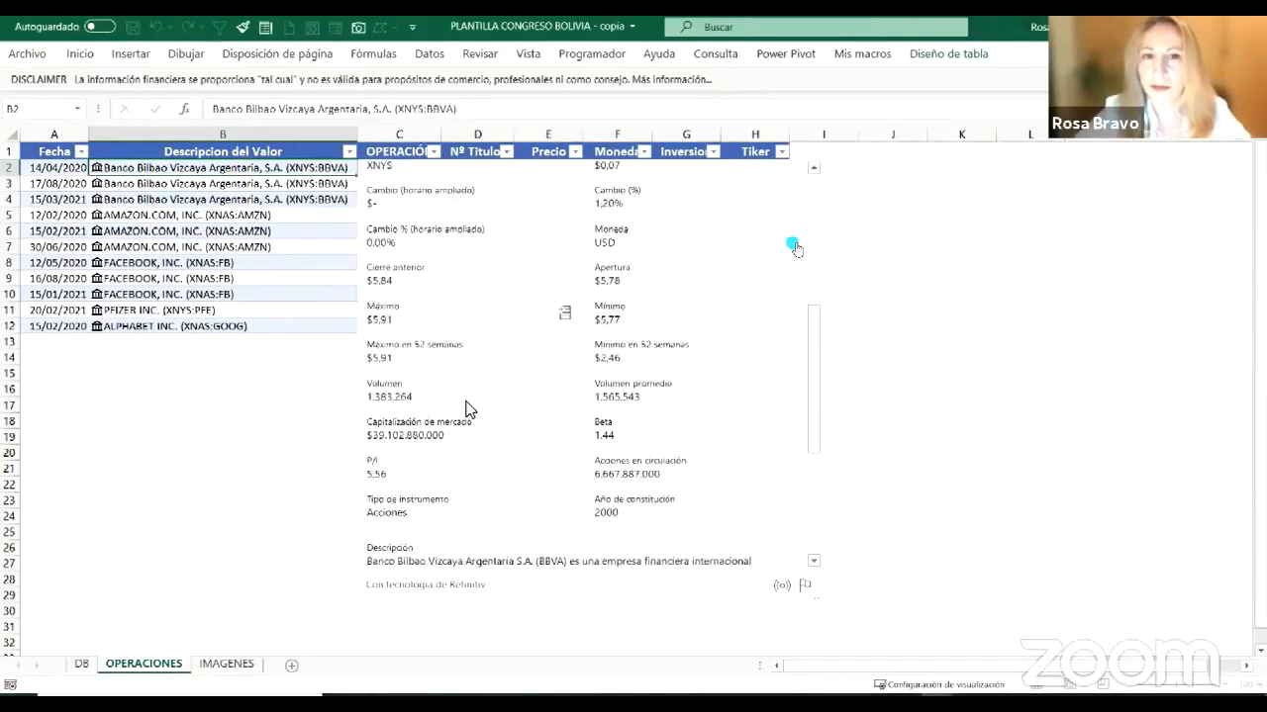
scroll(548, 396, "down", 5)
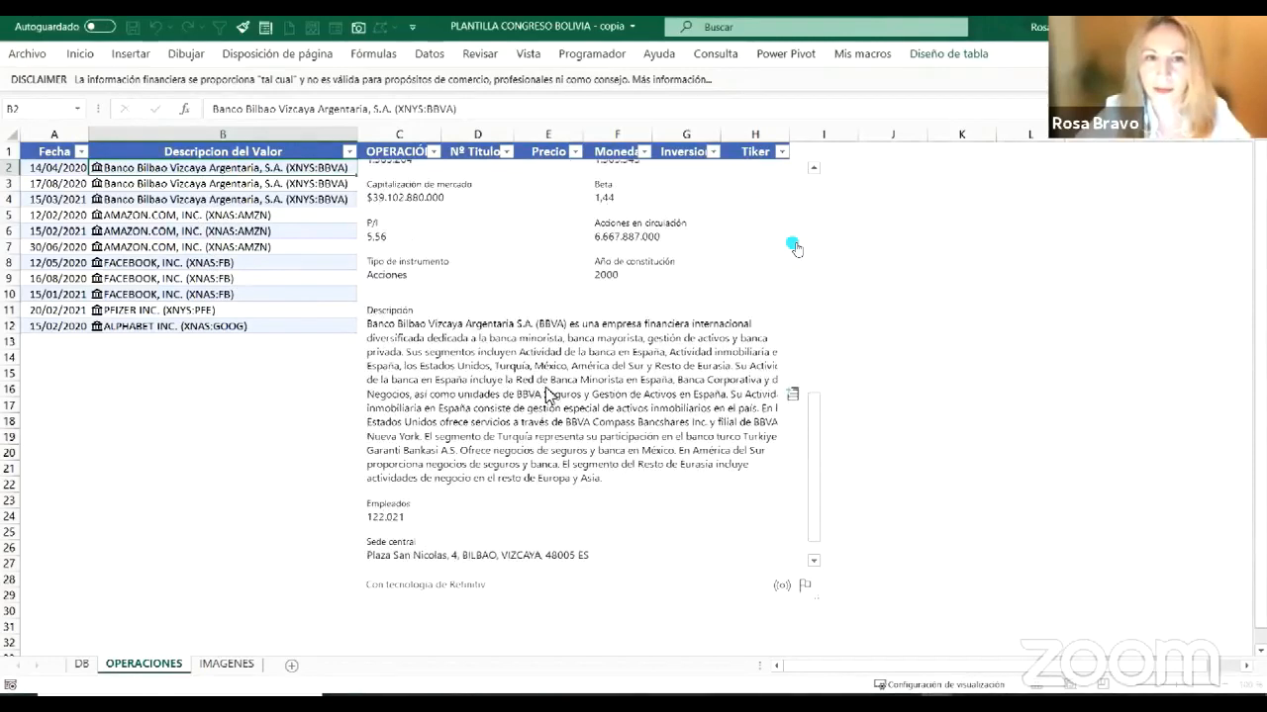
Step: Review the price, exchange and market fields on the BBVA data card and close it
scroll(630, 562, "up", 12)
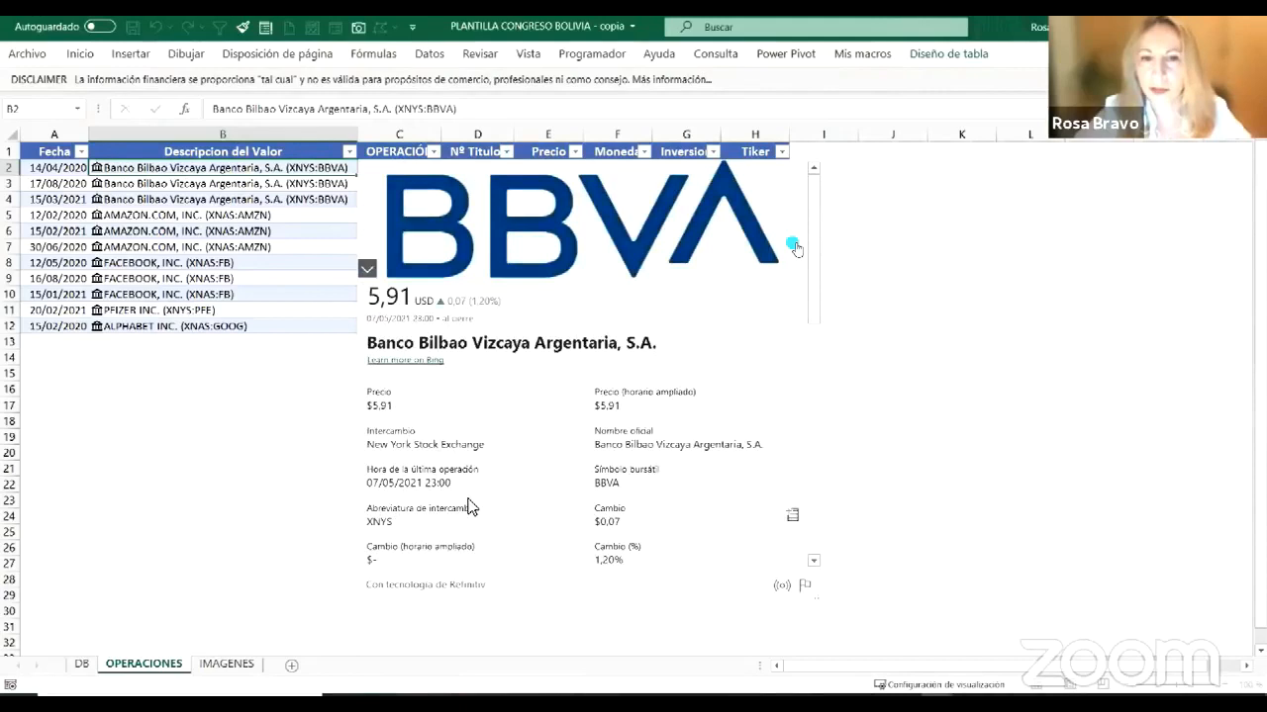
scroll(500, 528, "down", 8)
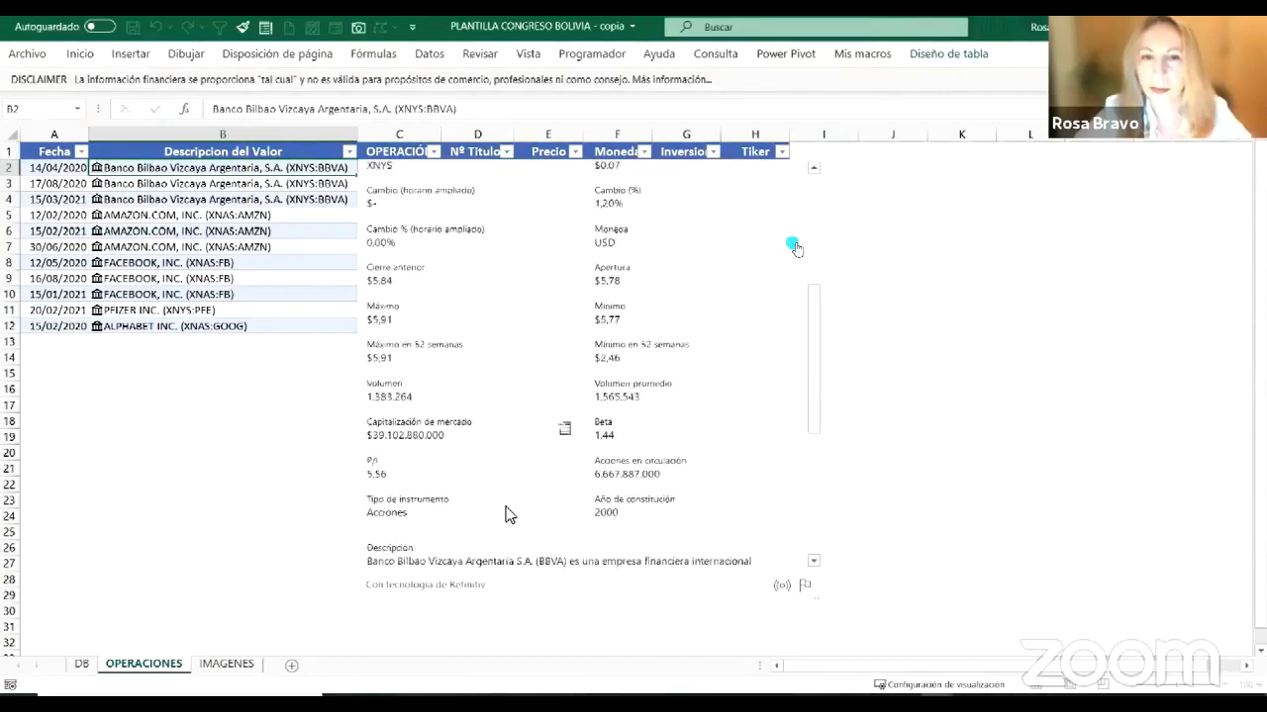
scroll(542, 507, "up", 8)
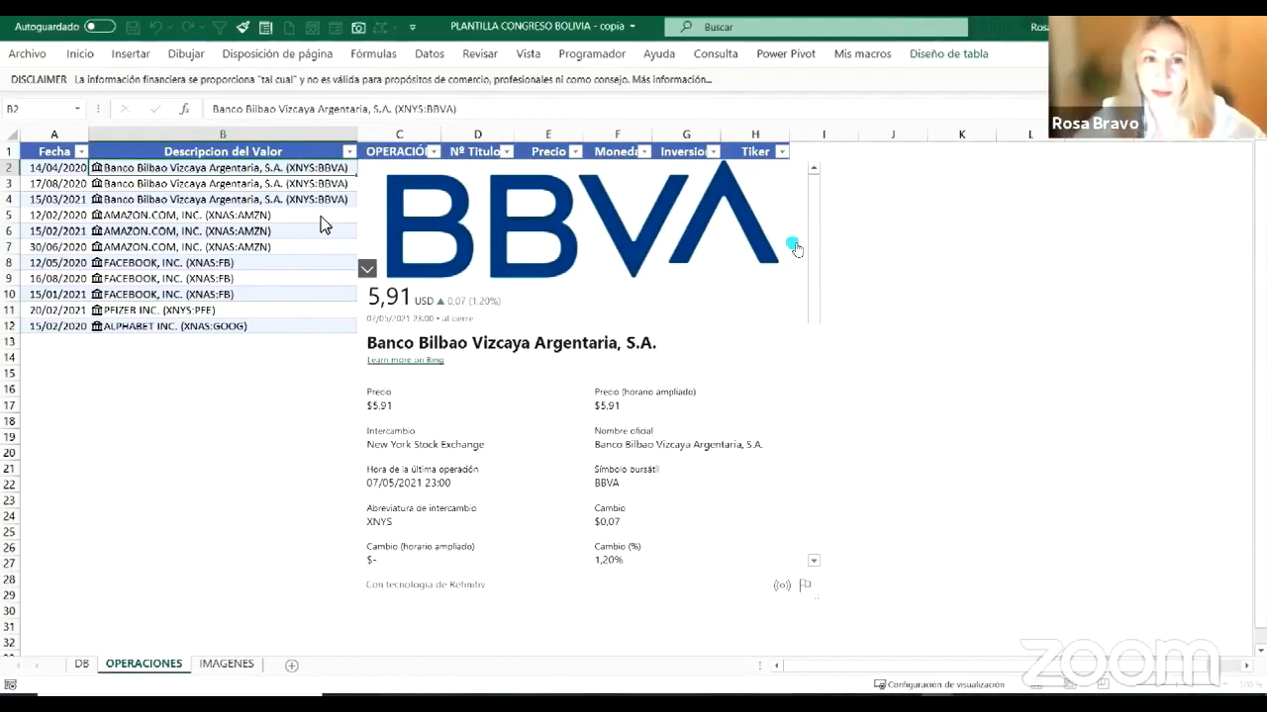
key("Escape")
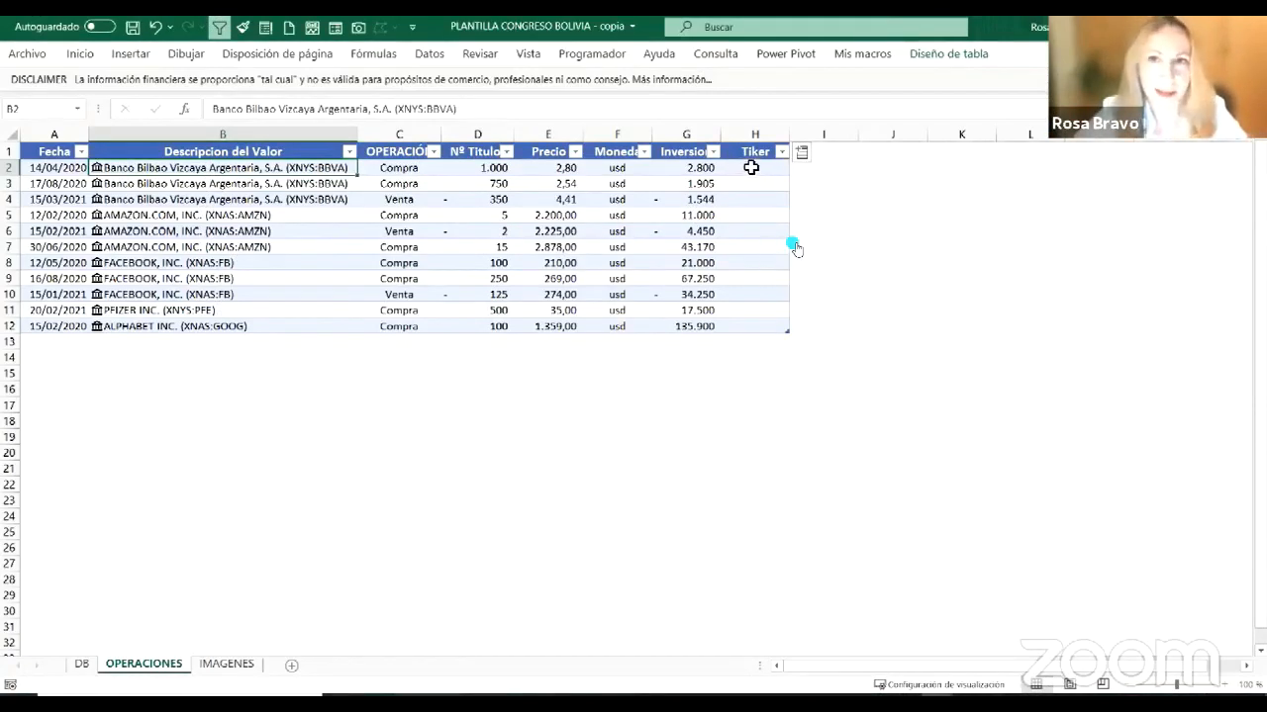
Step: Correct the Tiker header in H1 of the operations table to TiCker
left_click(750, 152)
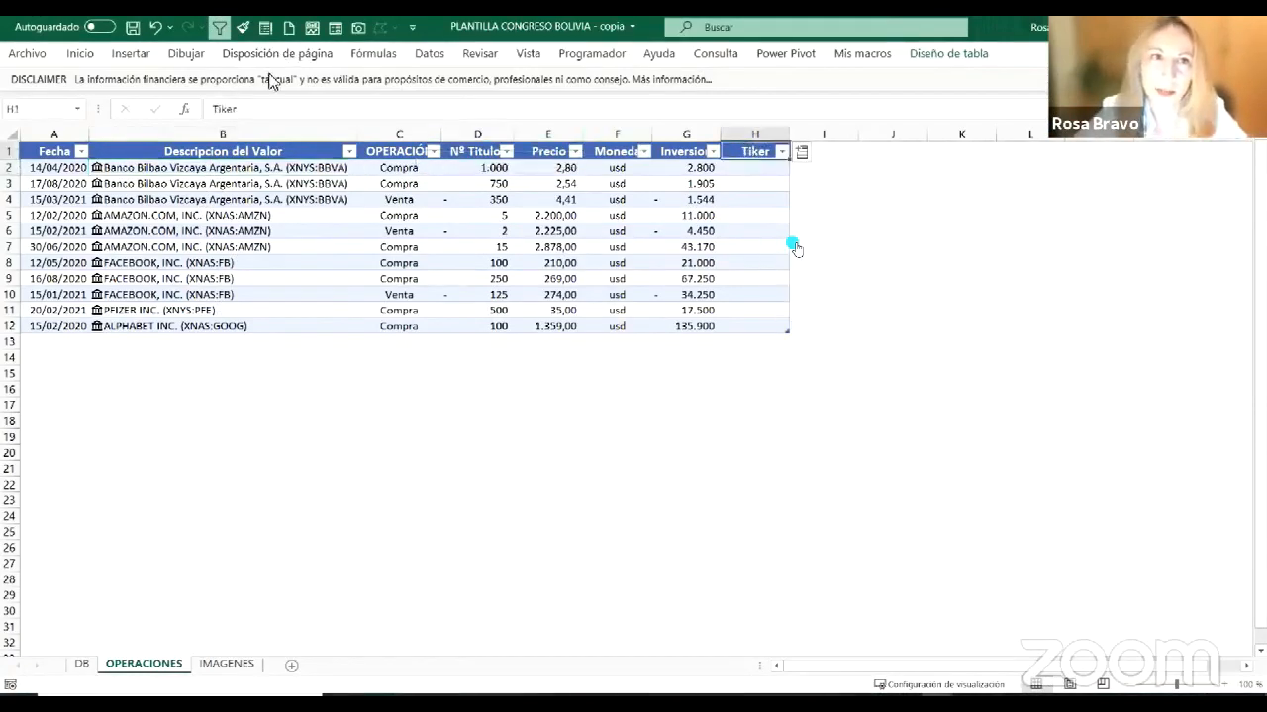
left_click(227, 109)
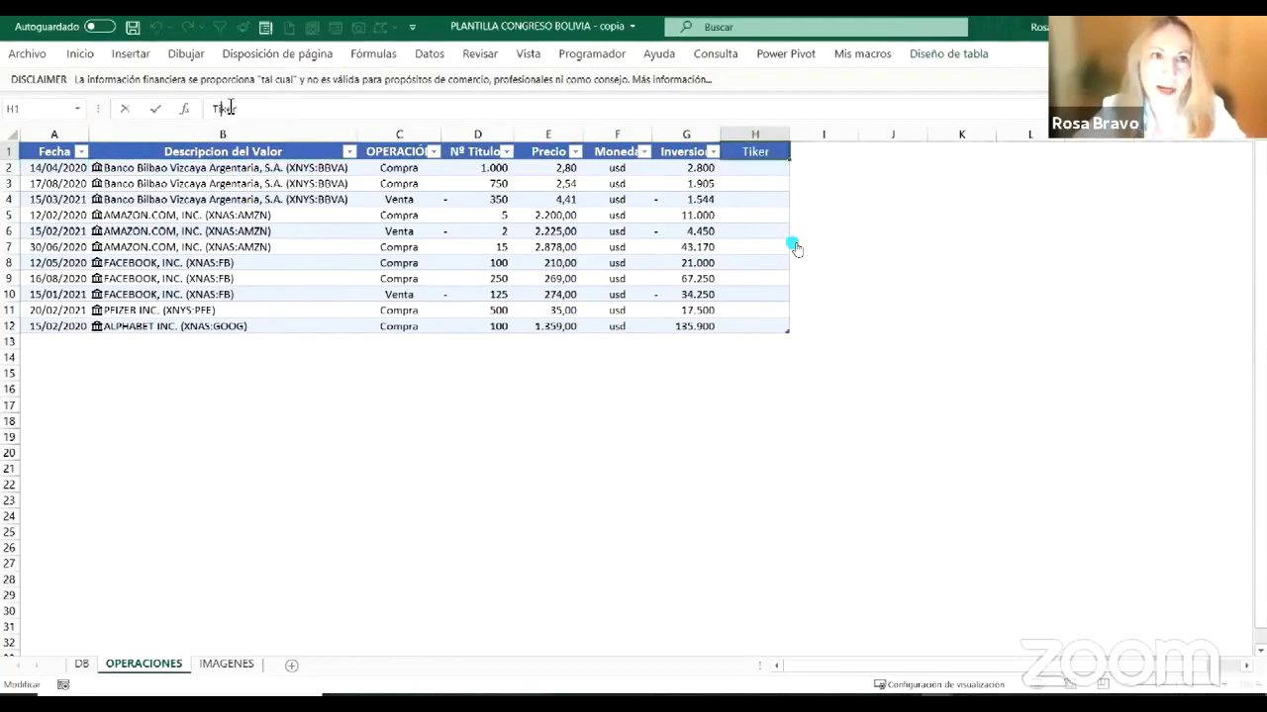
type("C")
key("Return")
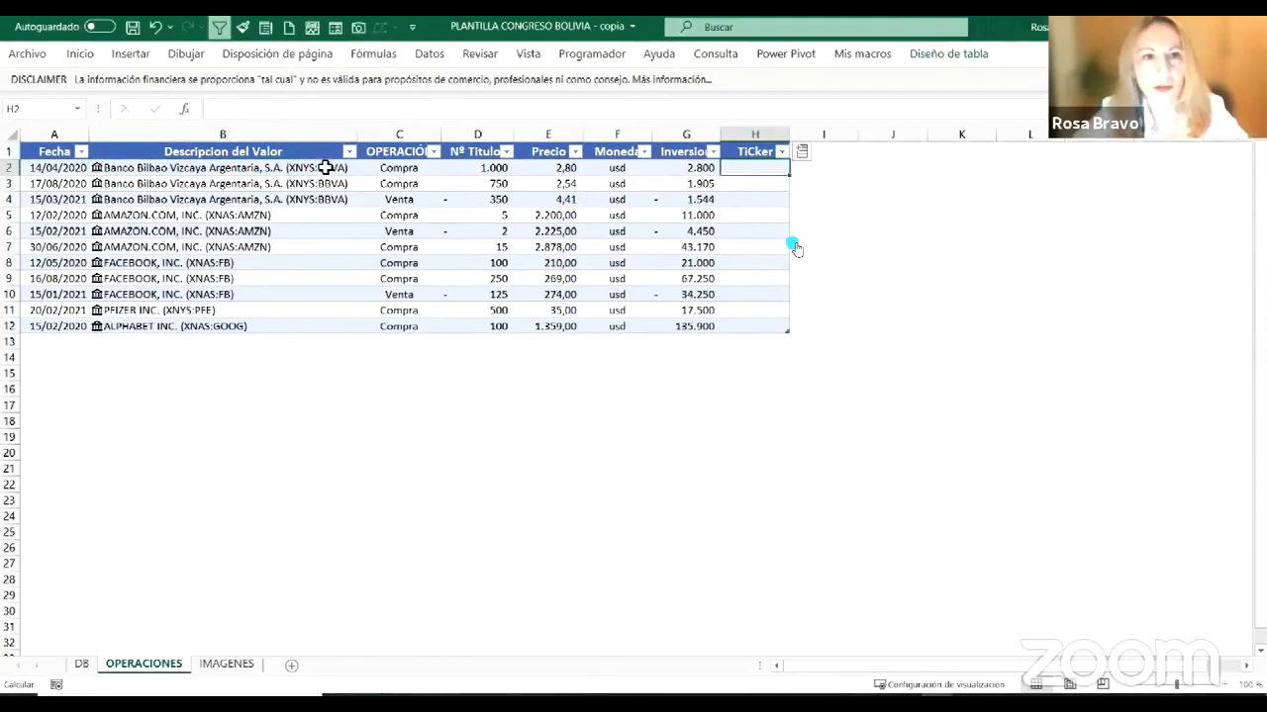
Step: Extract the Símbolo bursátil field for the stocks in B2:B12 into a new column of the operations table
left_click_drag(322, 166, 320, 328)
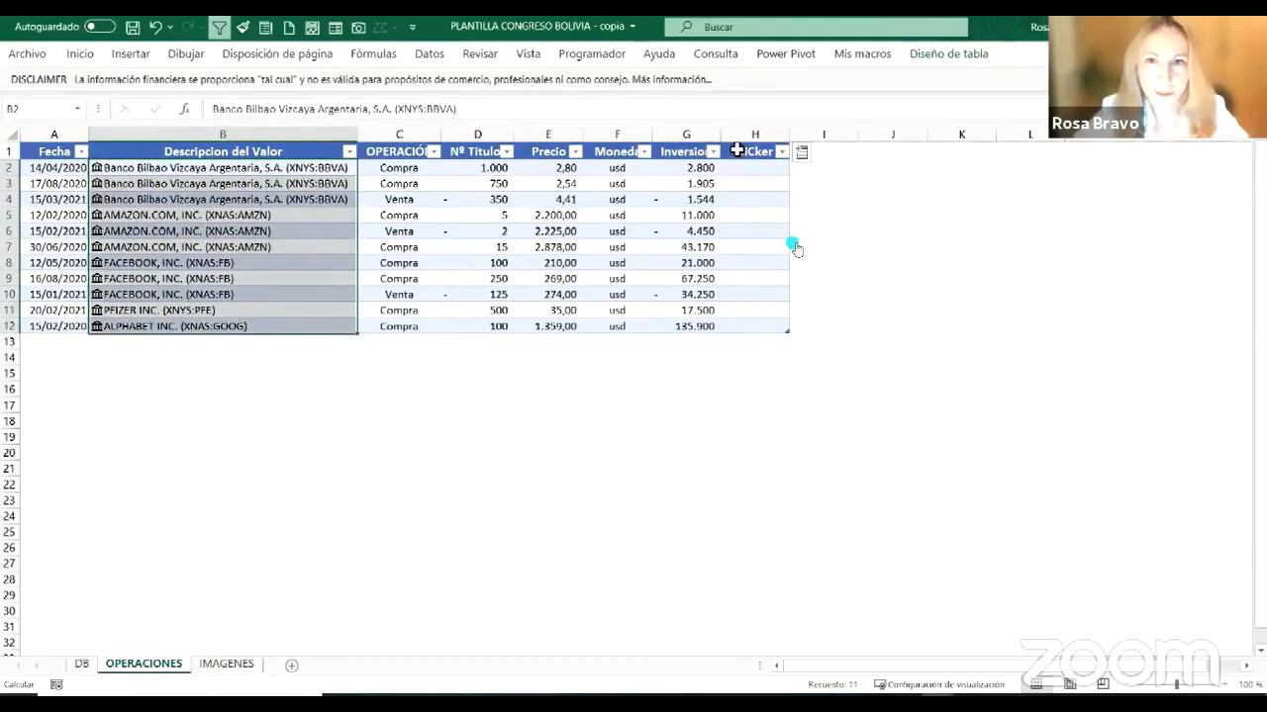
left_click(803, 155)
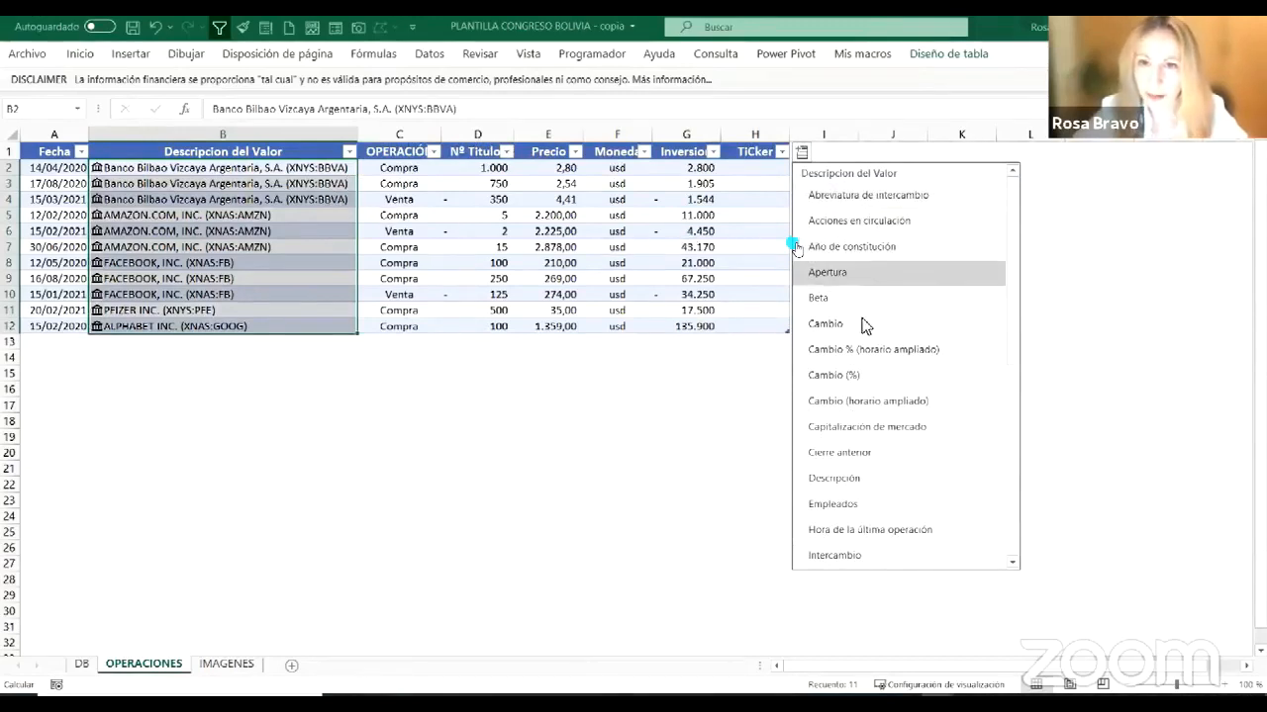
scroll(863, 331, "down", 3)
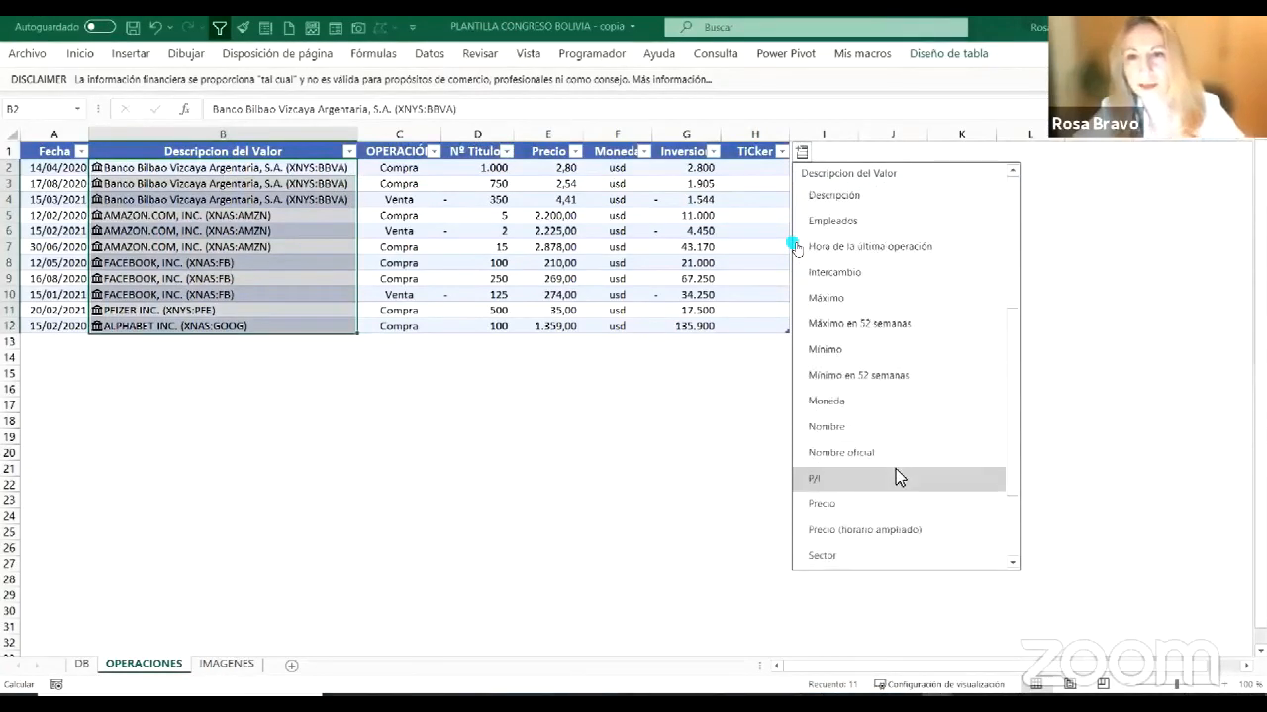
scroll(893, 467, "down", 3)
scroll(894, 476, "down", 1)
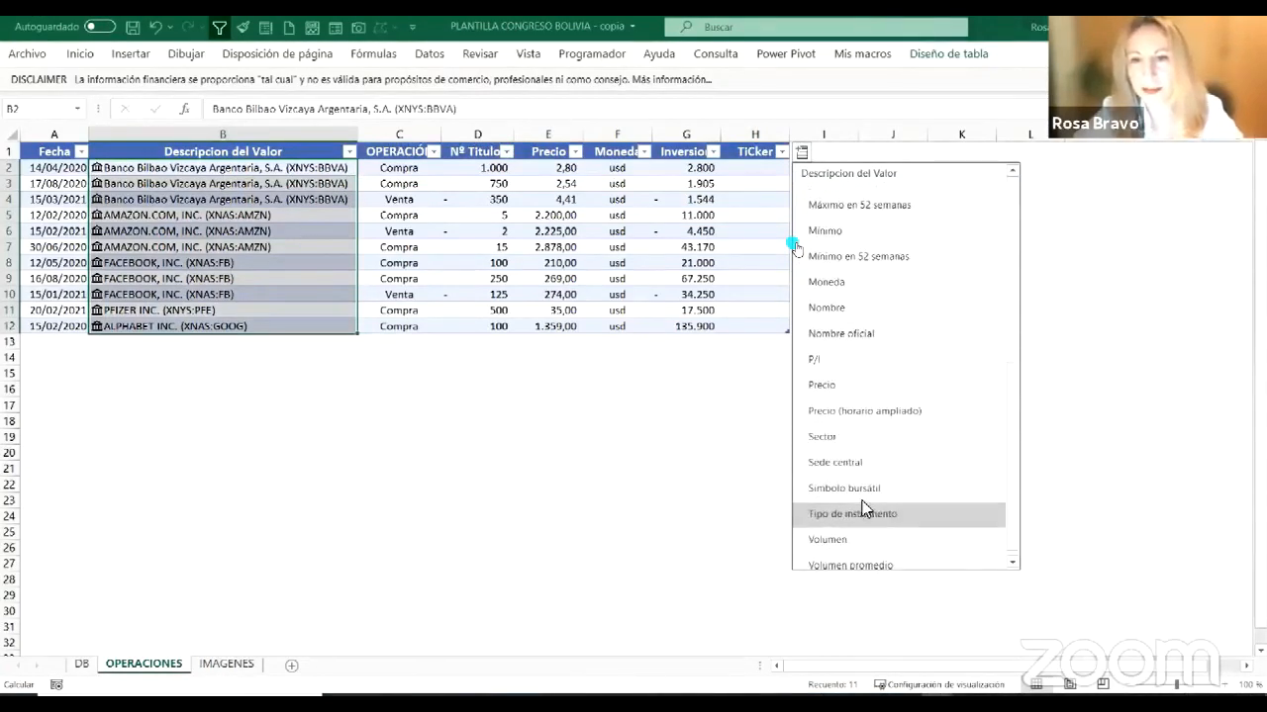
left_click(856, 492)
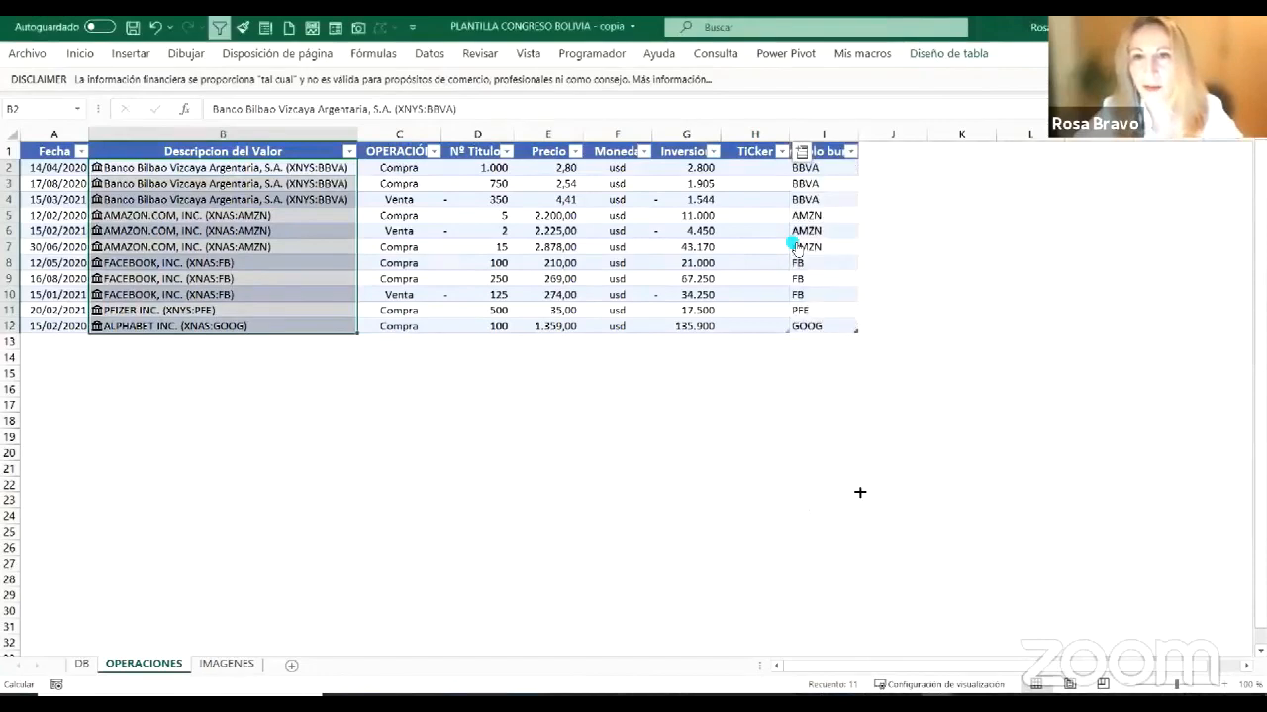
left_click(855, 490)
Step: Delete the empty TiCker column H and widen the Símbolo bursátil column to fit its header
left_click(750, 134)
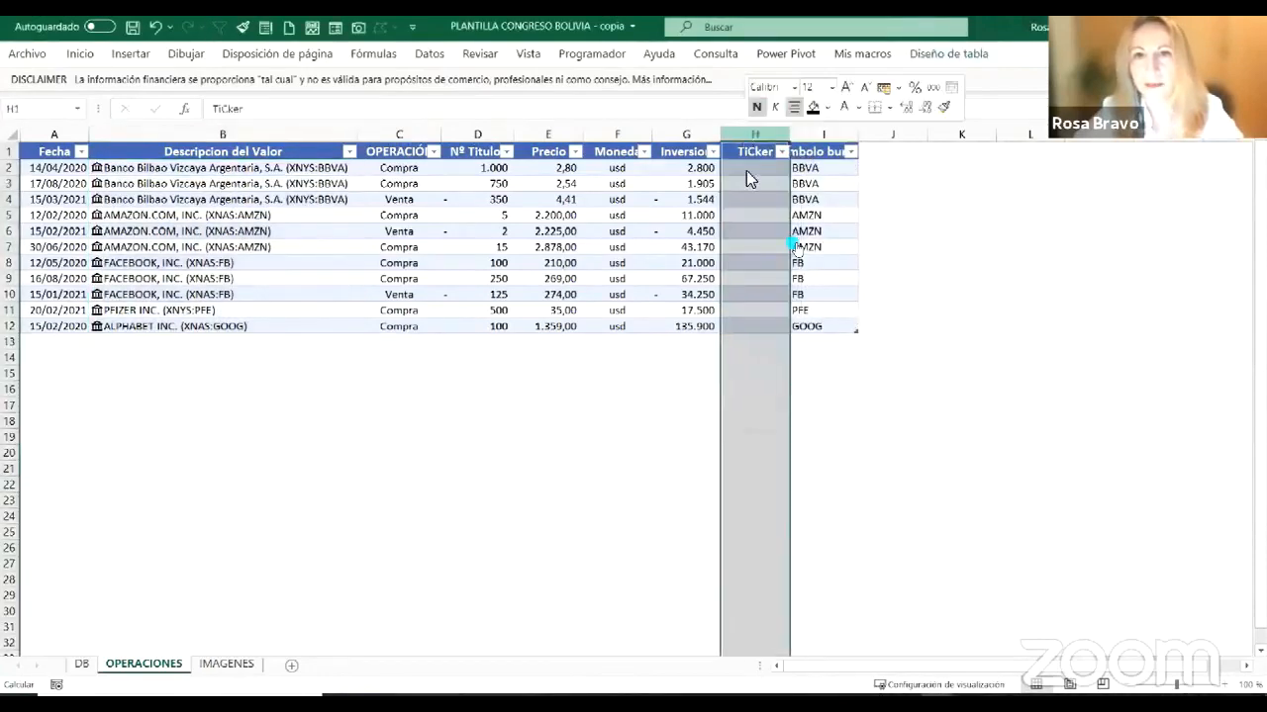
right_click(749, 133)
left_click(792, 308)
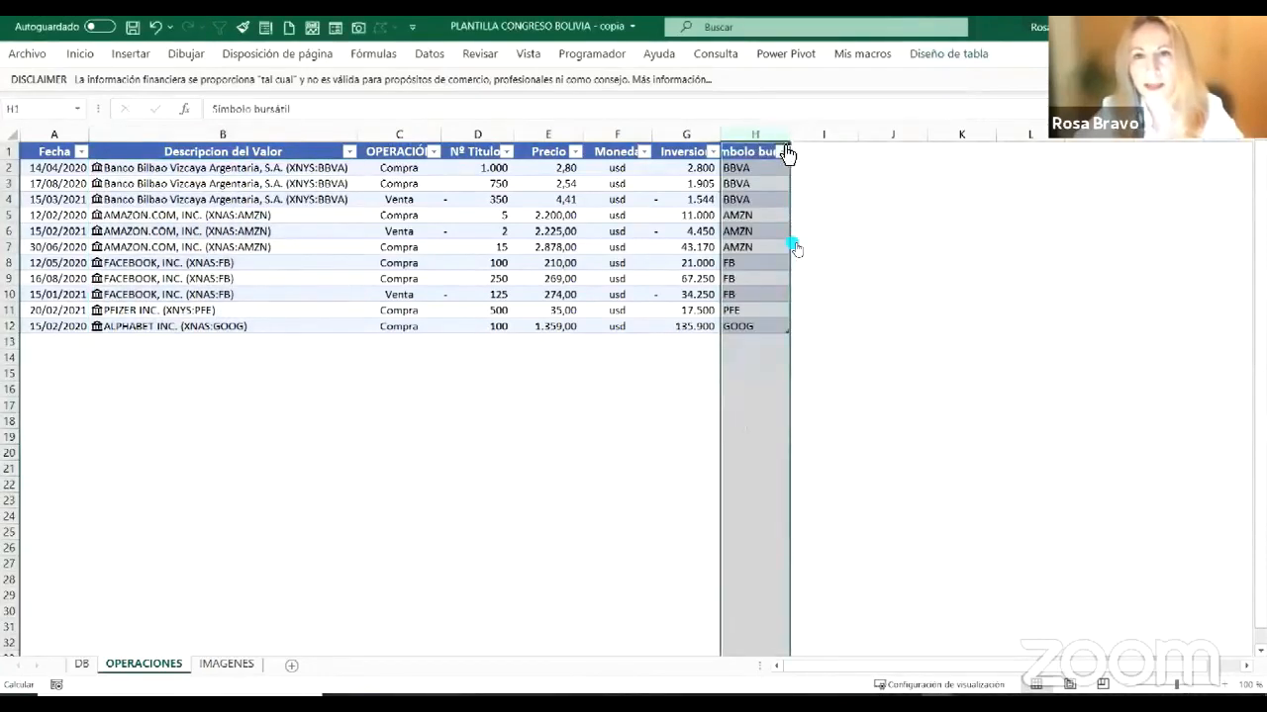
left_click_drag(790, 134, 837, 136)
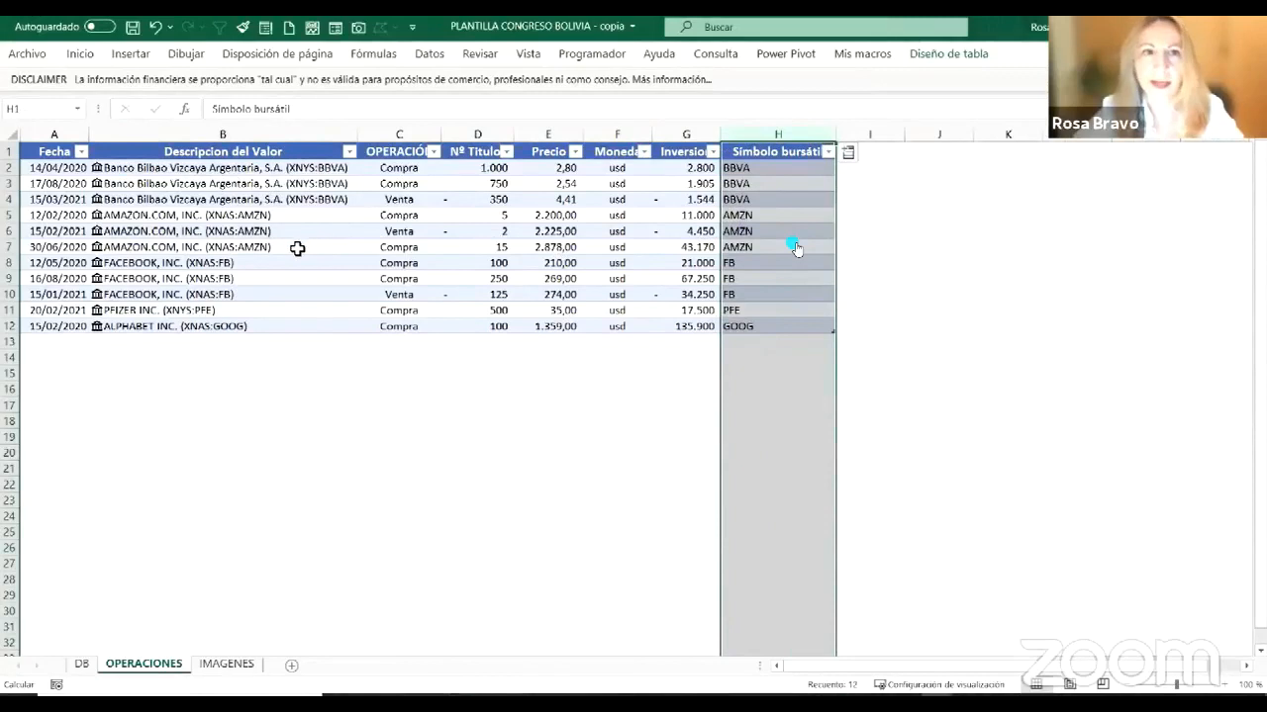
left_click(255, 243)
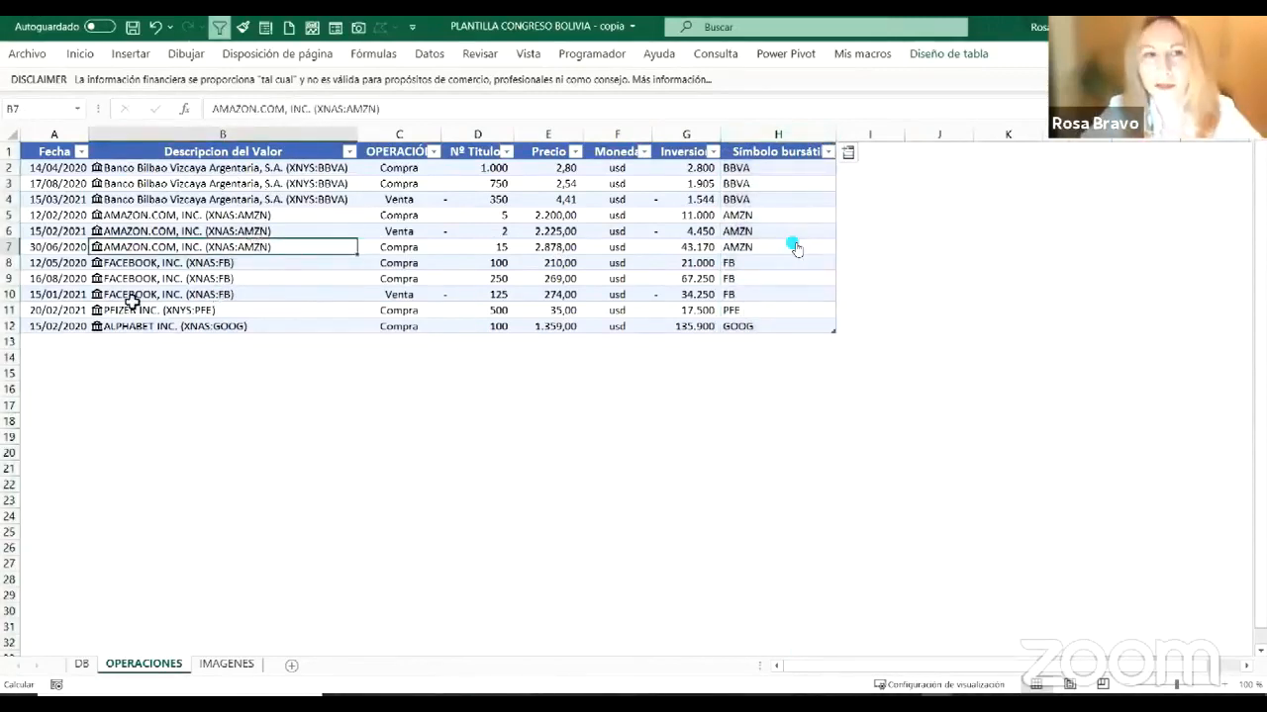
Step: Examine the empty Descripcion de Valor area on the DB sheet and the distinct stocks in the operations table's filter list
left_click(38, 345)
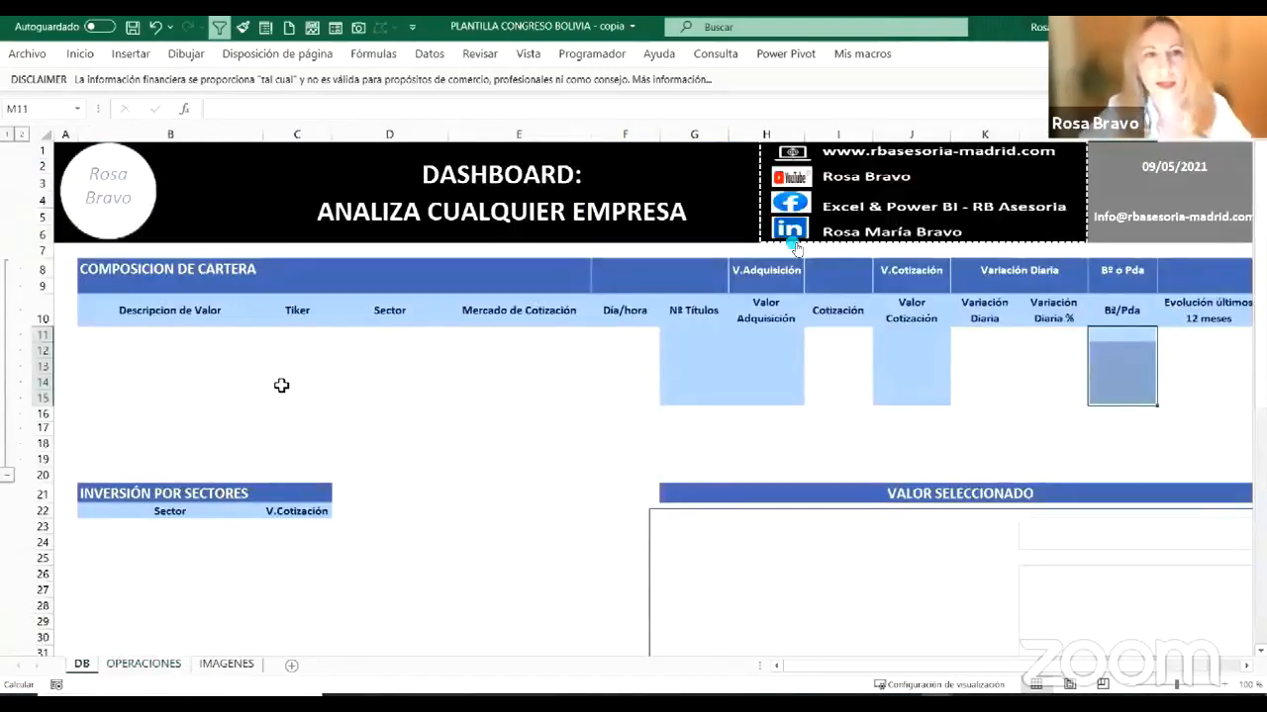
left_click(104, 337)
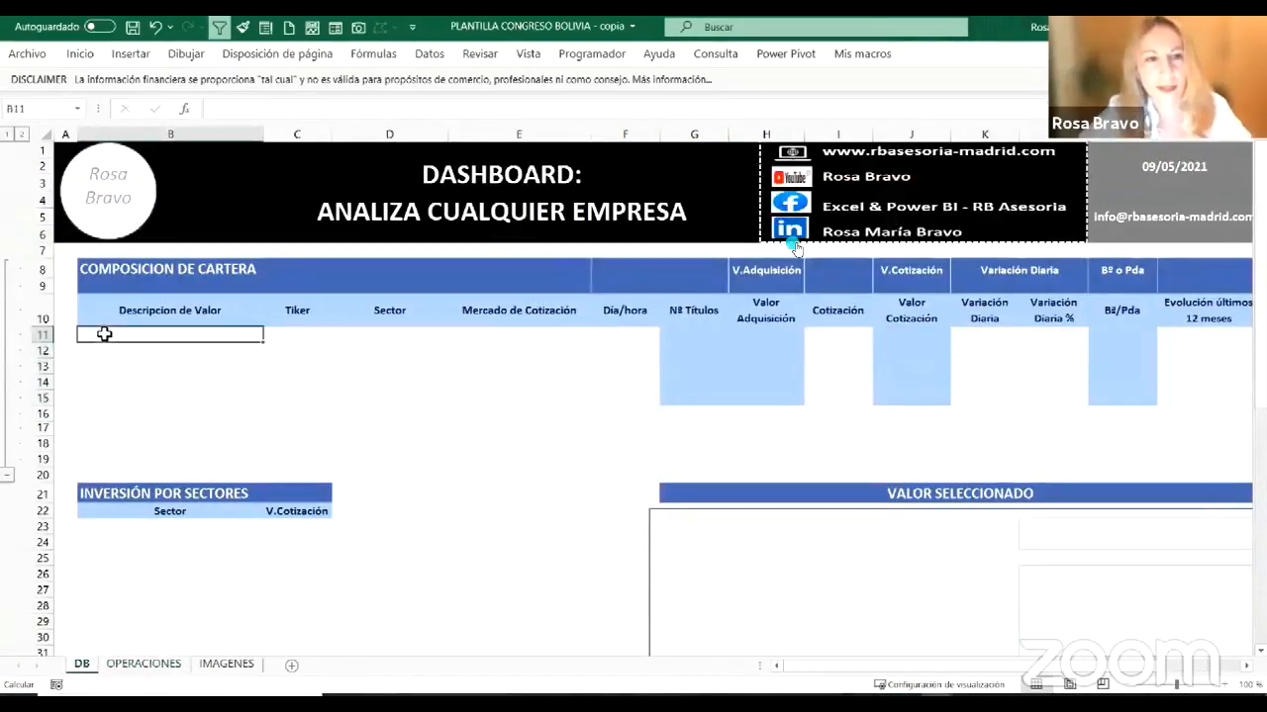
left_click(118, 425, "shift")
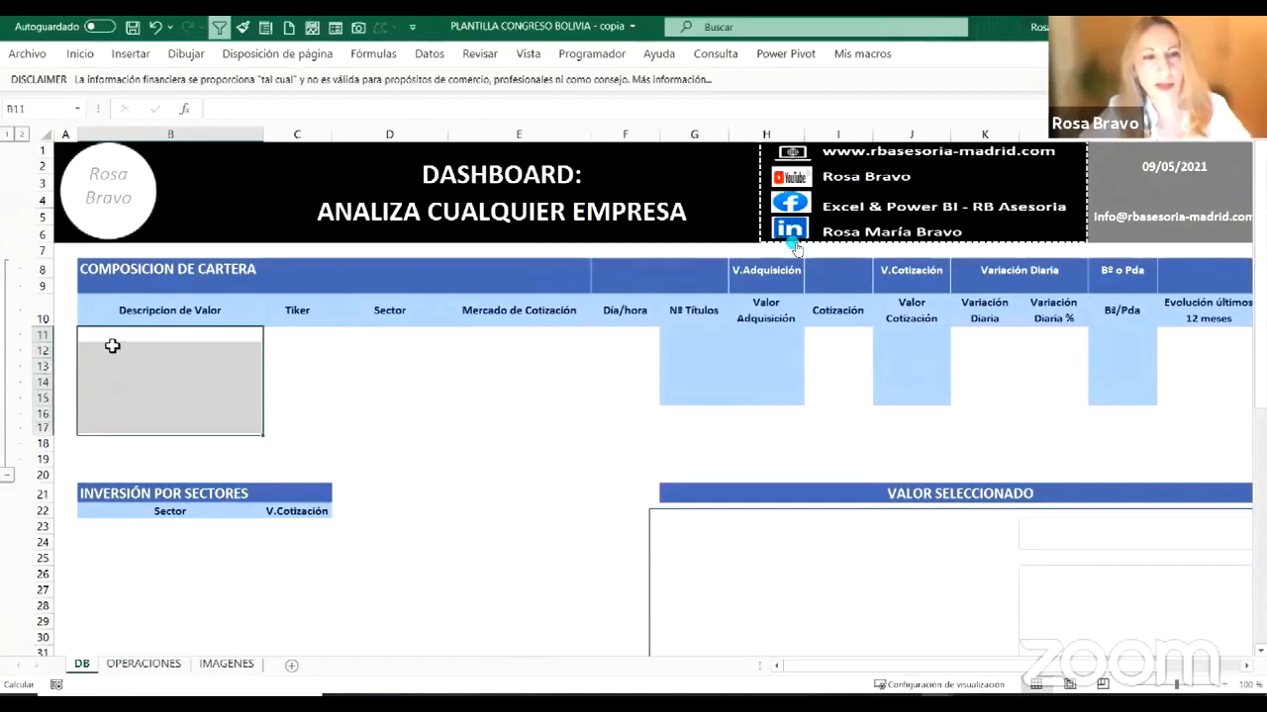
left_click(42, 336)
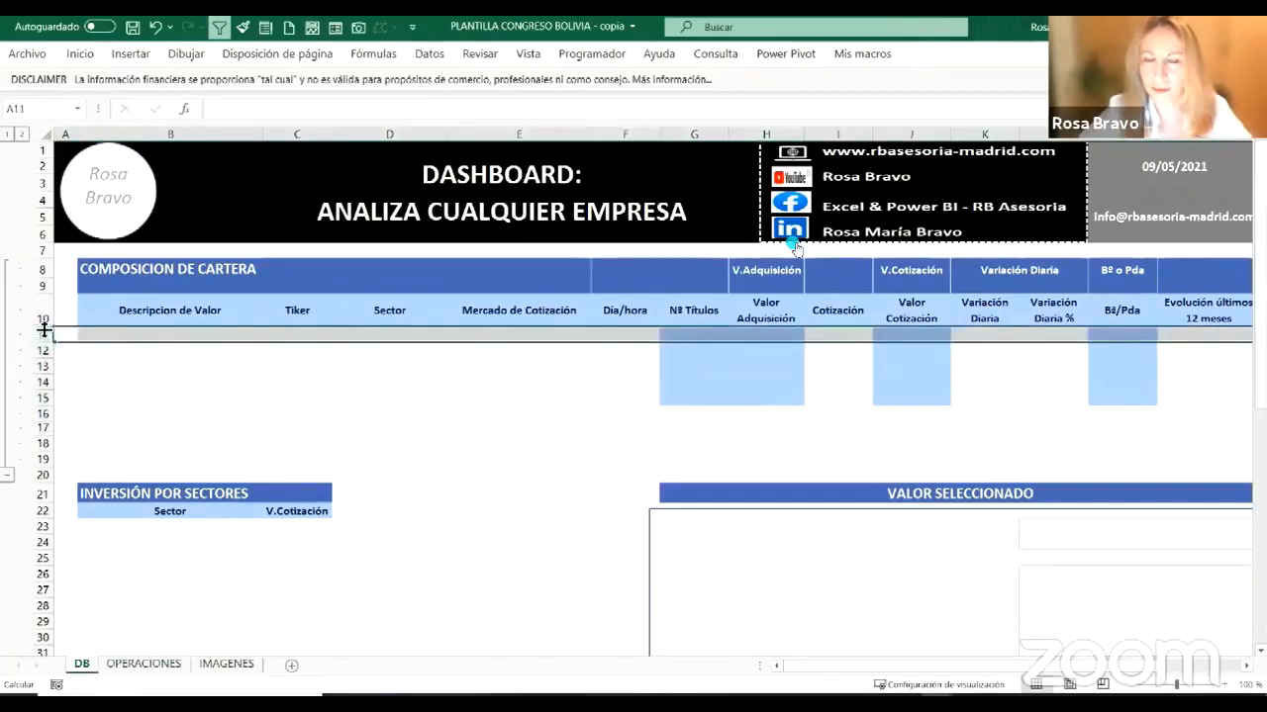
left_click(141, 665)
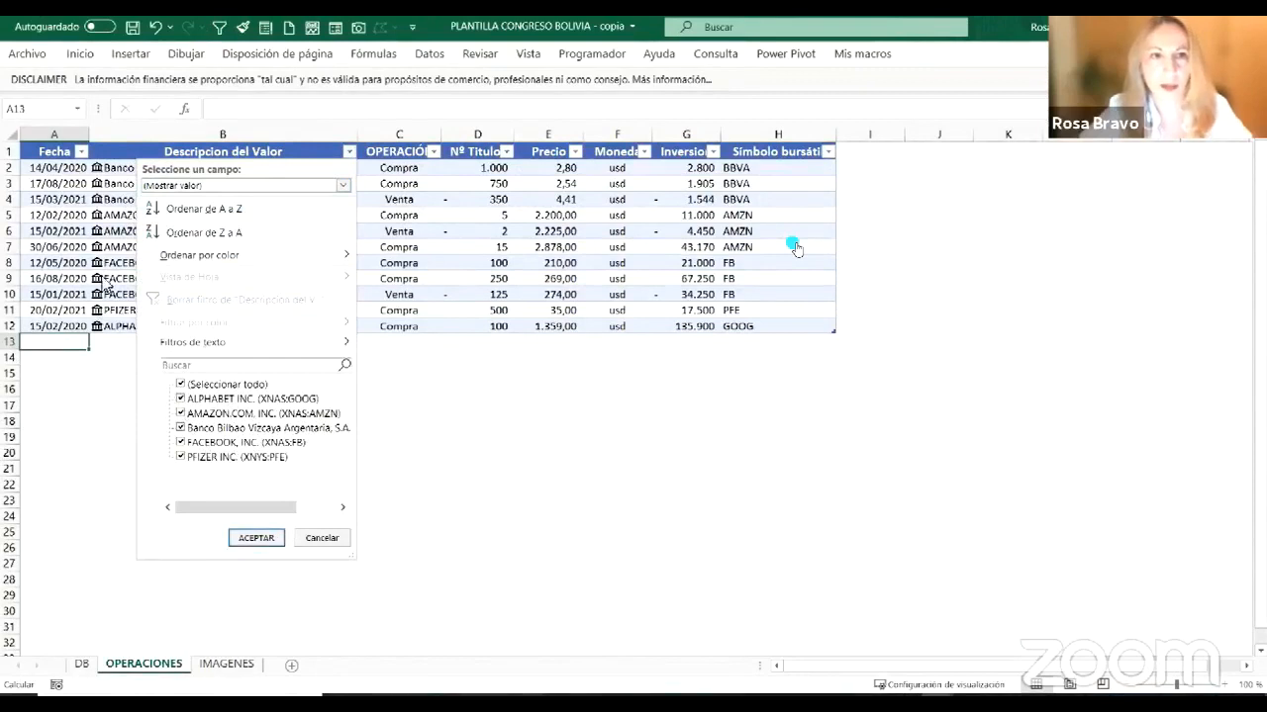
left_click(322, 538)
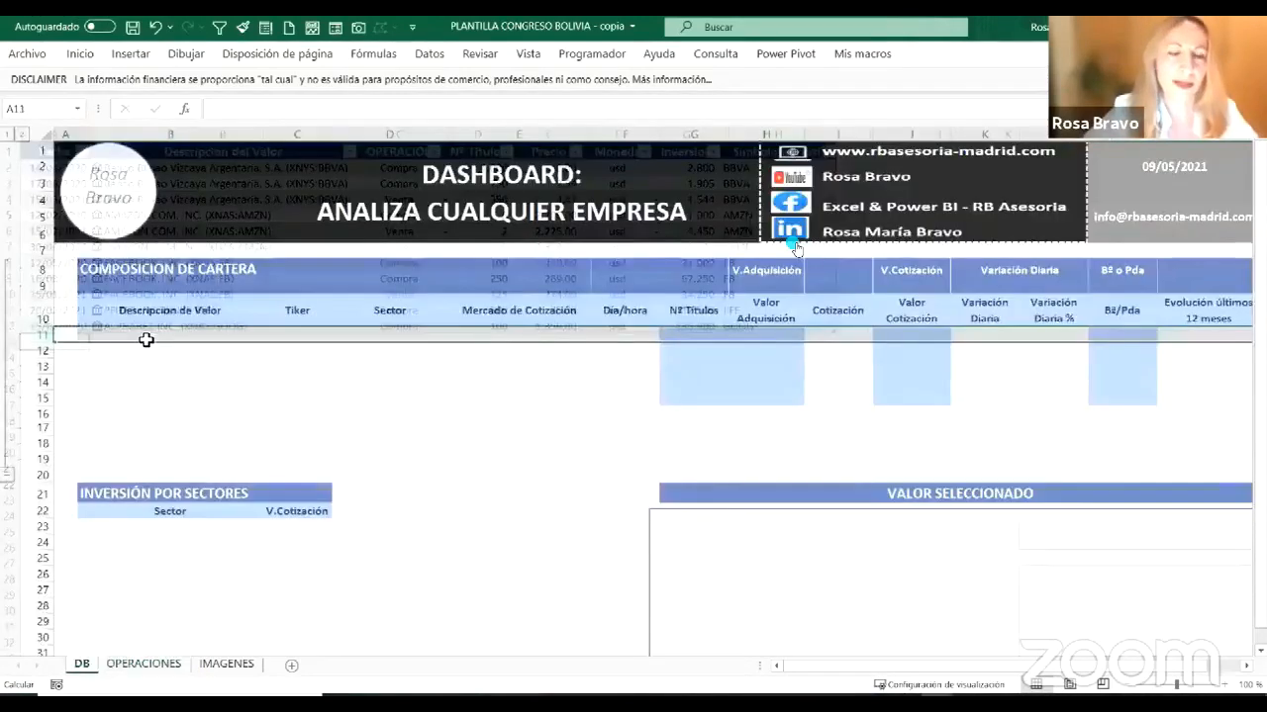
Step: List the unique stocks from B11 of the DB sheet with =UNICOS(Tabla1[Descripcion del Valor])
left_click(146, 339)
type("=")
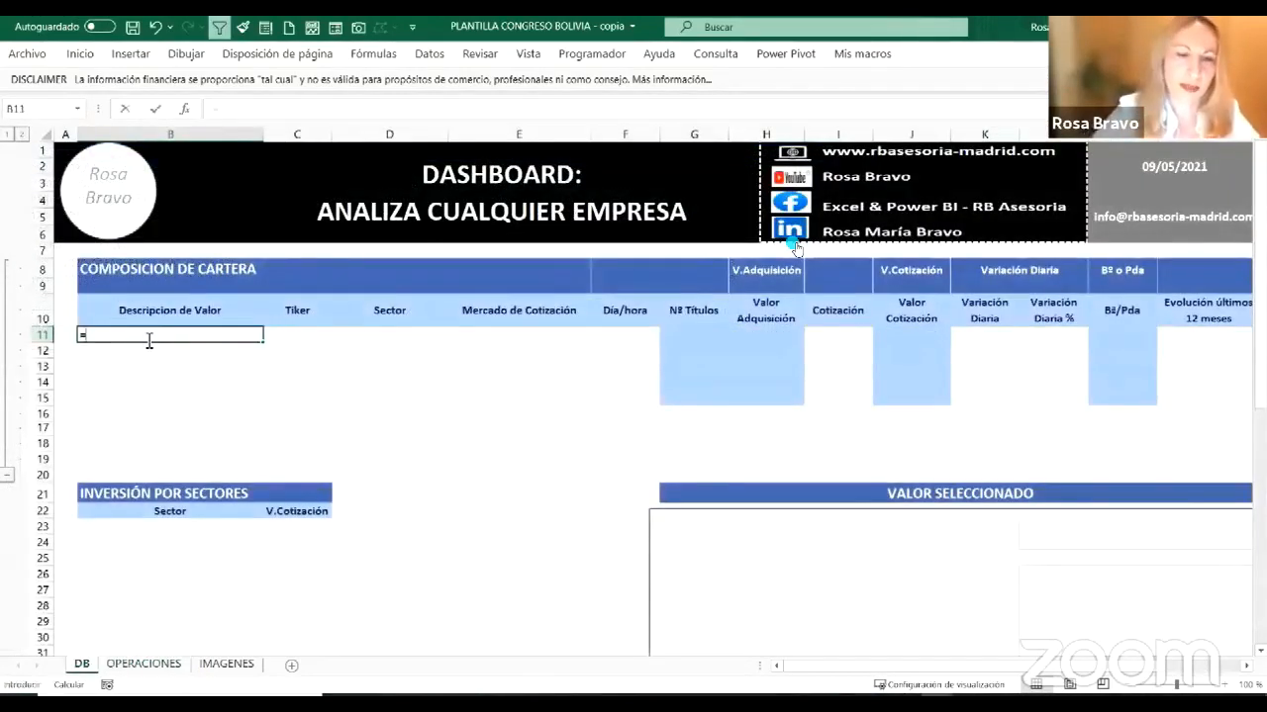
type("UNICOS(")
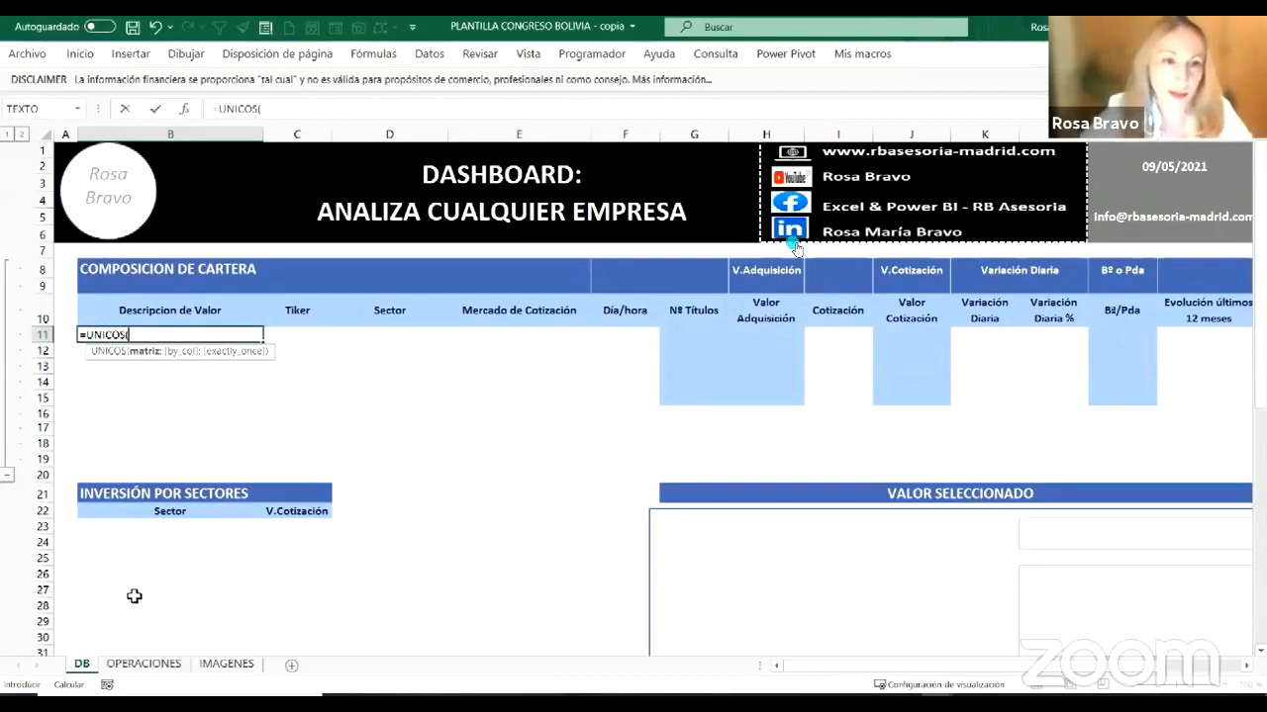
left_click(138, 661)
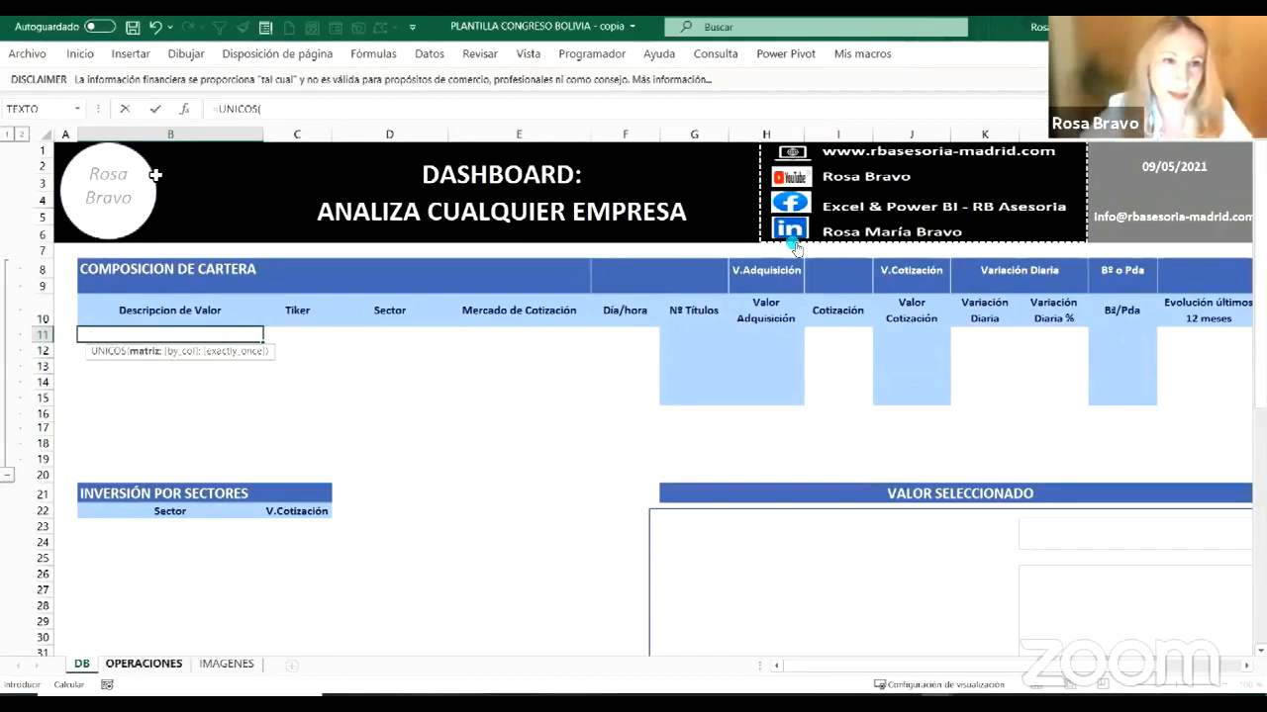
left_click_drag(220, 167, 201, 339)
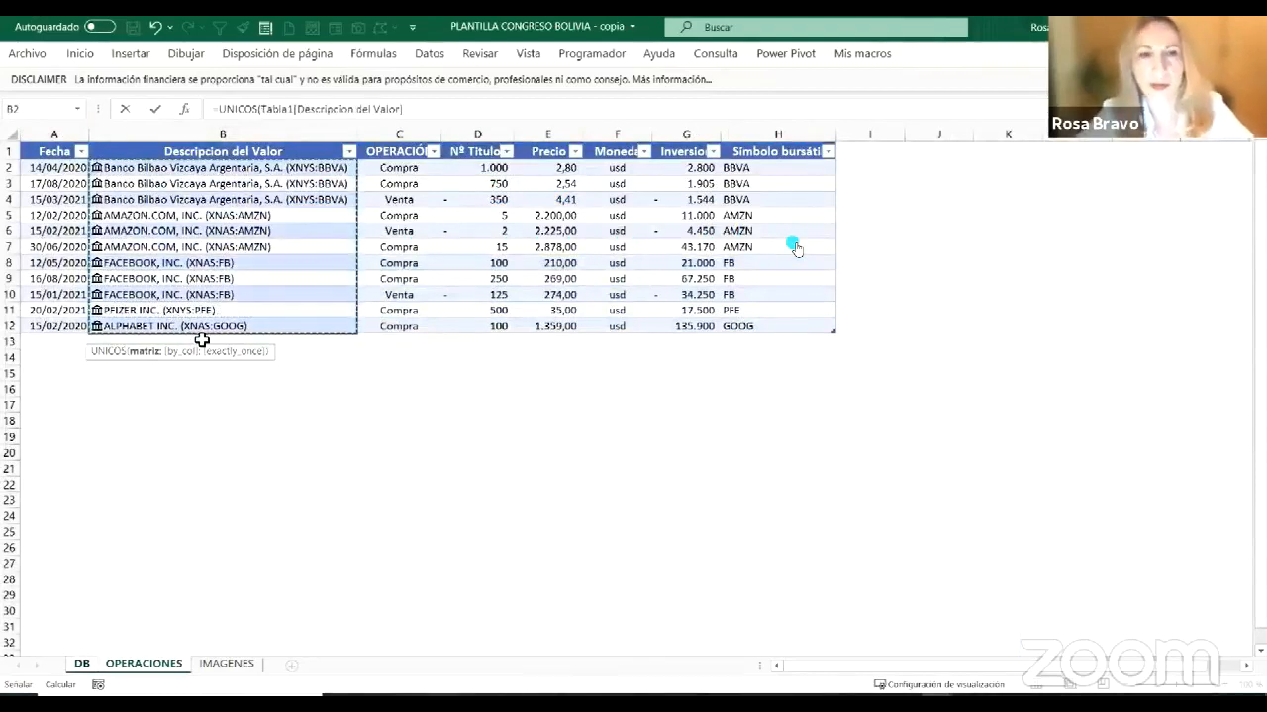
type(")")
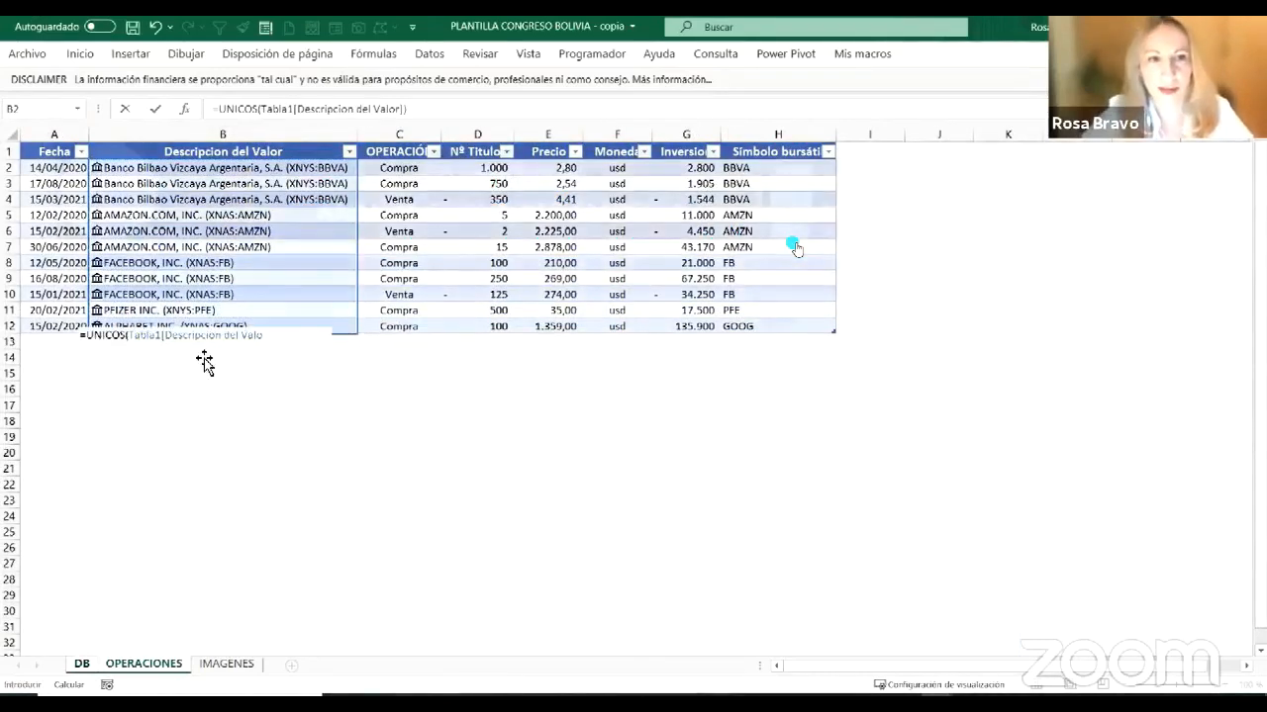
key("Return")
left_click_drag(326, 160, 329, 186)
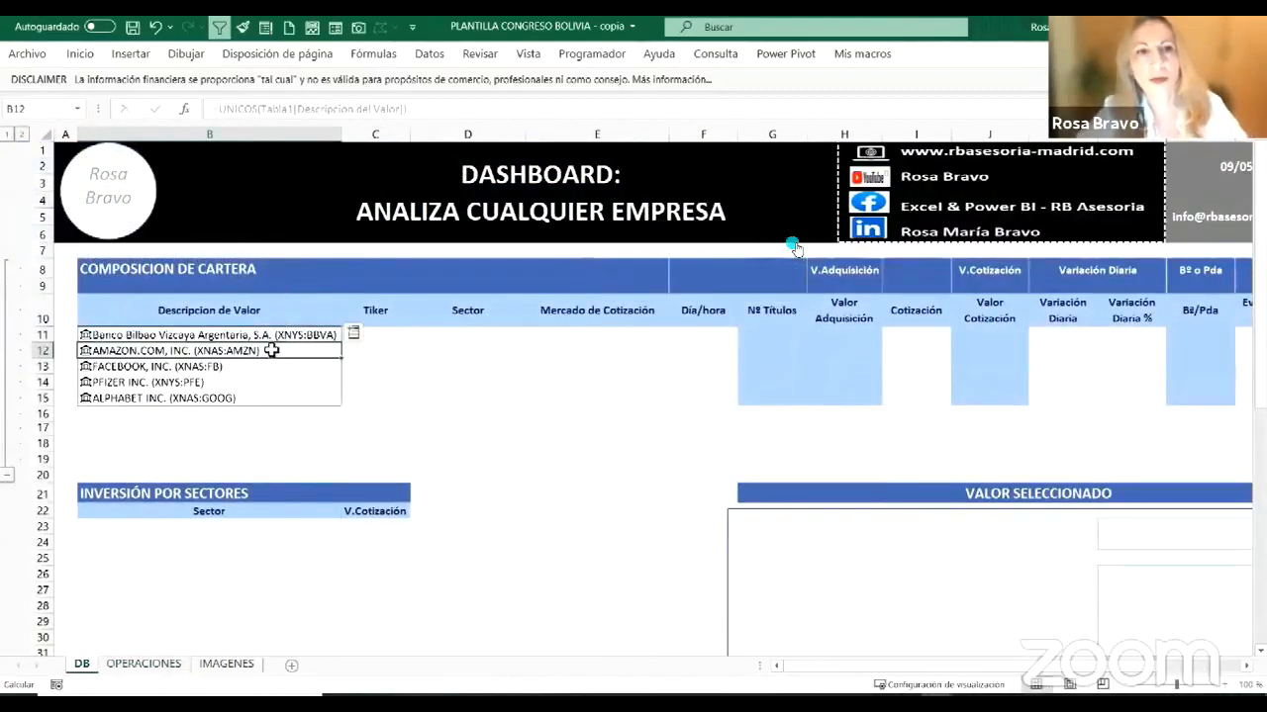
Step: Compare the unique stock list and the Nº Títulos column on the DB sheet with the operations table
left_click_drag(263, 335, 275, 399)
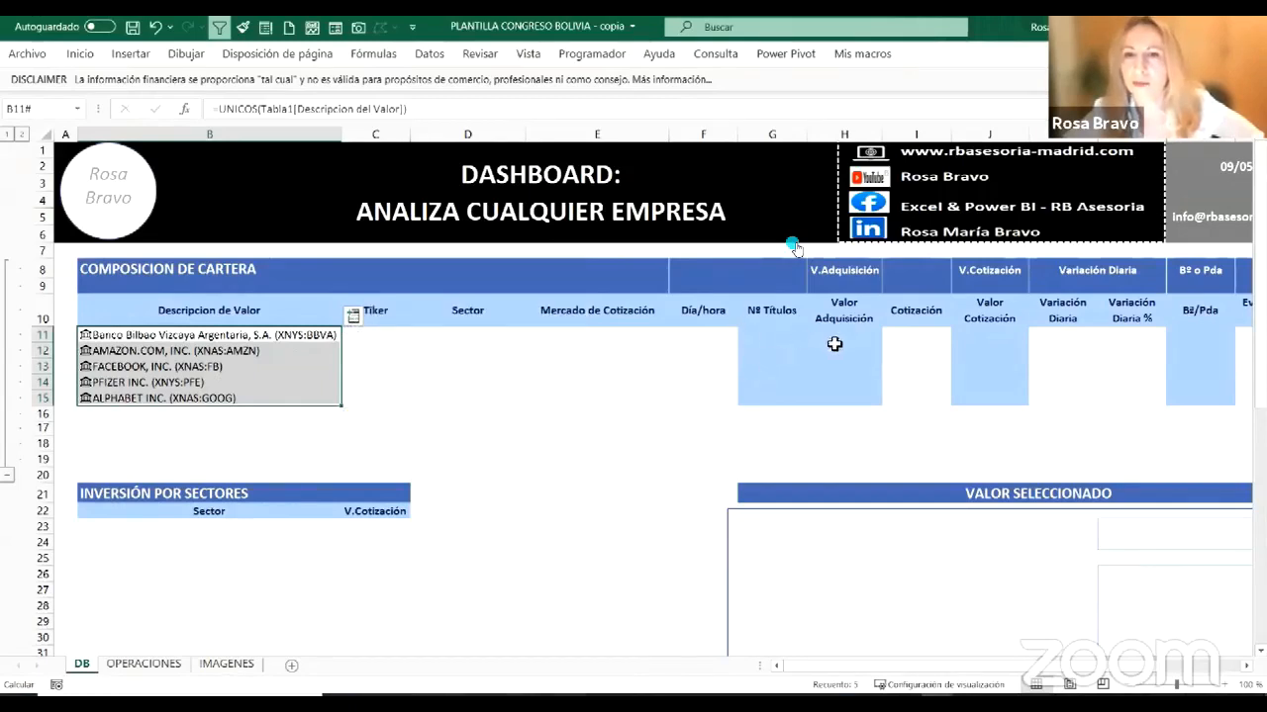
left_click(755, 335)
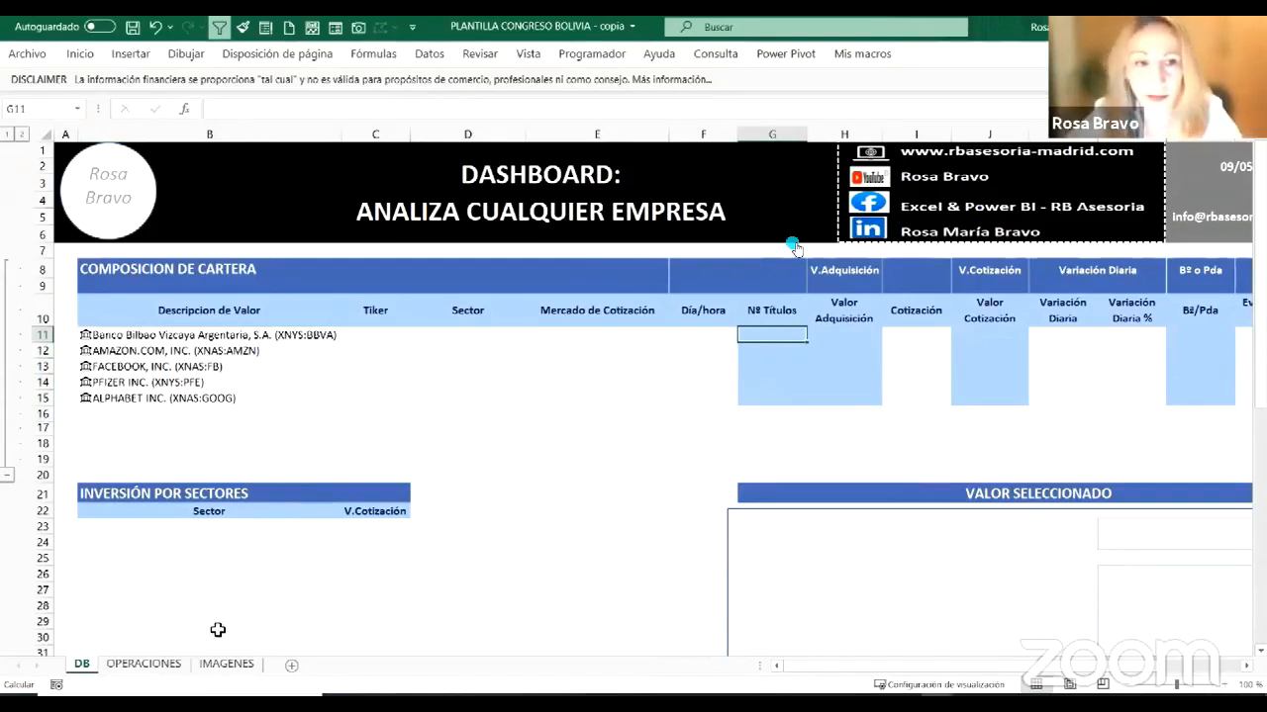
left_click(145, 664)
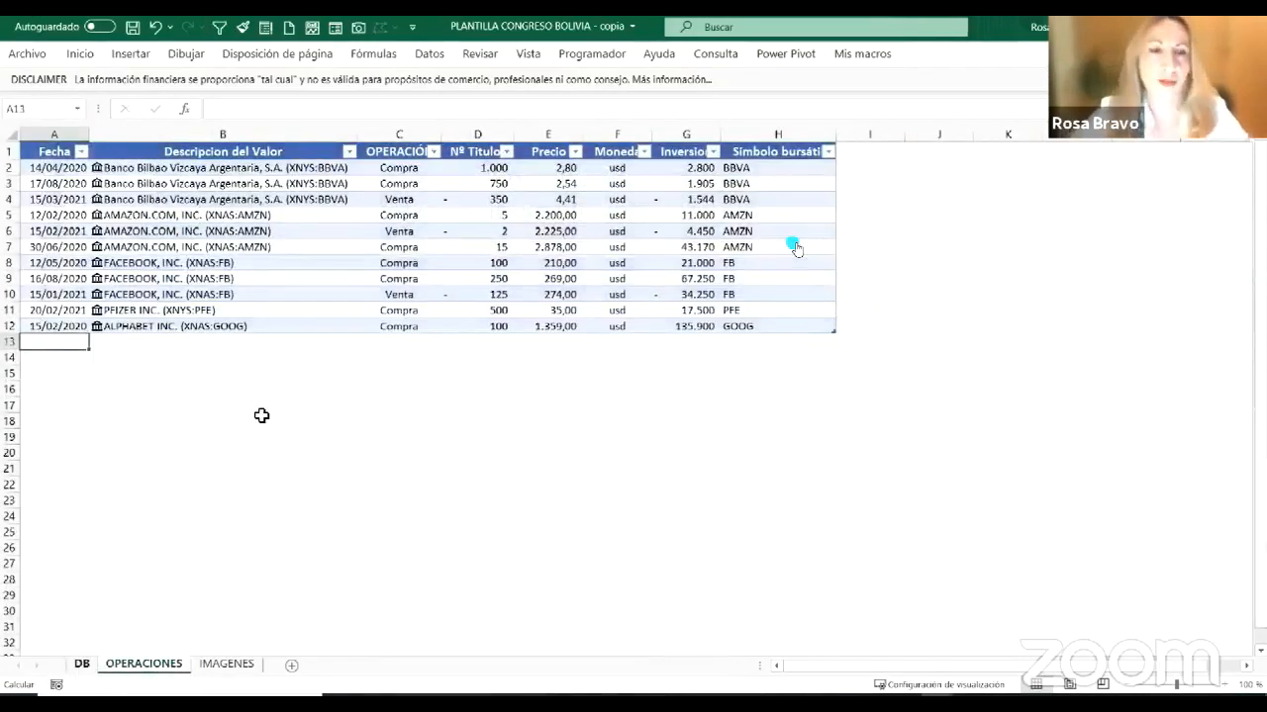
key("ctrl+Page_Up")
Step: Extract the Símbolo bursátil field for the stocks in B11:B15 into the Tiker column
left_click_drag(316, 336, 311, 398)
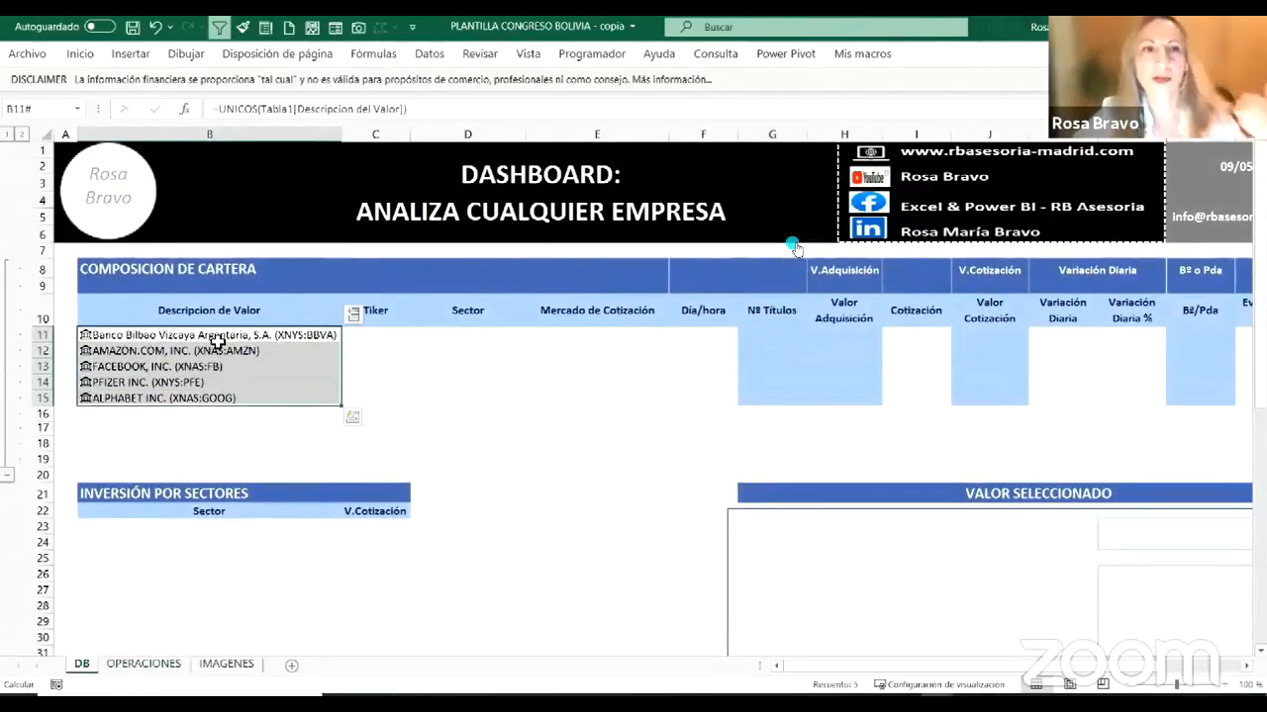
left_click(353, 315)
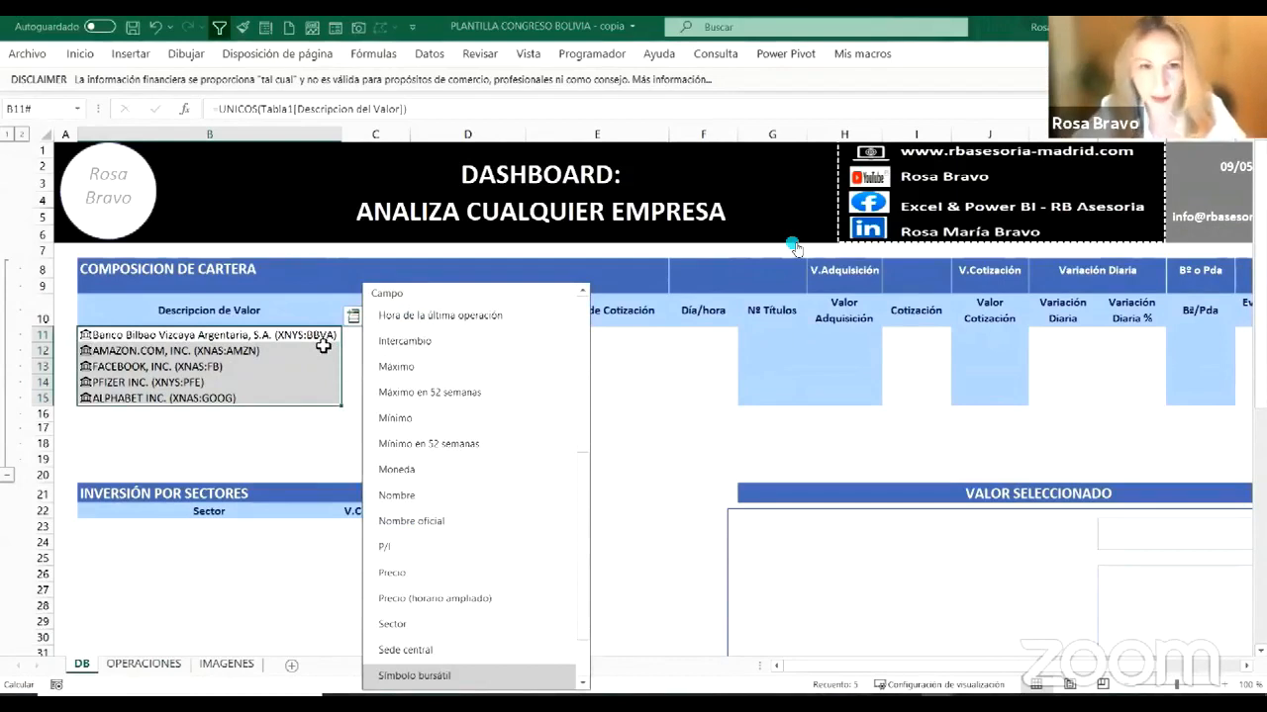
left_click(436, 677)
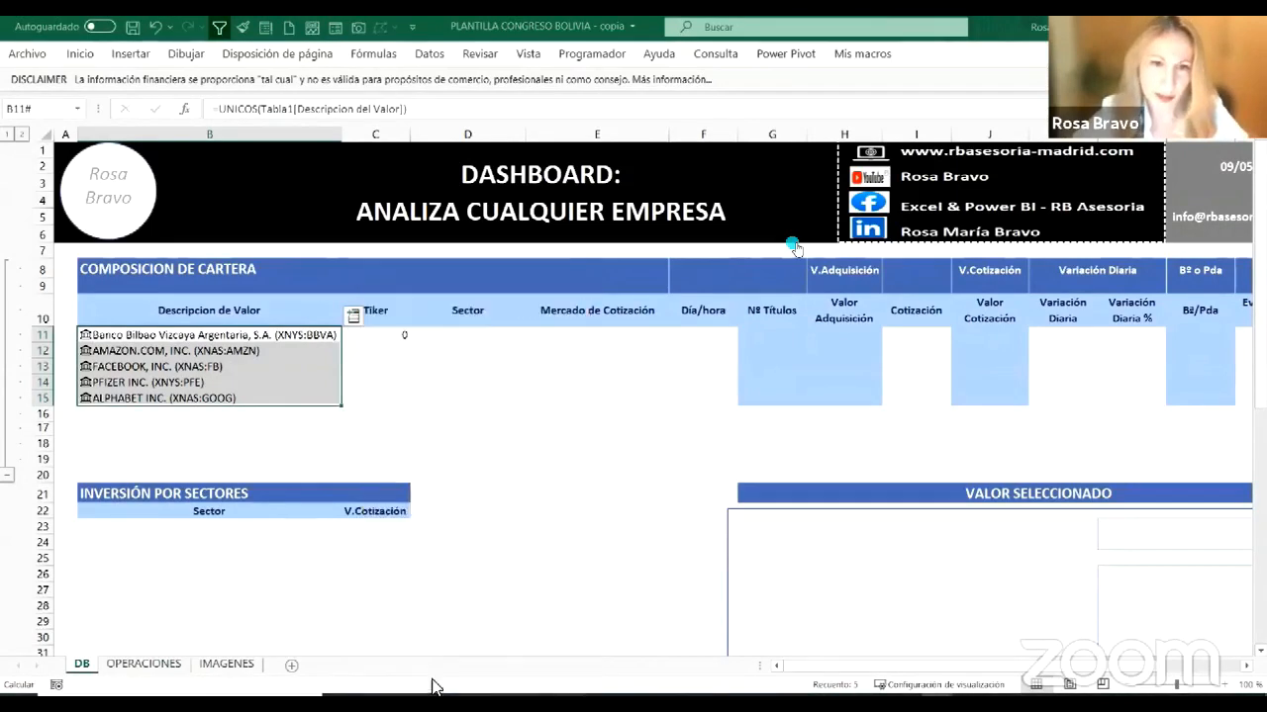
Step: Extract the Sector and Abreviatura de intercambio fields for the stocks in B11:B15 into the Sector and Mercado de Cotización columns
left_click(354, 318)
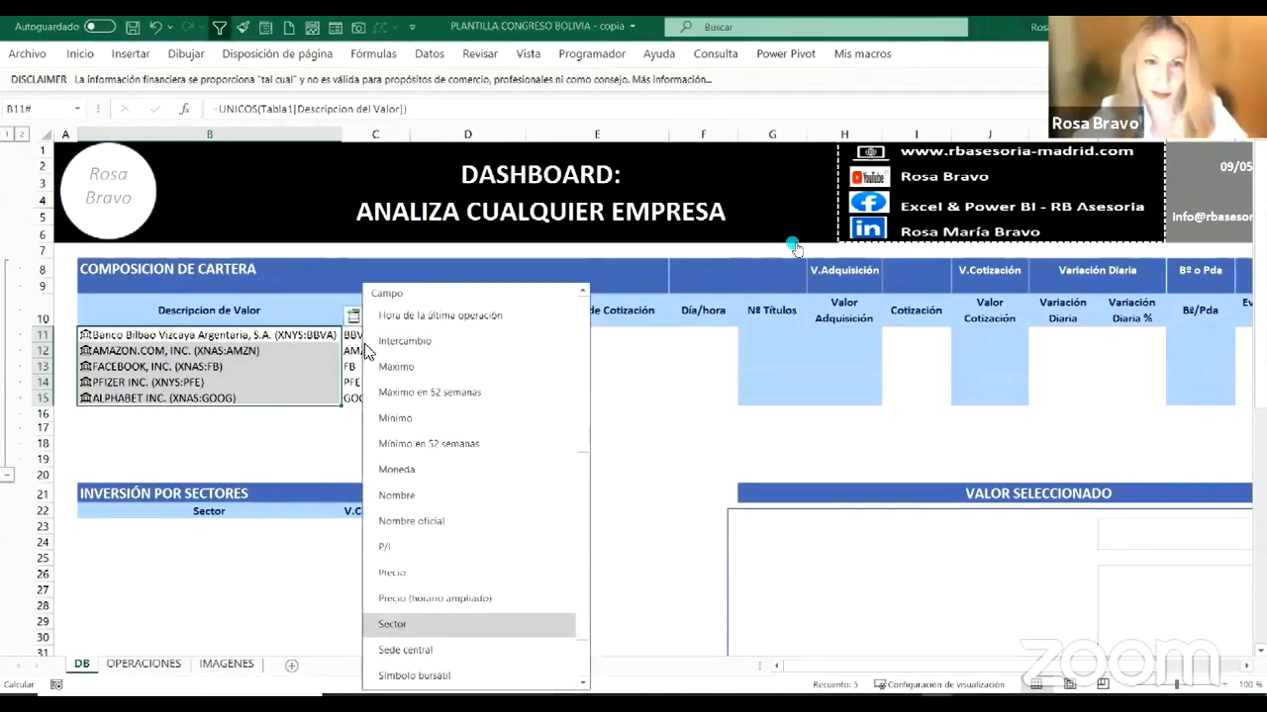
left_click(416, 625)
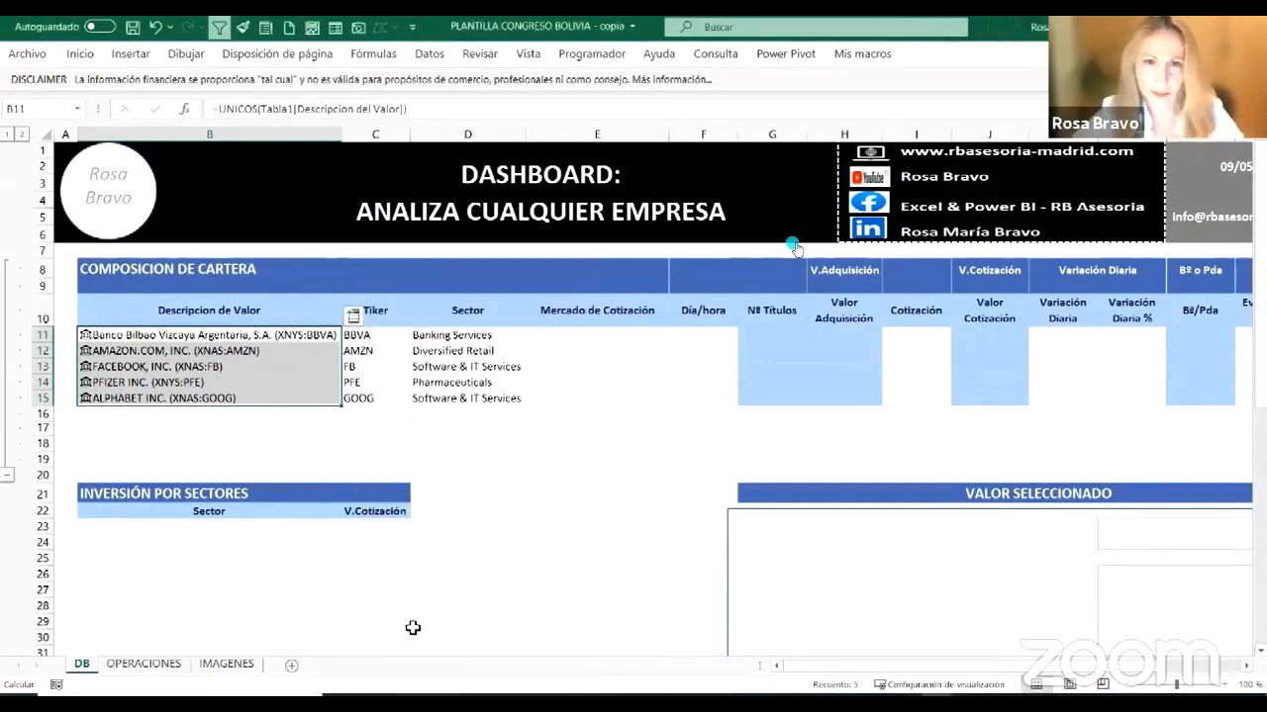
left_click(354, 318)
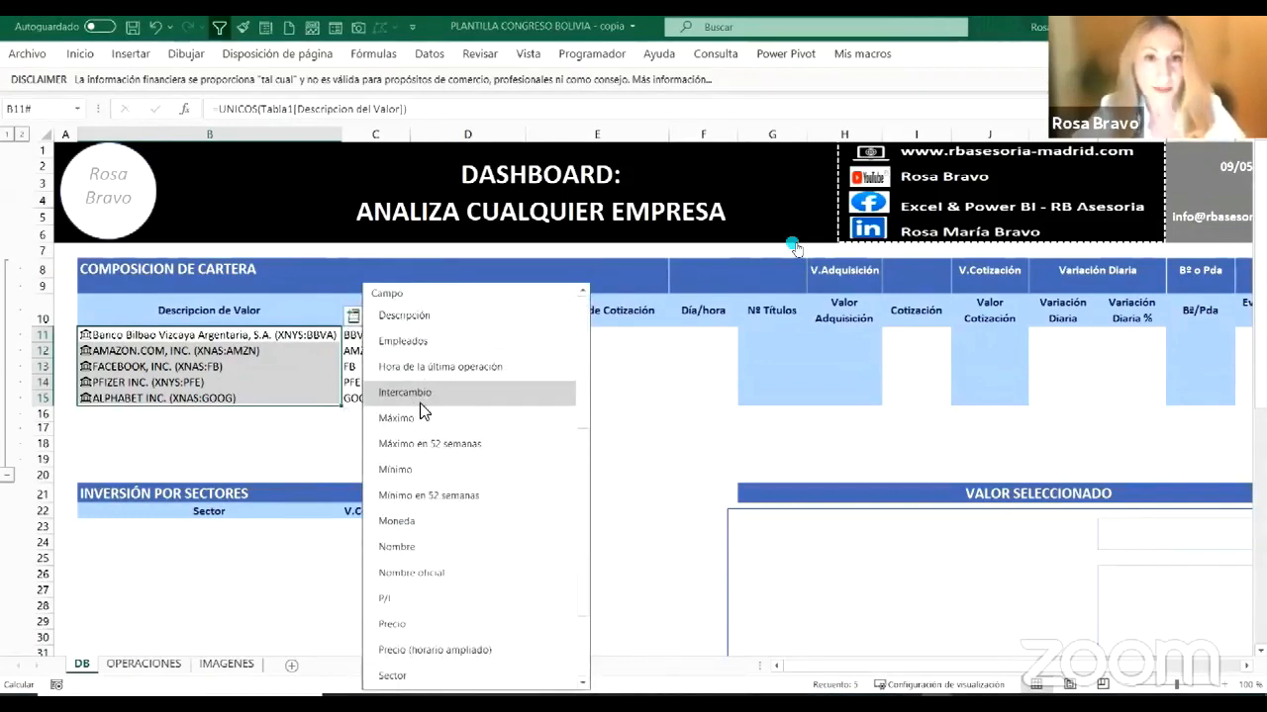
scroll(424, 415, "up", 4)
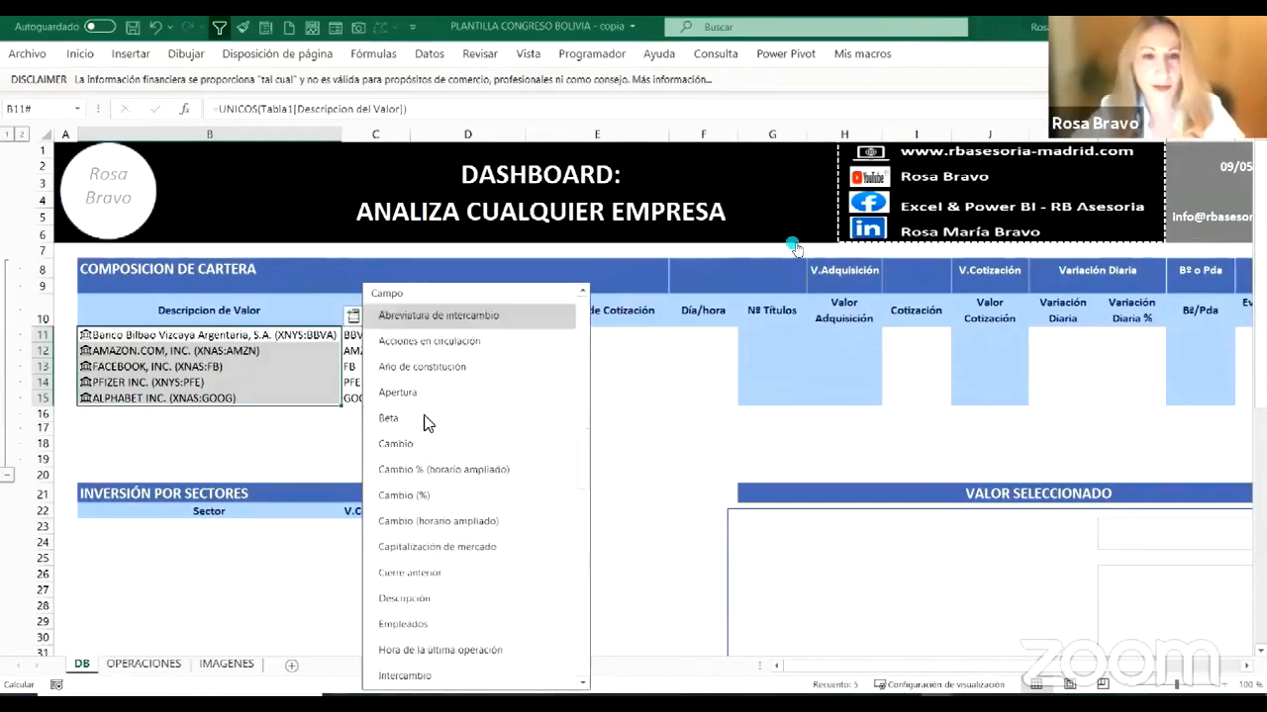
left_click(419, 318)
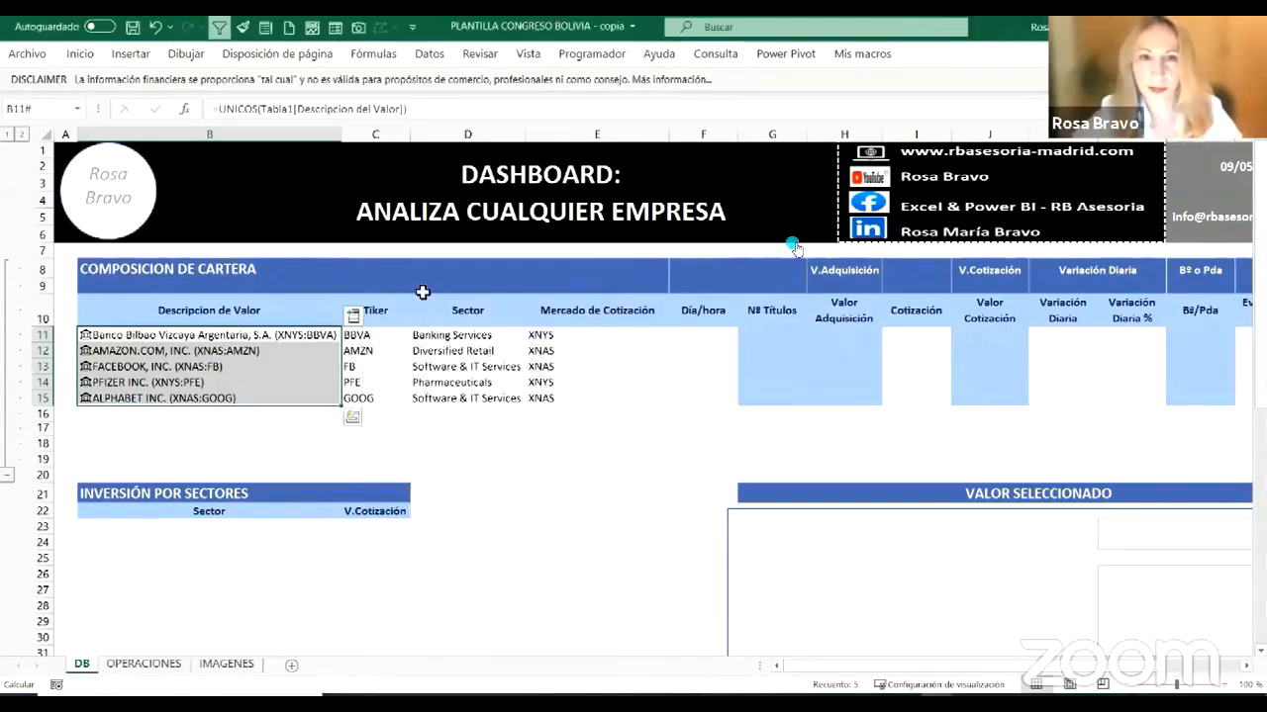
Step: Extract the Hora de la última operación field into the Día/hora column and widen column F to fit the full dates
left_click(353, 317)
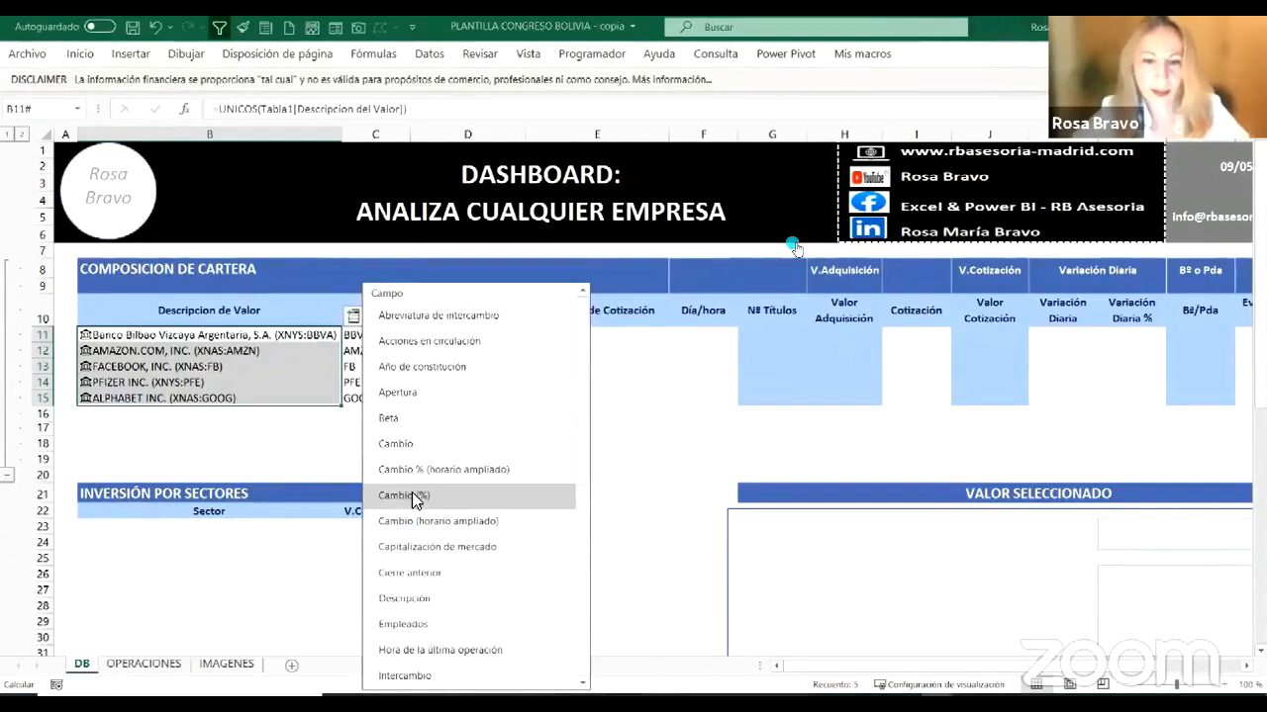
left_click(452, 650)
left_click_drag(740, 132, 763, 133)
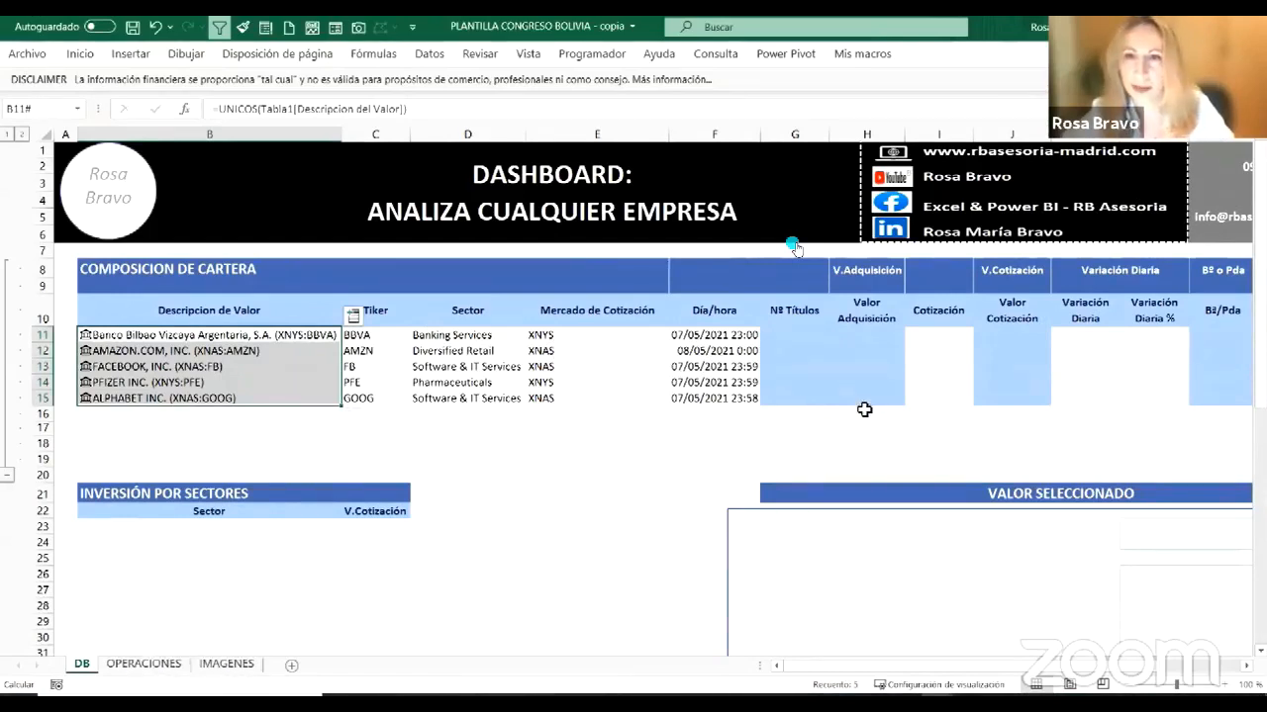
Step: Fill the Cotización column from I11 with the stock prices using the formula +B11#.Precio
left_click(924, 339)
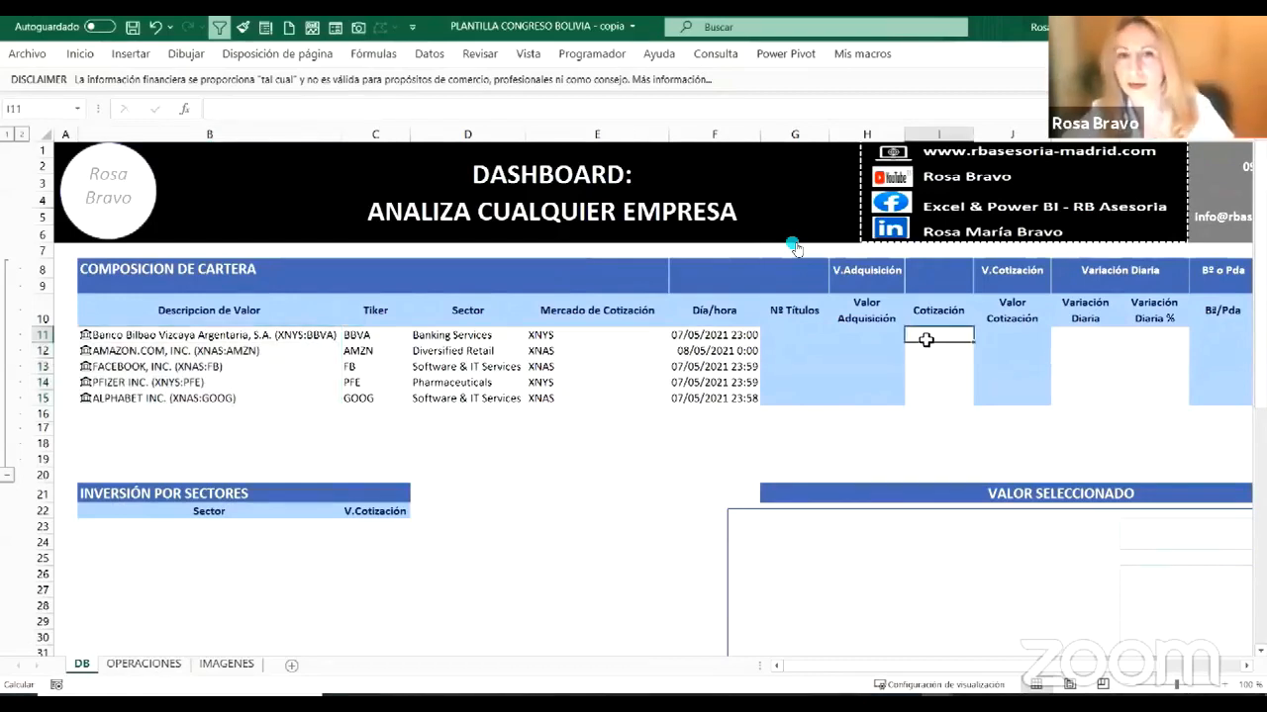
type("+")
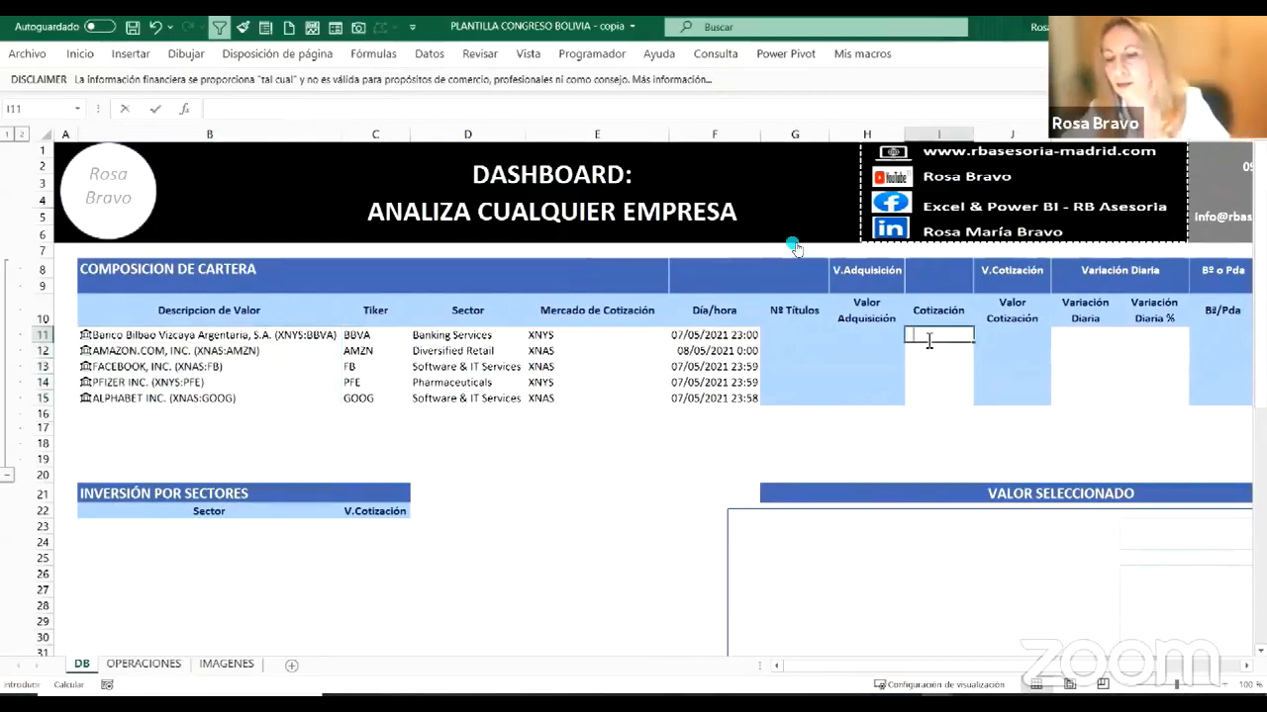
left_click_drag(305, 334, 306, 402)
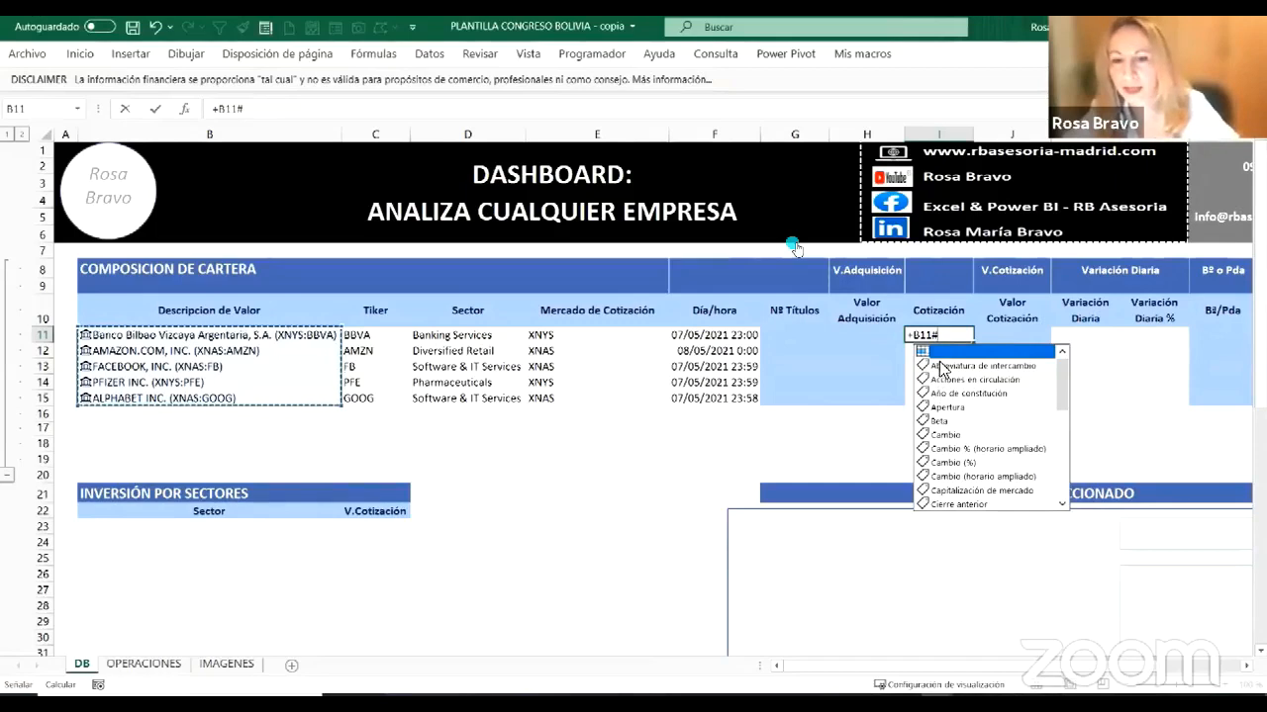
type(".")
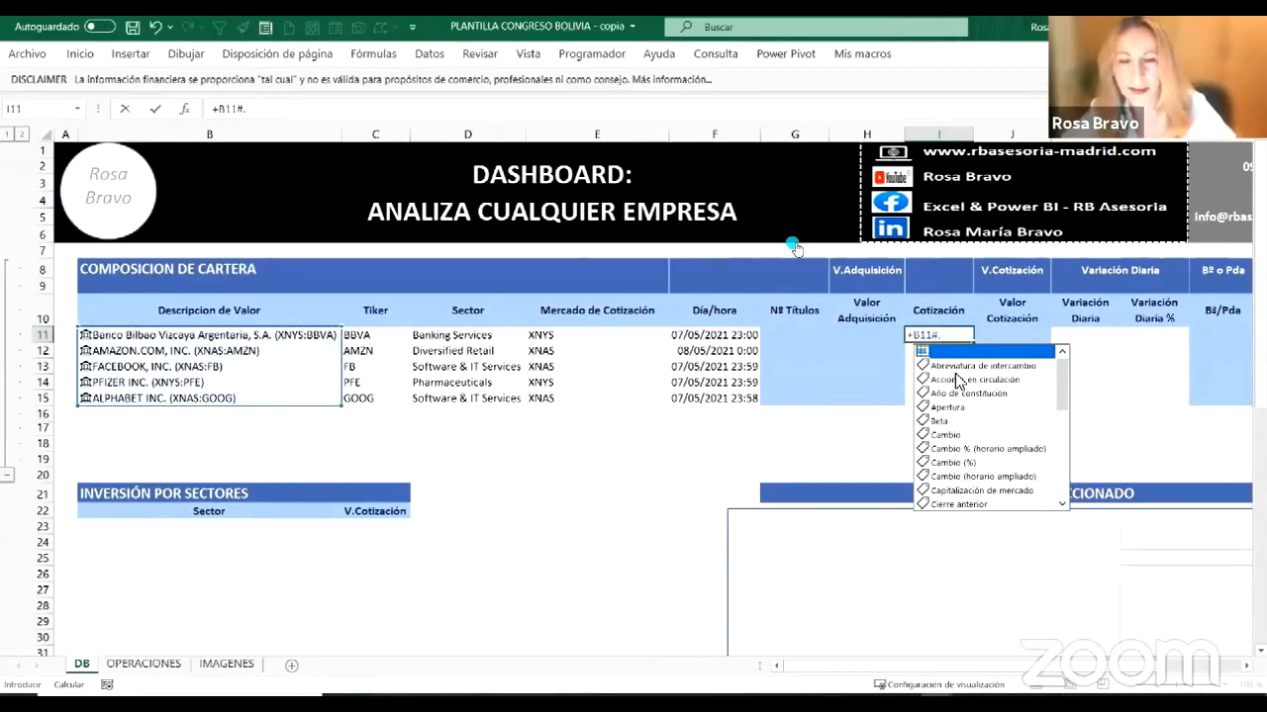
type("C")
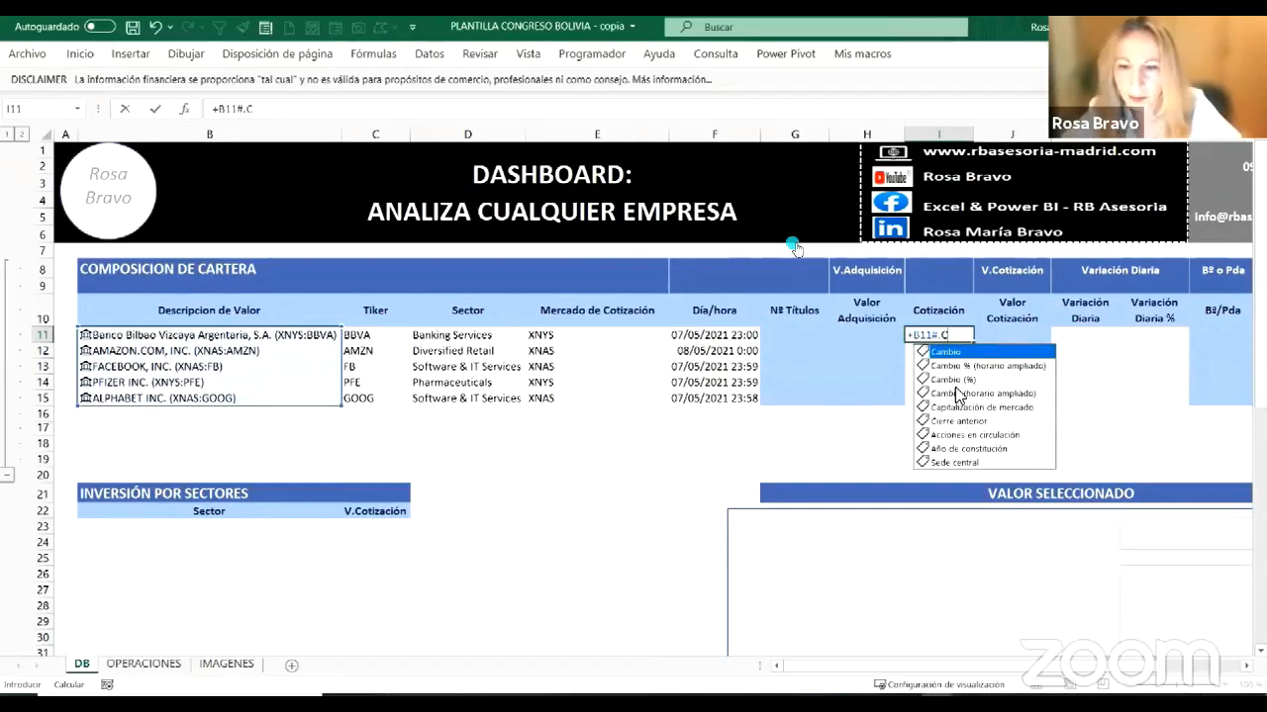
key("BackSpace")
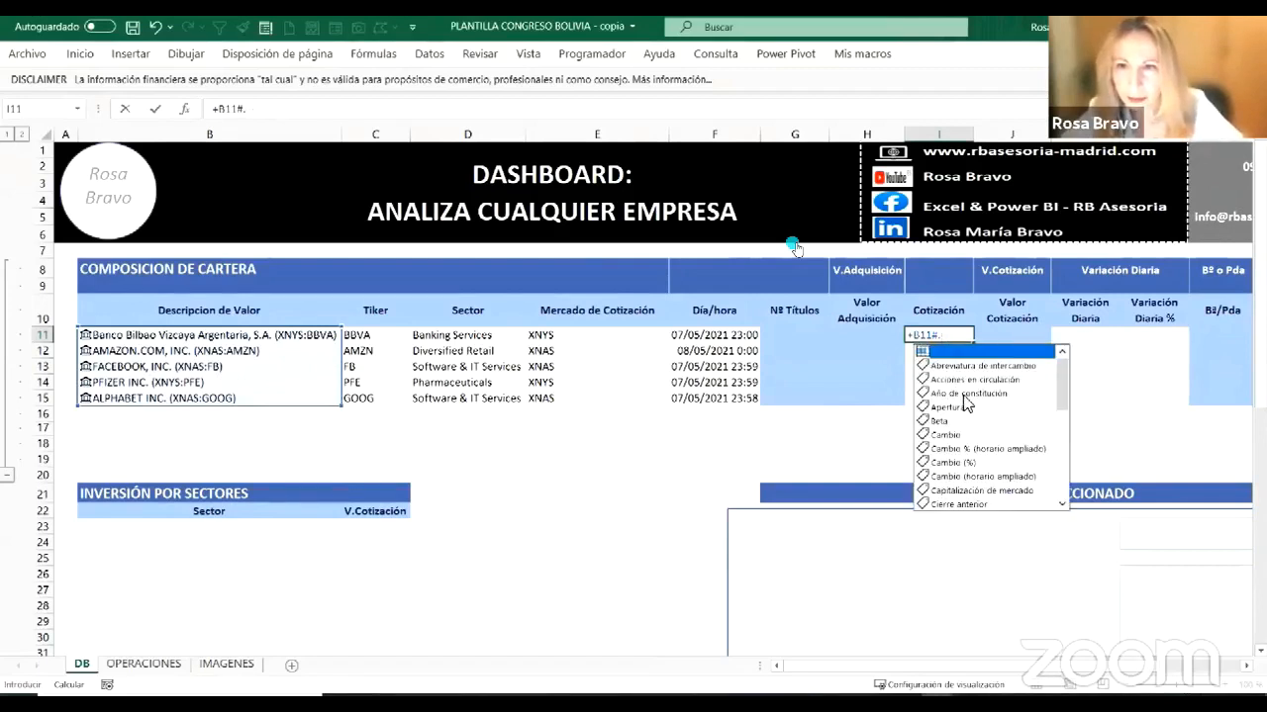
type("P")
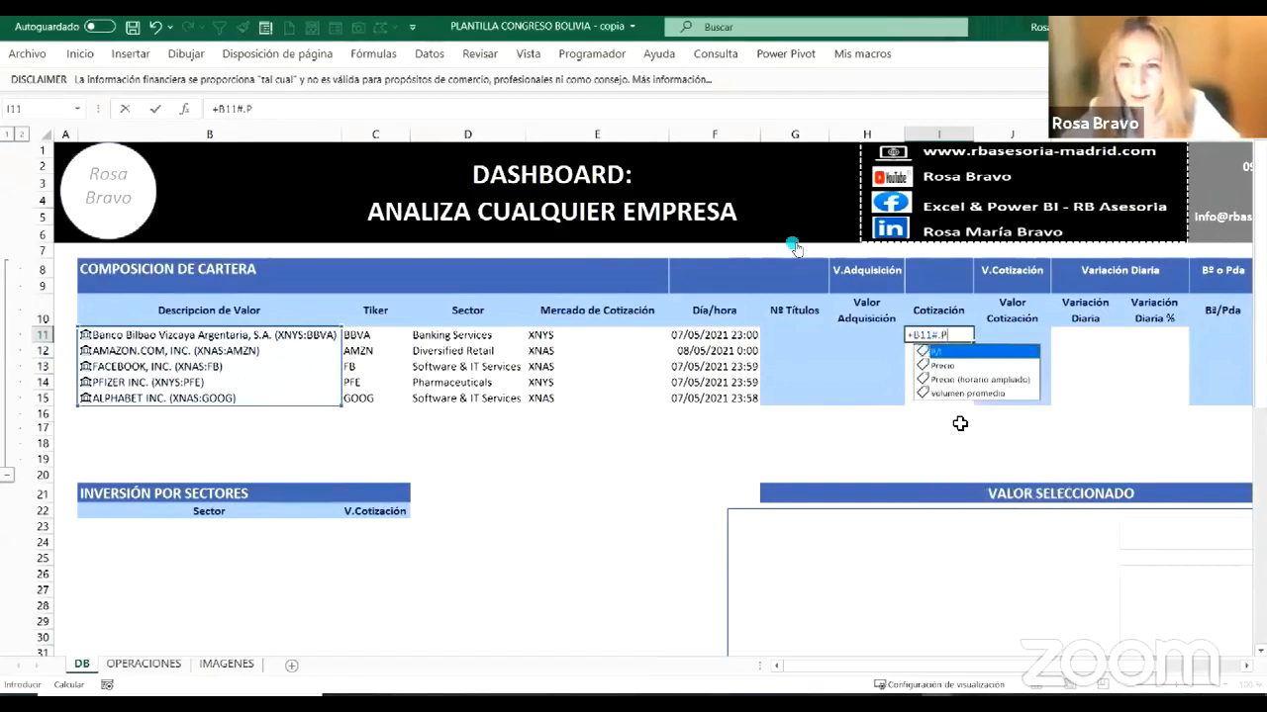
double_click(946, 367)
key("Return")
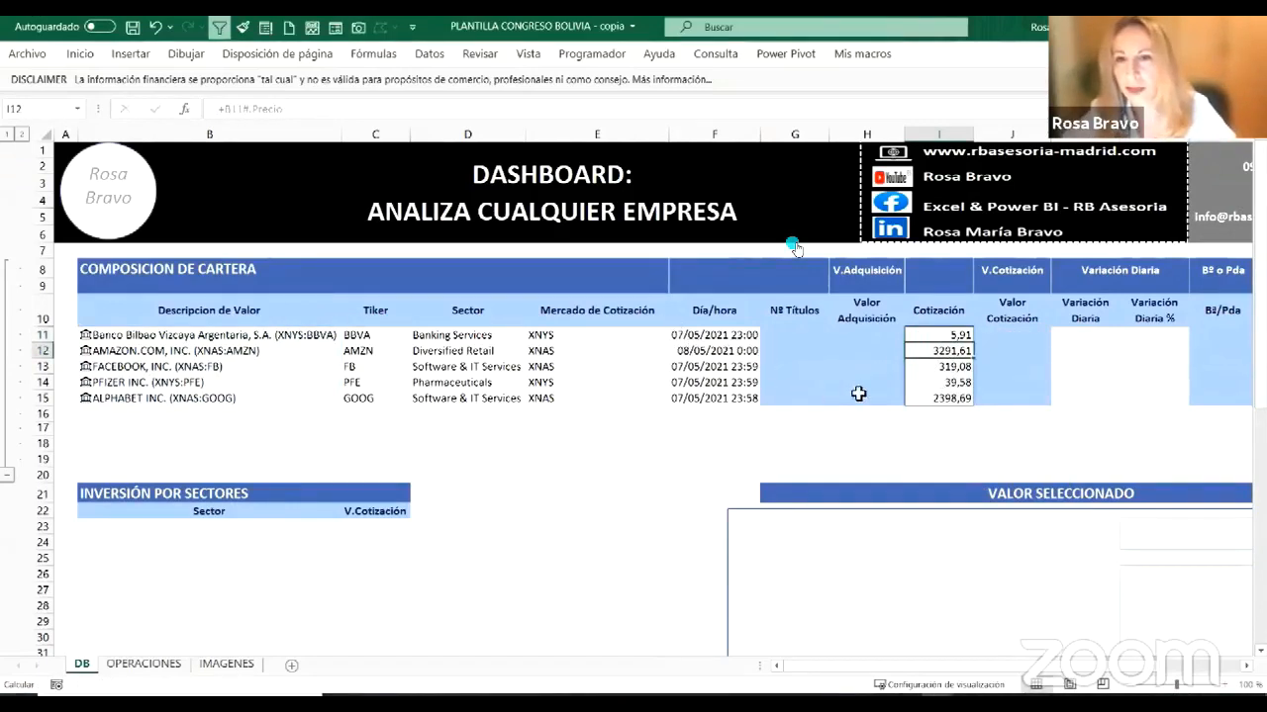
Step: Fill the Variación Diaria column from K11 with the formula +B11#.Cambio
left_click(1076, 335)
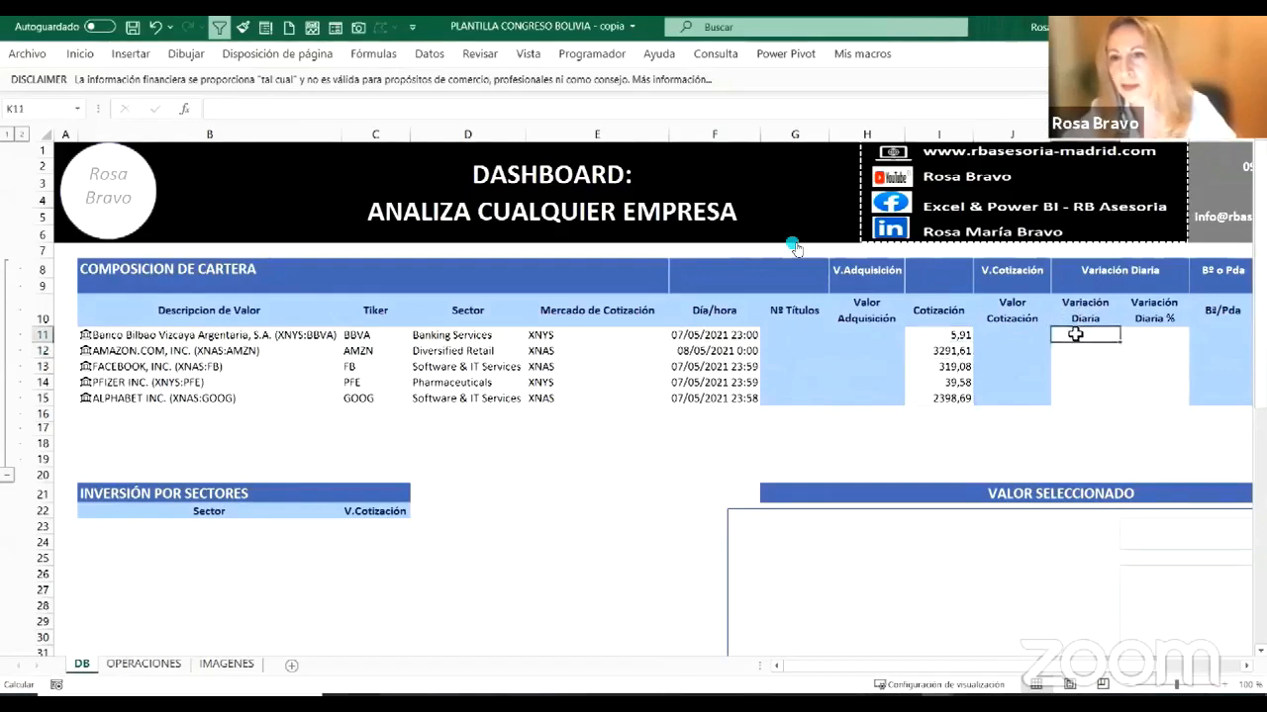
type("+")
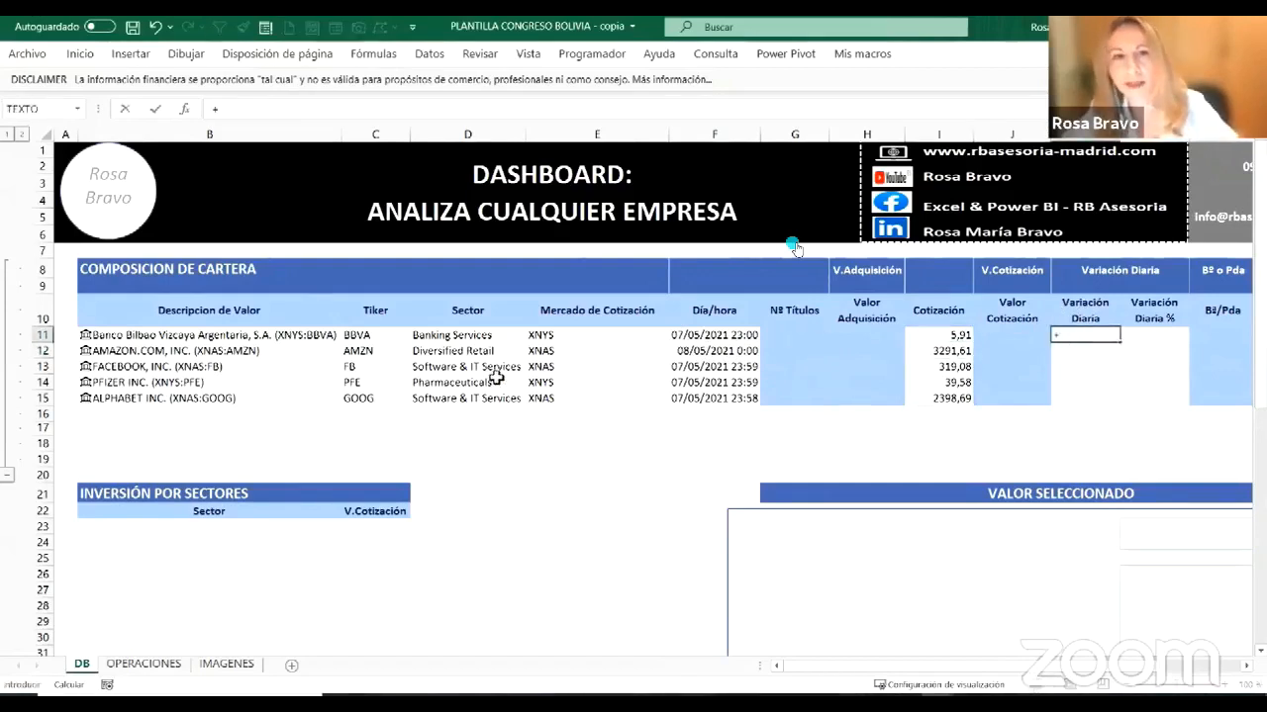
left_click(304, 337)
type("#")
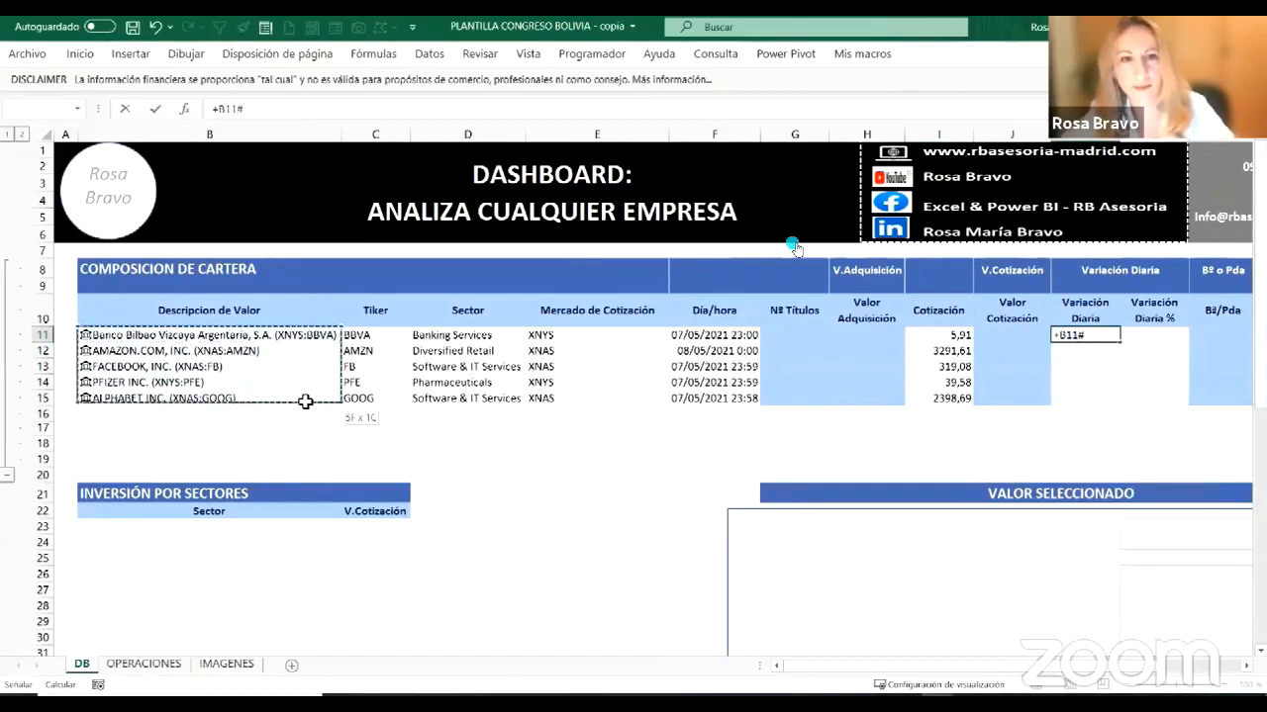
type(".")
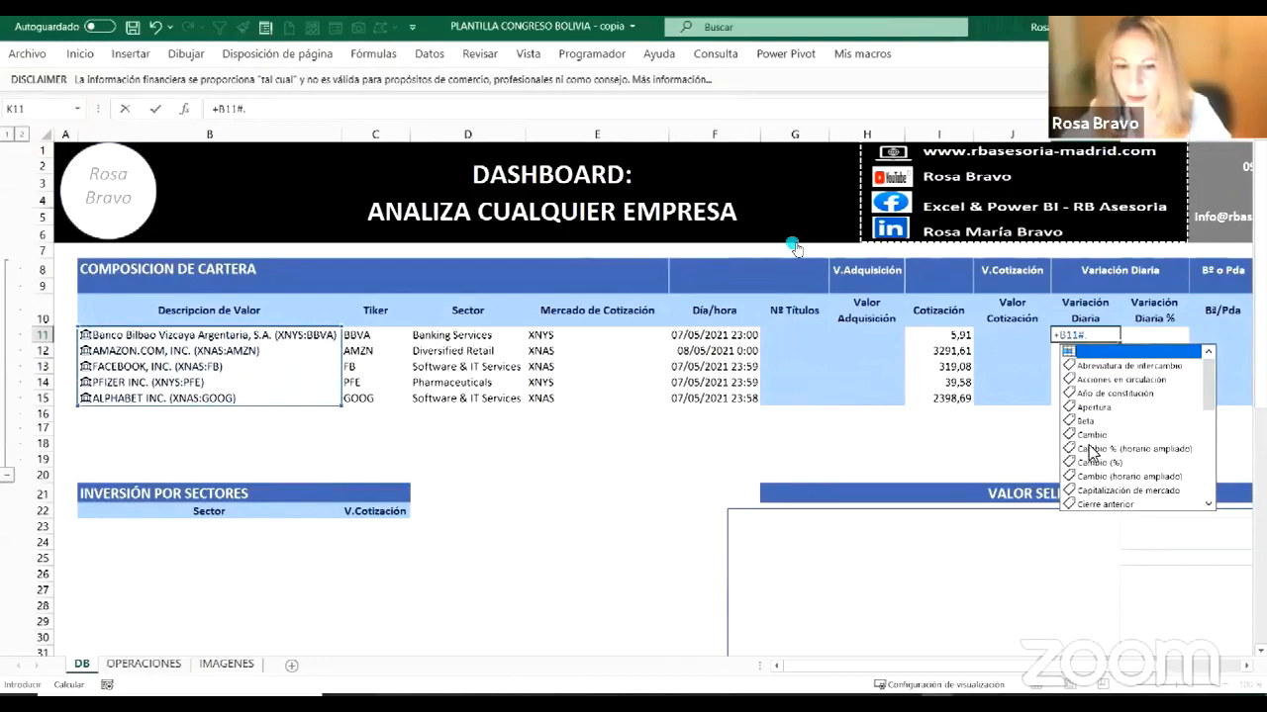
type("C")
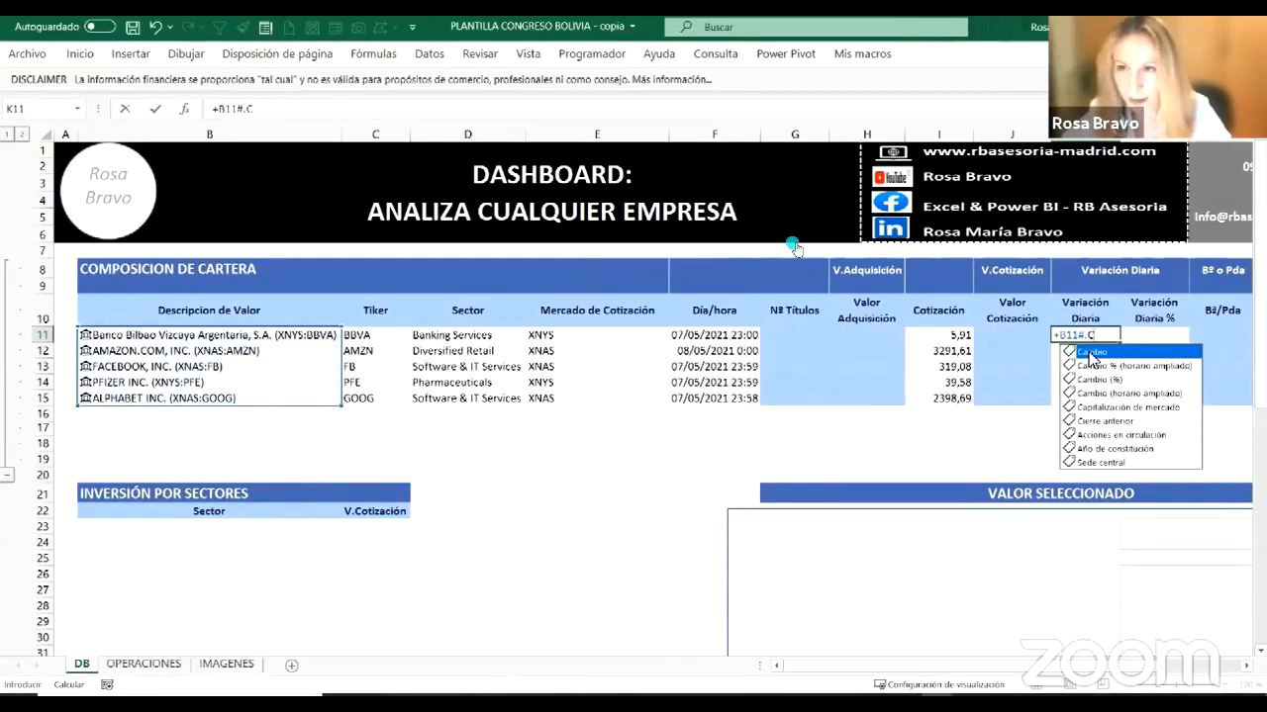
double_click(1091, 356)
key("Tab")
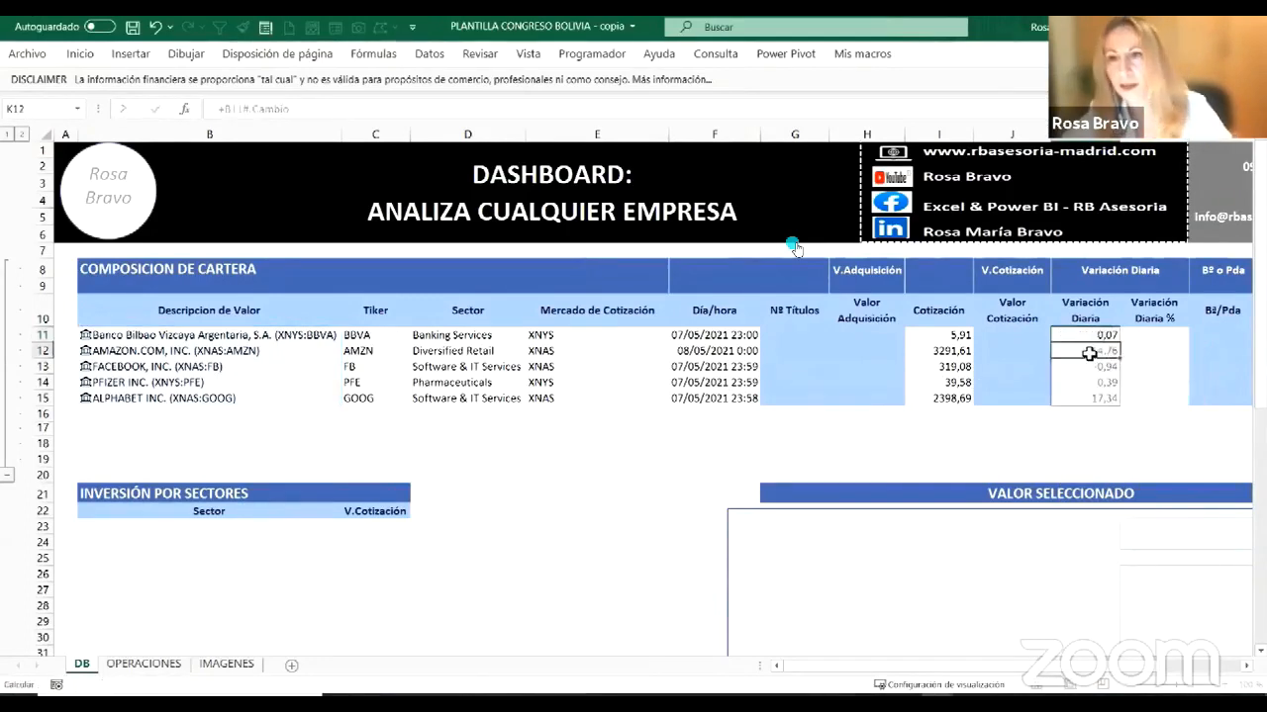
Step: Fill the Variación Diaria % column from L11 with the formula +B11#.[Cambio (%)]
left_click_drag(267, 334, 282, 396)
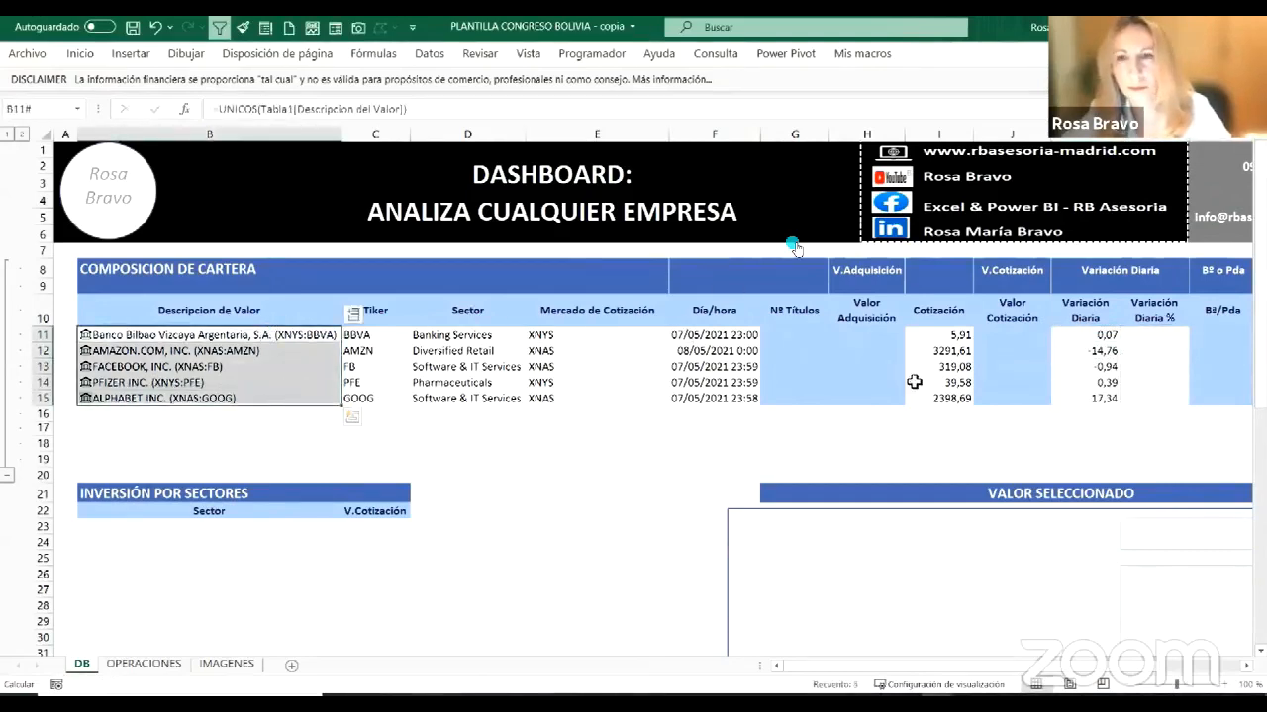
left_click(1163, 338)
type("+")
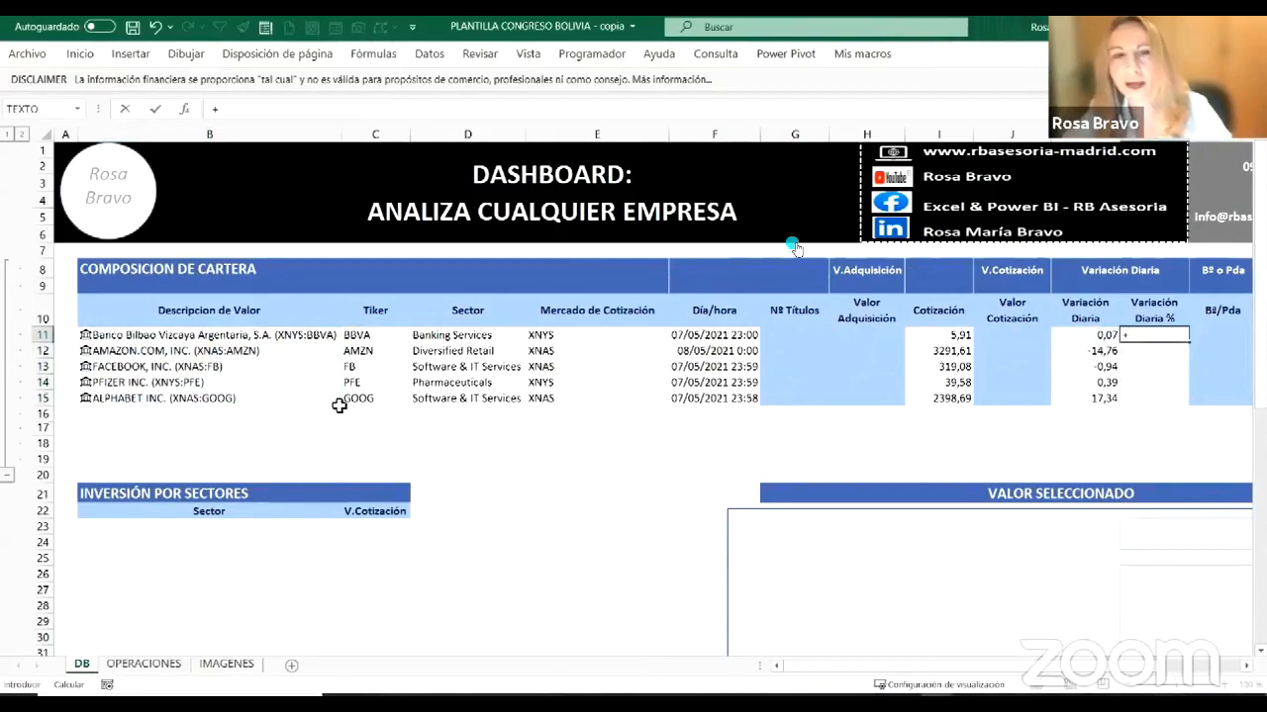
left_click(297, 345)
type(".")
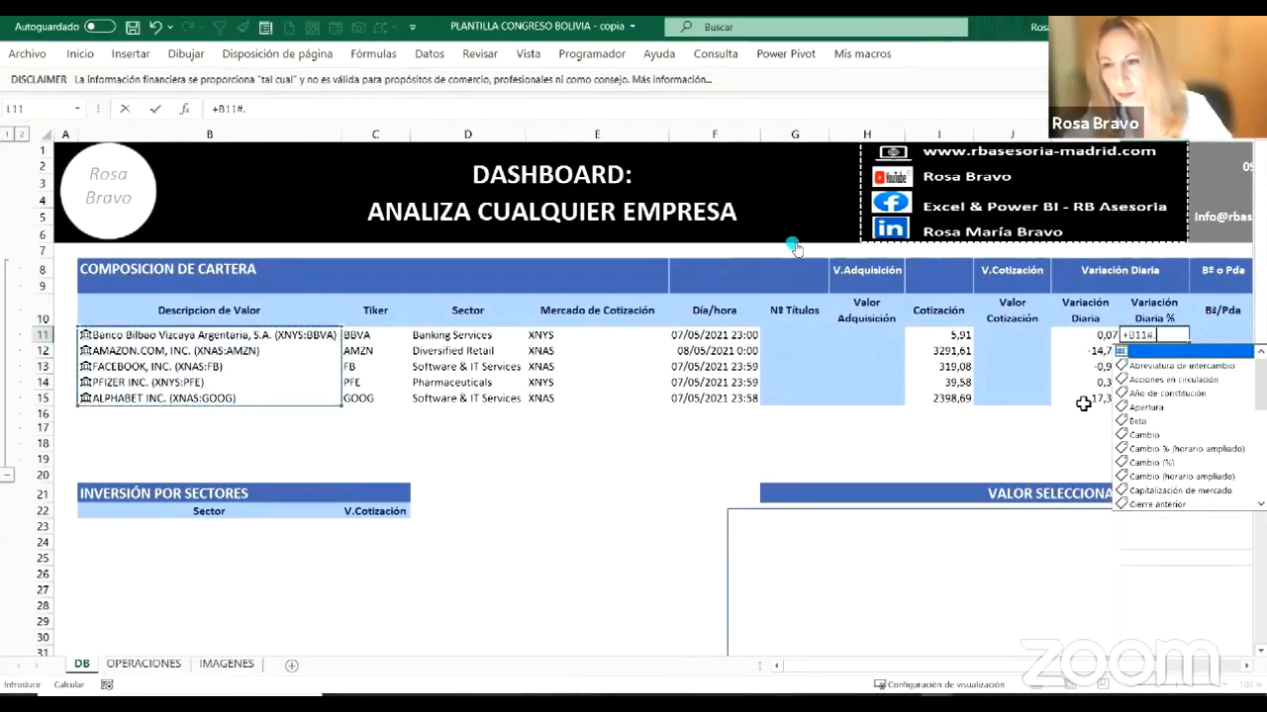
double_click(1160, 462)
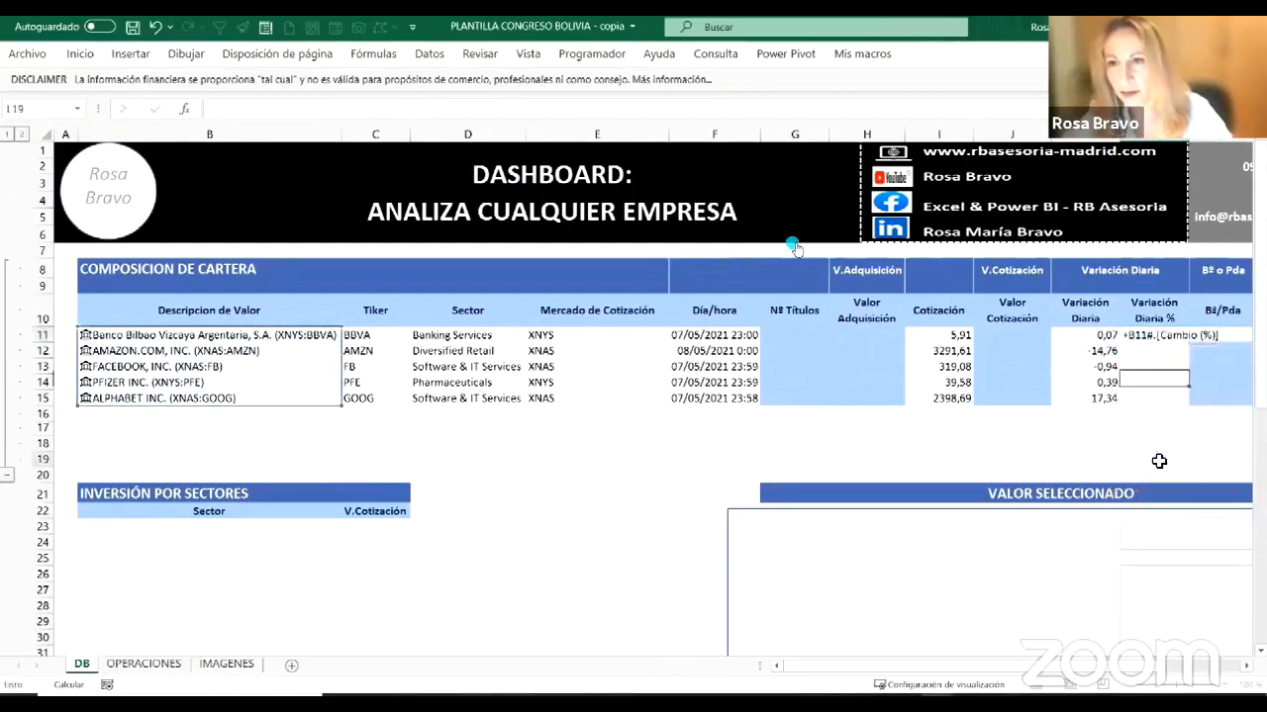
left_click(1157, 460)
Step: Format the Variación Diaria % values in L11:L15 as percentages with two decimal places
left_click_drag(1145, 335, 1152, 398)
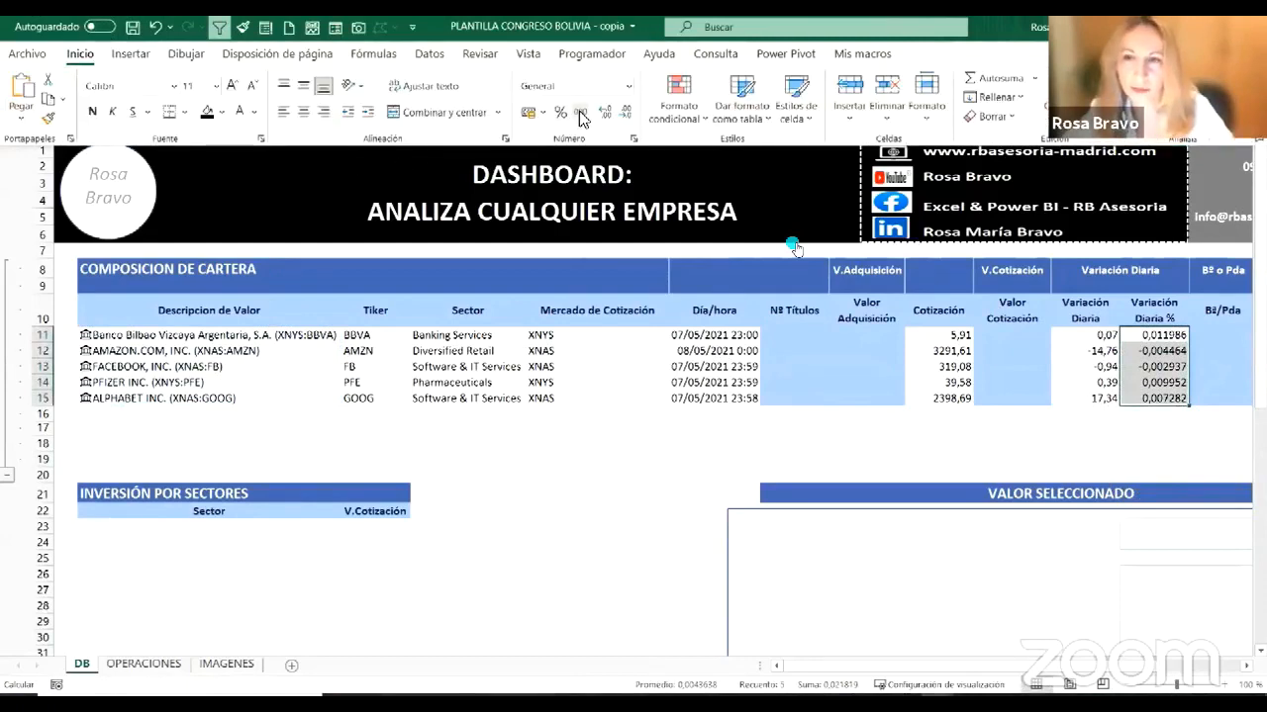
left_click(559, 115)
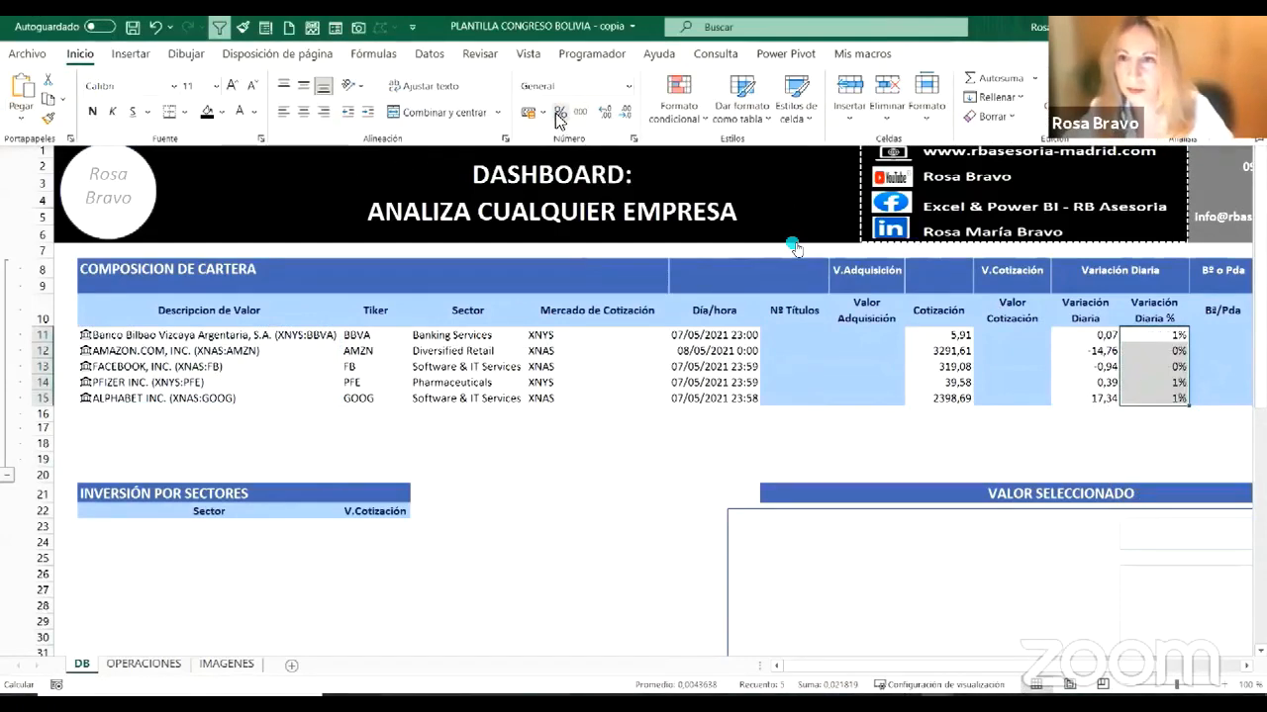
left_click(604, 115)
left_click(605, 115)
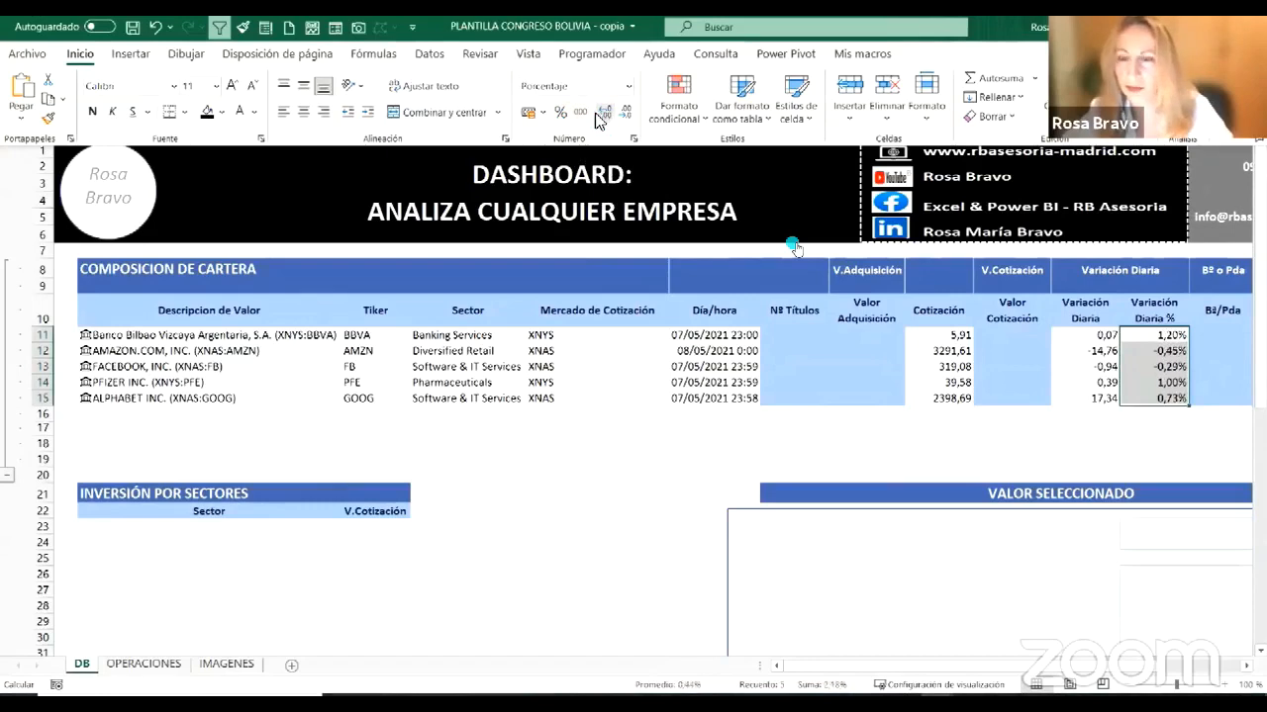
Step: Examine the extracted-field formulas in the portfolio composition, the unique stock list and the empty Nº Títulos column
left_click(1091, 387)
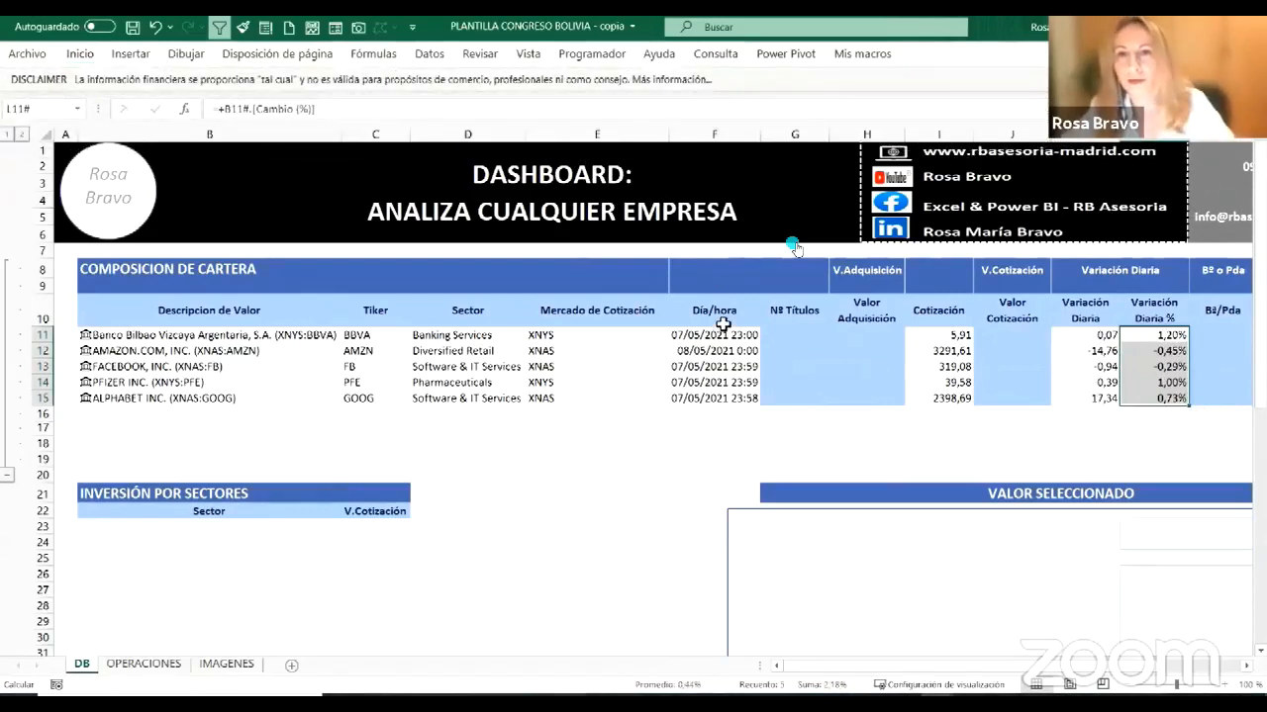
left_click(354, 336)
left_click(442, 382)
left_click(541, 365)
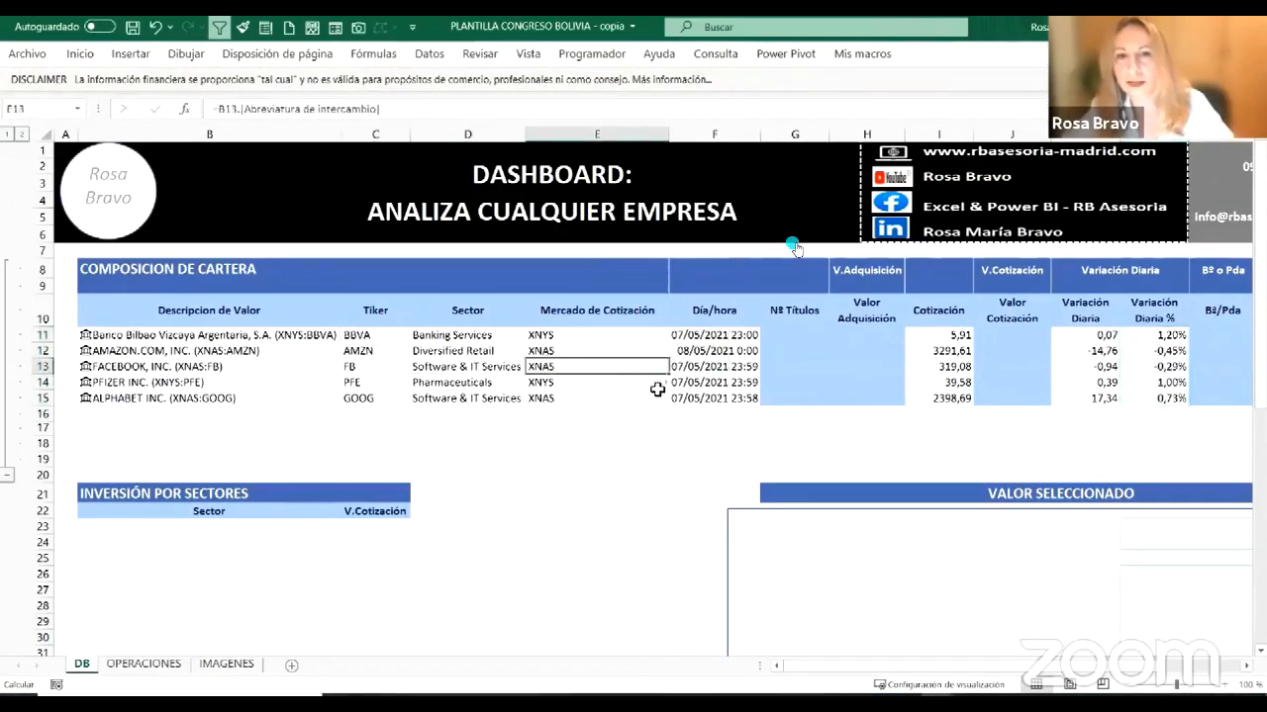
left_click(633, 363)
left_click(555, 353)
left_click(454, 352)
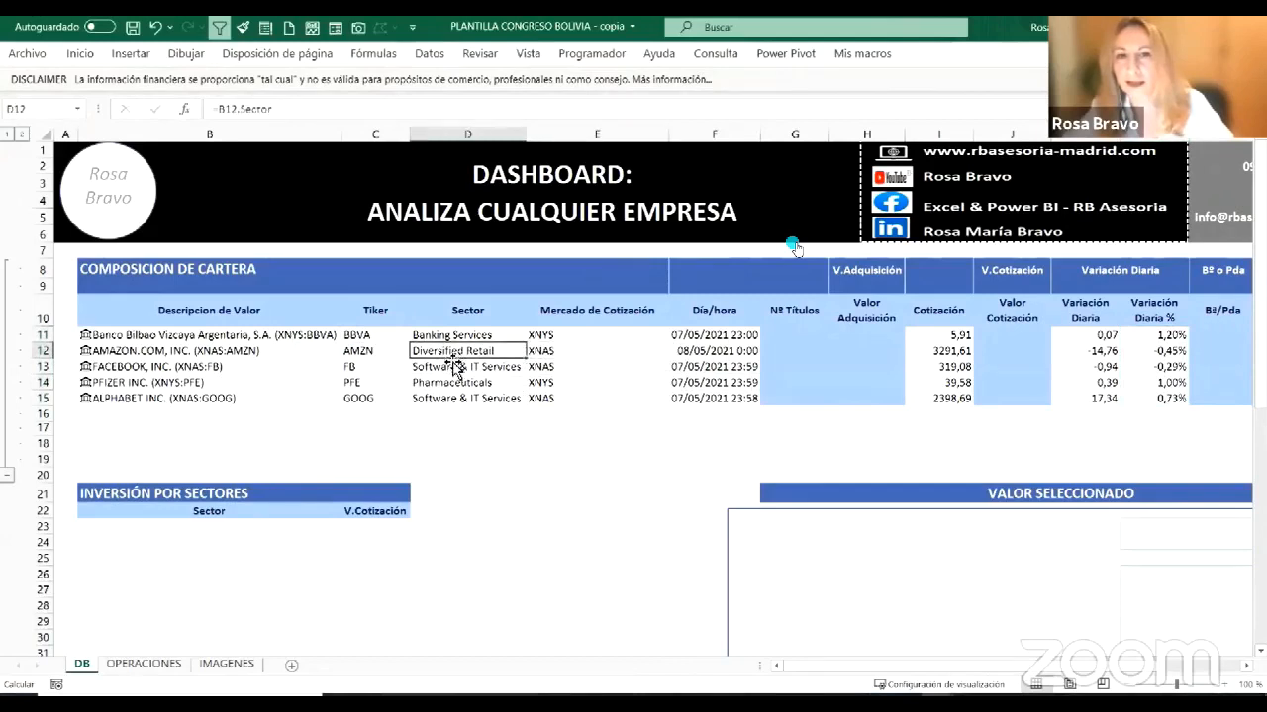
left_click(214, 338)
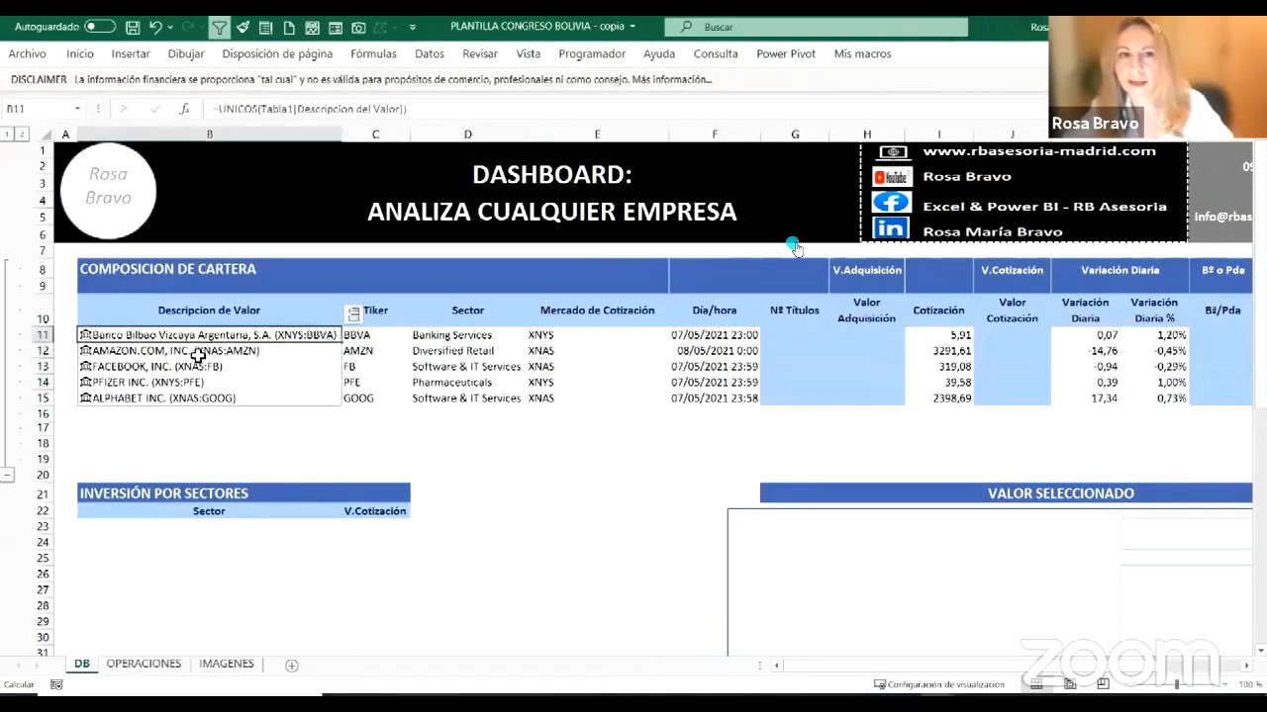
key("ctrl+Down")
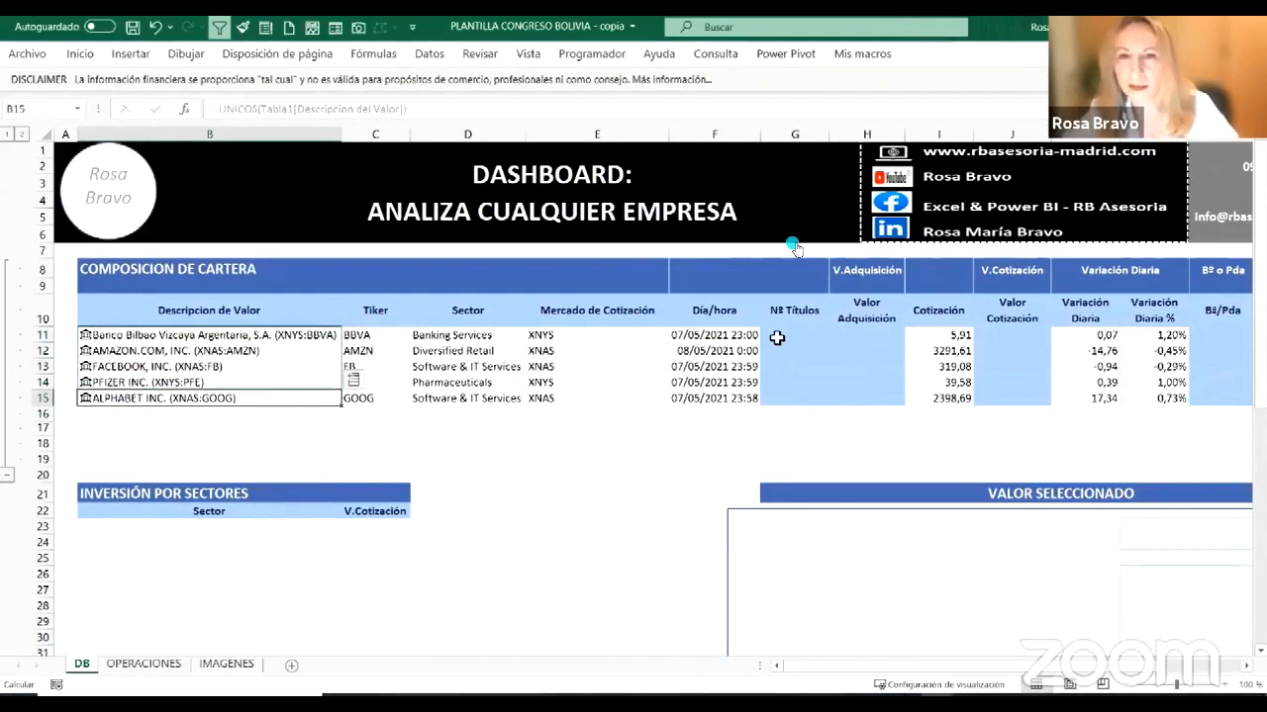
left_click(43, 336)
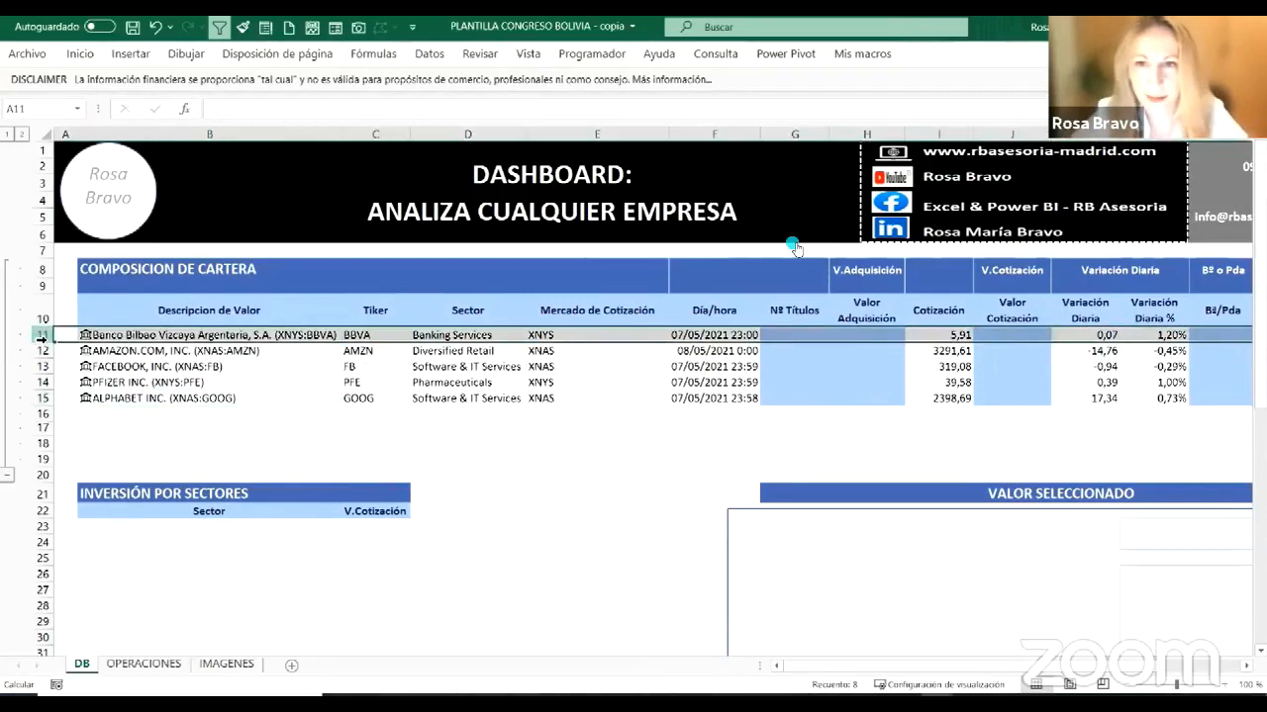
left_click(800, 337)
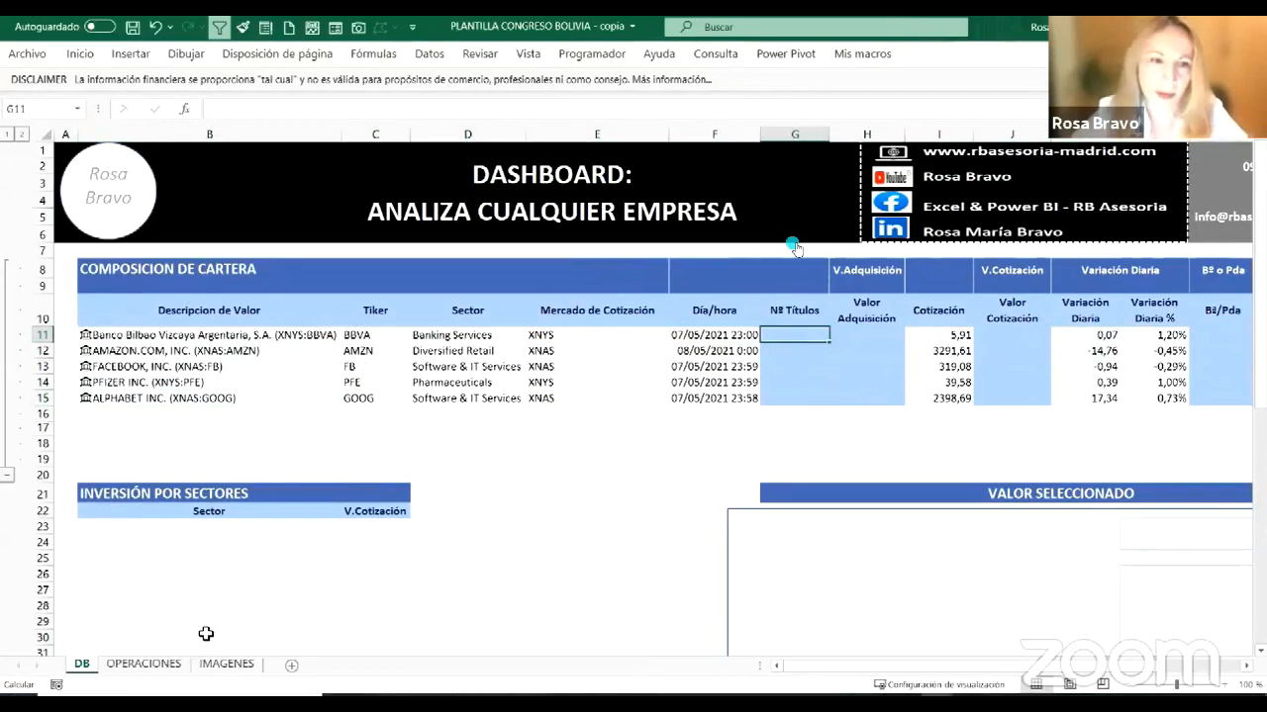
Step: Check the total Nº Títulos for Banco Bilbao Vizcaya Argentaria by temporarily filtering the OPERACIONES table's Descripcion del Valor column
left_click(148, 665)
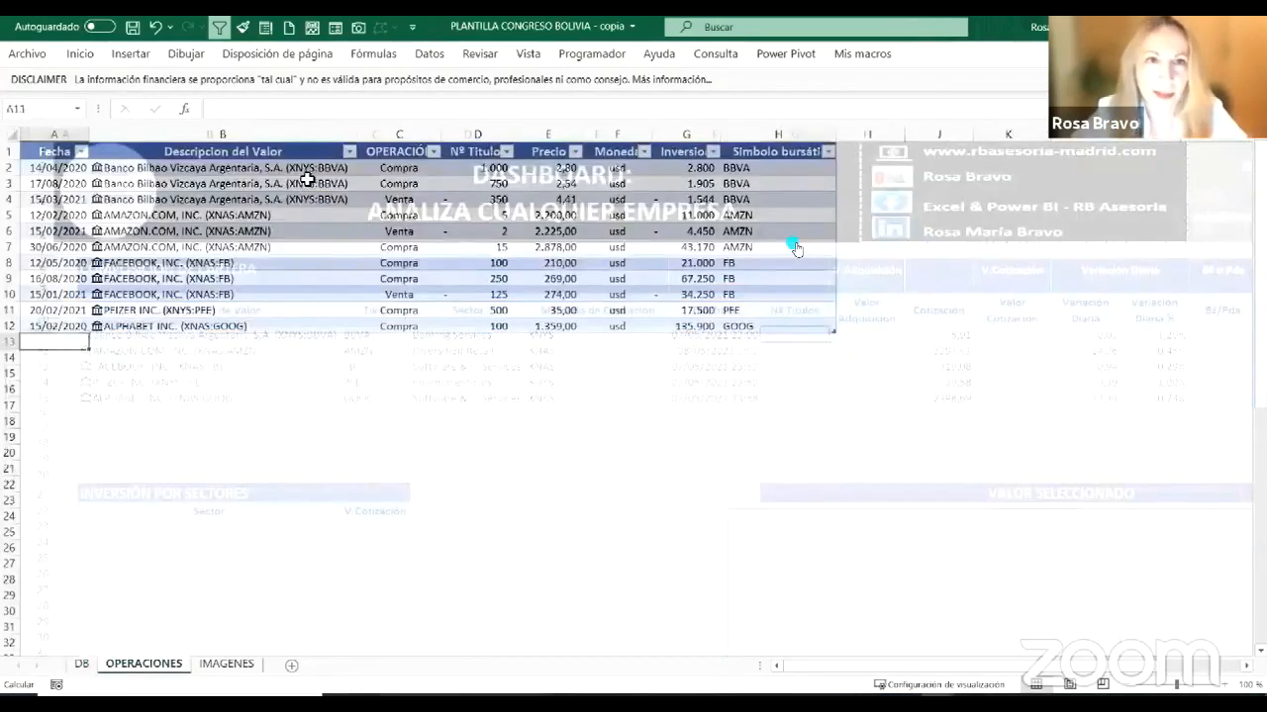
left_click(349, 152)
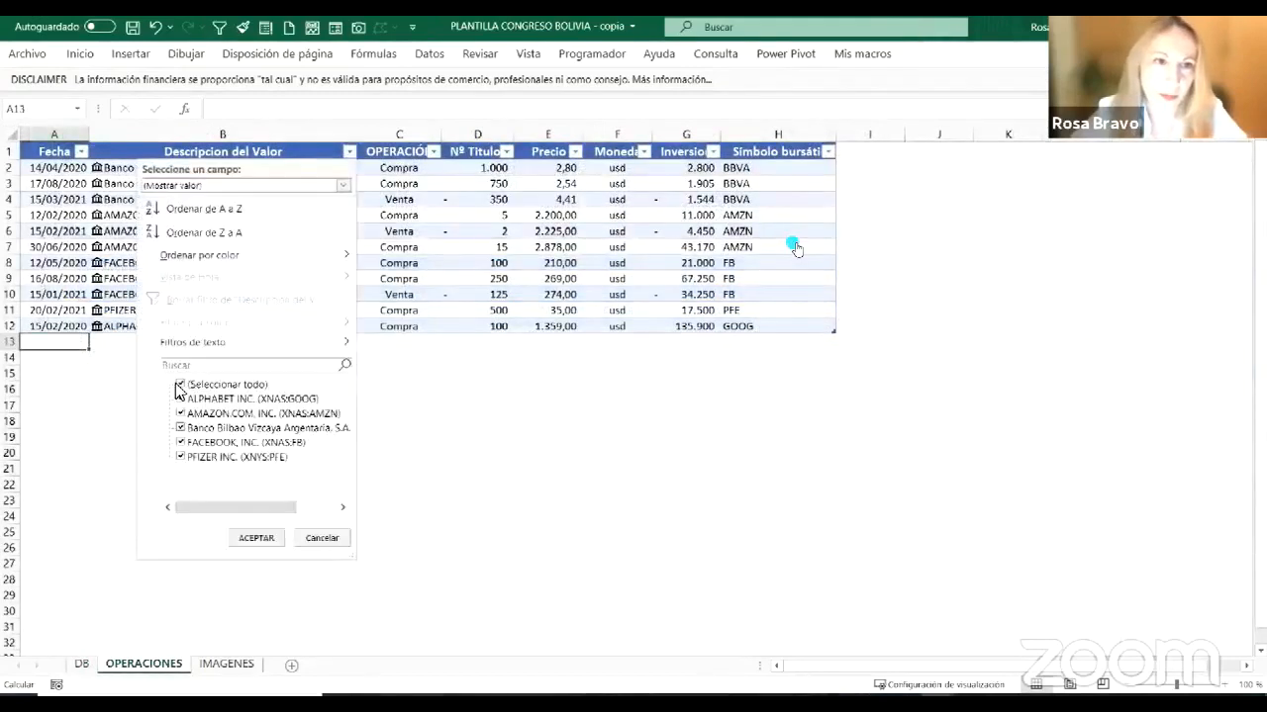
left_click(179, 385)
left_click(181, 427)
left_click(256, 539)
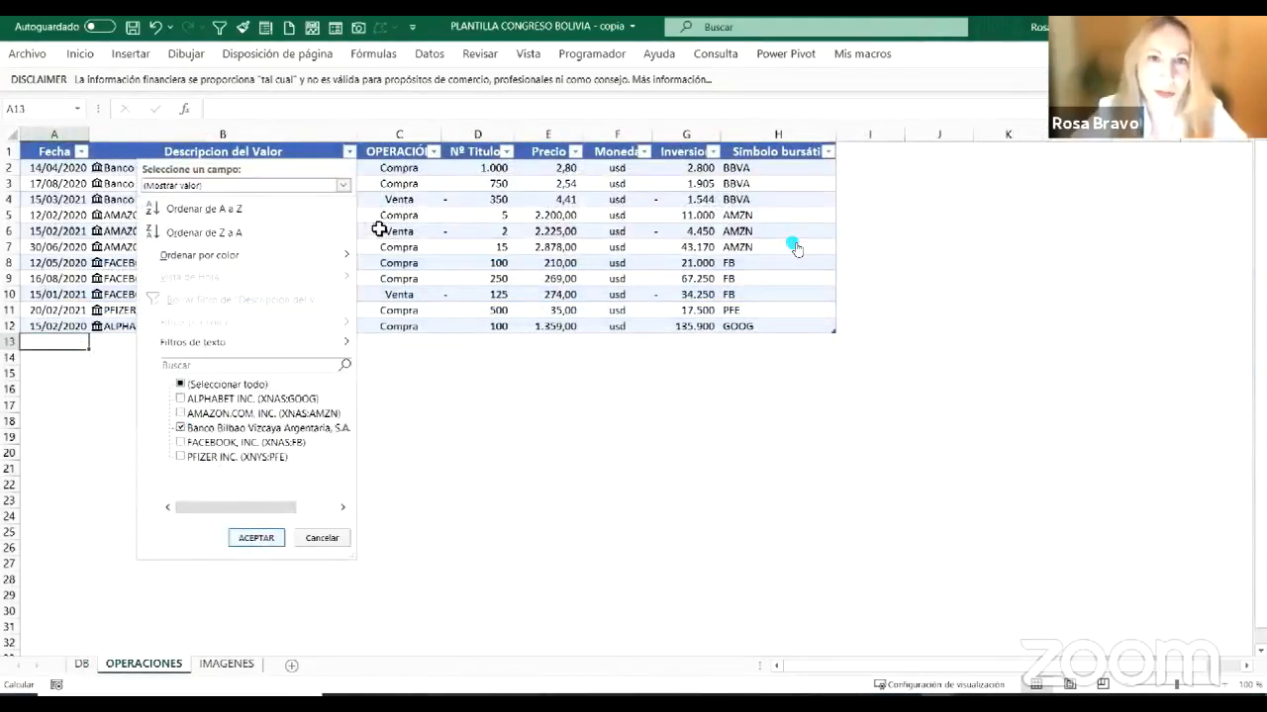
left_click(544, 214)
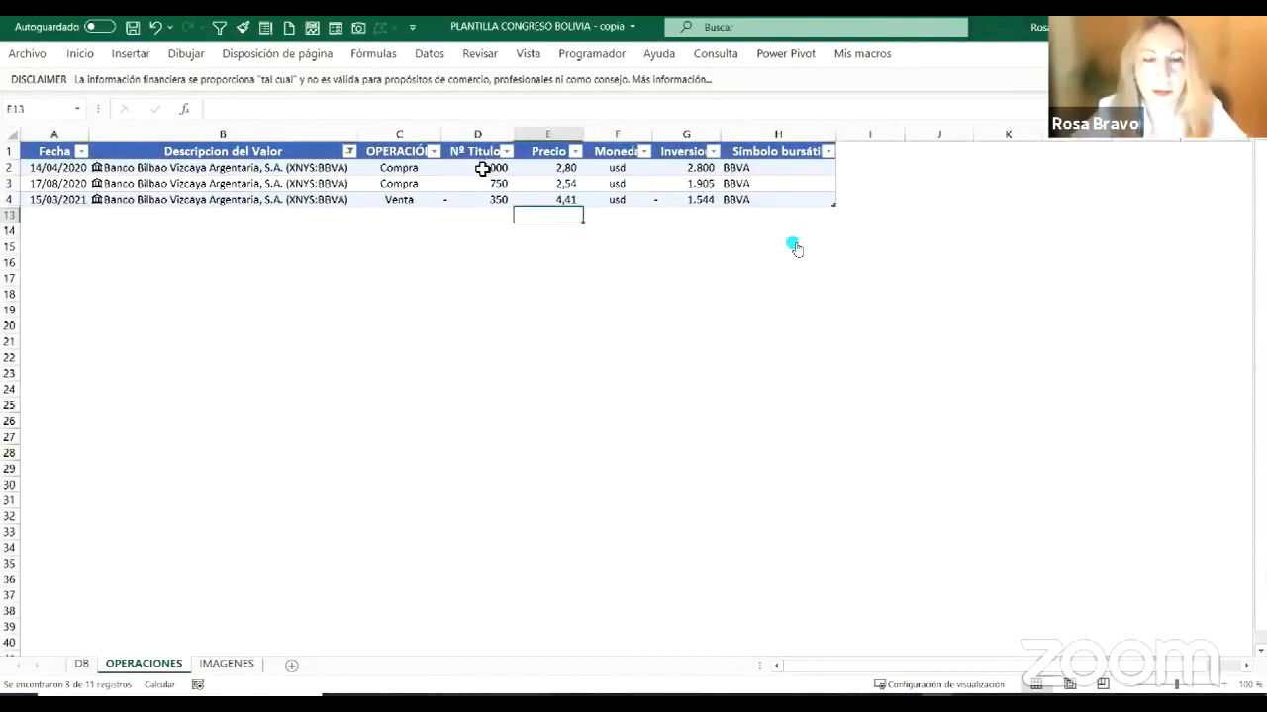
left_click_drag(482, 168, 483, 196)
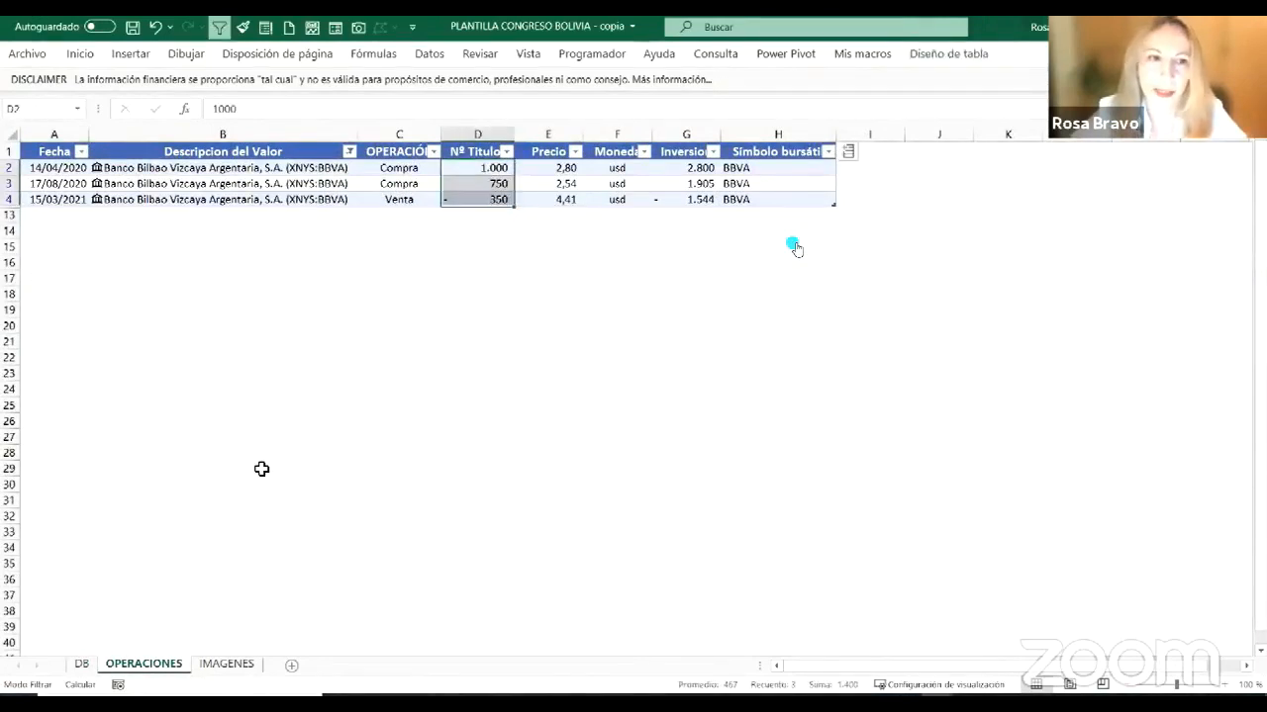
left_click(219, 27)
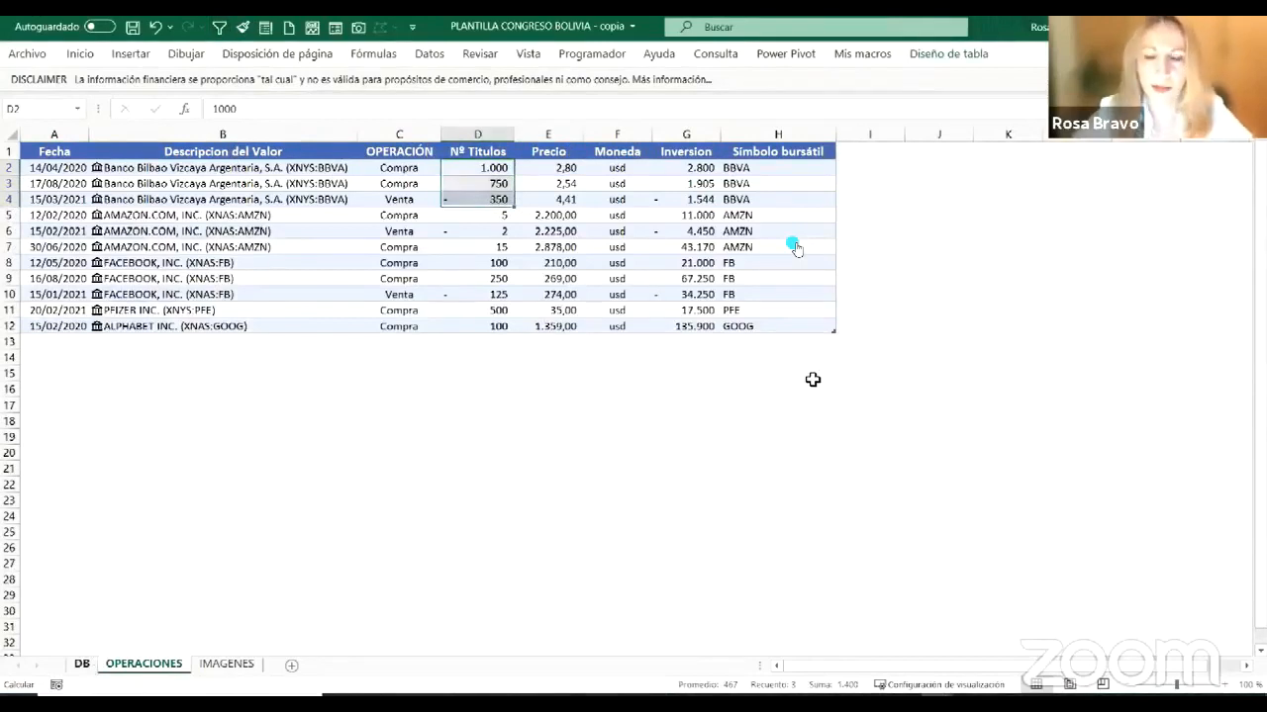
Step: Calculate Nº Títulos in G11 of the DB sheet with =SUMAR.SI(Tabla1[Descripcion del Valor];DB!B11;Tabla1[Nº Titulos])
key("ctrl+Page_Up")
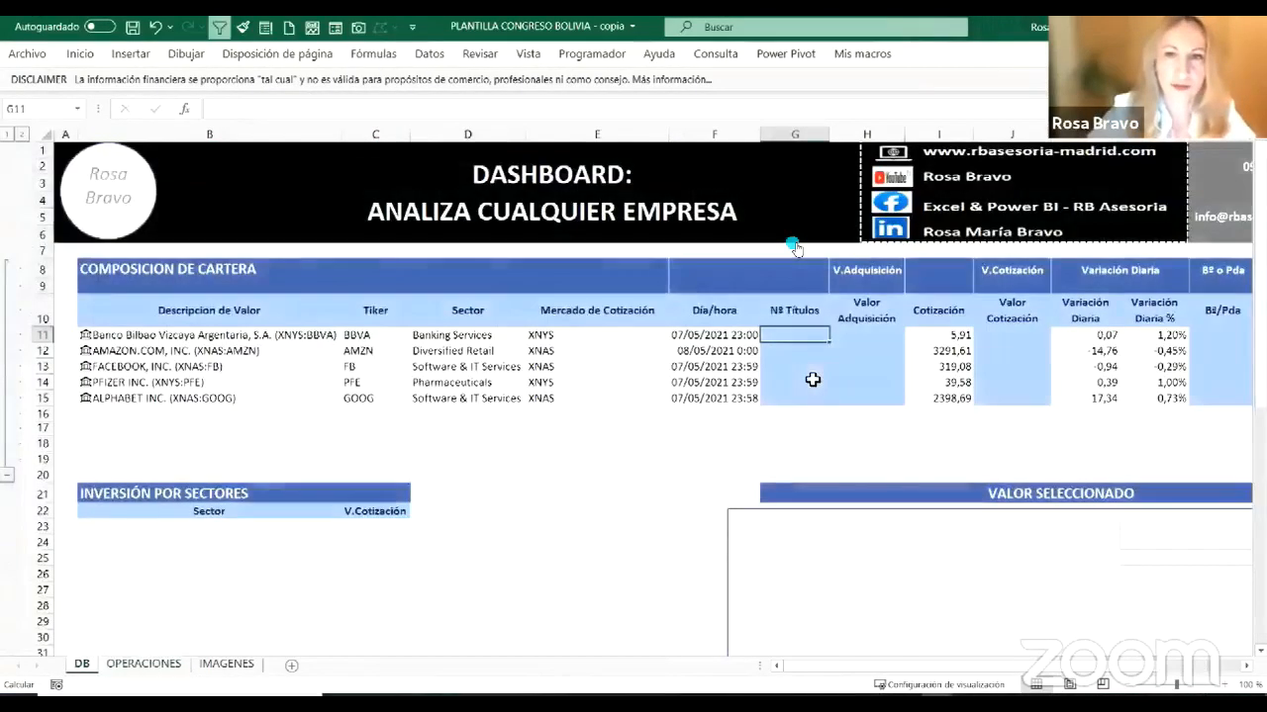
type("=SUMAR.SI(")
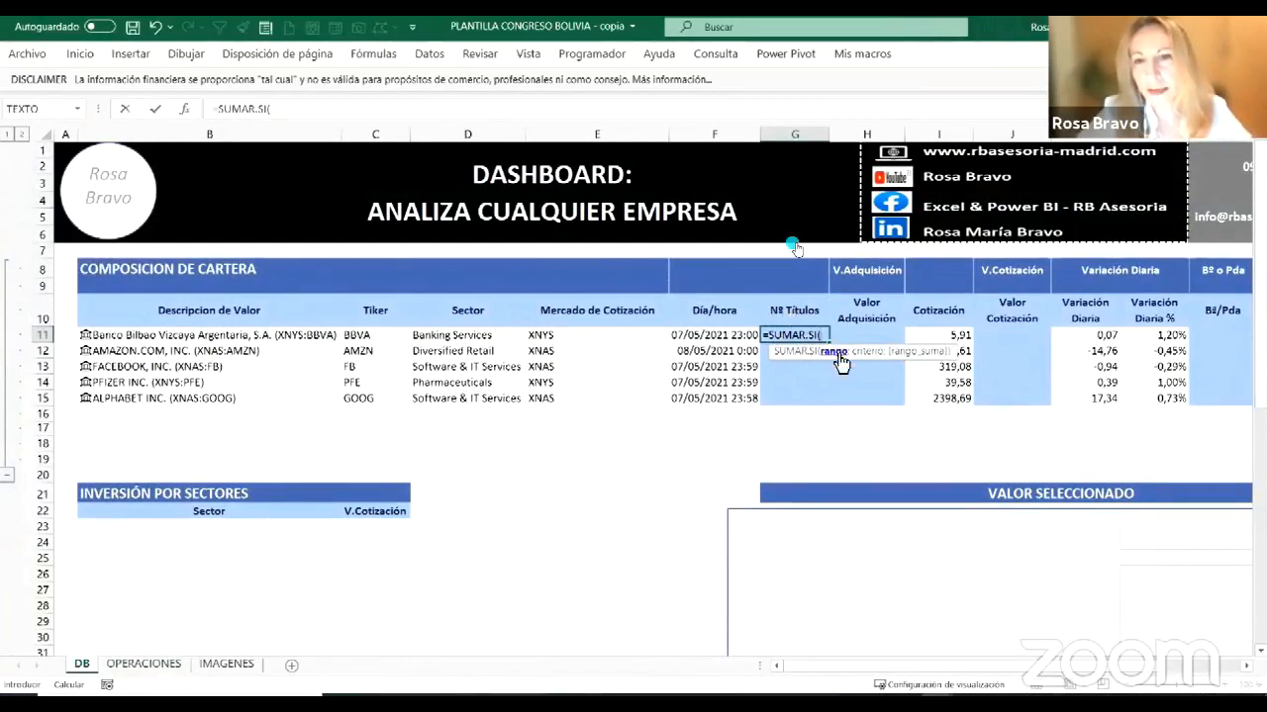
left_click(130, 669)
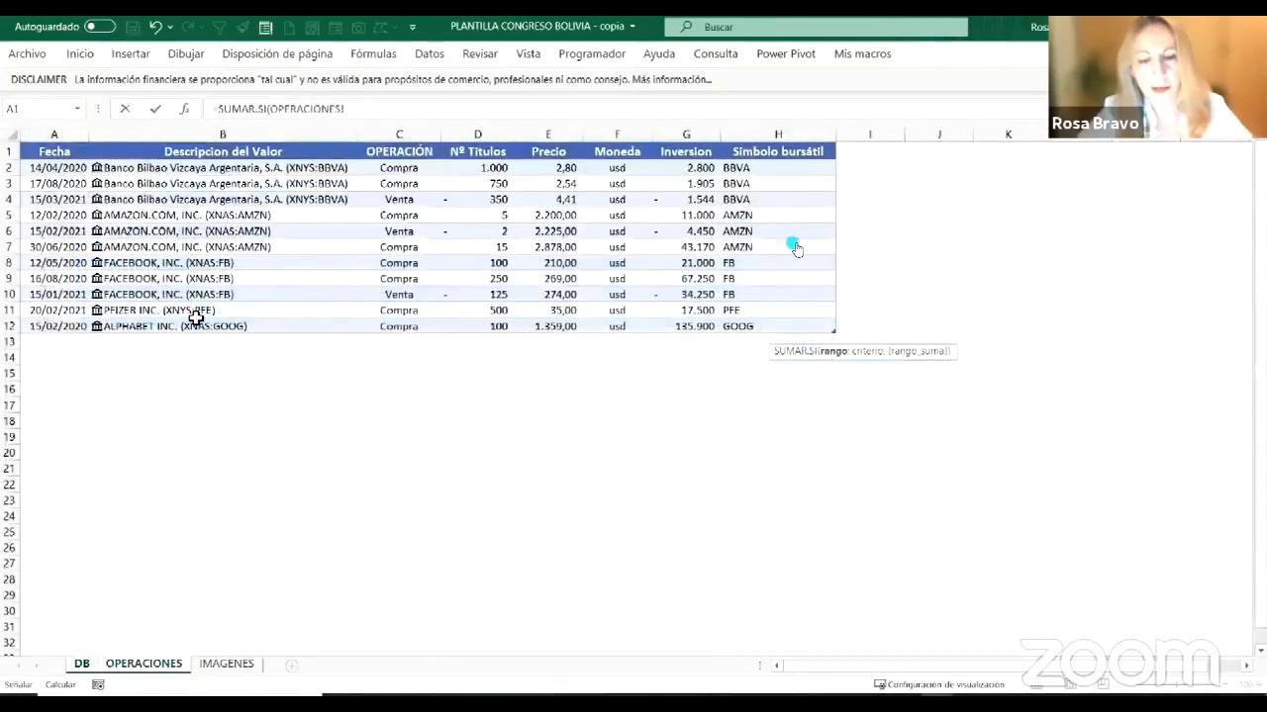
left_click_drag(196, 317, 196, 326)
type(";DB")
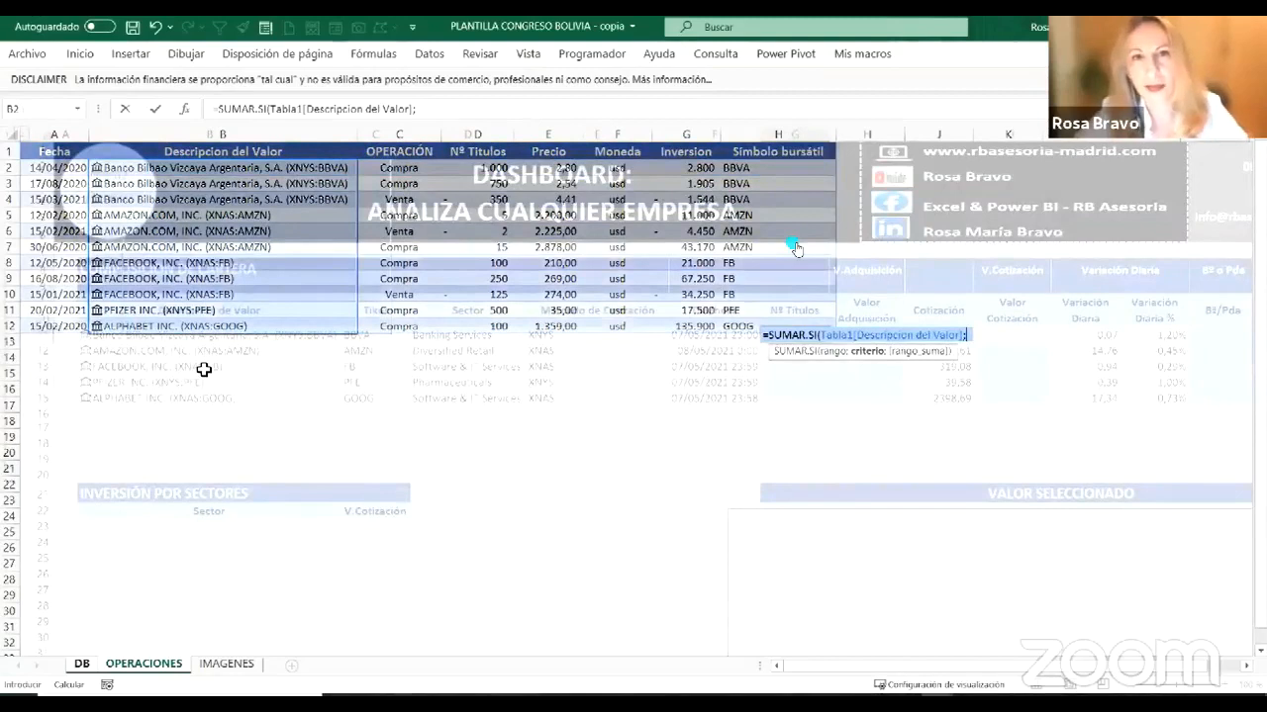
left_click(204, 334)
type(";")
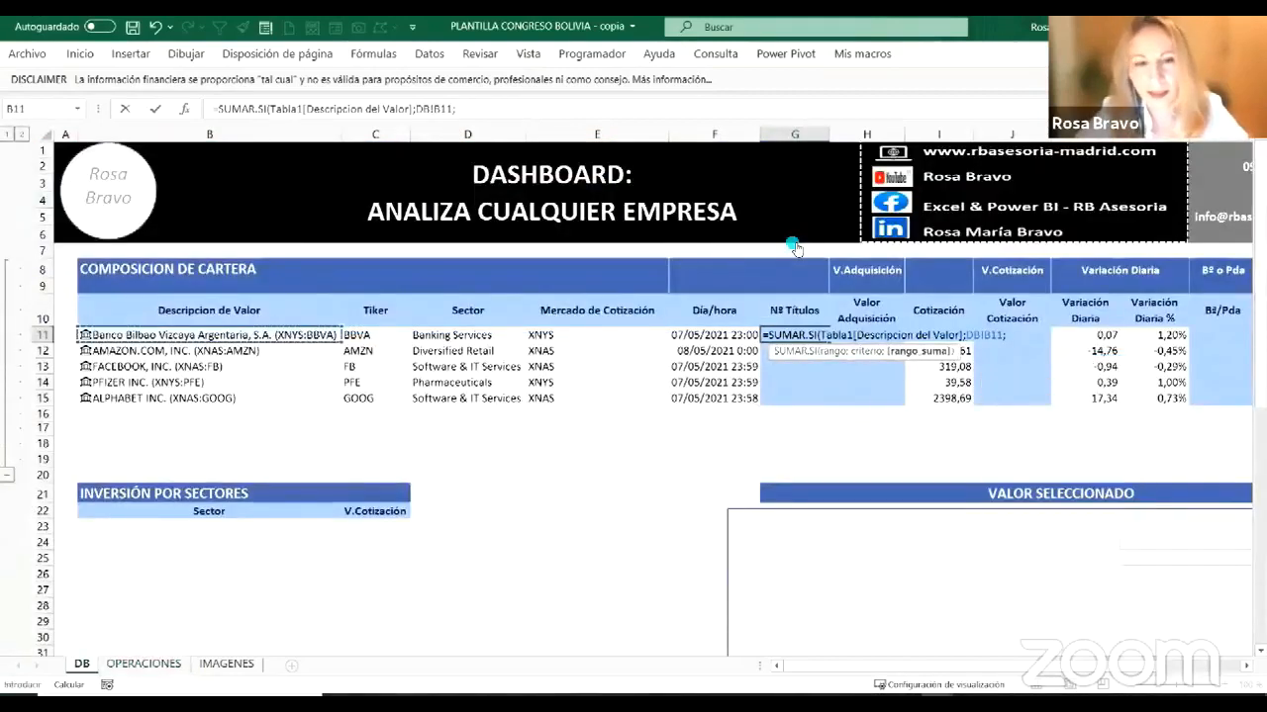
left_click(145, 664)
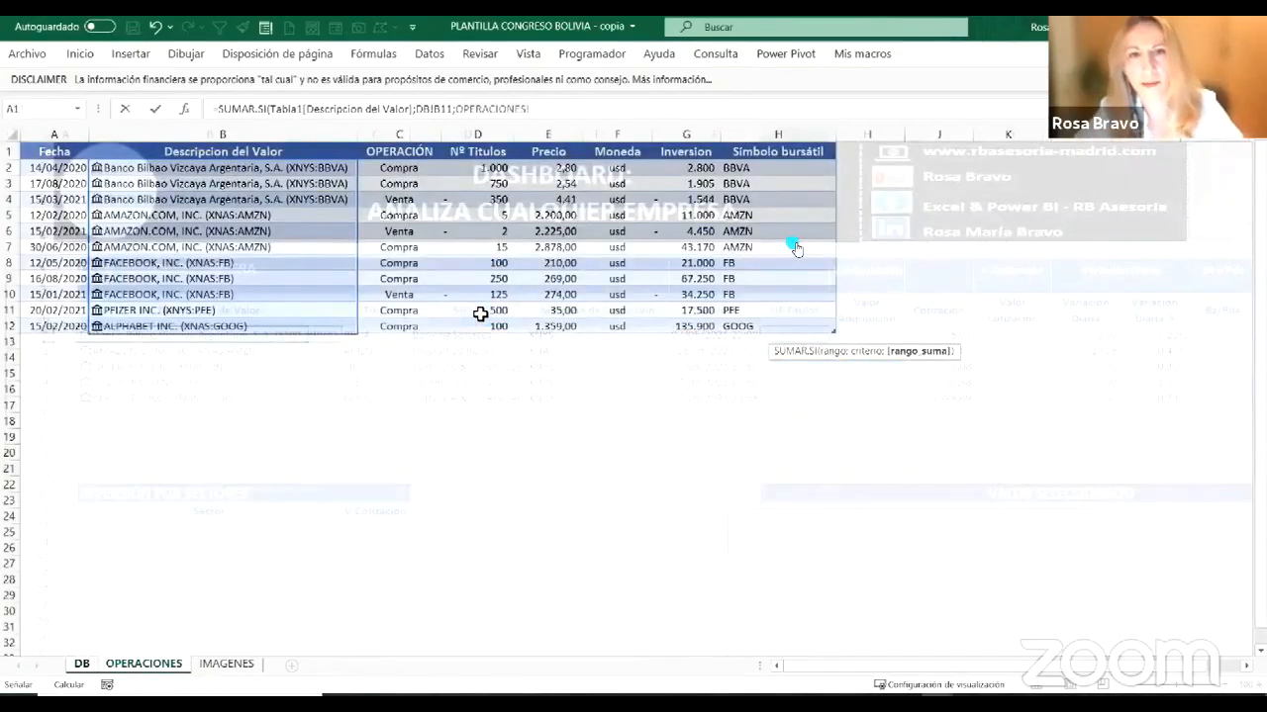
left_click_drag(478, 168, 479, 325)
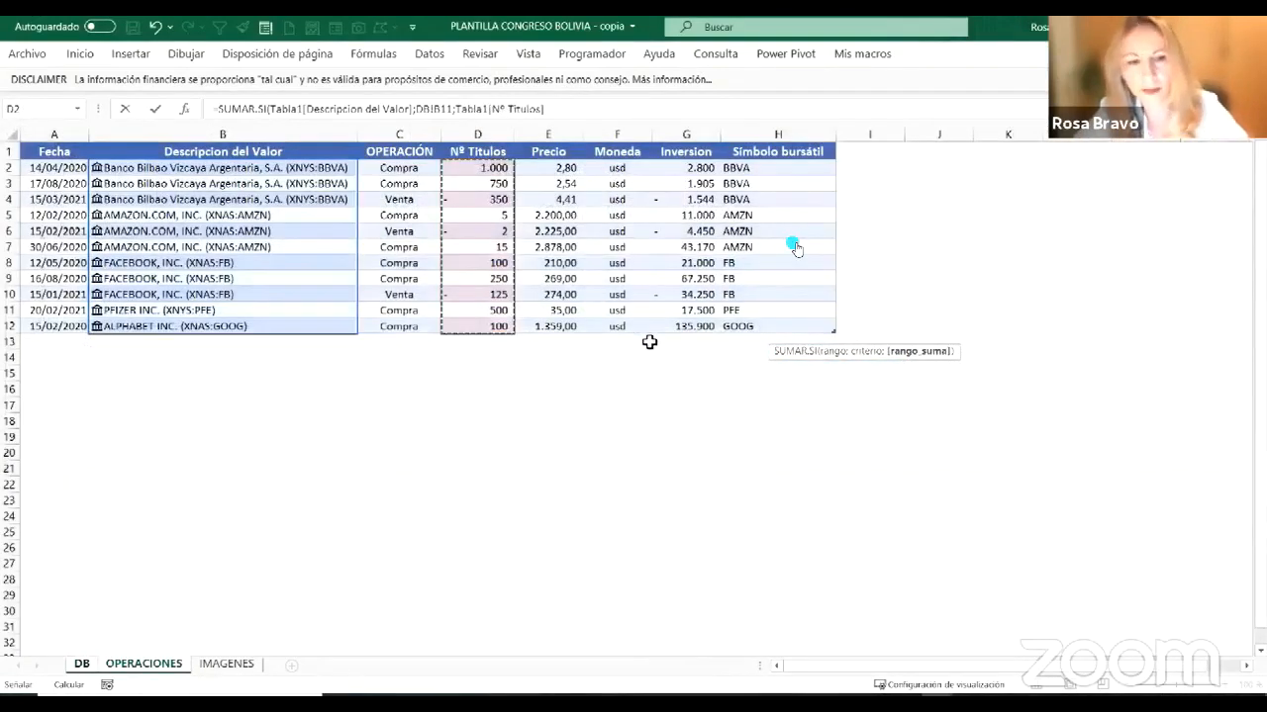
key("Return")
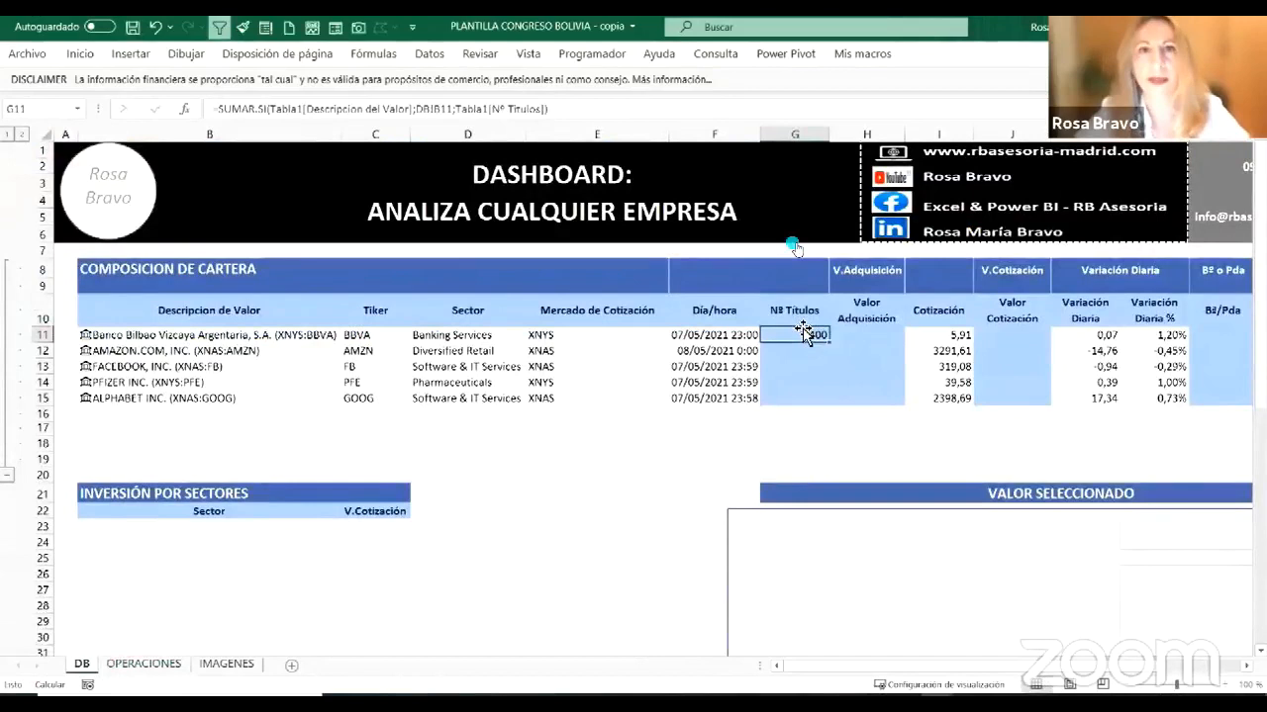
Step: Calculate Valor Adquisición in H11 with =SUMAR.SI(Tabla1[Descripcion del Valor];DB!B11;Tabla1[Inversion]) and review it beside the Nº Títulos formula
left_click(867, 333)
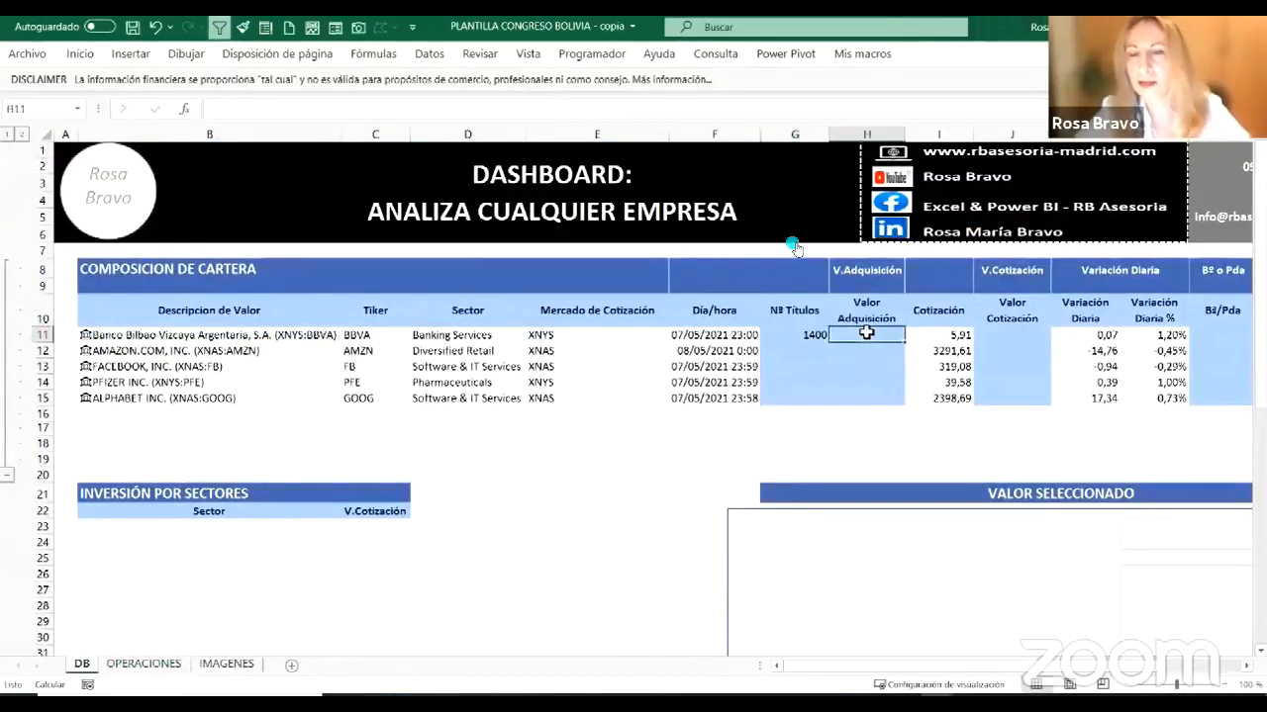
type("=SUMAR.SI")
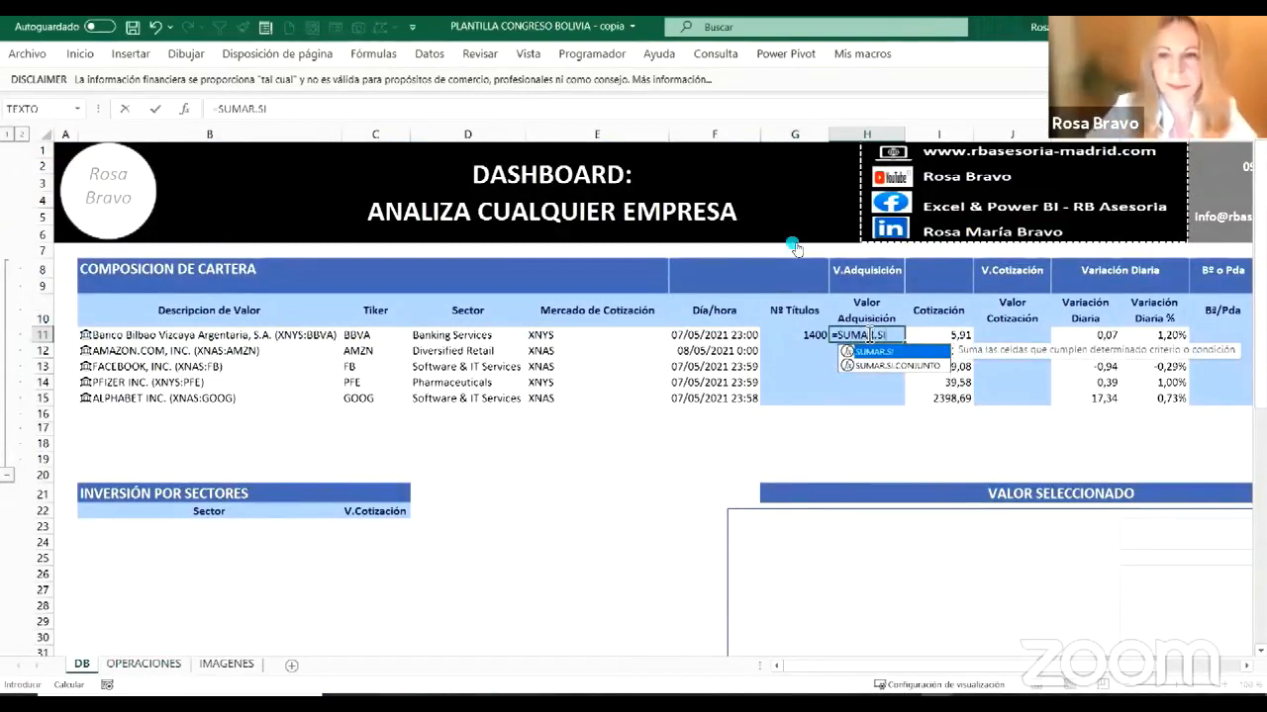
type("(")
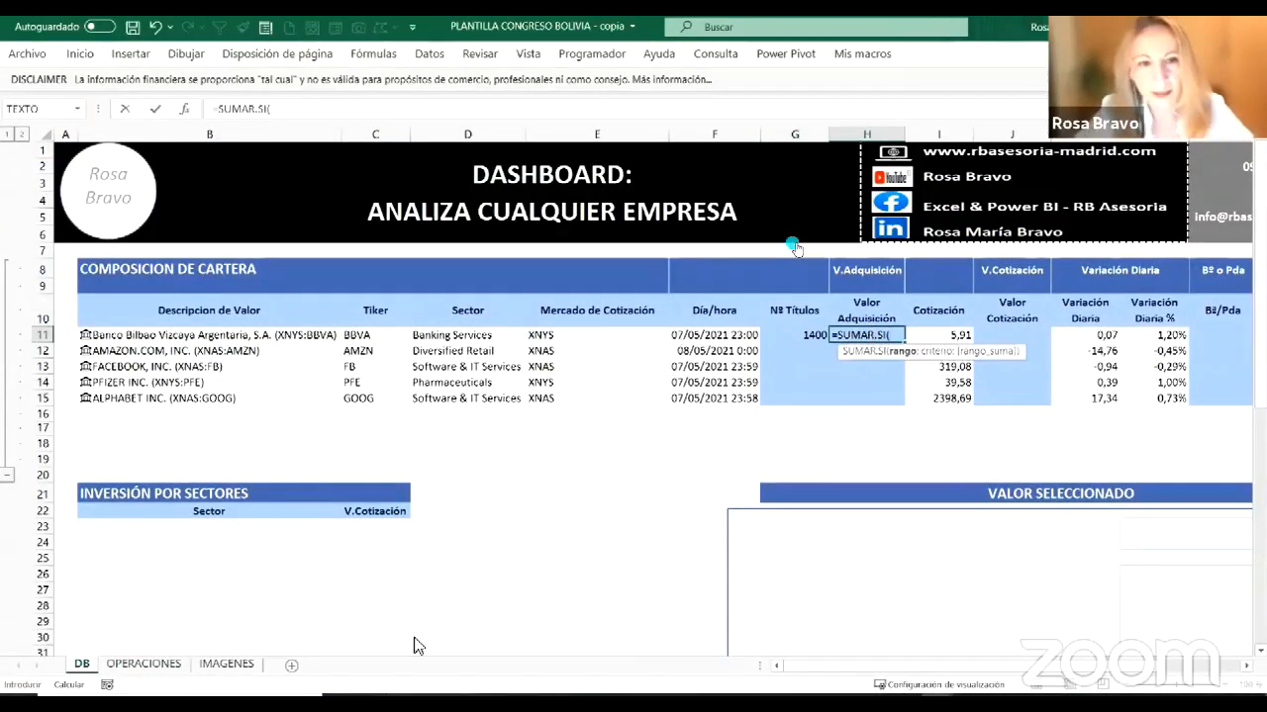
left_click(144, 664)
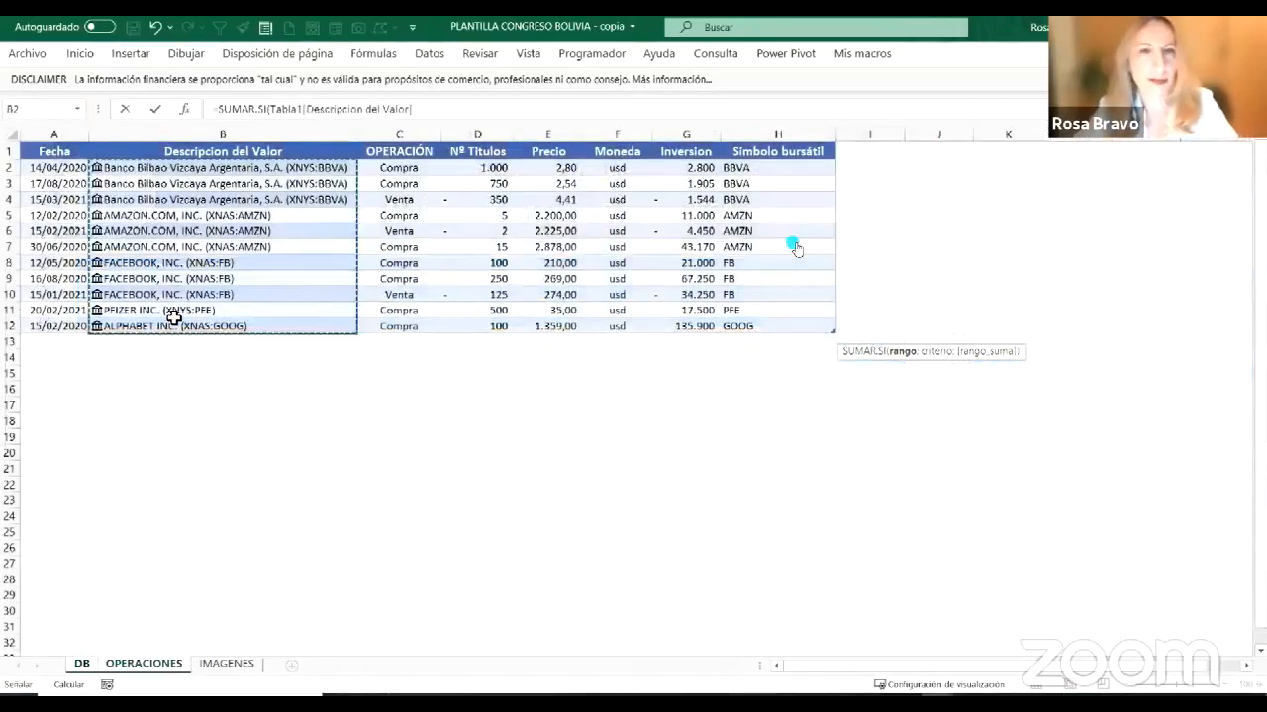
type(";")
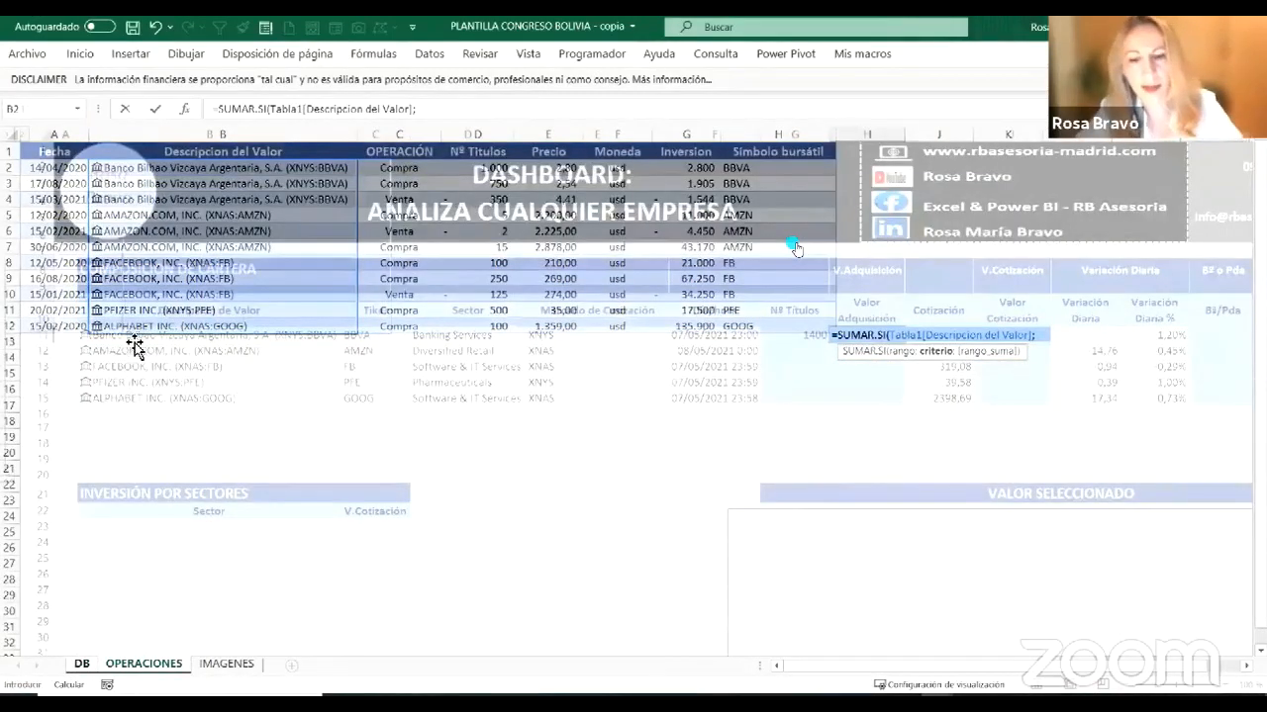
left_click(132, 339)
type(";")
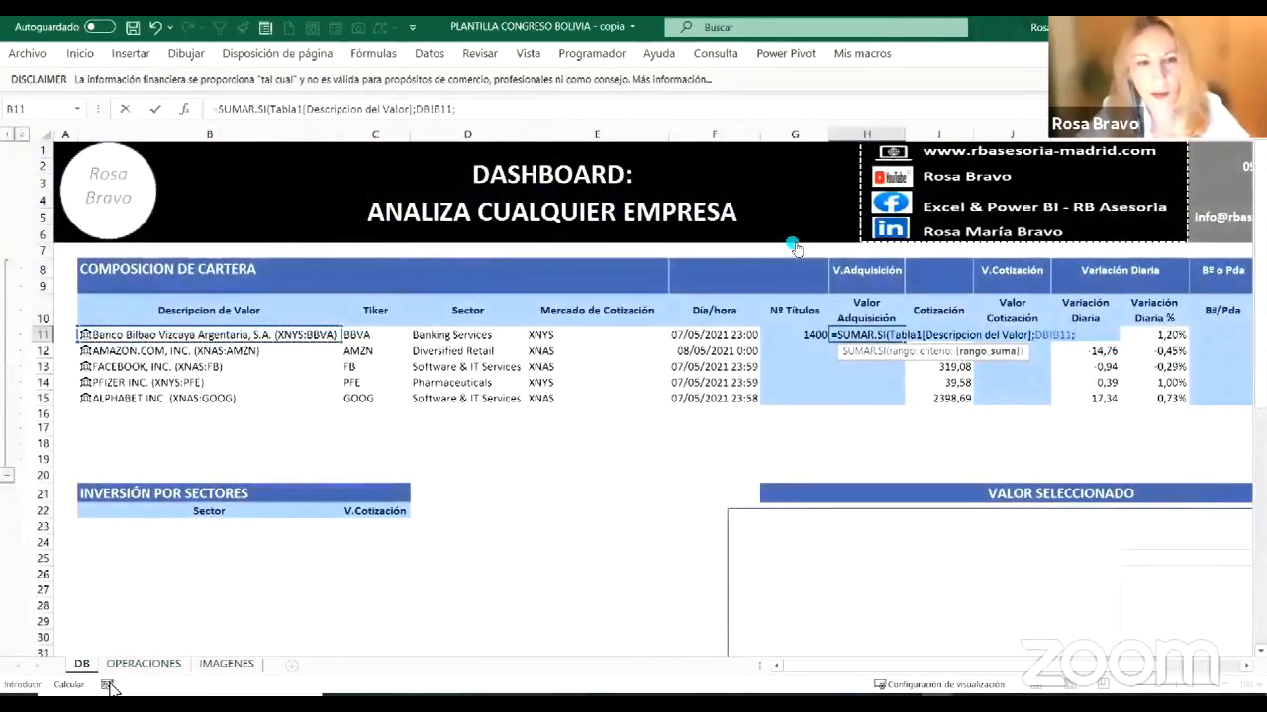
left_click(144, 664)
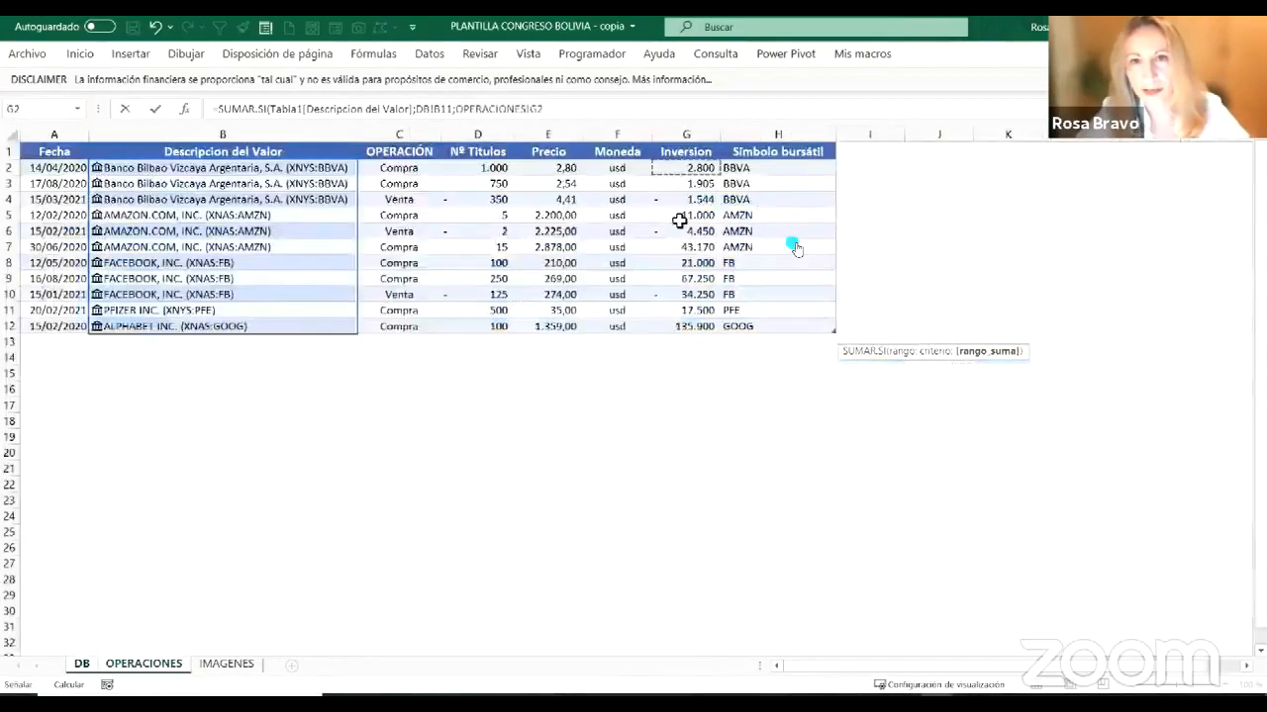
left_click_drag(683, 168, 679, 326)
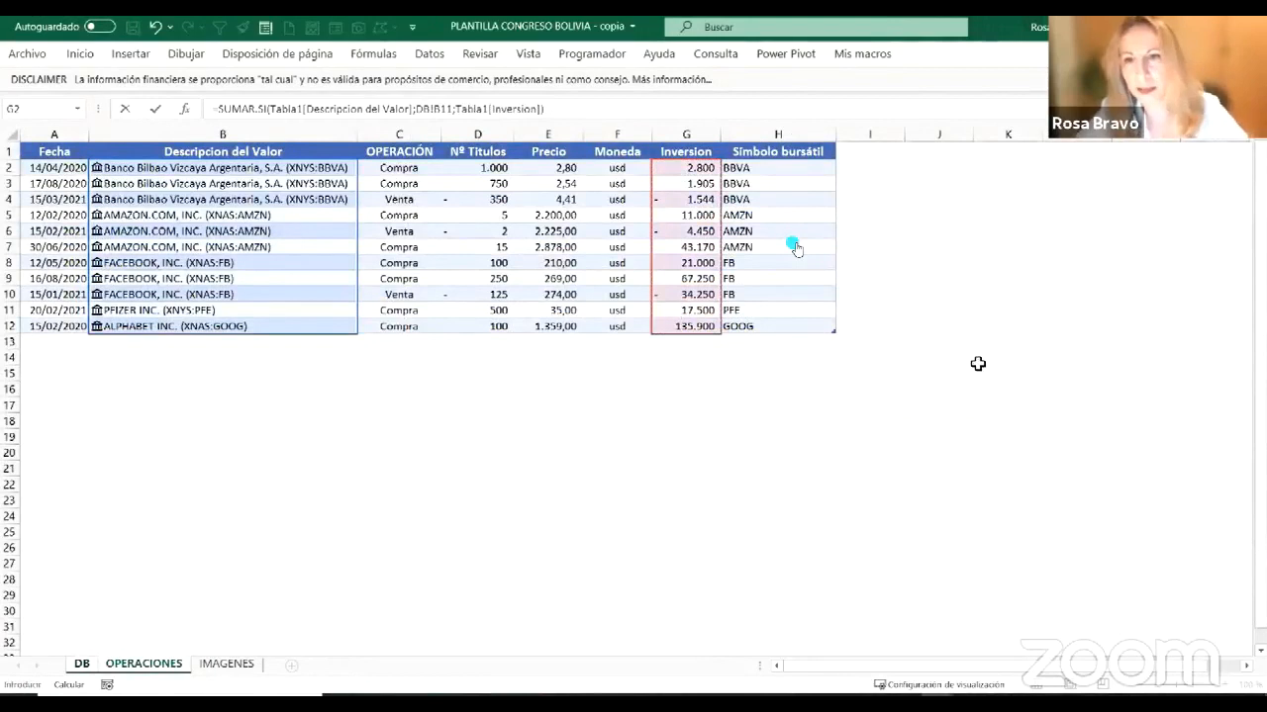
key("Return")
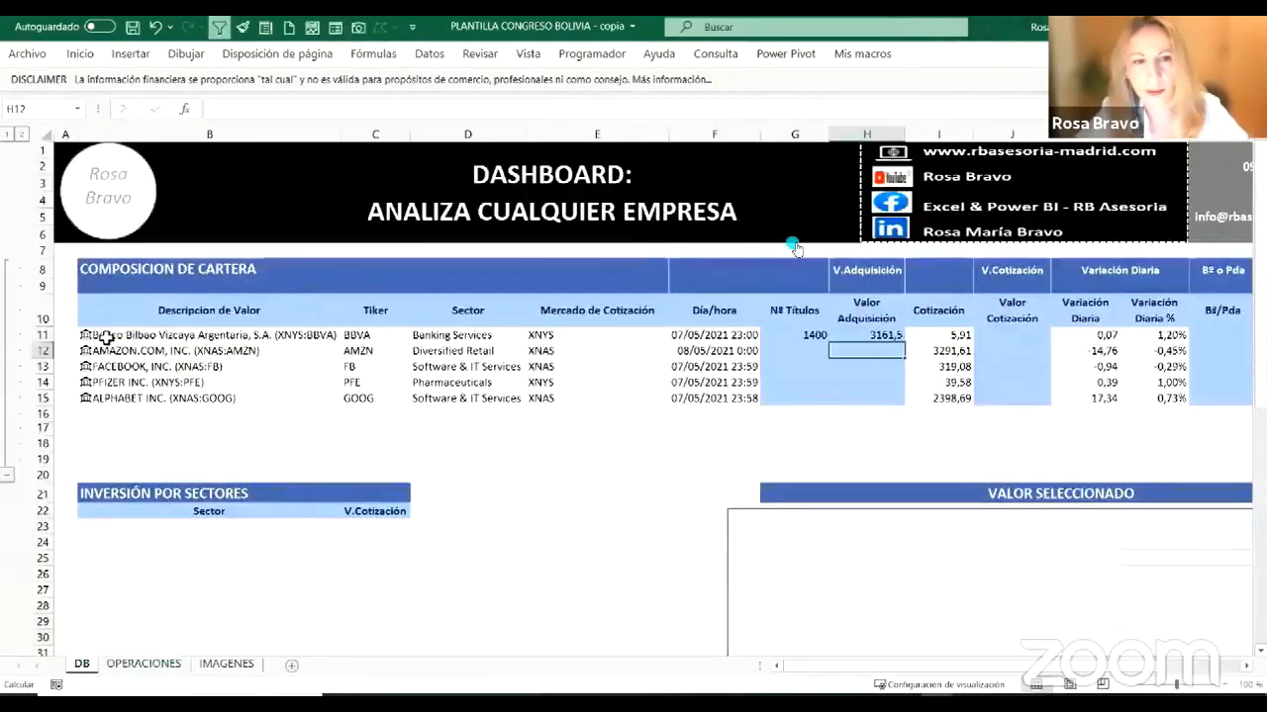
left_click(813, 336)
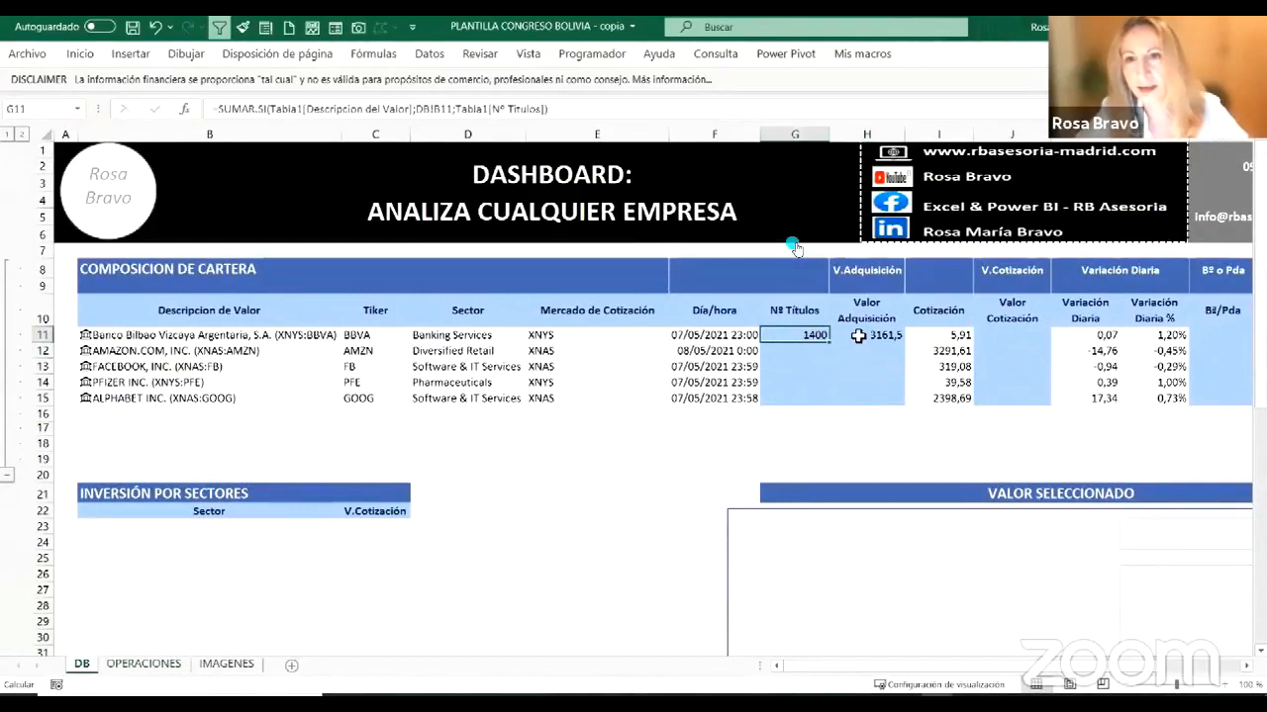
left_click(859, 337)
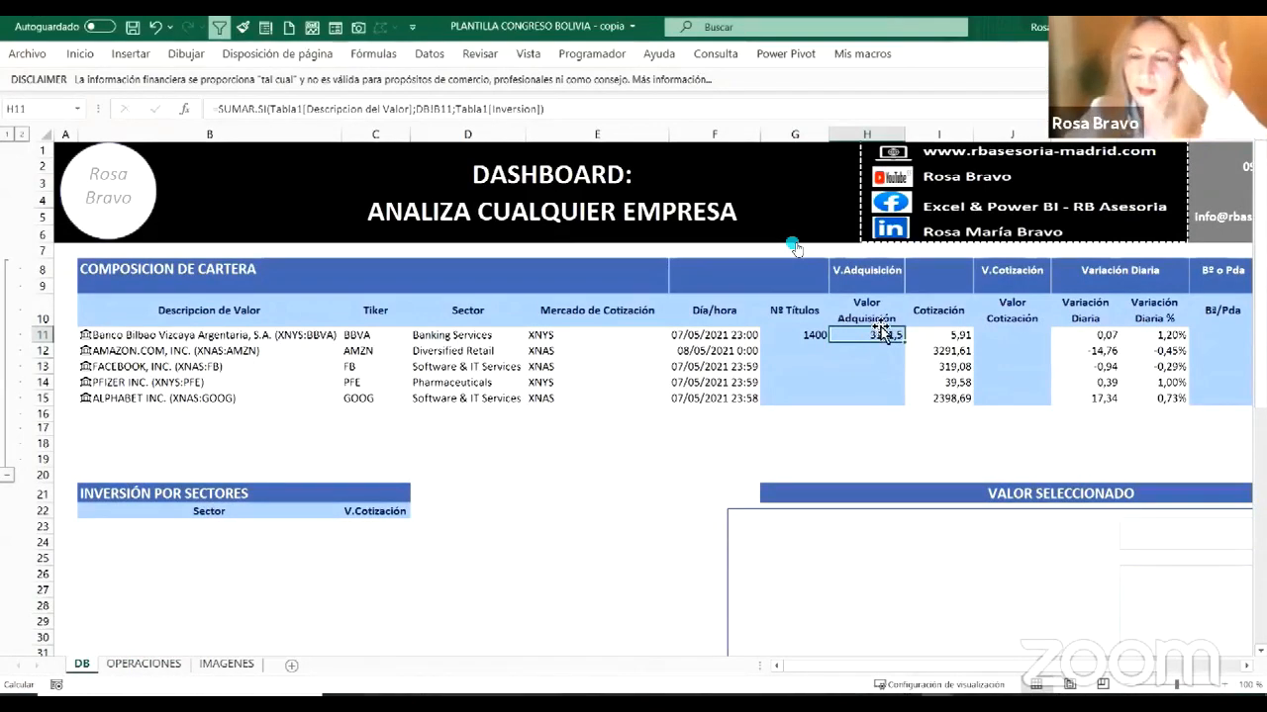
Step: Calculate Valor Cotización in J11 by multiplying the quote by the number of shares with +I11*G11
left_click(1005, 333)
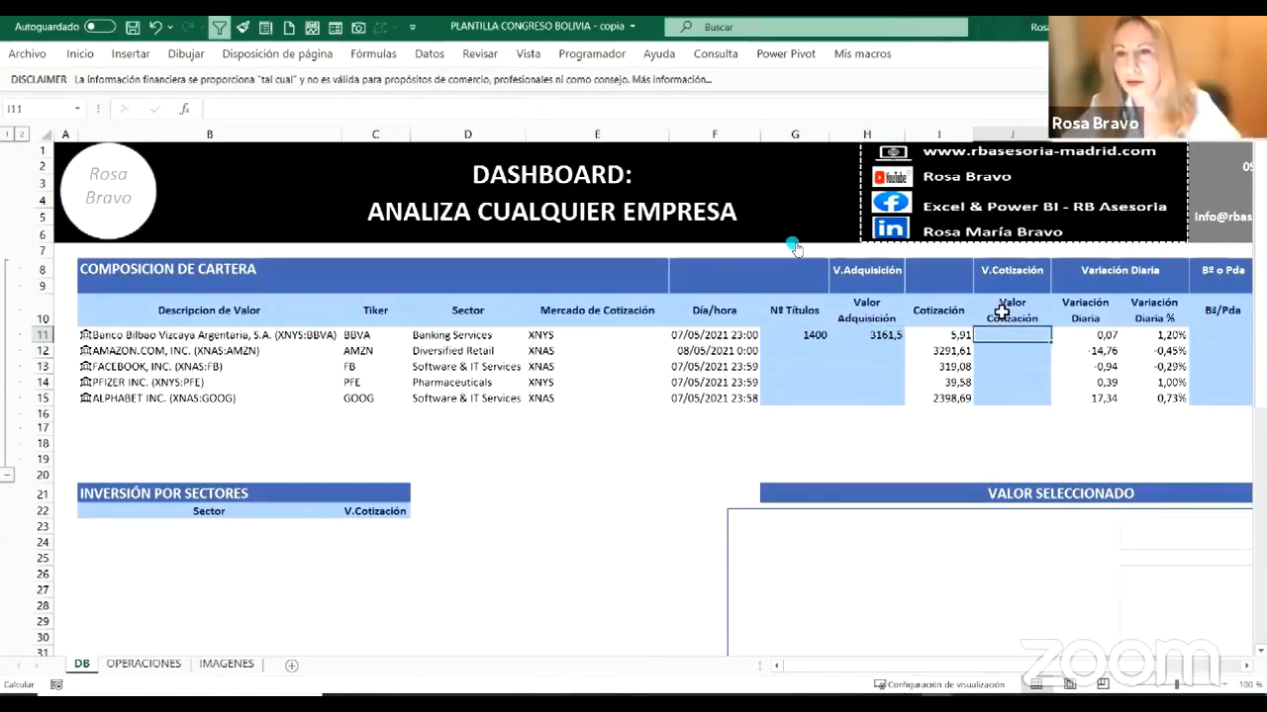
left_click(948, 334)
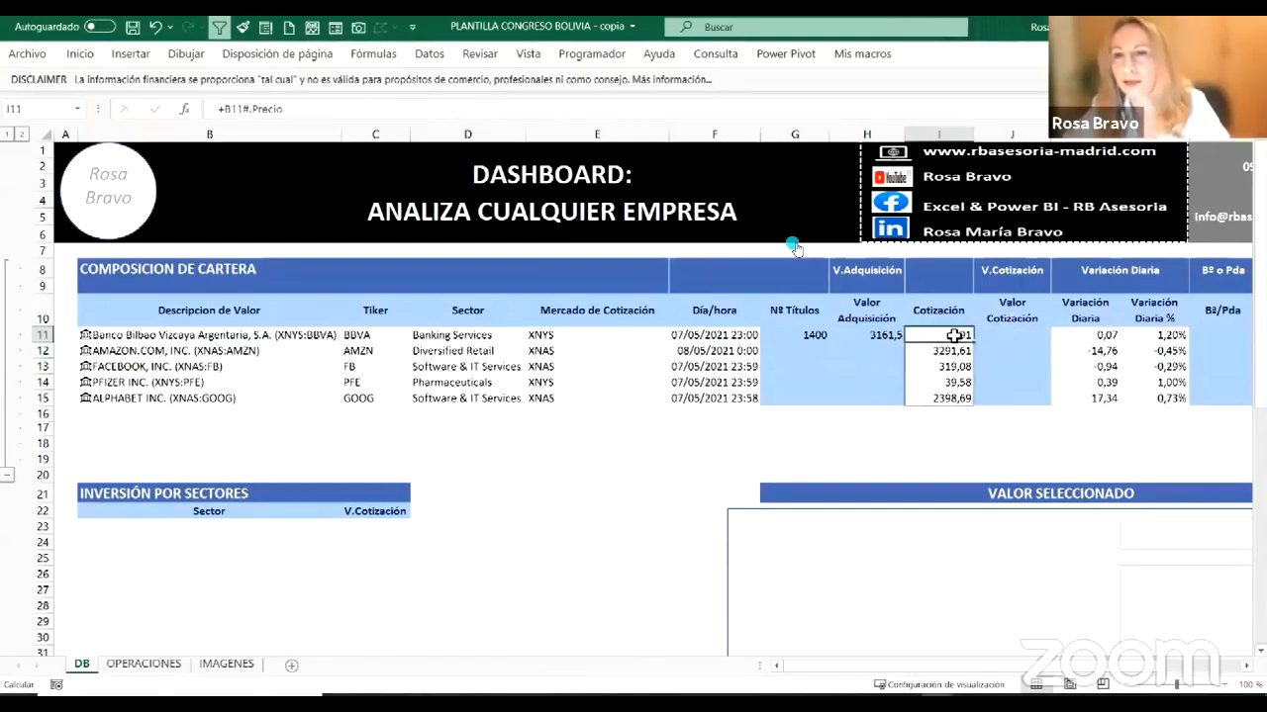
left_click(1010, 333)
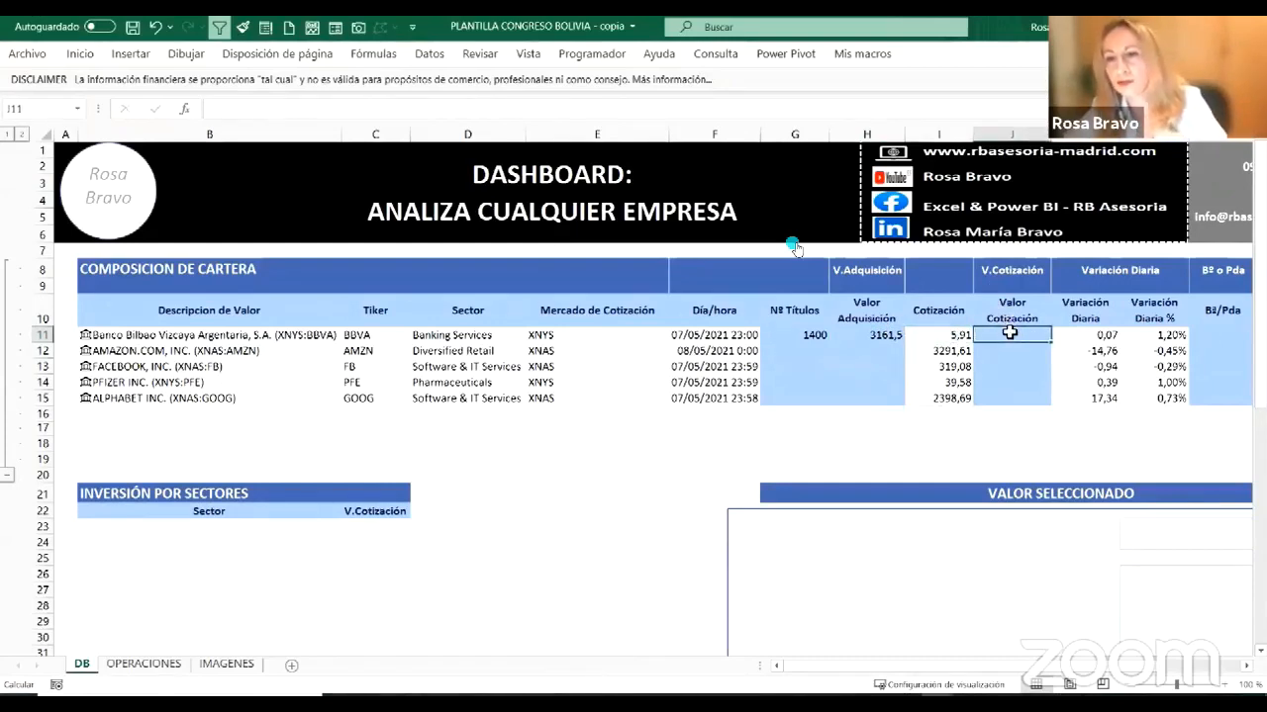
type("+")
left_click(942, 336)
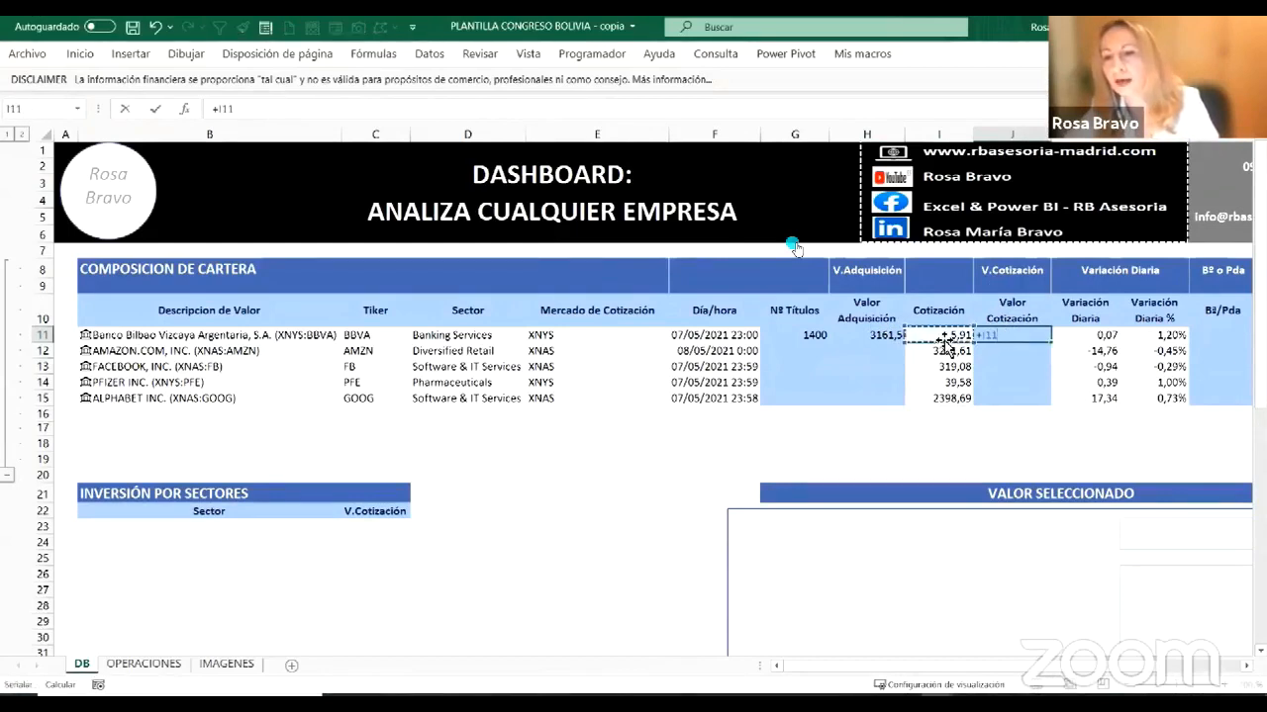
type("*")
left_click(810, 337)
key("Return")
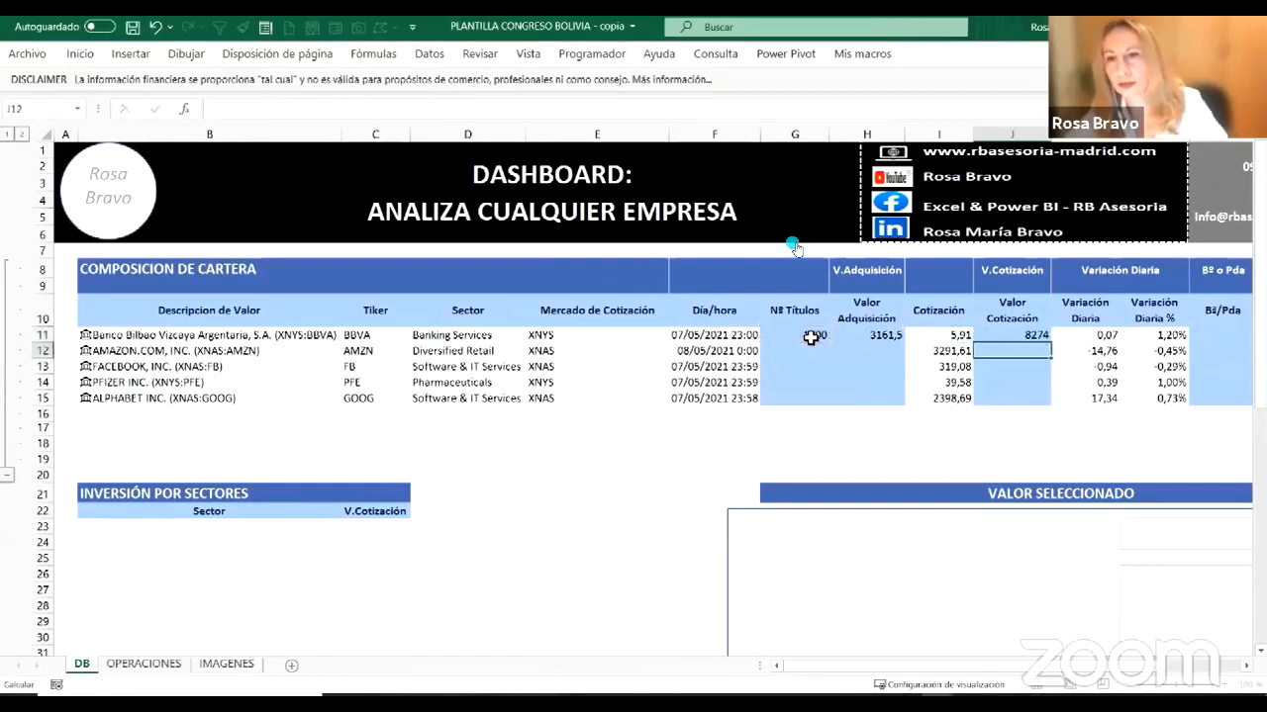
Step: Calculate the profit or loss (Bº/Pda) in M11 with the formula +J11-H11
left_click(1220, 331)
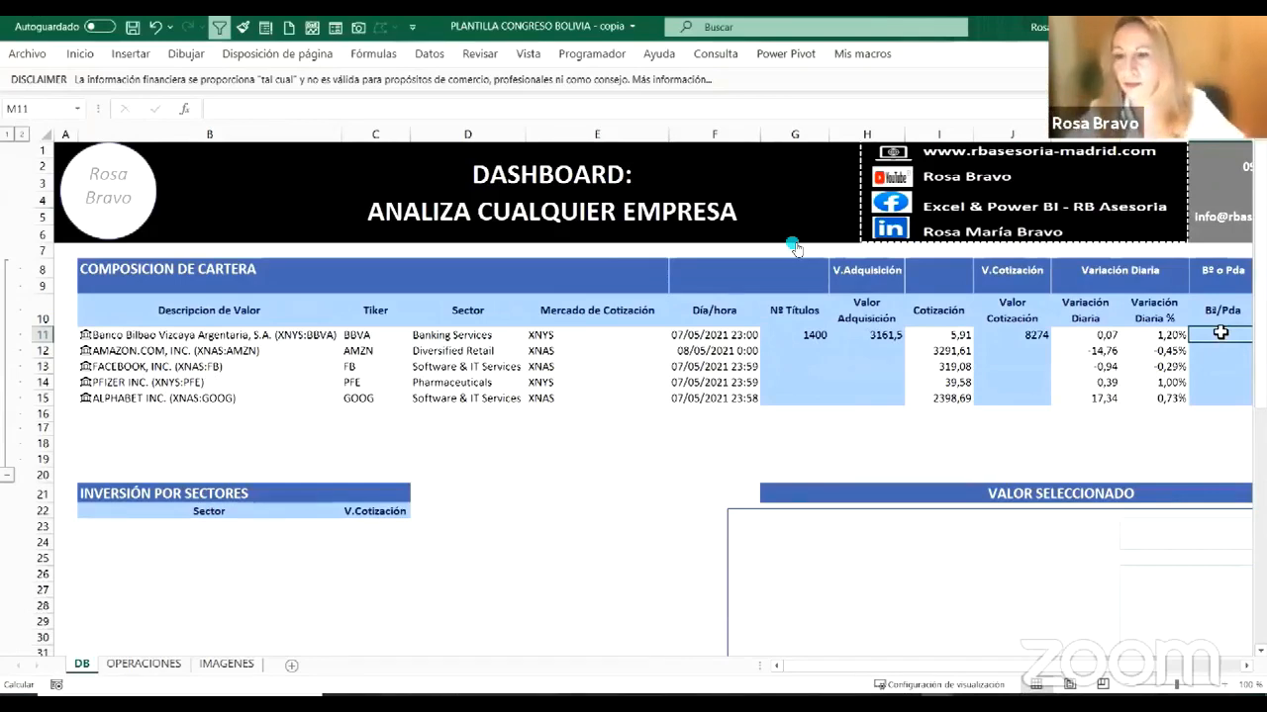
type("+")
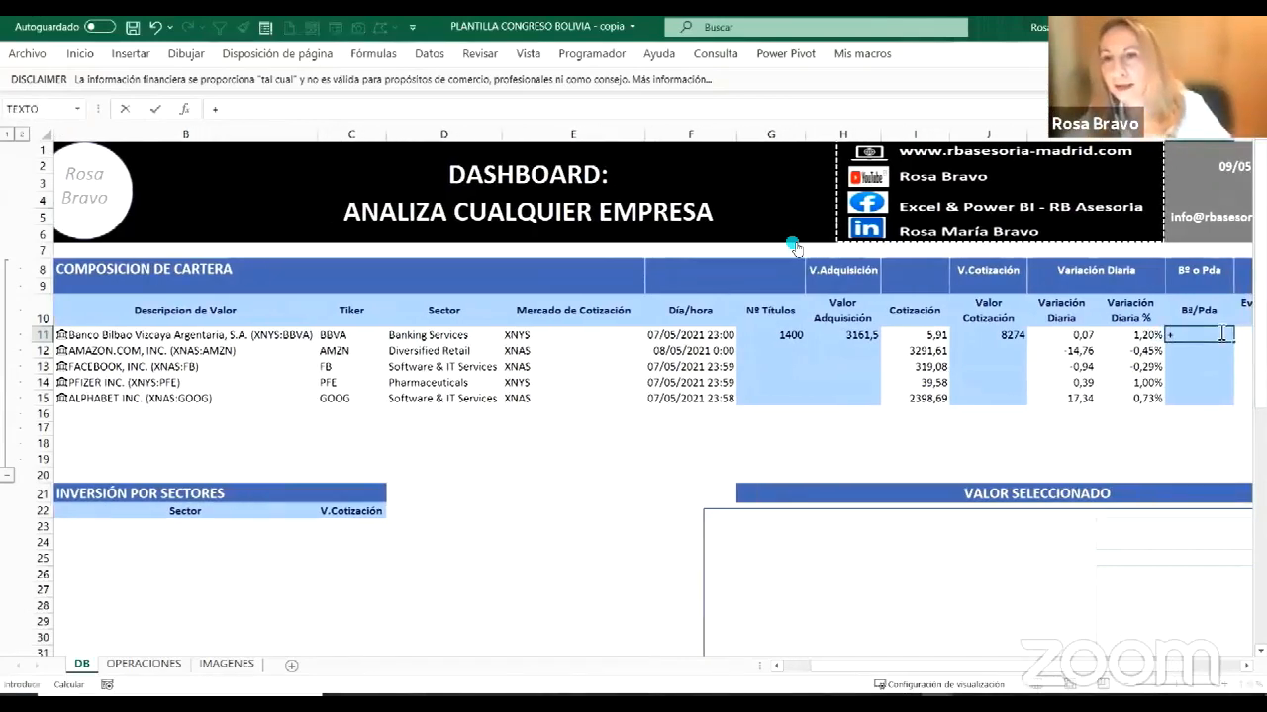
left_click(1007, 335)
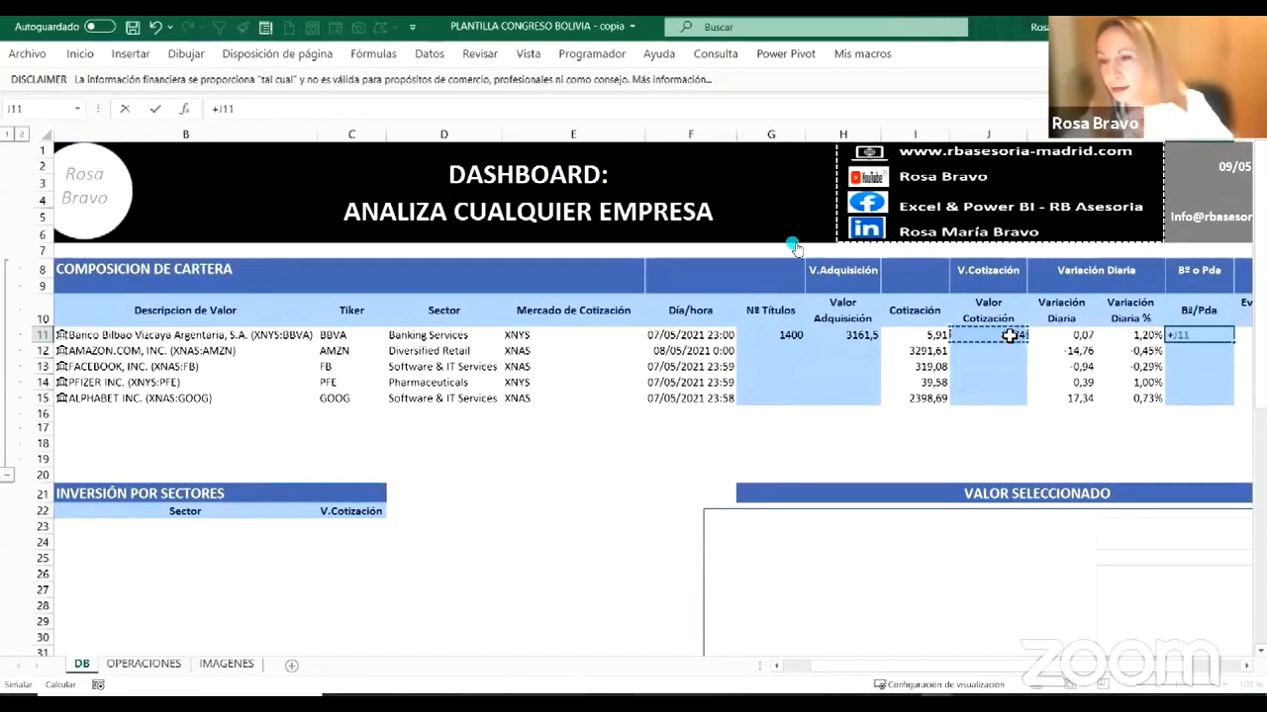
type("-")
left_click(840, 337)
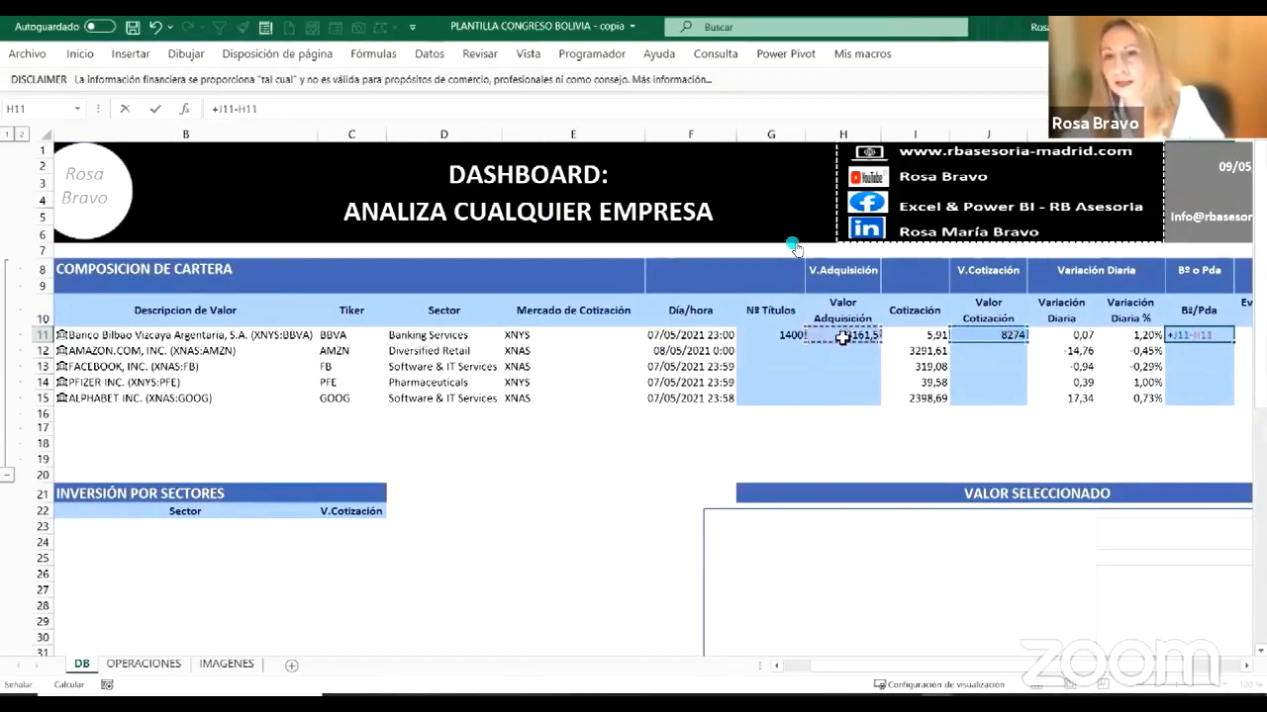
key("Return")
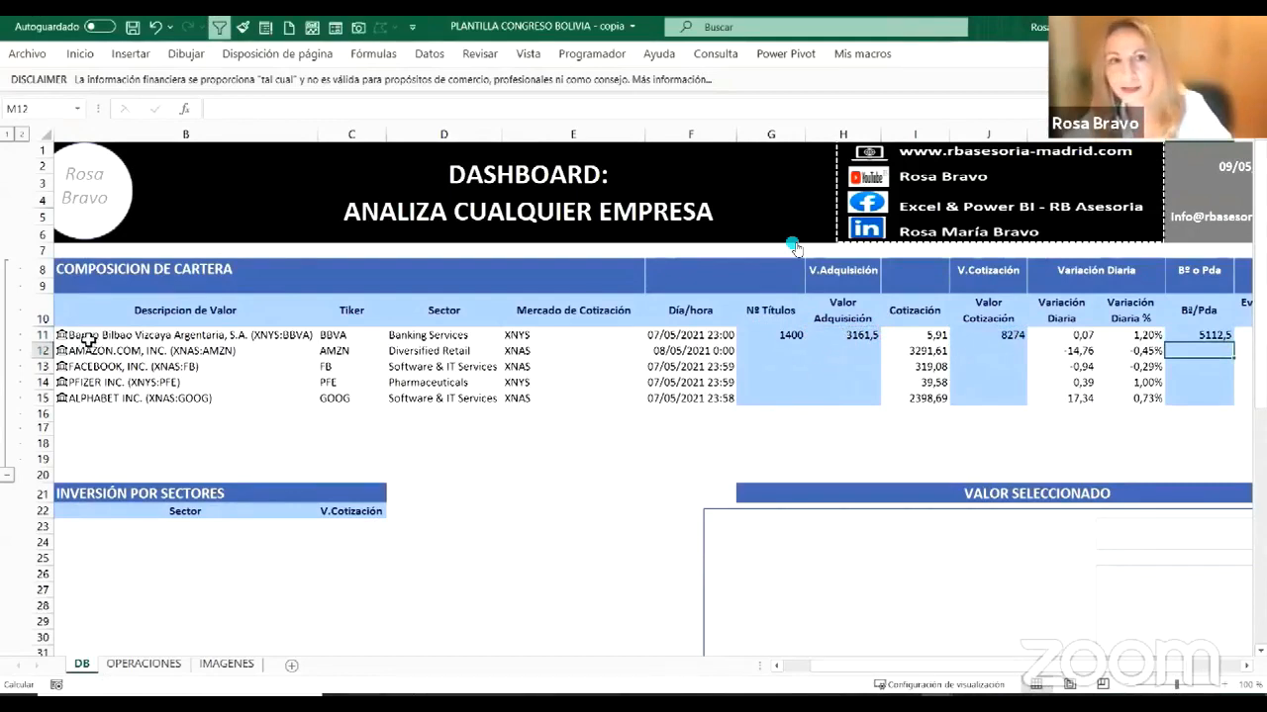
Step: Fill the Nº Títulos and Valor Adquisición formulas in G11:H11 down to row 15
left_click(45, 336)
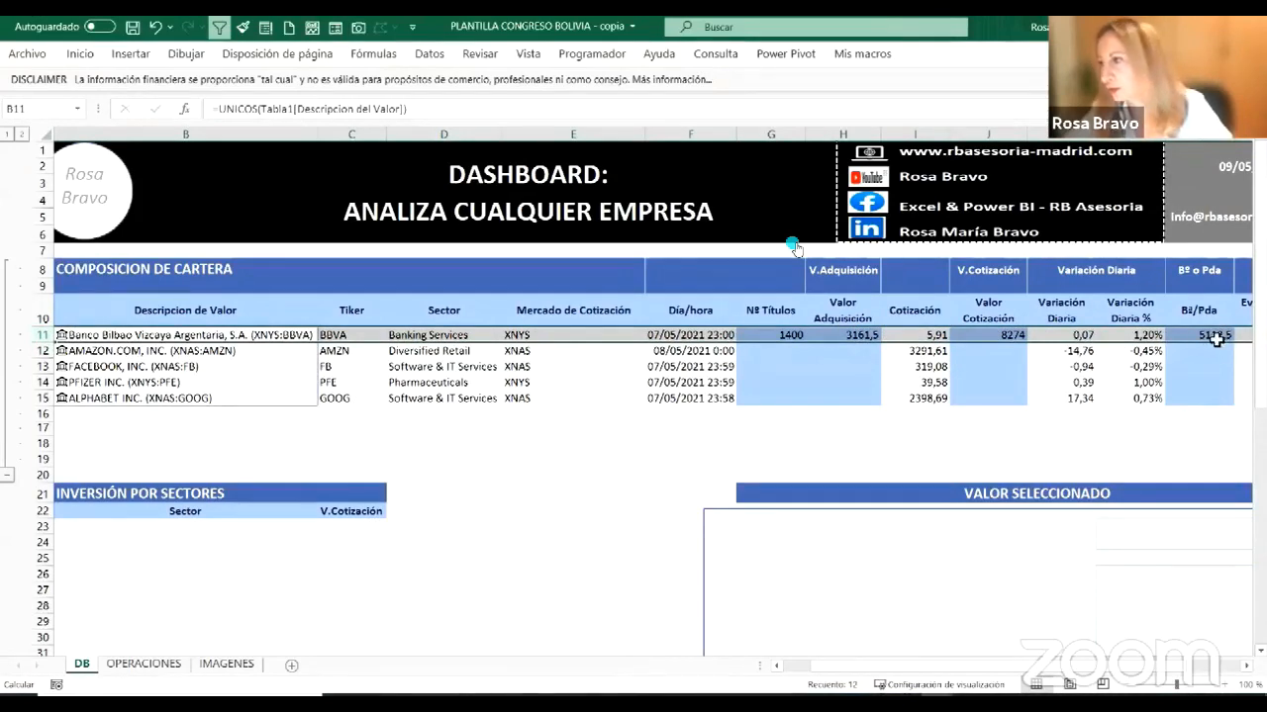
left_click(782, 334)
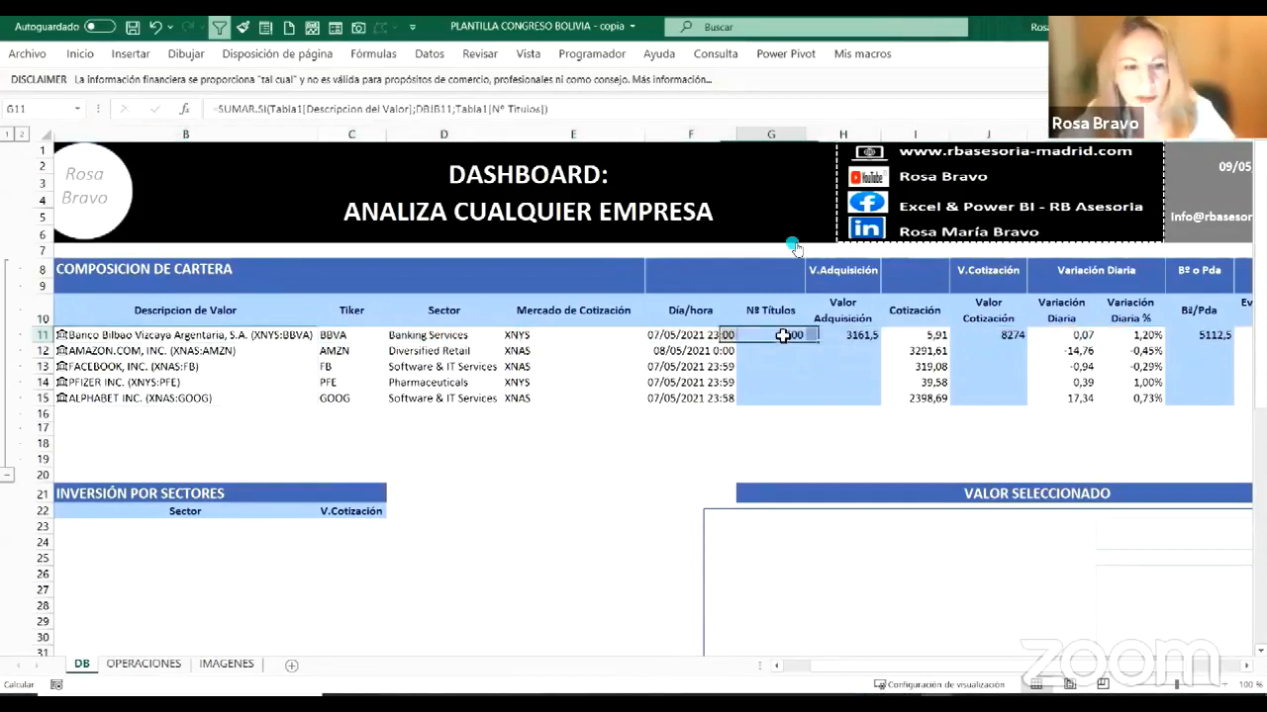
left_click(875, 343, "shift")
double_click(881, 346)
Step: Fill the Valor Cotización formula in J11 down to row 15
left_click(1001, 336)
left_click(1030, 352)
left_click(1022, 351)
left_click(1011, 334)
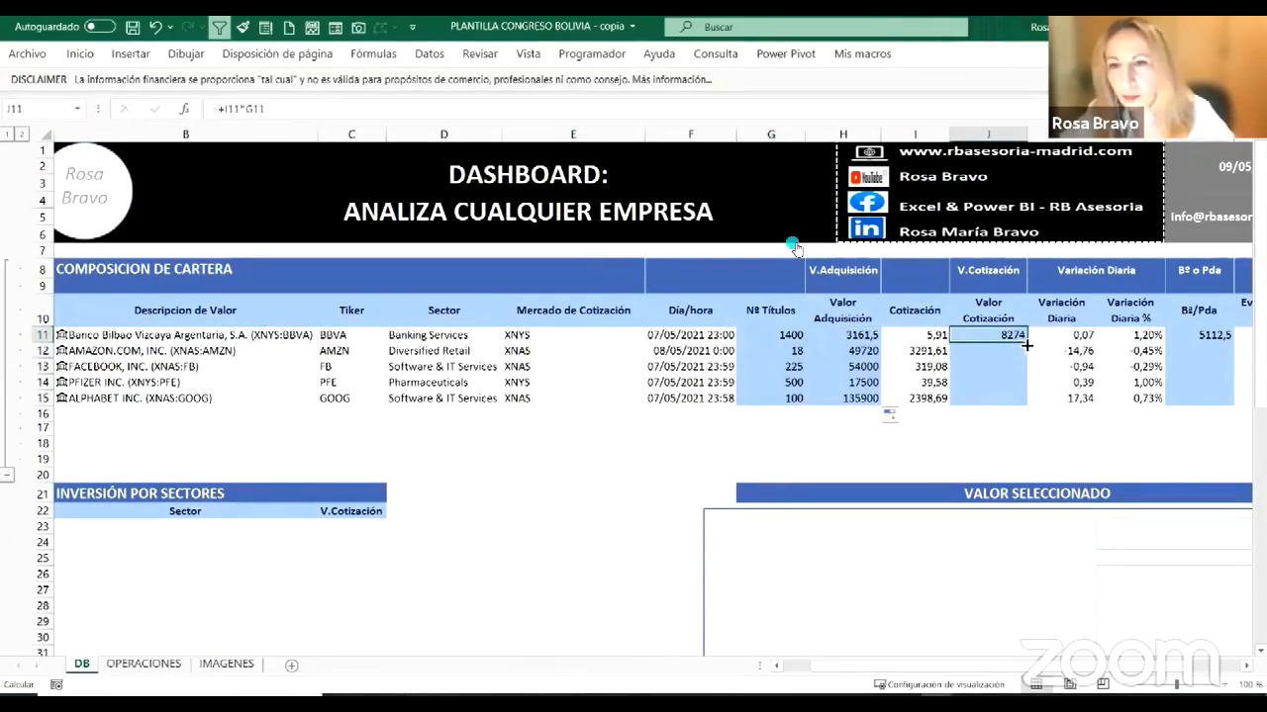
double_click(1028, 342)
Step: Fill the Bº/Pda formula in M11 down to row 15 and return to the DB sheet after checking OPERACIONES
left_click(1218, 336)
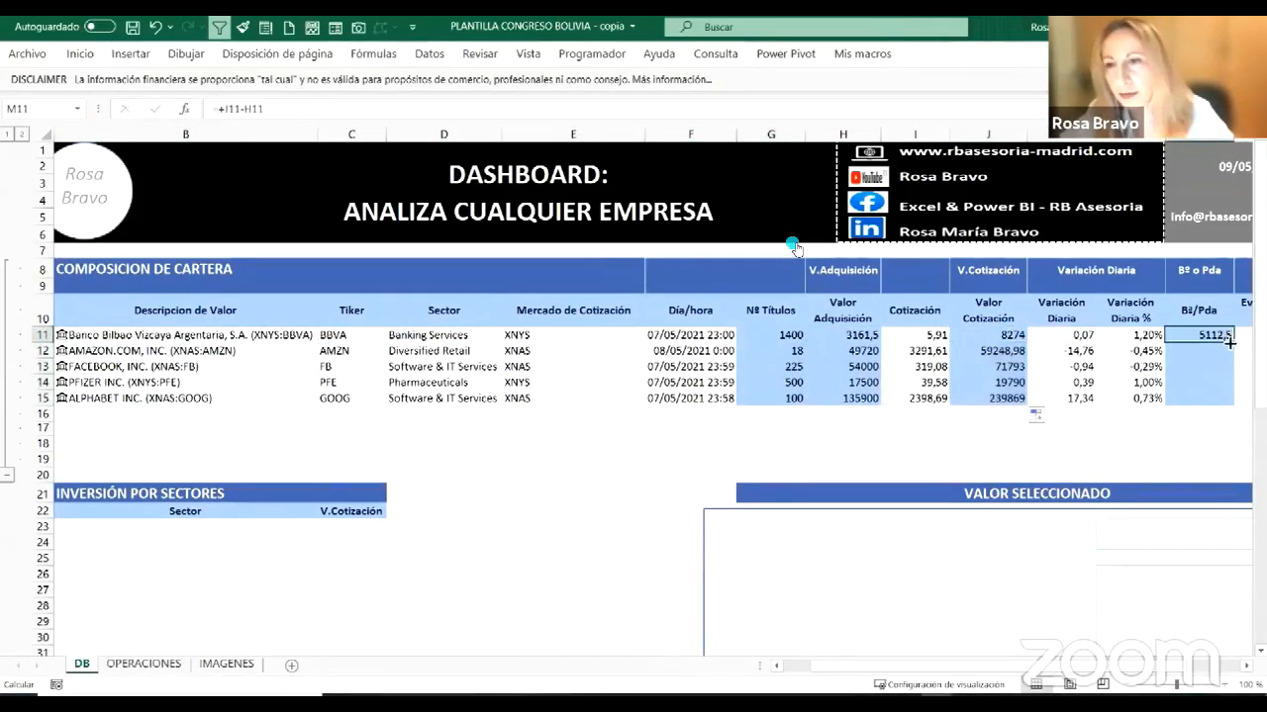
double_click(1229, 341)
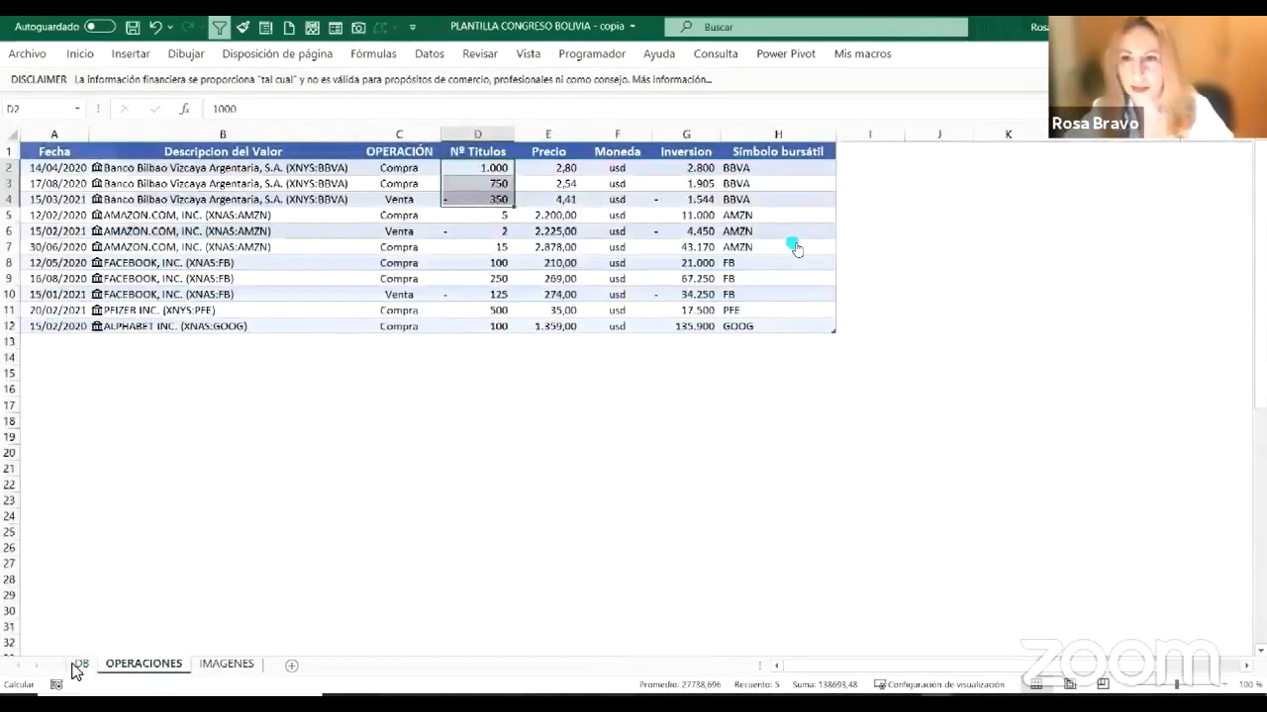
left_click(77, 669)
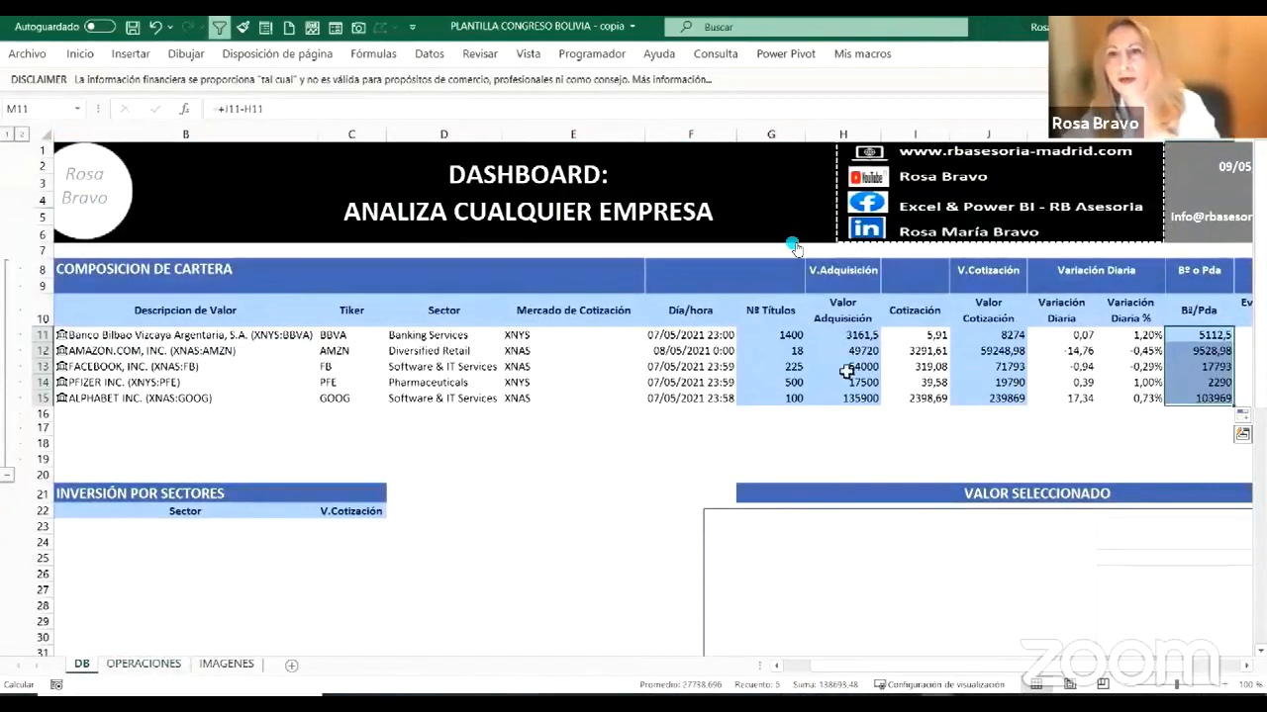
Step: Total the acquisition values in H9 under V.Adquisición with =SUMA(H11:H15)
left_click(858, 286)
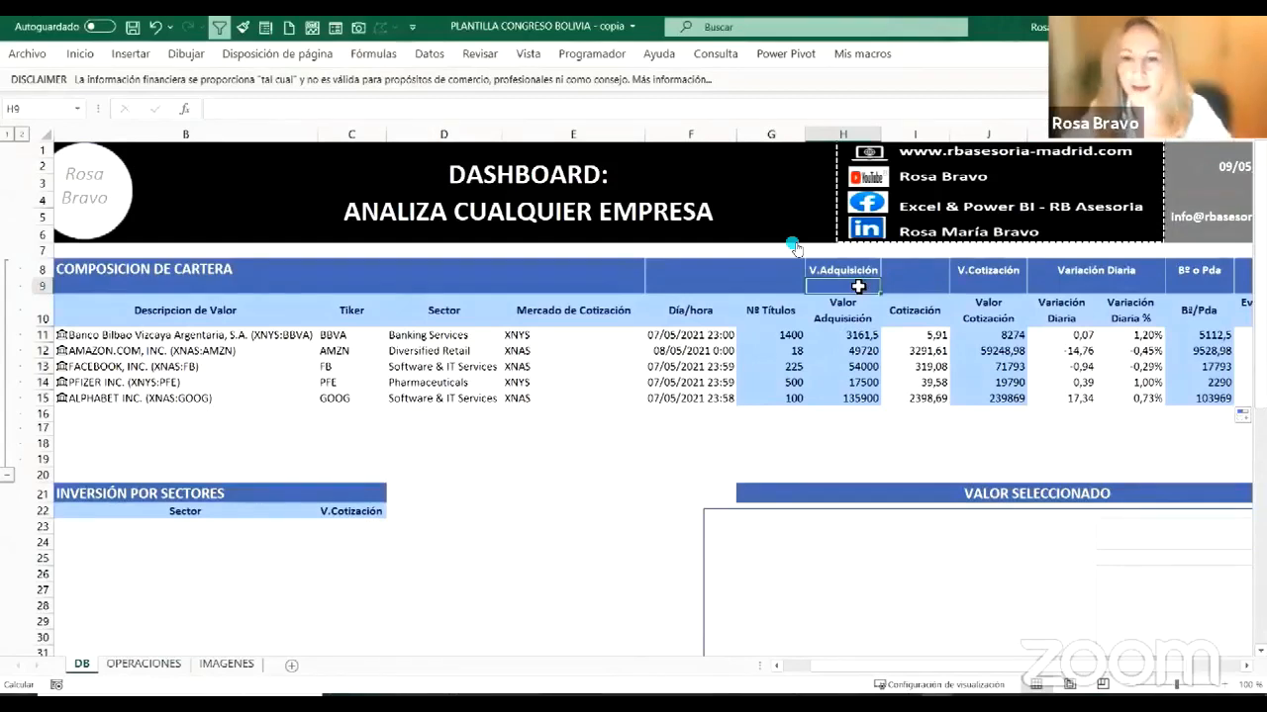
type("=SUMA")
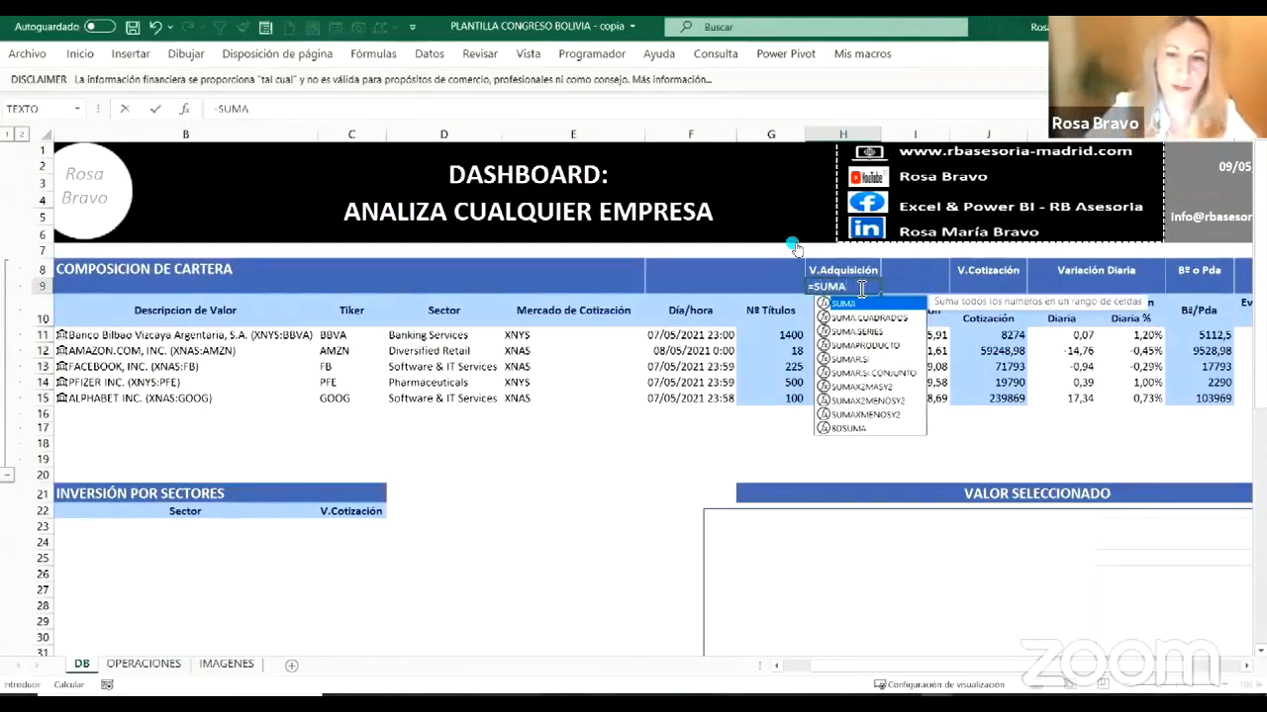
type("(")
left_click_drag(841, 335, 836, 406)
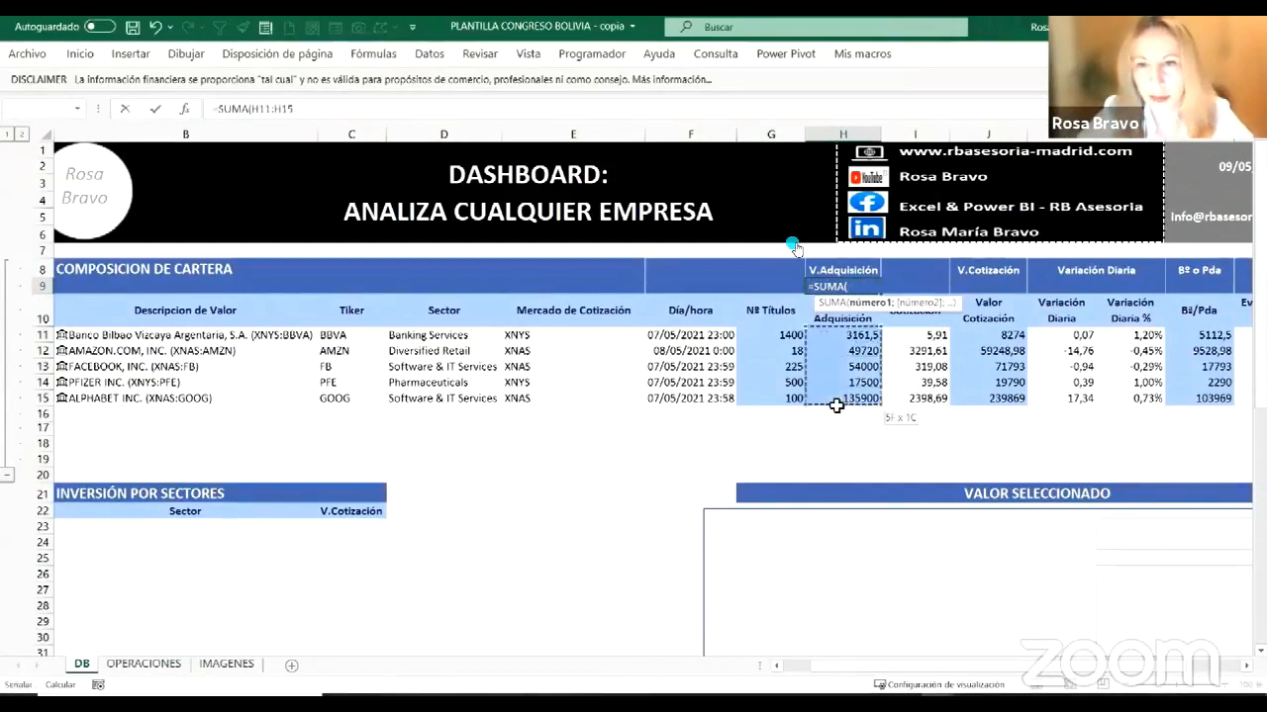
key("Return")
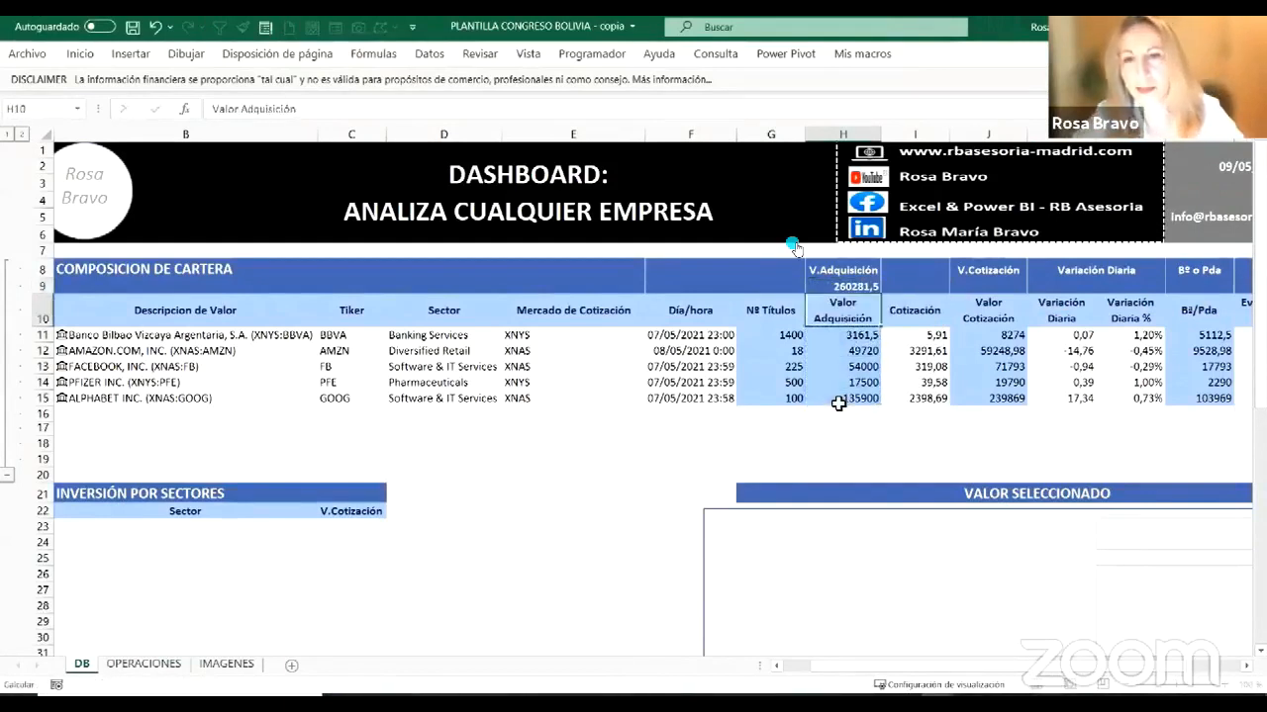
Step: Copy the total formula from H9 to J9 to sum the V.Cotización column
left_click(821, 286)
key("ctrl+c")
left_click(1017, 289)
key("ctrl+v")
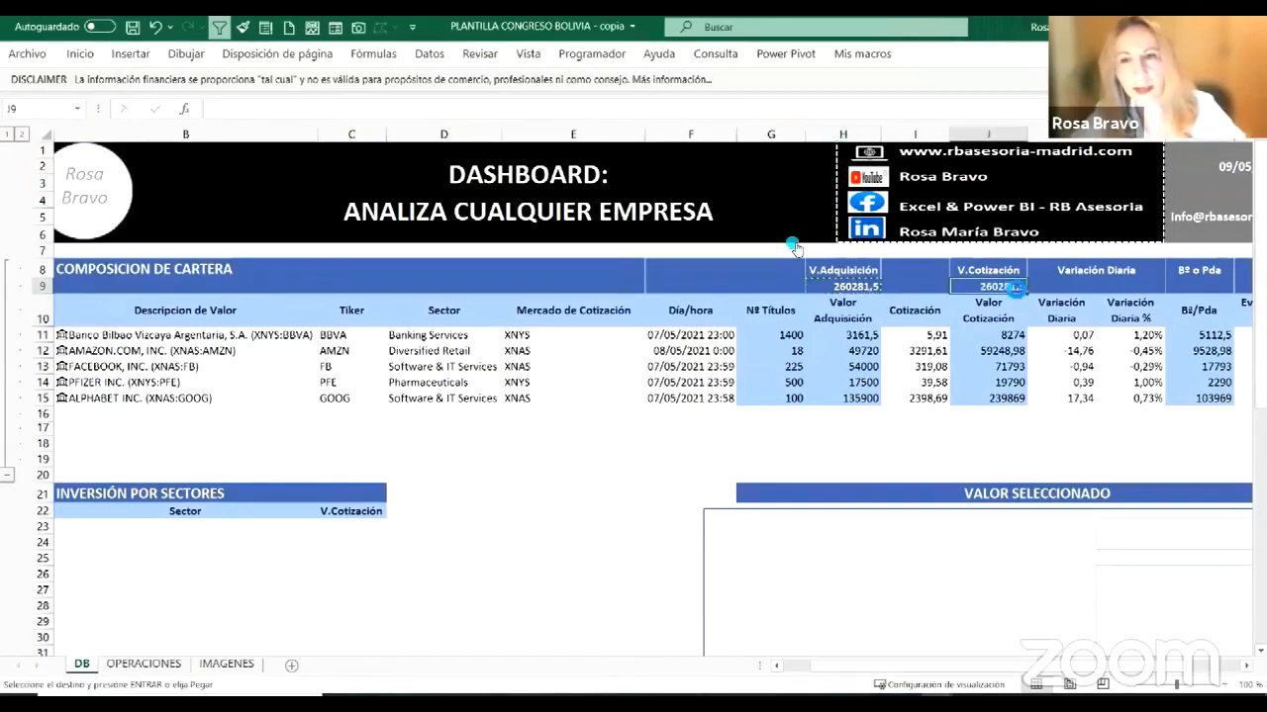
key("Escape")
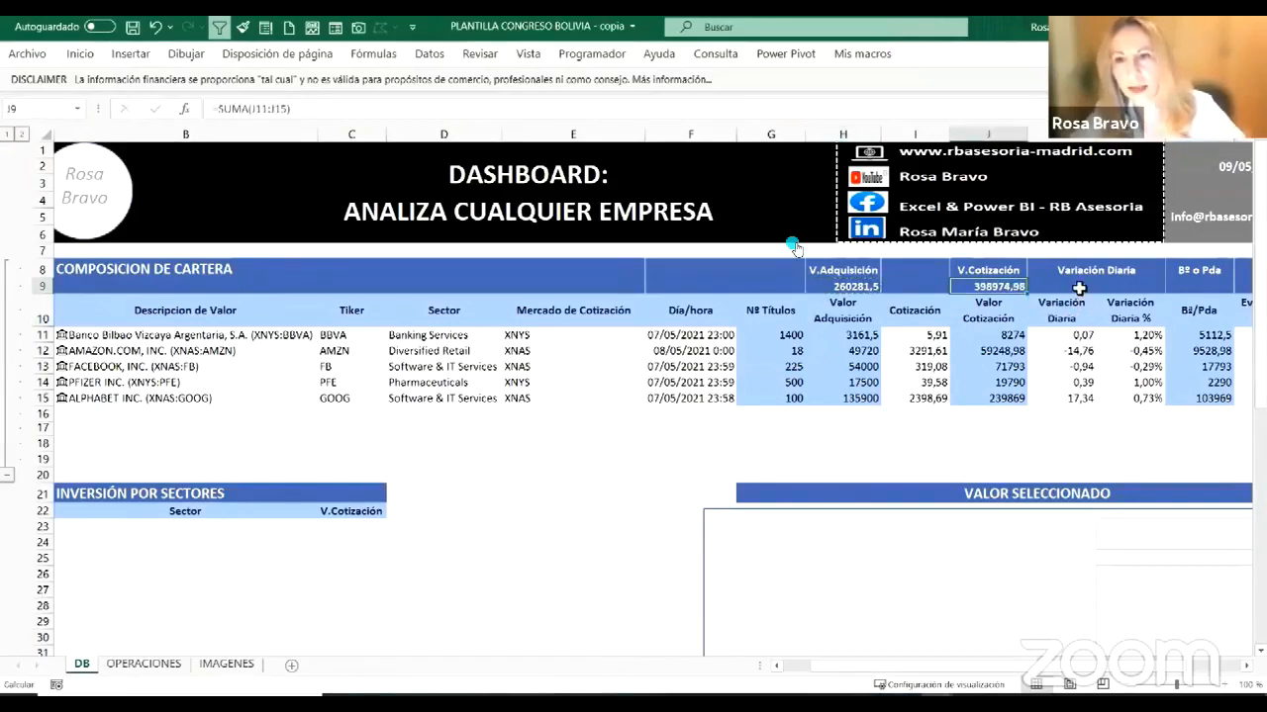
Step: Total the daily variation in K9 with =SUMA(K11#), covering the spilled range K11:K15
left_click(1078, 288)
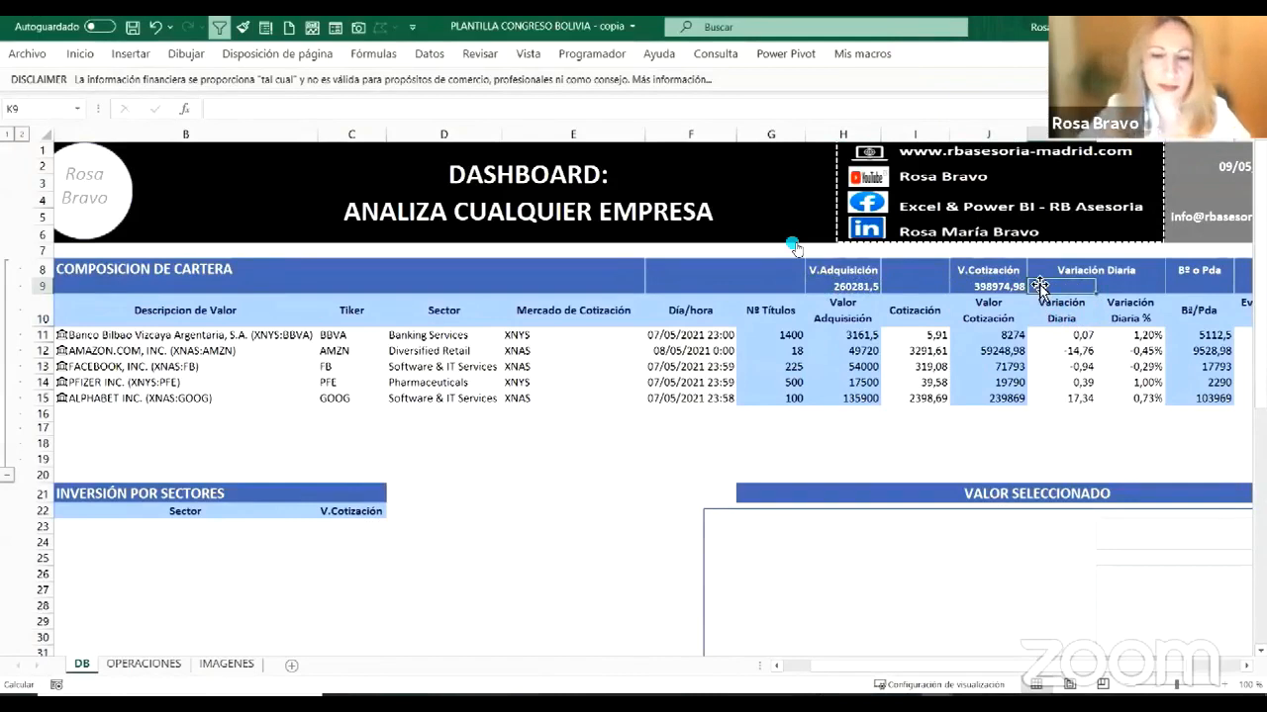
type("=SUMA(")
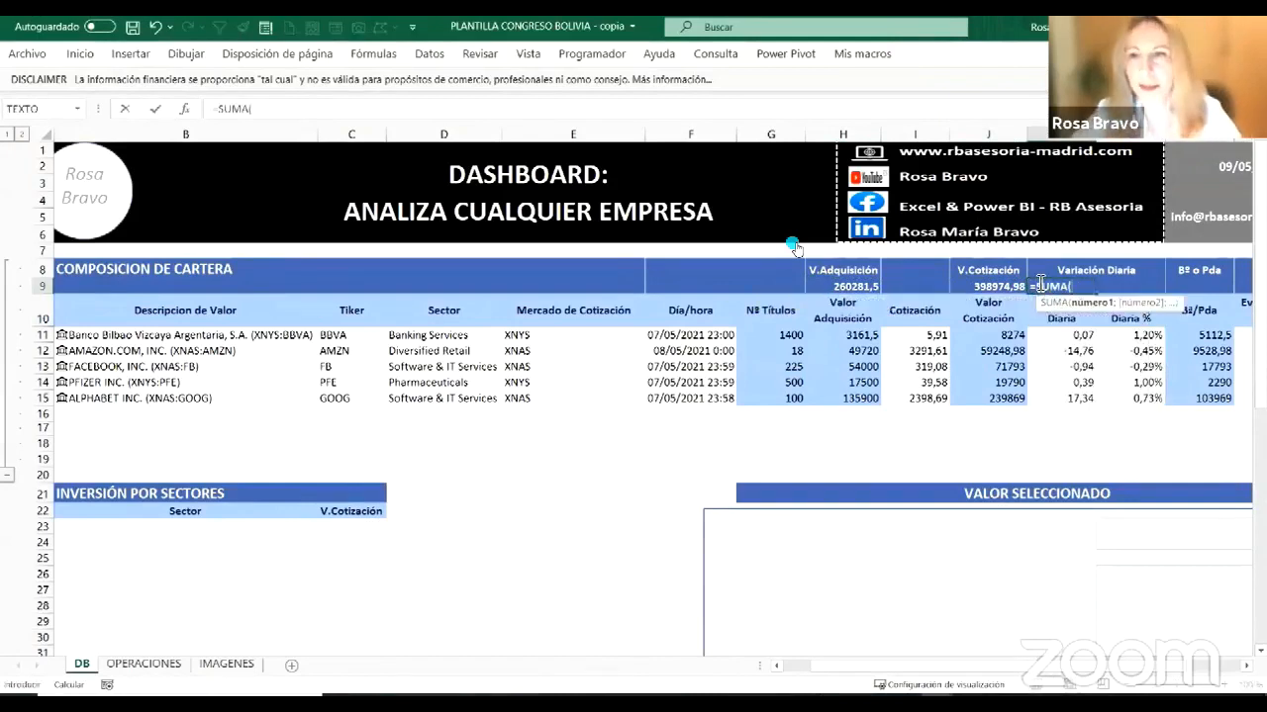
left_click_drag(1061, 338, 1063, 386)
left_click_drag(1061, 338, 1076, 414)
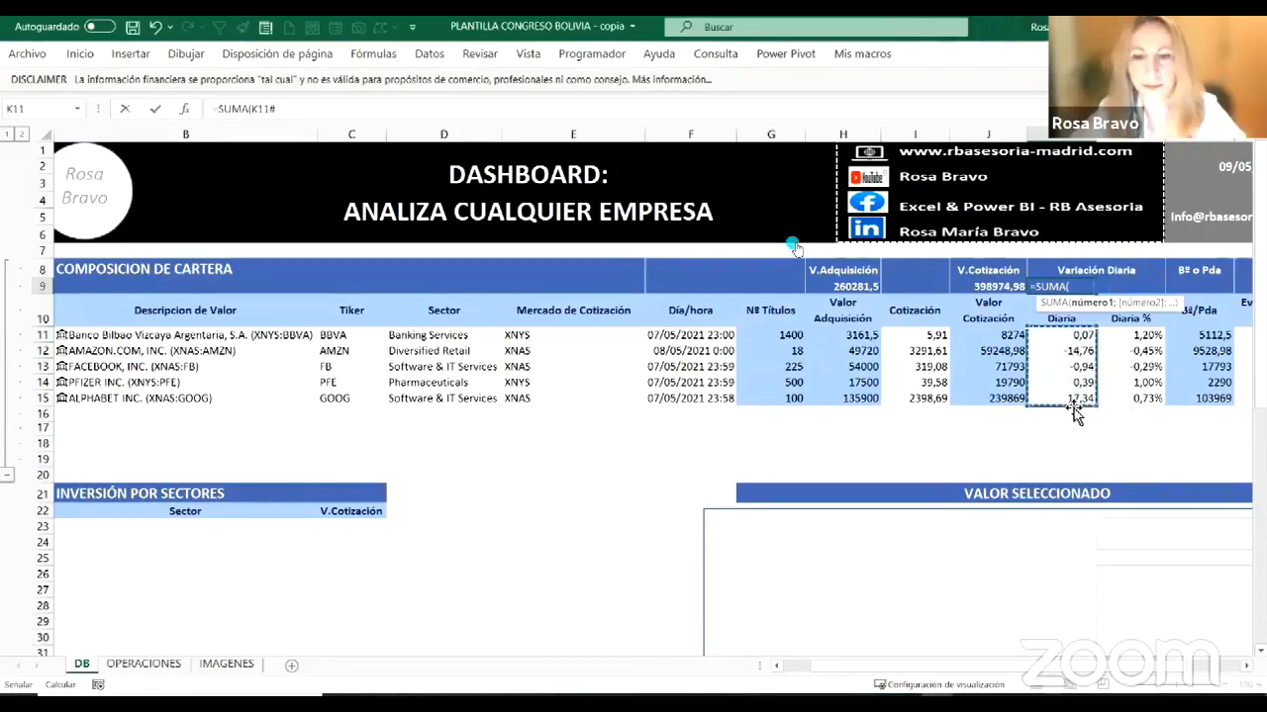
key("Return")
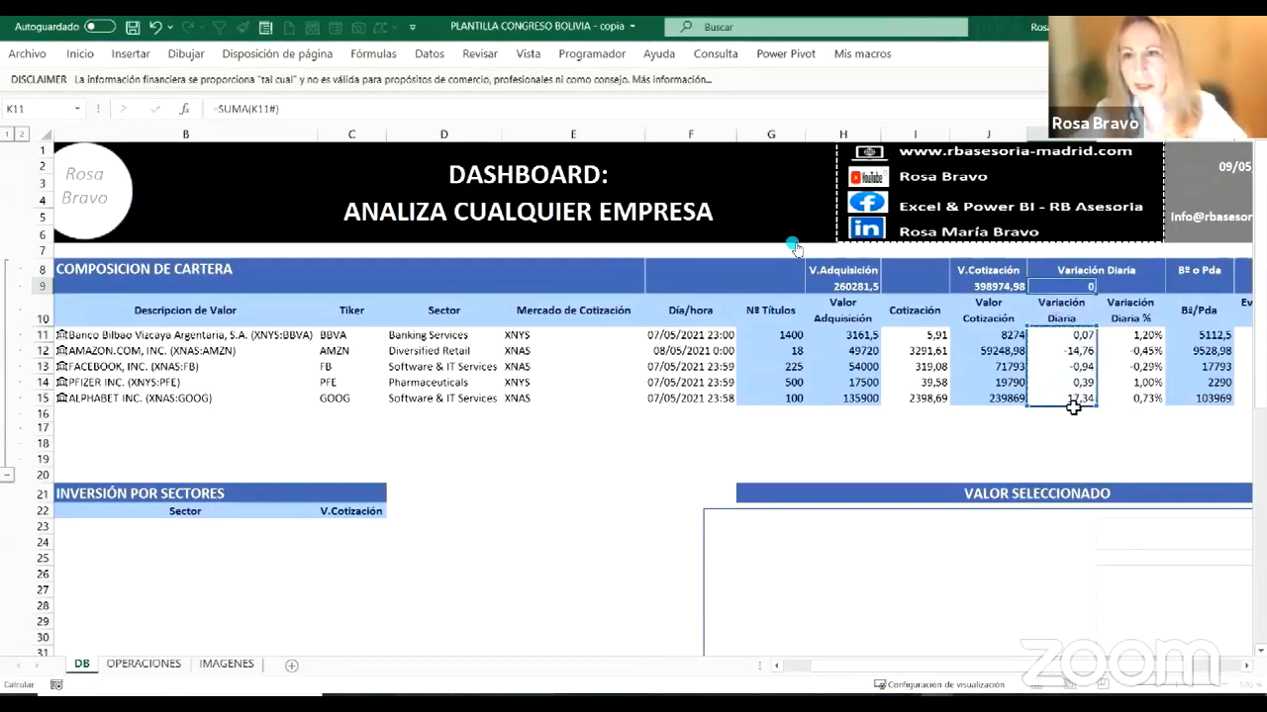
Step: Copy the total formula from H9 to M9 under Bº o Pda and check it against the sum of M11:M15
left_click(1190, 288)
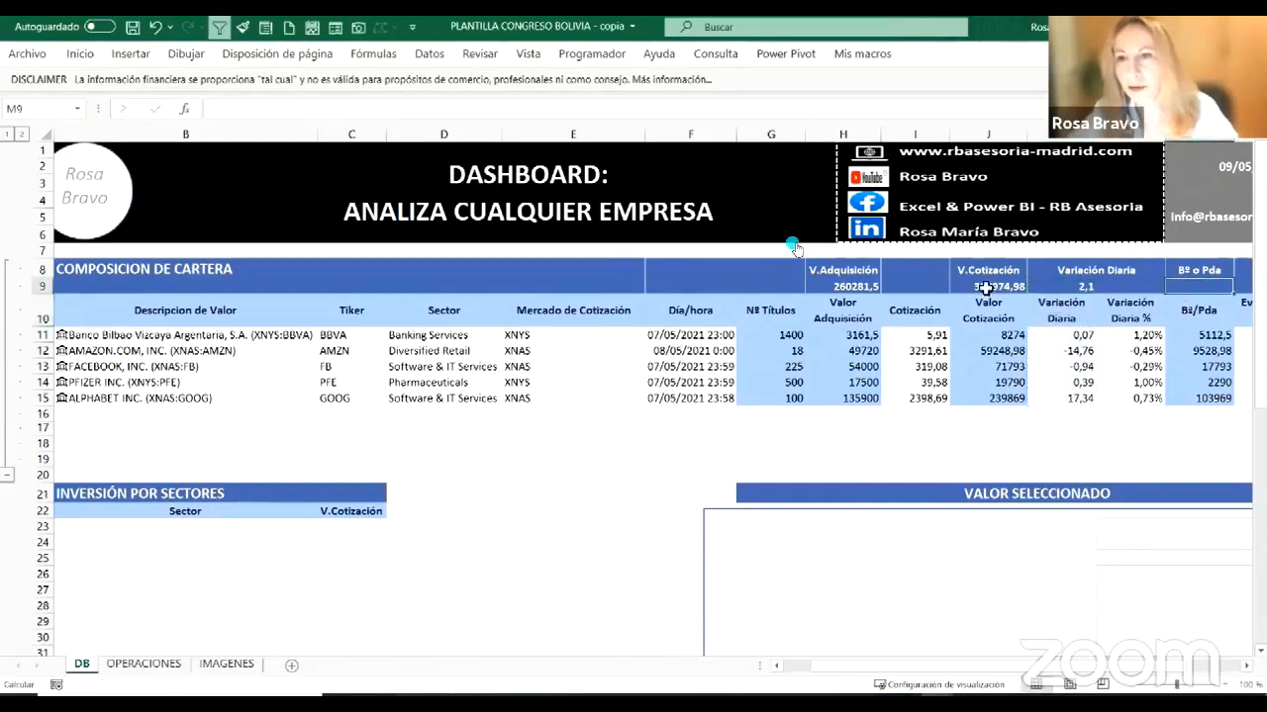
left_click(868, 288)
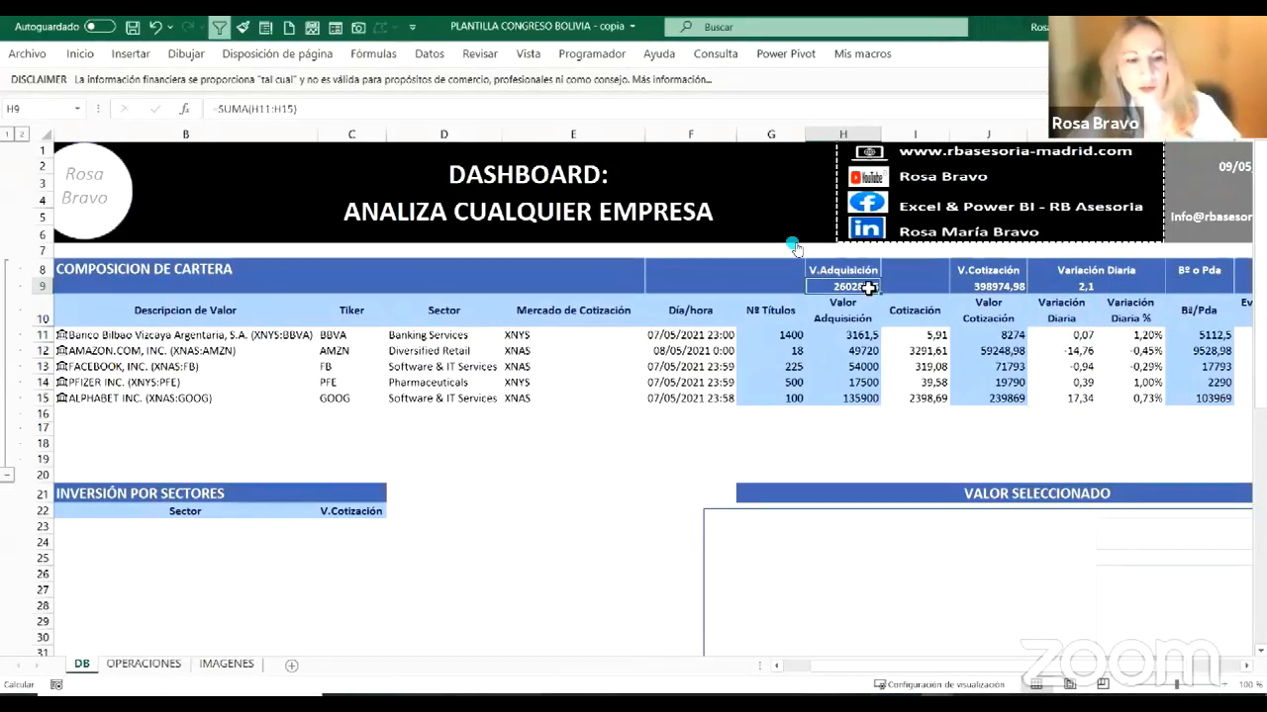
key("ctrl+c")
left_click(1197, 288)
key("ctrl+v")
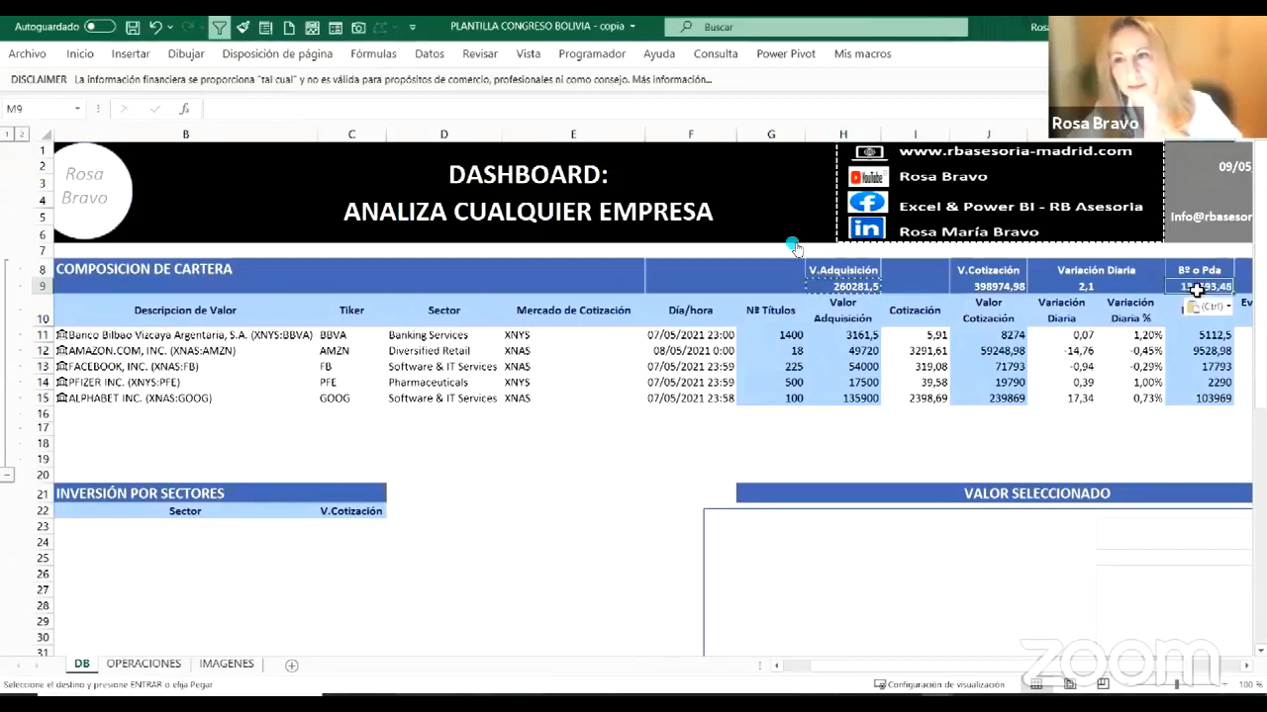
key("Escape")
left_click_drag(1187, 340, 1191, 398)
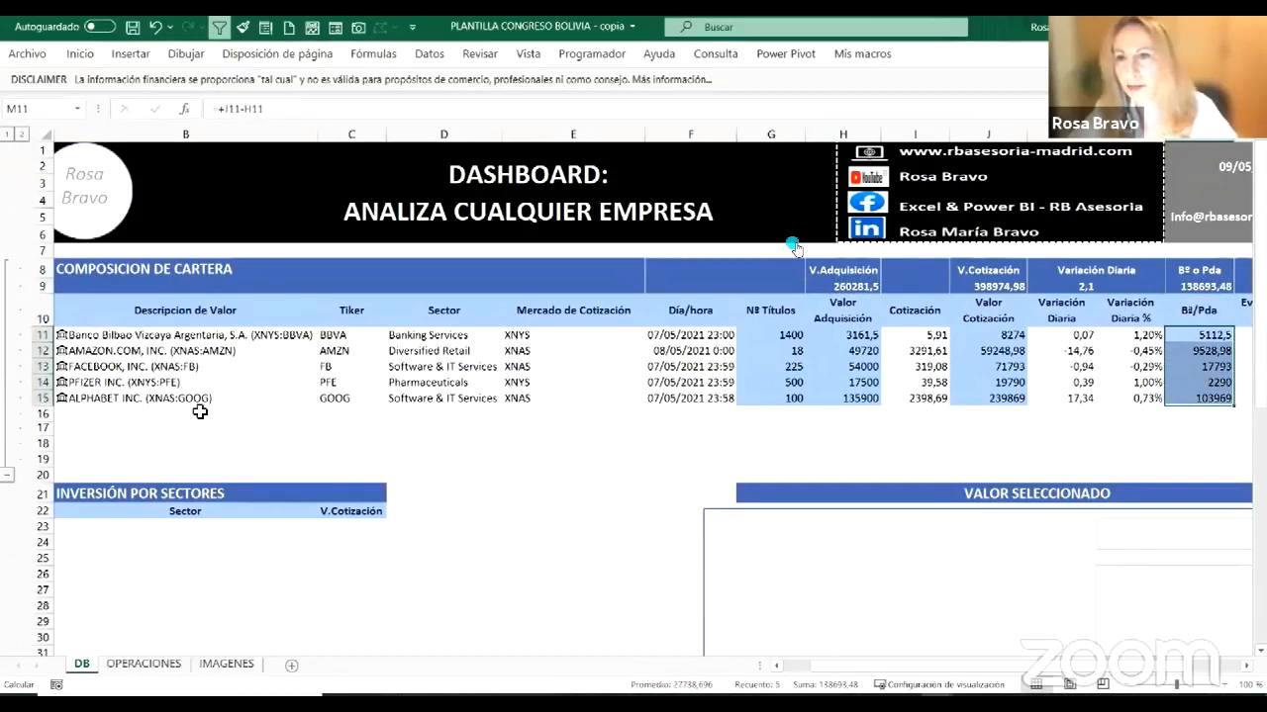
Step: Multiply the Variación Diaria formula in K11 by the number of shares, making it =+B11#.Cambio*G11
left_click(1049, 335)
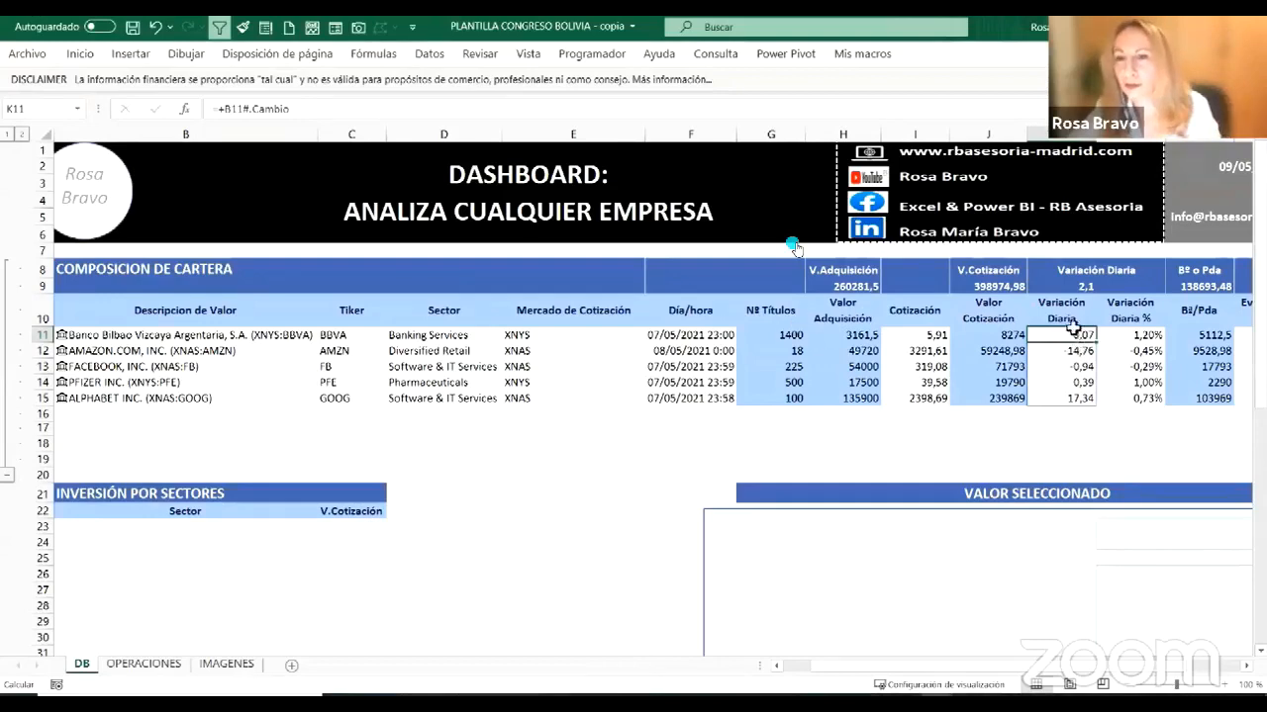
left_click(307, 110)
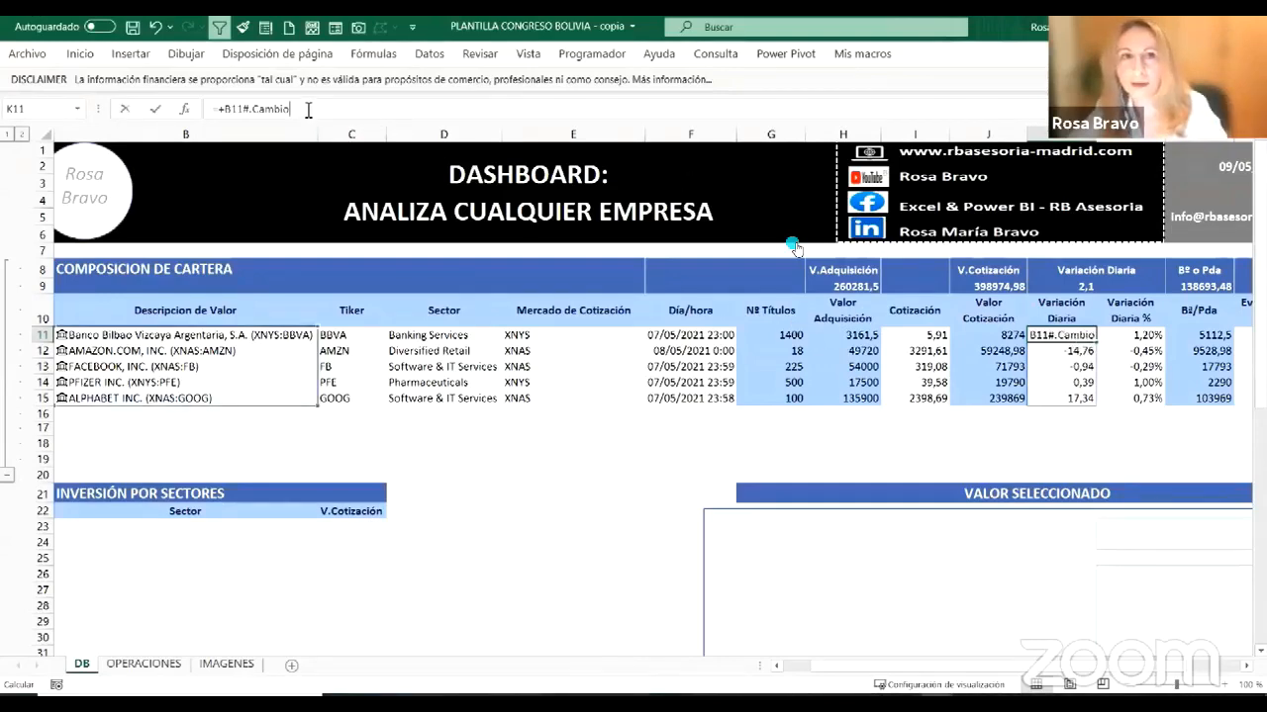
type("*")
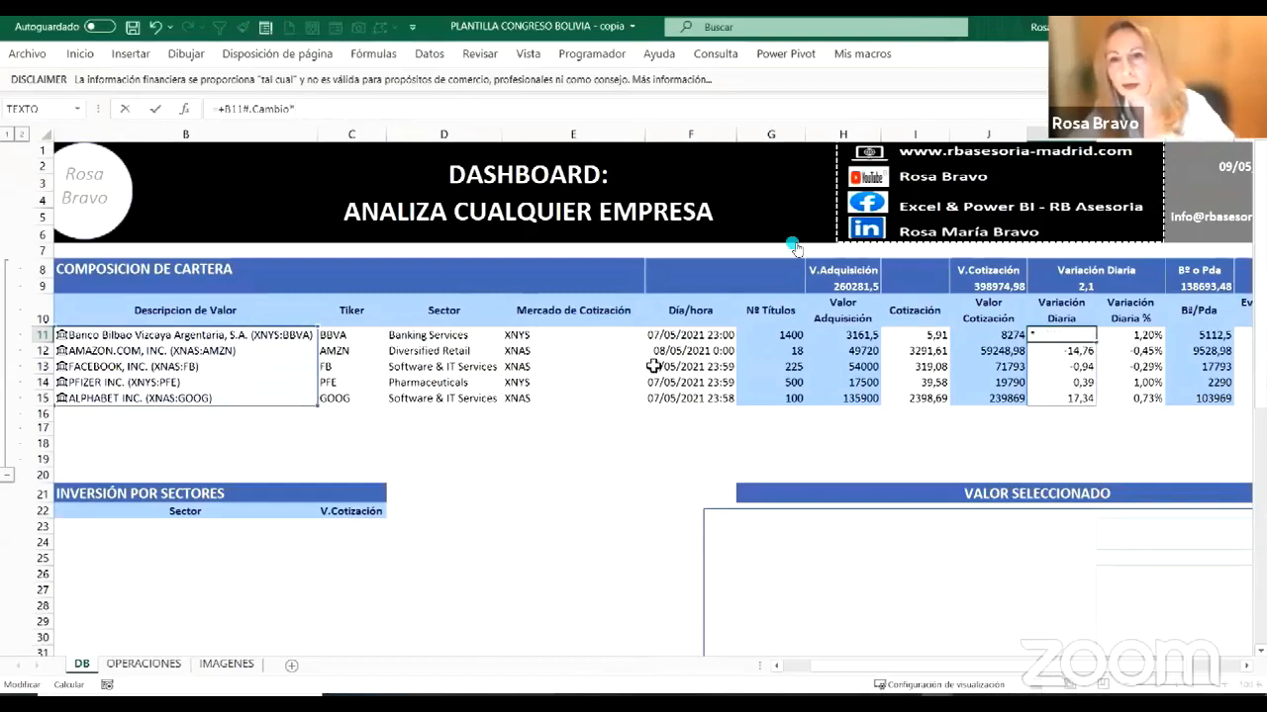
left_click(753, 336)
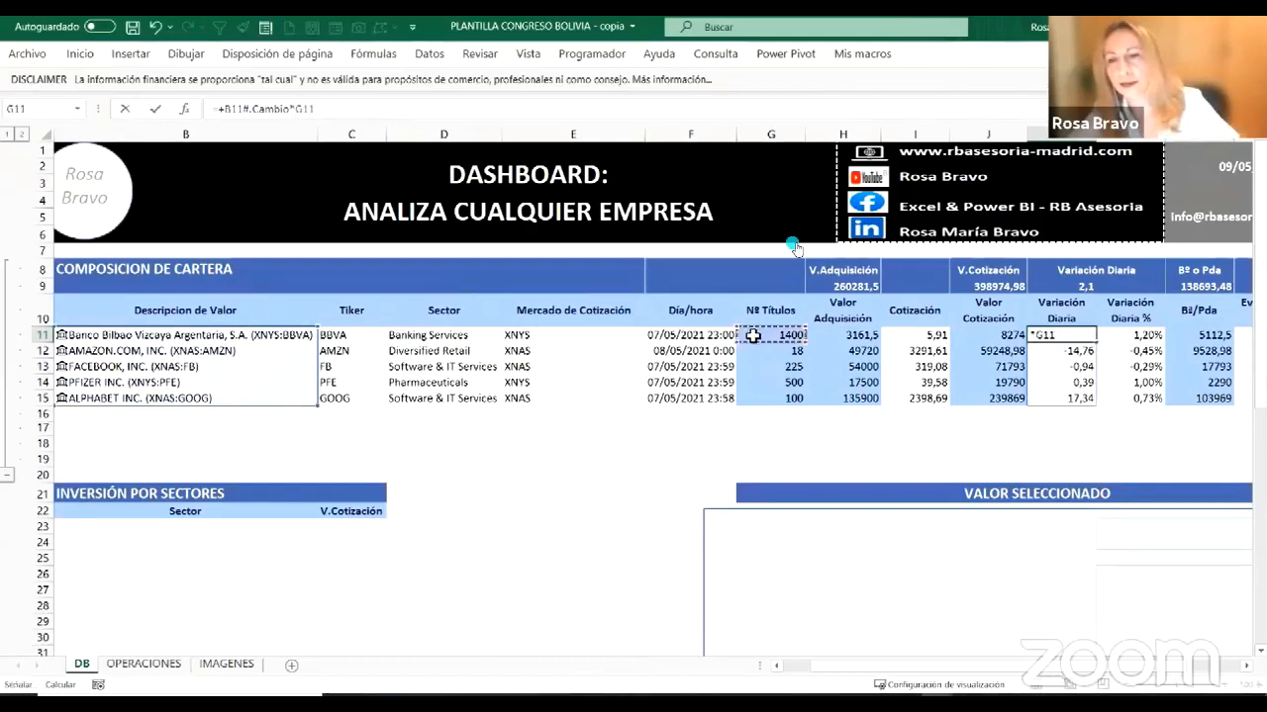
key("Return")
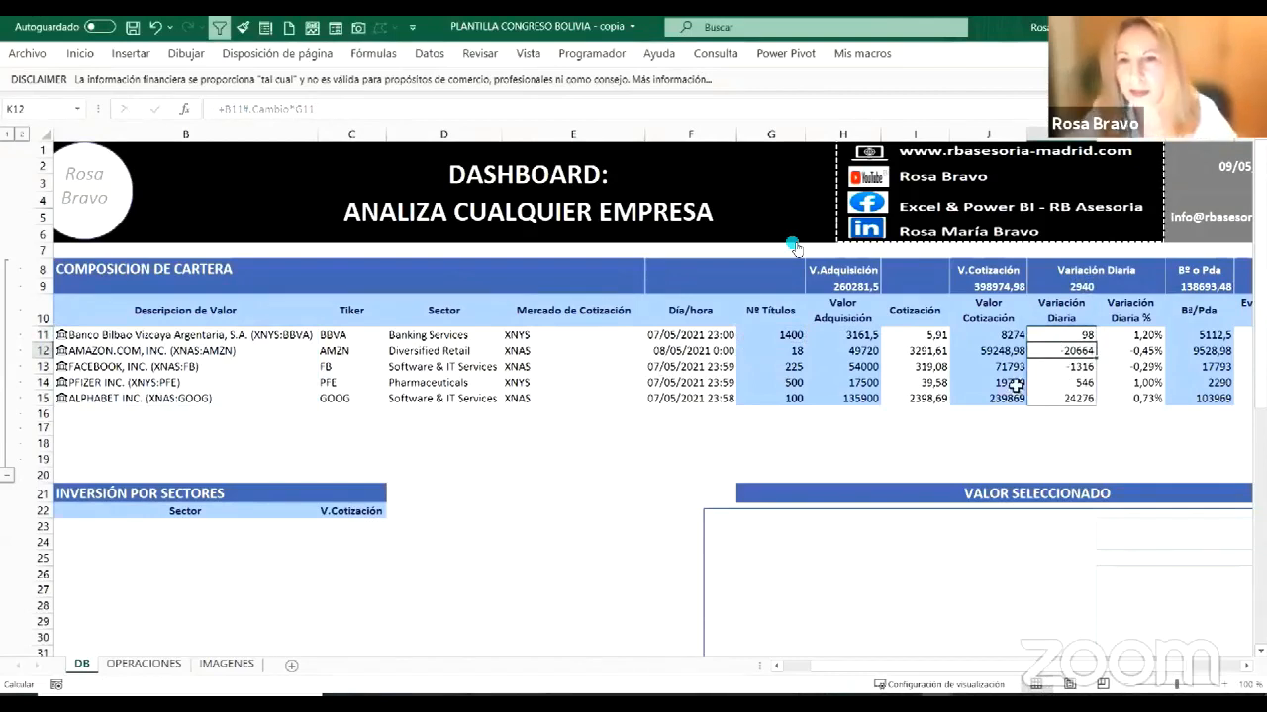
Step: Review the portfolio totals in H9, J9, K9 and M9 and the Variación Diaria formulas in K11:K15
left_click(848, 285)
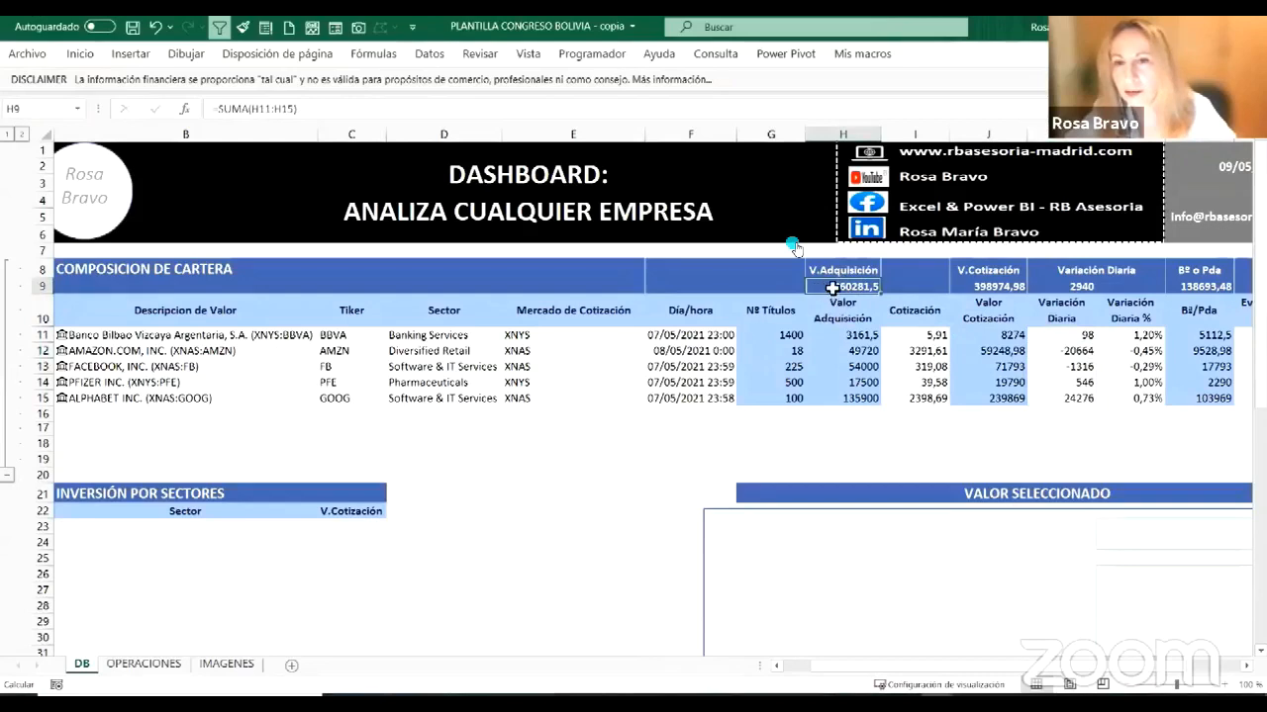
left_click(996, 288)
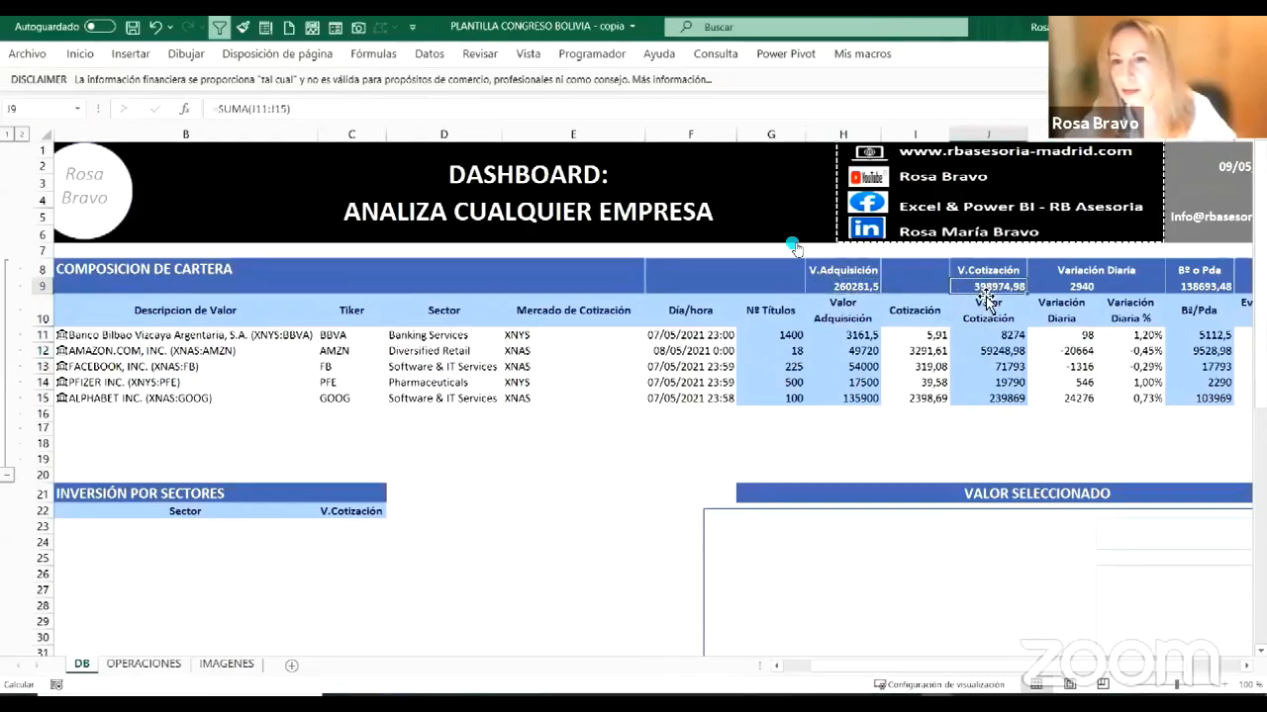
left_click(1074, 287)
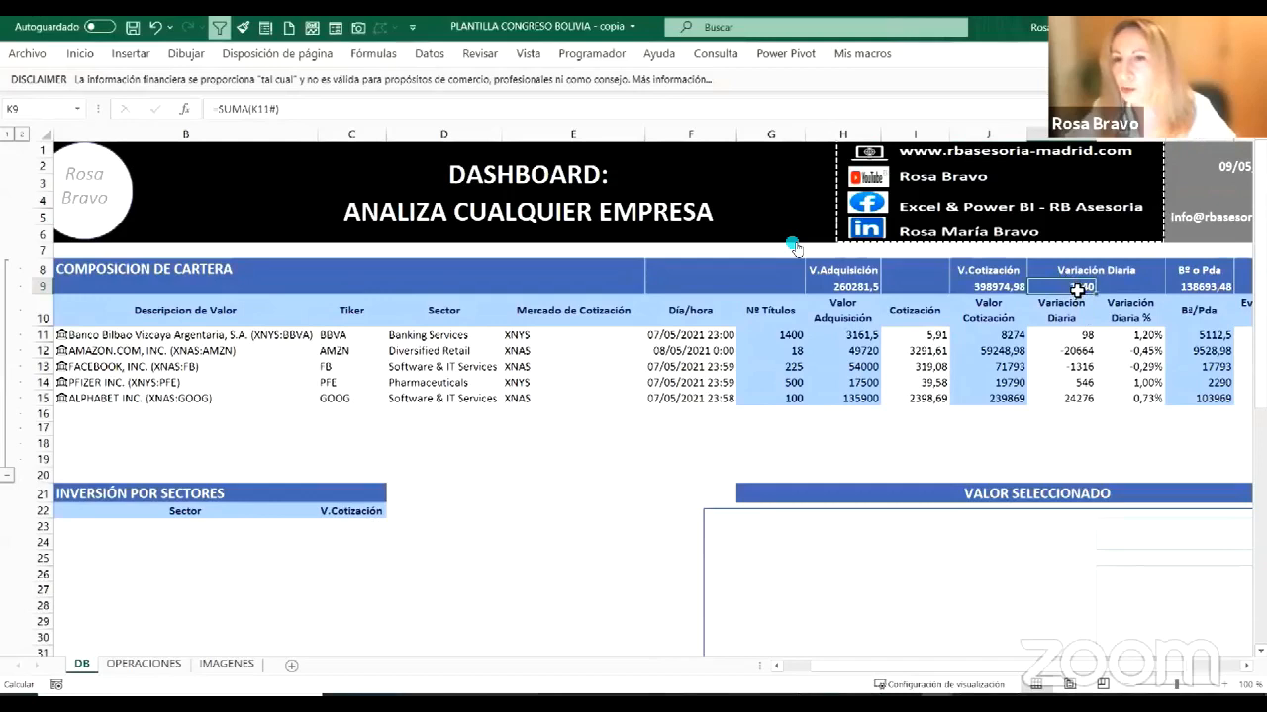
left_click(1196, 286)
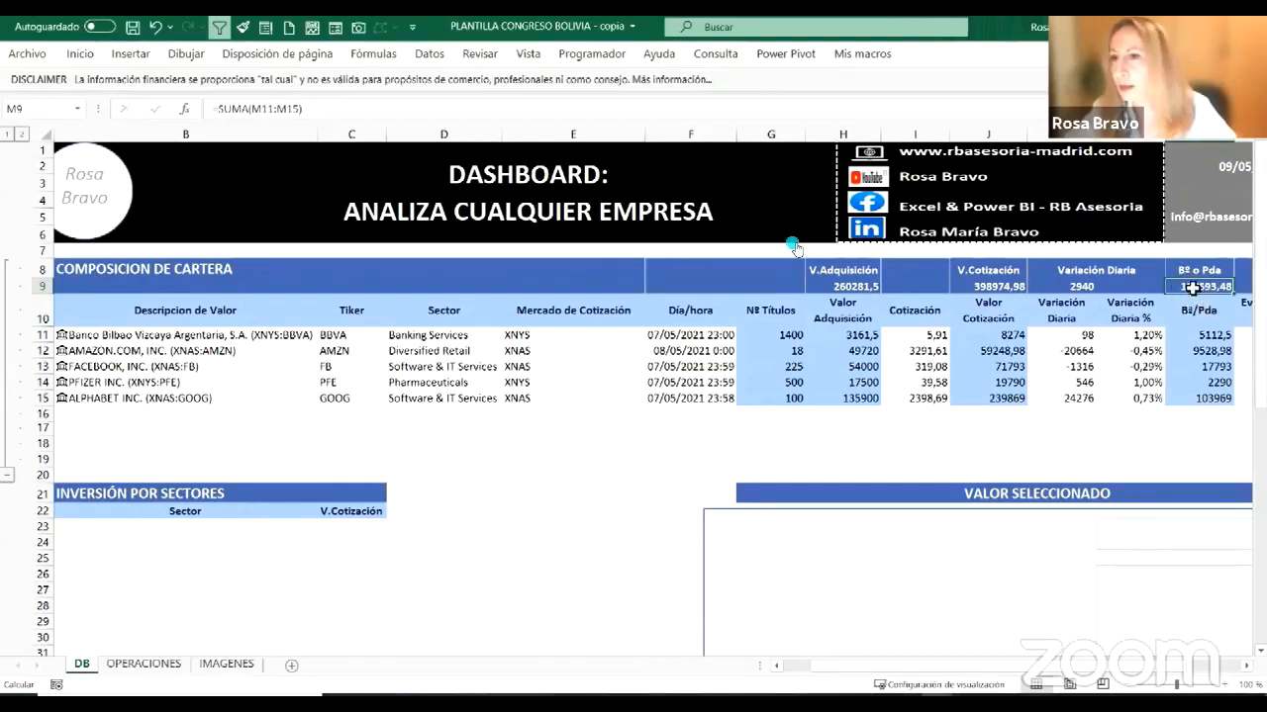
left_click(1062, 287)
left_click(1049, 337)
left_click(1050, 354)
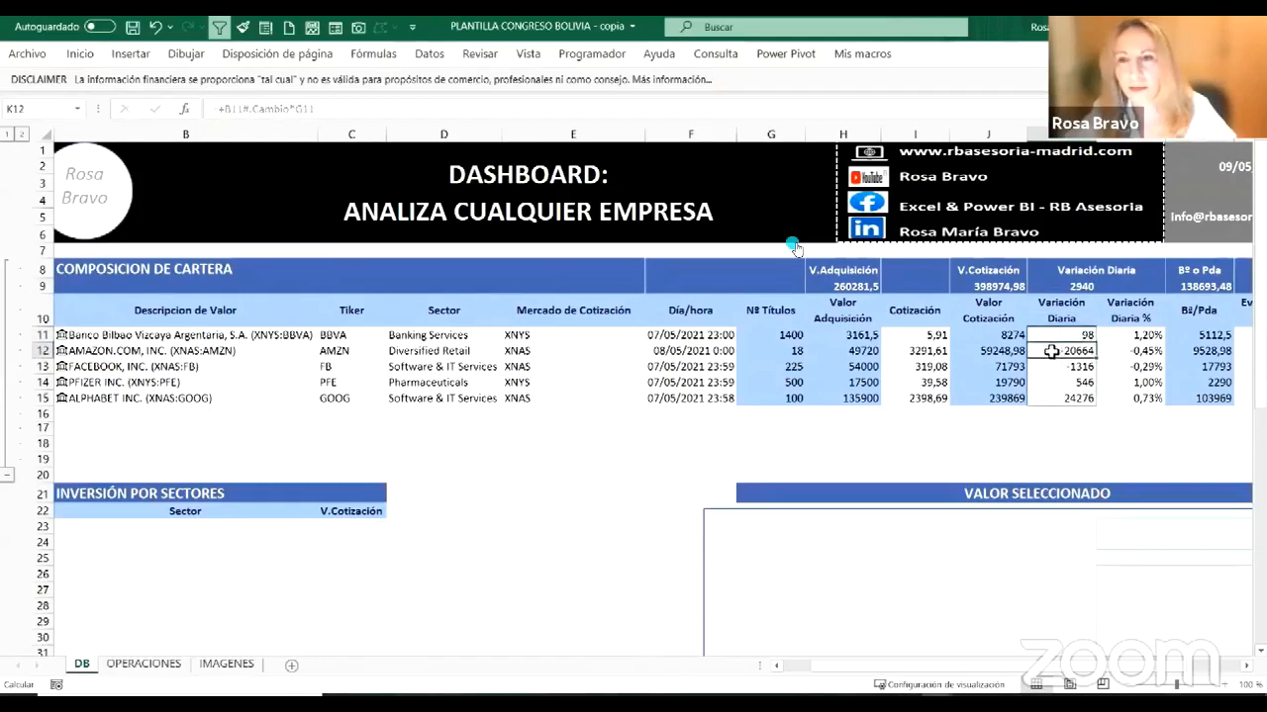
left_click(1049, 367)
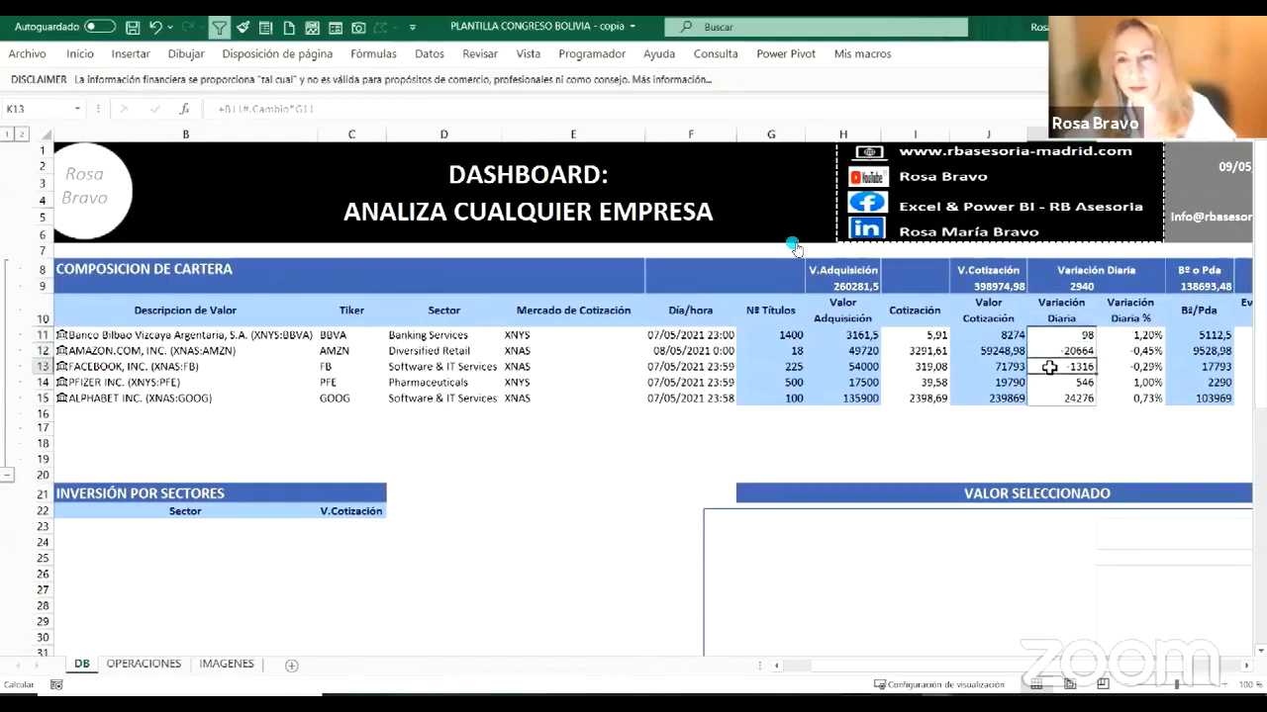
left_click(1051, 388)
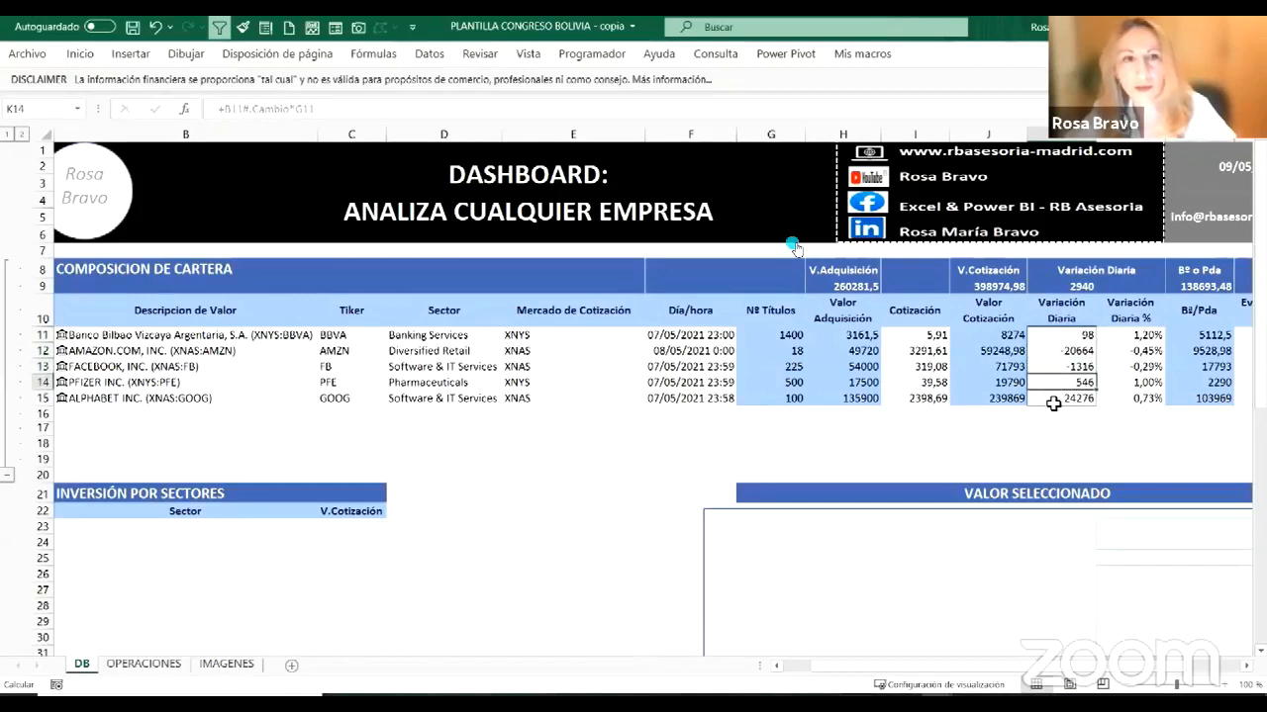
left_click(1052, 403)
left_click(1053, 337)
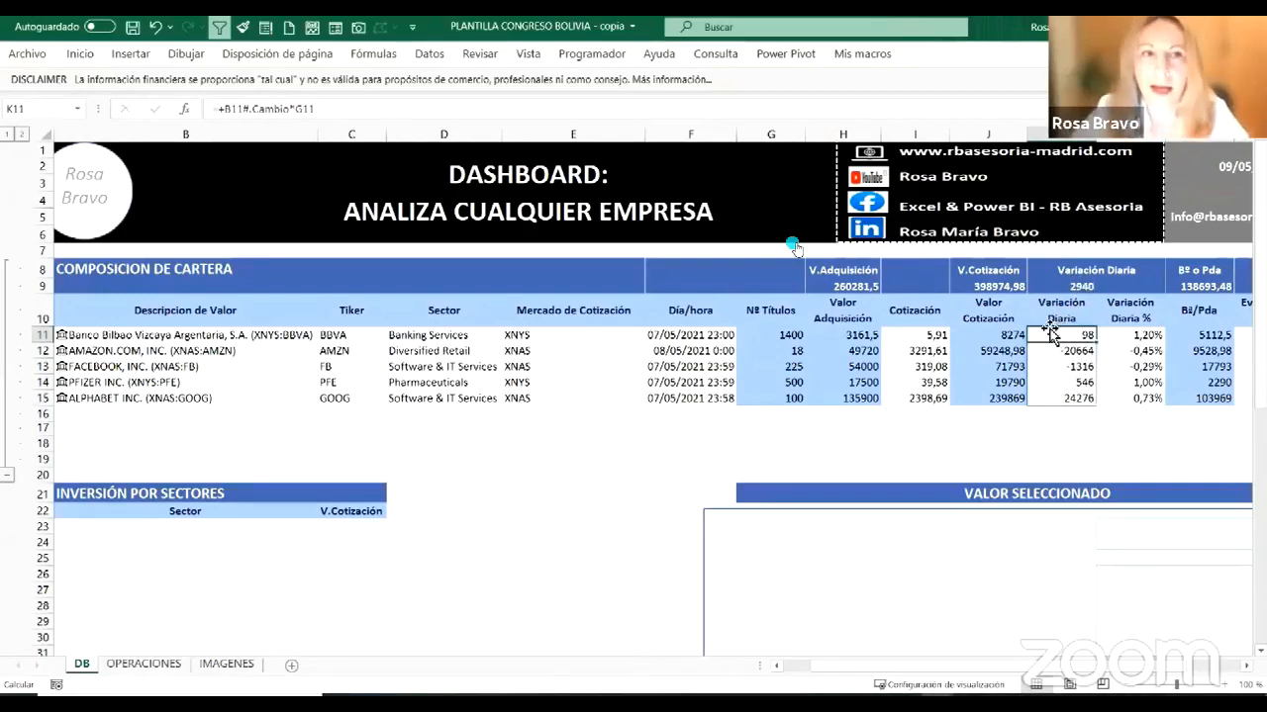
Step: Enter EUR/USD in F8 of the DB sheet and convert it to the Cotizaciones data type
left_click(661, 269)
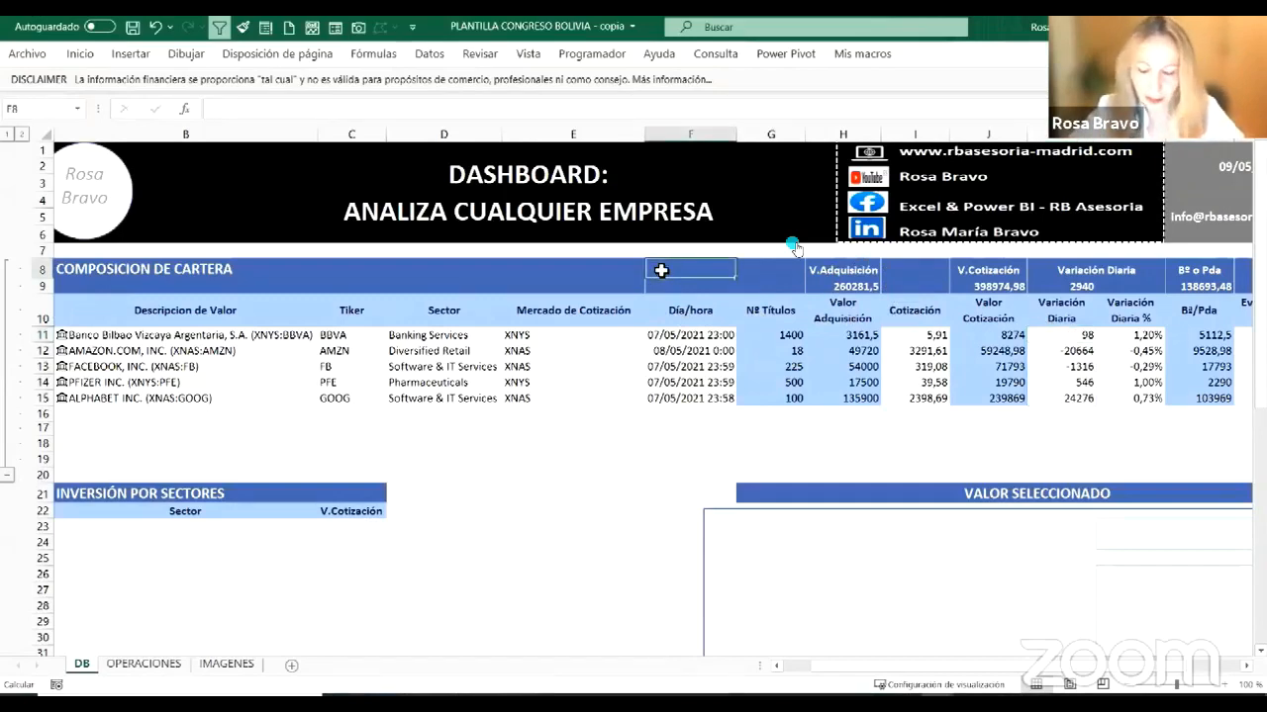
type("EUR/USD")
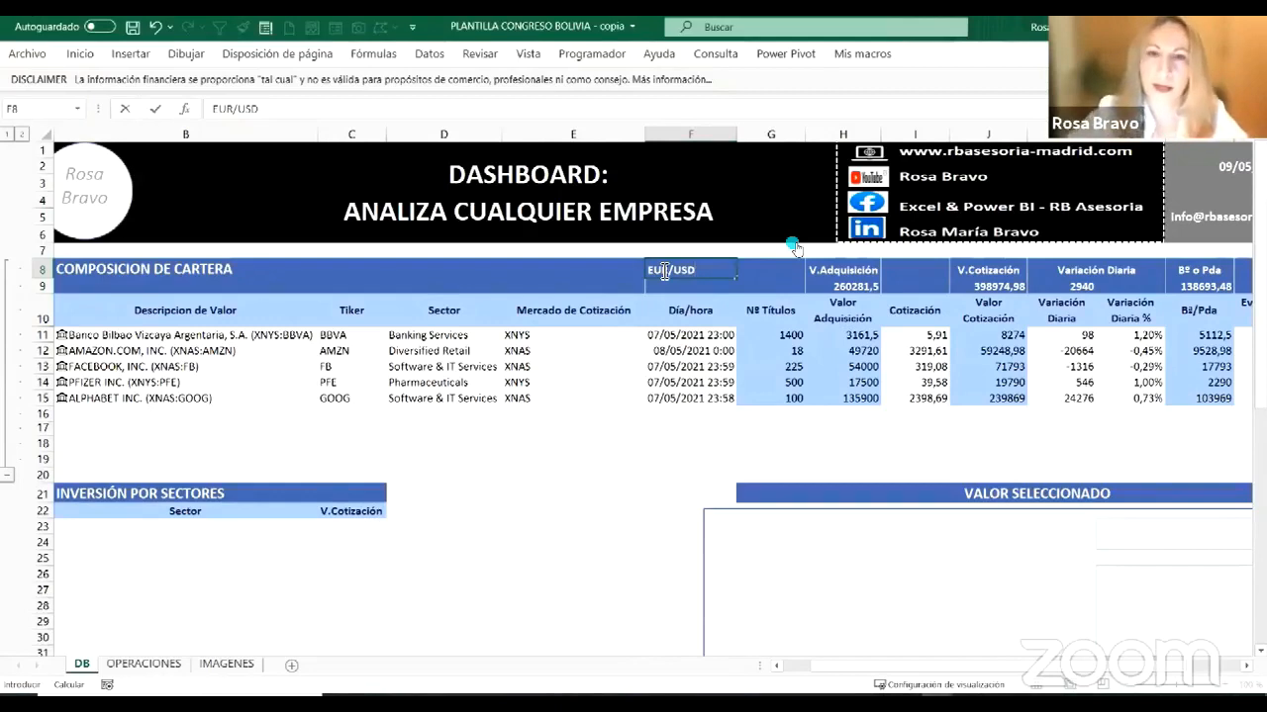
key("Return")
left_click(663, 272)
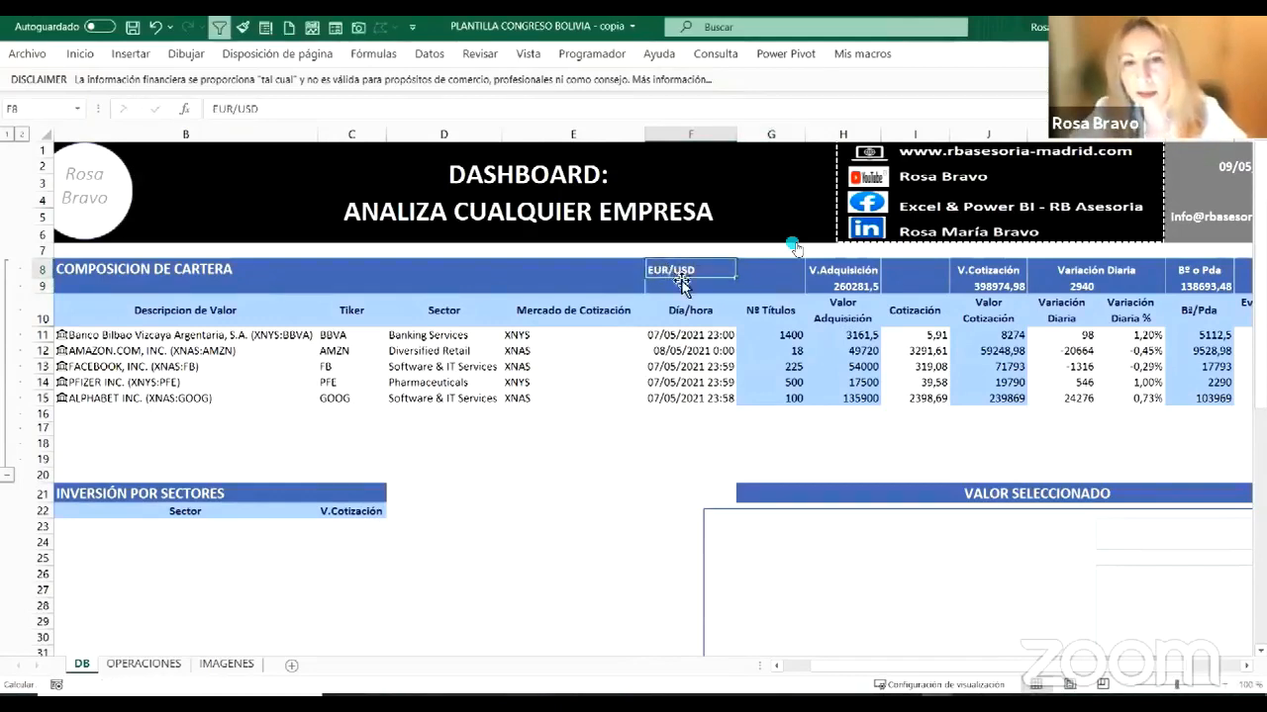
left_click(427, 55)
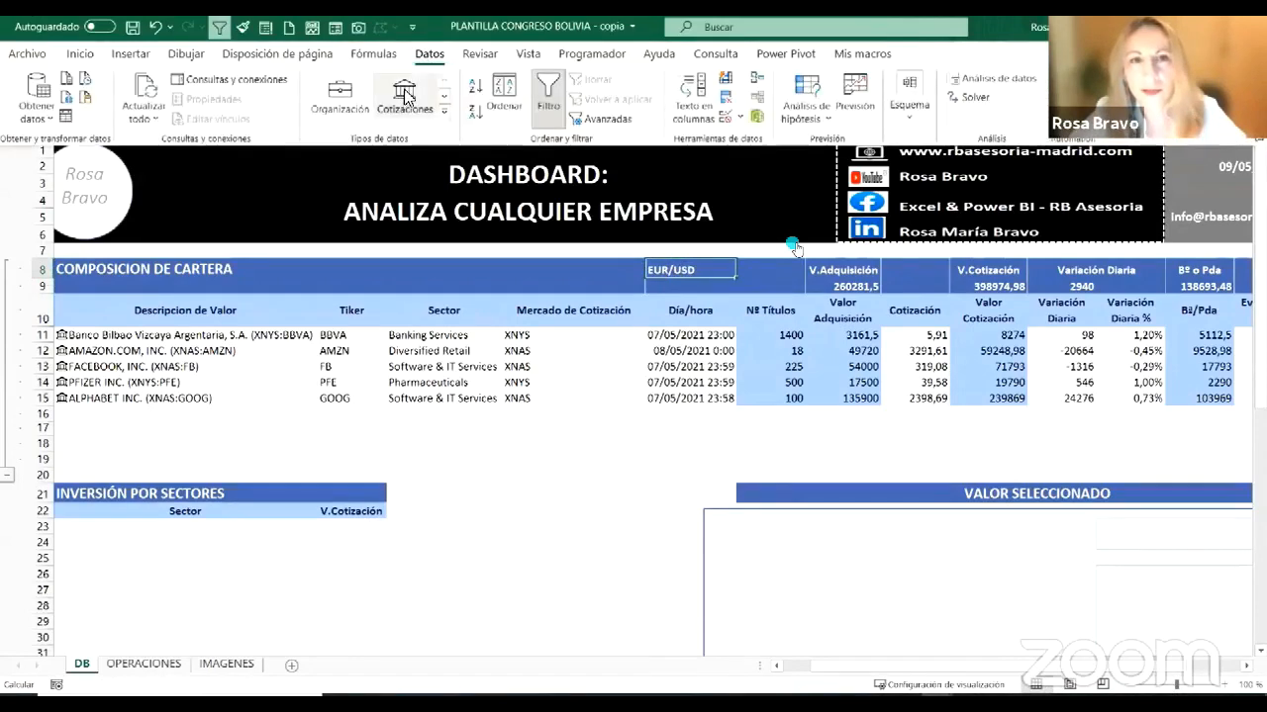
left_click(409, 94)
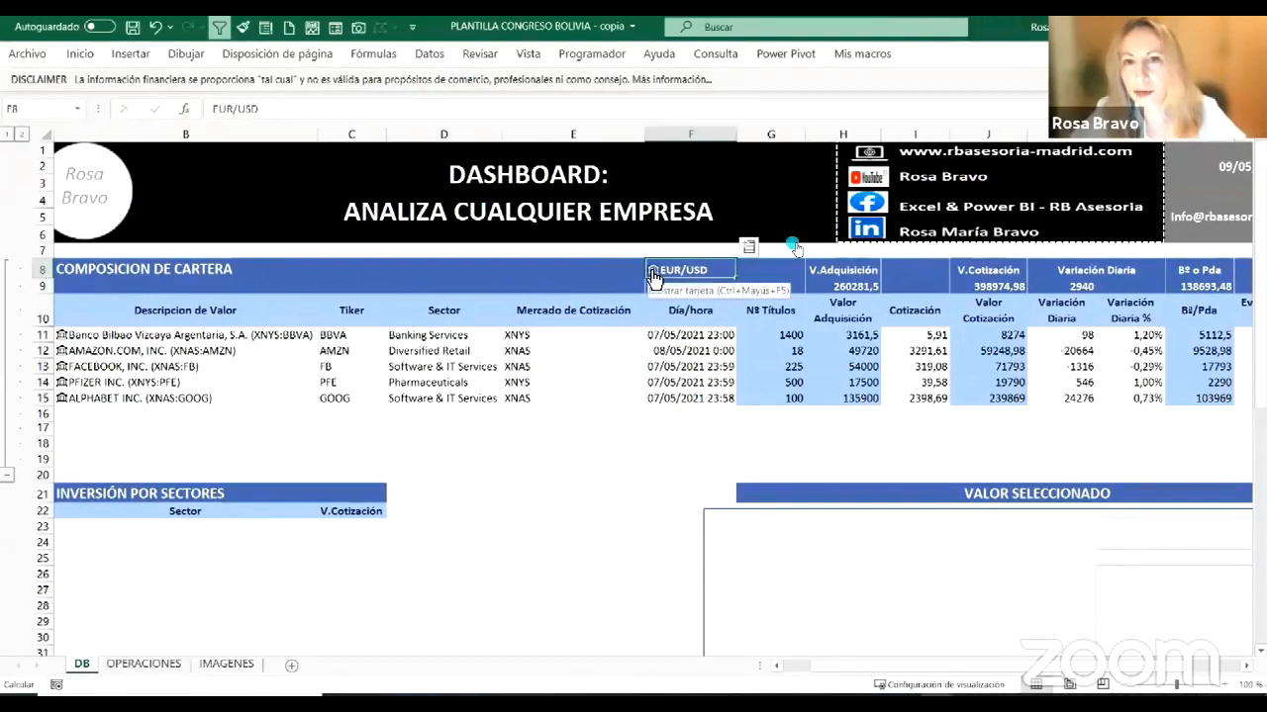
Step: Extract the Precio field of the EUR/USD currency pair into G8
left_click(749, 250)
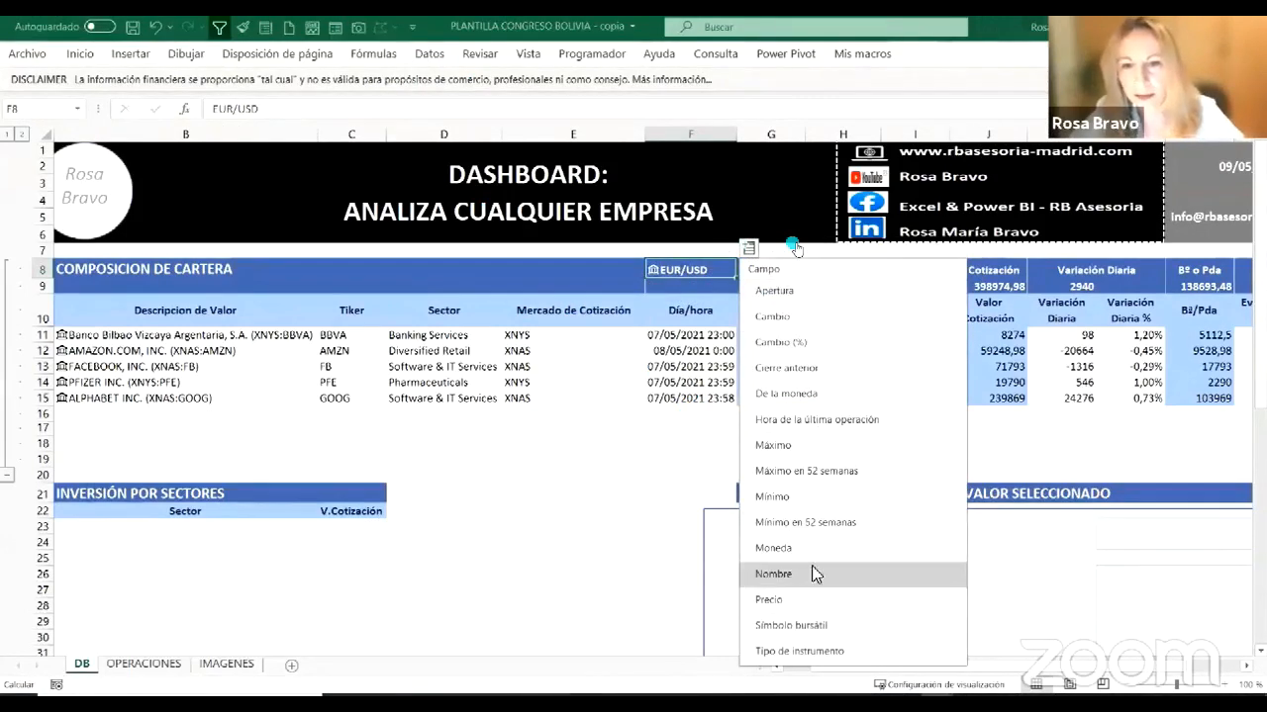
left_click(801, 599)
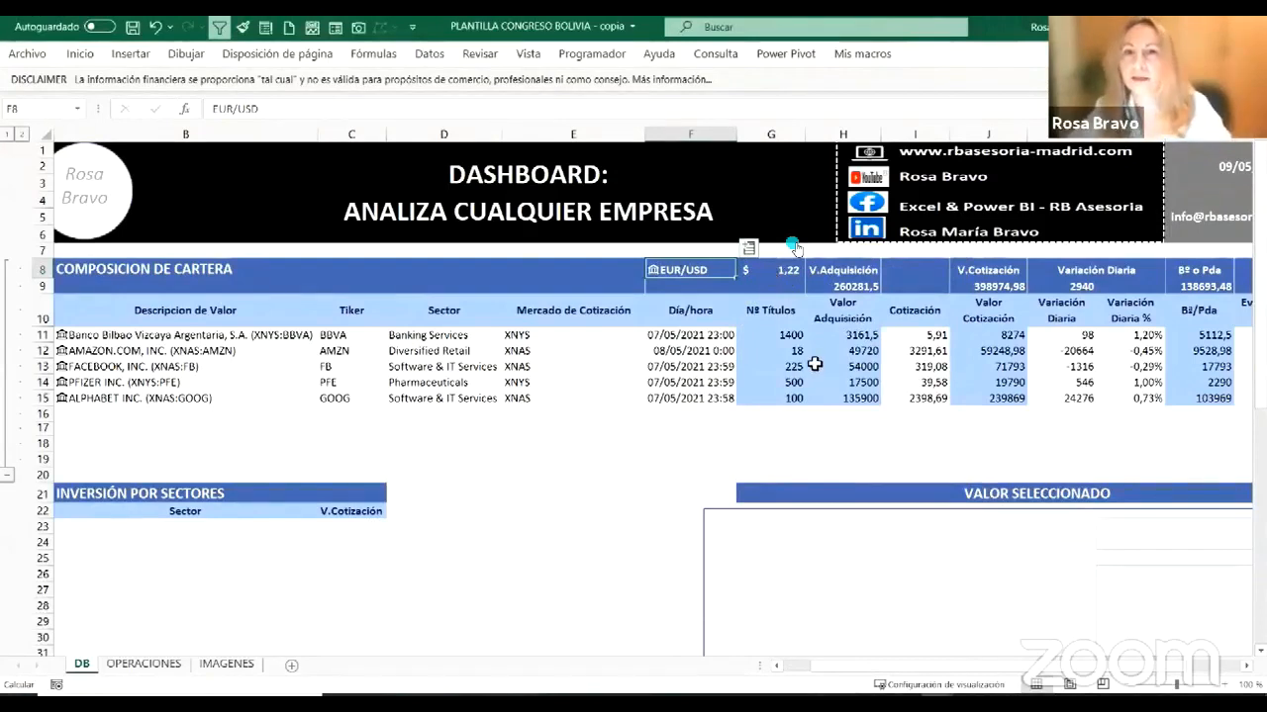
left_click(803, 365)
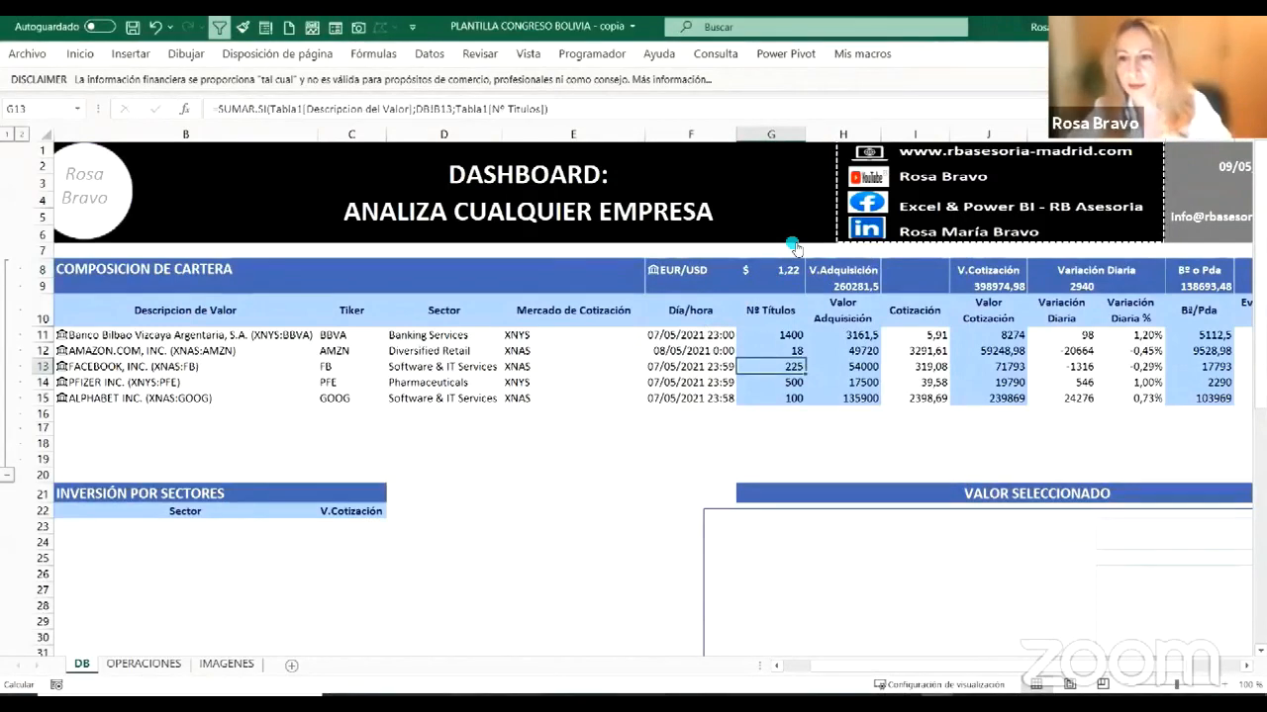
Step: Format the Valor Adquisición values in H11:H15 with the thousands separator style
scroll(602, 399, "right", 2)
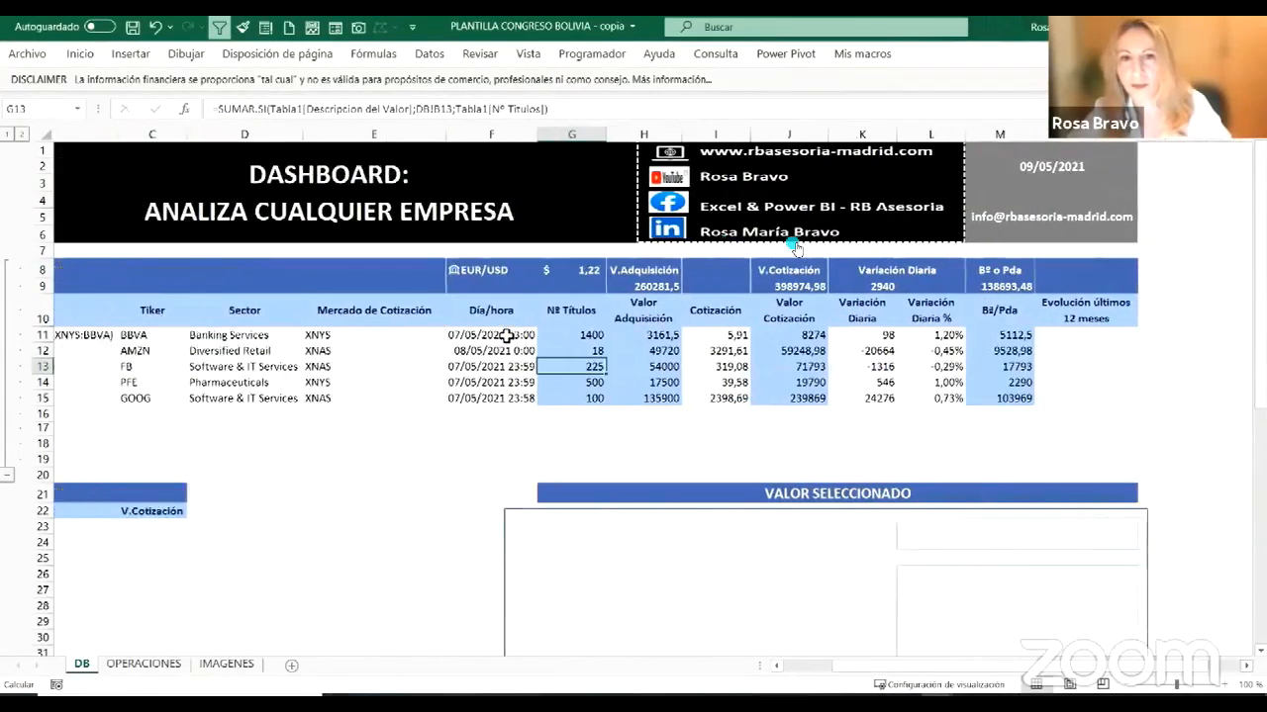
scroll(524, 389, "right", 1)
left_click_drag(524, 389, 502, 335)
left_click(503, 336)
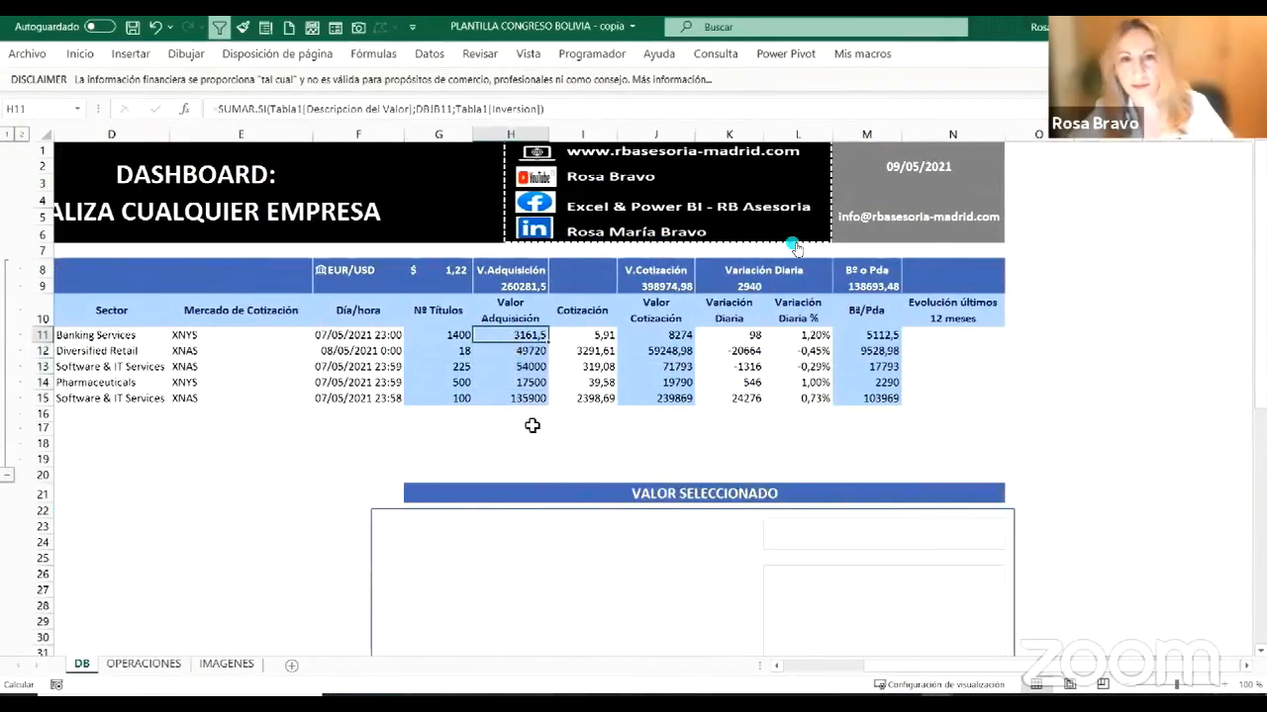
left_click(507, 398, "shift")
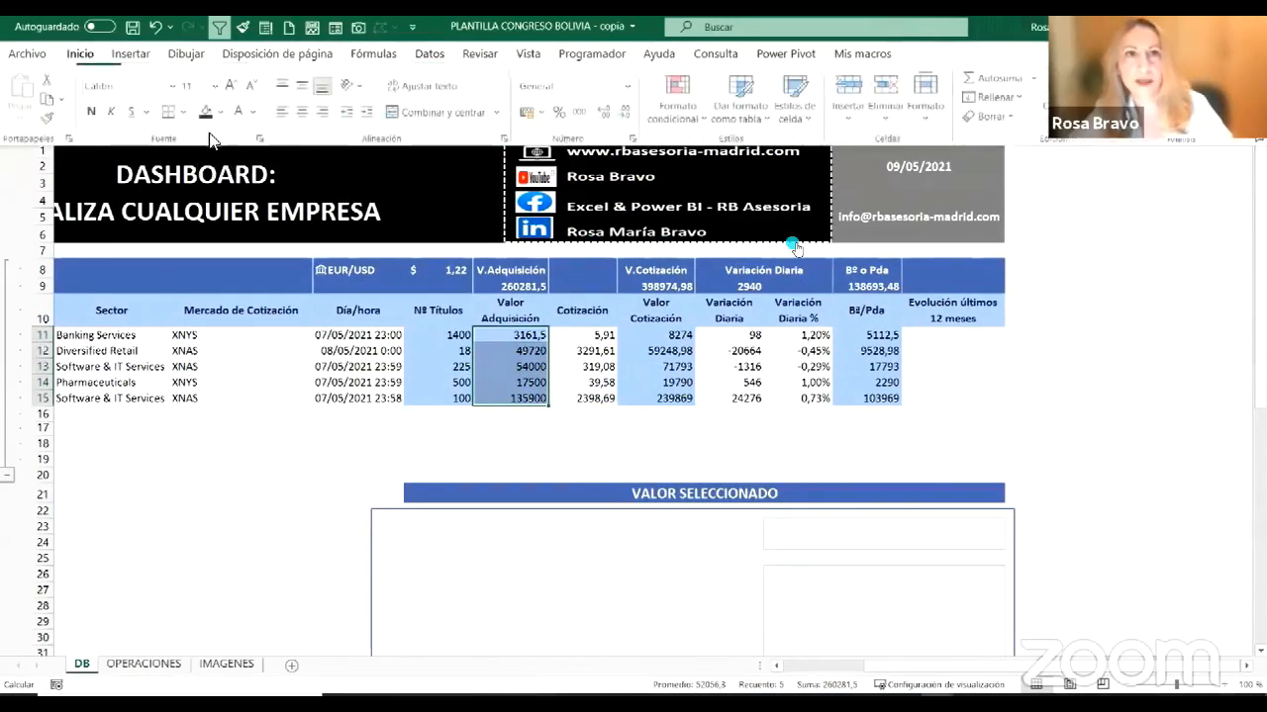
left_click(579, 116)
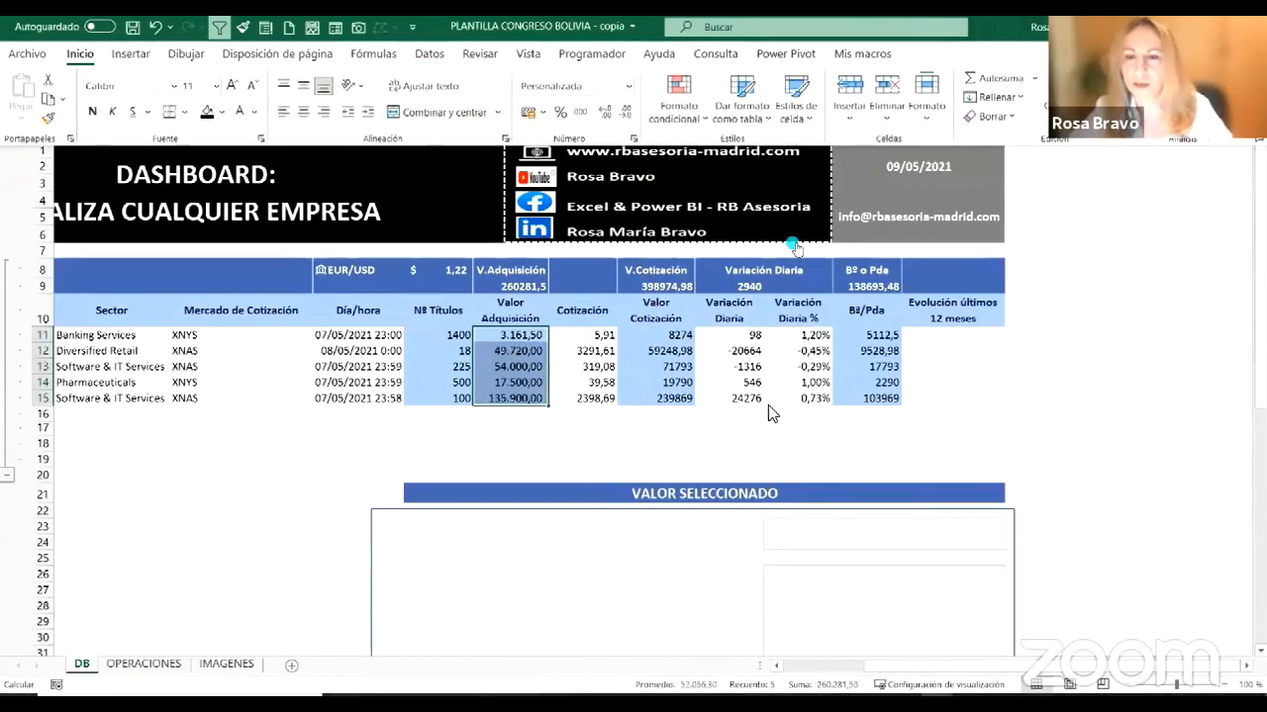
Step: Increase the height of portfolio rows 11 to 15 equally, to about double their original height
left_click(910, 333)
left_click_drag(910, 334, 931, 402)
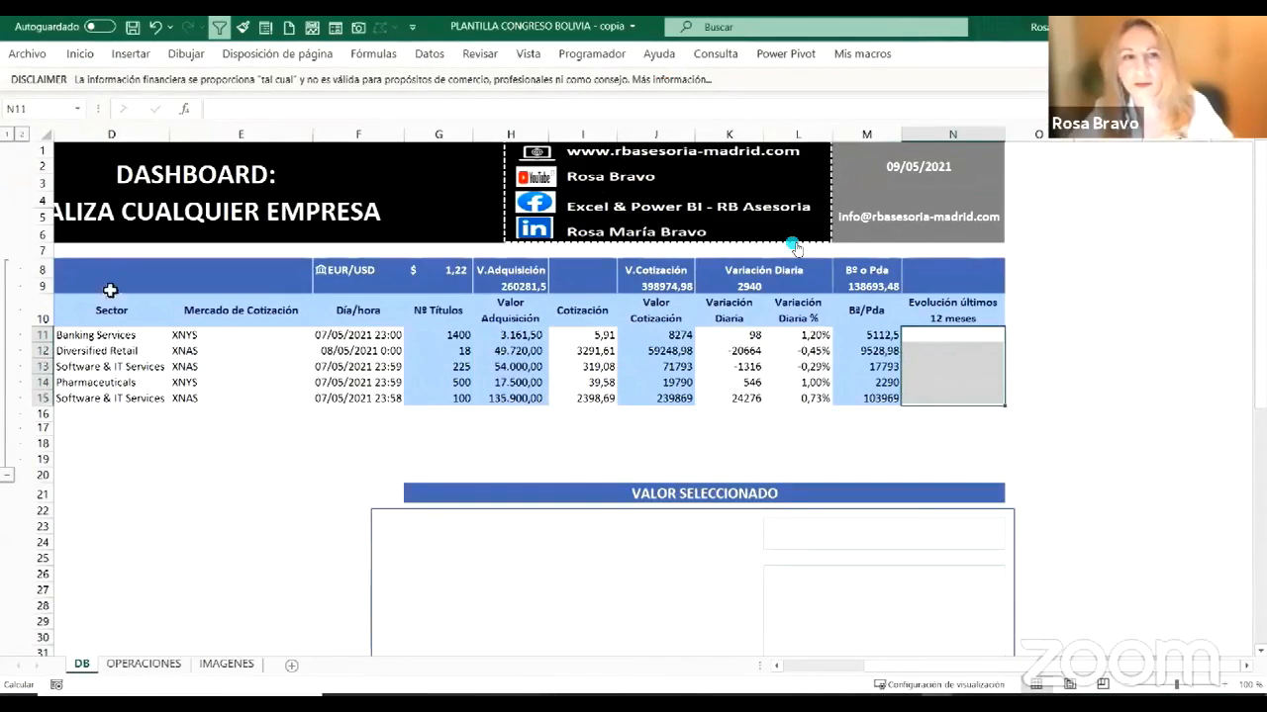
left_click_drag(47, 342, 48, 355)
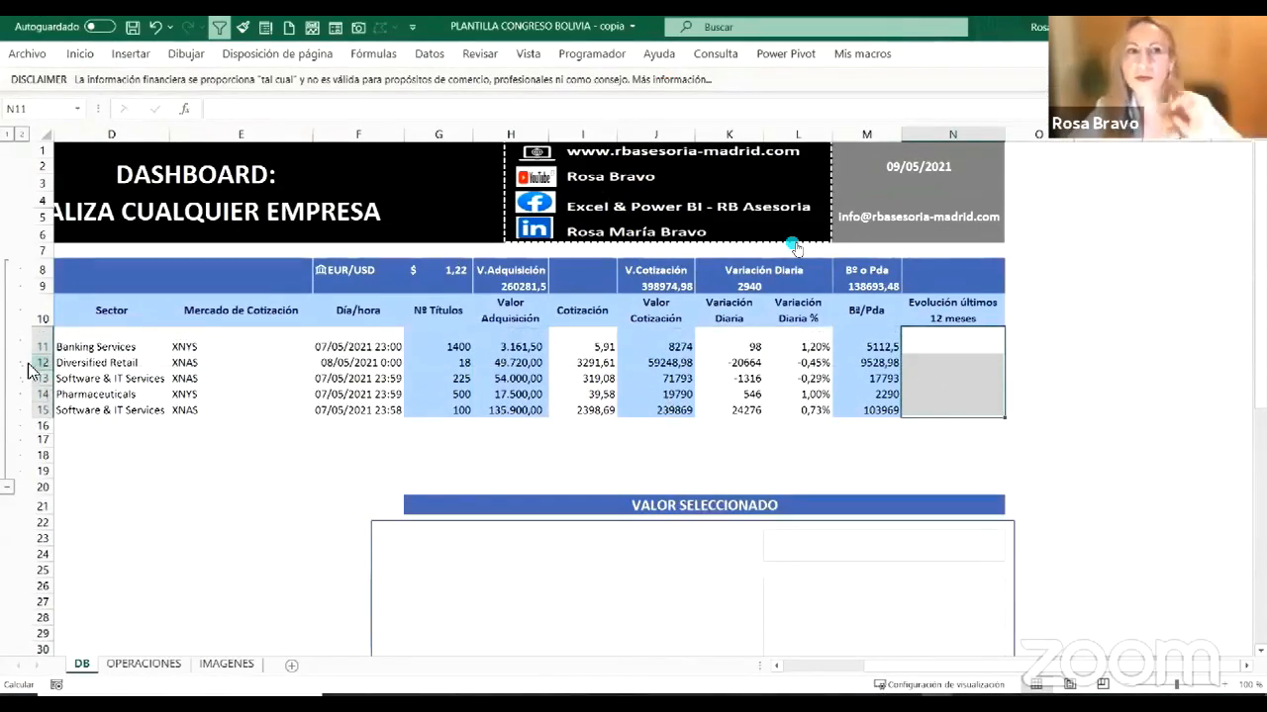
left_click_drag(40, 345, 47, 435)
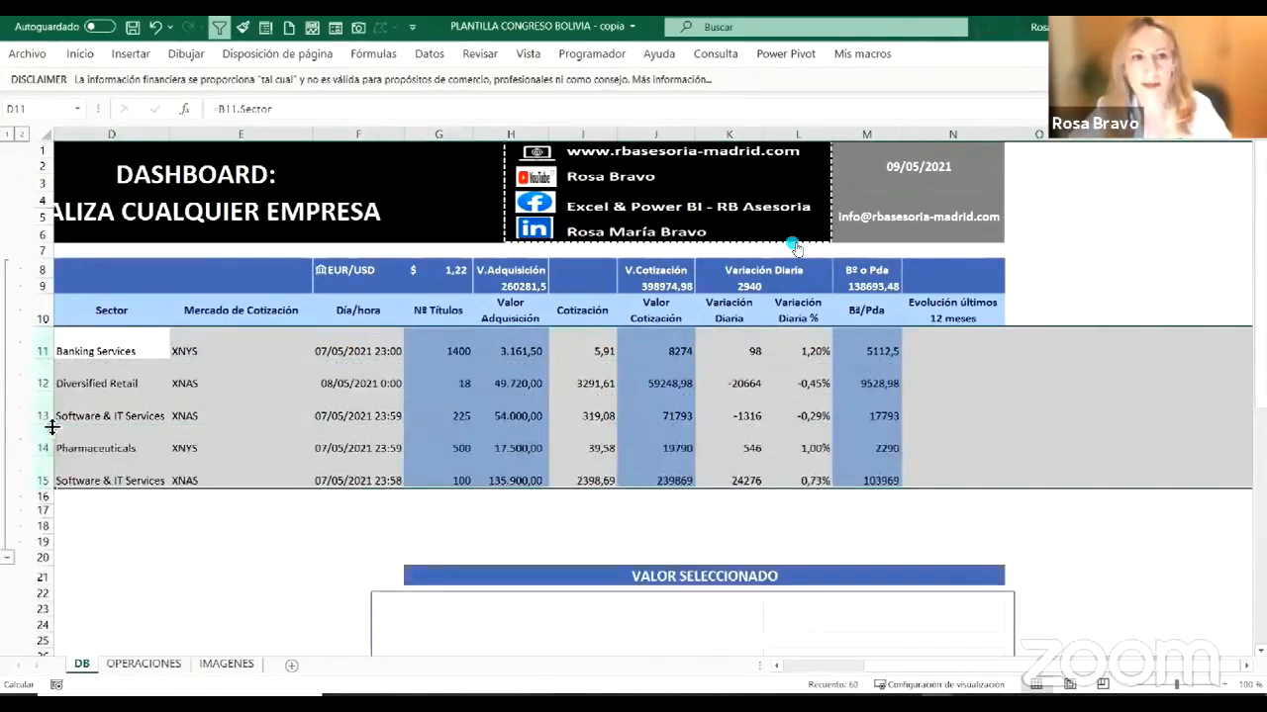
left_click(946, 341)
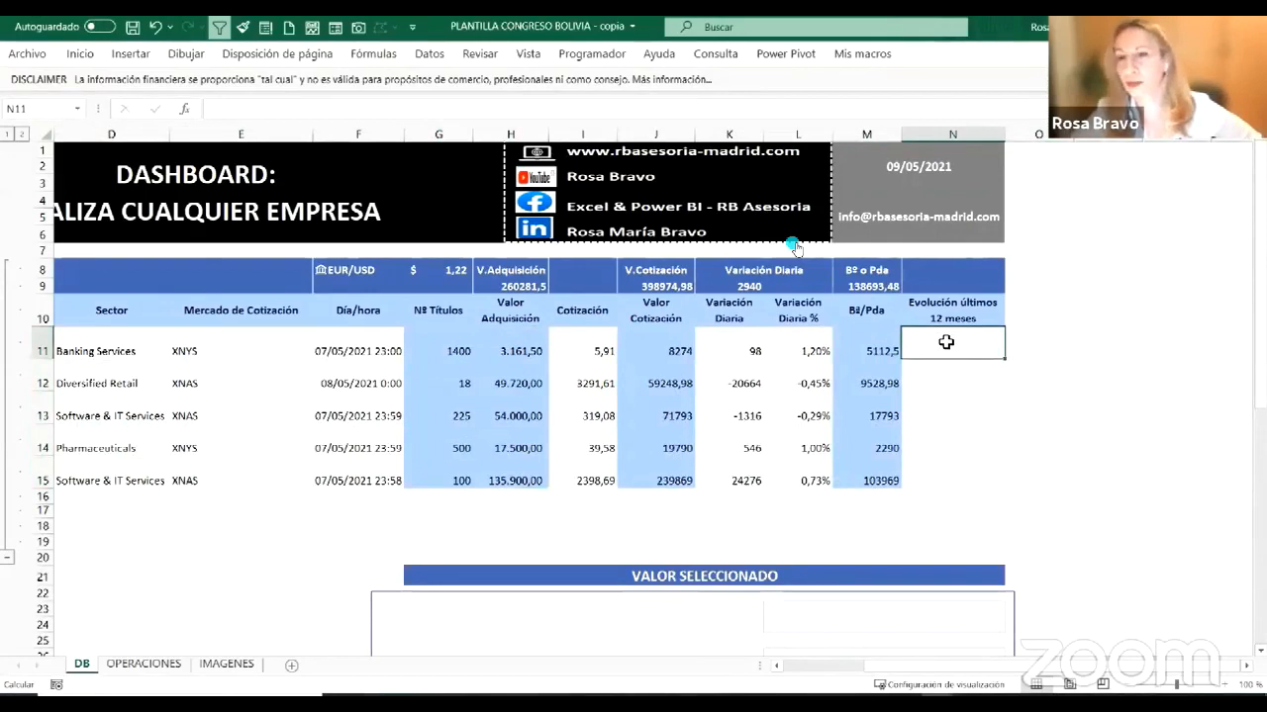
Step: Begin a HISTORIALCOTIZACIONES formula in P10 with the BBVA ticker cell C11 as the stock argument
left_click(1099, 341)
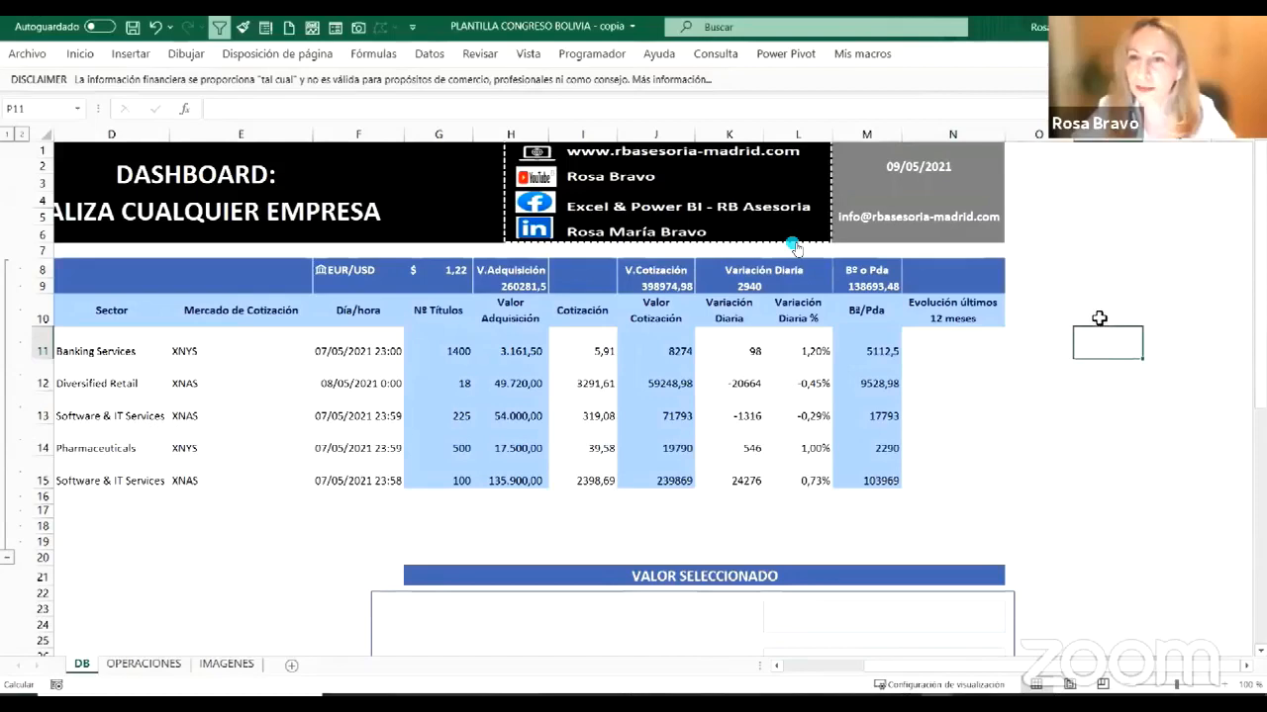
left_click(1099, 315)
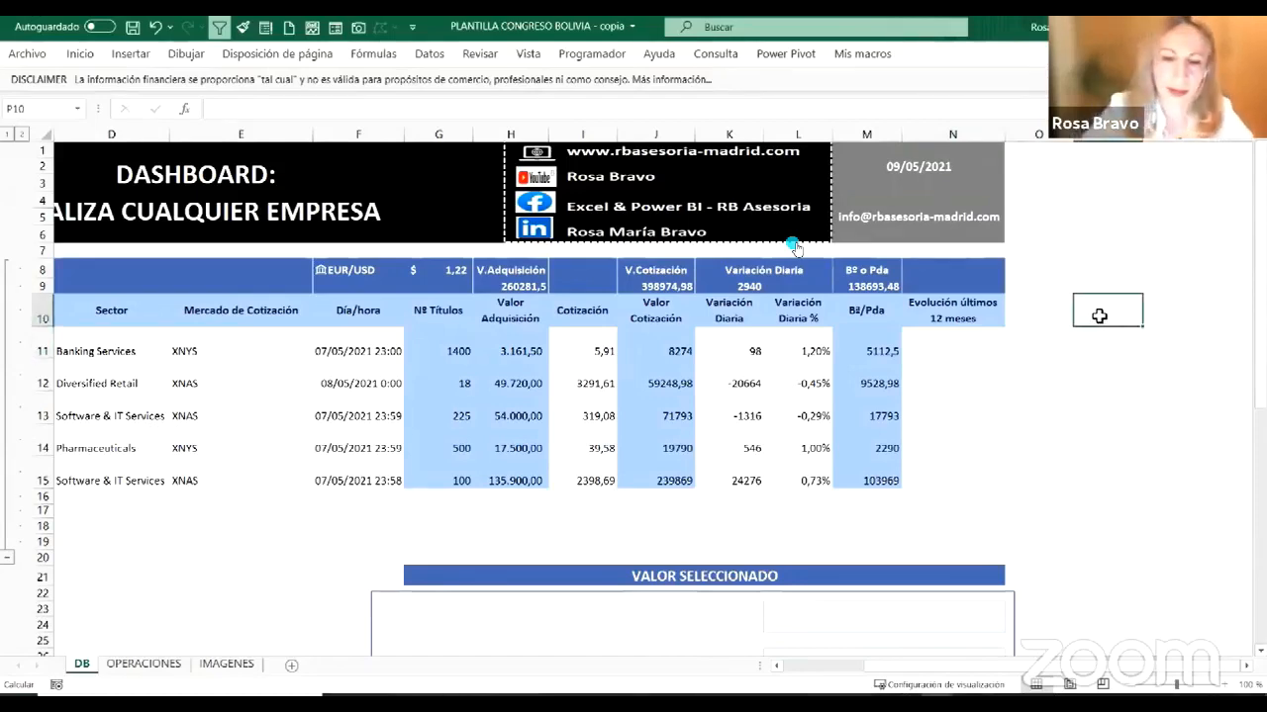
type("=HISTORIAL")
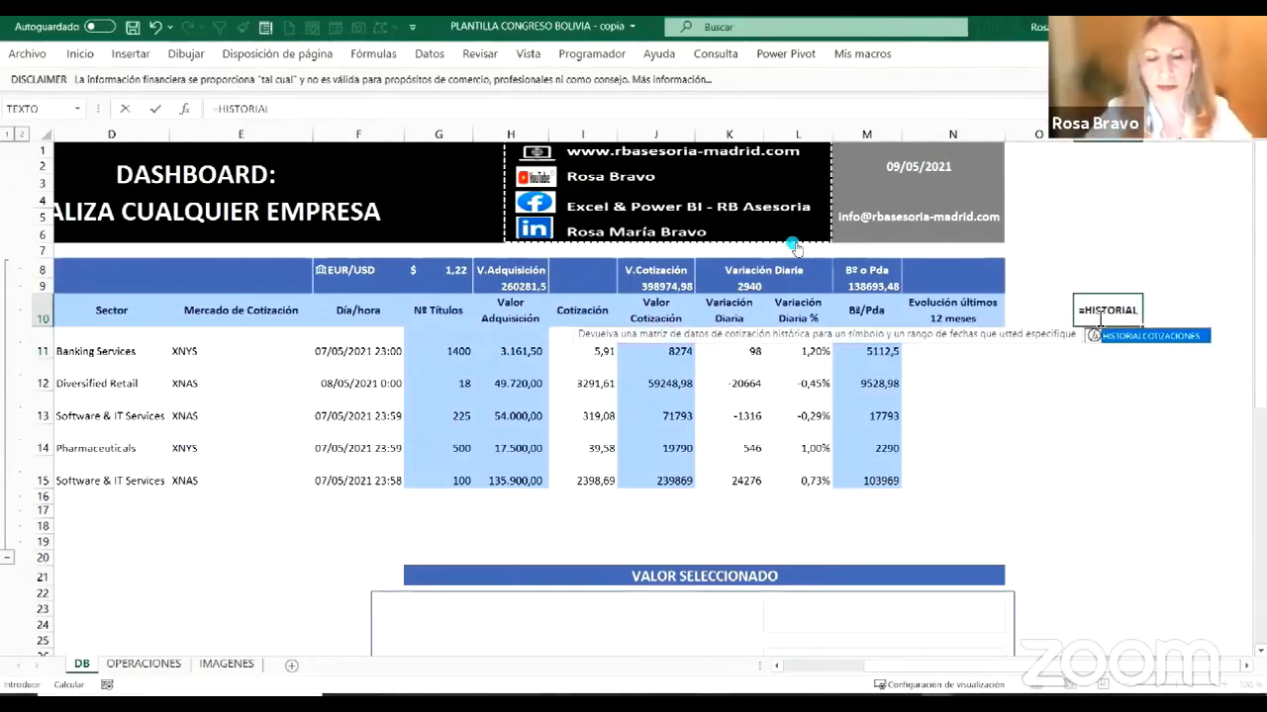
key("Tab")
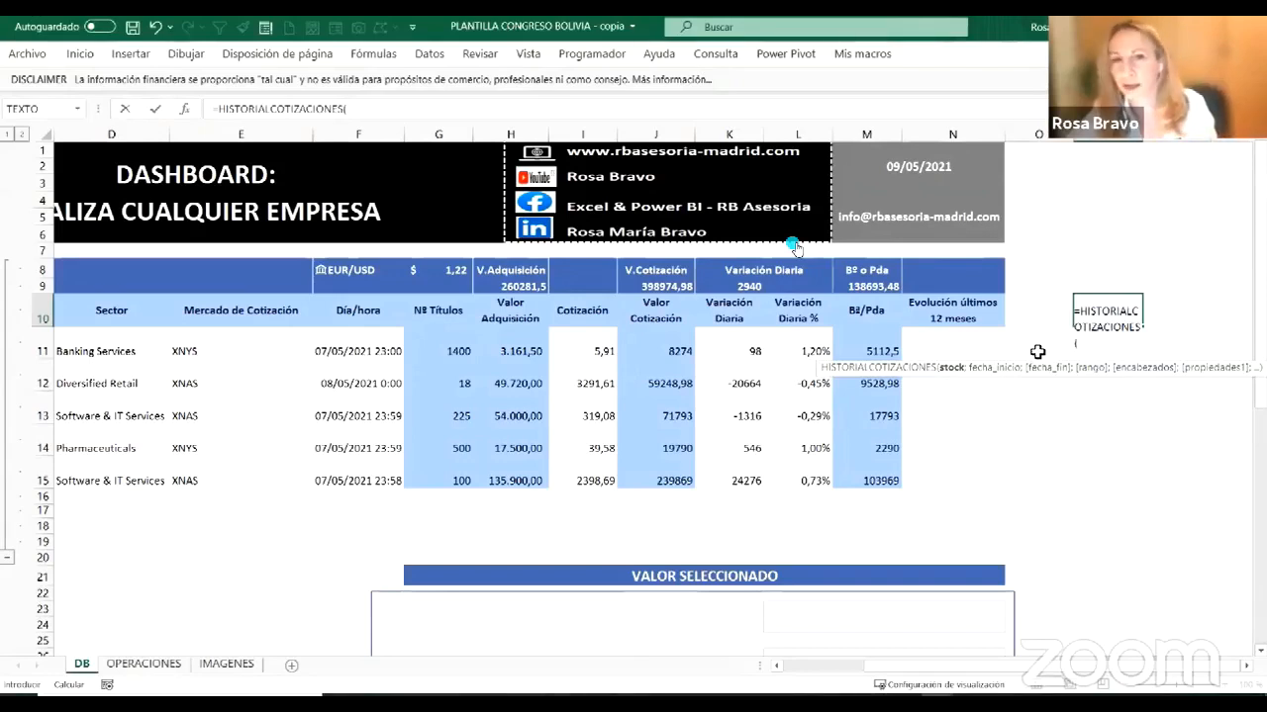
left_click(777, 666)
left_click(777, 665)
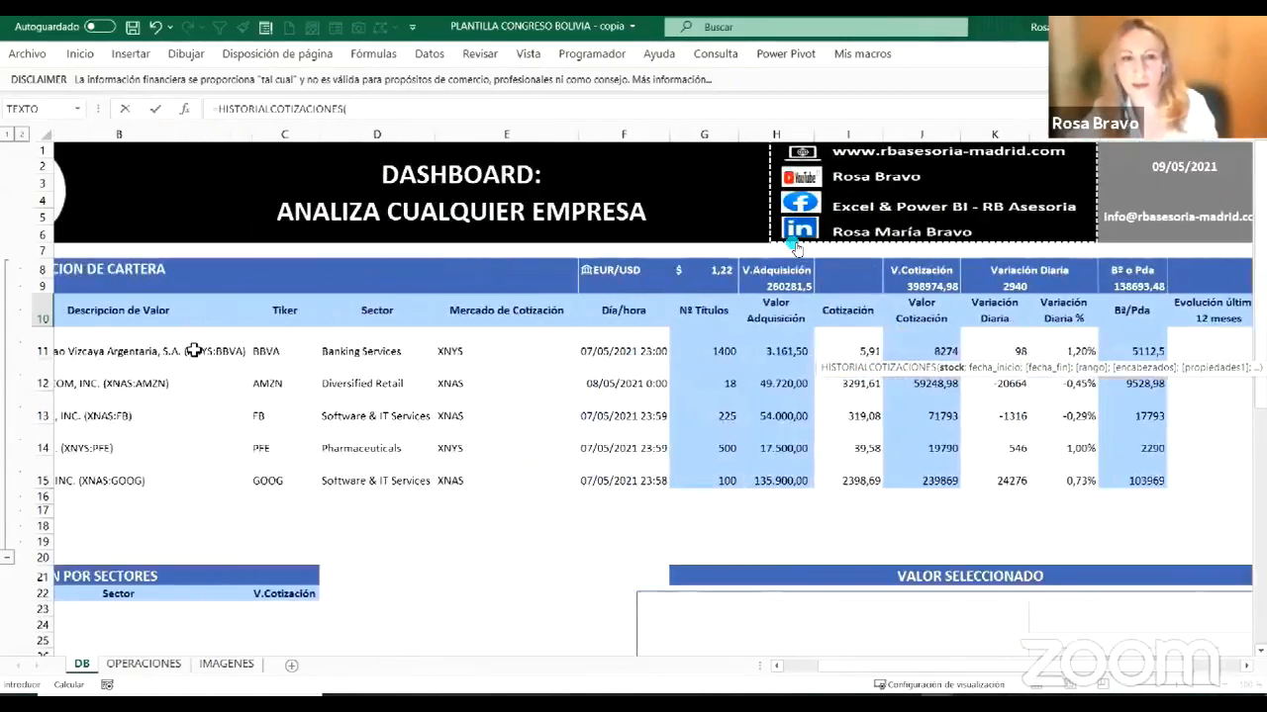
scroll(195, 348, "left", 1)
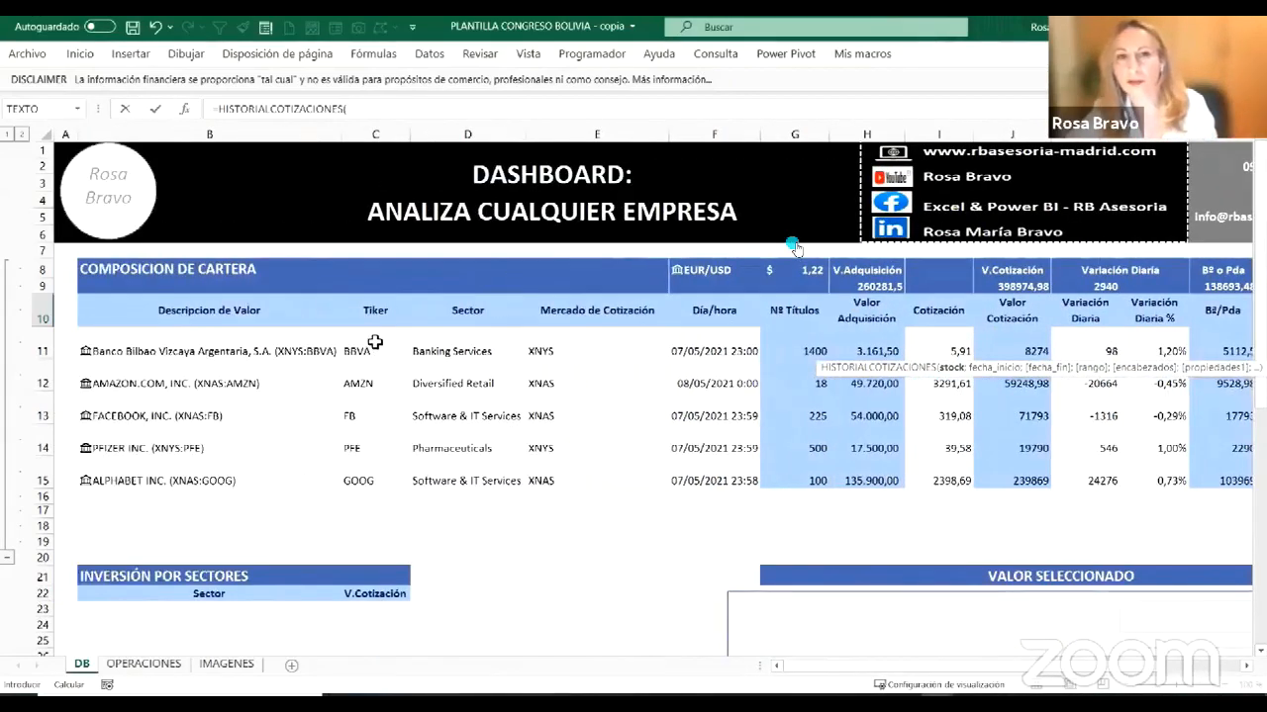
left_click(372, 354)
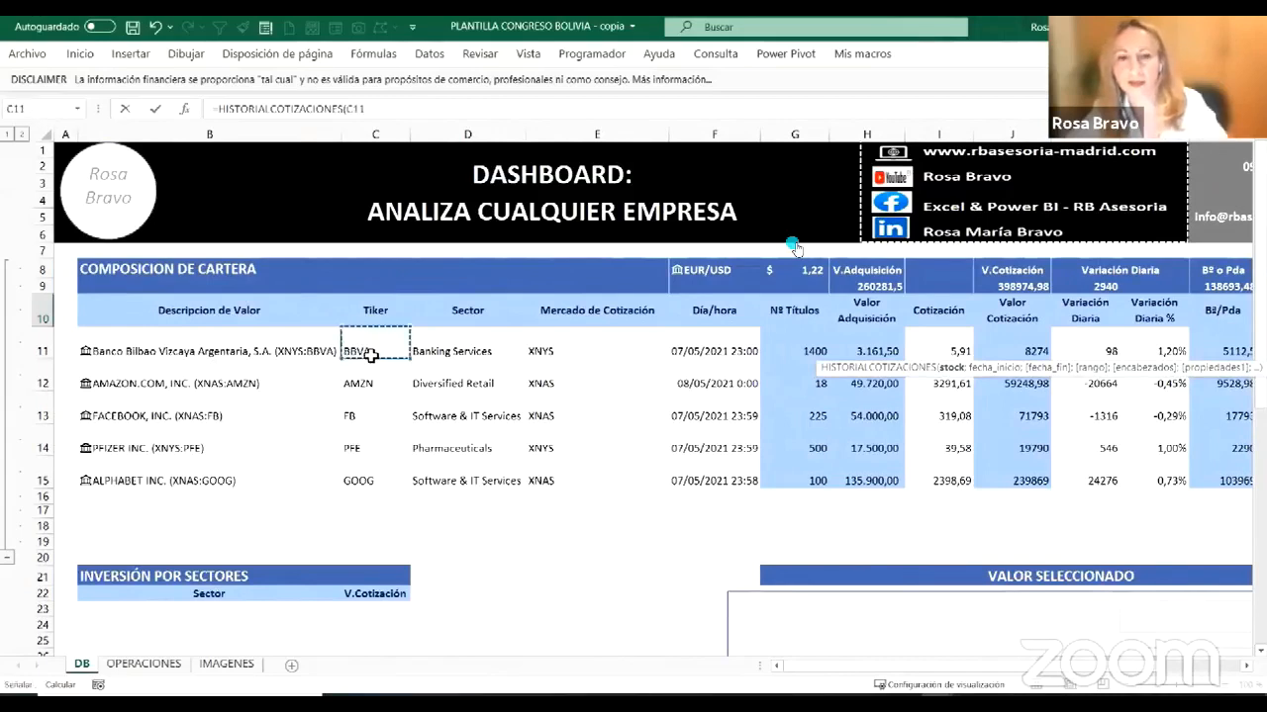
type(";")
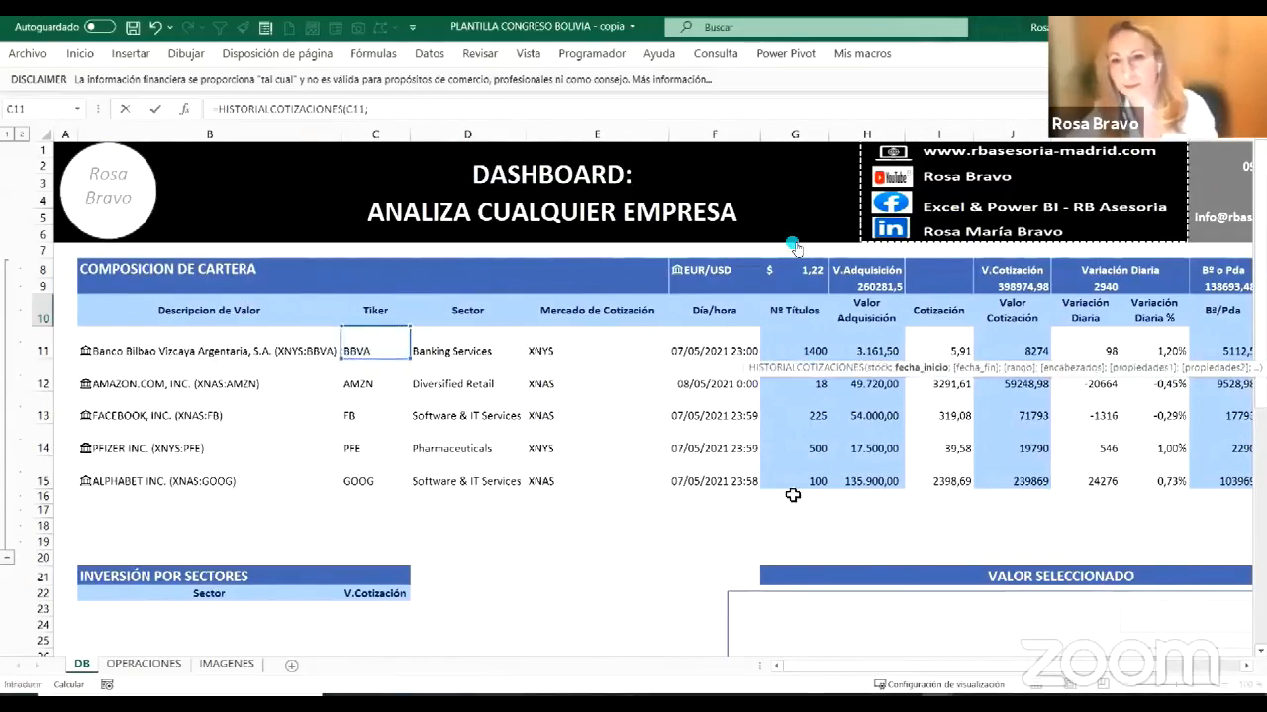
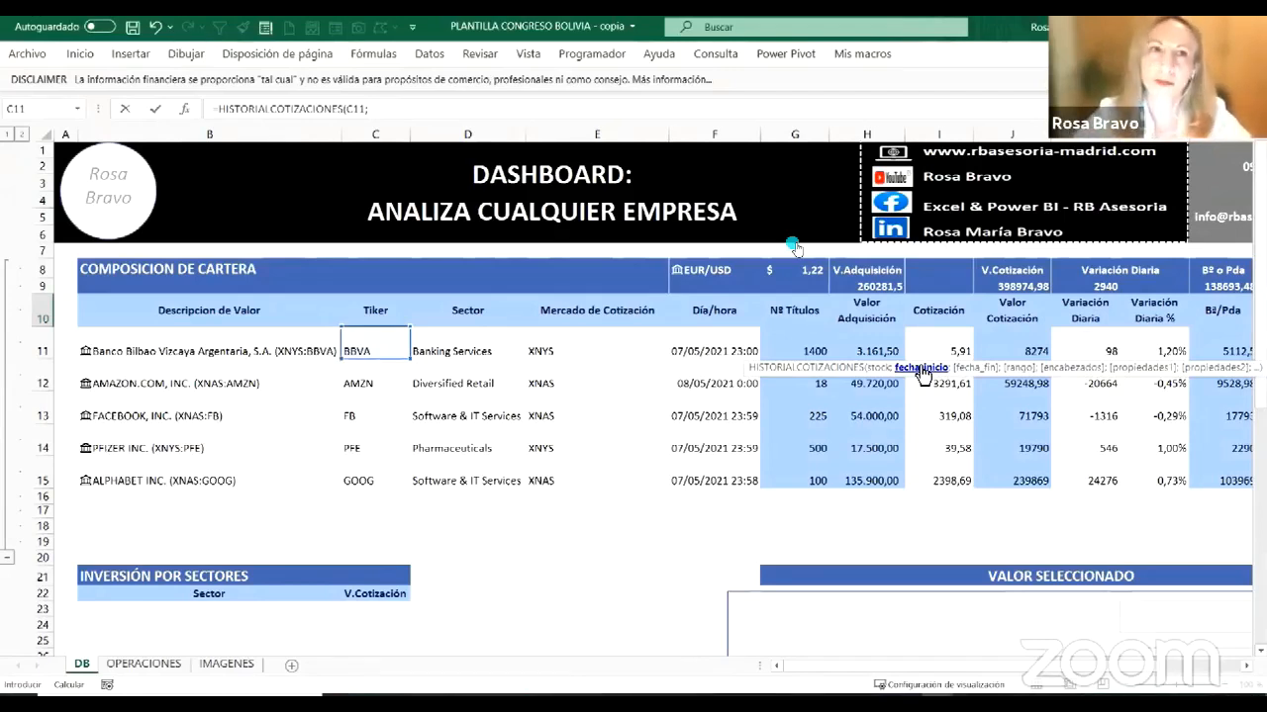
Step: Set the formula's start date to HOY()-365 and its end date to HOY()
left_click(444, 117)
type("H")
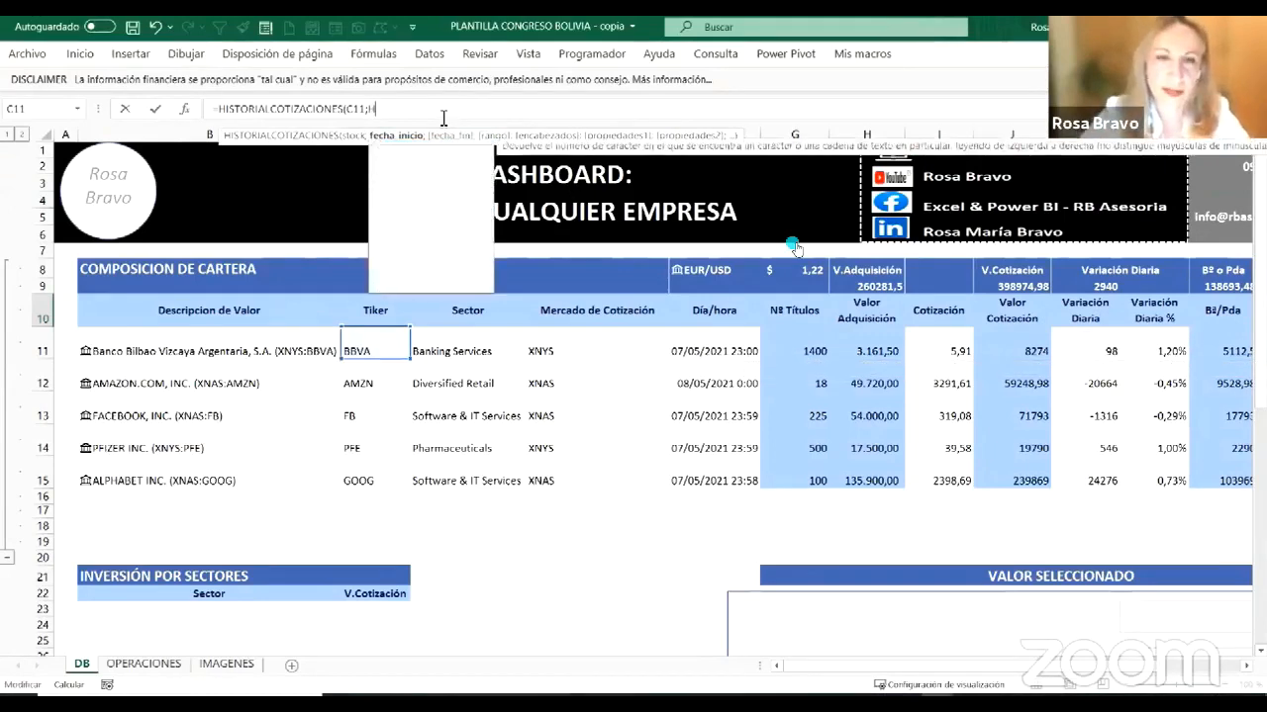
type("OY()")
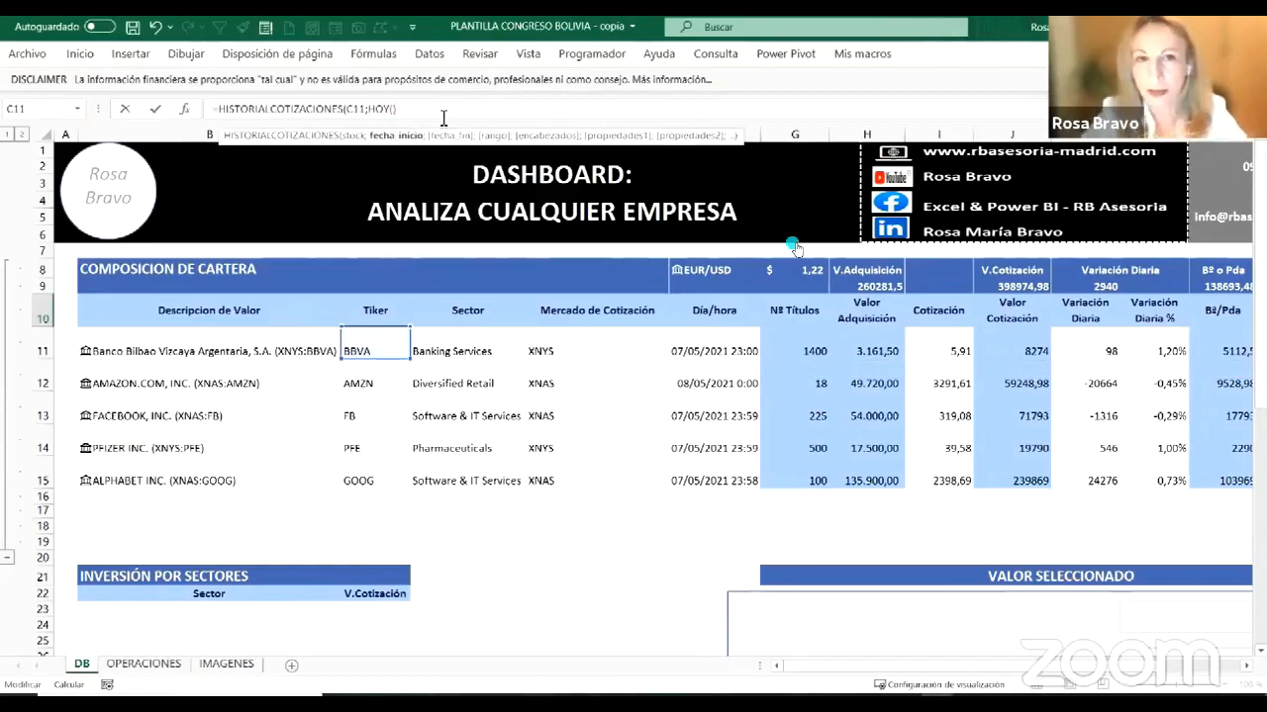
type(";365")
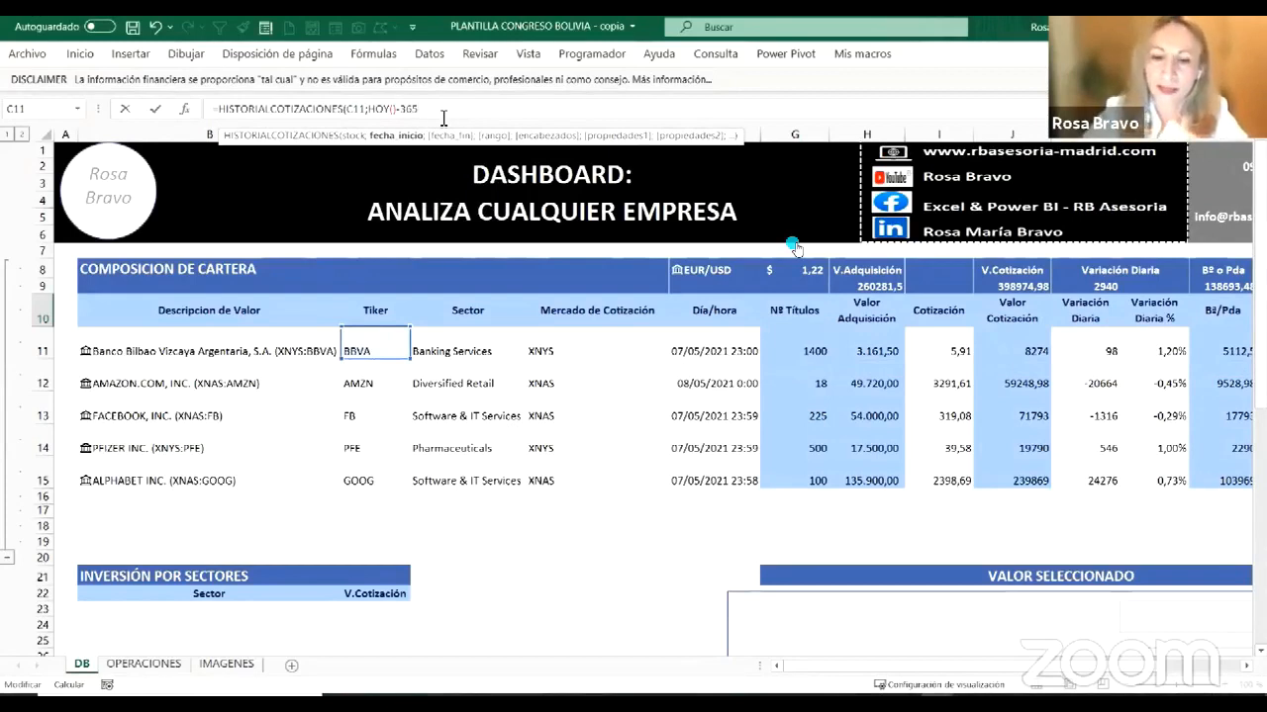
type(";")
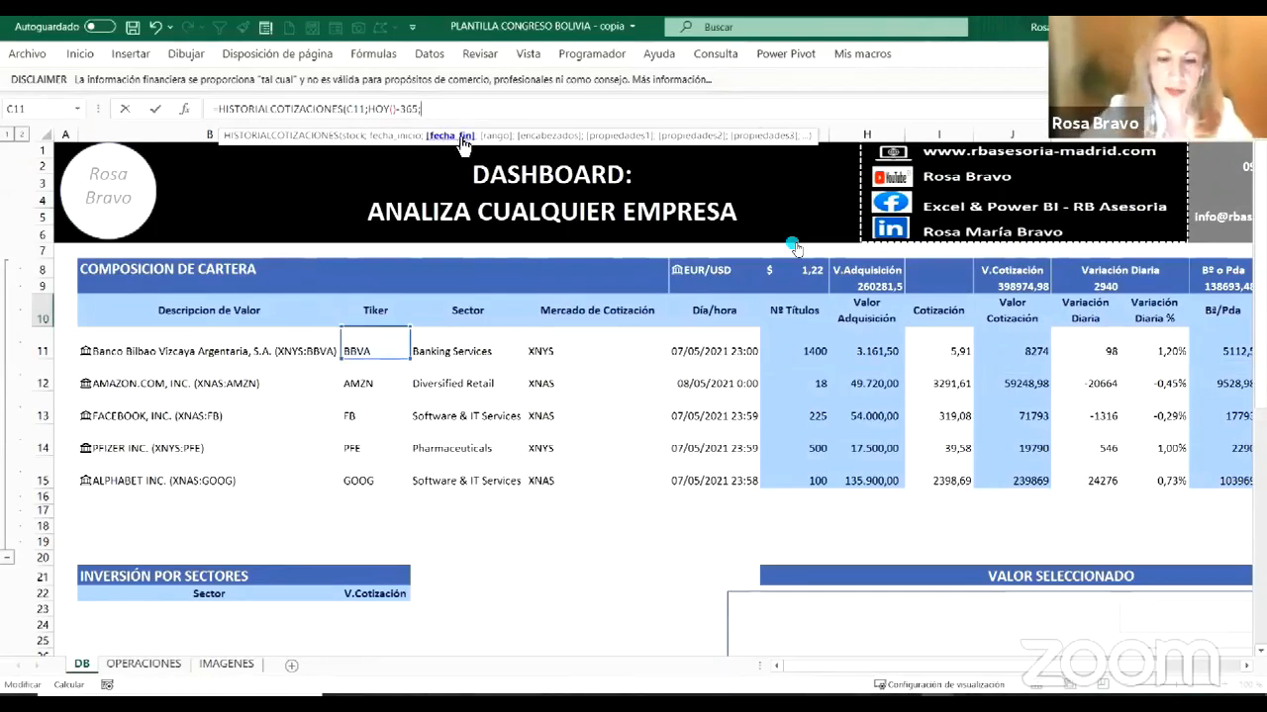
type("HOY()")
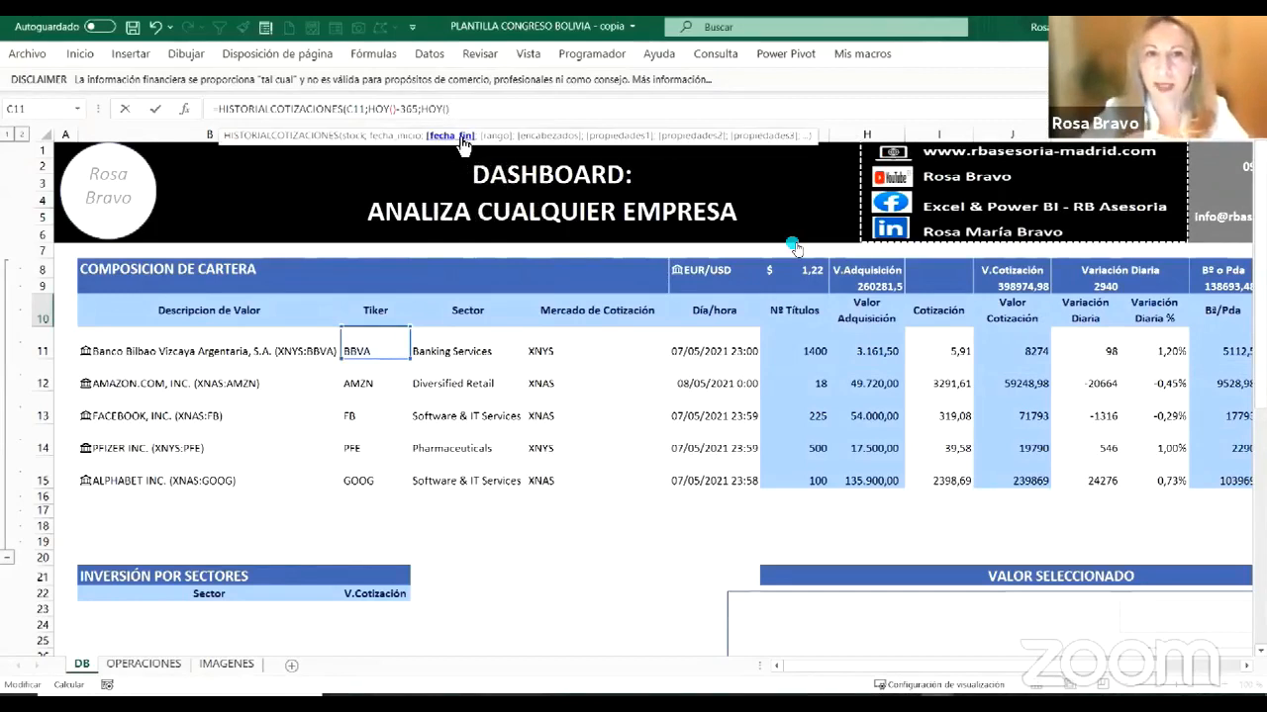
Step: Complete the P10 formula with range 0 (Diario), headers 1 (Mostrar encabezado), and properties 0 (Fecha) and 1 (Cierre)
type(";")
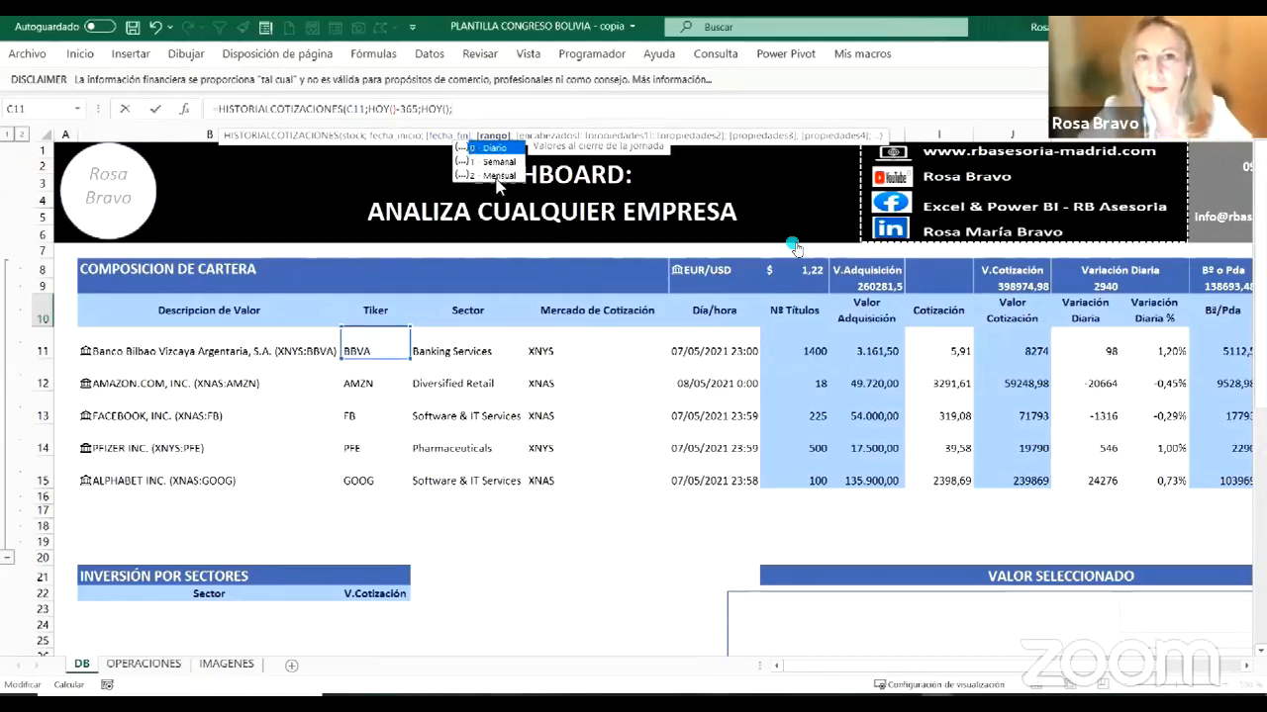
type("0")
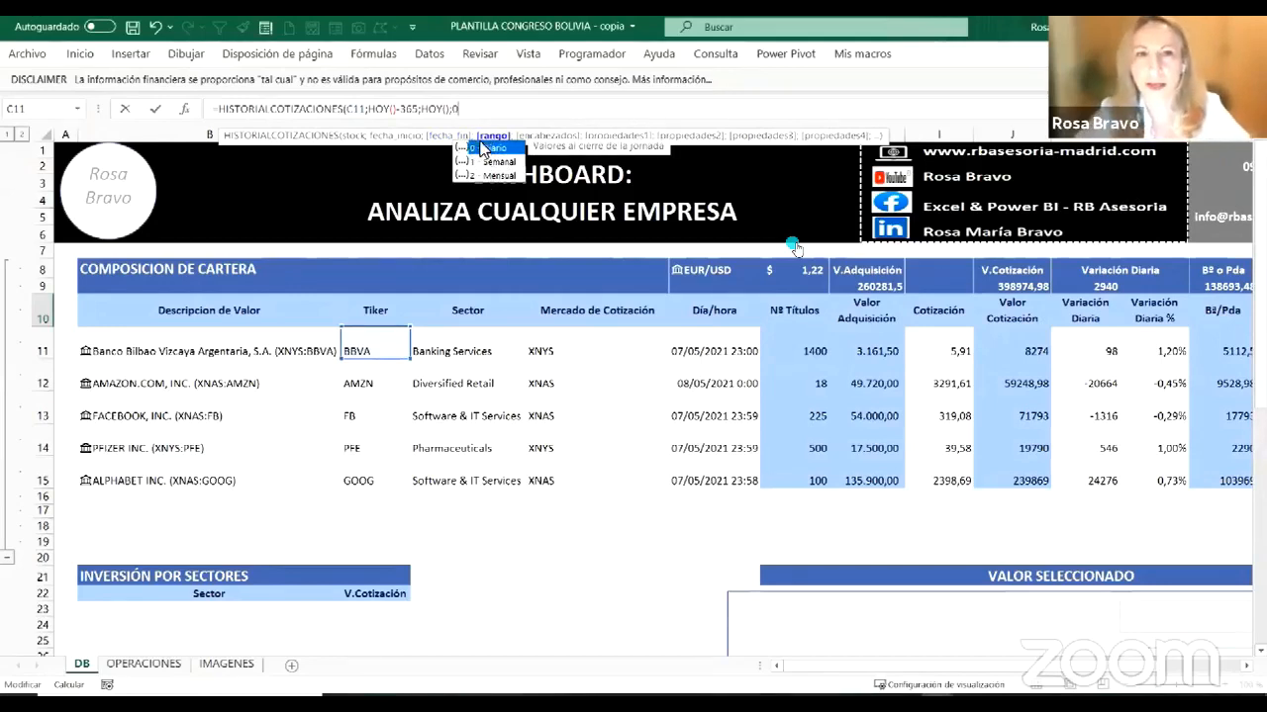
type(";")
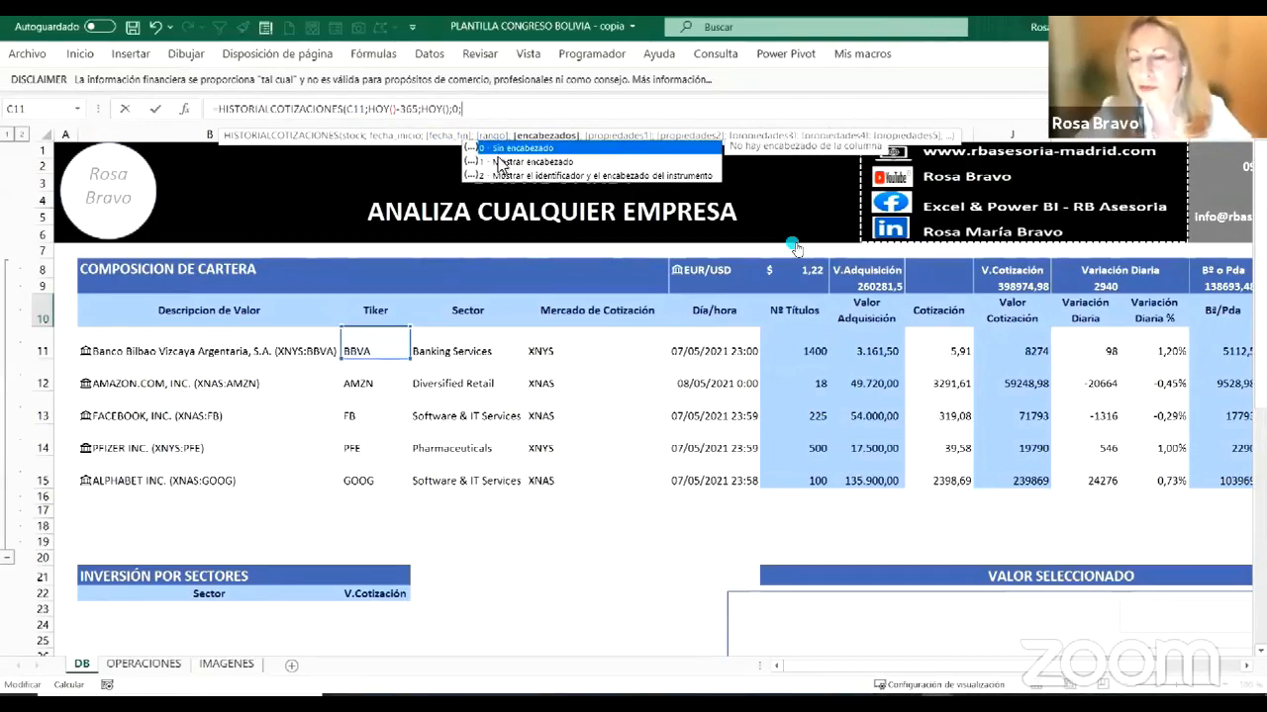
type("1")
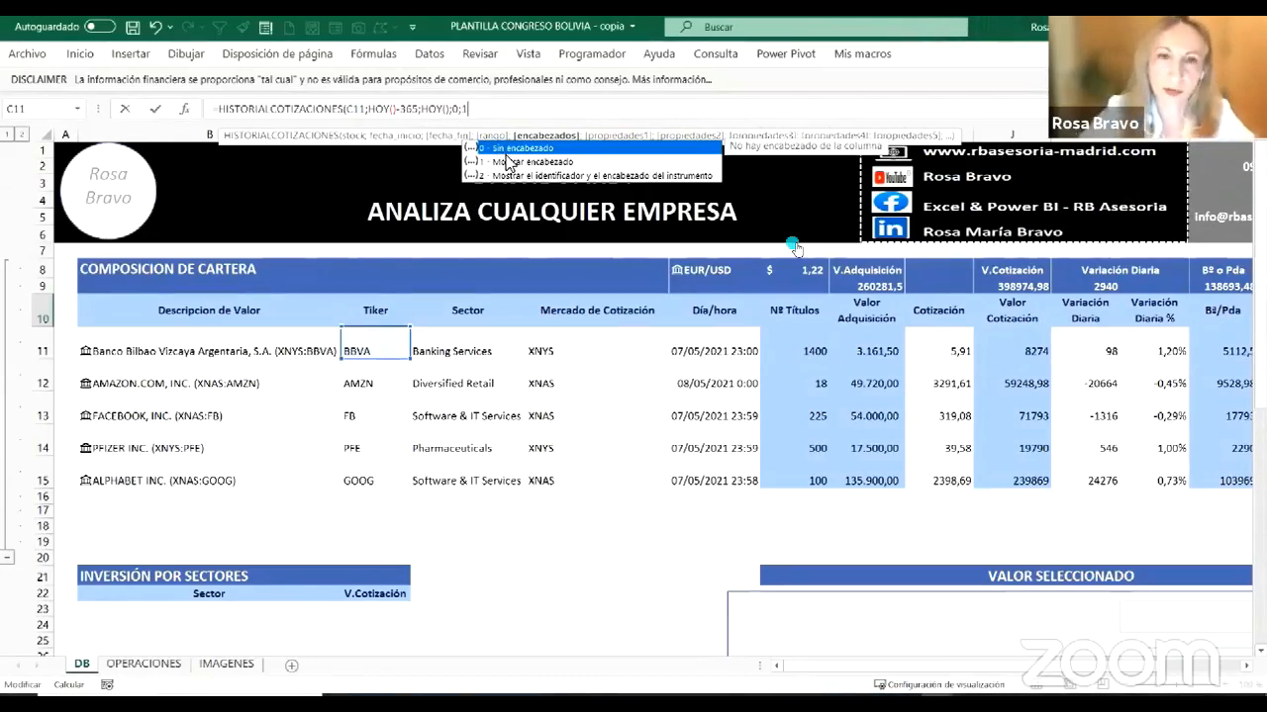
type(";")
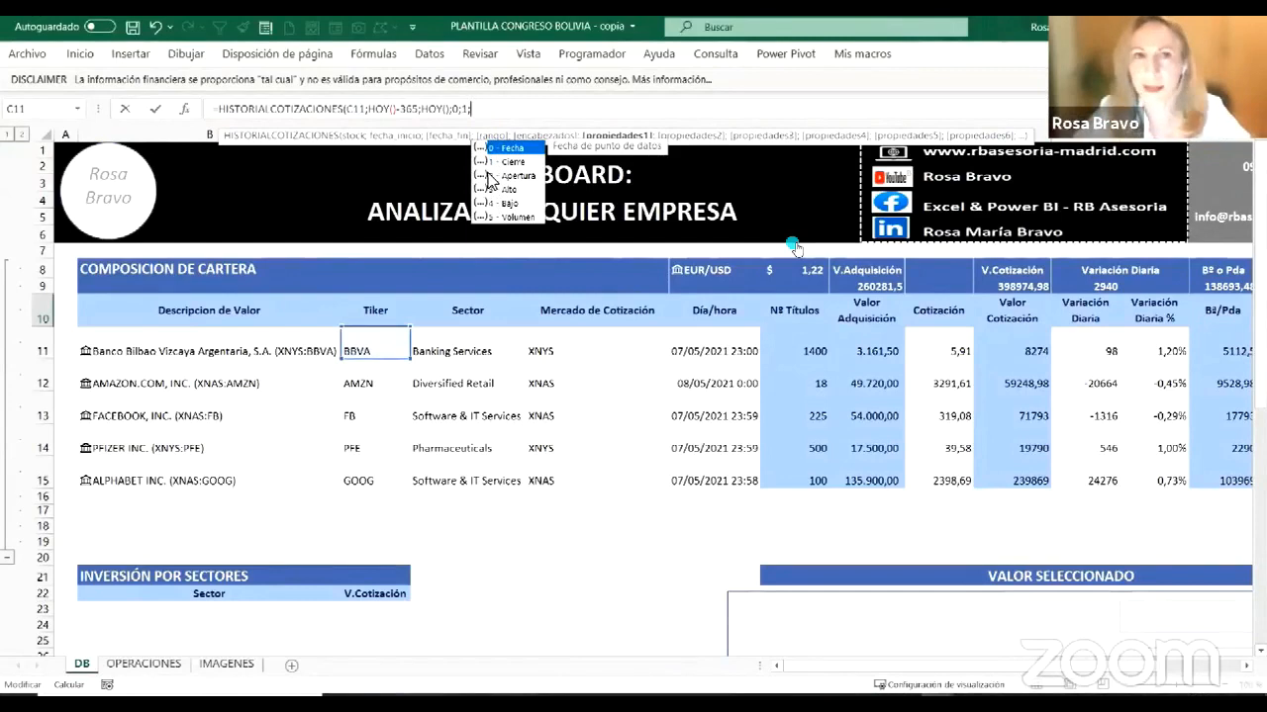
type("0")
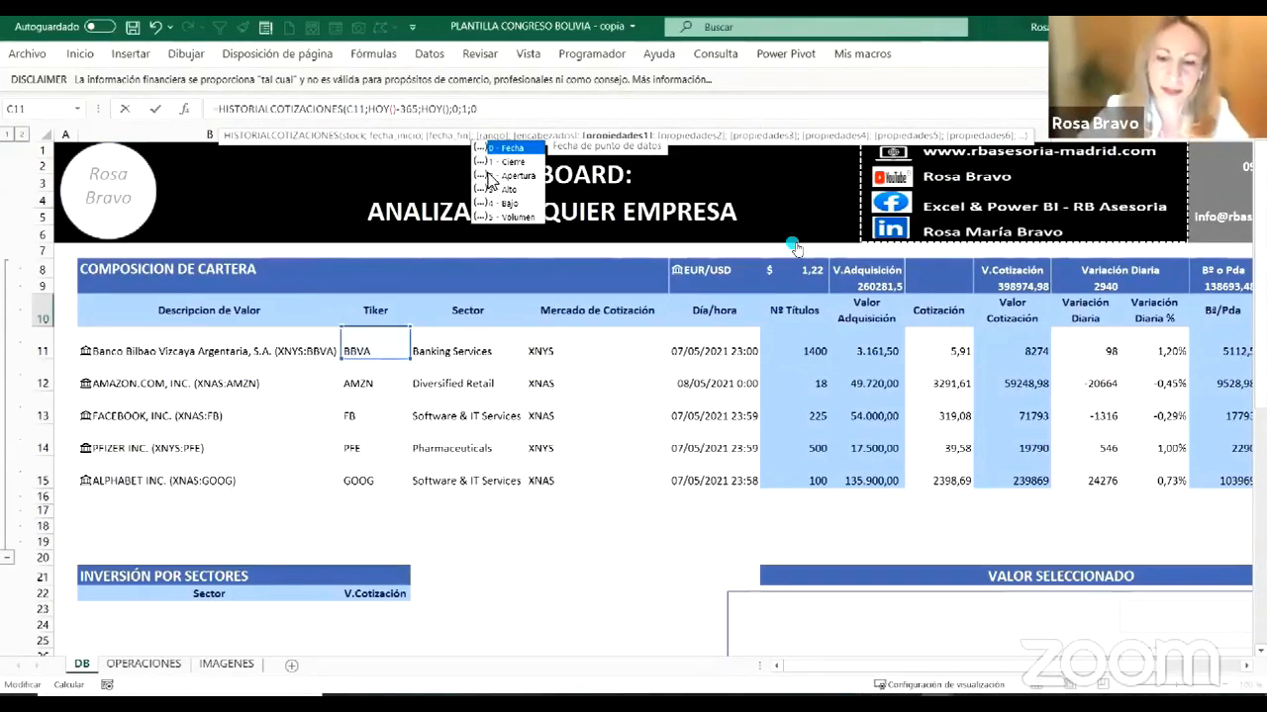
type(";1")
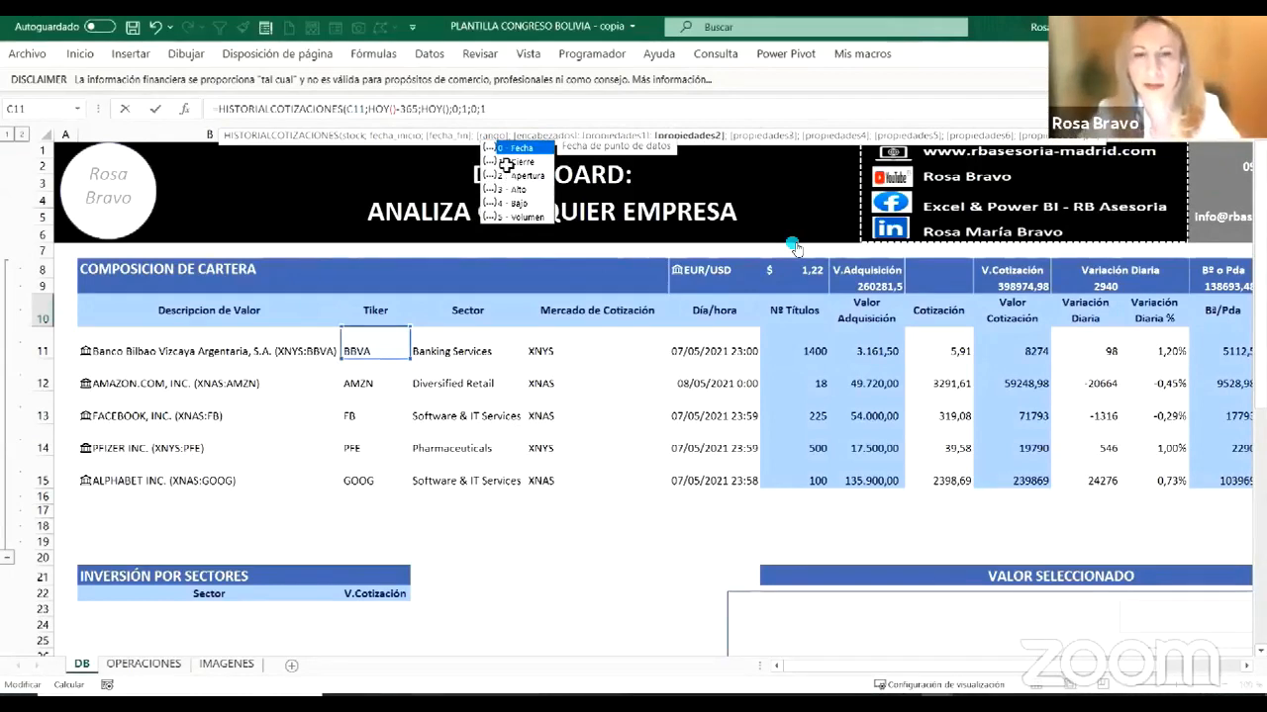
type(")")
key("Return")
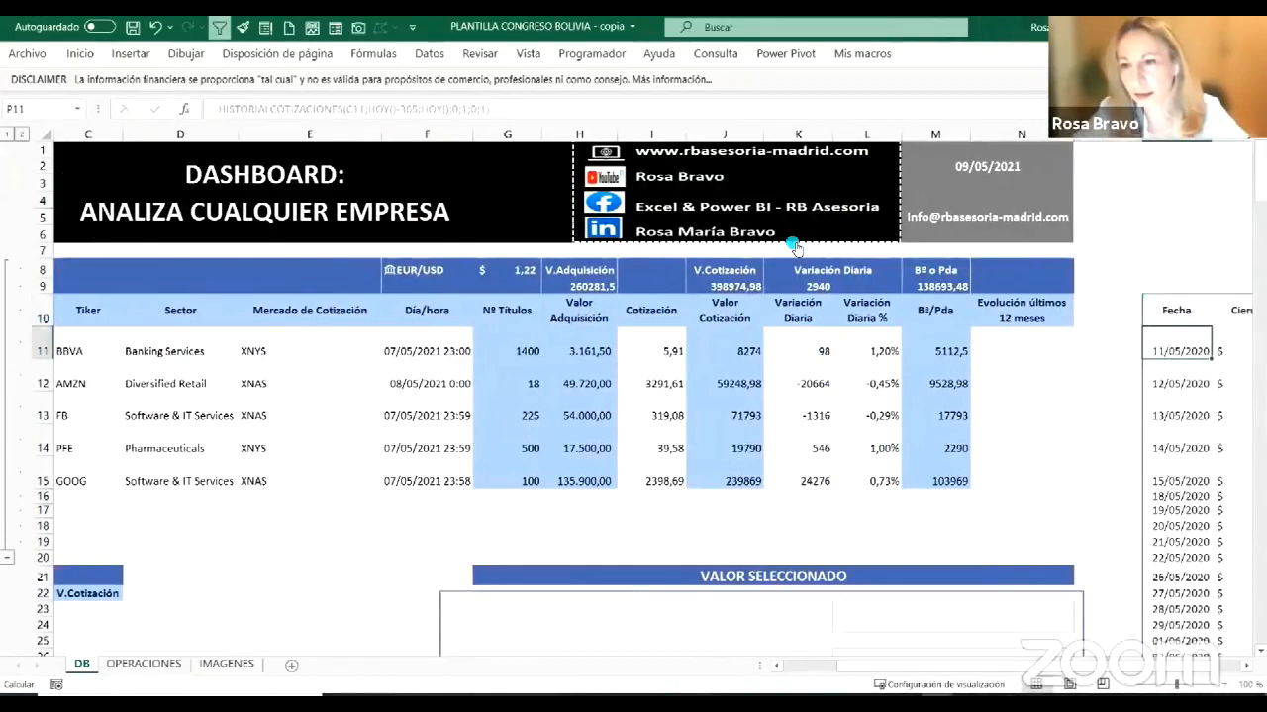
Step: Examine the full year of BBVA dates and closing prices spilled below P10
left_click(1245, 664)
left_click(1245, 665)
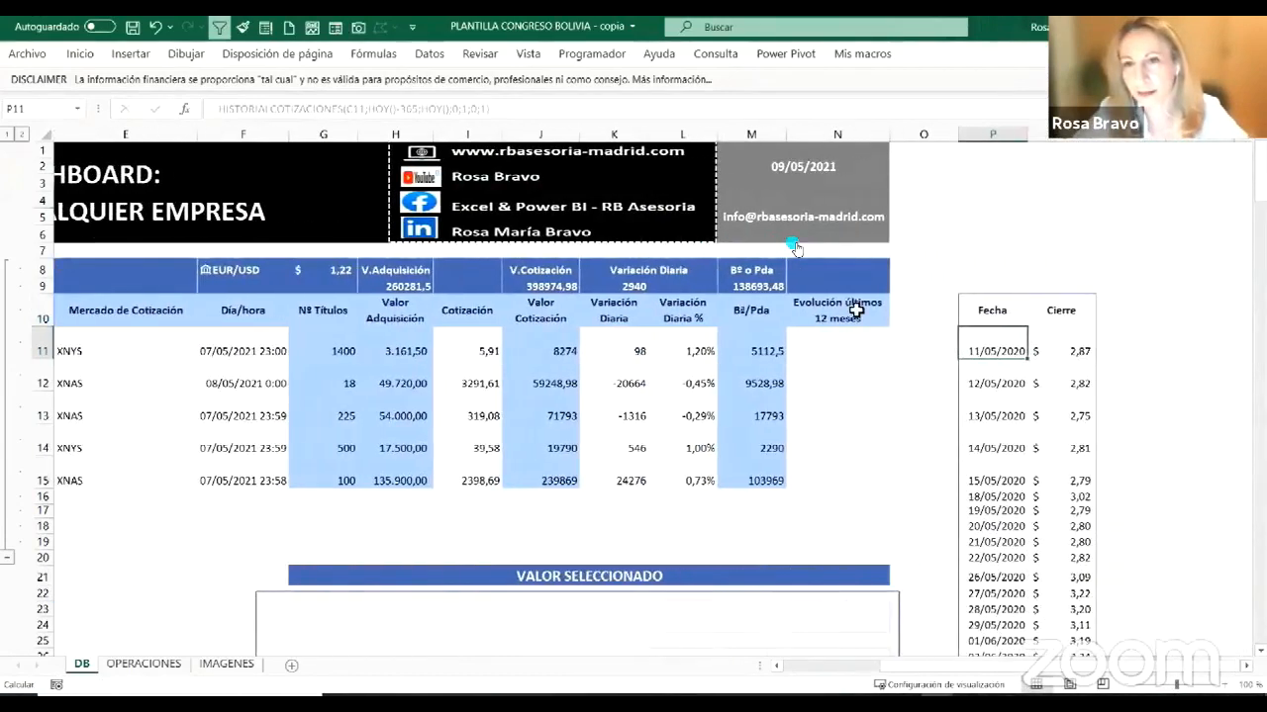
scroll(853, 307, "right", 2)
scroll(752, 336, "right", 1)
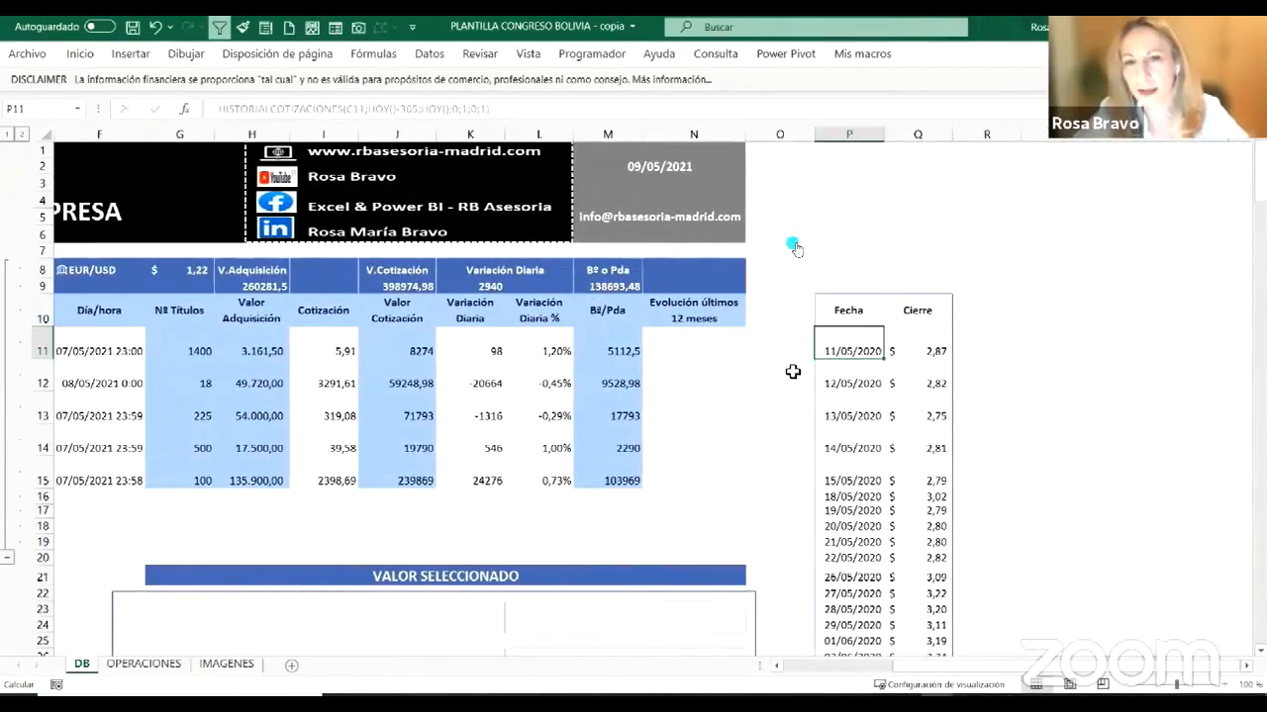
scroll(876, 365, "down", 20)
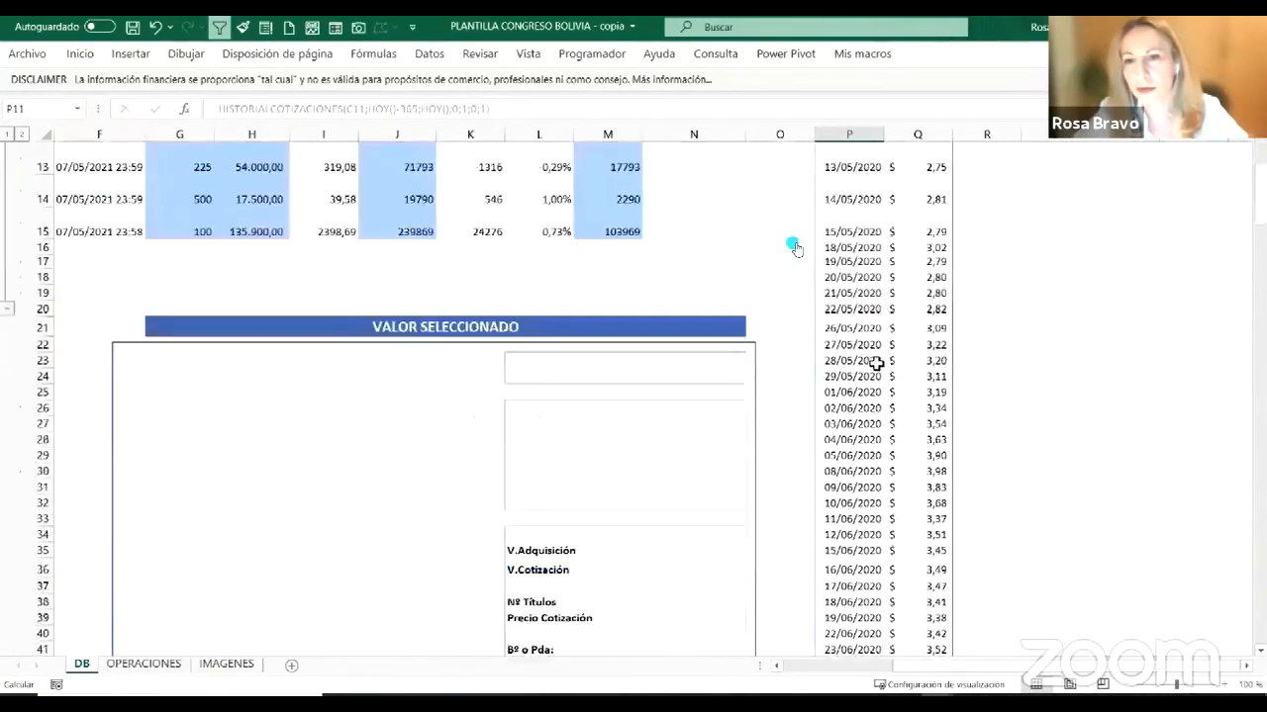
scroll(876, 362, "down", 20)
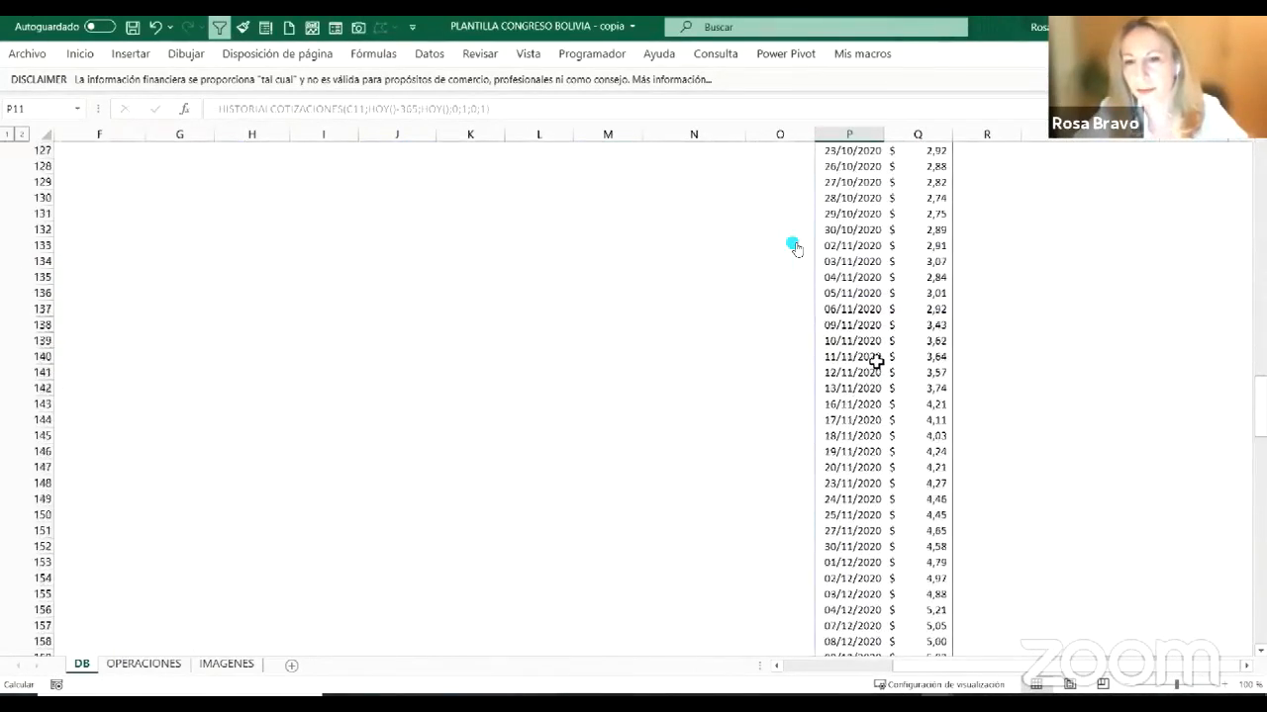
scroll(876, 357, "down", 5)
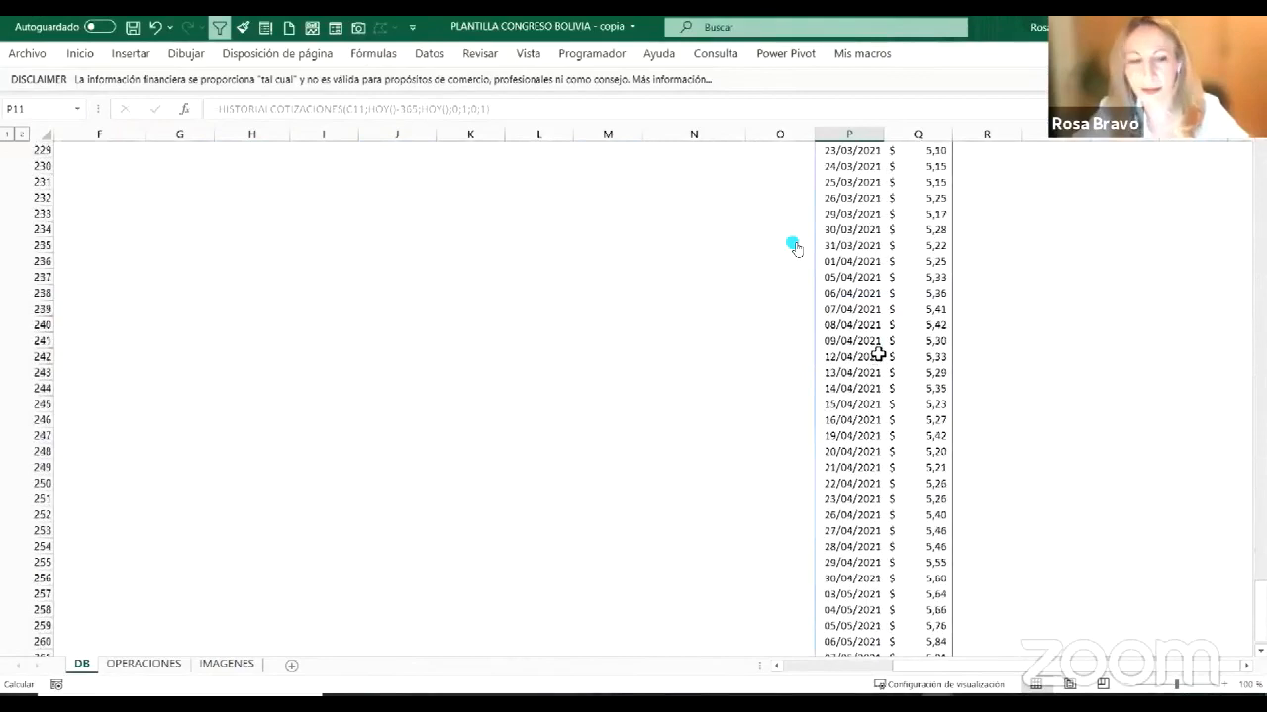
scroll(879, 356, "up", 20)
scroll(881, 356, "up", 20)
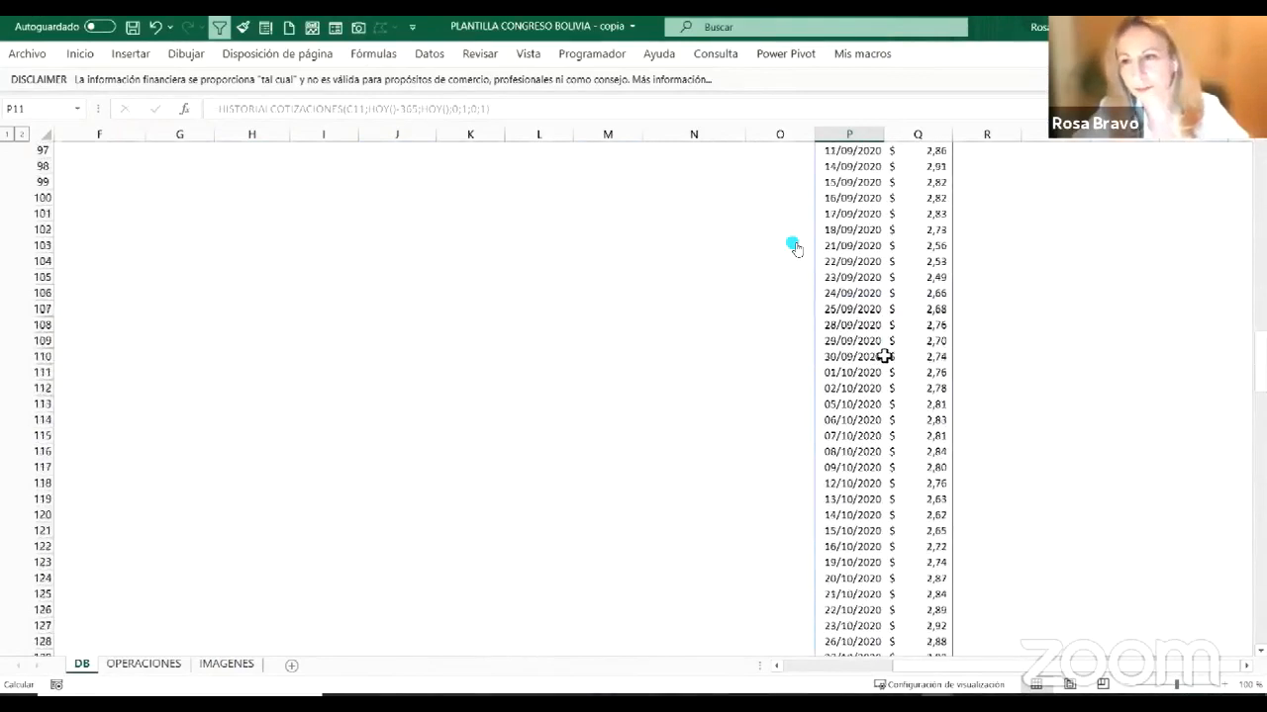
scroll(848, 328, "up", 3)
Step: Wrap the P10 HISTORIALCOTIZACIONES formula in TRANSPONER so the price history runs horizontally
left_click(848, 310)
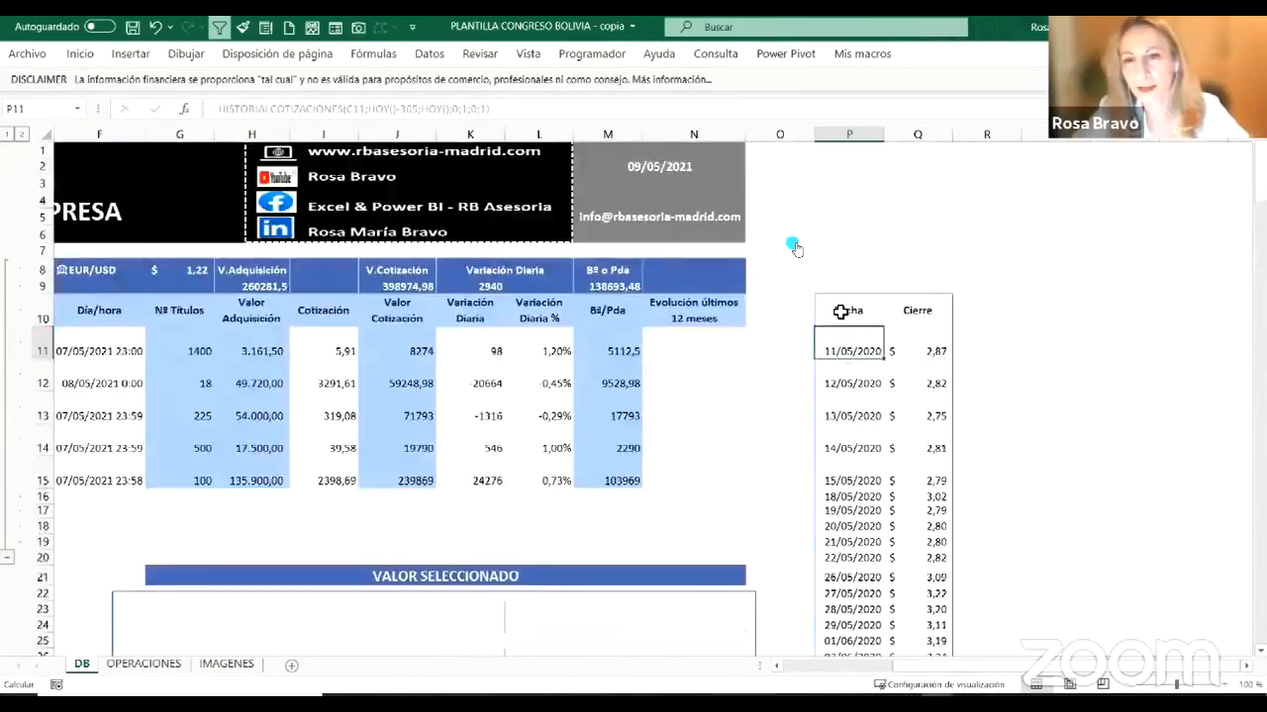
left_click(220, 110)
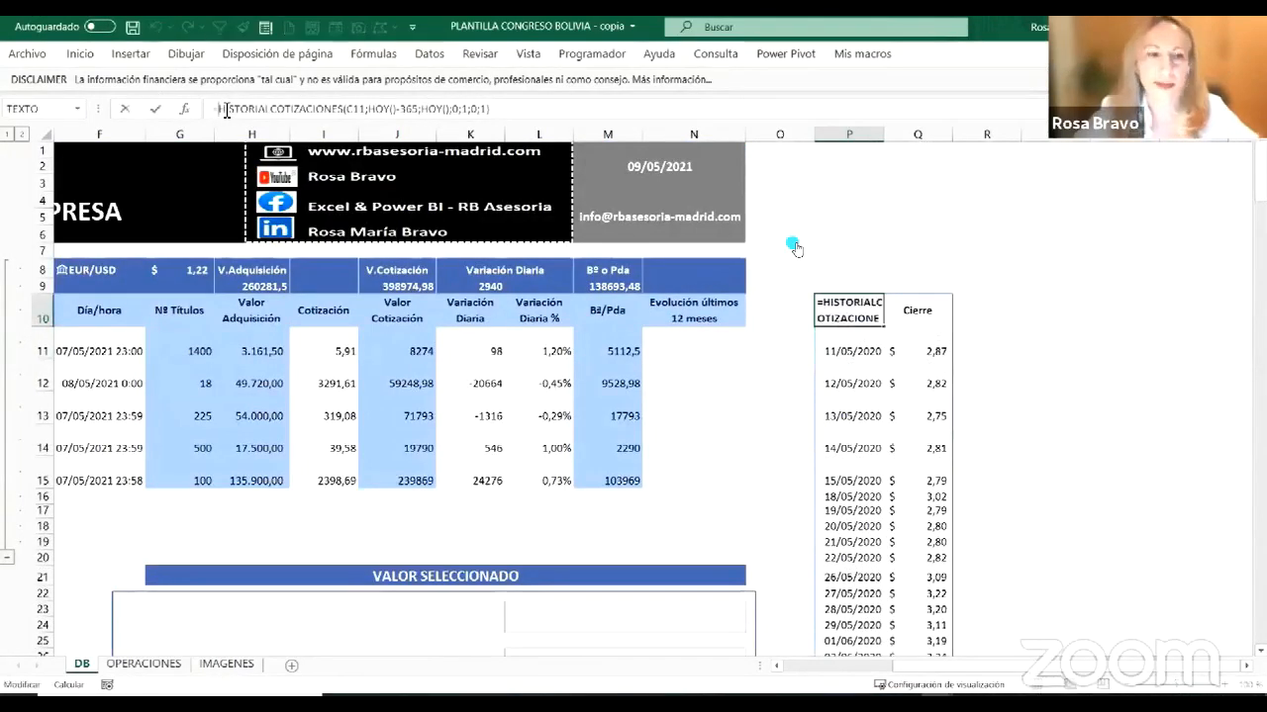
type("TRANSPONER")
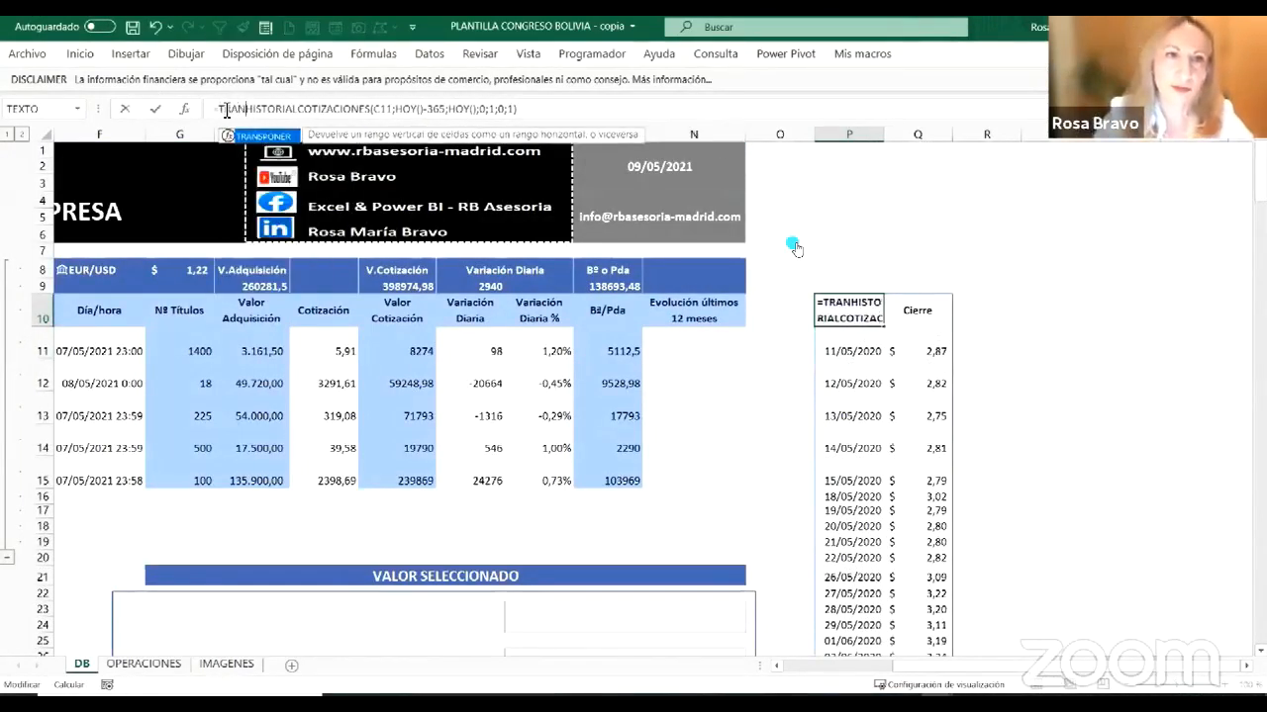
type("(")
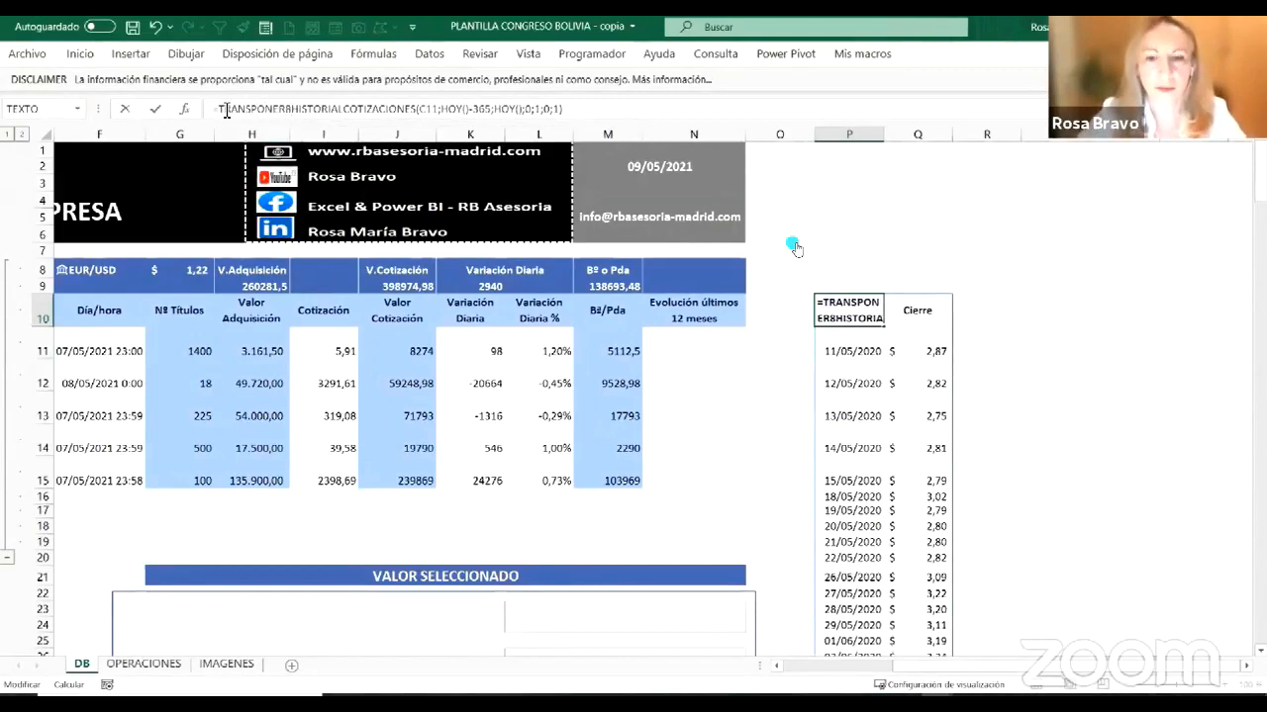
type("(")
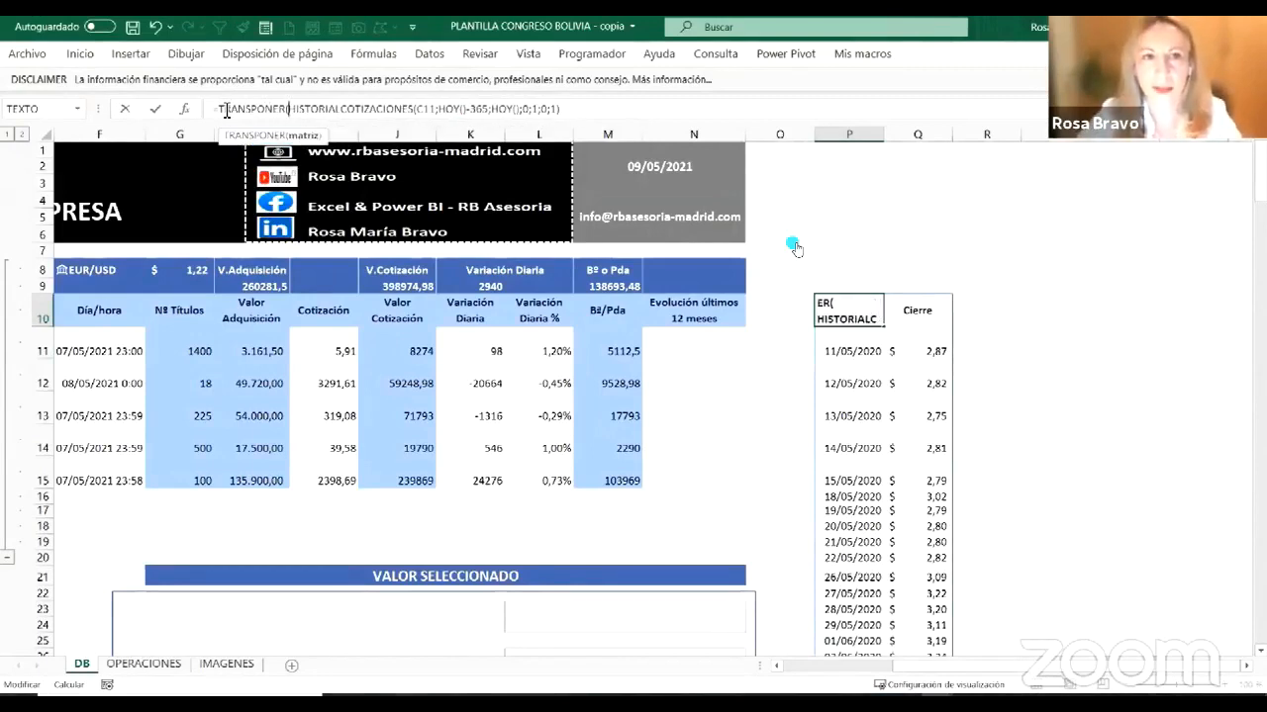
left_click(564, 109)
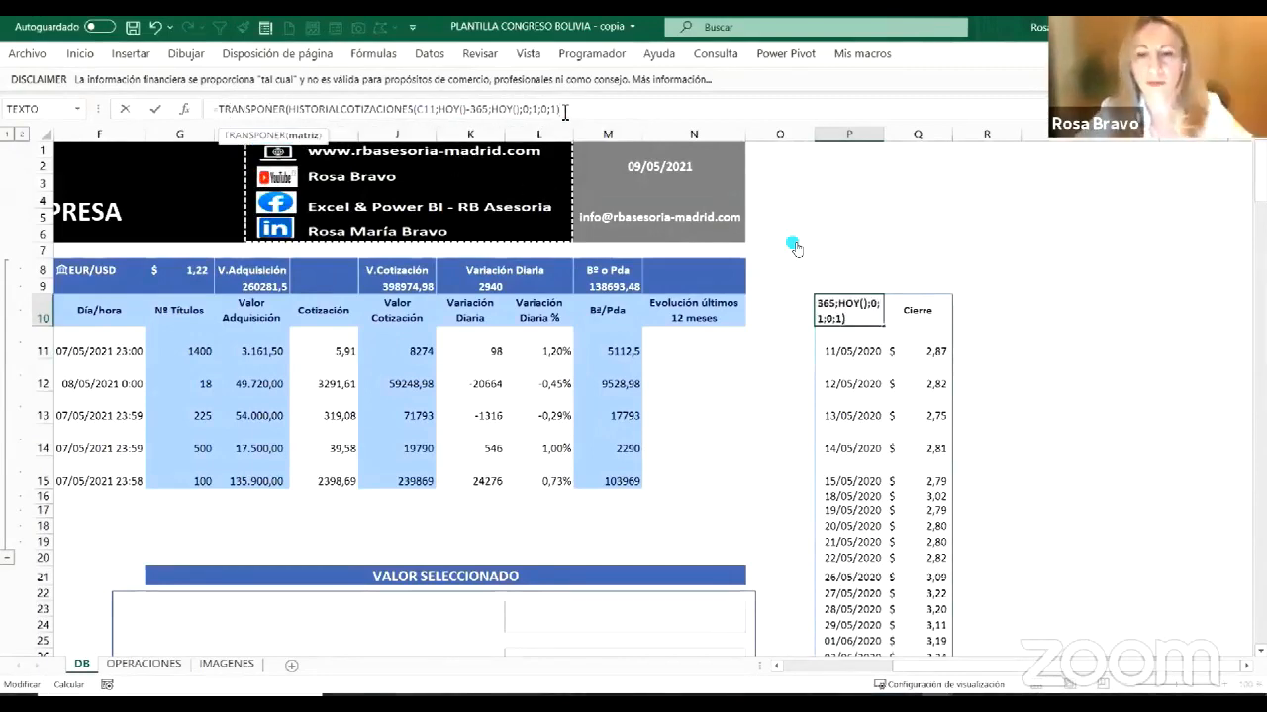
type(")")
key("Return")
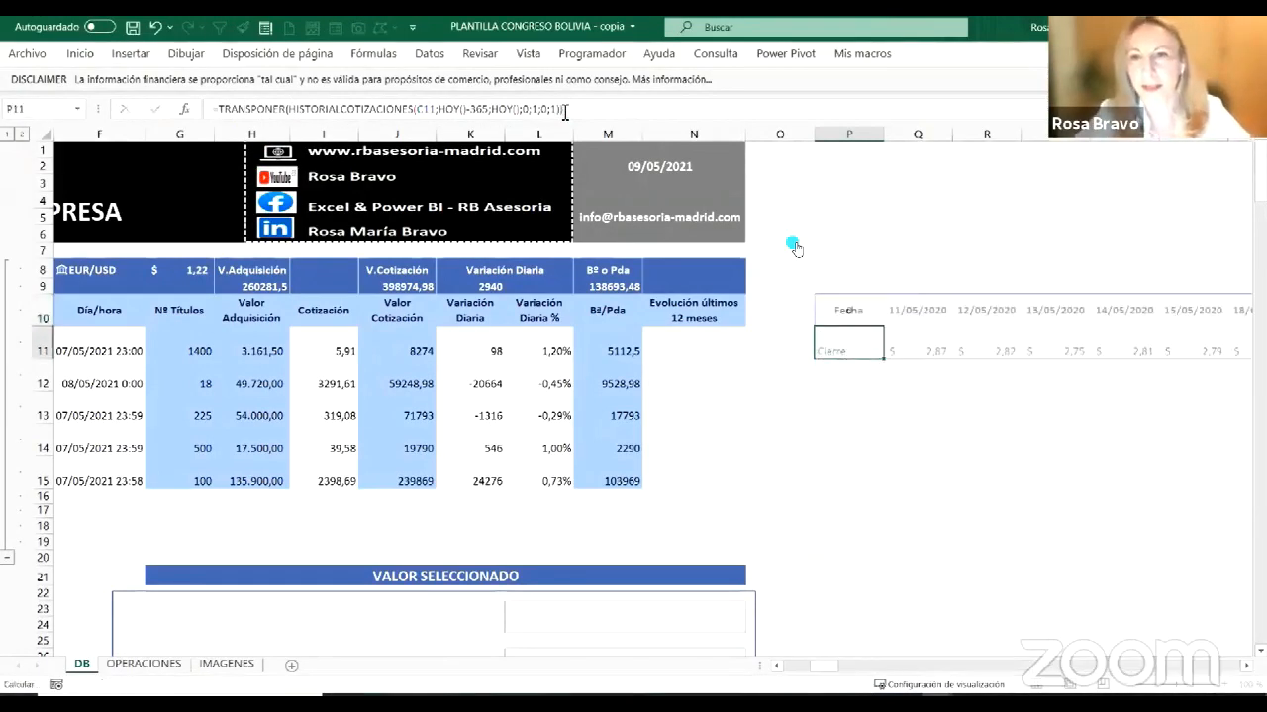
Step: Begin a HISTORIALCOTIZACIONES formula in Q12 with the Amazon ticker cell C12 as the stock argument
left_click(894, 369)
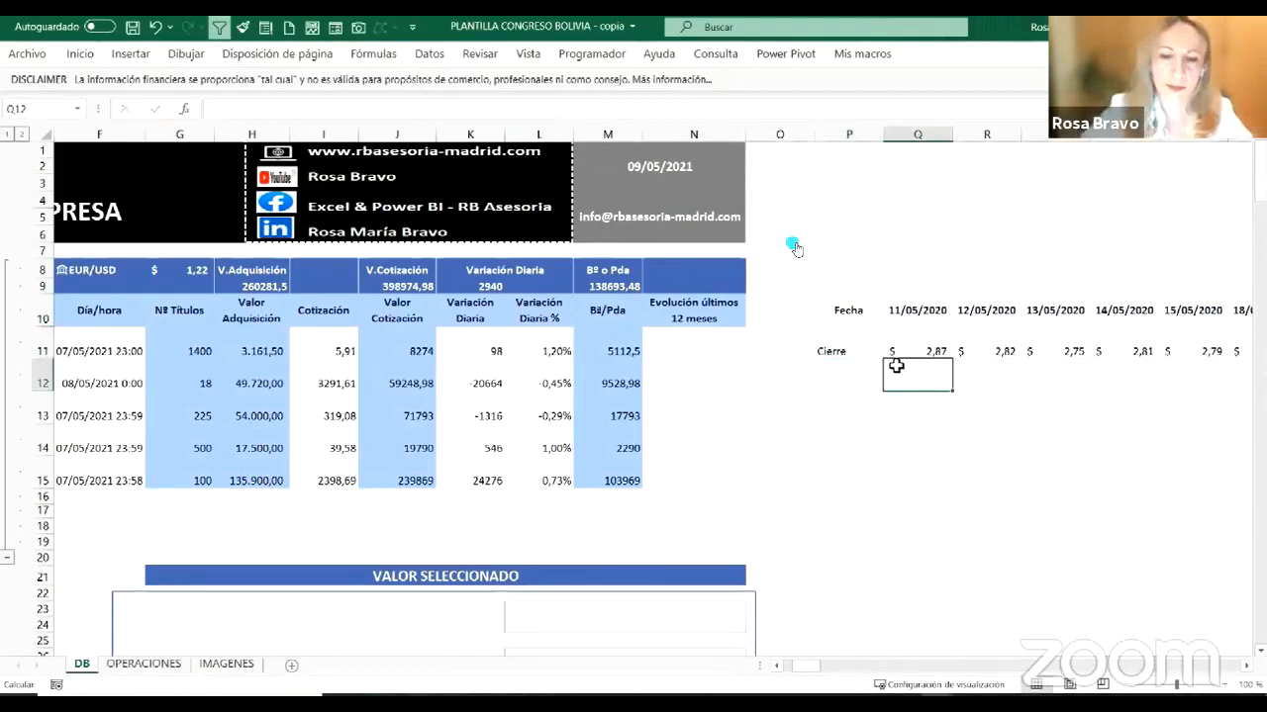
type("=HISTORIA")
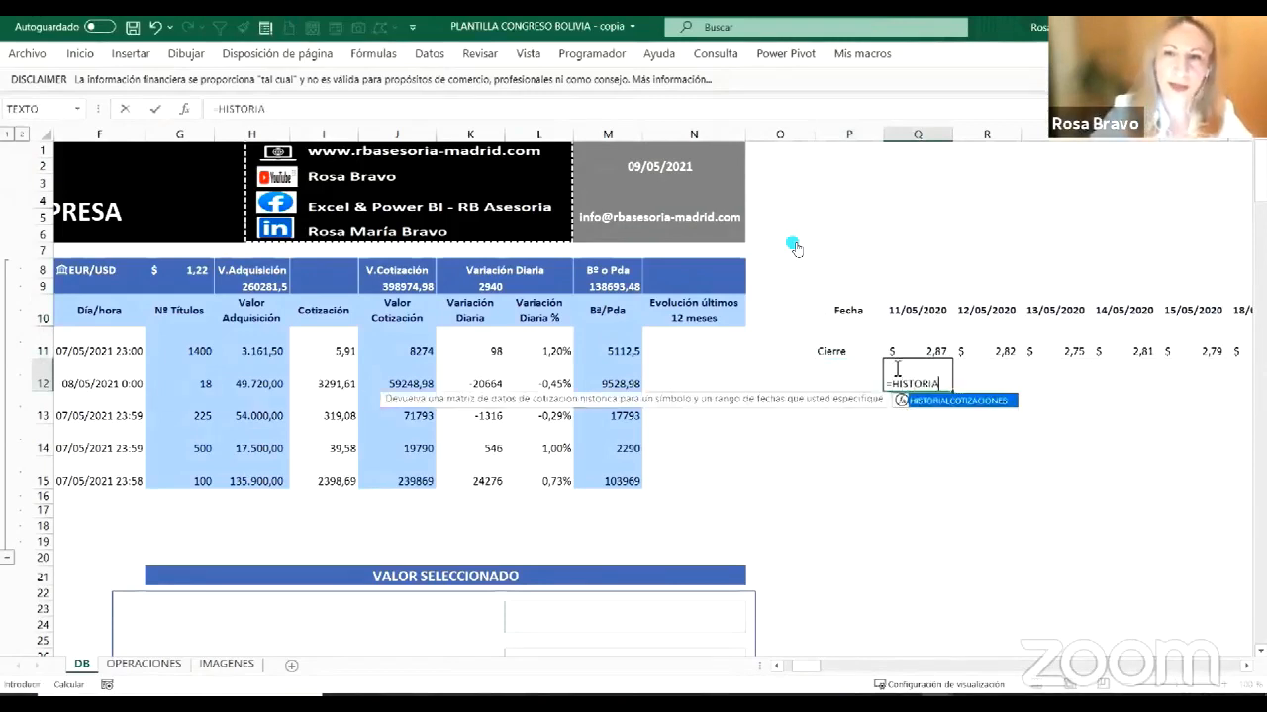
type("L")
key("Tab")
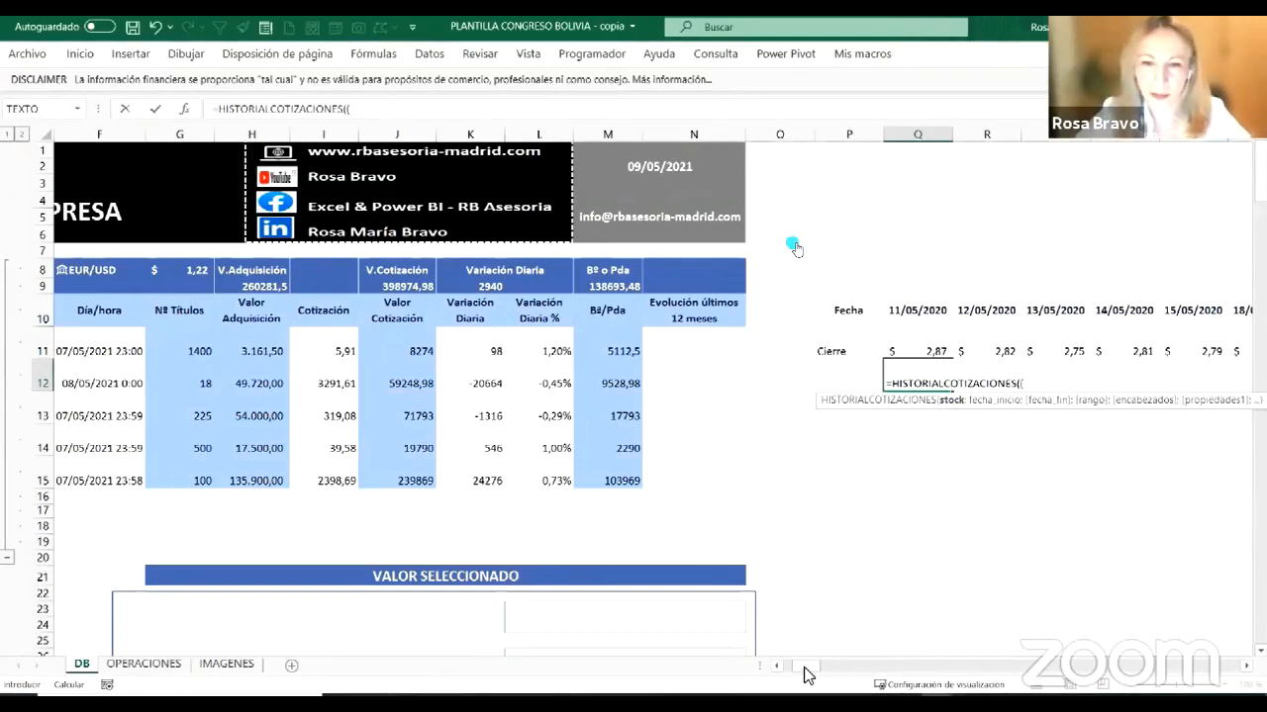
scroll(176, 372, "left", 3)
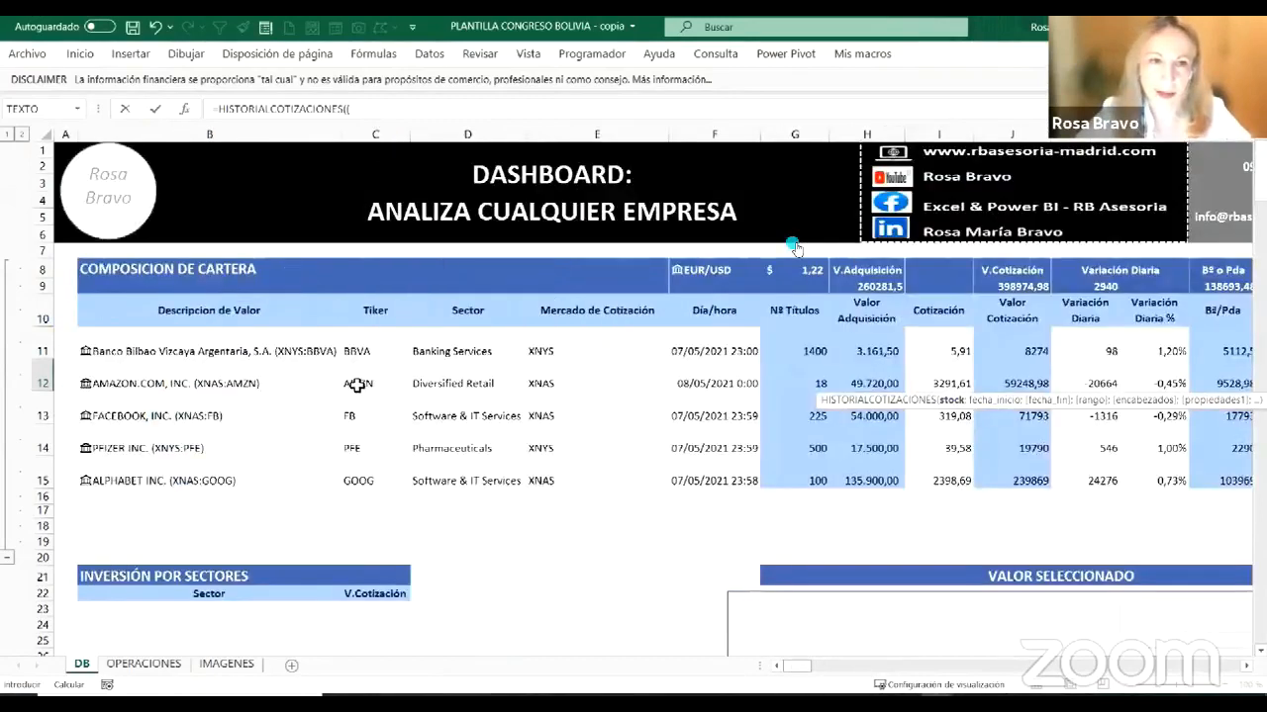
left_click(354, 385)
type(";")
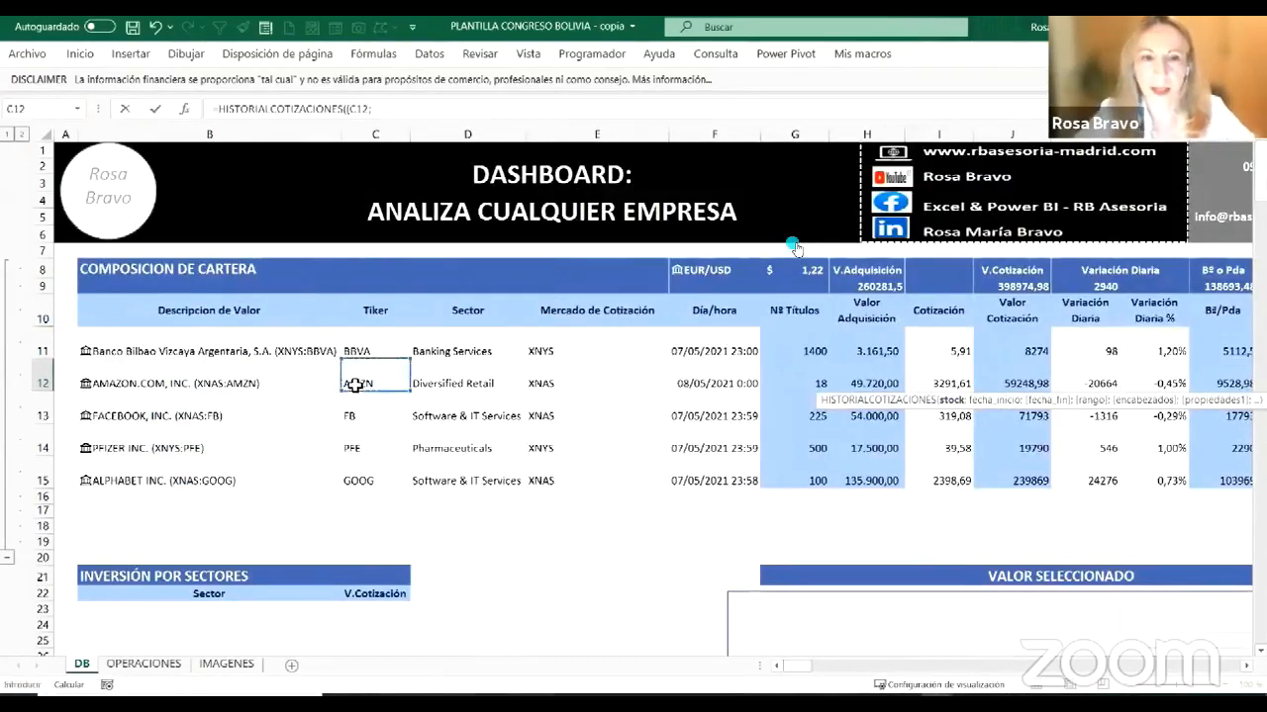
Step: Enter HOY()-365 as the start date and HOY() as the end date in the Q12 formula
type("HOY")
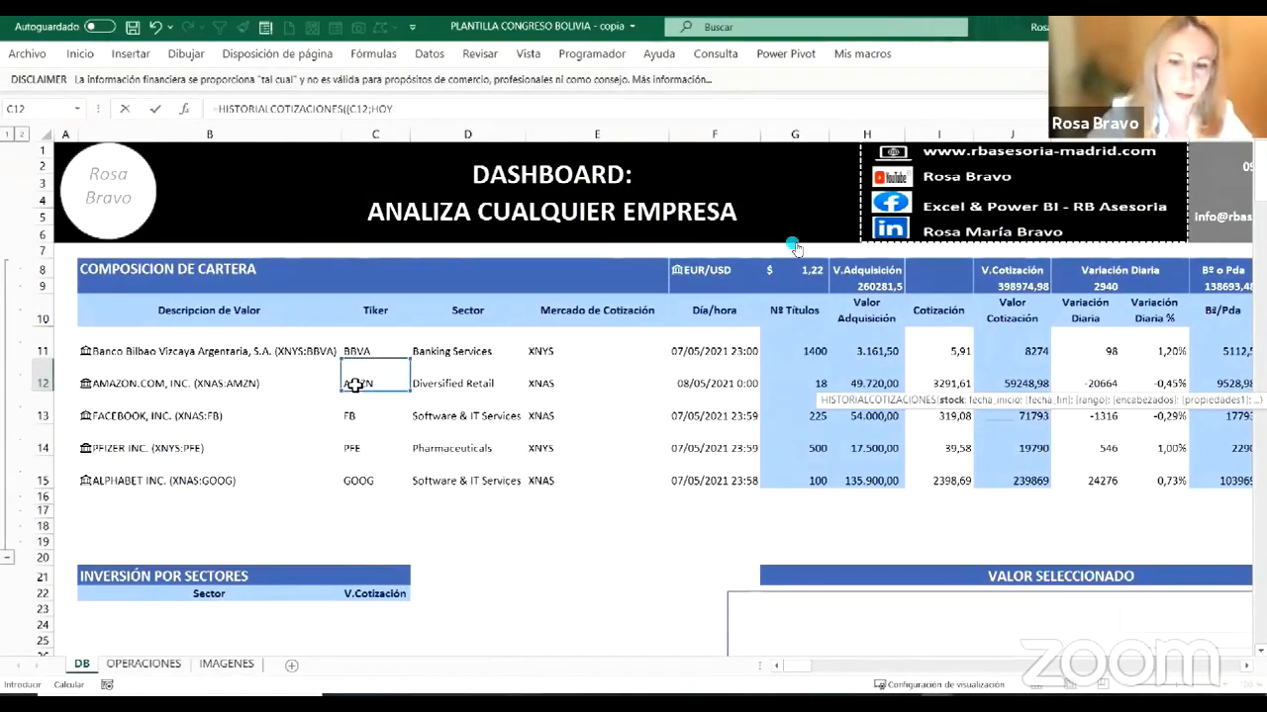
type("()()-36")
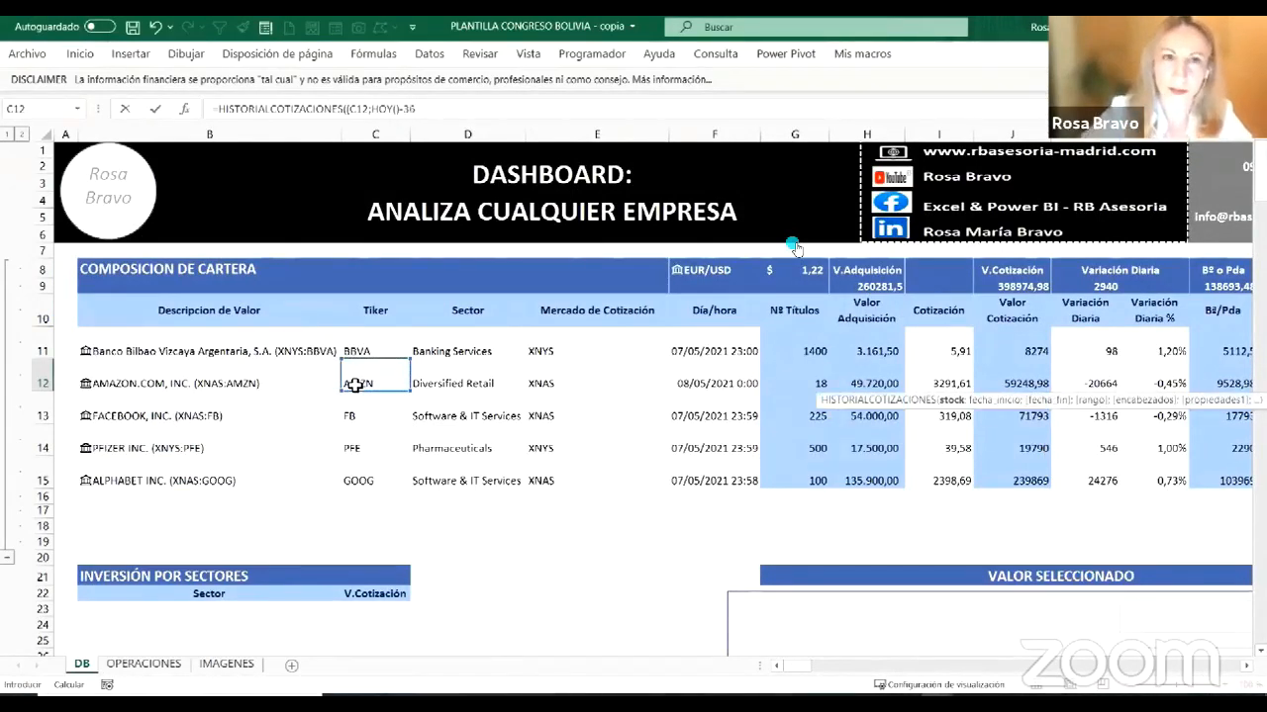
type("5;HOY();")
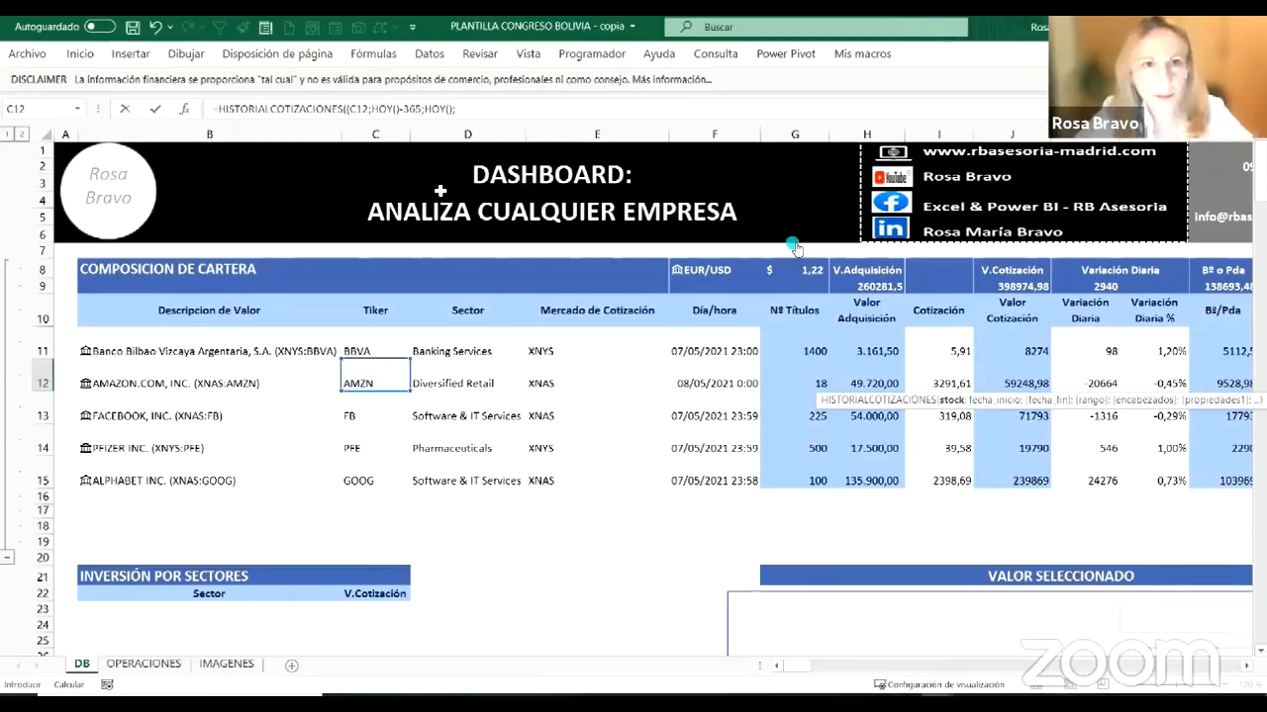
Step: Remove the duplicate opening parenthesis before C12 in the Q12 formula
left_click(458, 111)
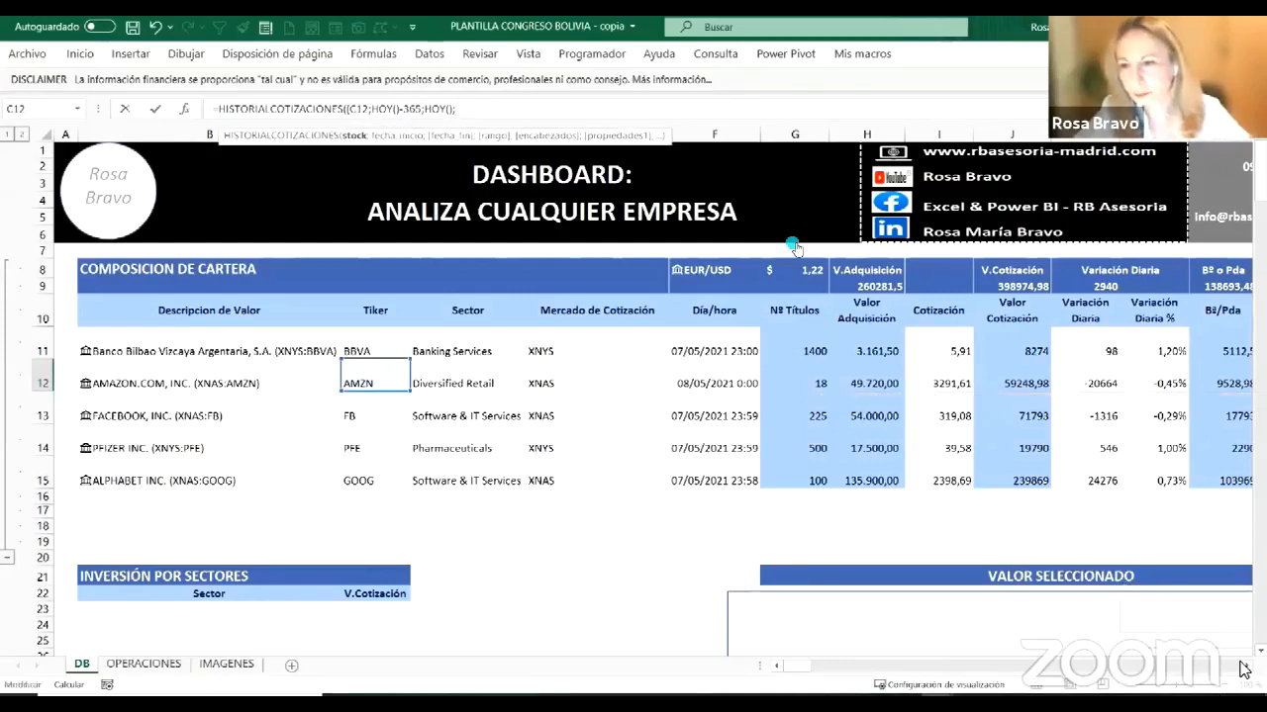
left_click(1245, 667)
left_click(1244, 667)
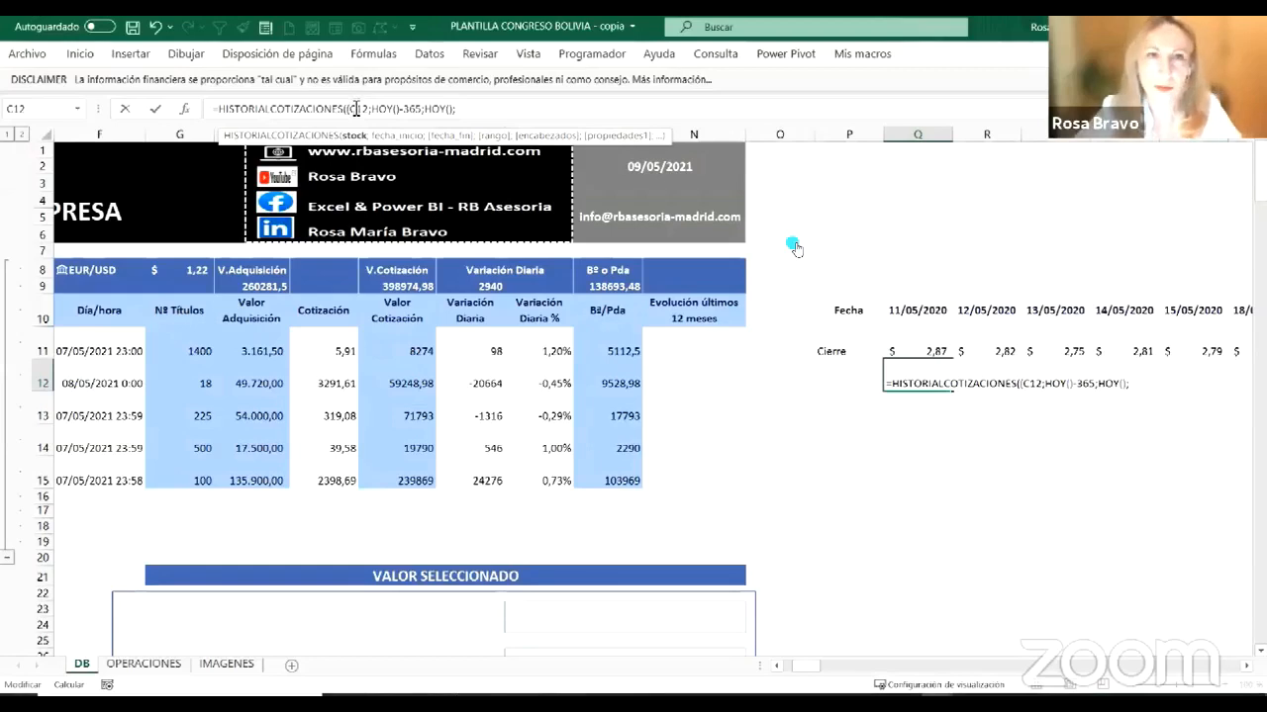
left_click(357, 109)
key("BackSpace")
left_click(459, 111)
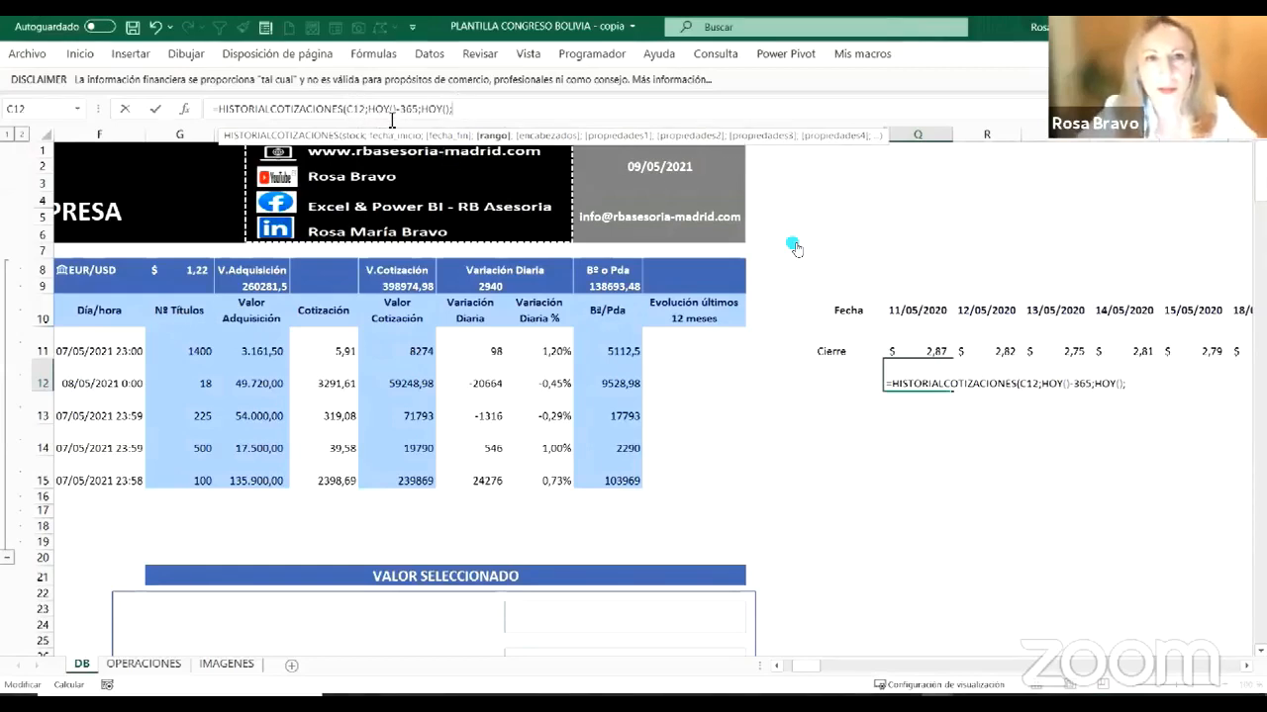
Step: Complete the Q12 HISTORIALCOTIZACIONES formula with interval 0 (daily), headers 0 (none) and property 1 (Cierre)
left_click(451, 108)
left_click(470, 112)
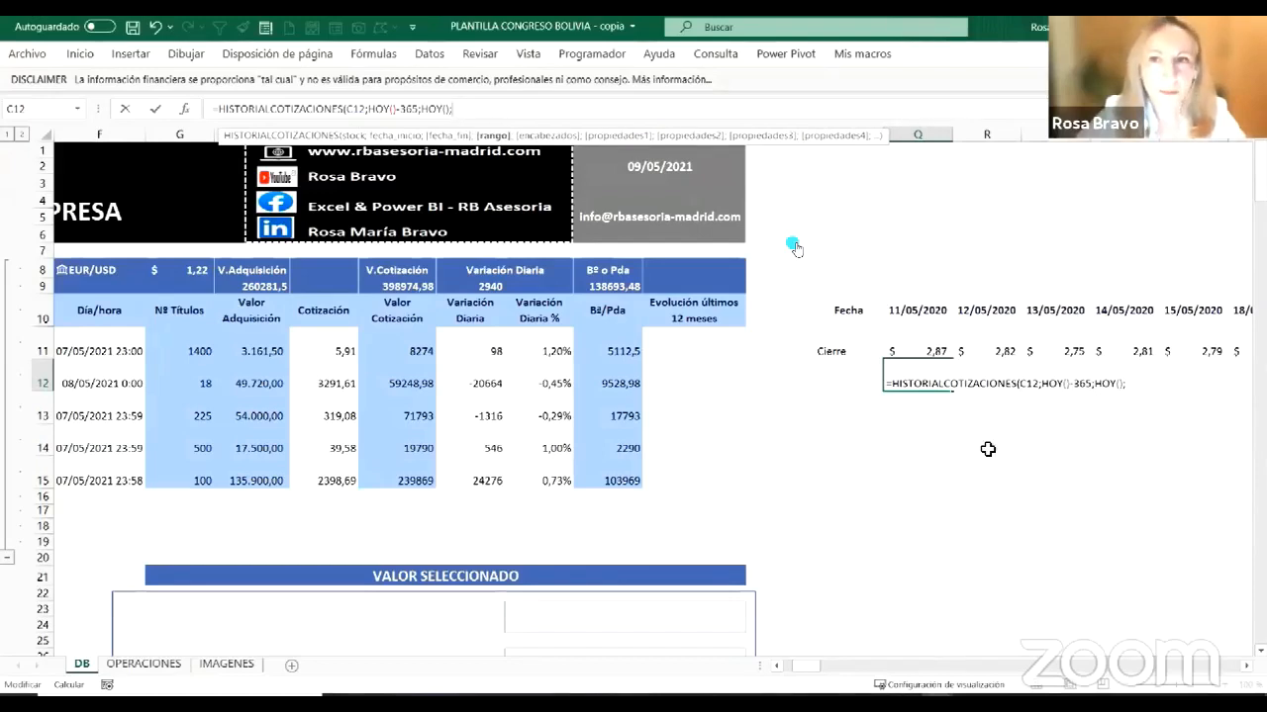
left_click(1130, 381)
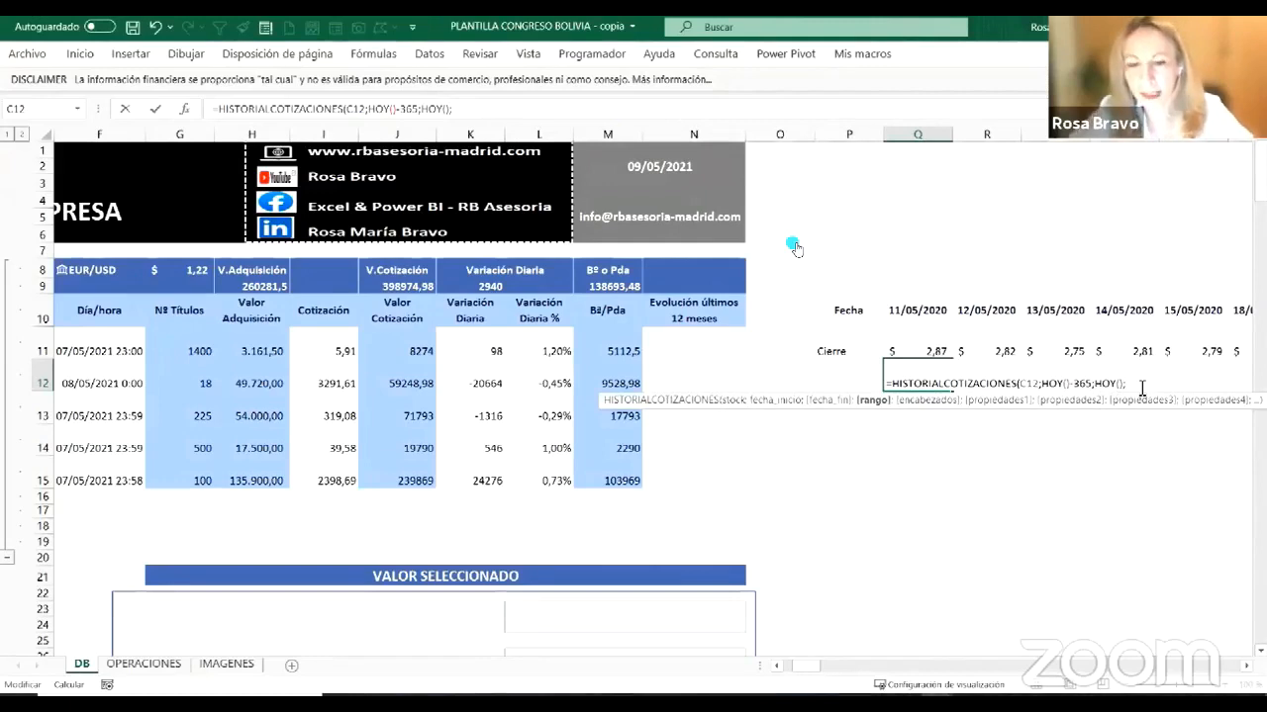
type("0")
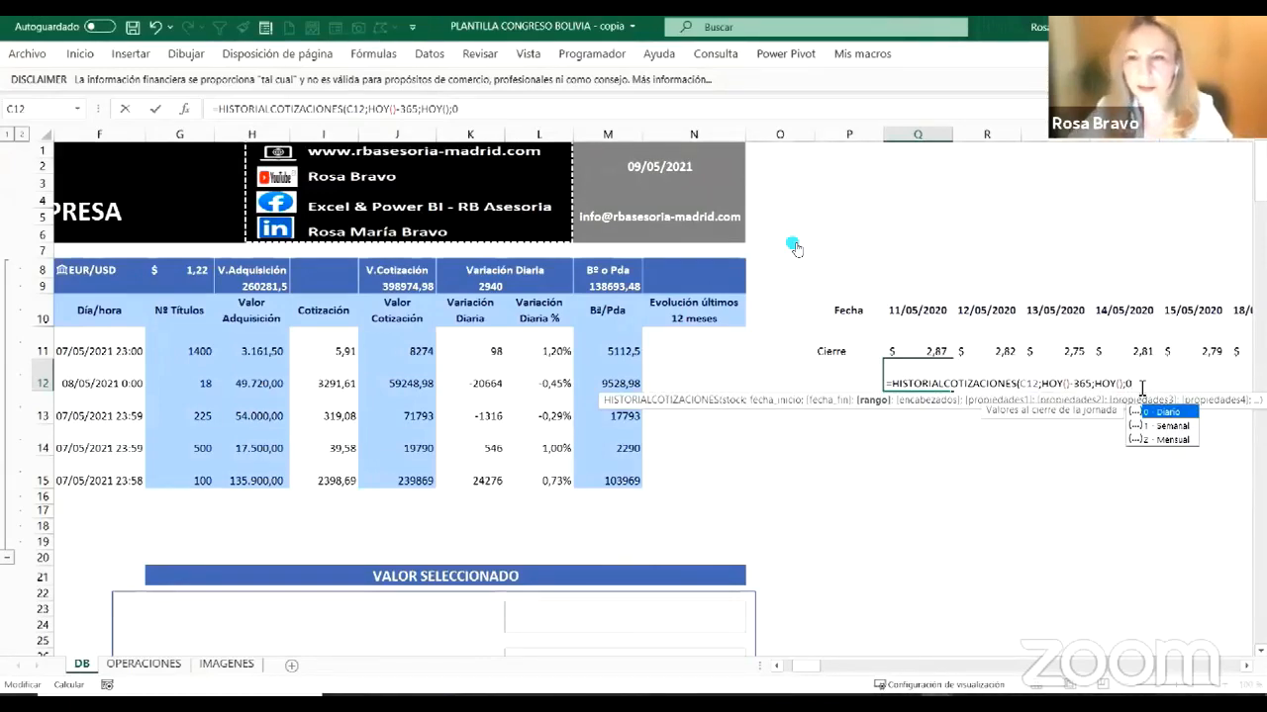
type(";")
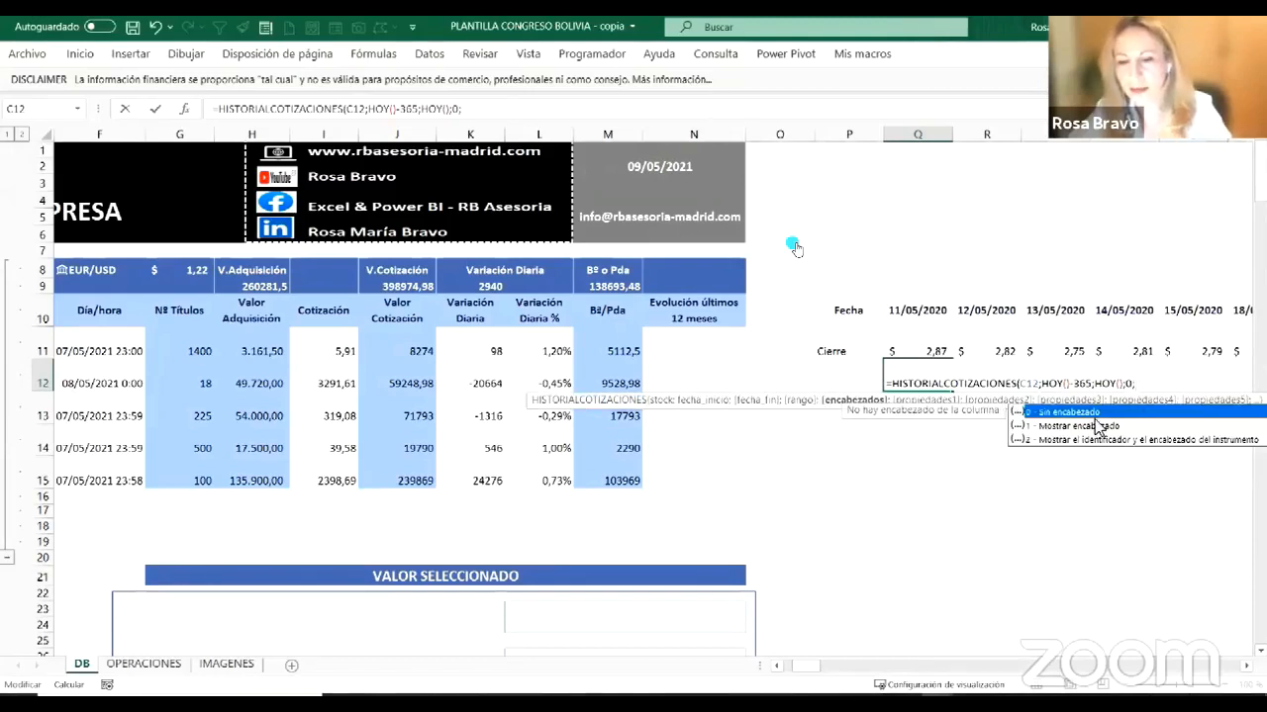
type("0;")
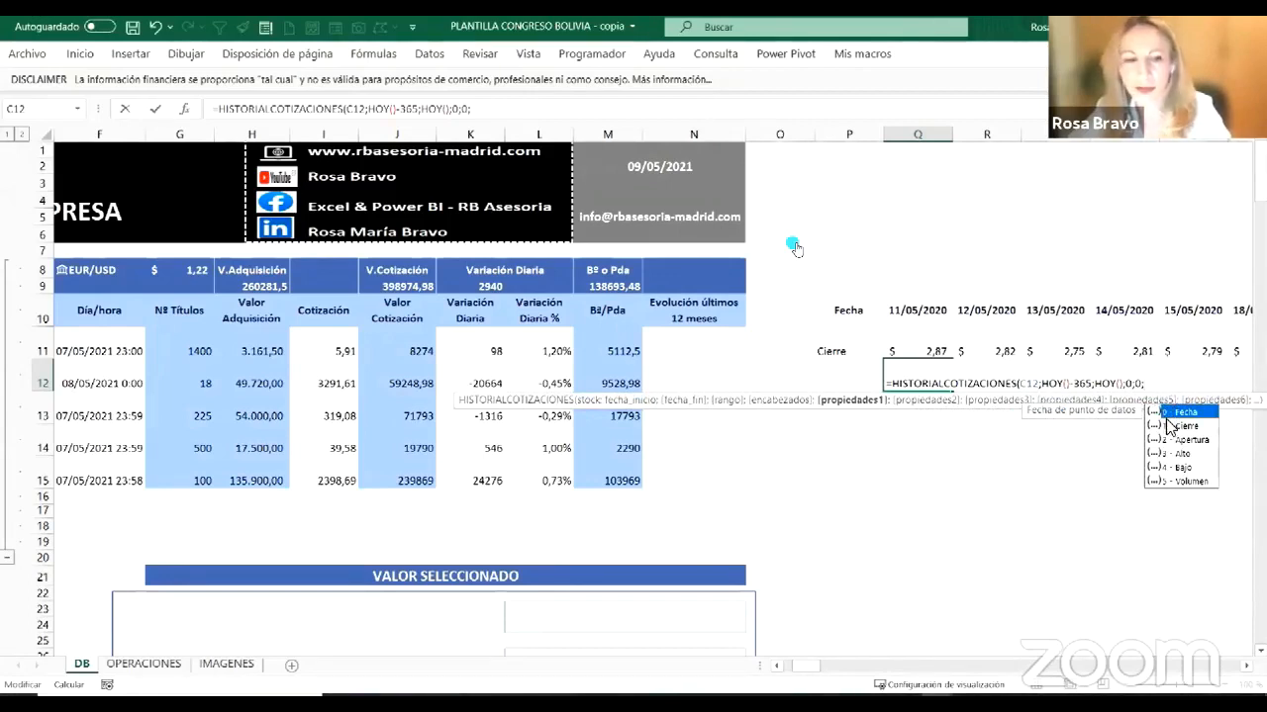
type("1")
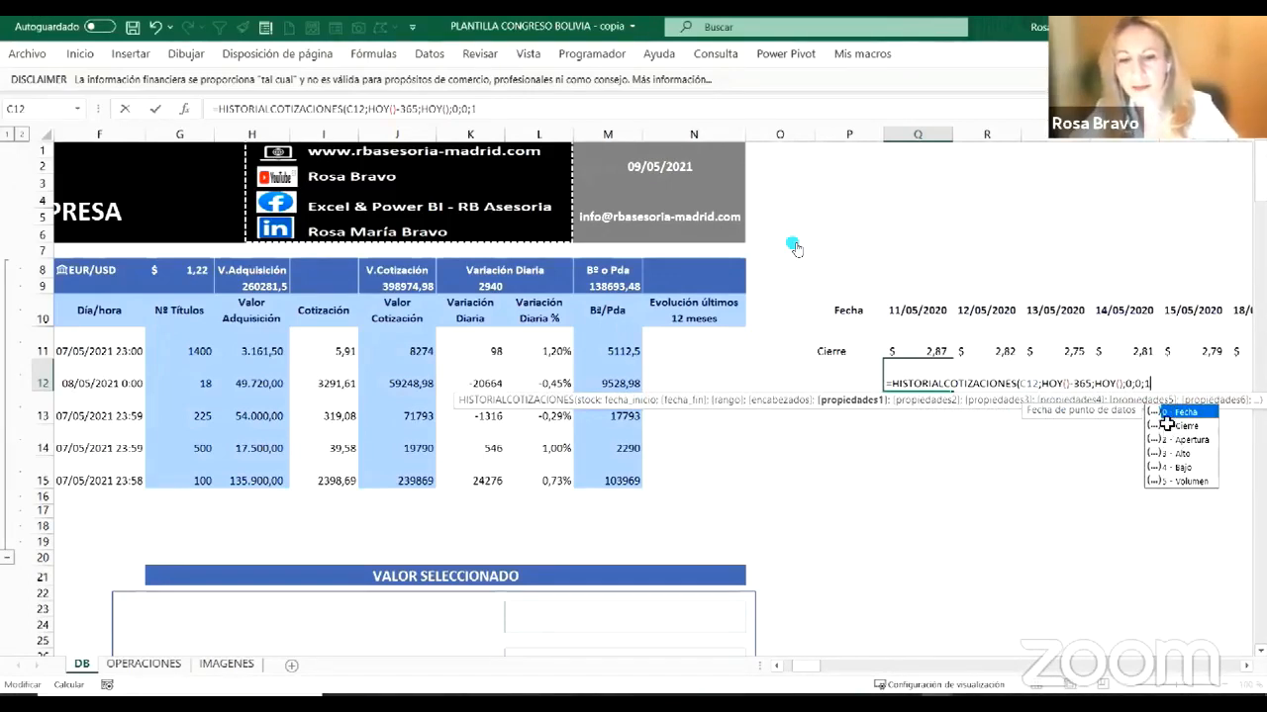
type(")")
key("Return")
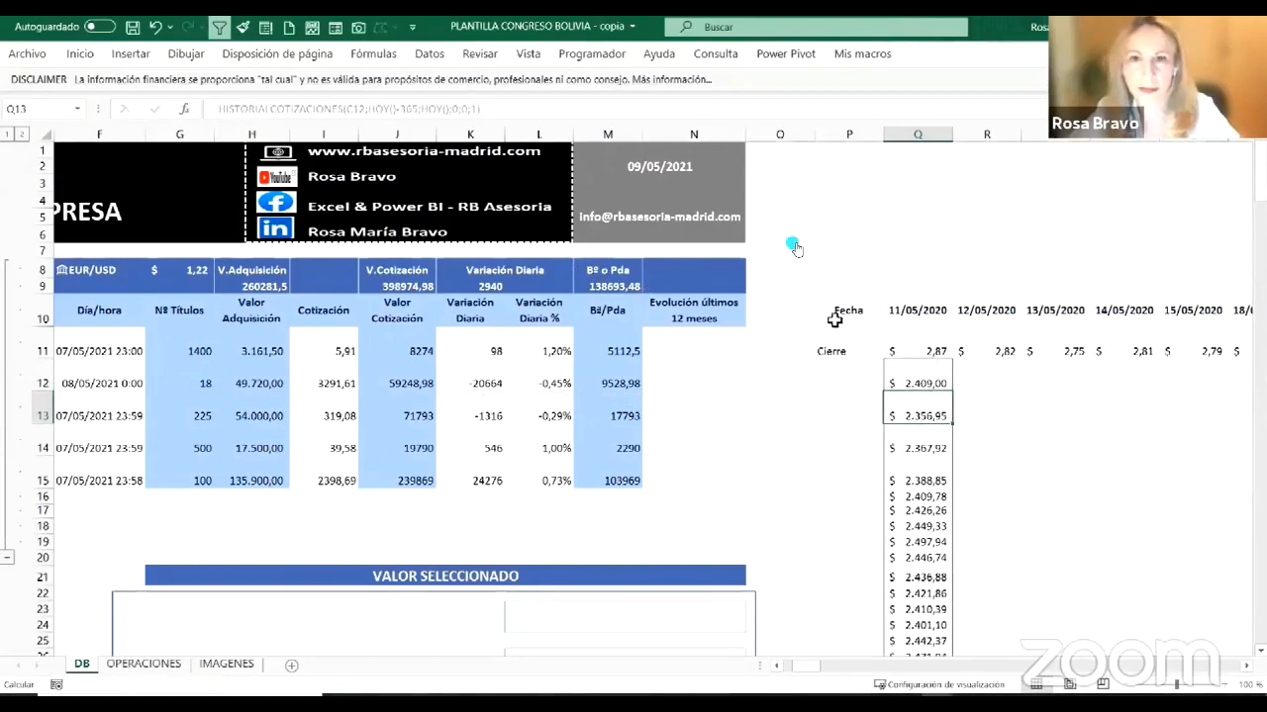
Step: Wrap the Q12 HISTORIALCOTIZACIONES formula in TRANSPONER so Amazon's closing prices run horizontally
left_click(914, 372)
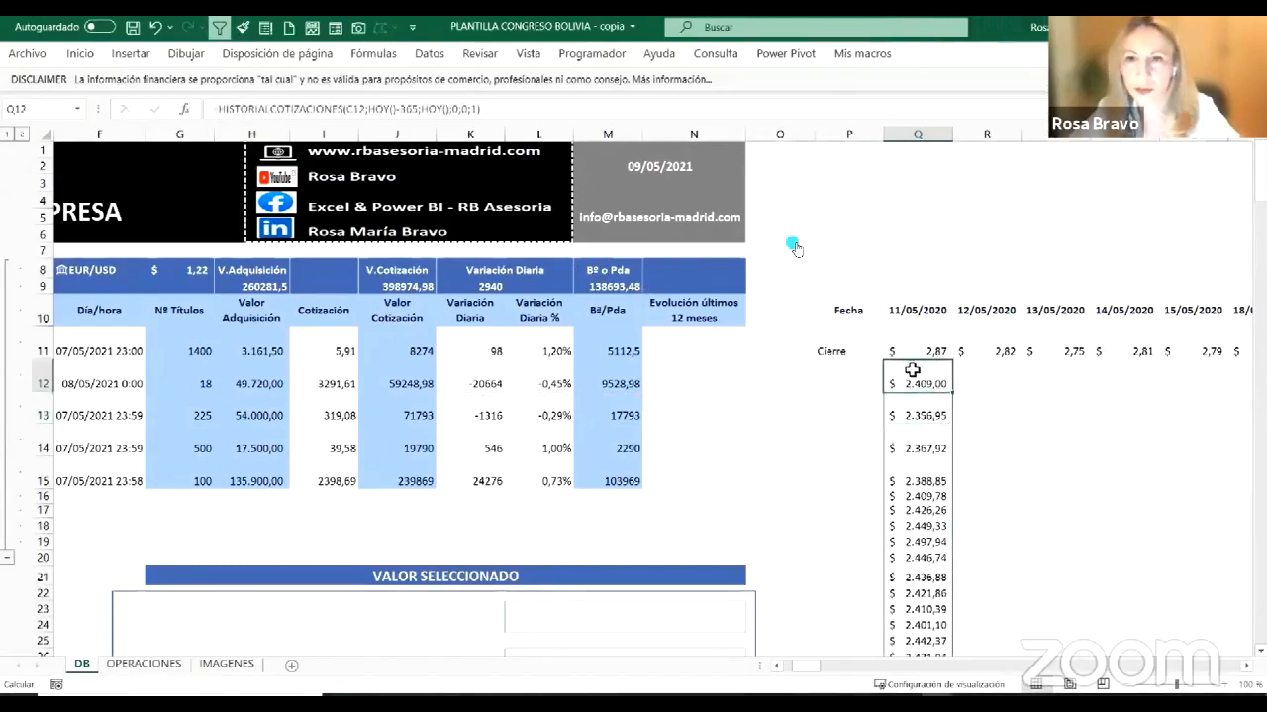
left_click(221, 116)
type("TRANSPON")
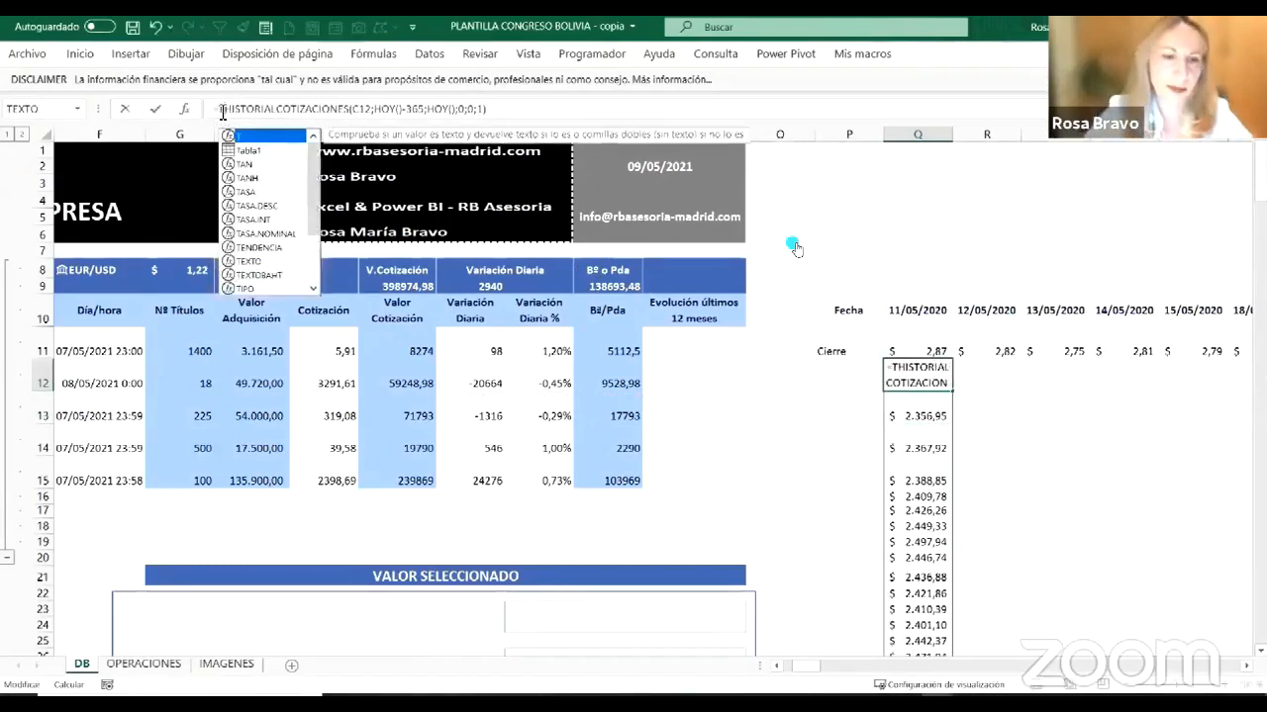
type("ER")
key("BackSpace")
key("BackSpace")
key("BackSpace")
key("BackSpace")
type("PONER")
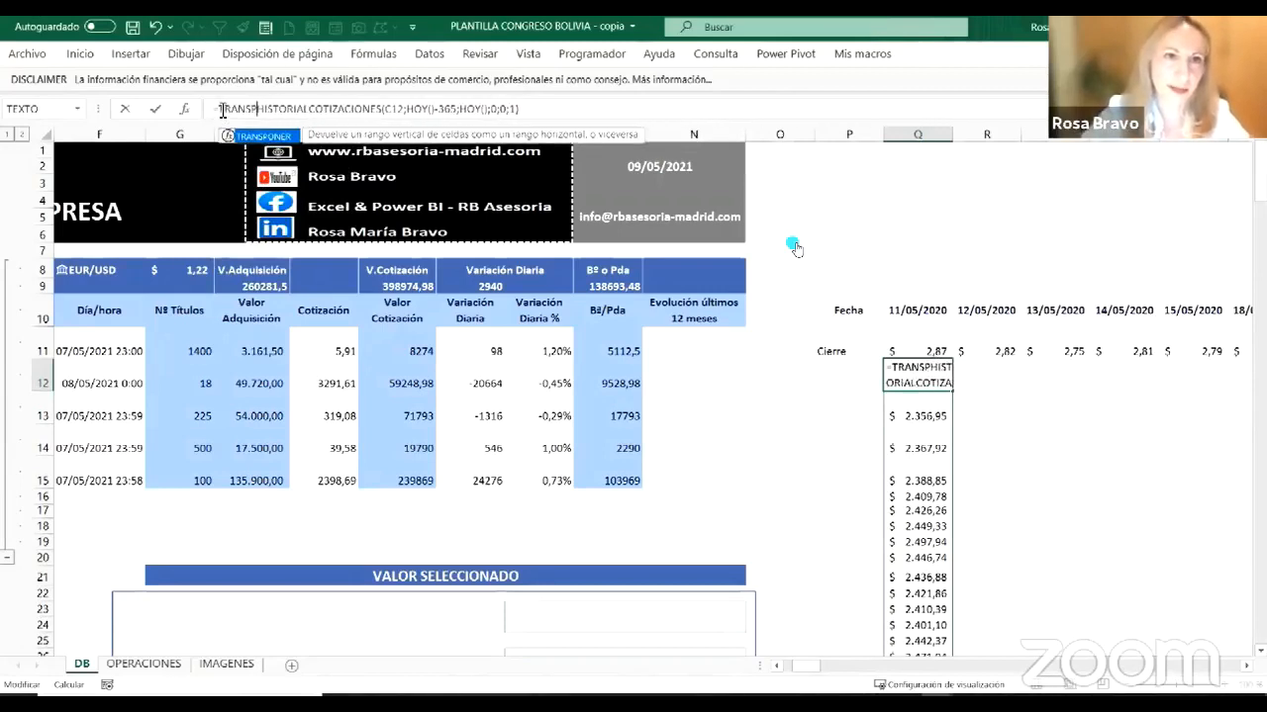
type("(")
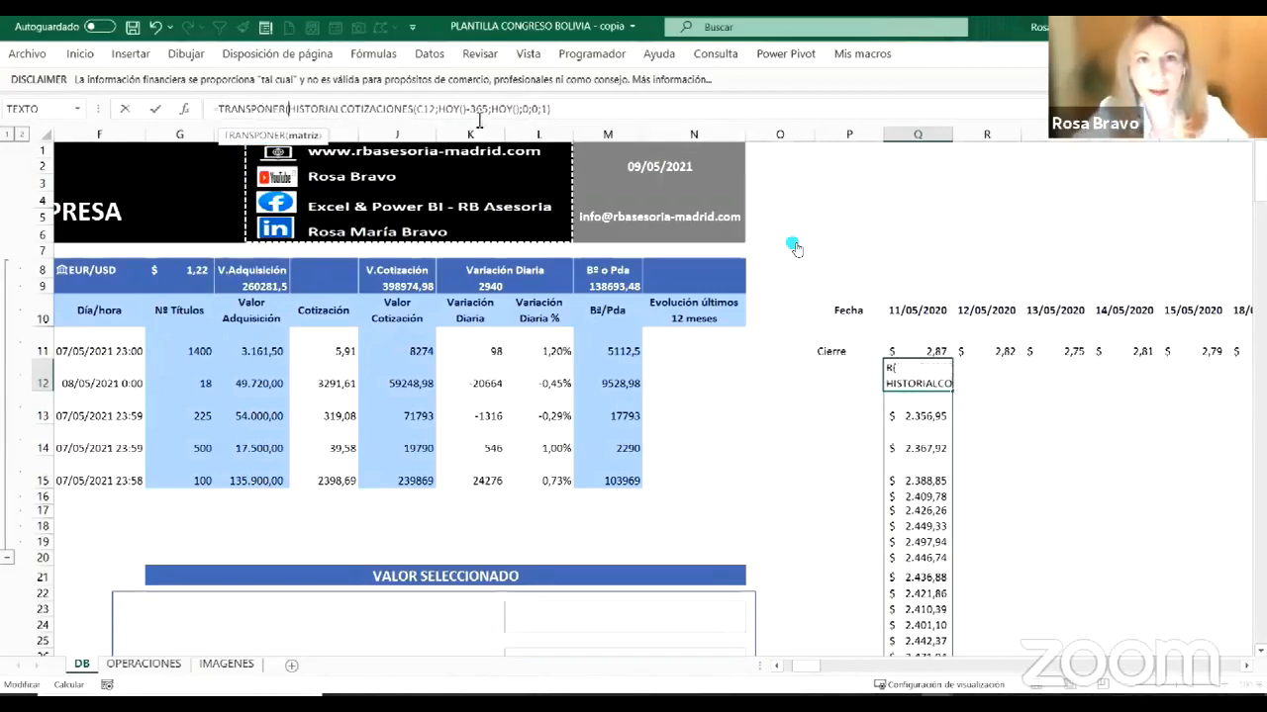
left_click(552, 109)
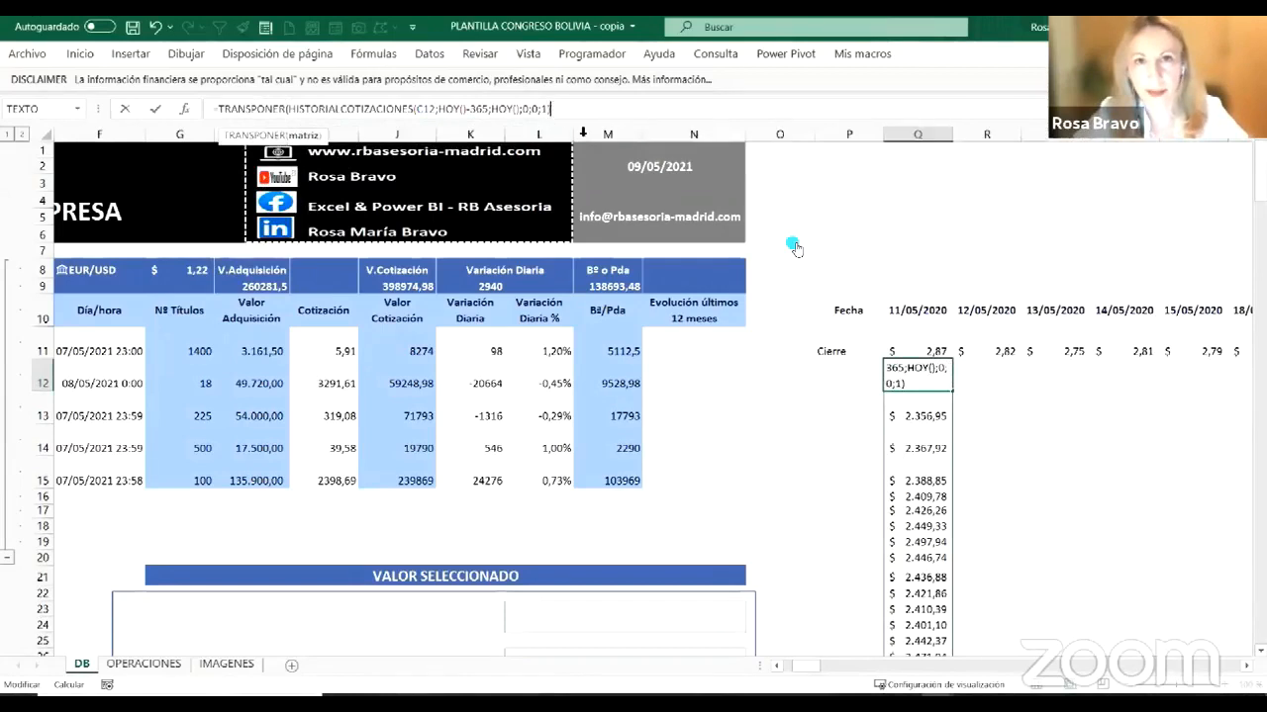
type(")")
key("Return")
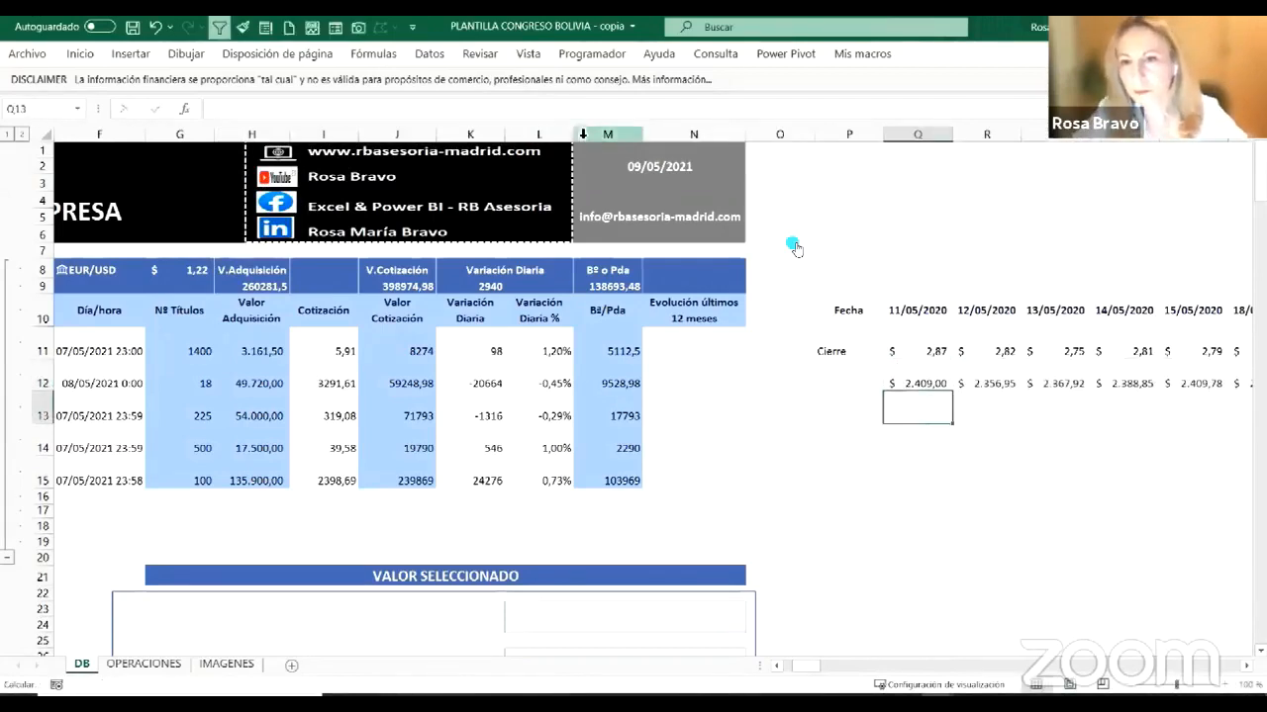
Step: Fill the Q12 price history formula down to Q15 for the remaining stocks
left_click(904, 384)
left_click_drag(952, 392, 950, 491)
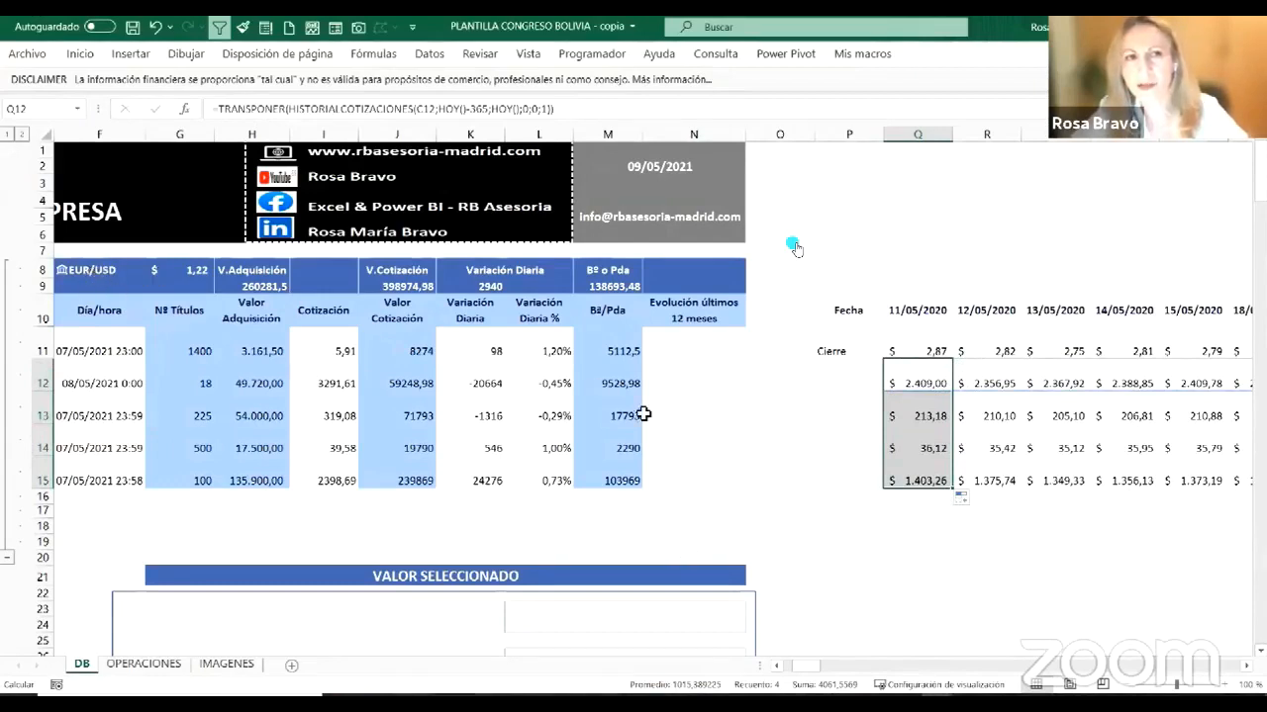
left_click(928, 415)
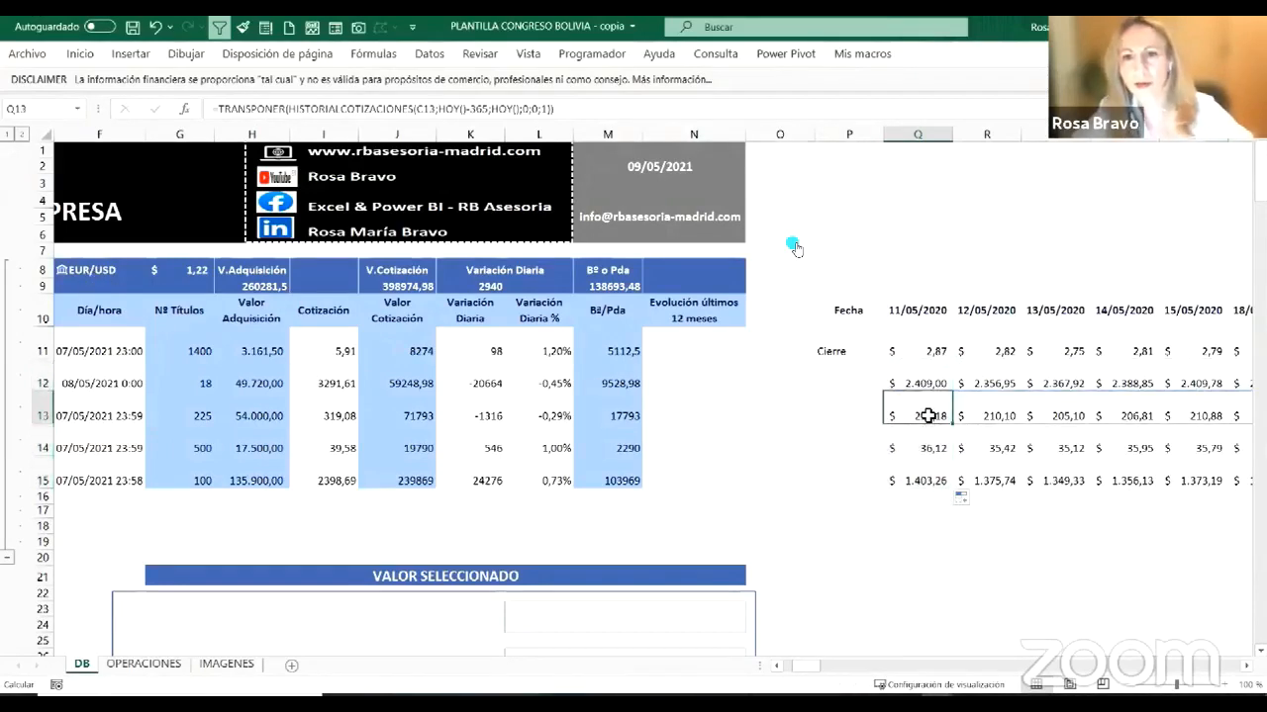
Step: Copy the transposed price history formula from Q12 into Q9 above the date row
left_click(920, 383)
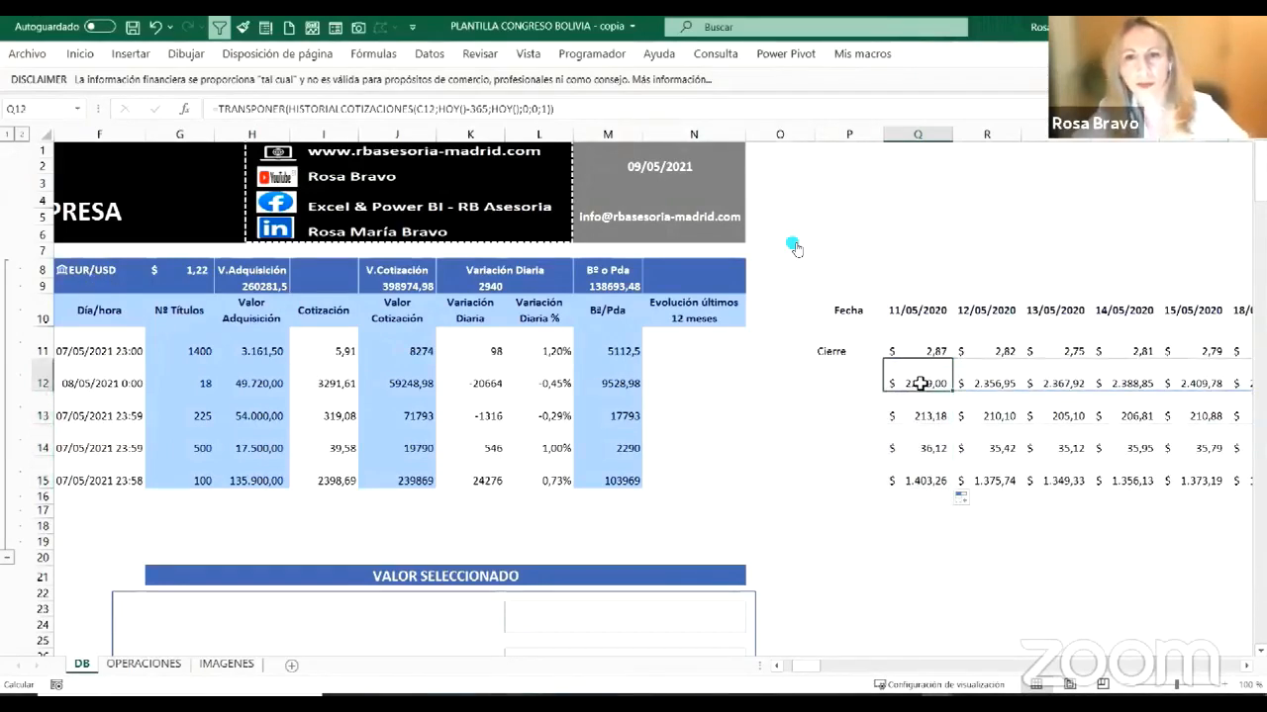
key("ctrl+c")
left_click(910, 285)
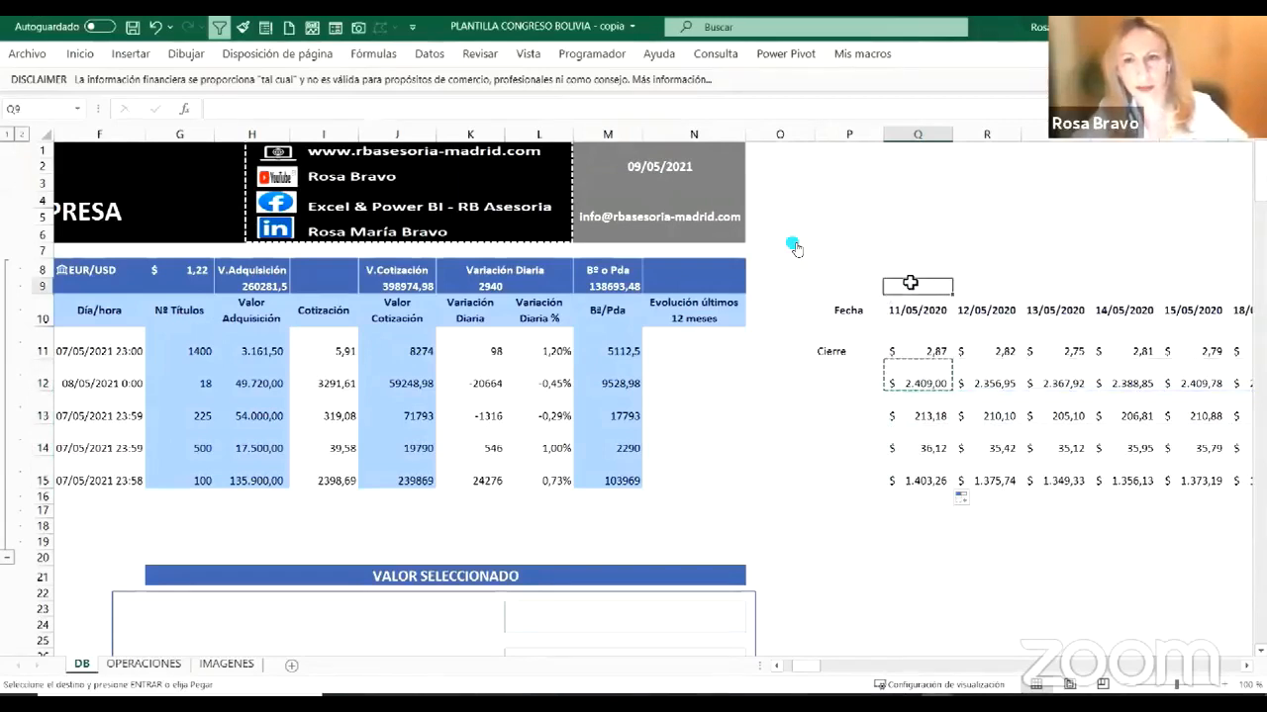
key("Return")
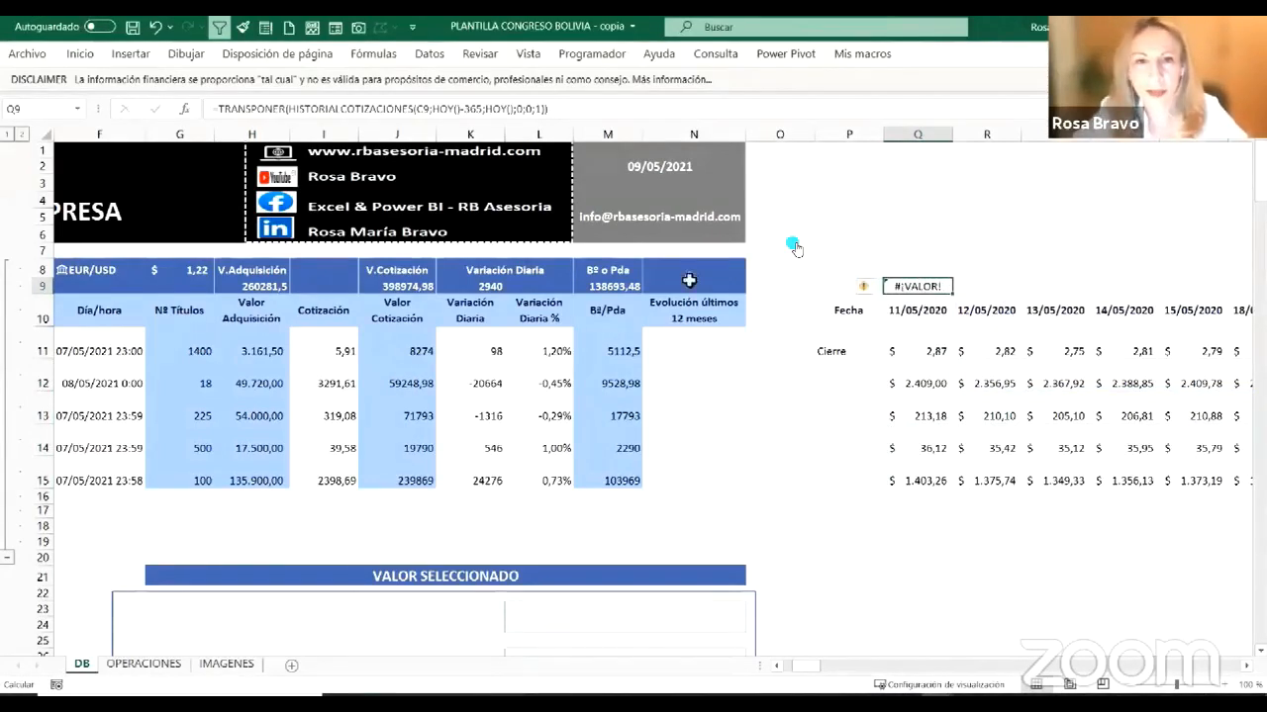
Step: Change the stock argument of the Q9 formula to the EUR/USD currency cell F8
left_click(778, 667)
scroll(409, 382, "left", 3)
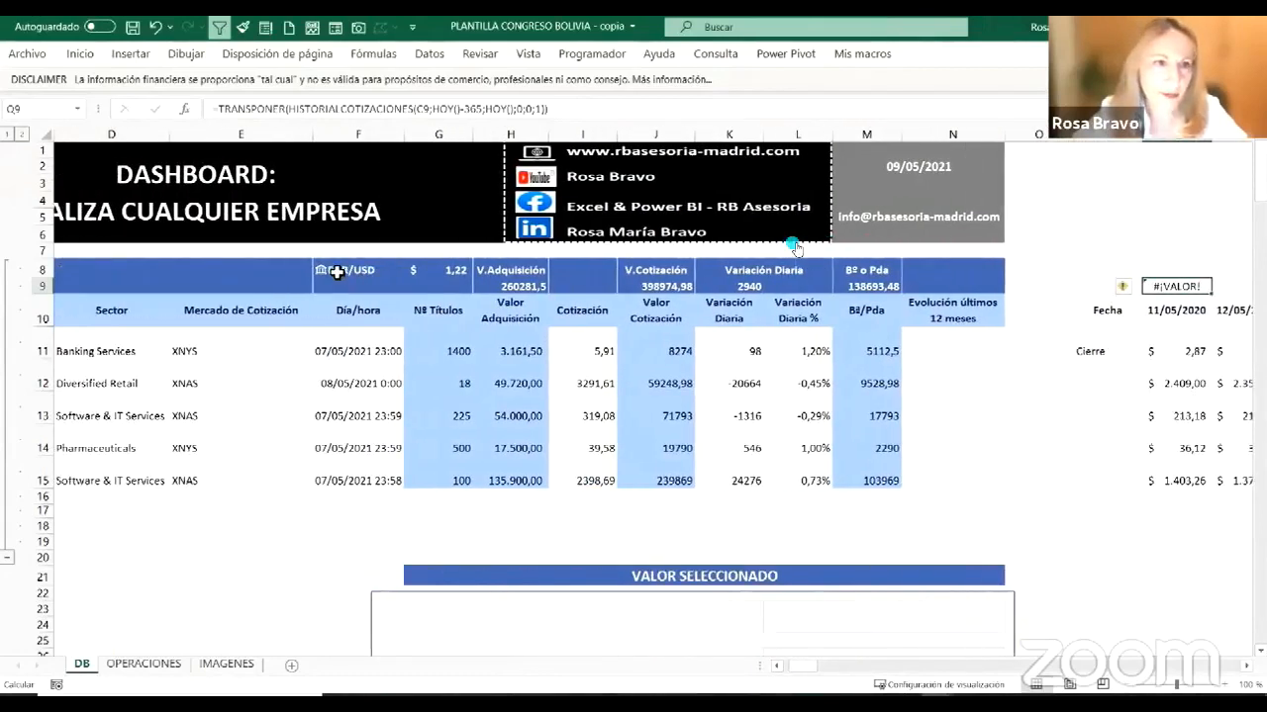
left_click(337, 272)
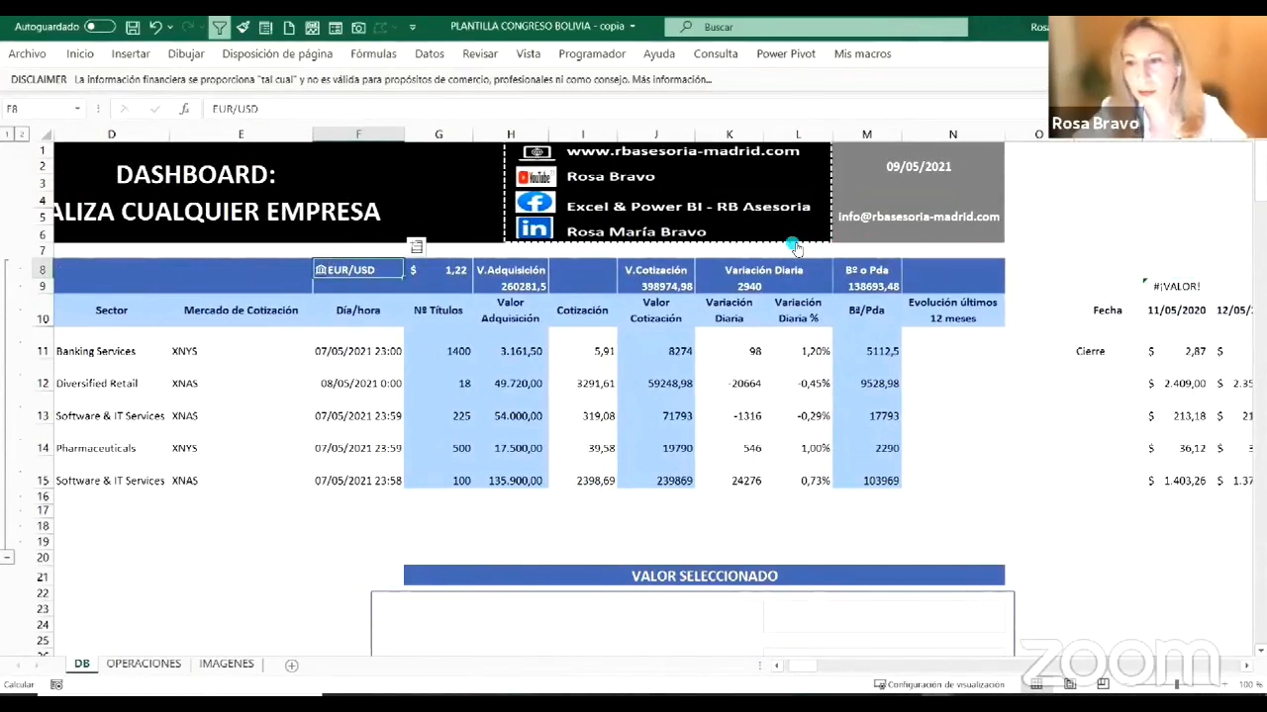
scroll(754, 299, "right", 3)
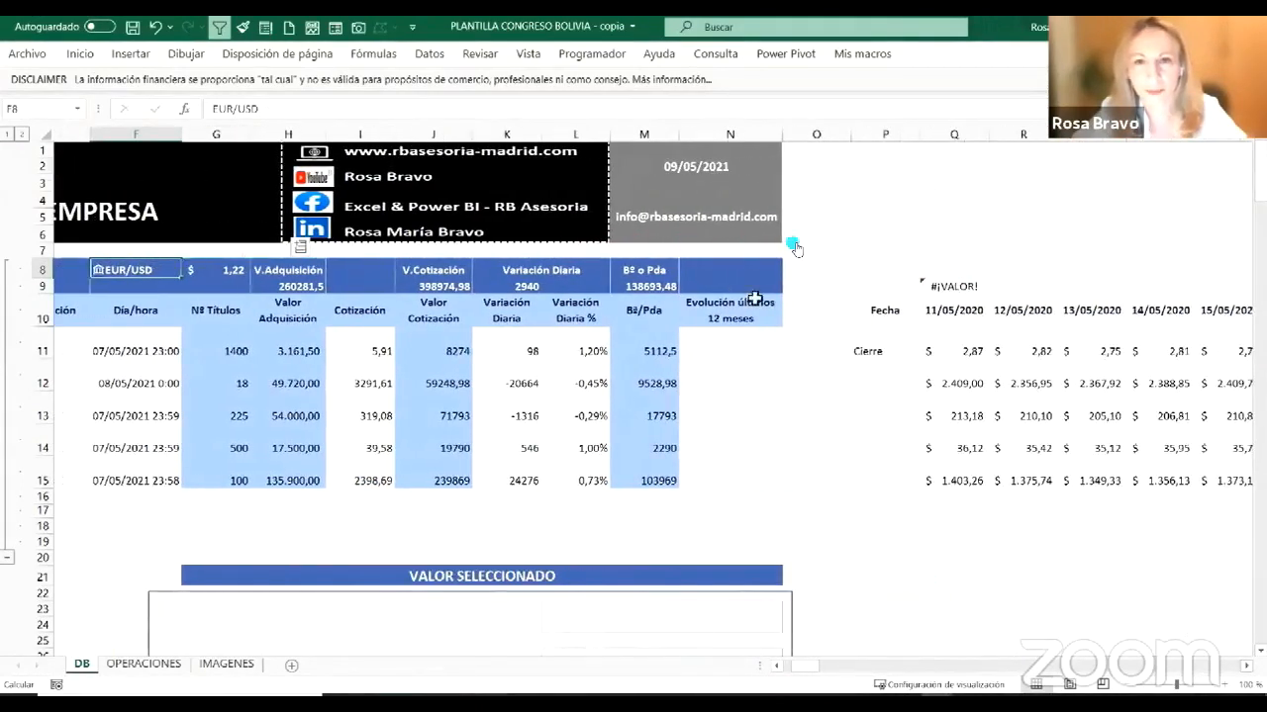
scroll(754, 299, "right", 3)
left_click(755, 287)
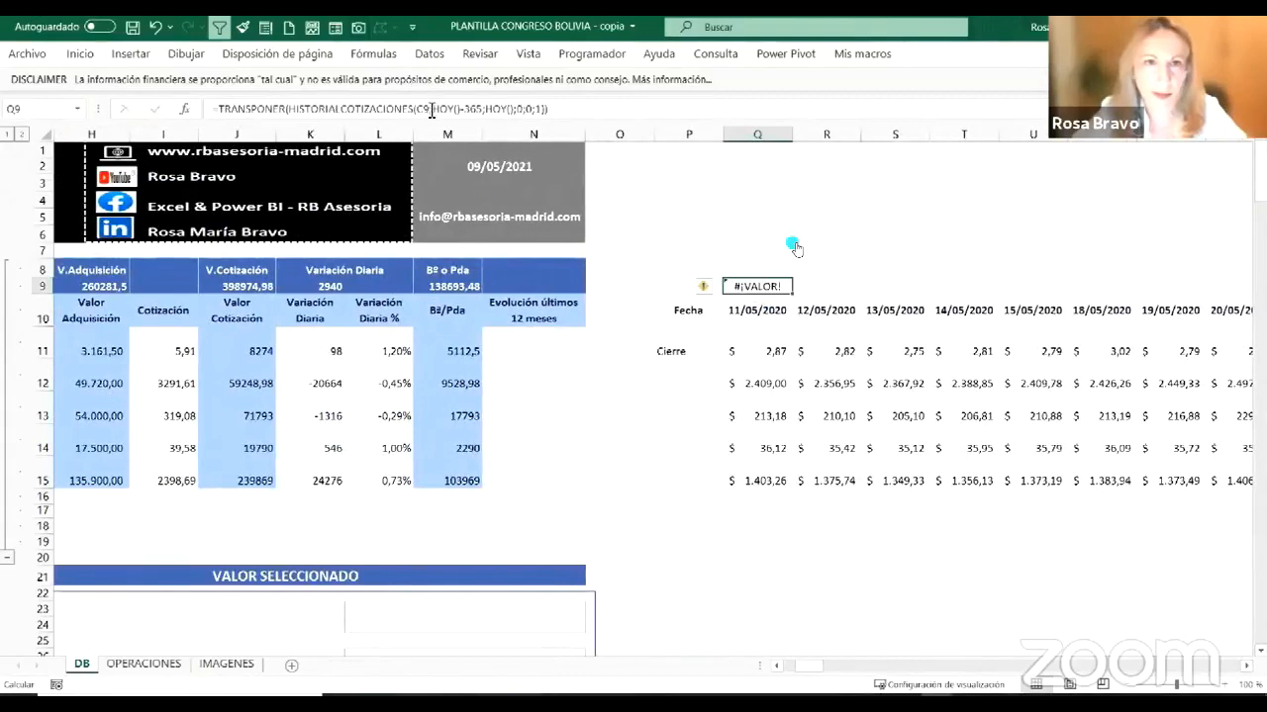
left_click(430, 109)
key("BackSpace")
key("BackSpace")
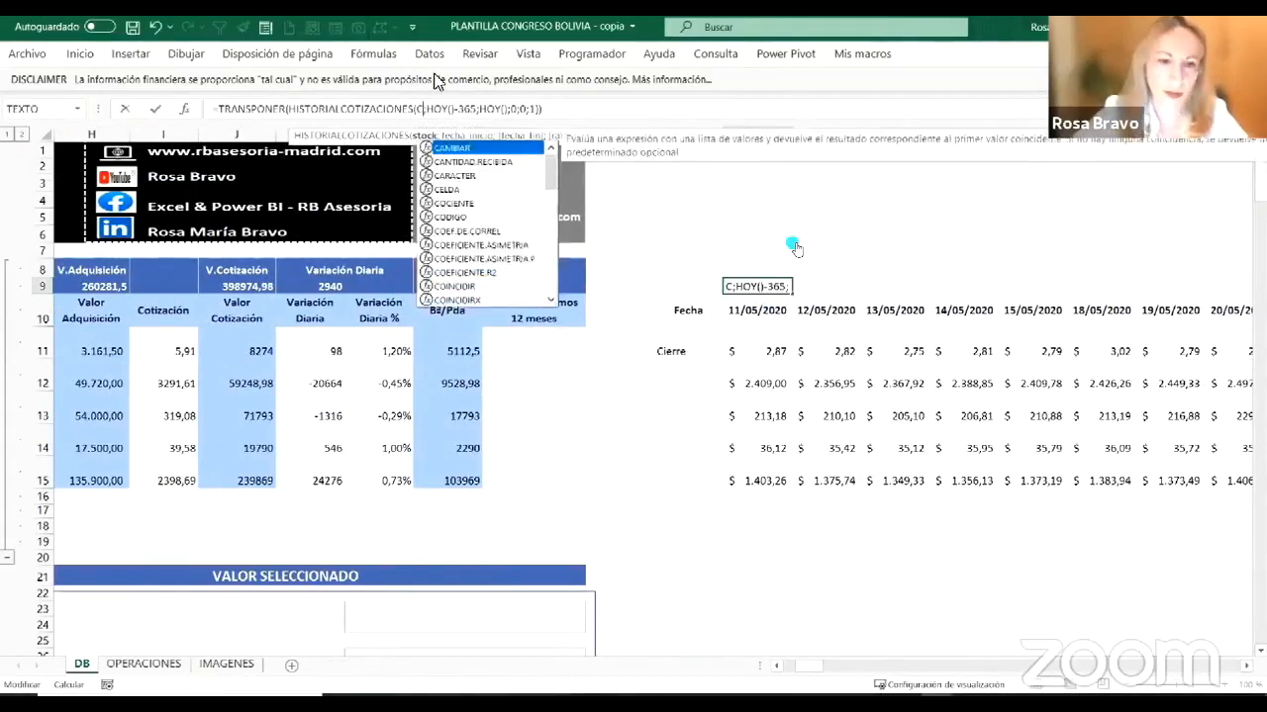
type("F")
key("BackSpace")
type("C11")
key("Return")
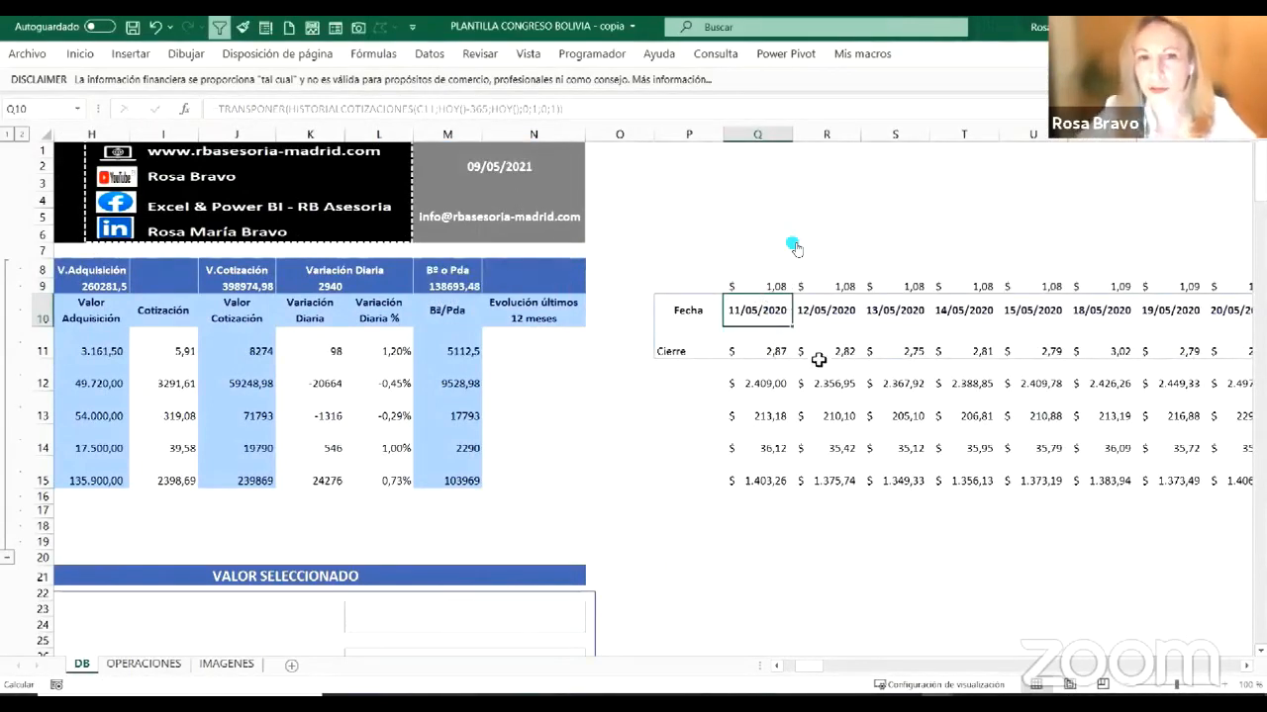
Step: Insert a line sparkline in N11 using the BBVA closing prices in Q11:JG11 as the data range
left_click(747, 354)
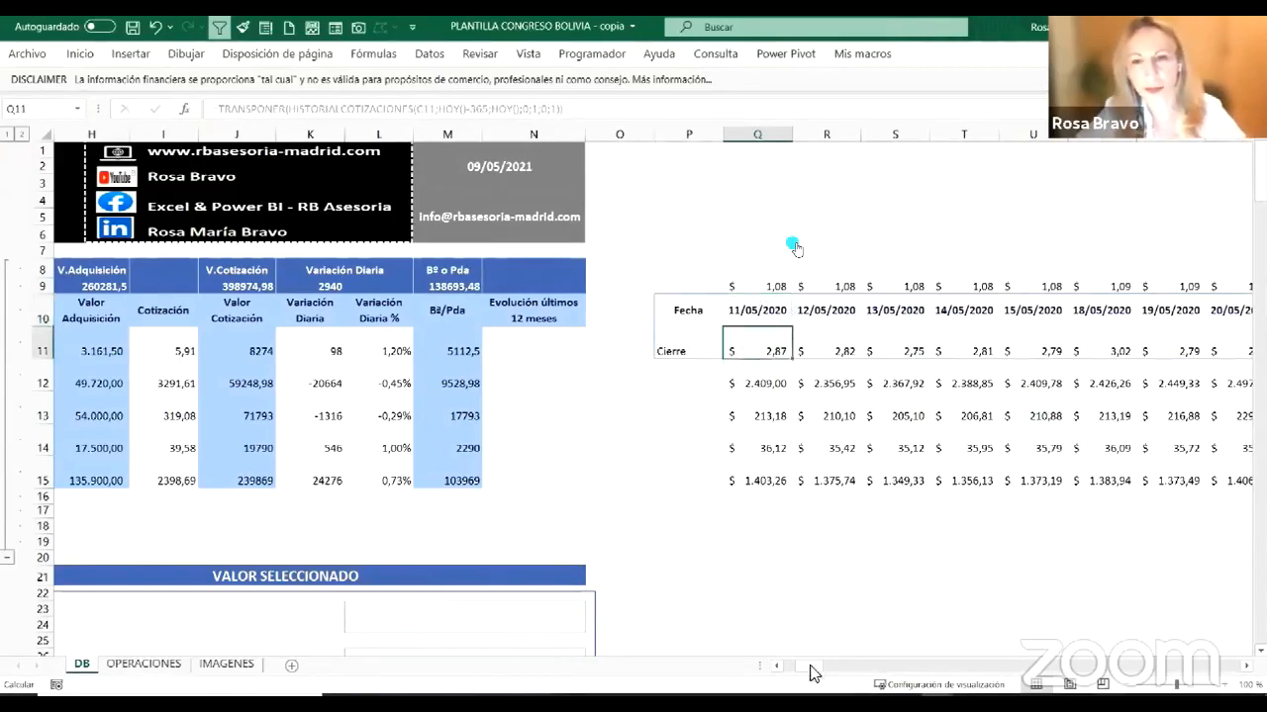
left_click_drag(807, 675, 947, 651)
left_click_drag(1039, 649, 1233, 682)
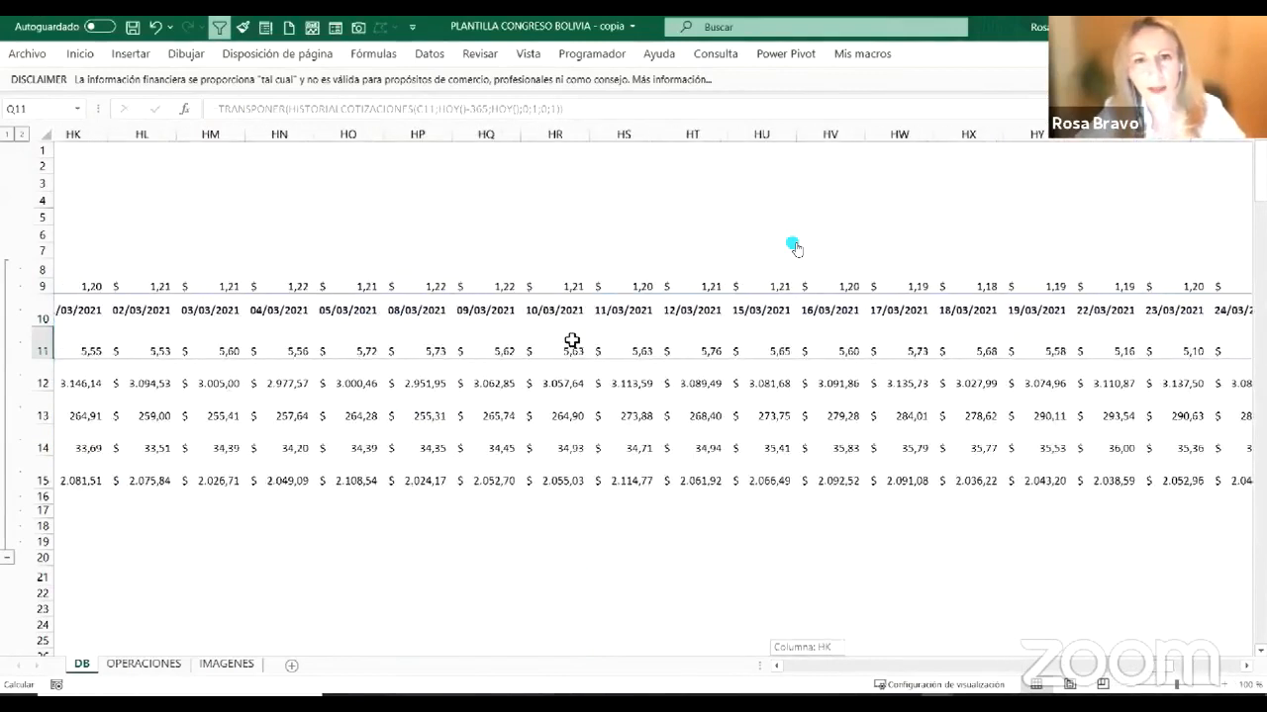
left_click(577, 350, "shift")
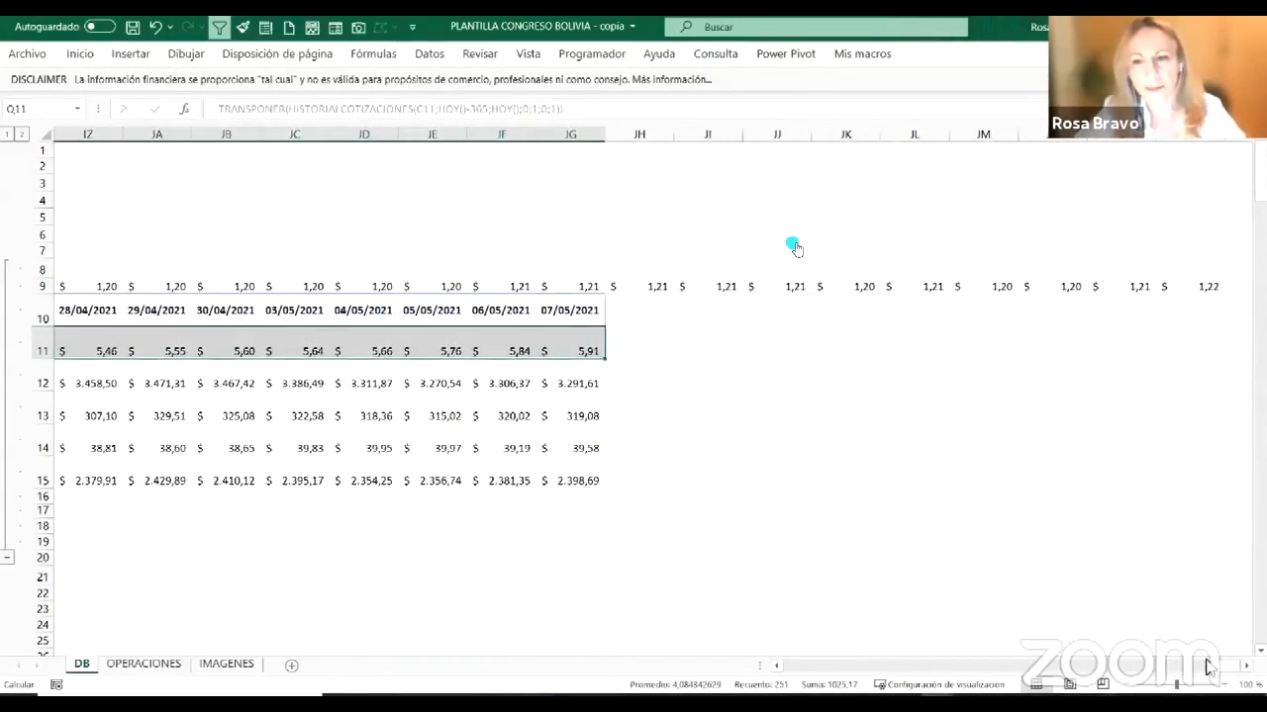
left_click_drag(1222, 673, 945, 665)
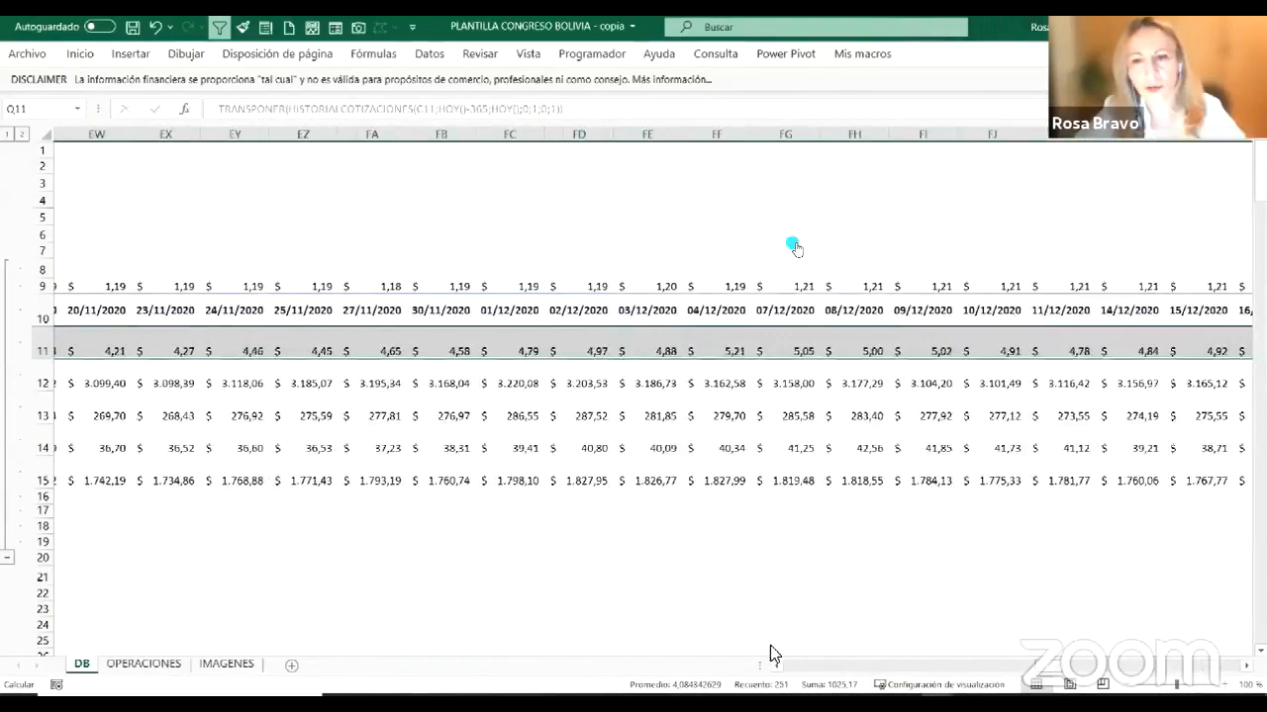
left_click_drag(774, 655, 813, 667)
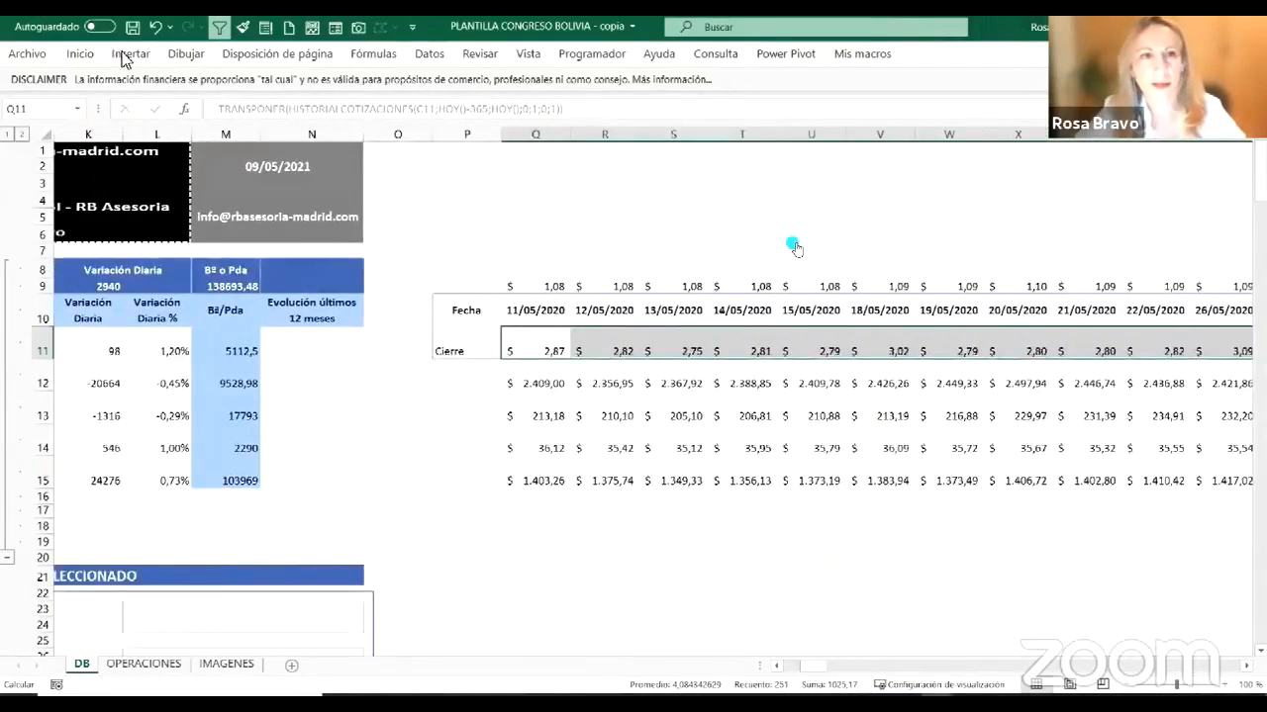
left_click(123, 58)
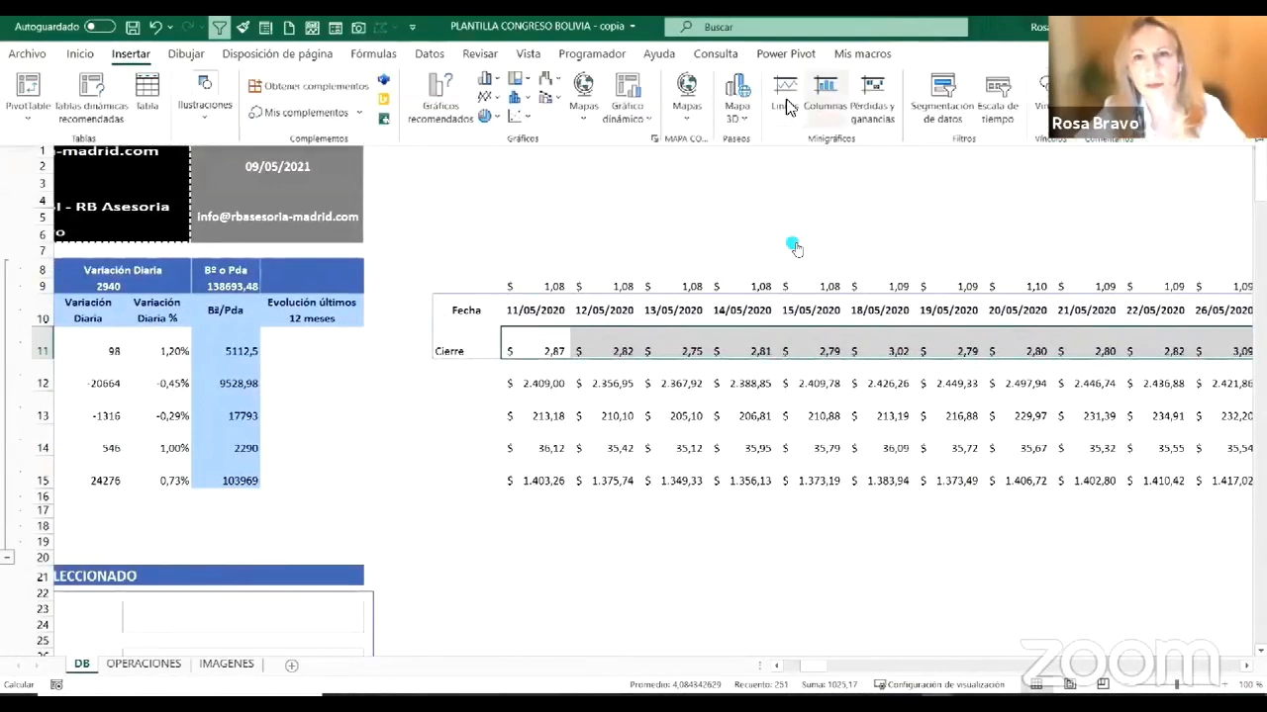
left_click(301, 342)
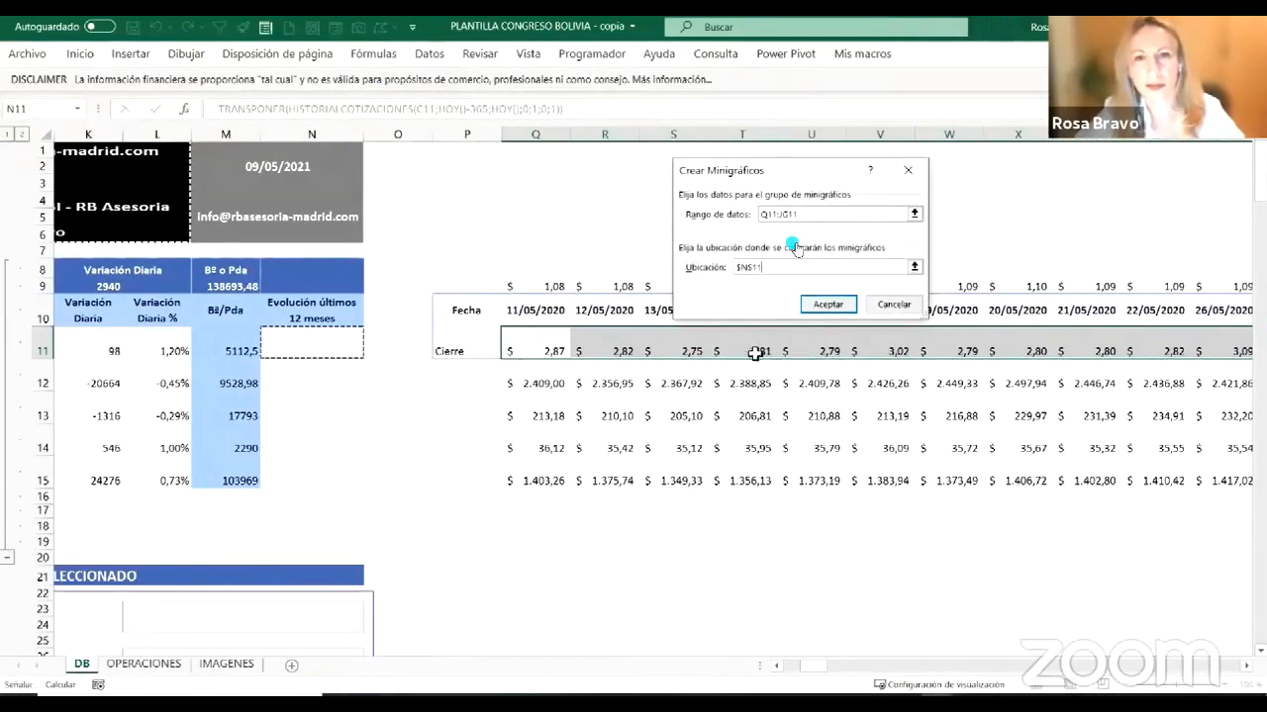
left_click(827, 304)
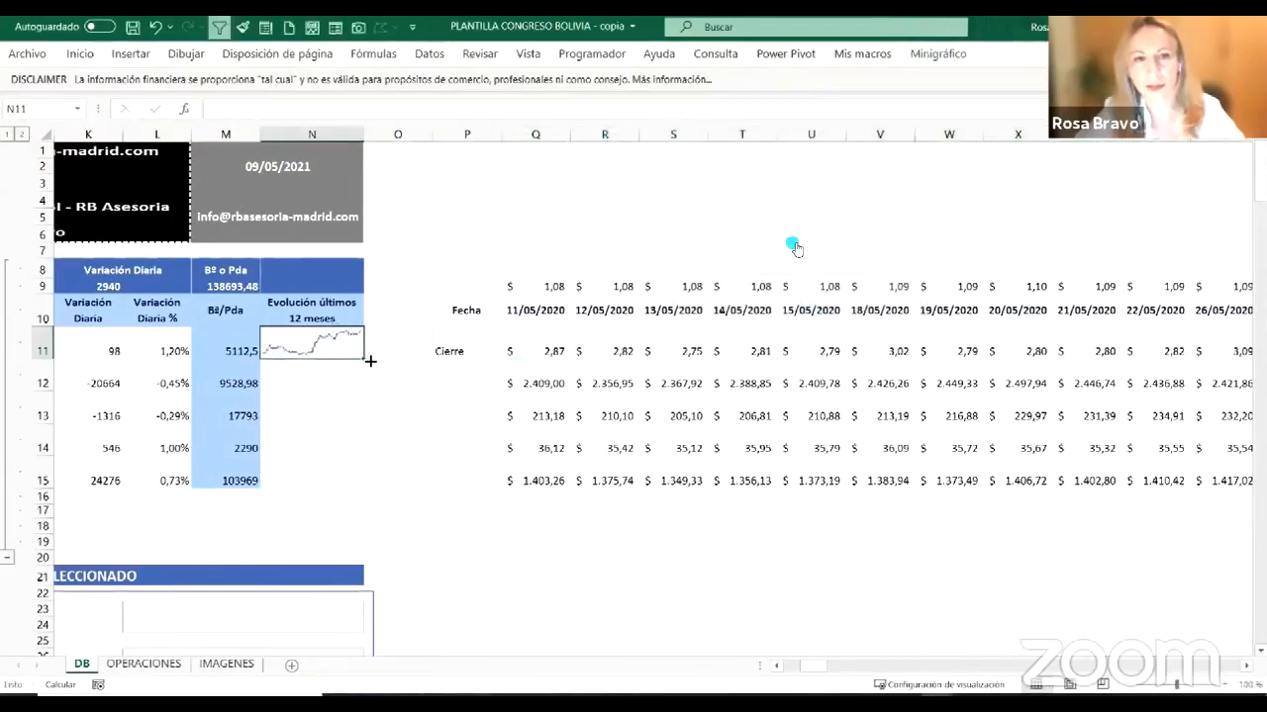
Step: Fill the N11 sparkline down to N15 so every stock in the portfolio has one
left_click_drag(373, 426, 352, 481)
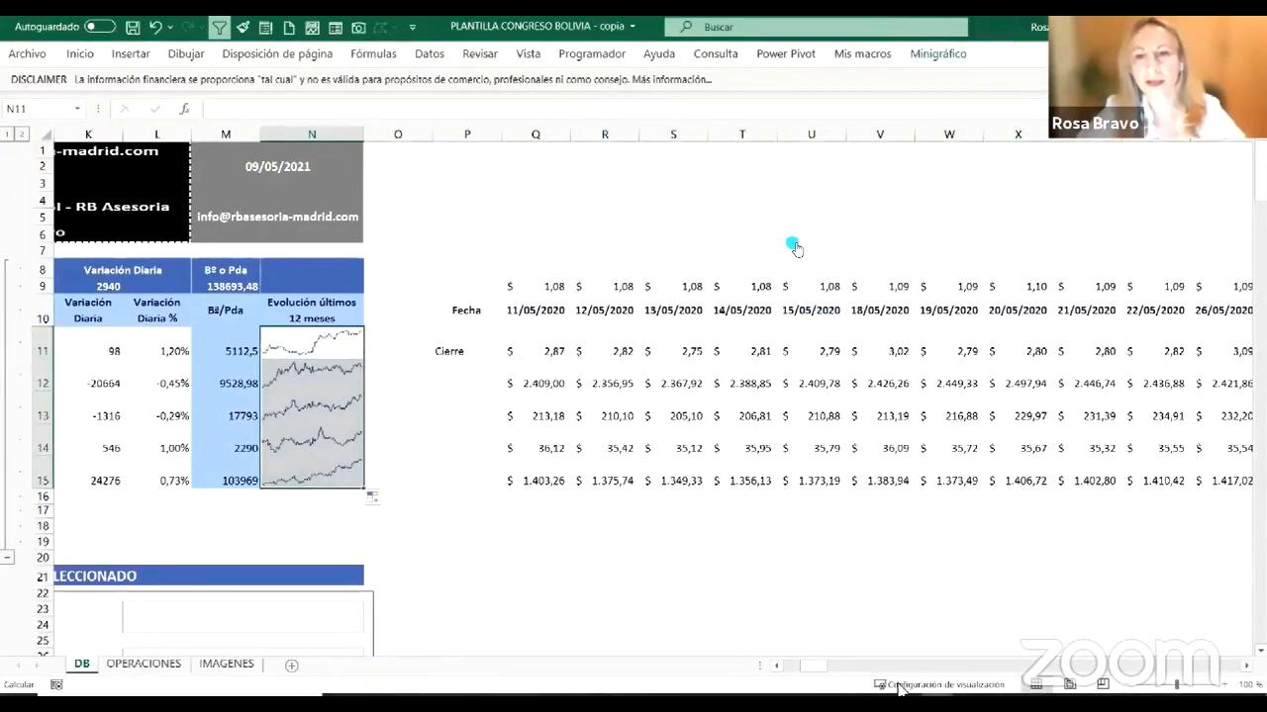
scroll(804, 671, "left", 1)
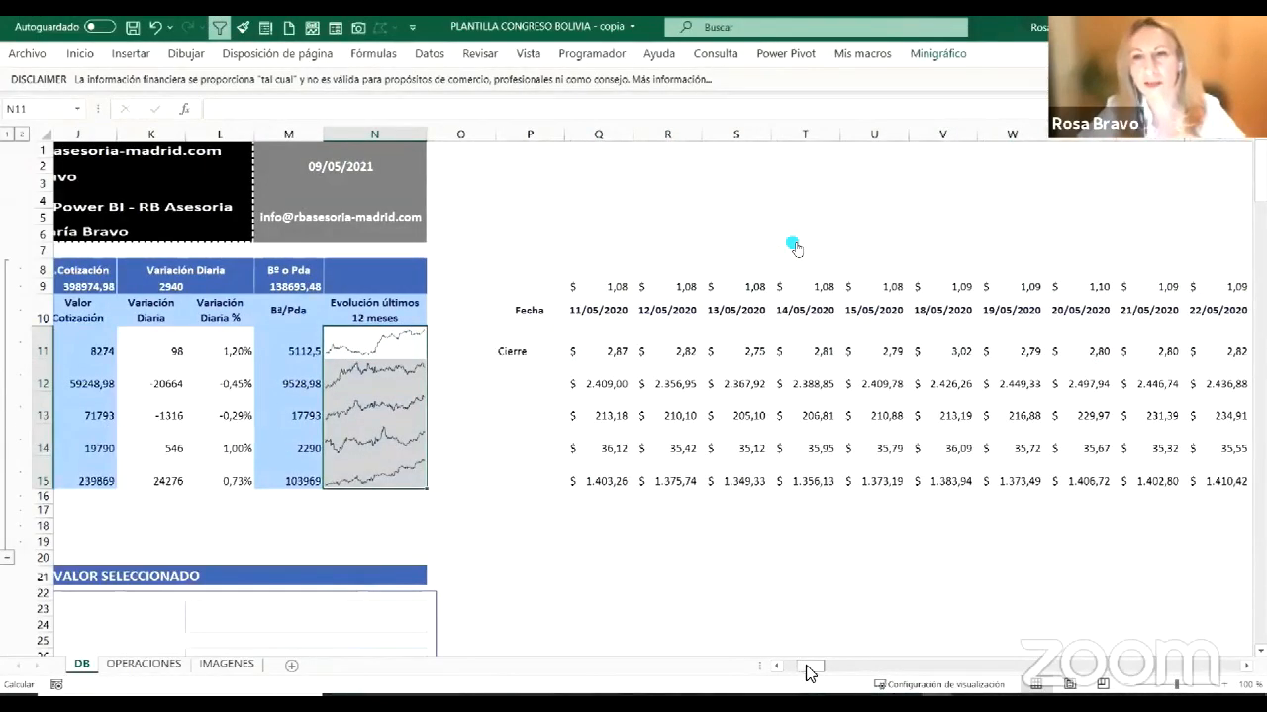
scroll(807, 671, "left", 3)
scroll(836, 396, "left", 3)
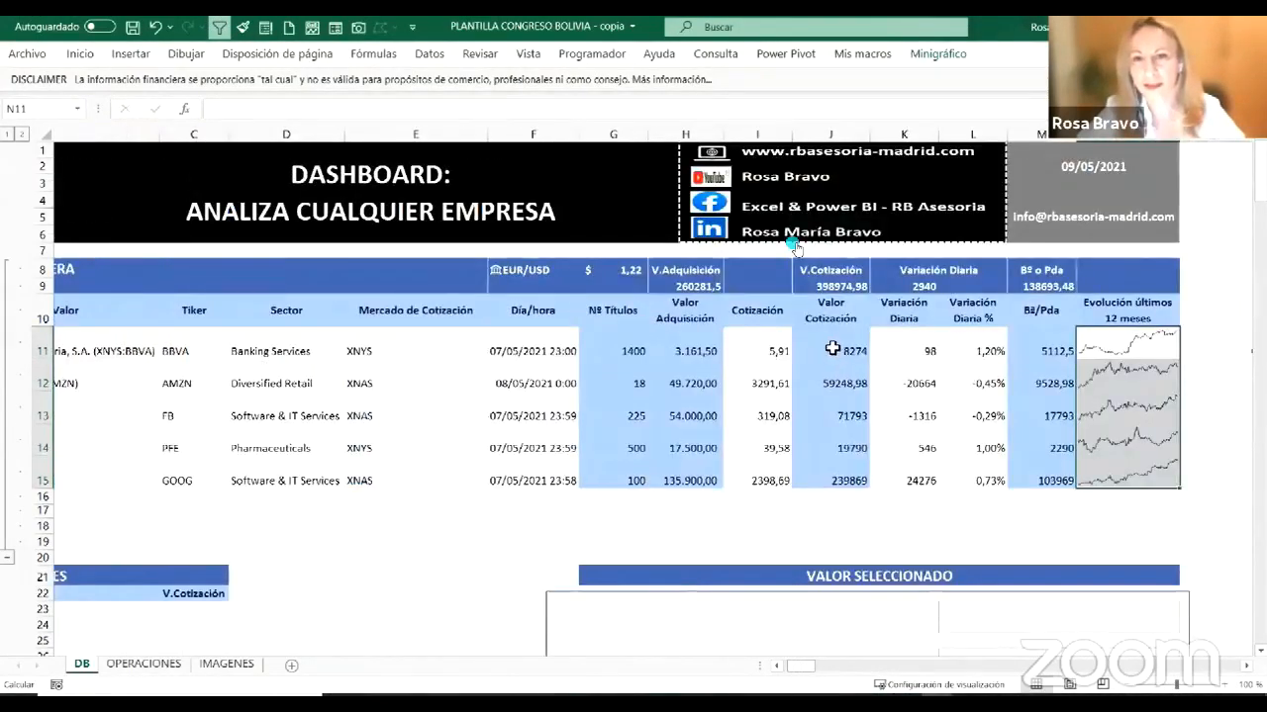
Step: Show the high points of the sparklines in N11:N15 with standard green markers
scroll(832, 349, "right", 2)
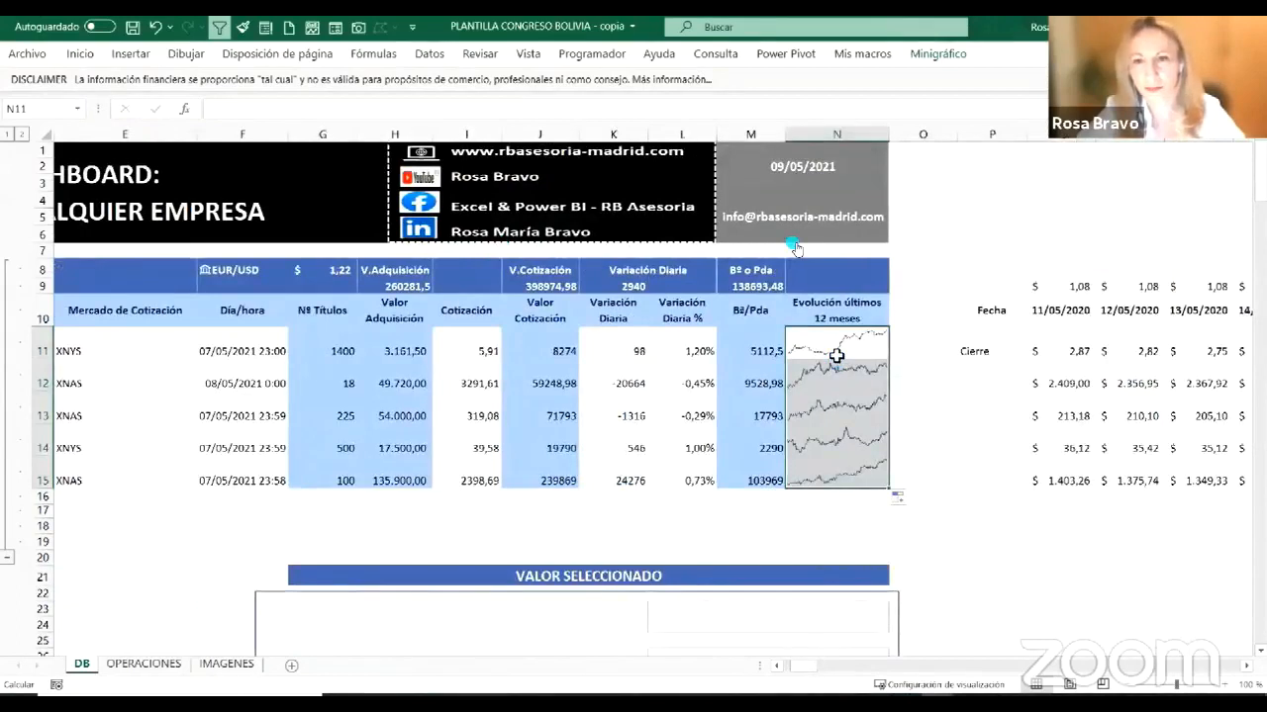
scroll(959, 357, "up", 1)
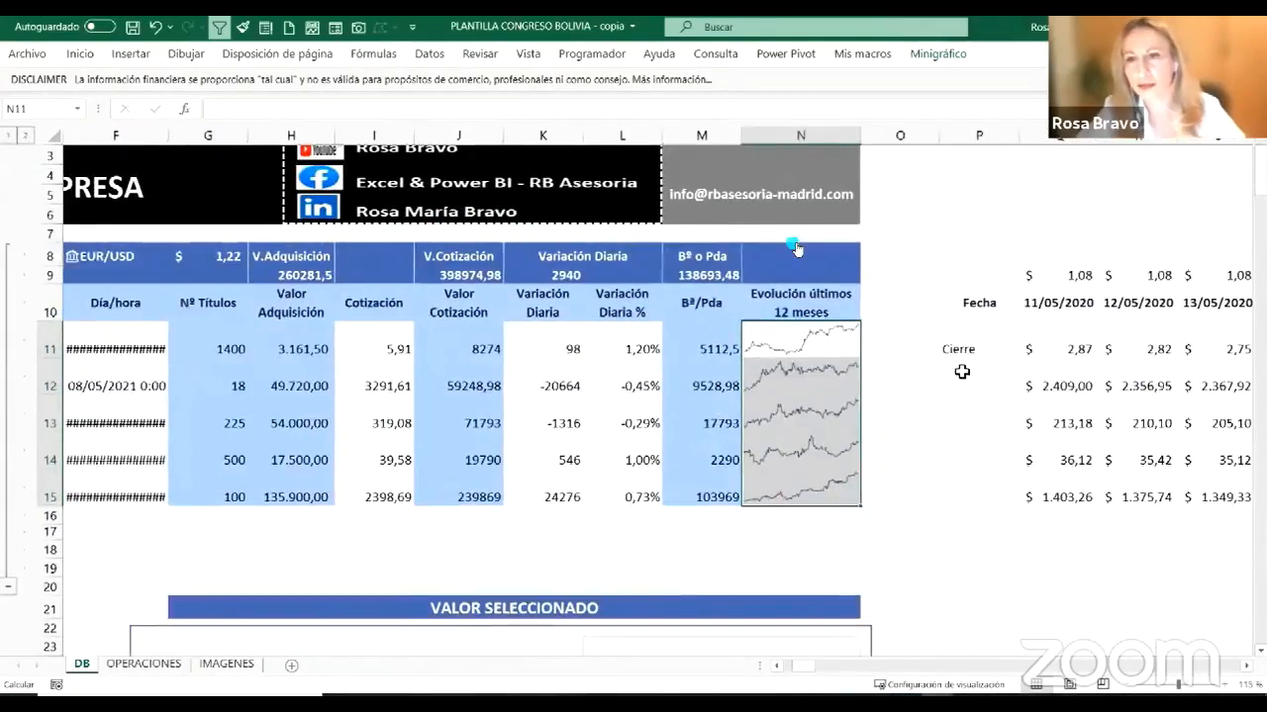
scroll(936, 65, "up", 5)
scroll(933, 61, "down", 2)
left_click(936, 53)
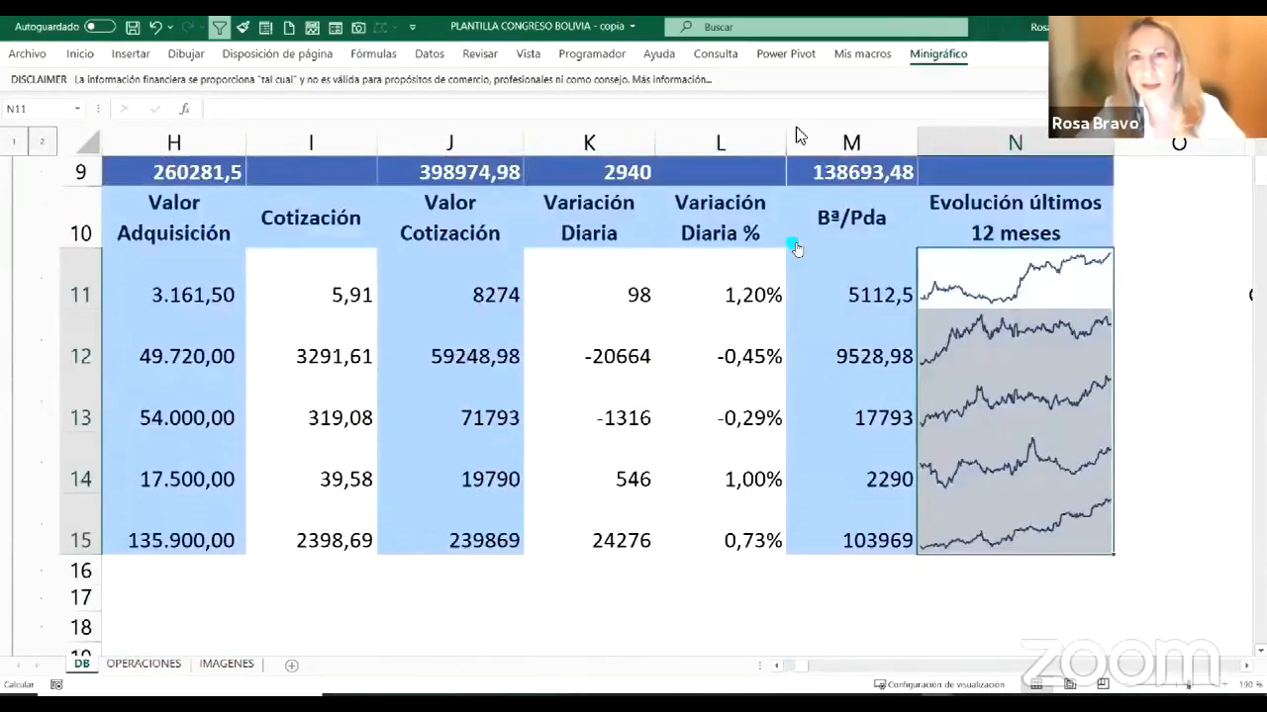
left_click(782, 97)
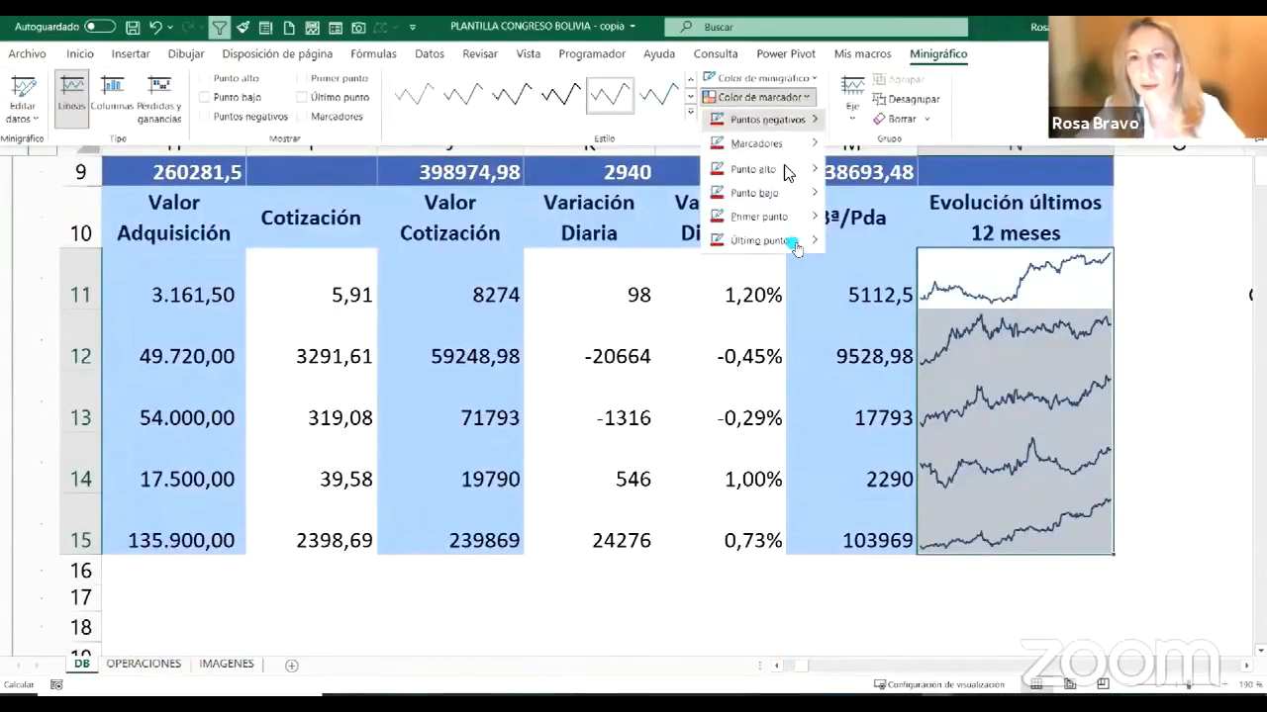
mouse_move(767, 169)
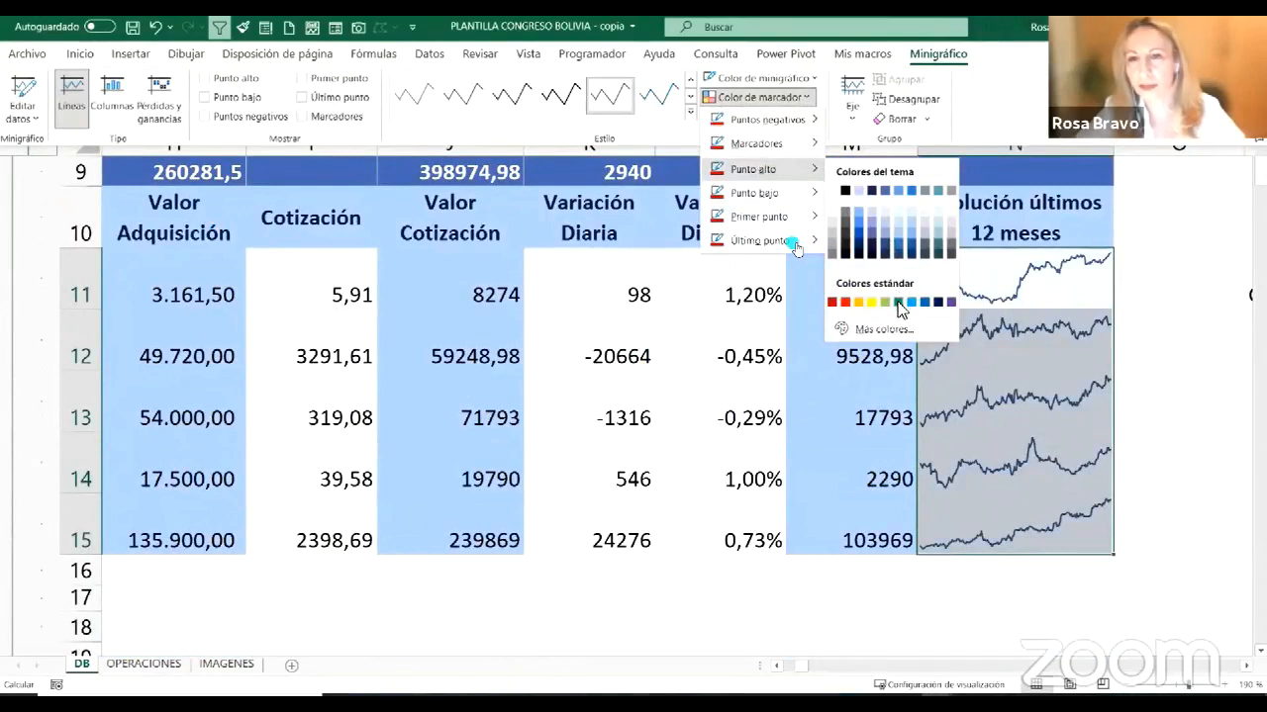
left_click(897, 302)
Step: Show the low points of the N11:N15 sparklines with standard red markers
left_click(804, 99)
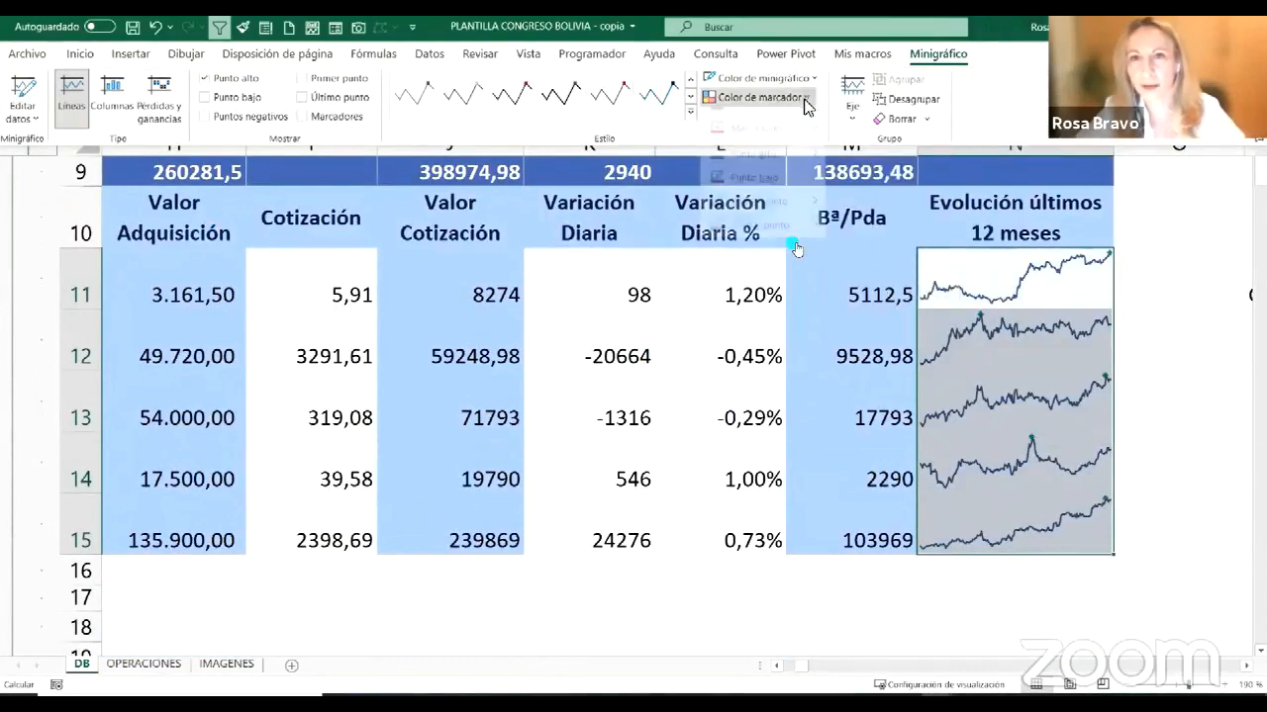
mouse_move(800, 195)
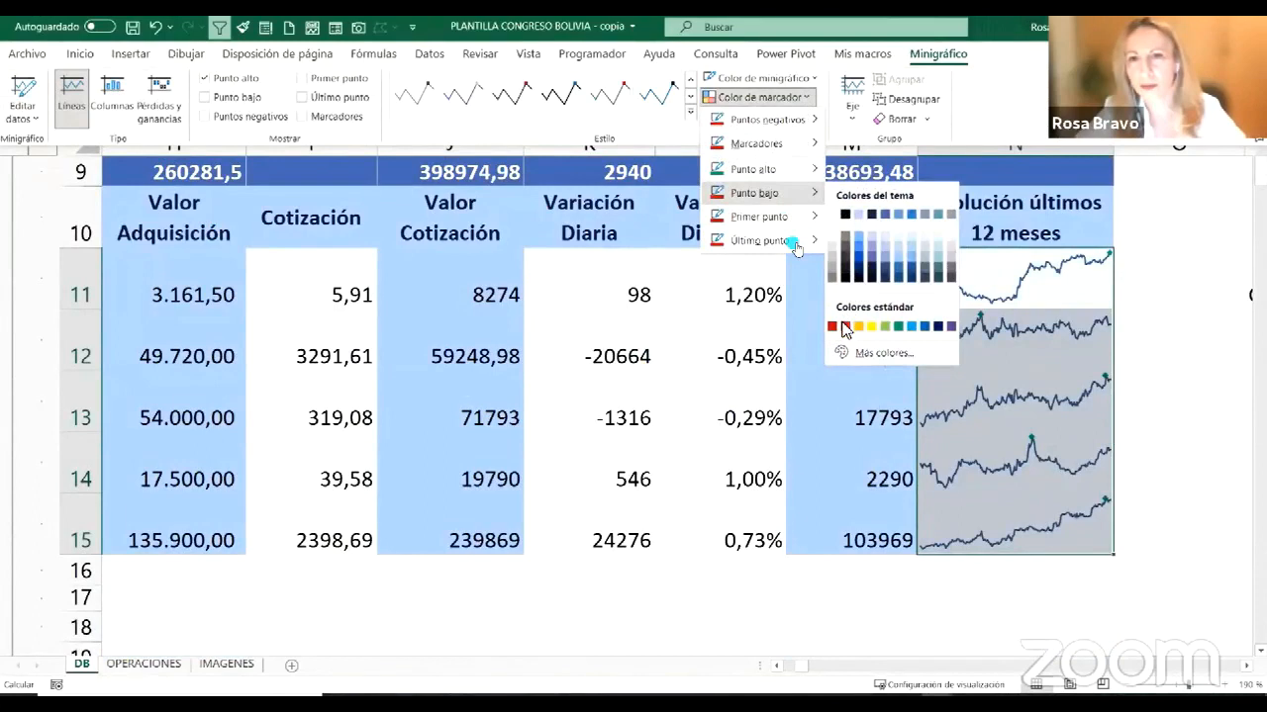
left_click(843, 326)
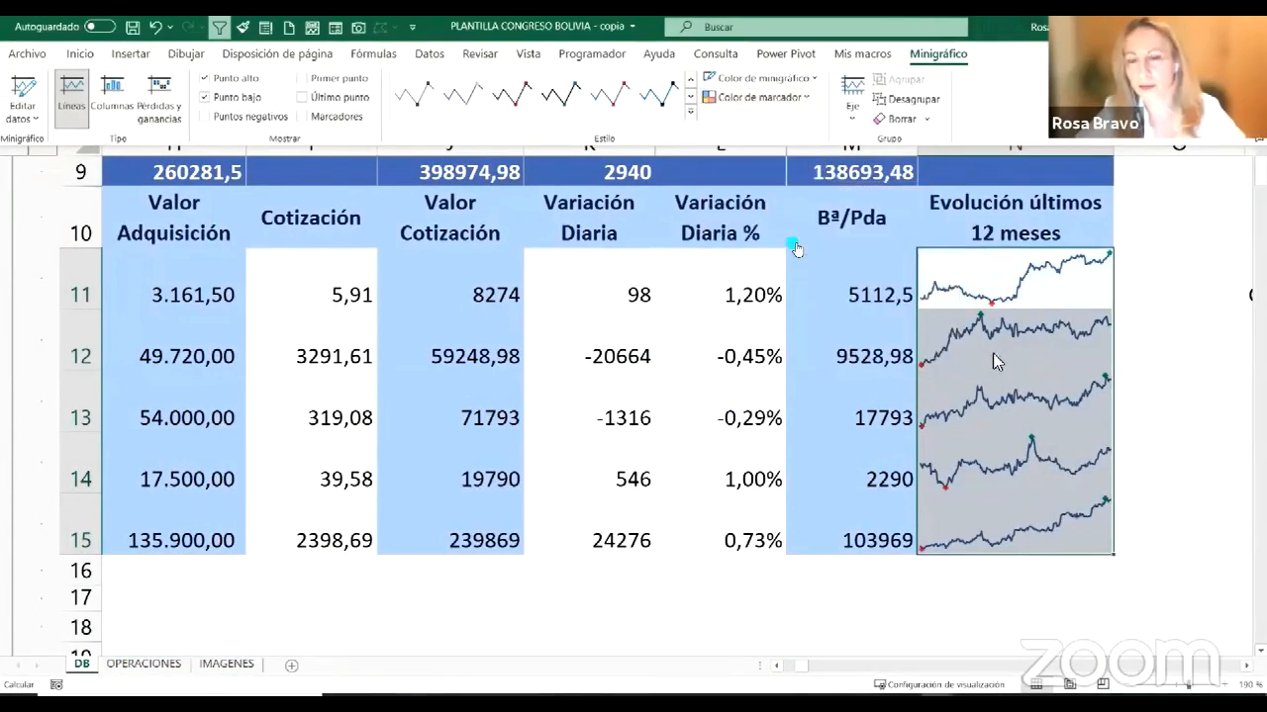
Step: Examine the high and low points of the 12-month sparklines, comparing the first stock (N11) with the last (N15)
left_click(1035, 294)
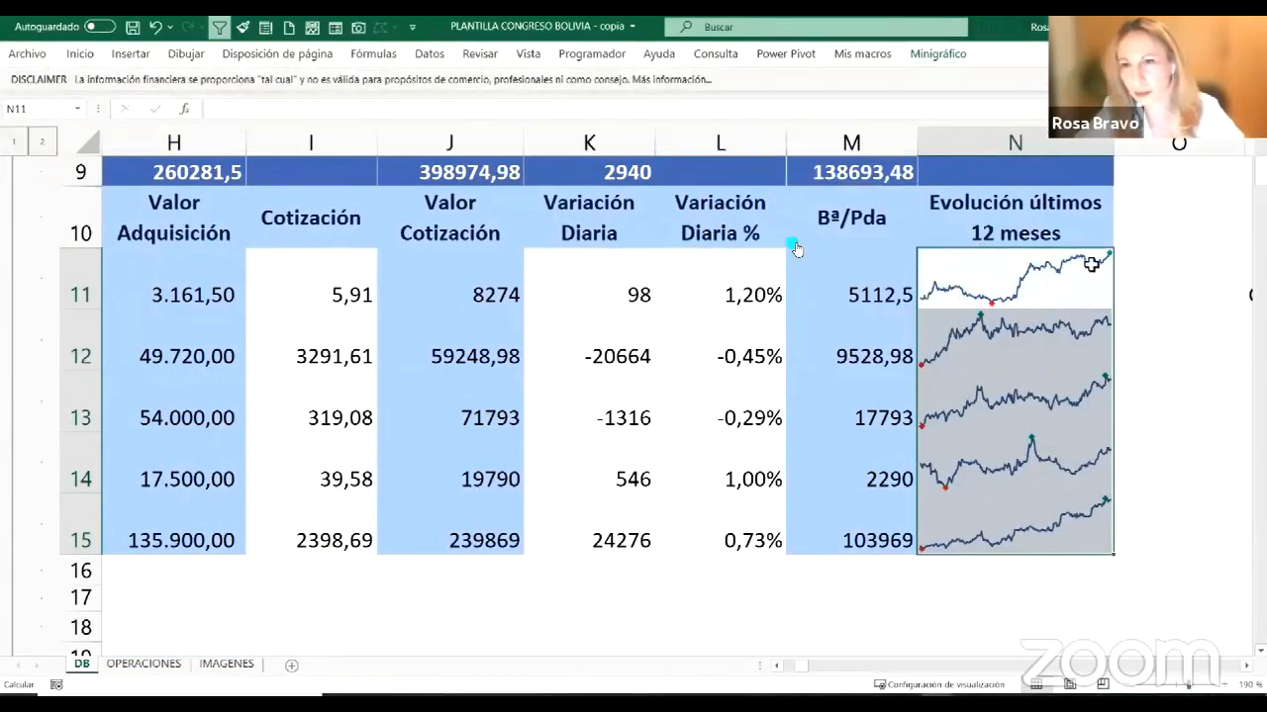
left_click(1096, 259)
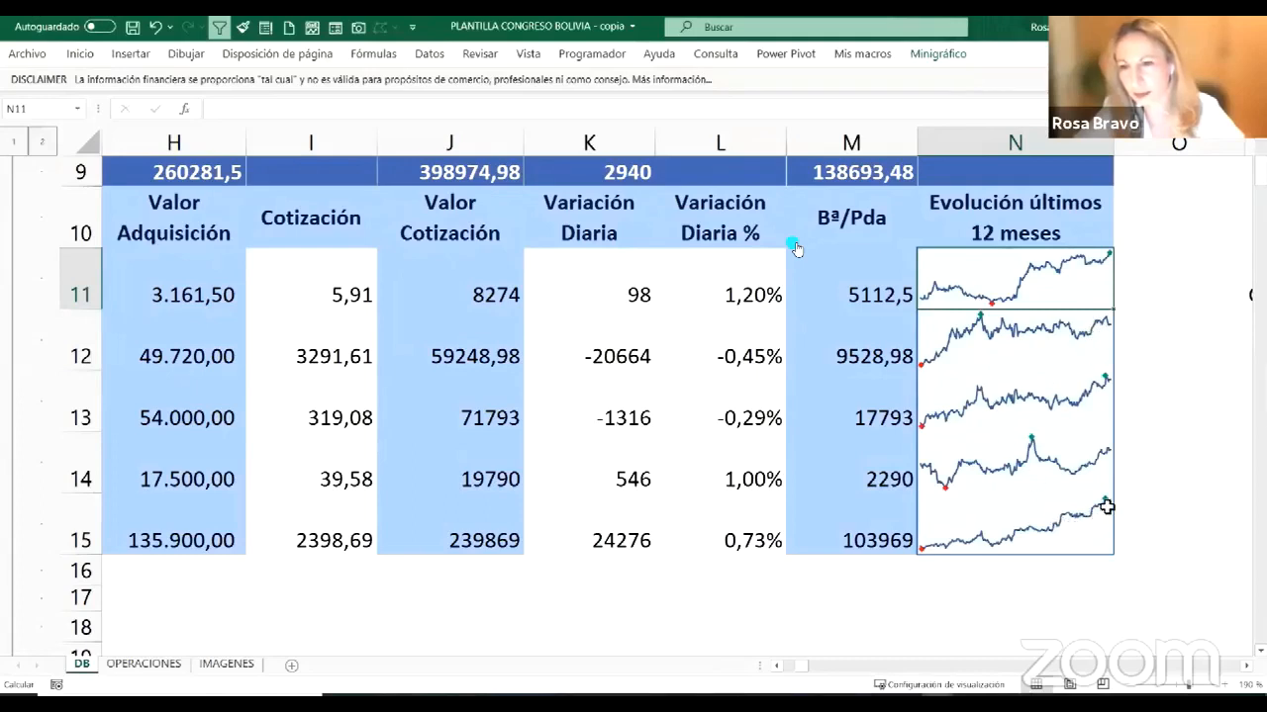
left_click(1027, 527)
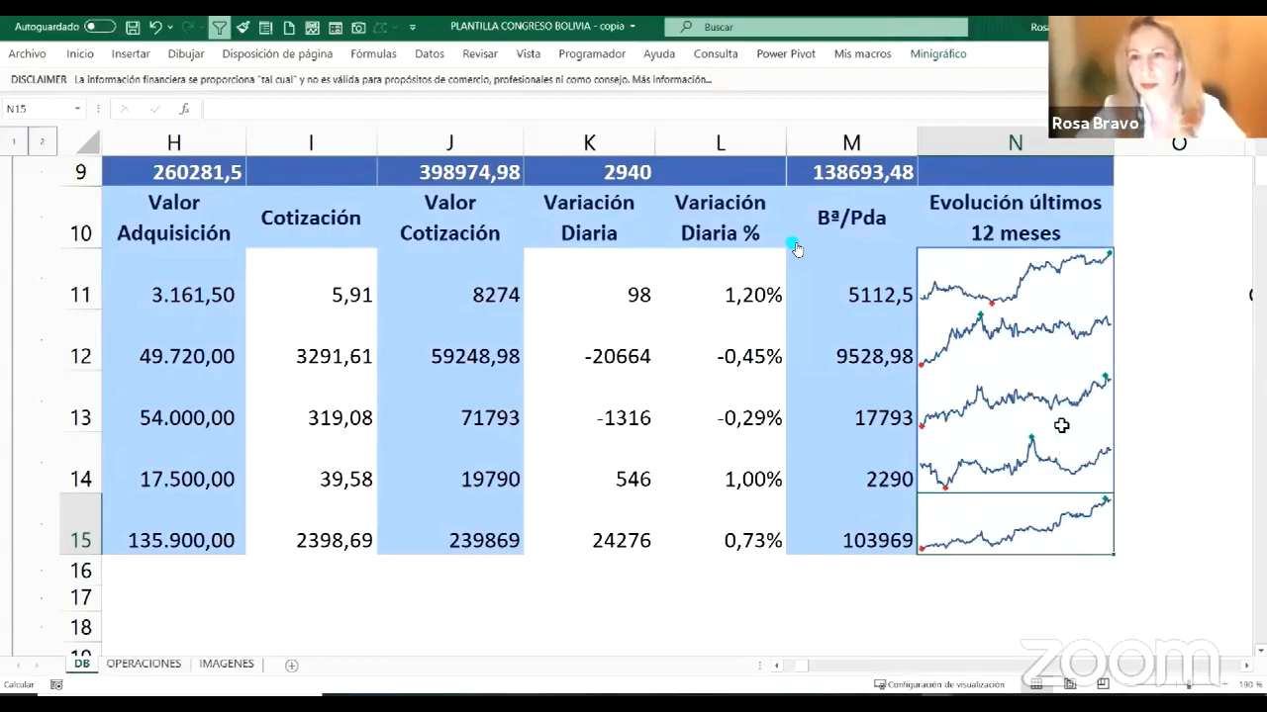
scroll(1061, 425, "down", 1)
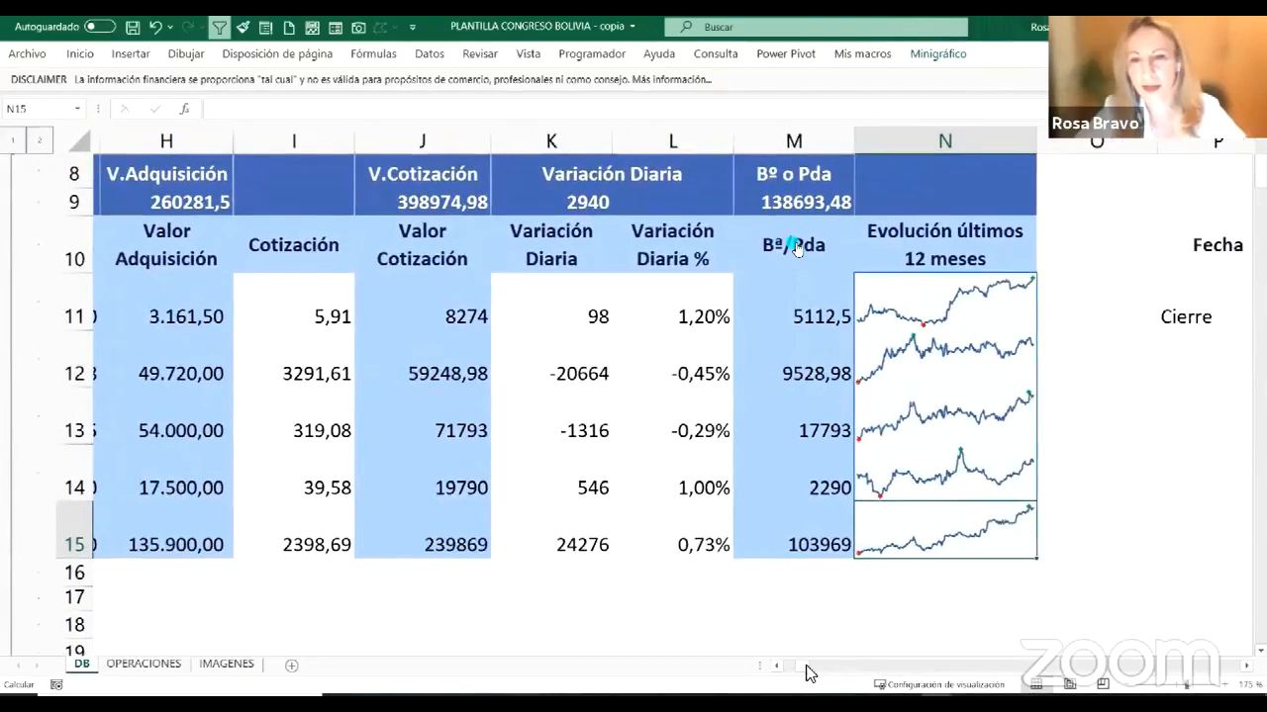
scroll(995, 485, "down", 3)
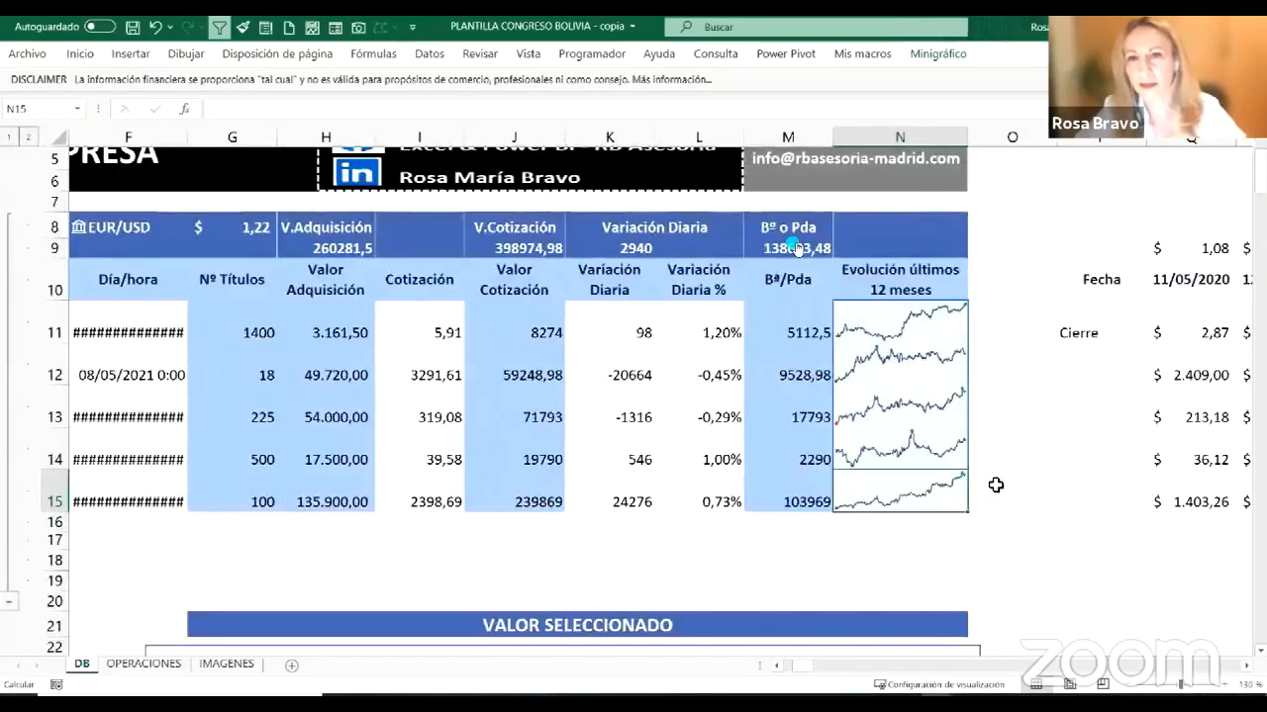
scroll(996, 485, "left", 5)
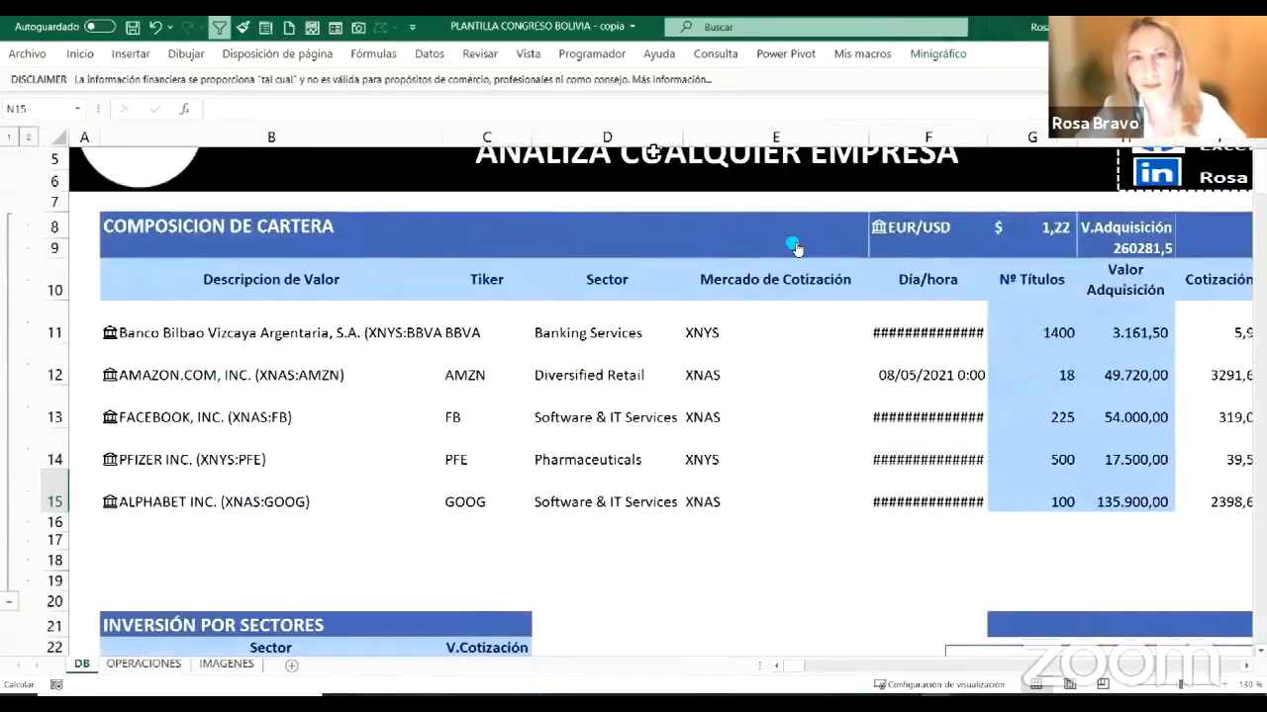
scroll(797, 249, "down", 3)
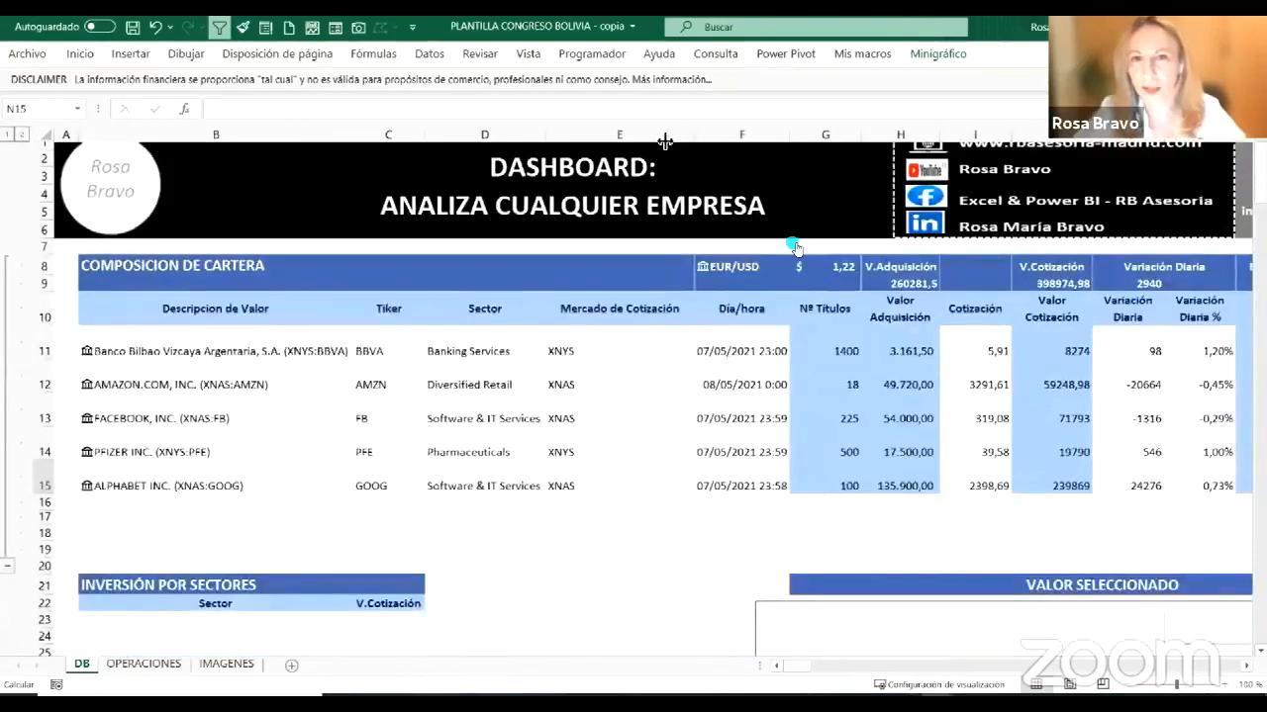
scroll(995, 290, "down", 1)
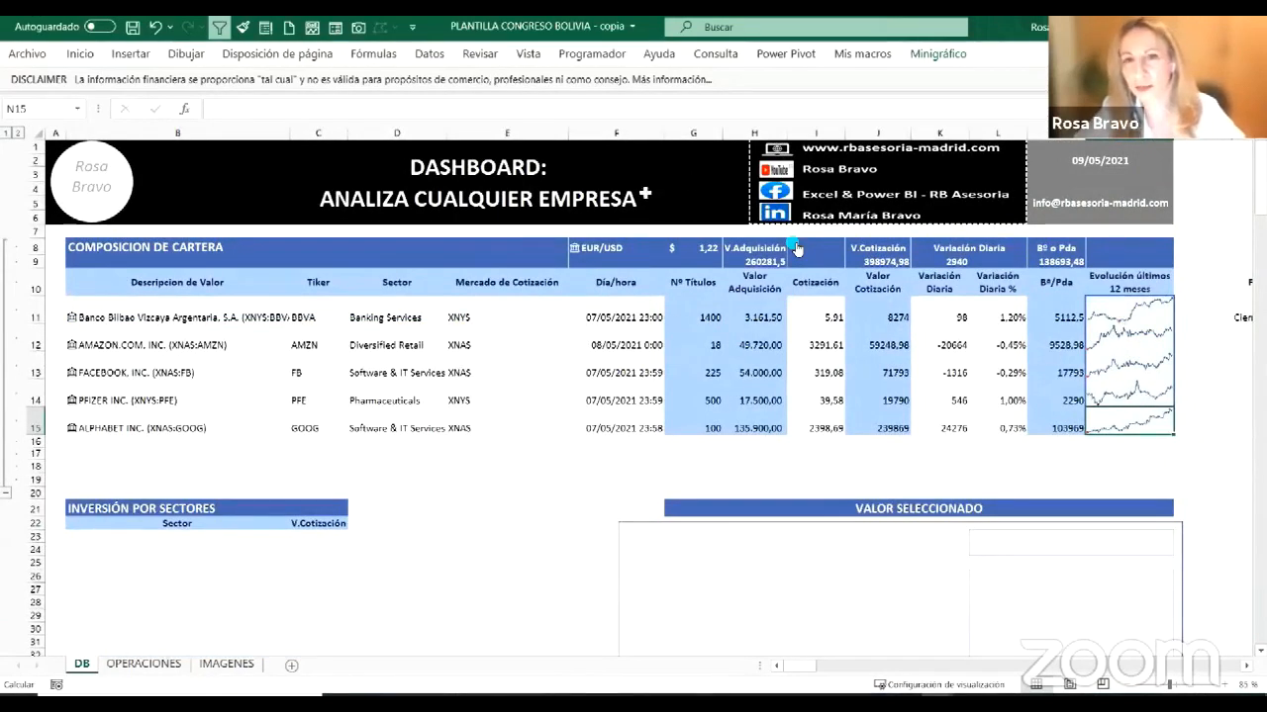
Step: Select the full row of historical EUR/USD rates, Q9:JP9, as source data for a sparkline
left_click(590, 256)
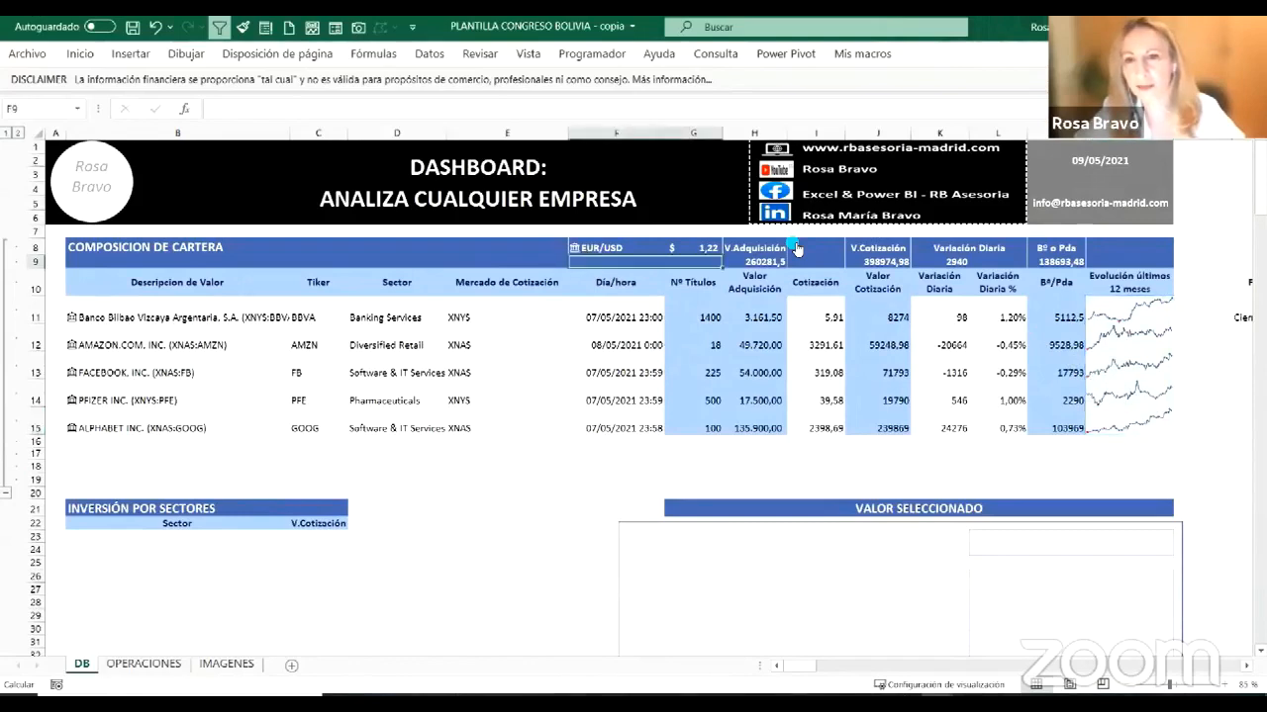
scroll(524, 254, "right", 2)
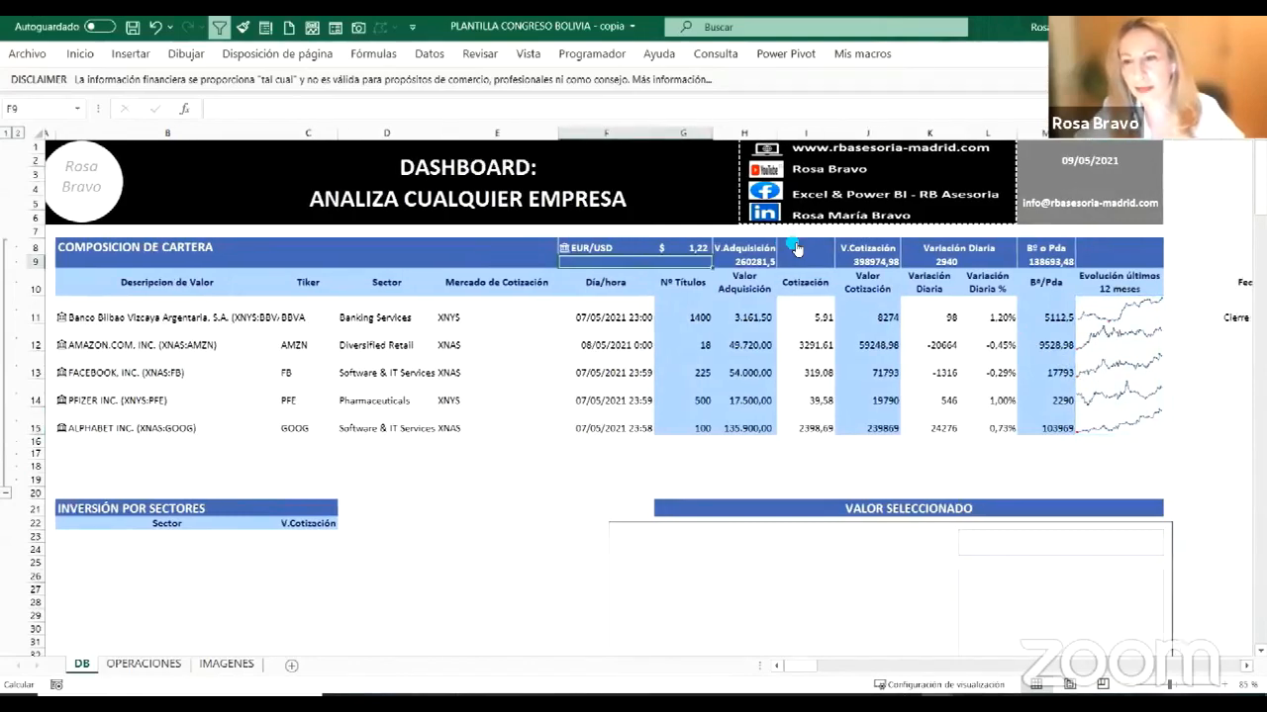
scroll(1049, 648, "right", 5)
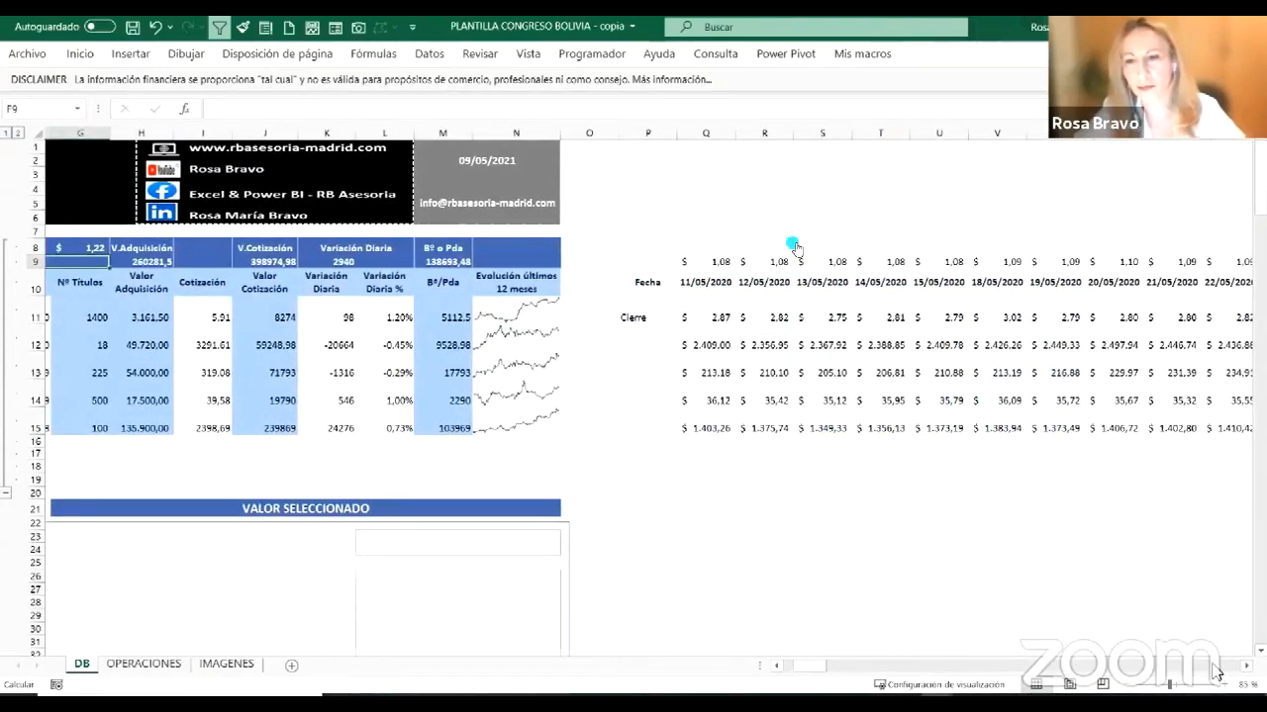
left_click(706, 262)
scroll(795, 247, "right", 3)
scroll(1242, 676, "right", 15)
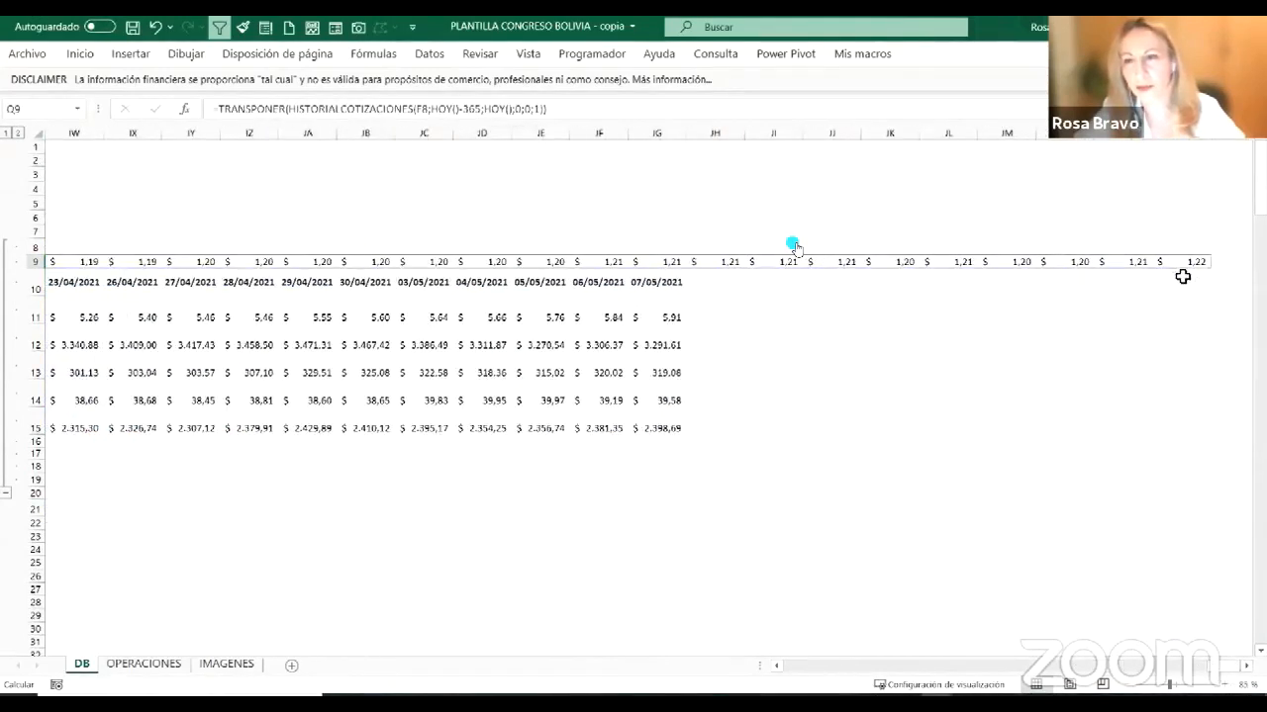
left_click(1183, 264, "ctrl")
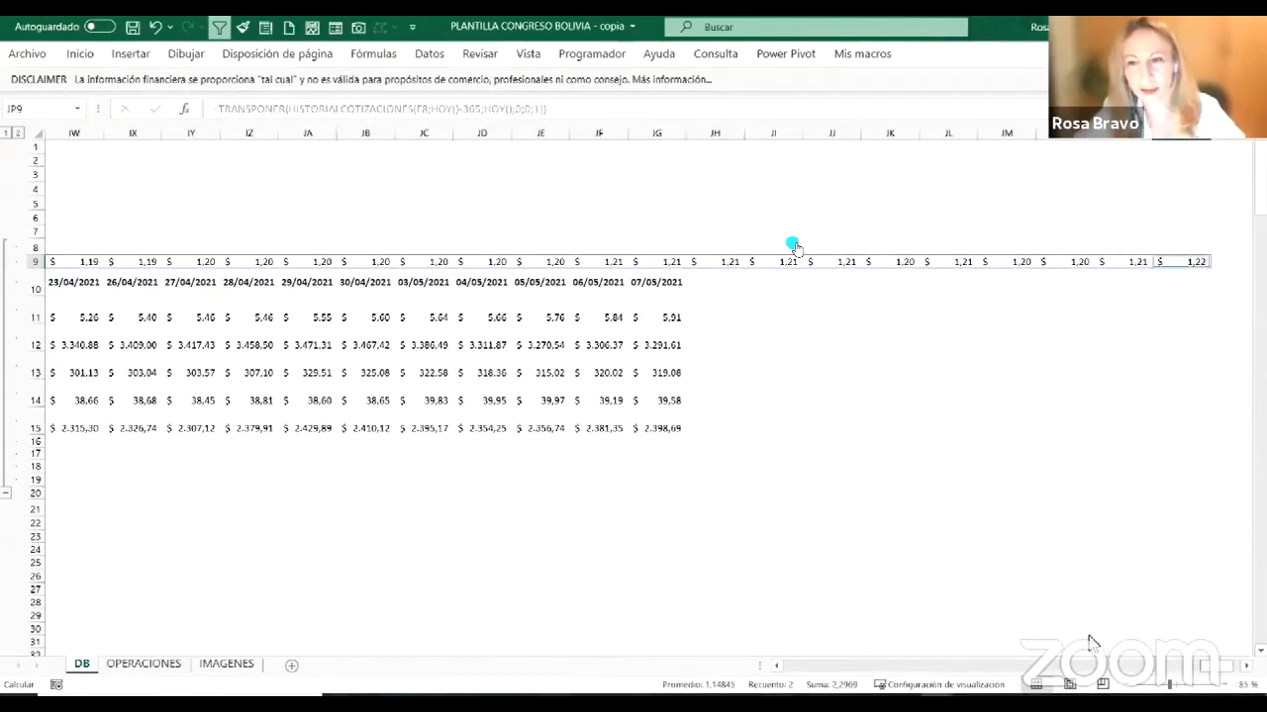
scroll(857, 682, "left", 15)
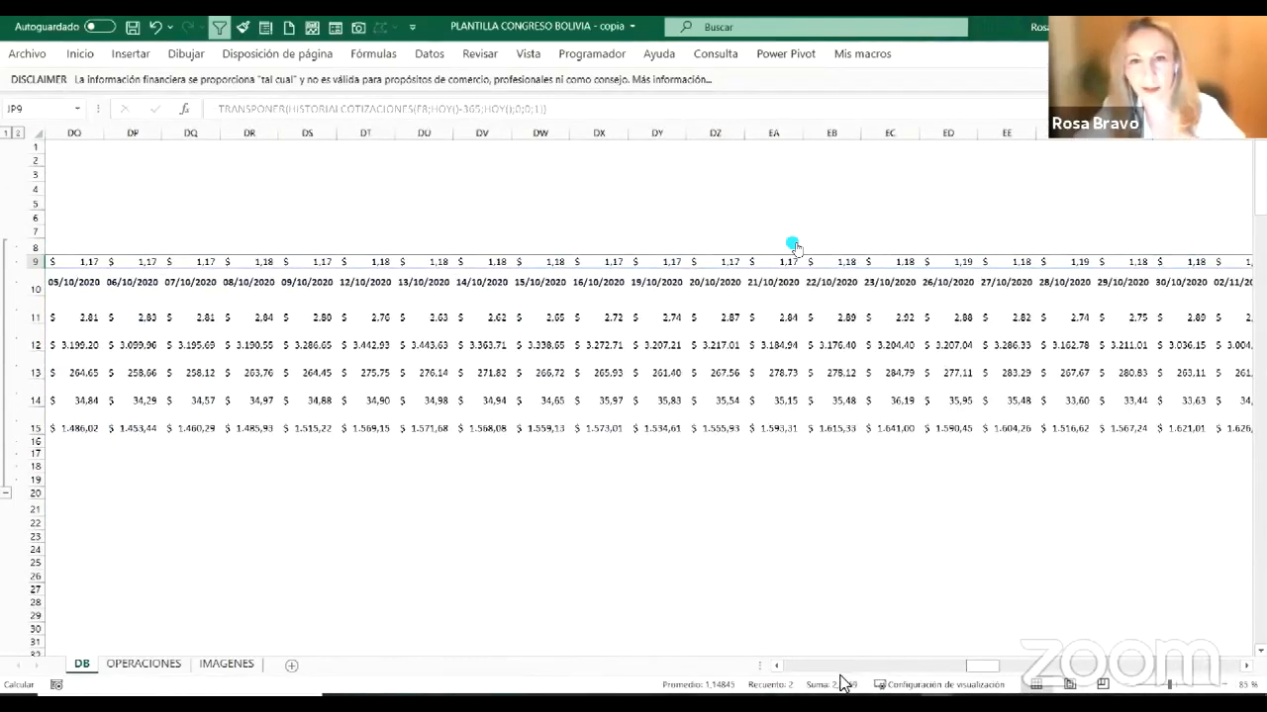
scroll(831, 683, "left", 10)
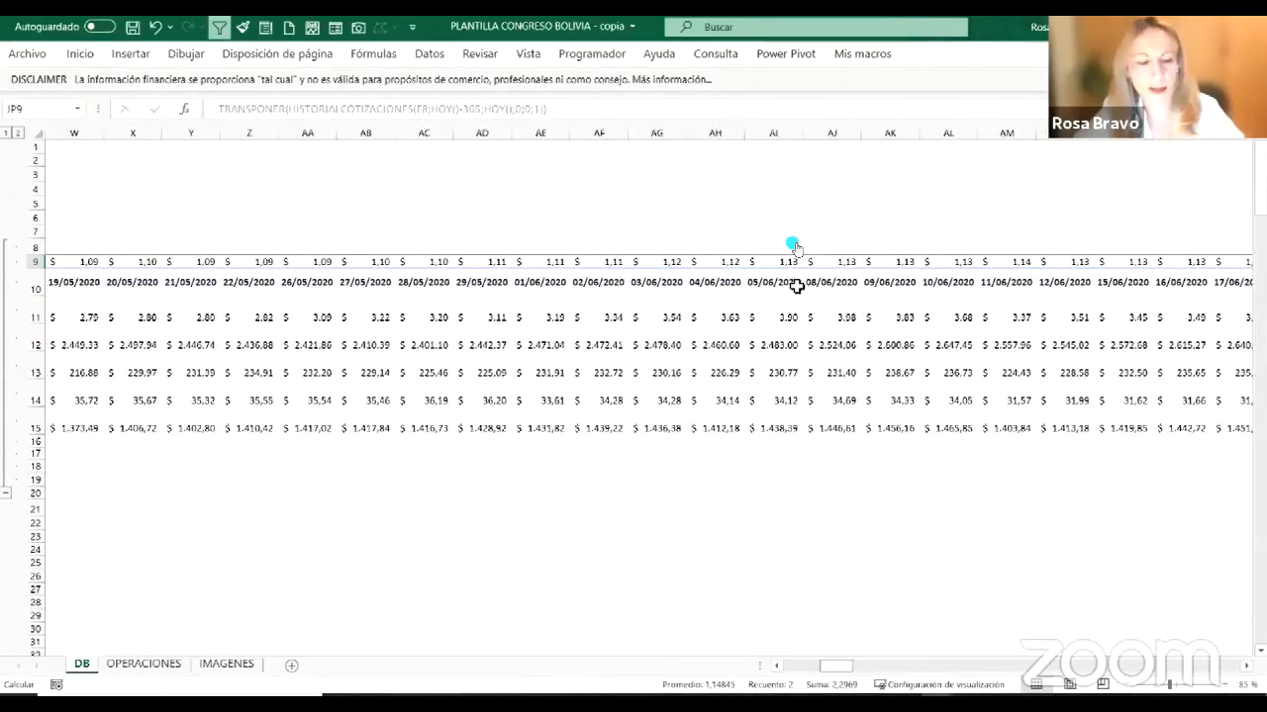
scroll(792, 262, "left", 6)
left_click(792, 262, "shift")
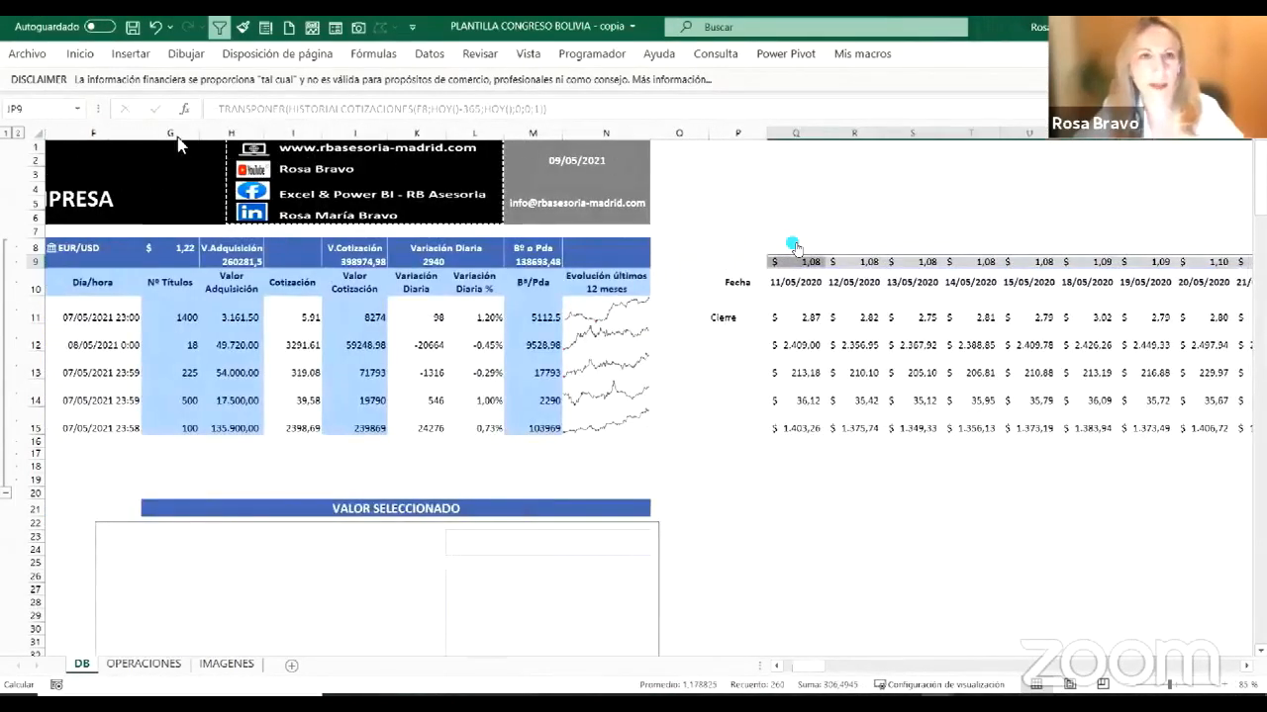
Step: Try to insert a line sparkline from the selected exchange rates with its location set to $F$9
left_click(129, 55)
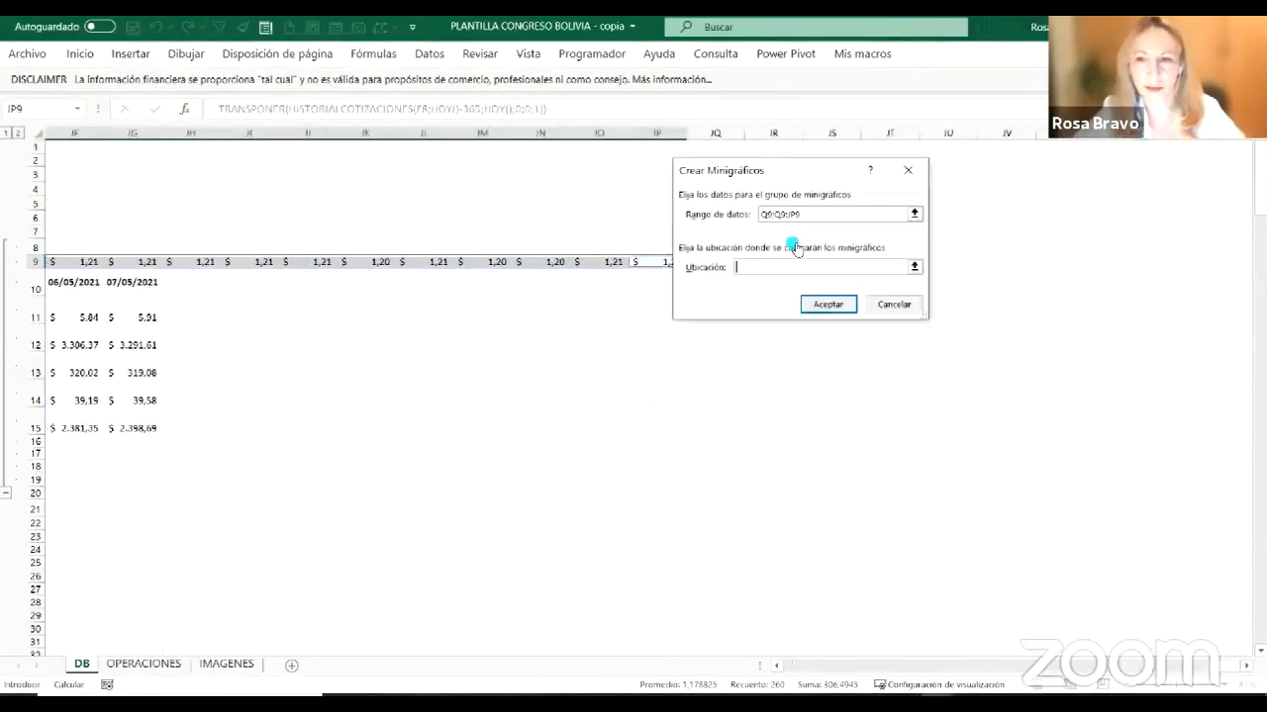
left_click(832, 665)
left_click(1059, 665)
left_click(1078, 666)
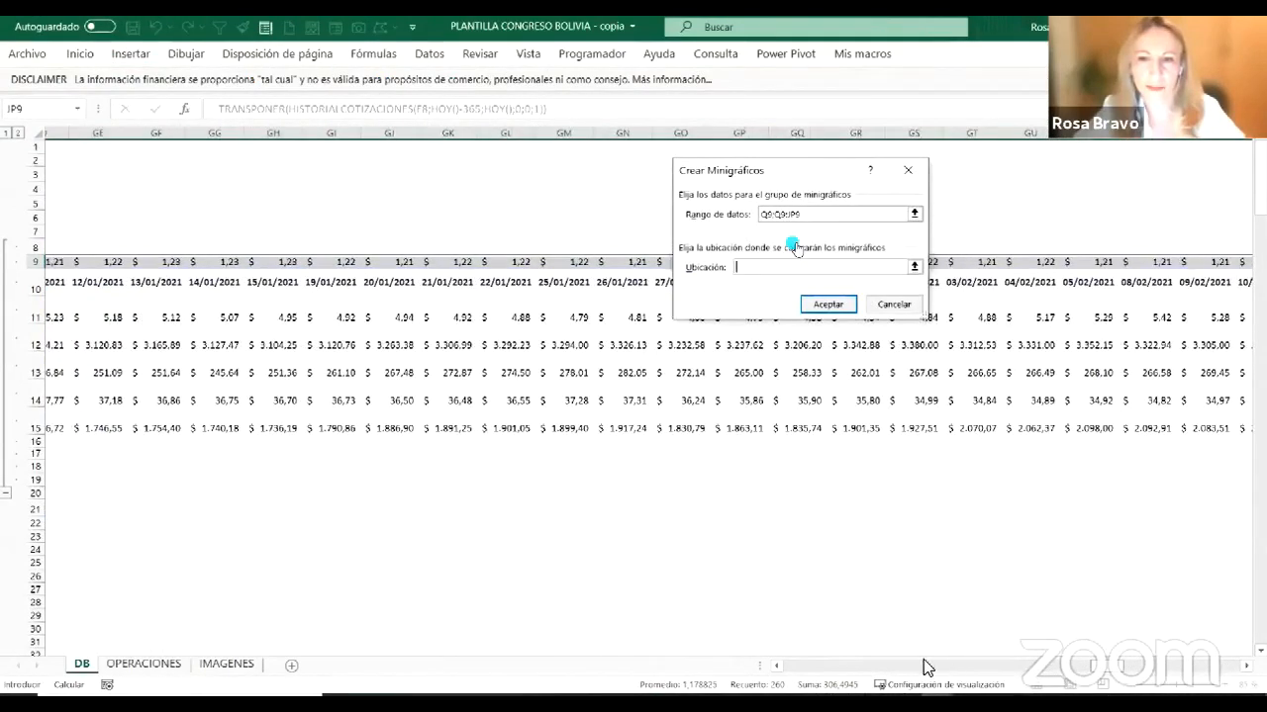
scroll(350, 268, "left", 10)
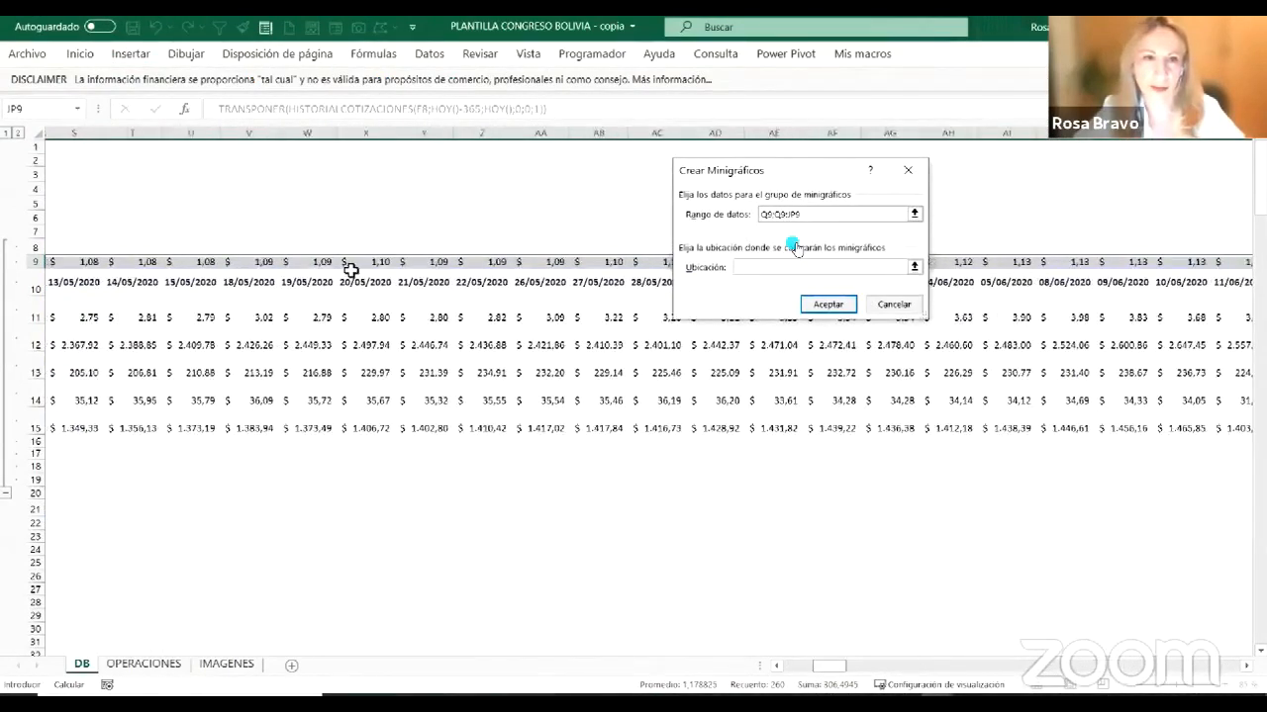
scroll(813, 374, "left", 10)
left_click(823, 307)
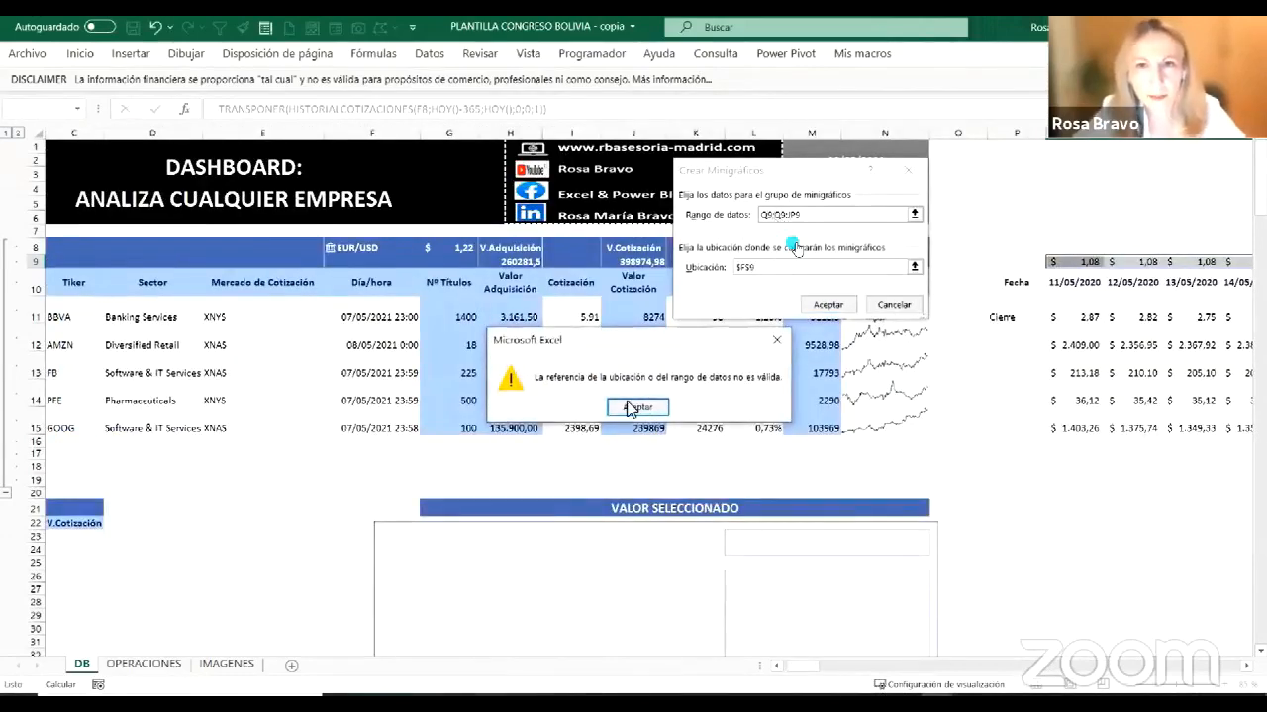
left_click(634, 407)
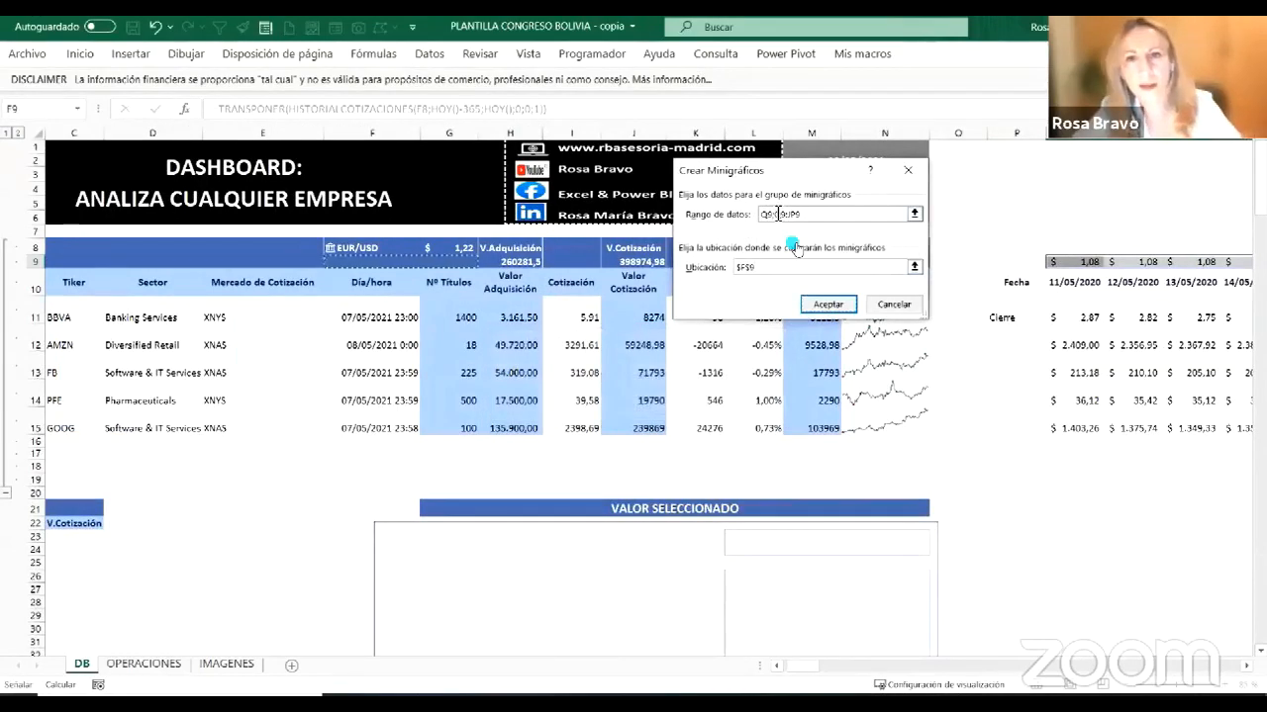
Step: Correct the sparkline's data range to Q9:JP9 and create it in F9 below the EUR/USD rate
left_click(780, 215)
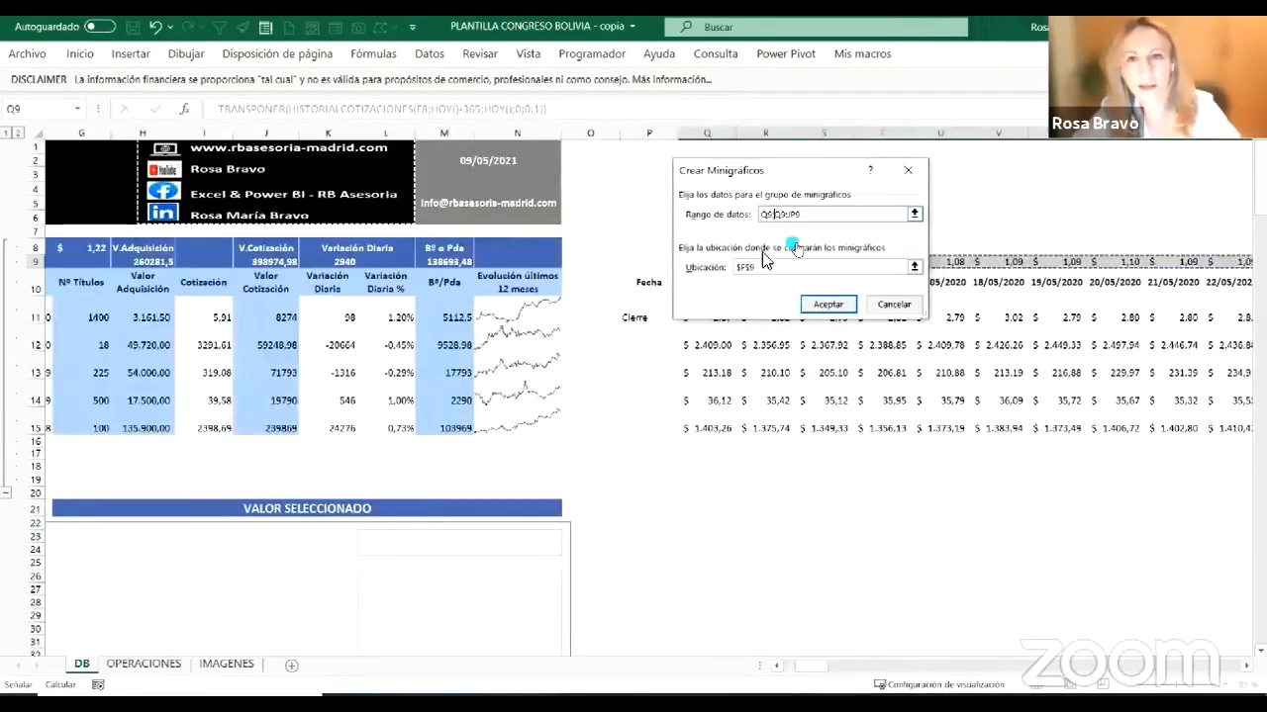
key("BackSpace")
key("BackSpace")
key("BackSpace")
left_click(770, 269)
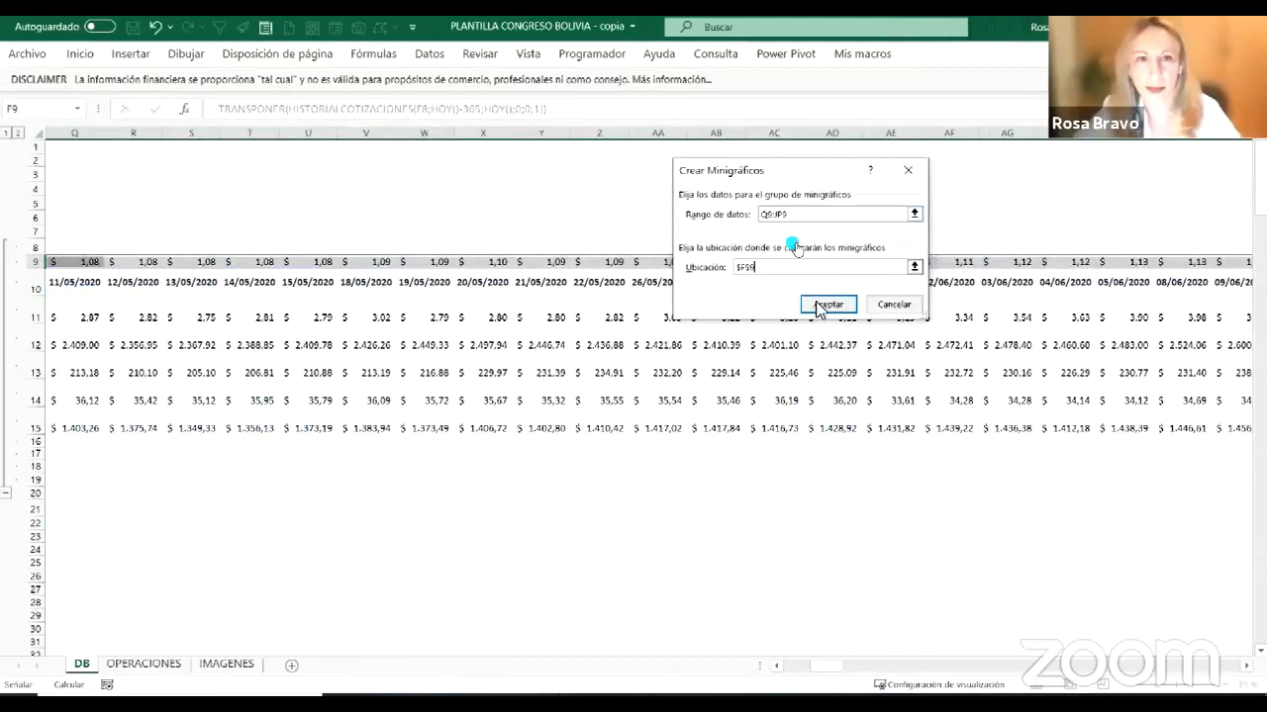
left_click(821, 305)
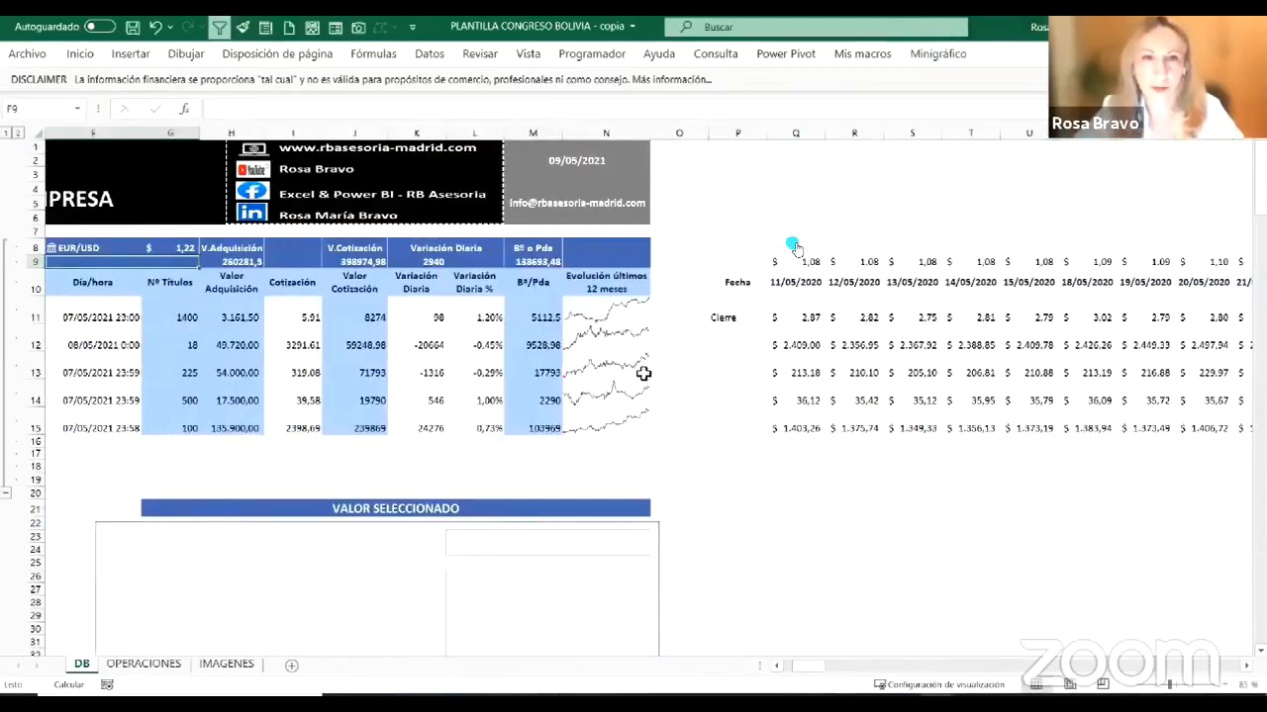
Step: Set the line colour of the EUR/USD sparkline in F9 to white
scroll(643, 373, "left", 3)
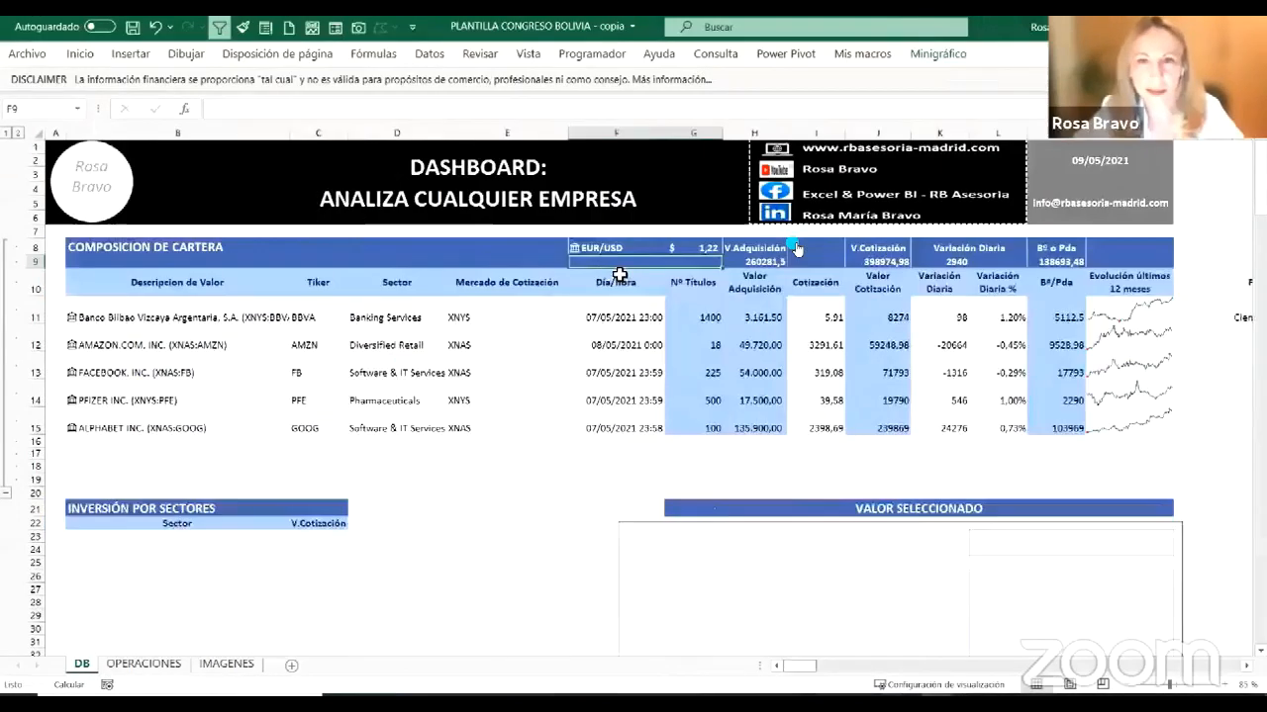
left_click(938, 54)
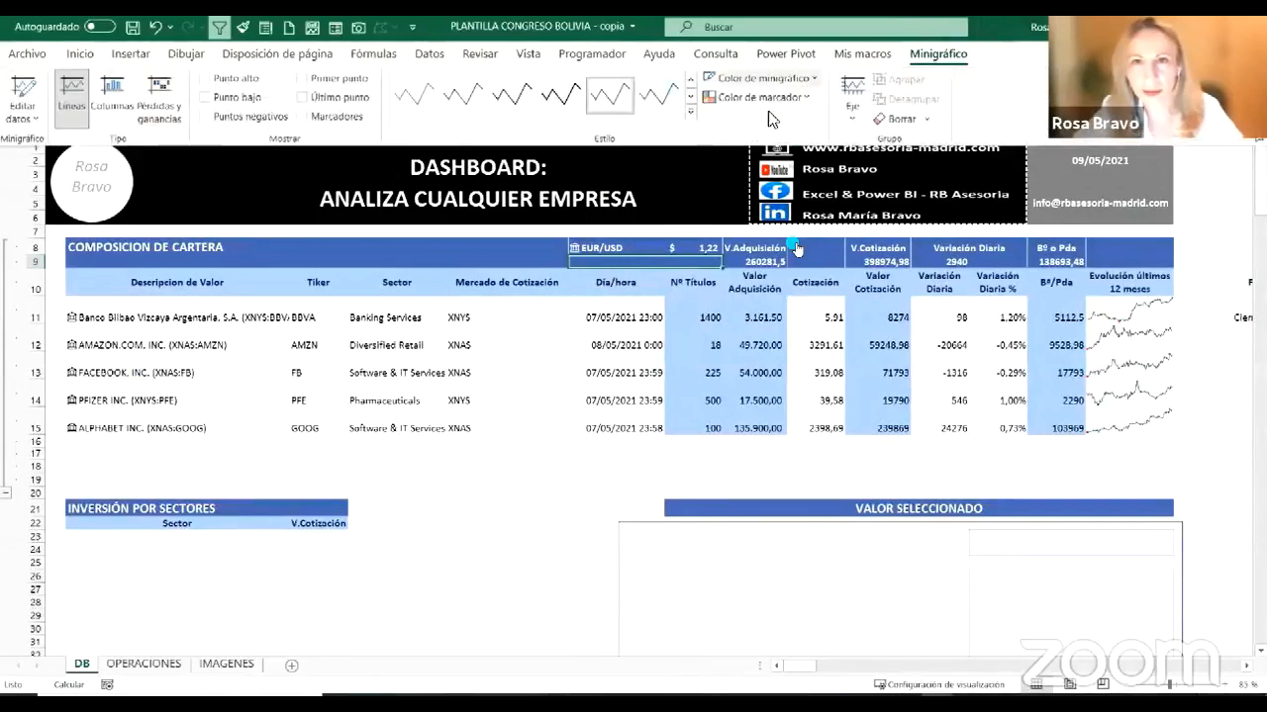
left_click(759, 77)
left_click(707, 120)
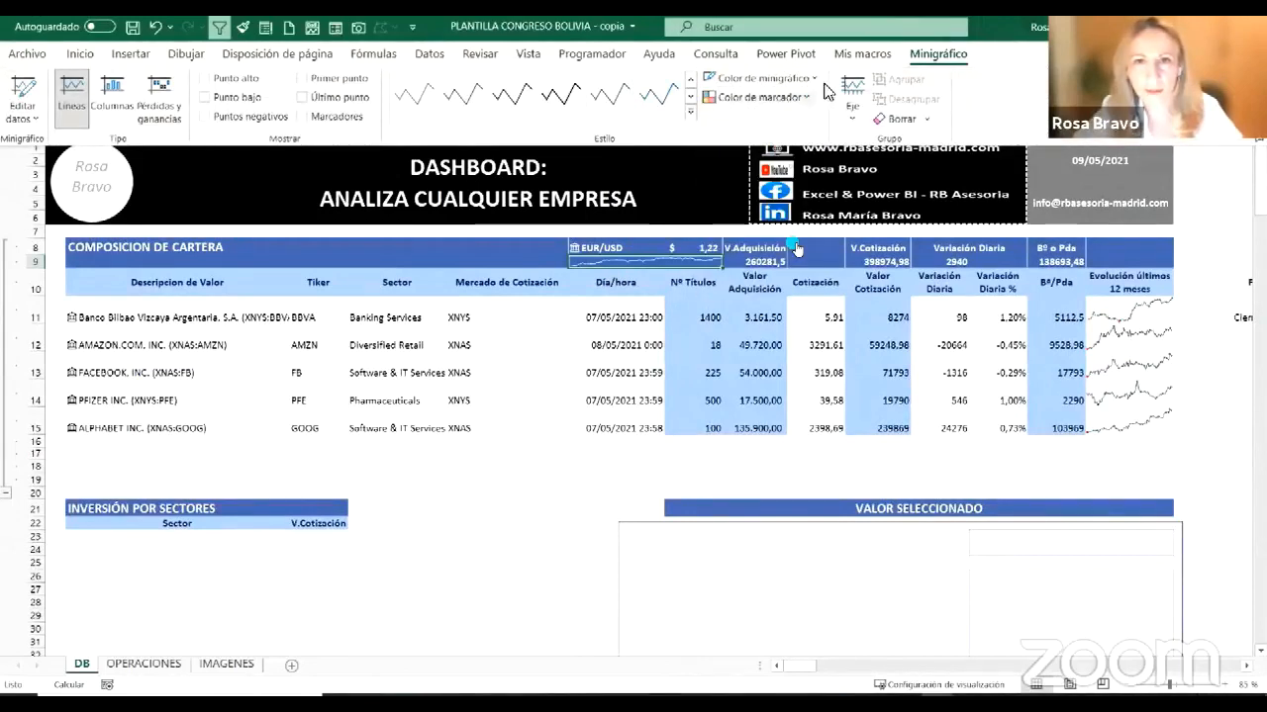
Step: Thicken the line of the EUR/USD sparkline and increase the height of row 9 so the sparkline displays larger
left_click(782, 77)
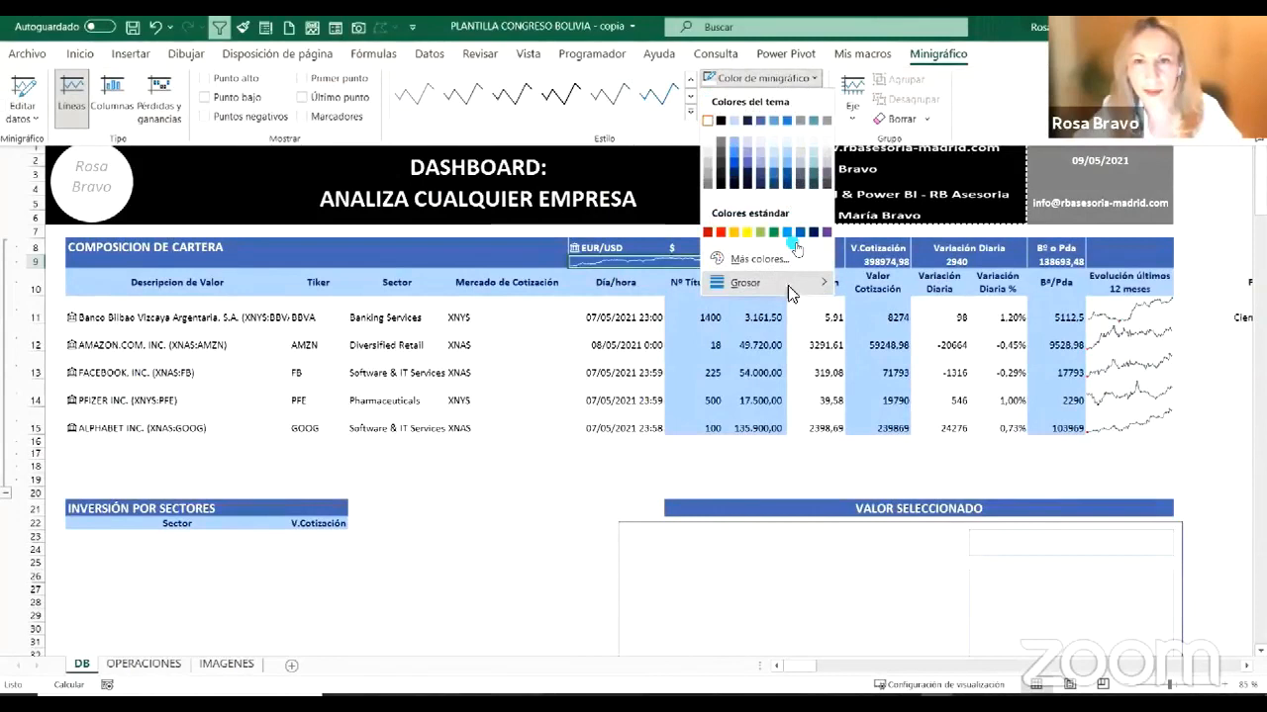
mouse_move(792, 286)
left_click(894, 361)
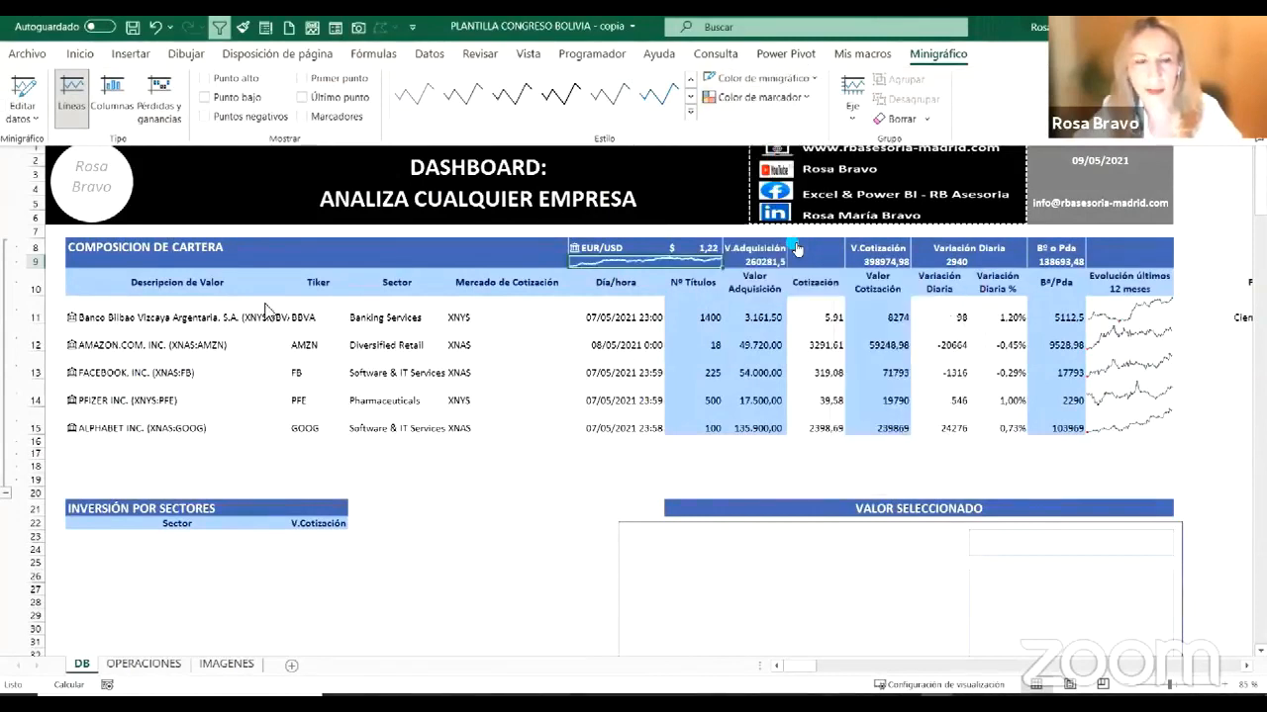
left_click(33, 266)
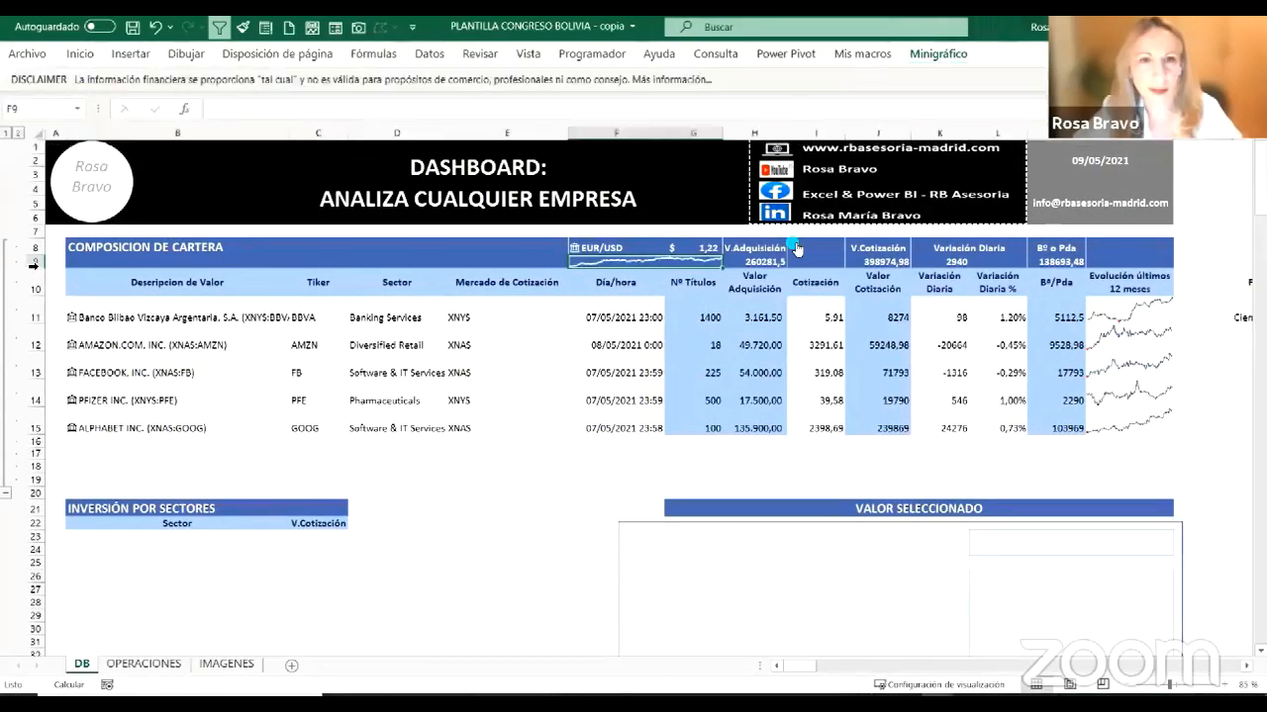
left_click(34, 263)
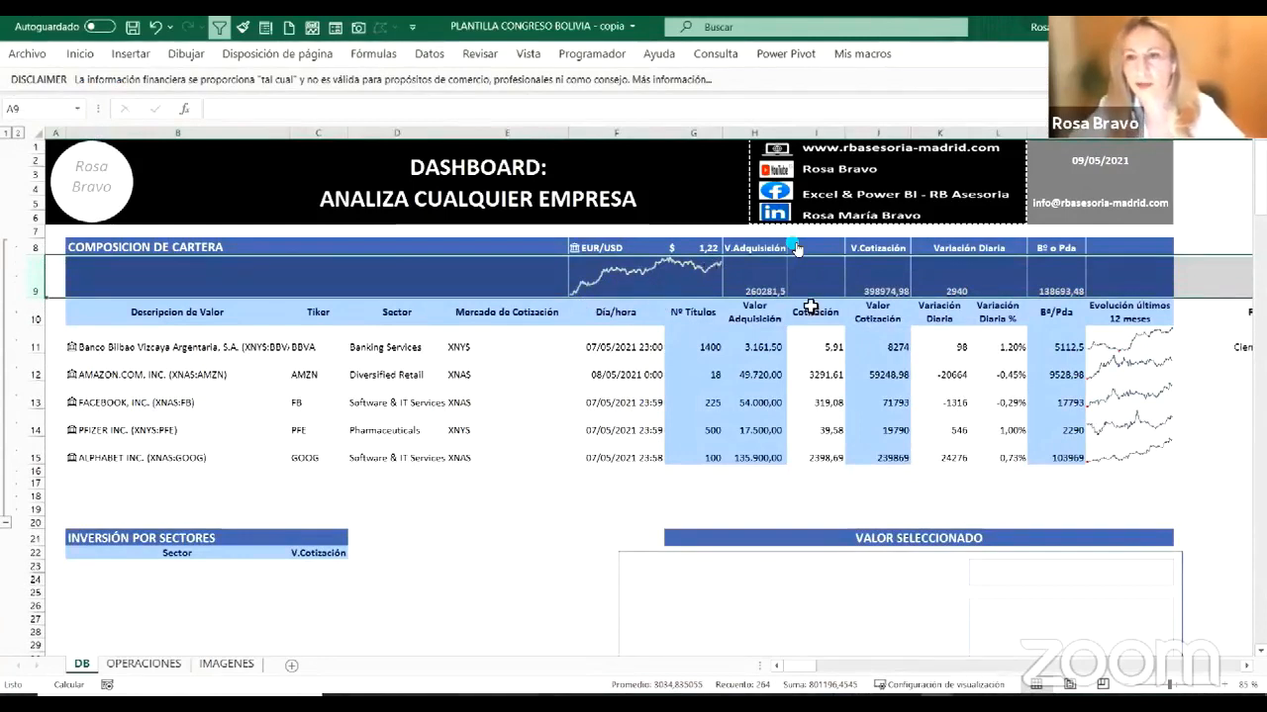
left_click_drag(1228, 136, 1246, 137)
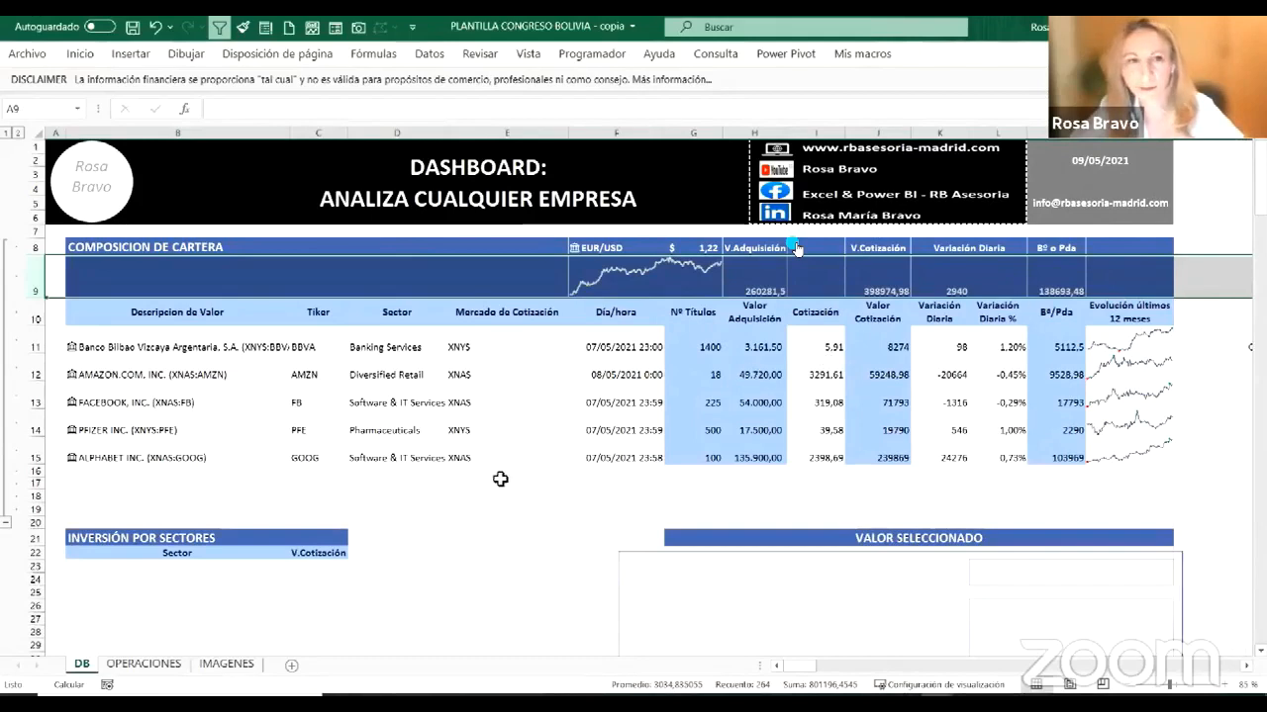
Step: Highlight daily variation values in K11:L15 that are greater than 0 with green fill and dark green text
left_click(186, 342)
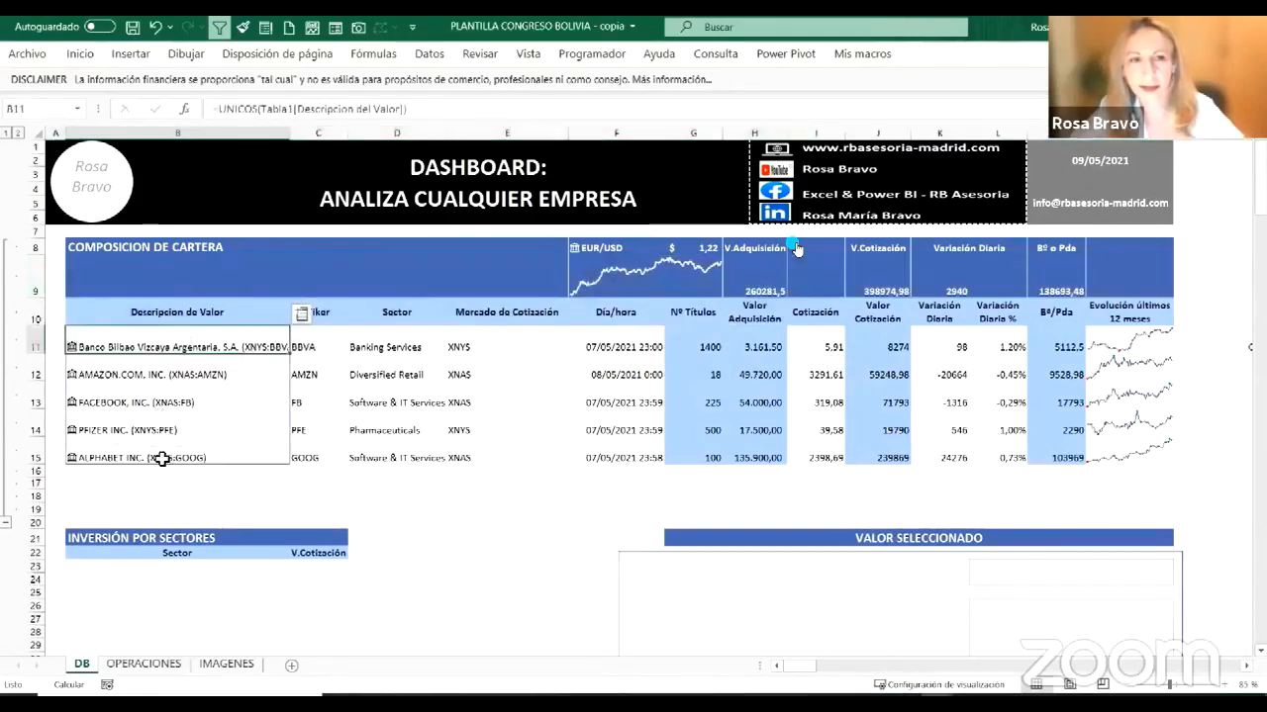
left_click(36, 347)
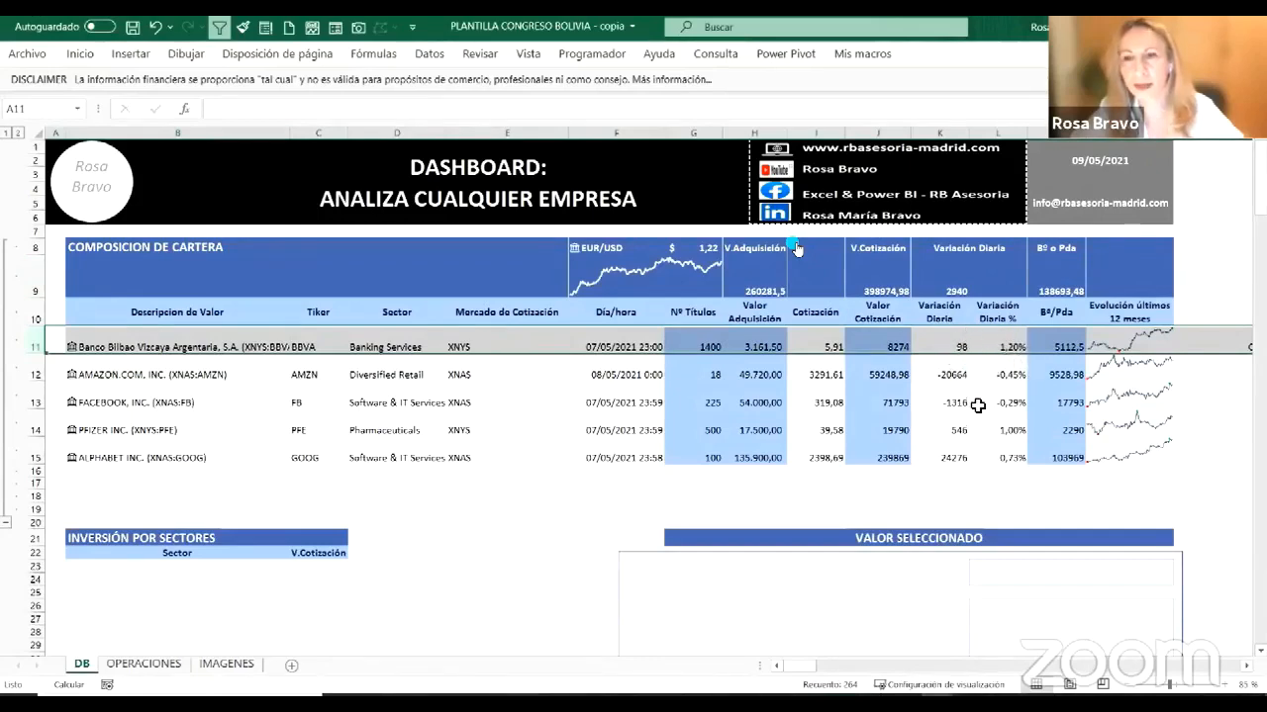
left_click(958, 355)
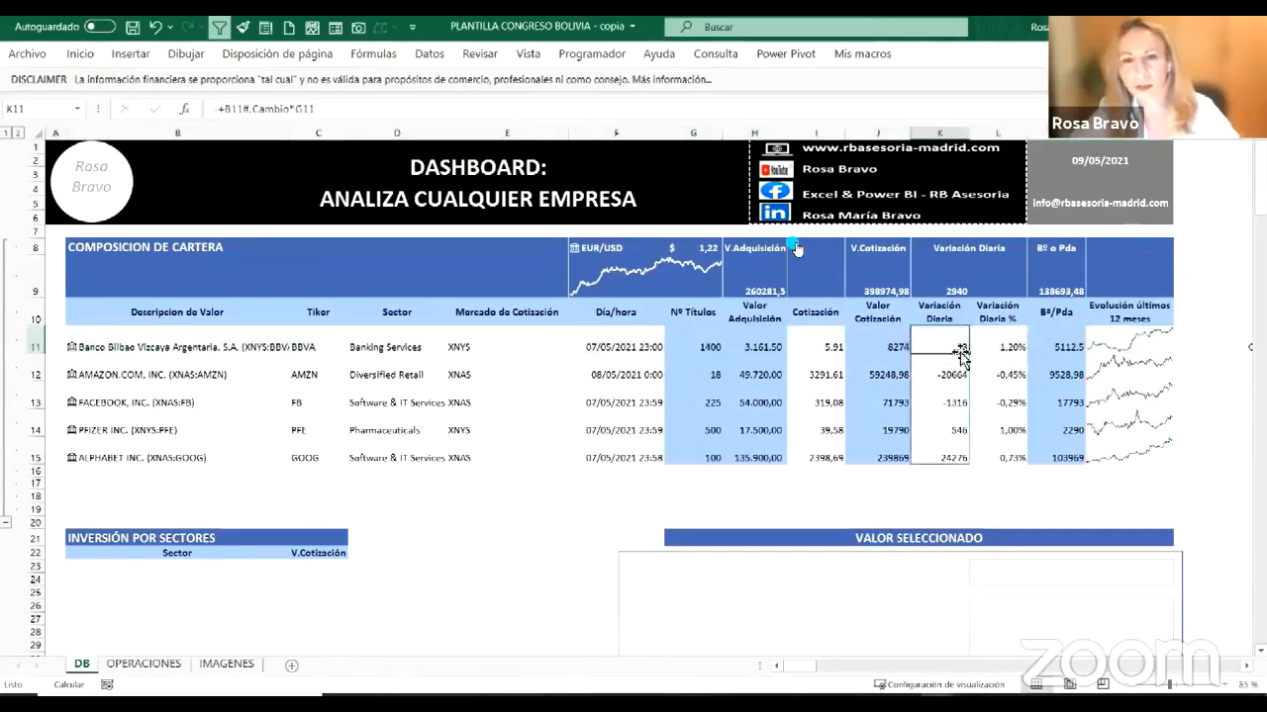
left_click(998, 451, "shift")
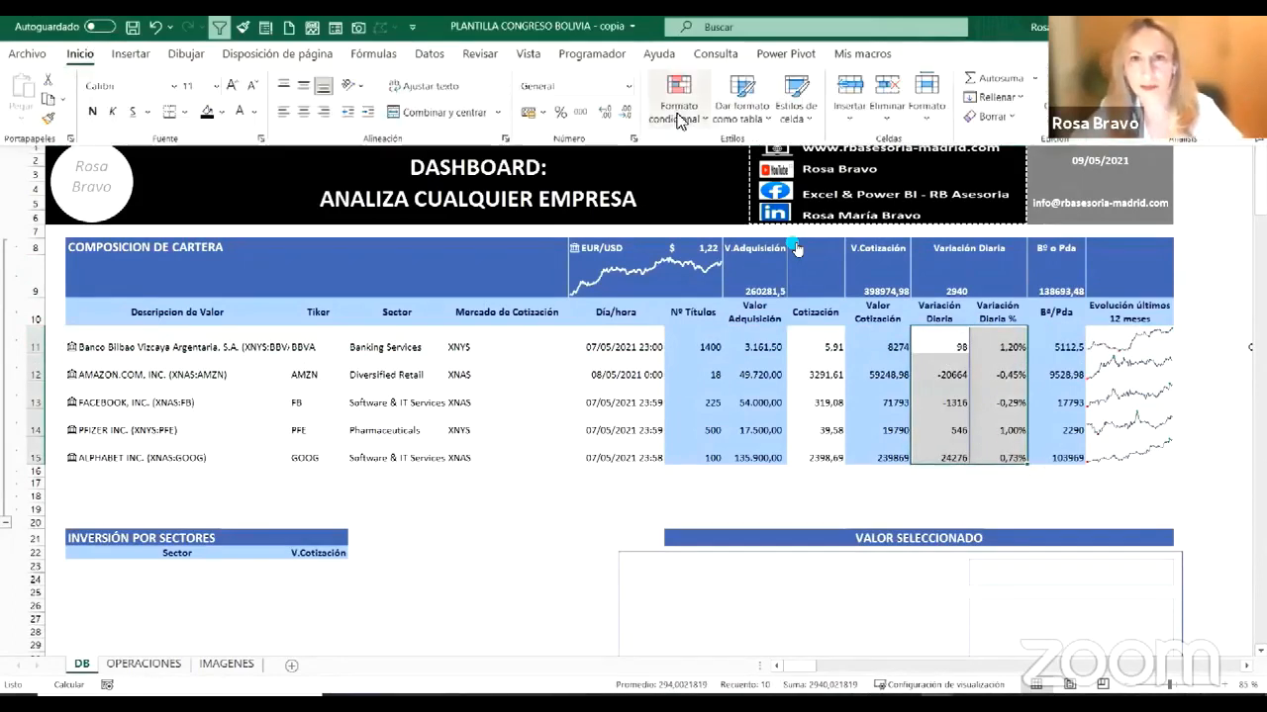
left_click(679, 104)
mouse_move(759, 153)
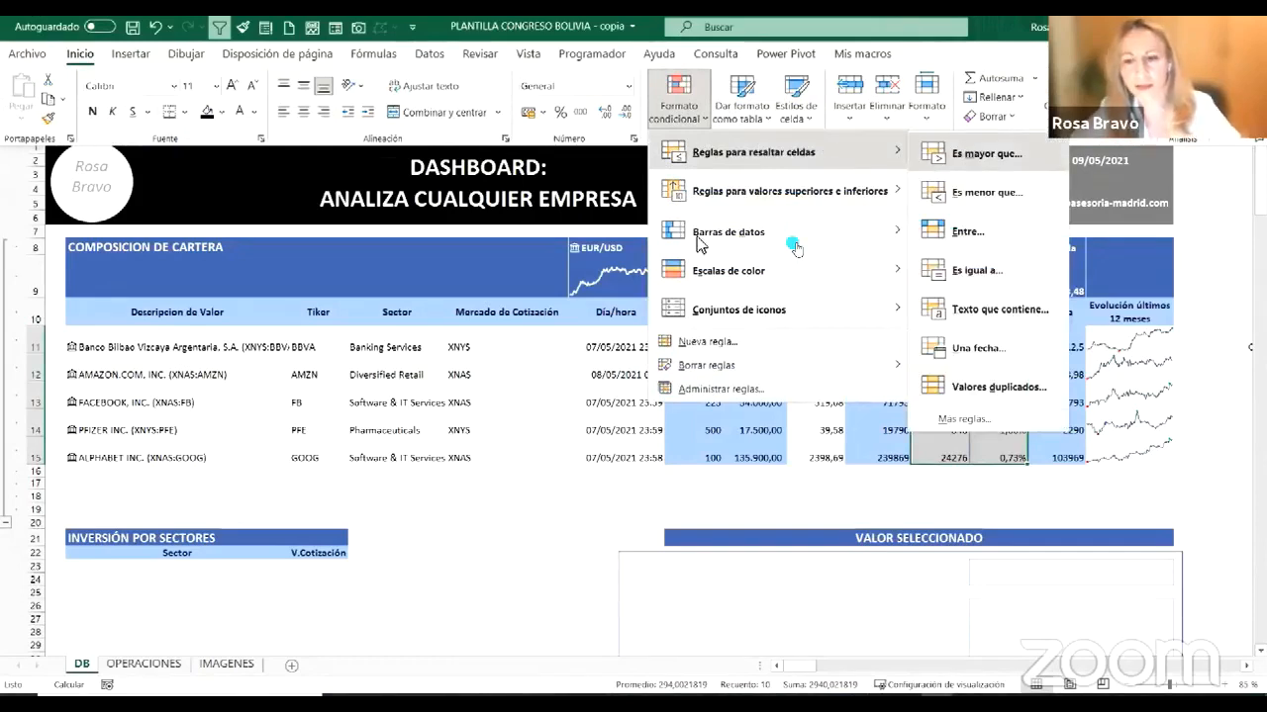
left_click(987, 154)
left_click(984, 246)
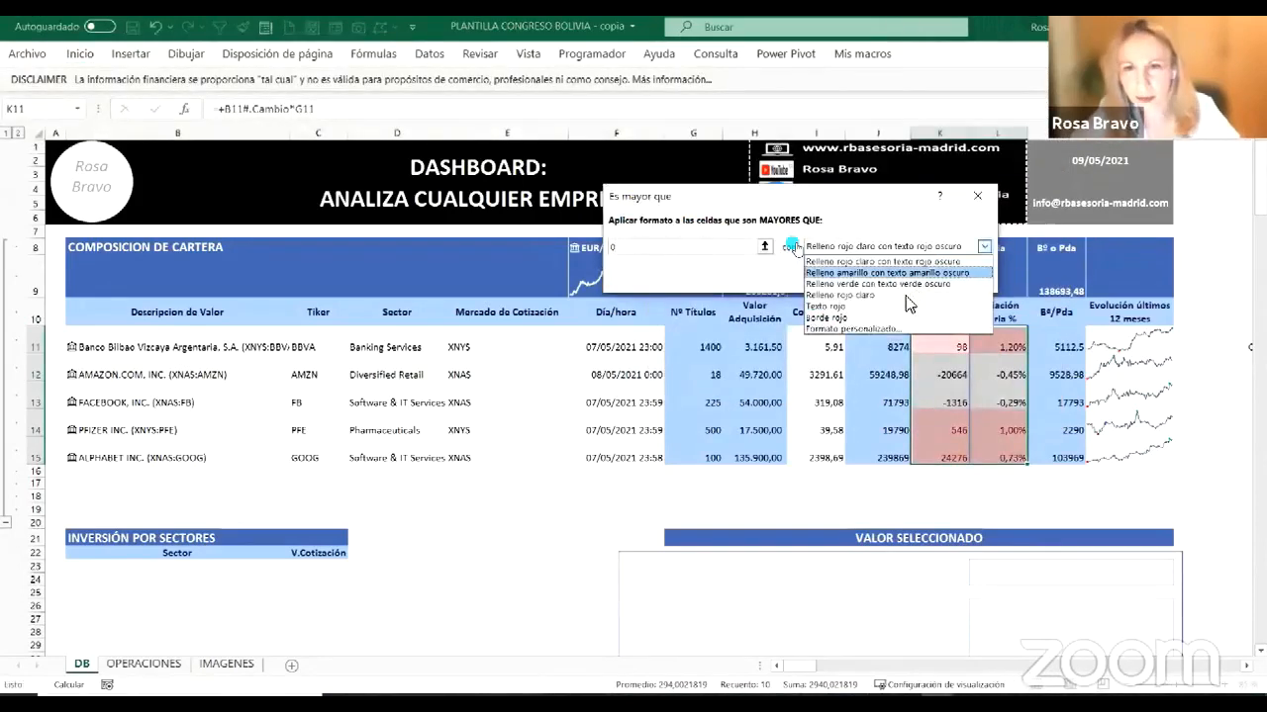
left_click(890, 284)
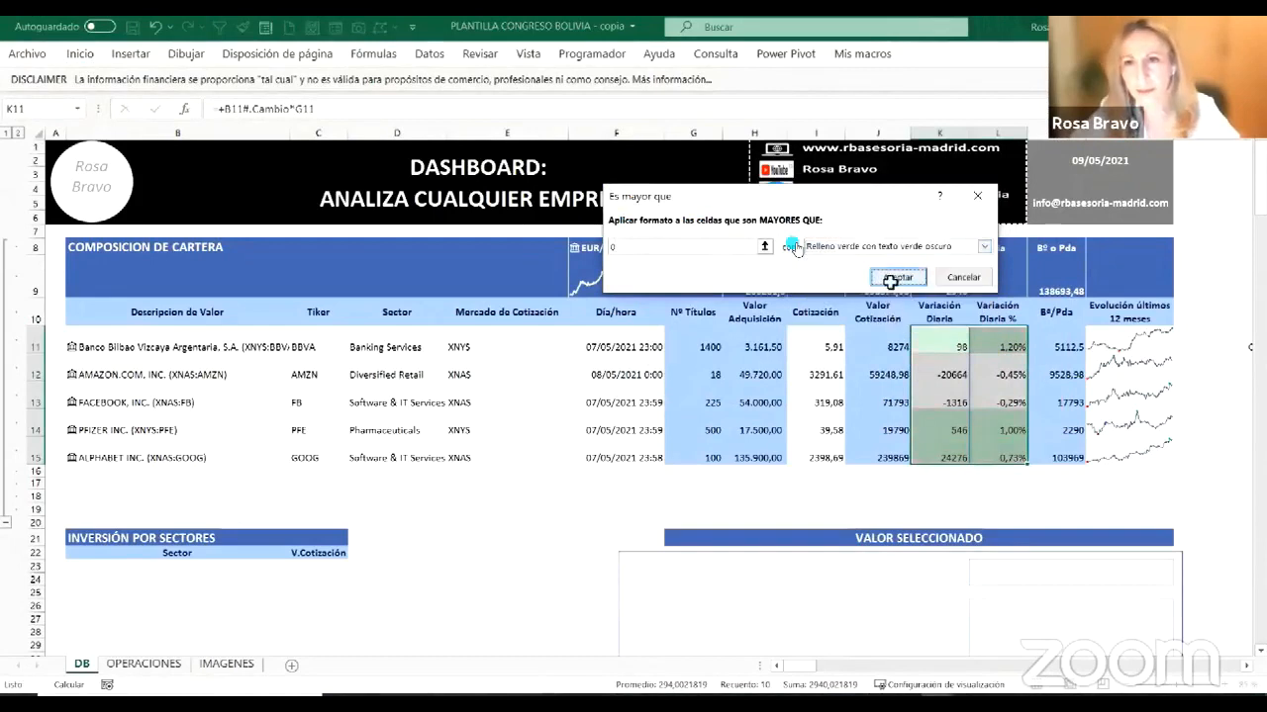
left_click(896, 277)
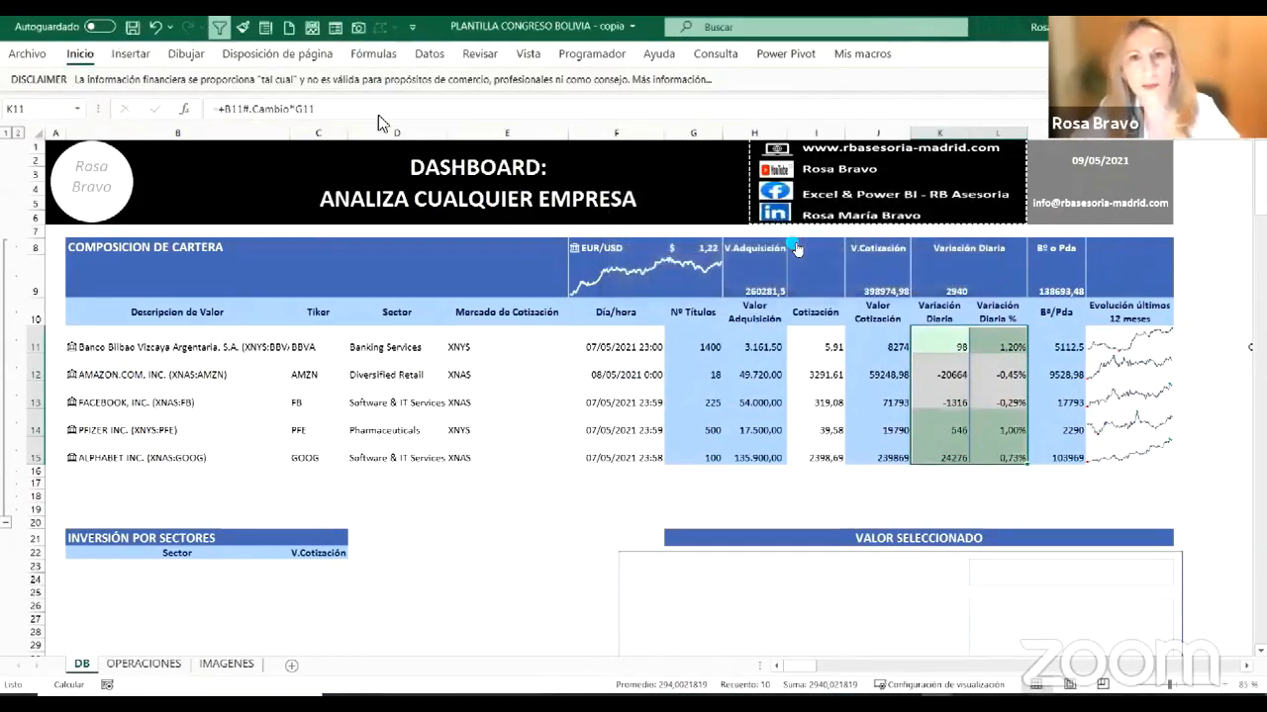
Step: Highlight daily variation values in K11:L15 that are less than 0 with light red fill and dark red text
left_click(679, 99)
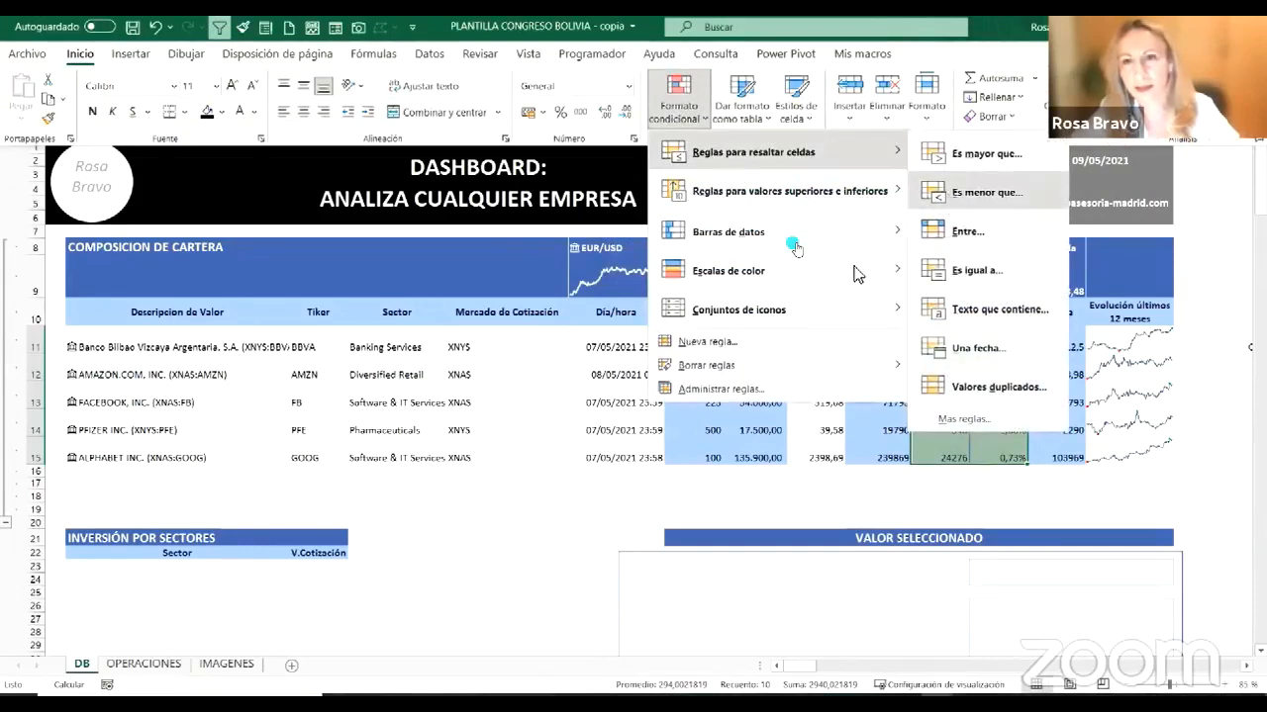
left_click(984, 192)
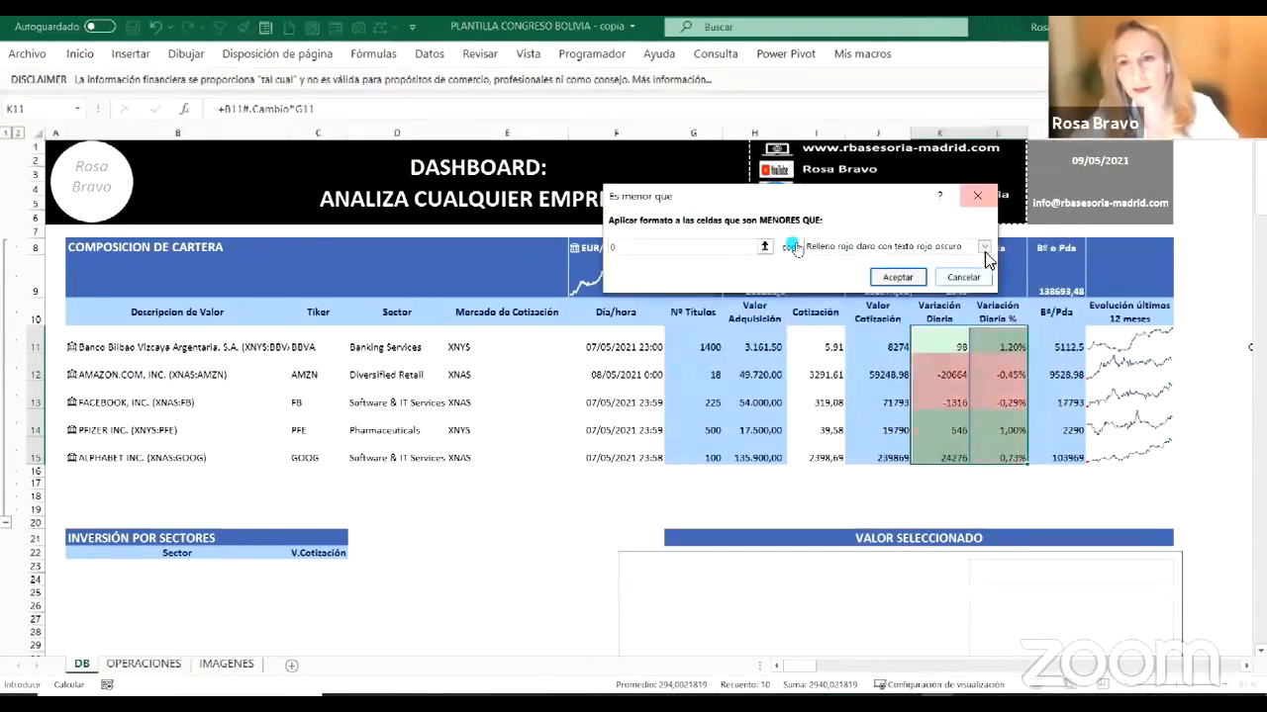
left_click(985, 248)
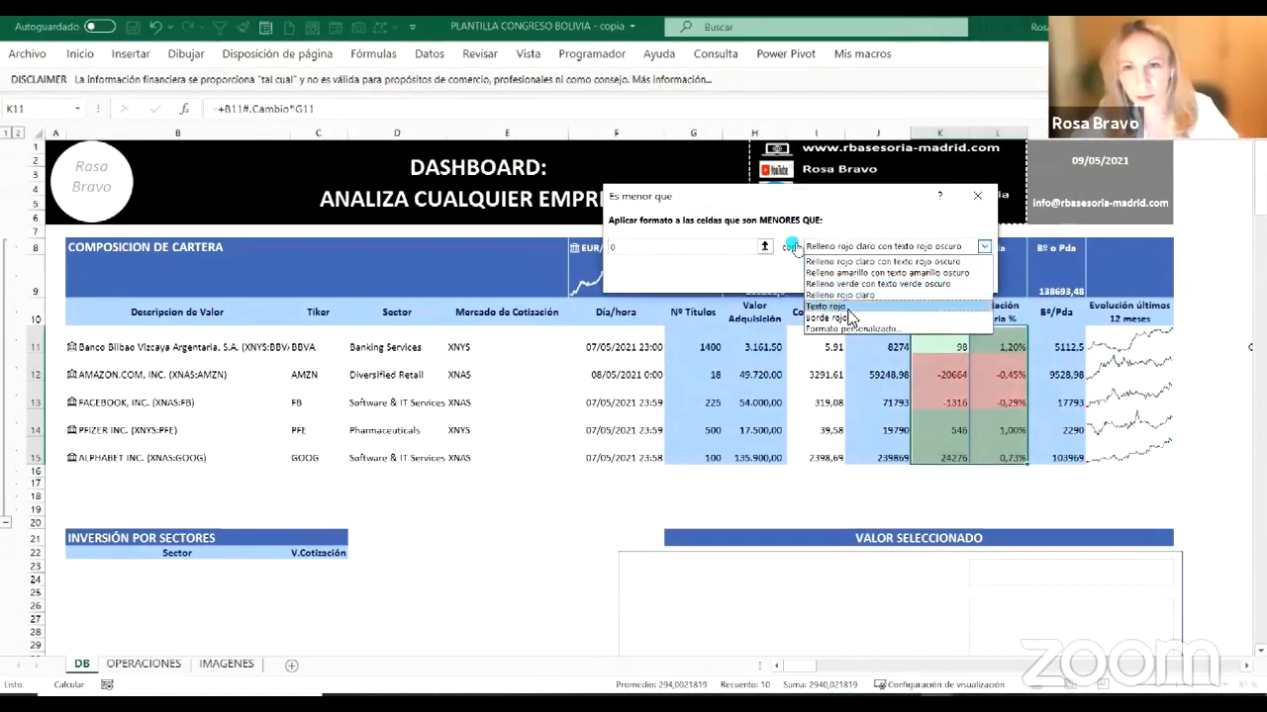
left_click(841, 261)
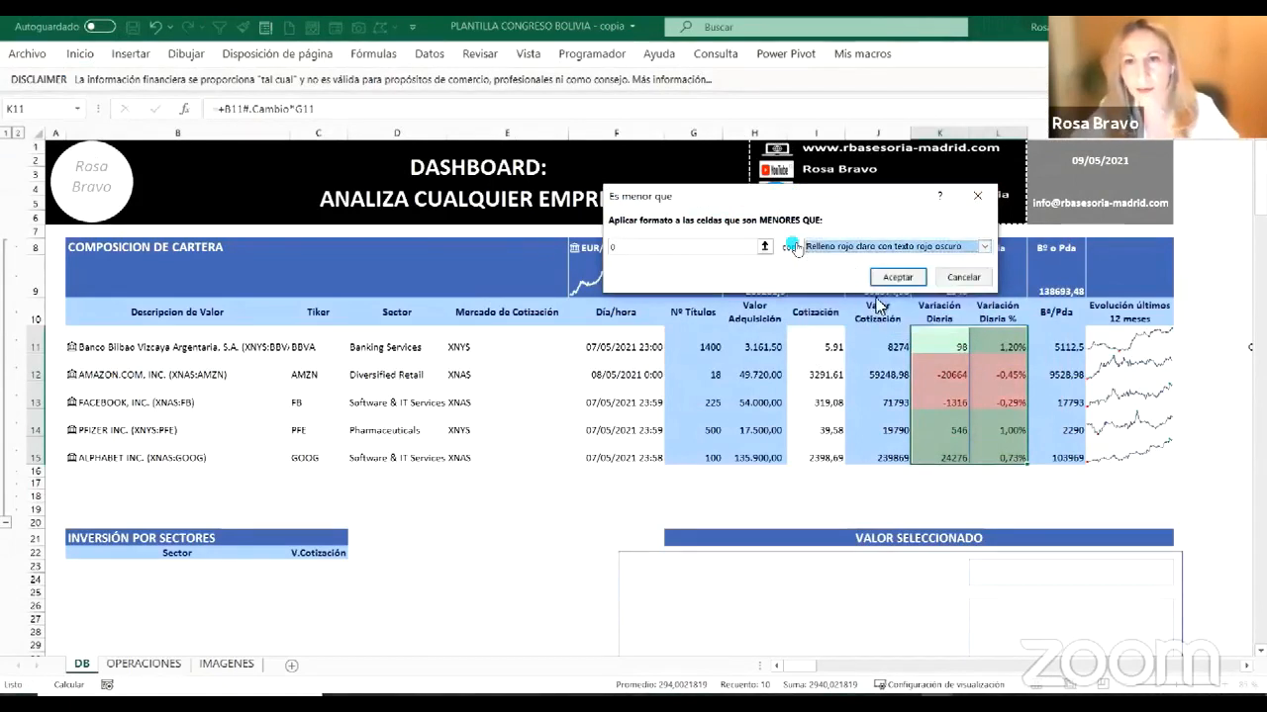
left_click(893, 277)
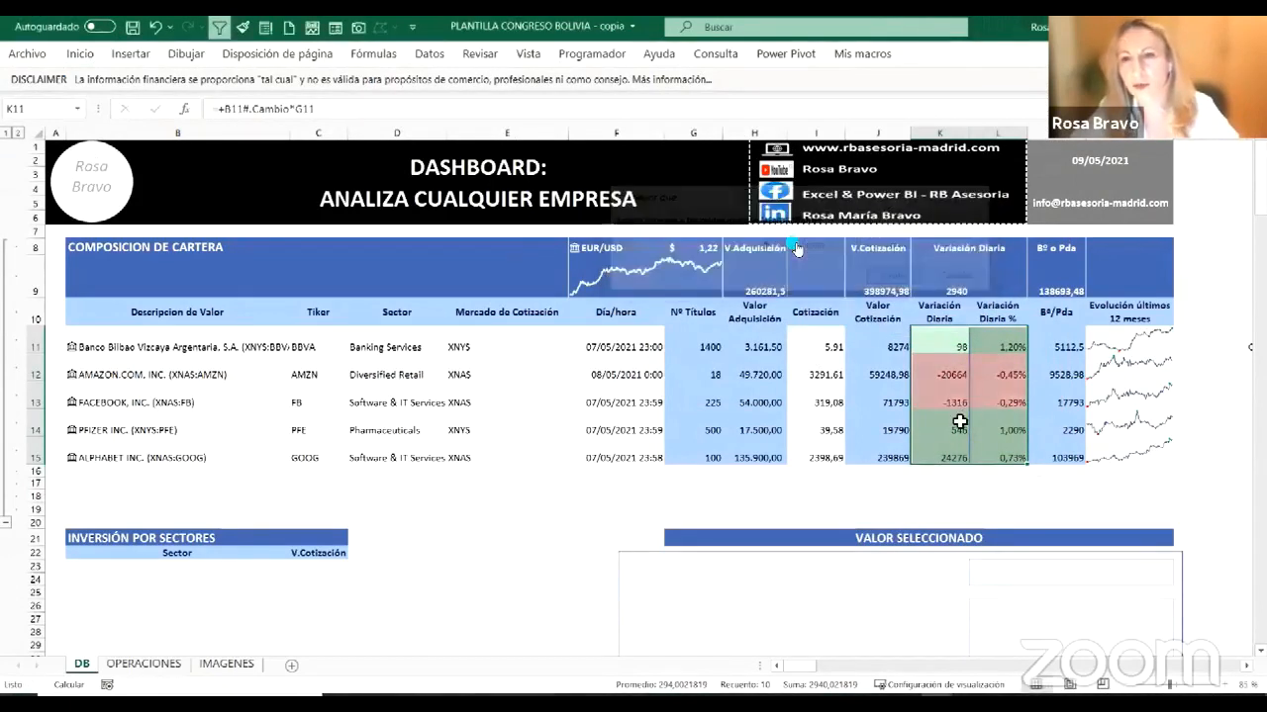
left_click(942, 499)
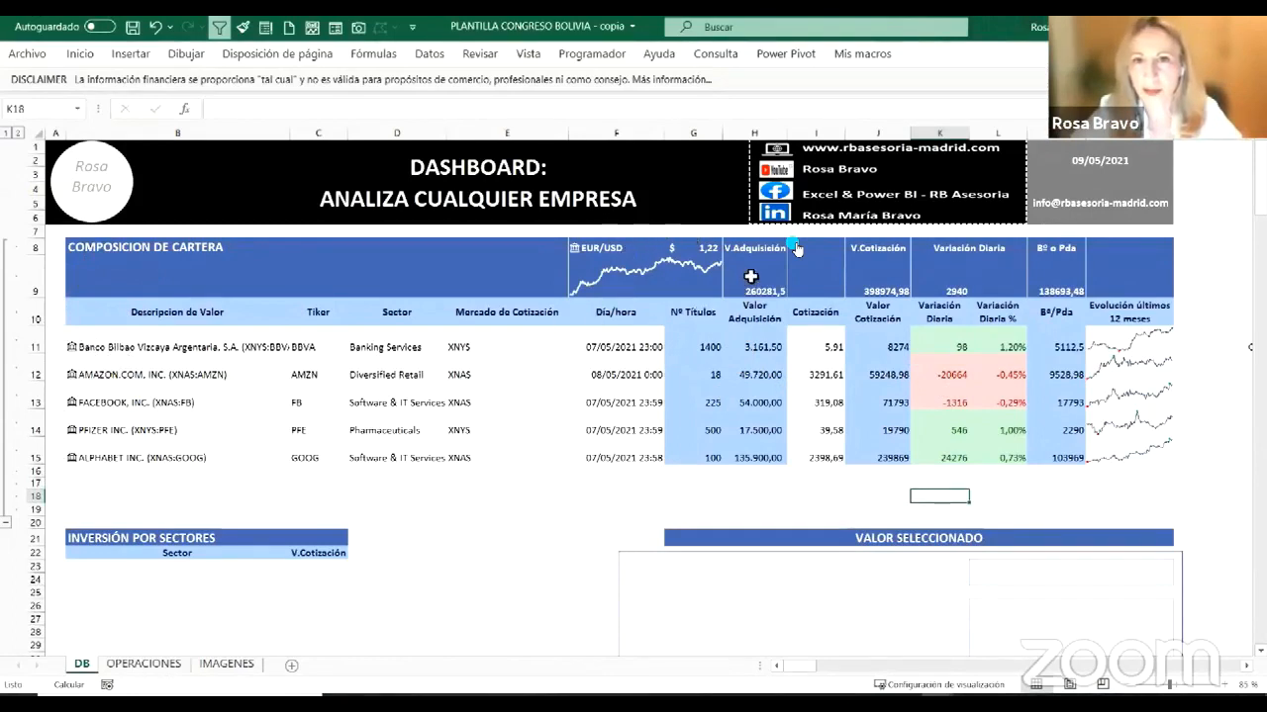
left_click_drag(787, 272, 1072, 292)
scroll(870, 437, "down", 1)
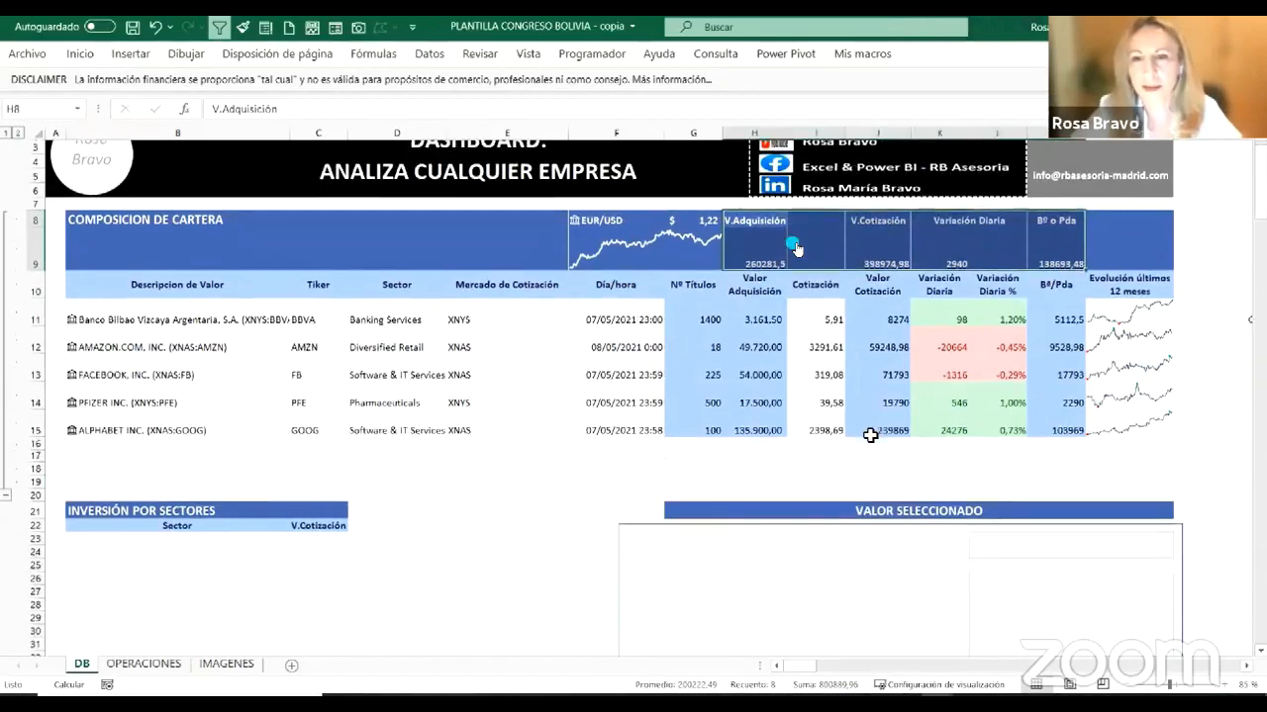
scroll(916, 364, "down", 4)
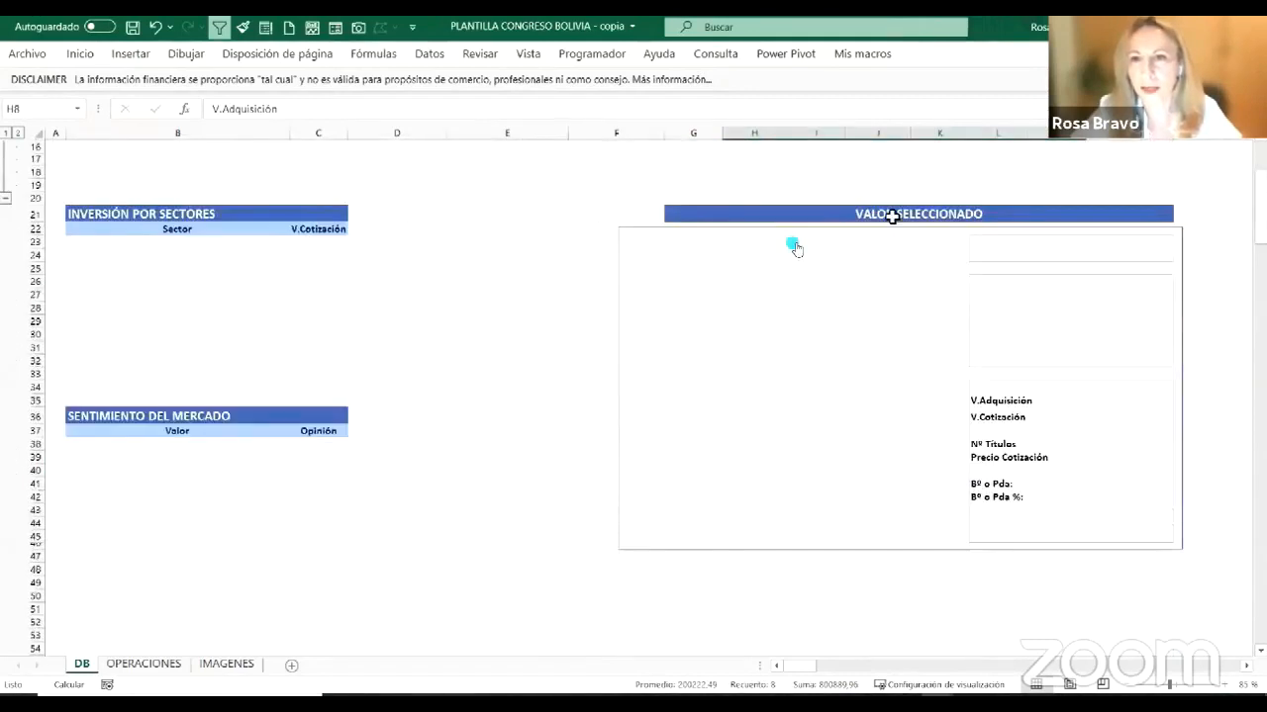
left_click(891, 214)
left_click(1017, 251)
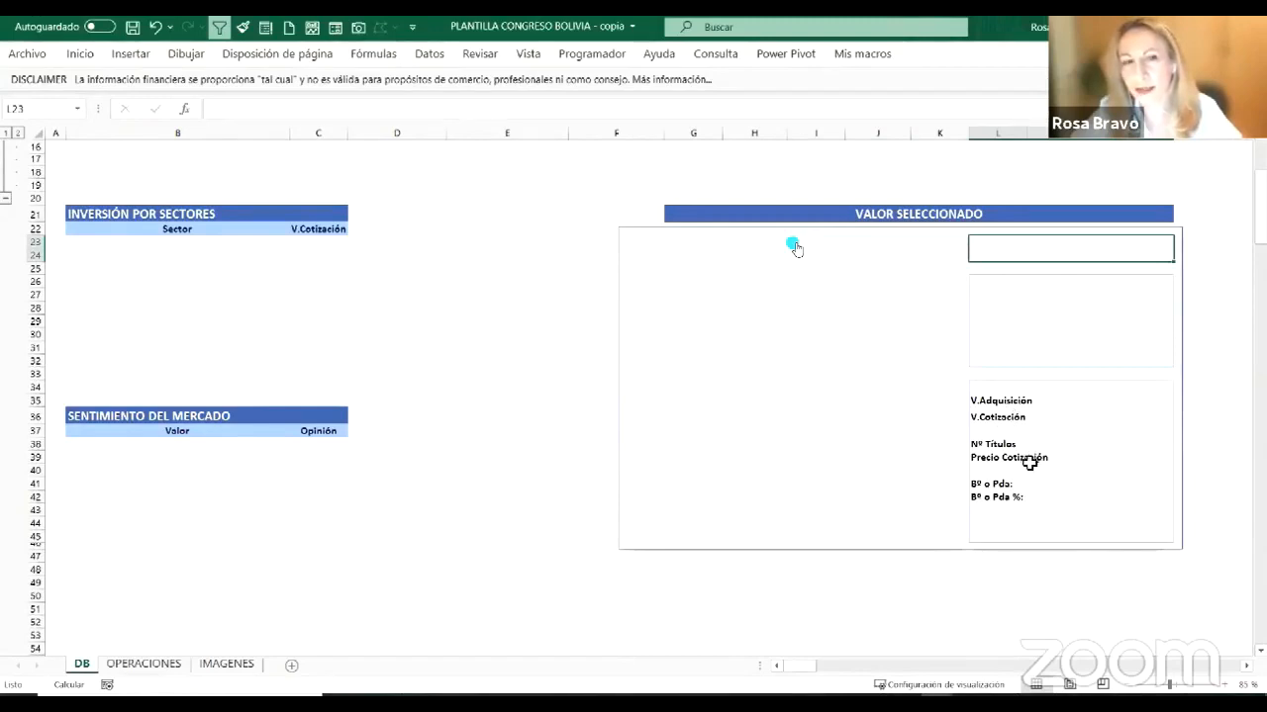
left_click(95, 445)
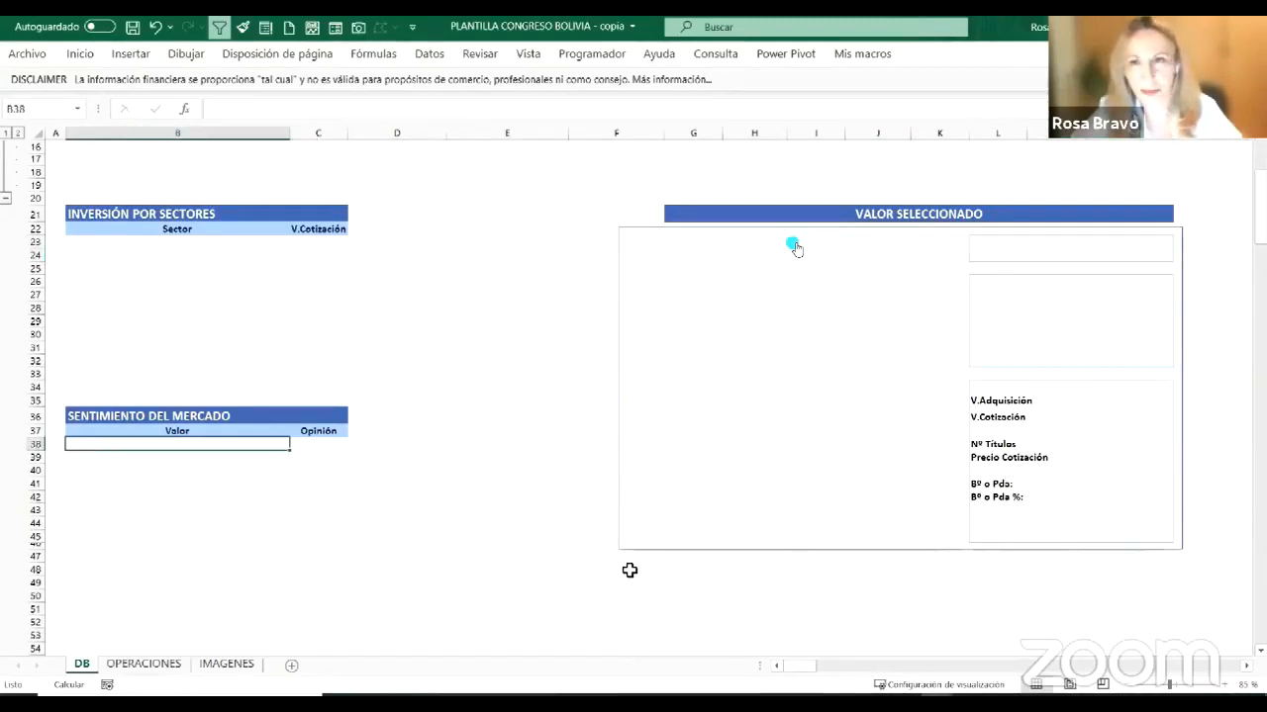
Step: Add list data validation to the empty cell L23 under VALOR SELECCIONADO, using the tickers in $C$11:$C$15 as source
left_click(1009, 258)
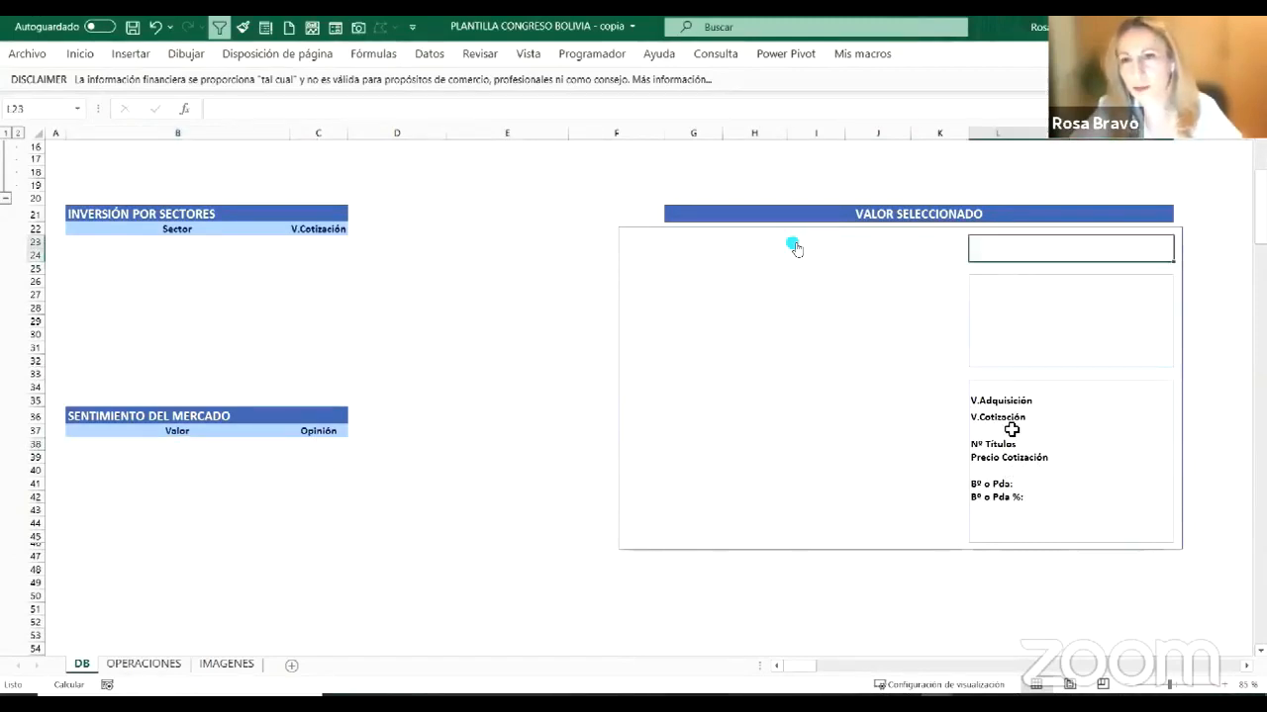
scroll(795, 248, "up", 1)
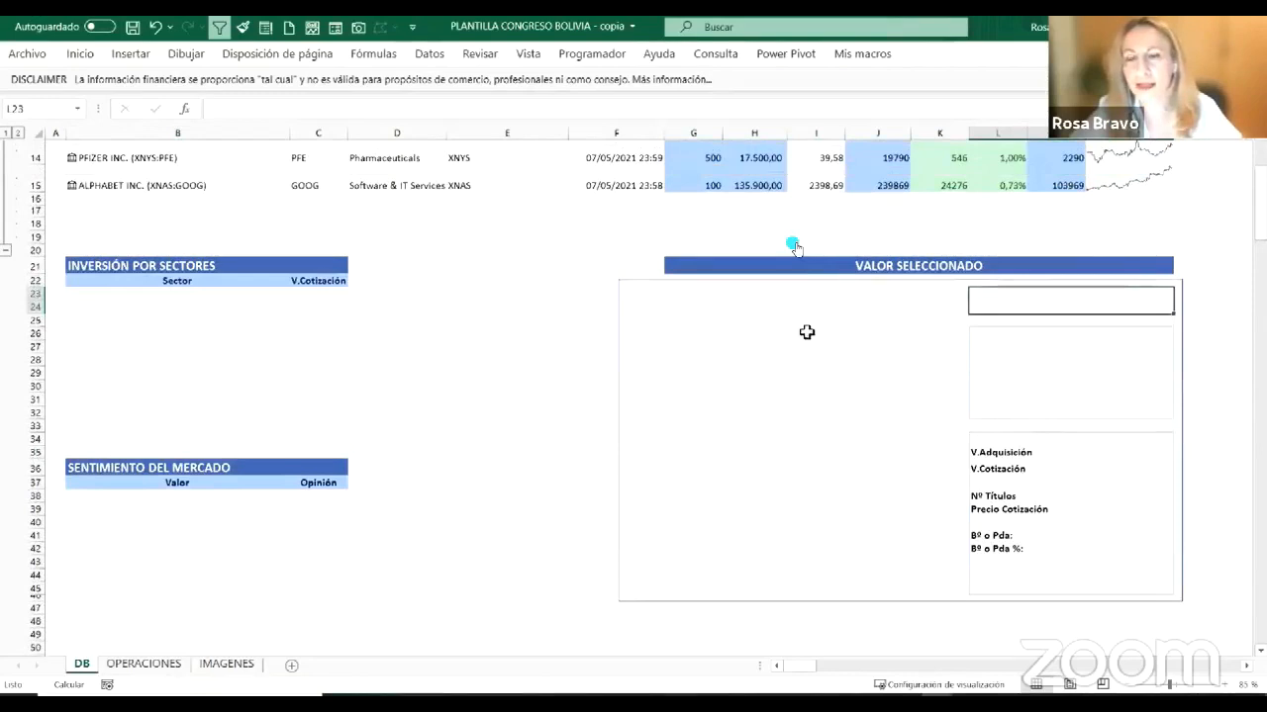
scroll(807, 332, "up", 1)
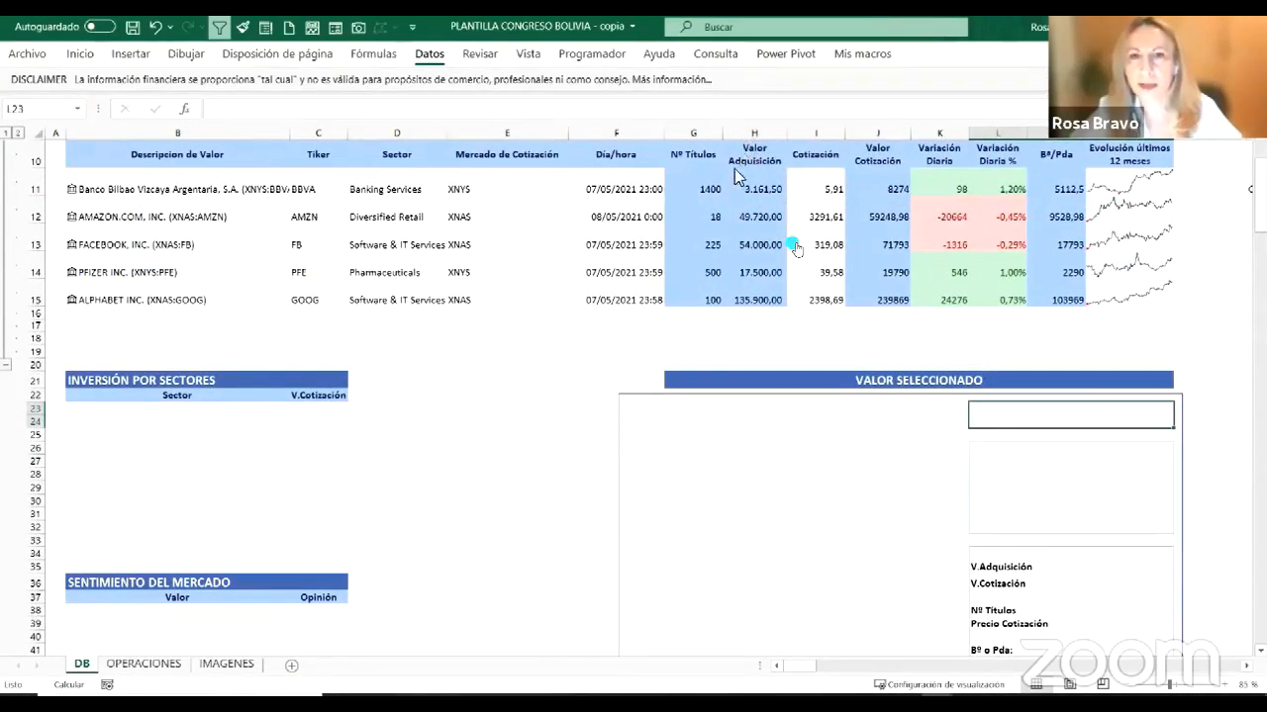
left_click(684, 218)
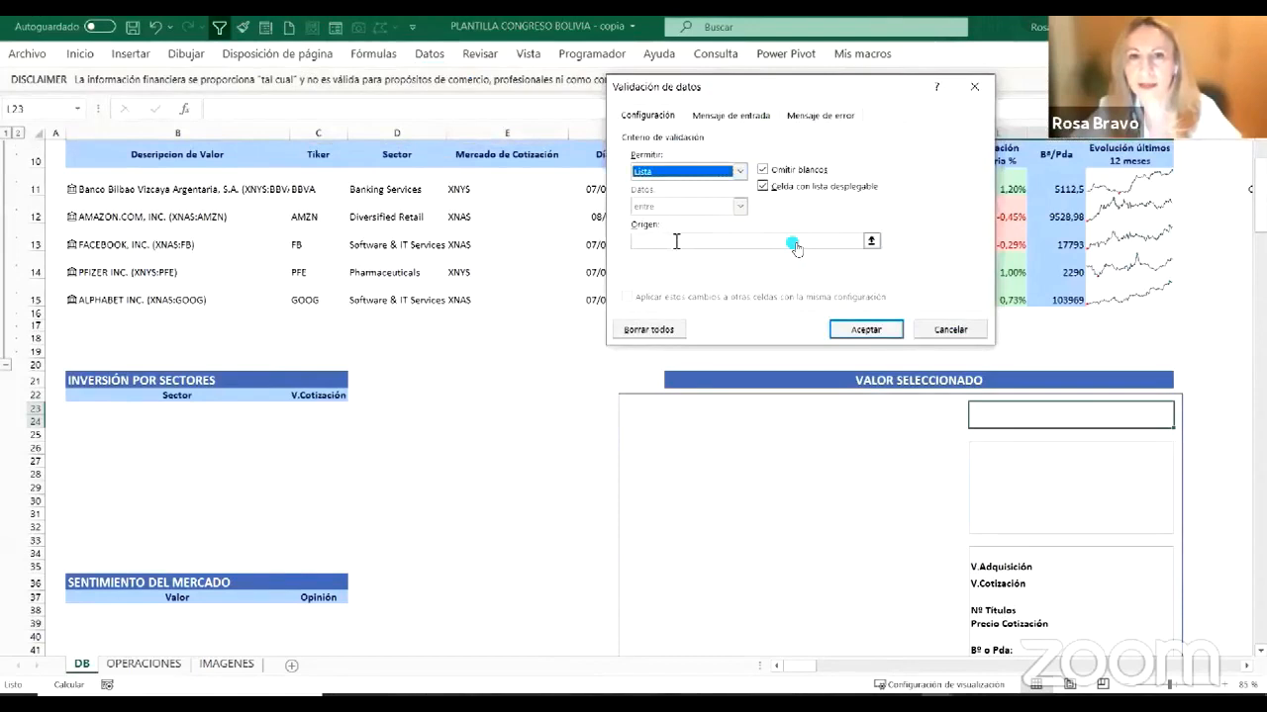
left_click(676, 242)
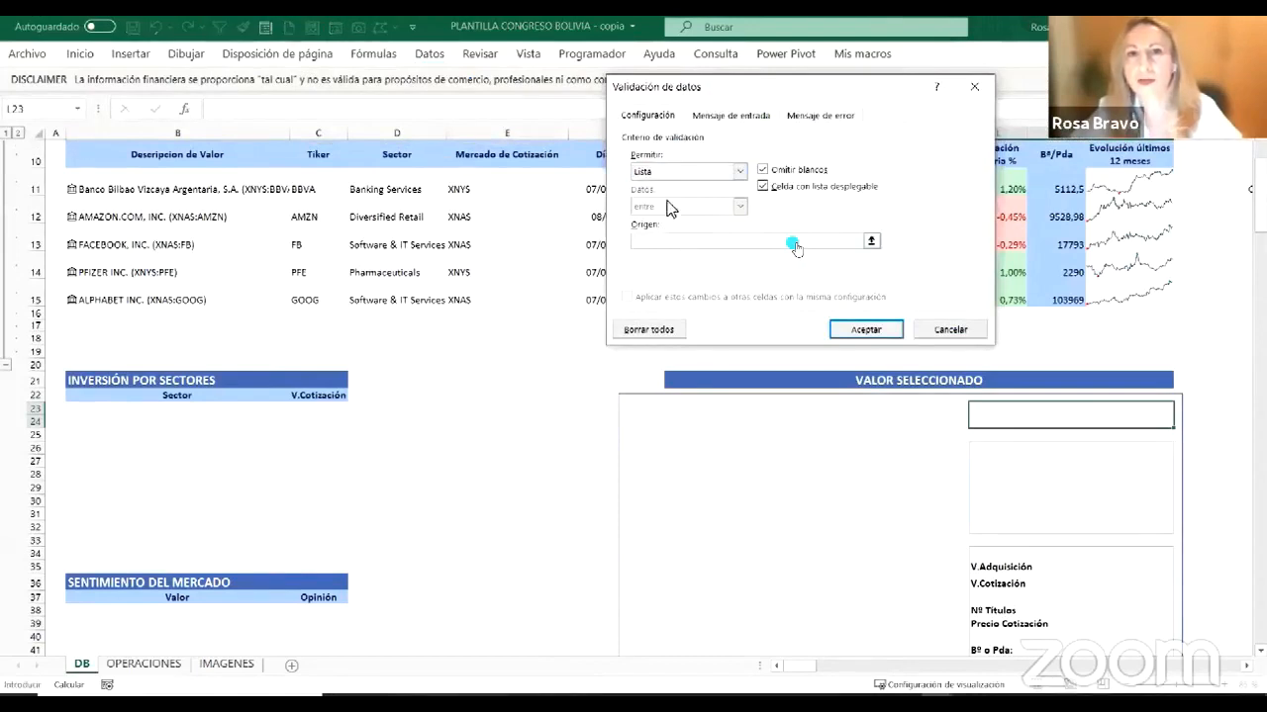
left_click_drag(307, 190, 313, 299)
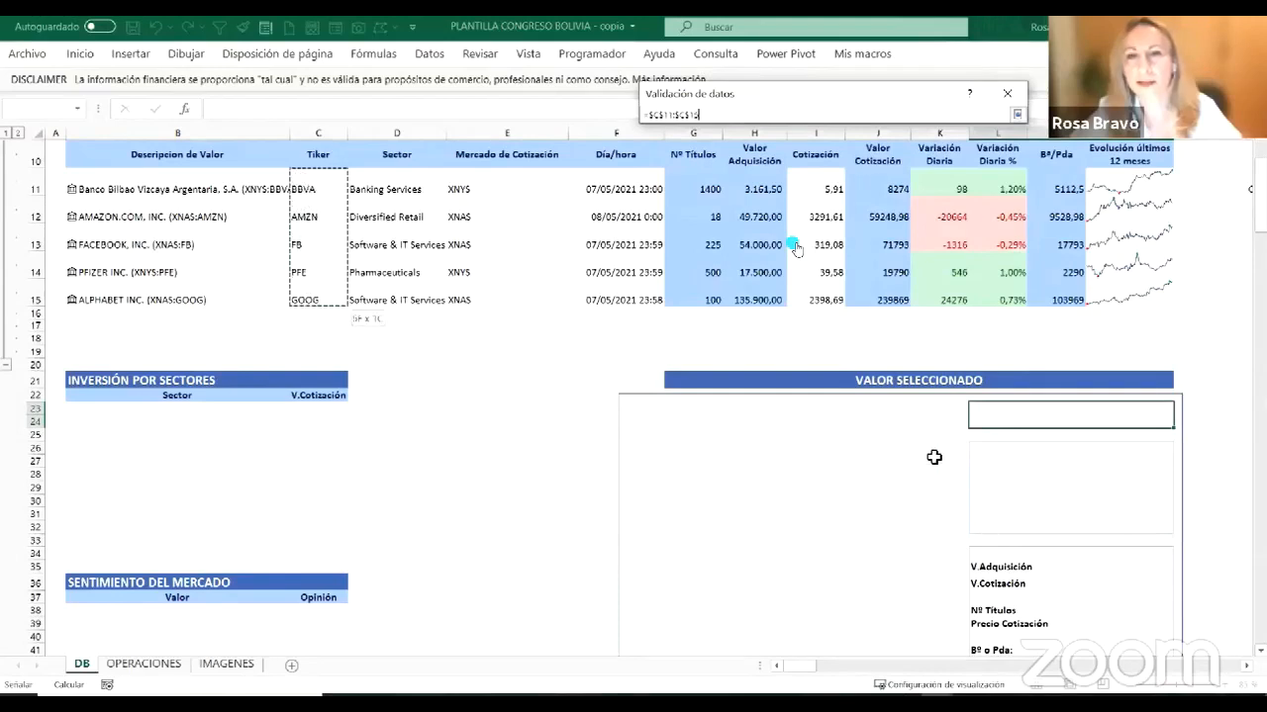
left_click(896, 338)
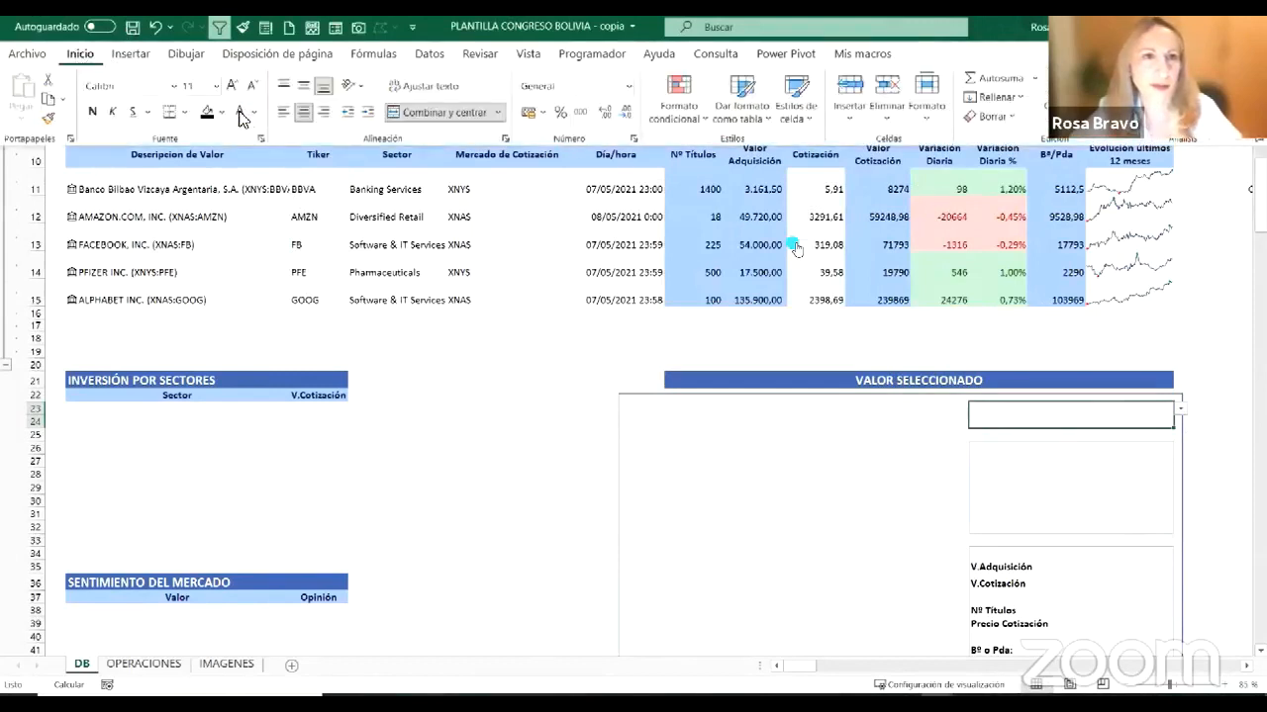
Step: Format the ticker selector cell L23 with black fill and bold white text at size 16
left_click(242, 114)
left_click(232, 86)
left_click(232, 86)
left_click(232, 86)
left_click(92, 111)
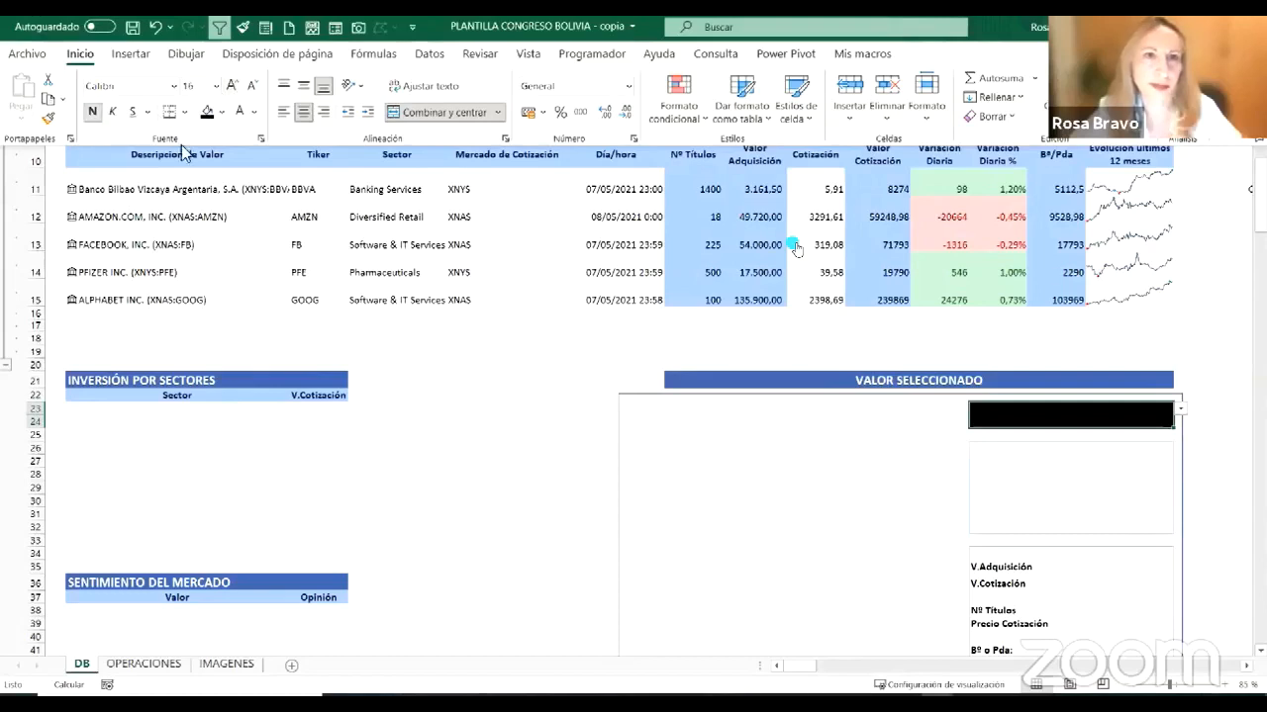
Step: Try the ticker drop-down in L23 with AMZN and BBVA, and leave PFE selected
left_click(1177, 415)
left_click(1181, 409)
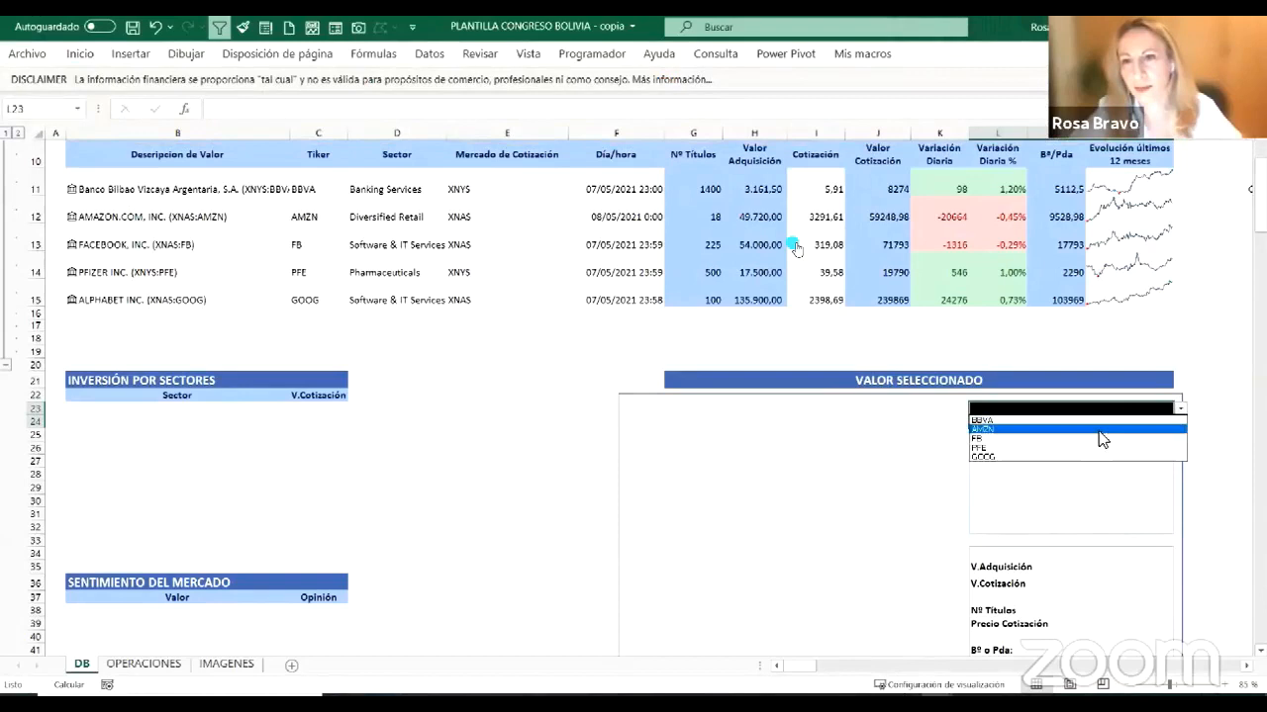
left_click(1098, 431)
left_click(1181, 410)
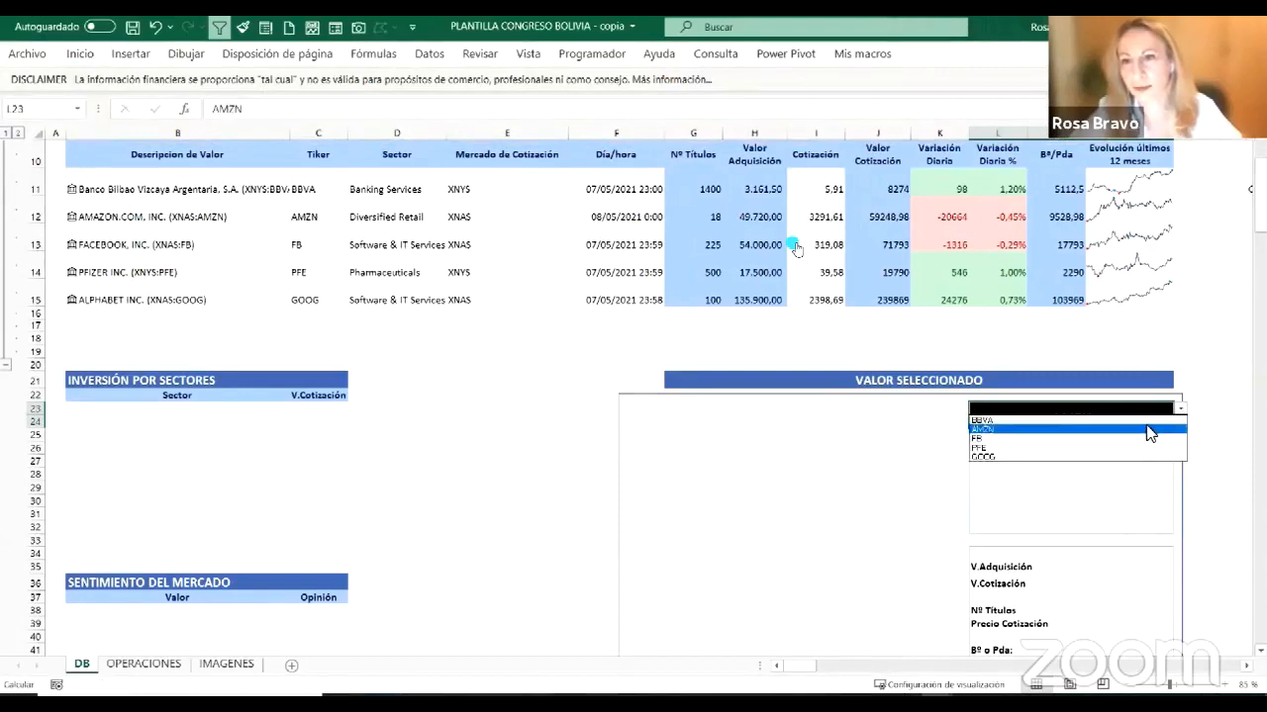
left_click(1145, 427)
left_click(1179, 415)
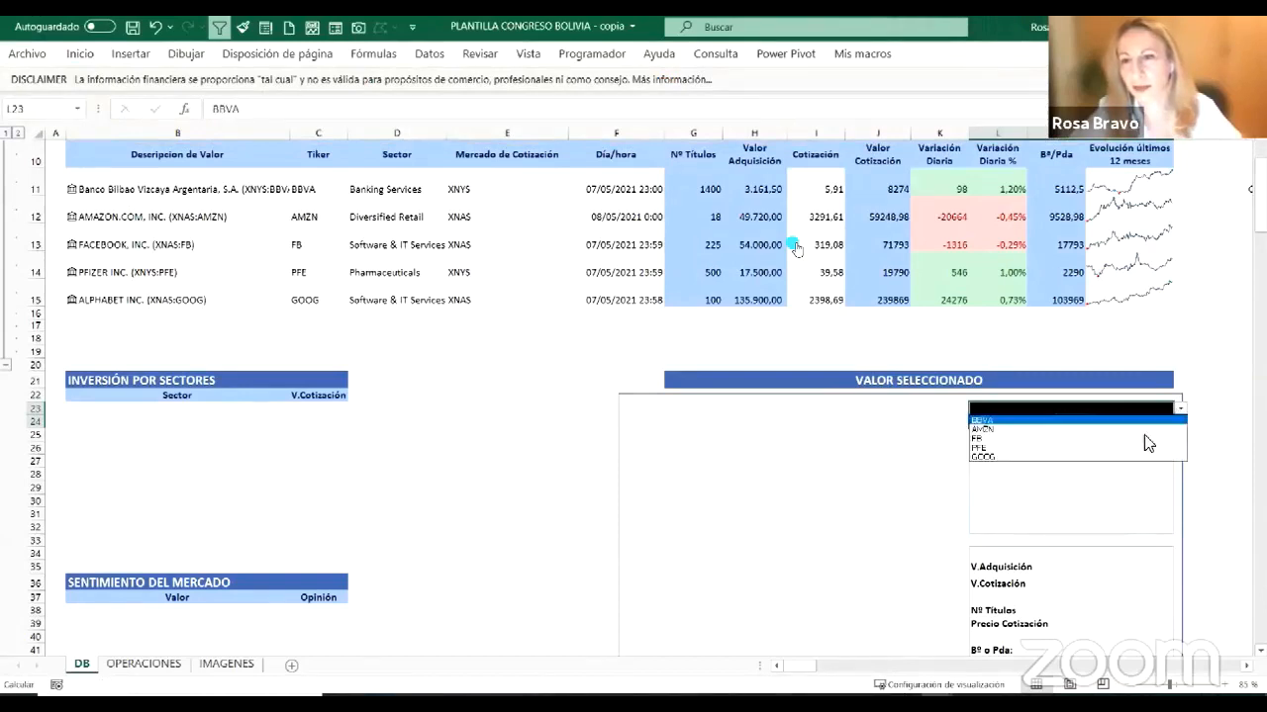
left_click(1128, 448)
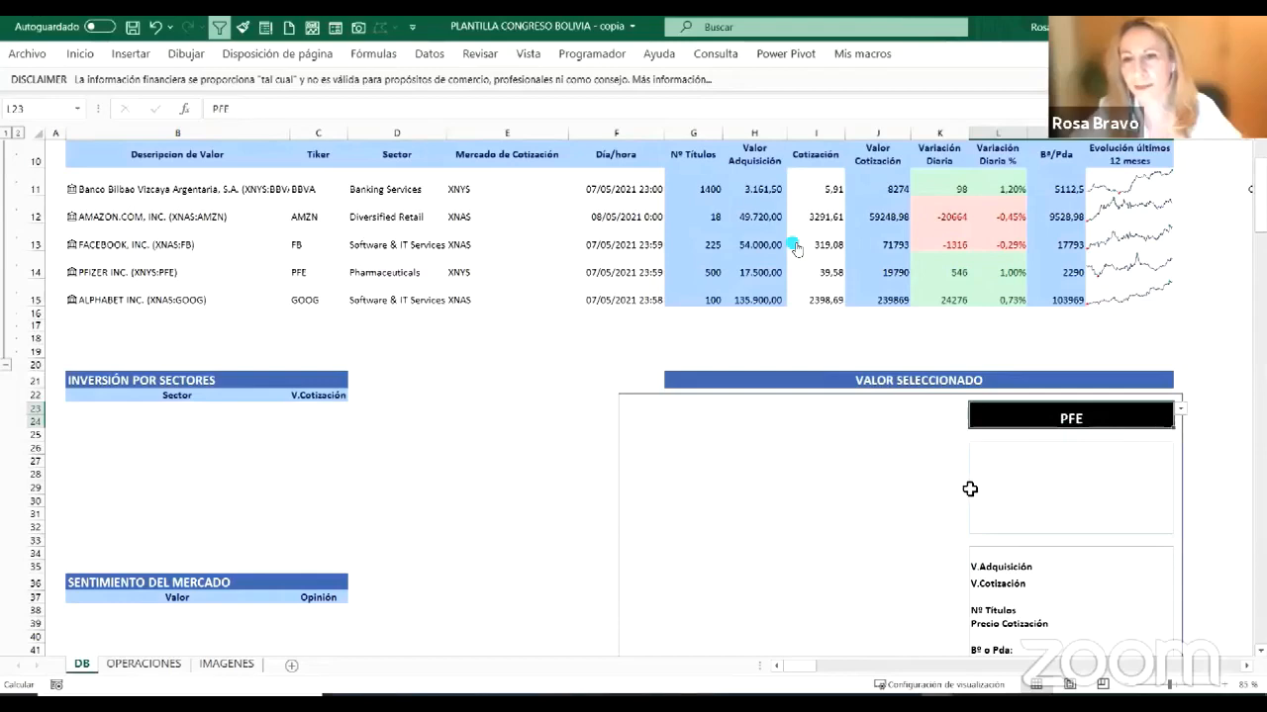
Step: Start a HISTORIALCOTIZACIONES formula in G63 under Valores para gráfico mensual, with the selected ticker cell L23 as the stock
left_click(854, 473)
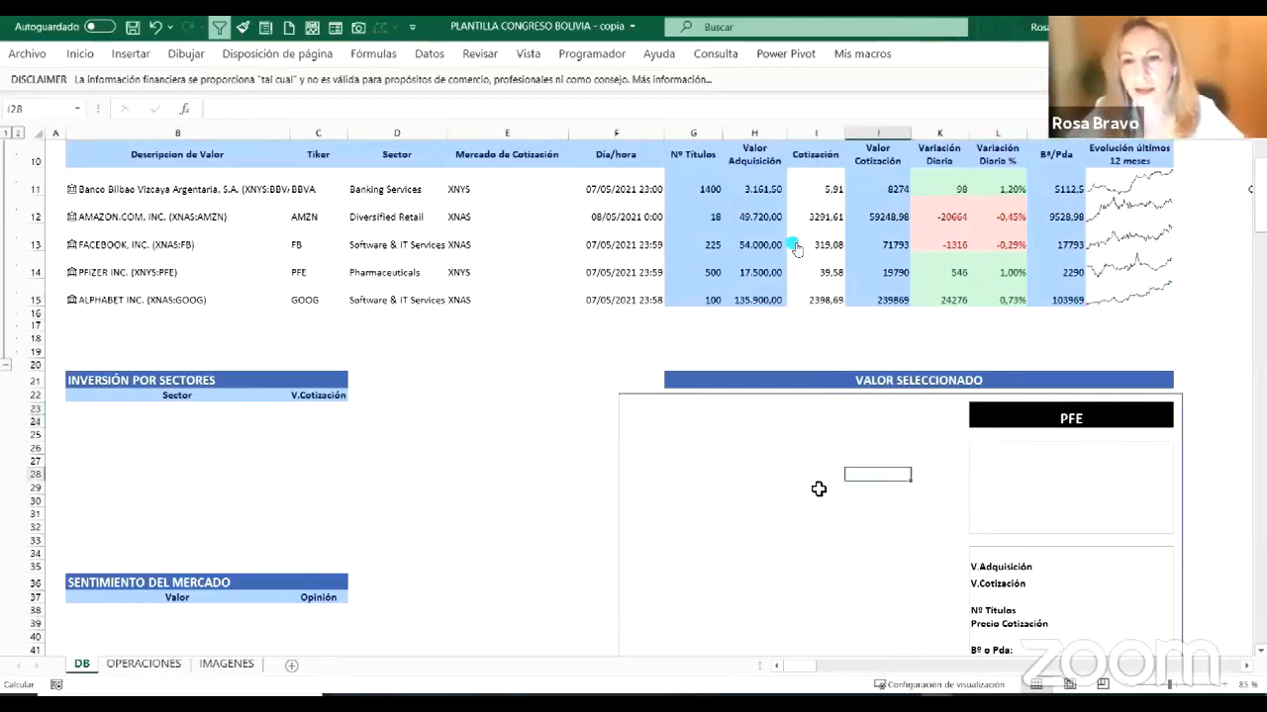
scroll(721, 390, "down", 2)
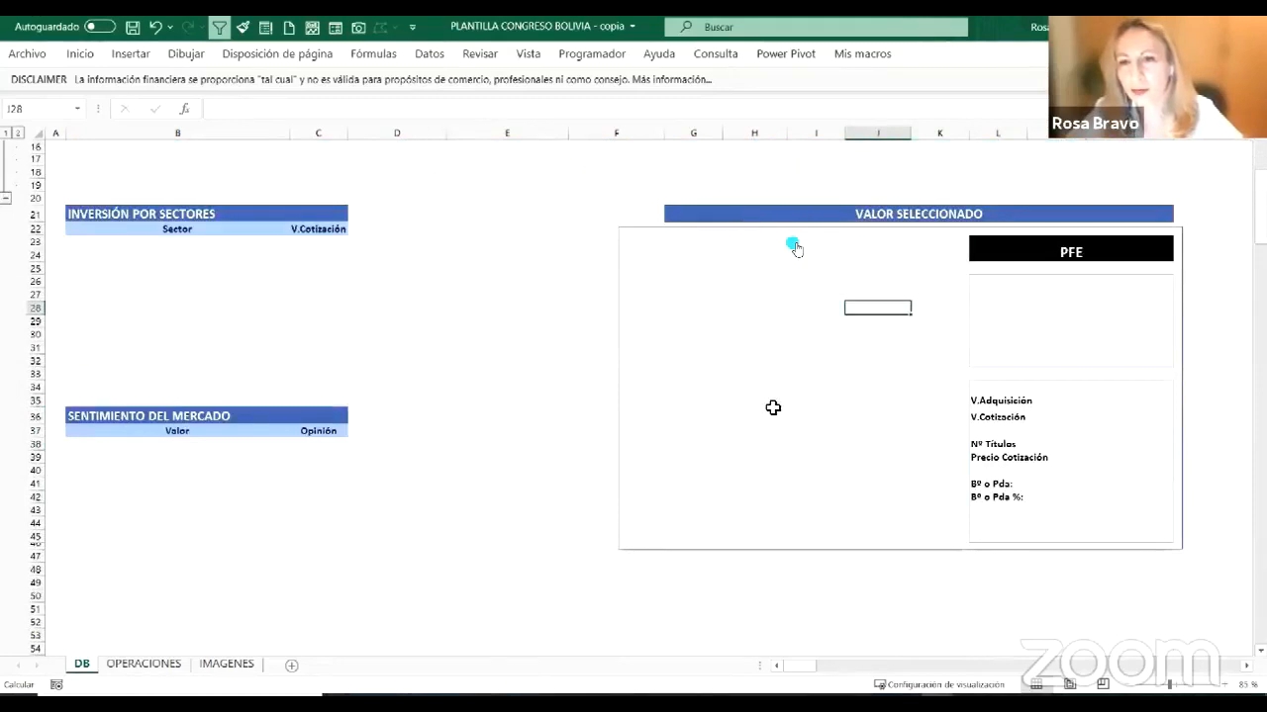
scroll(703, 663, "down", 1)
scroll(687, 642, "down", 2)
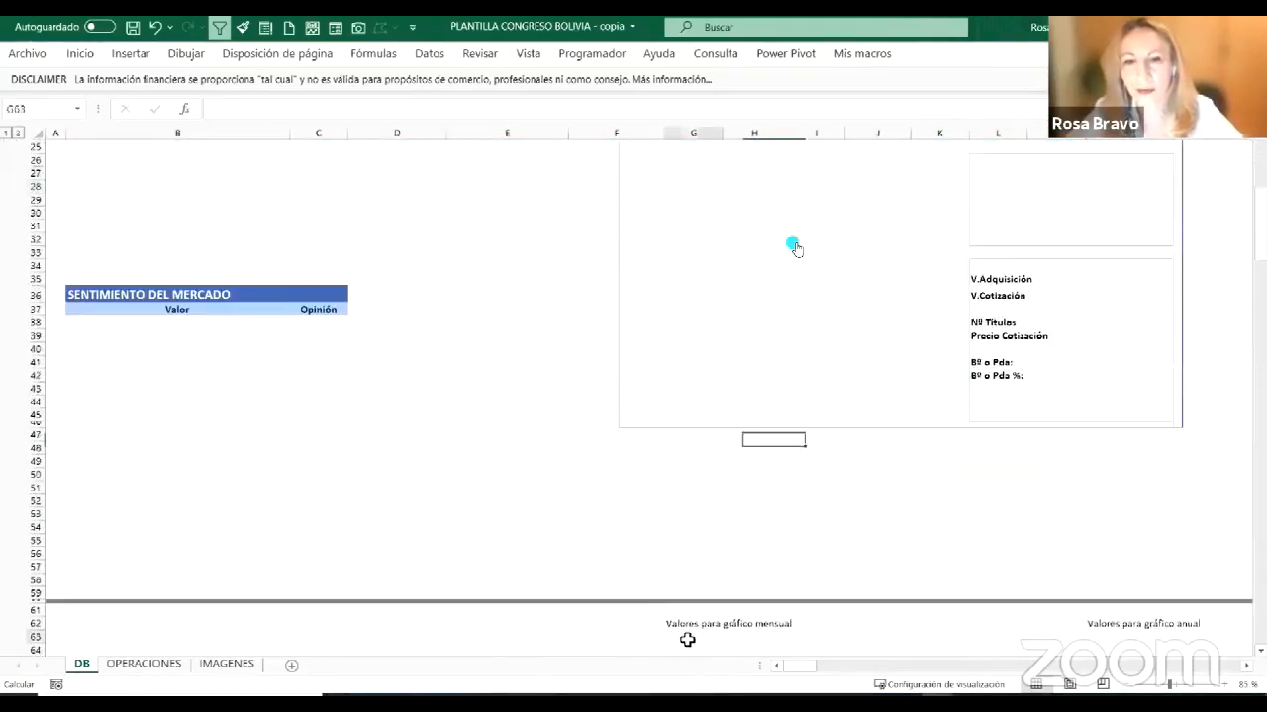
left_click(687, 639)
type("=")
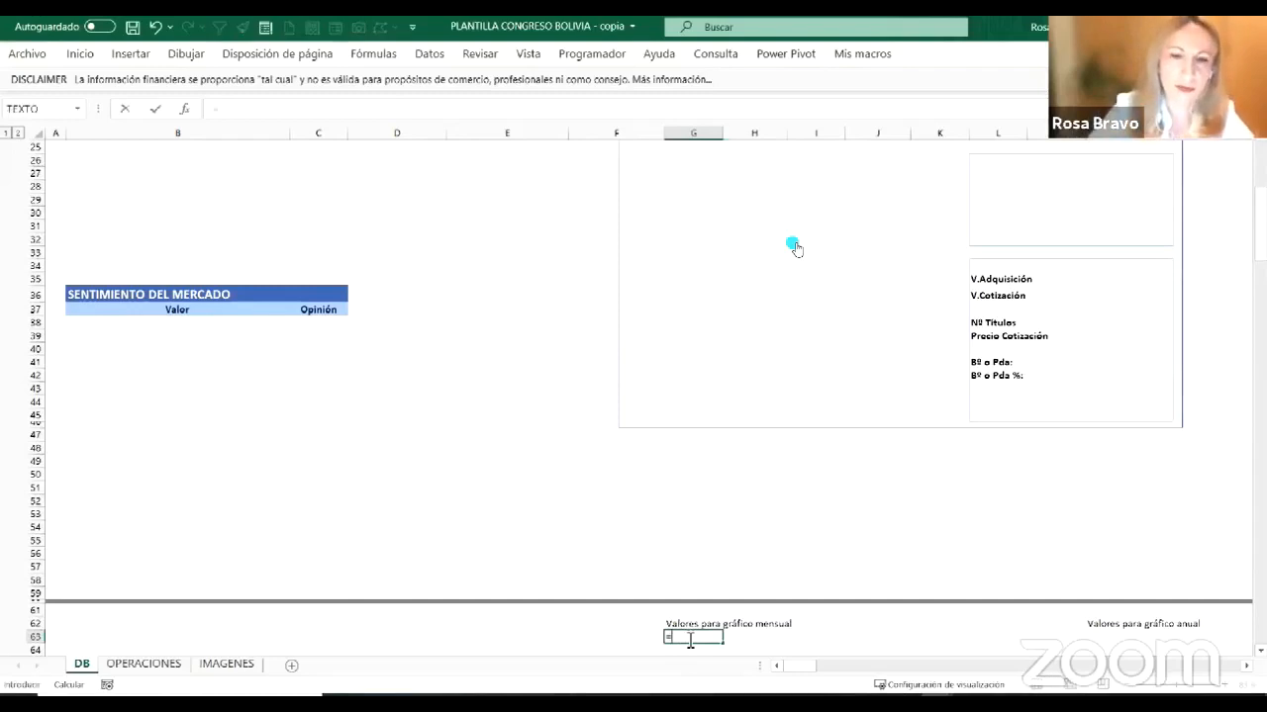
type("HISTORIALCOTIZACIONES(")
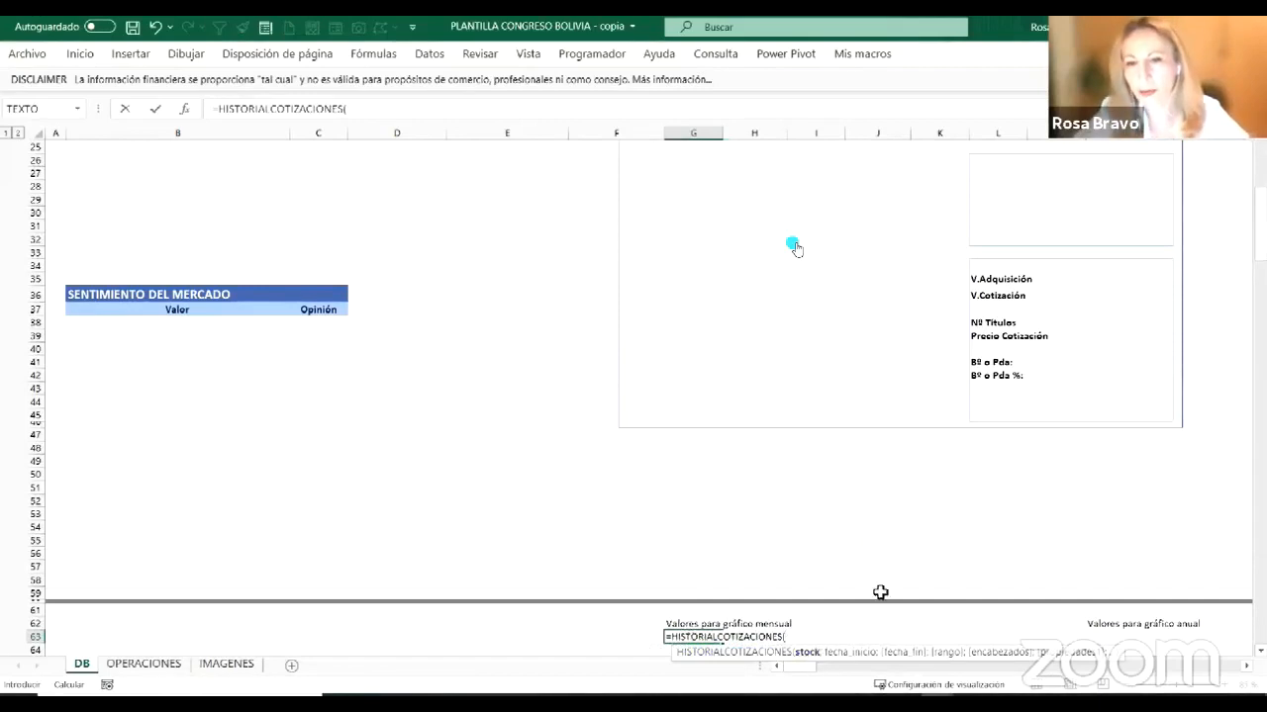
scroll(1009, 341, "up", 2)
left_click(1049, 210)
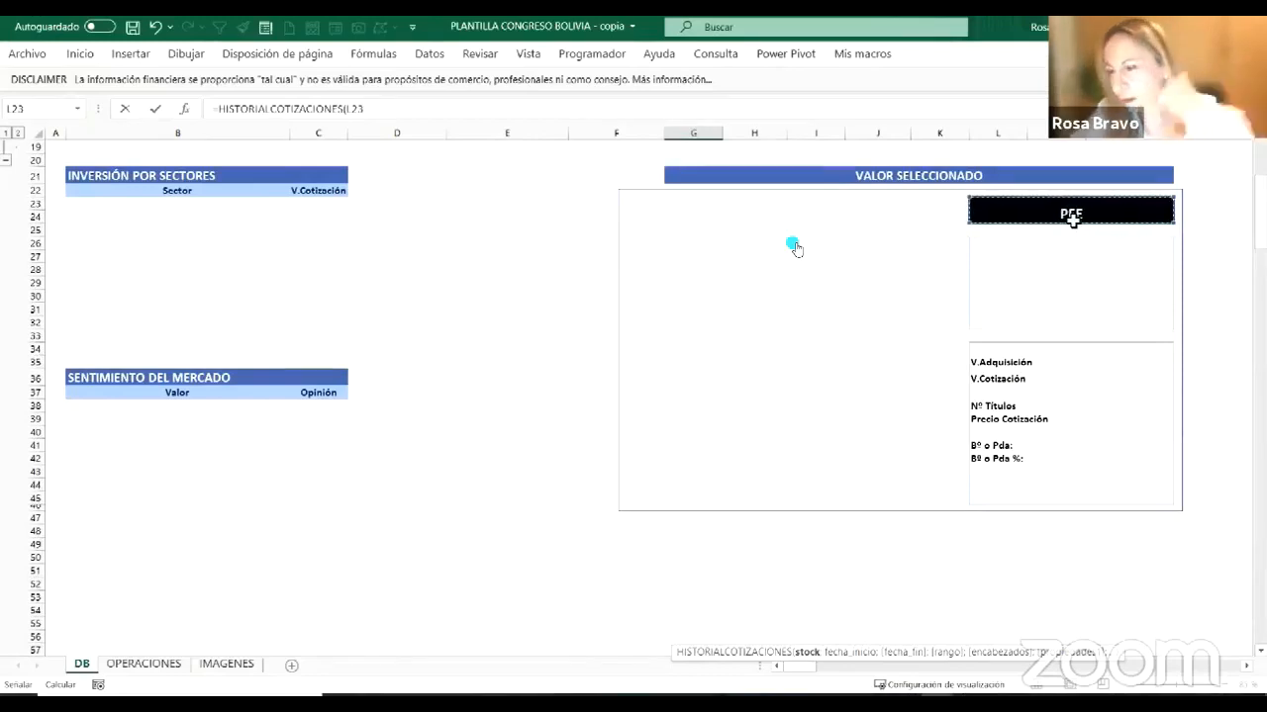
scroll(946, 398, "down", 2)
scroll(946, 398, "down", 2)
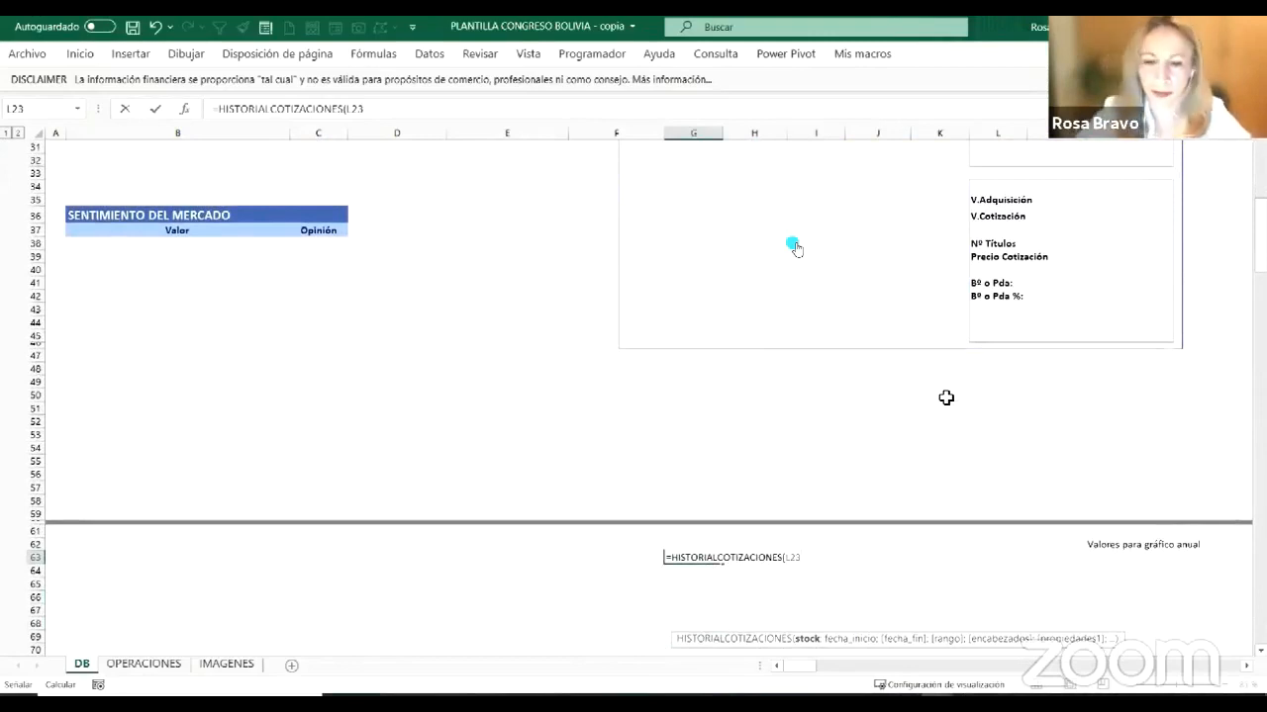
Step: Set the formula's start date to HOY()-30, its end date to HOY() and its interval to 0 (Diario)
type(";HOY")
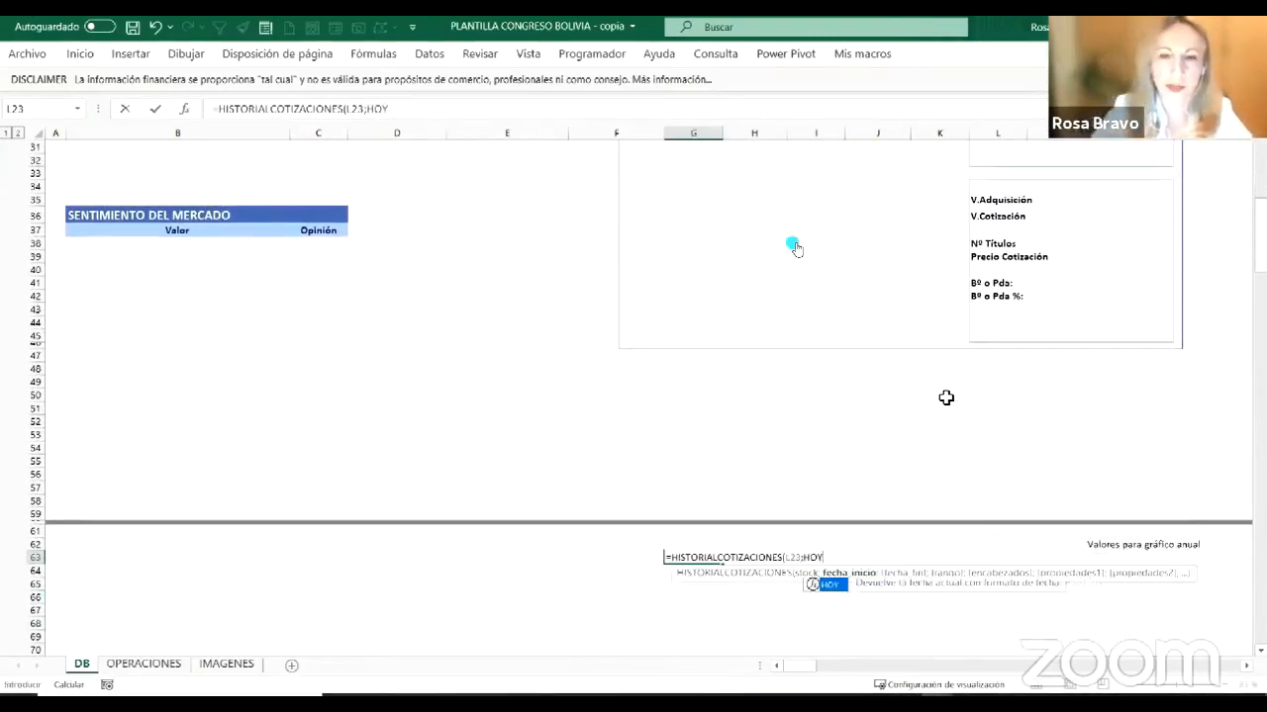
type("()")
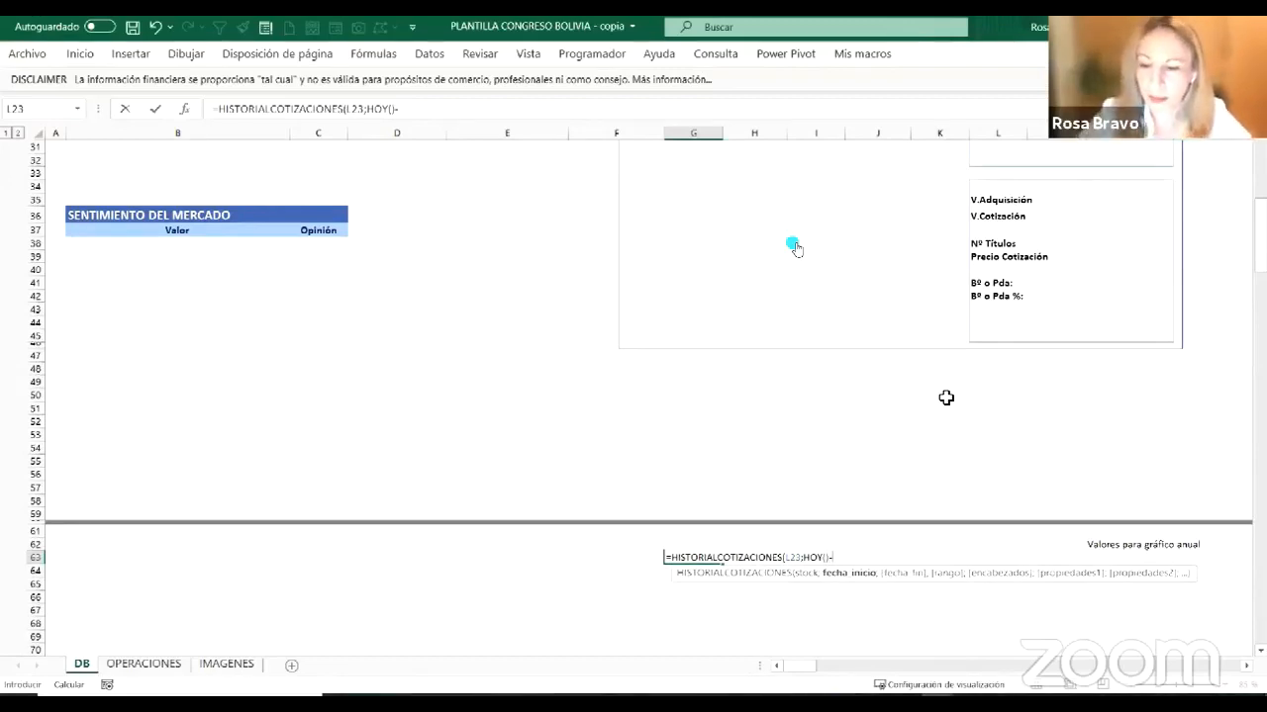
type("-30;")
type("HOY()")
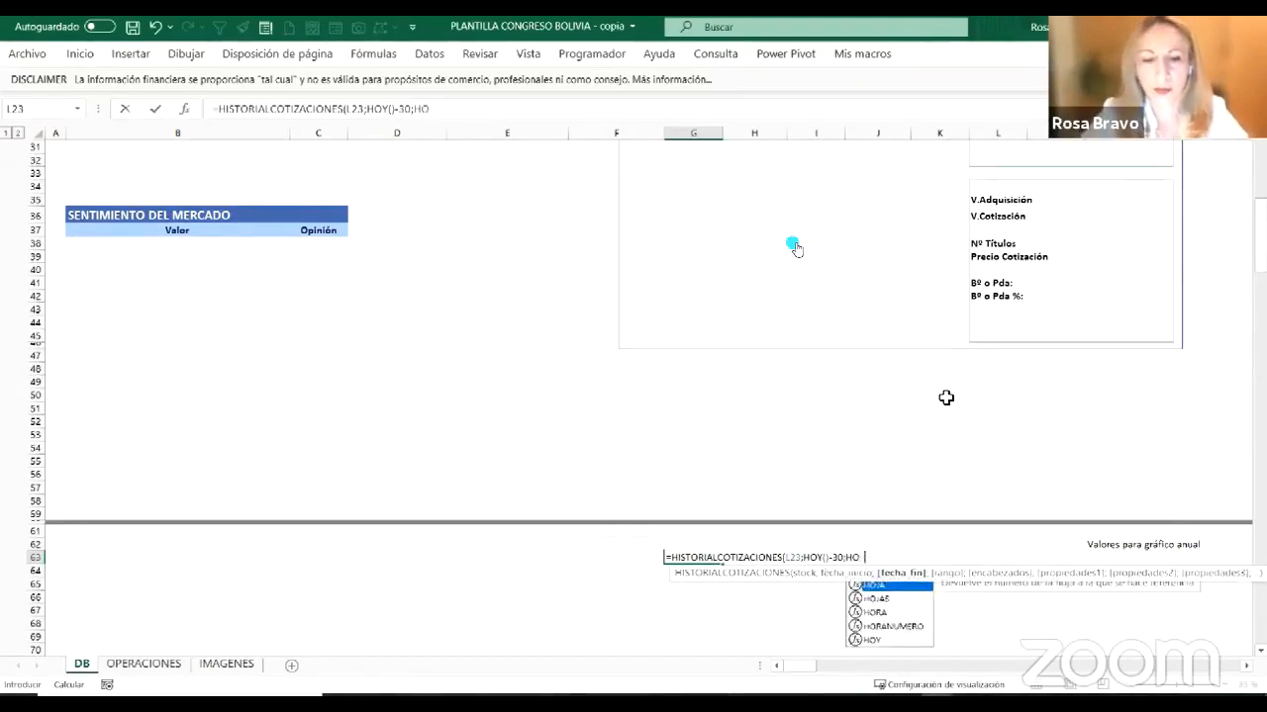
type(";")
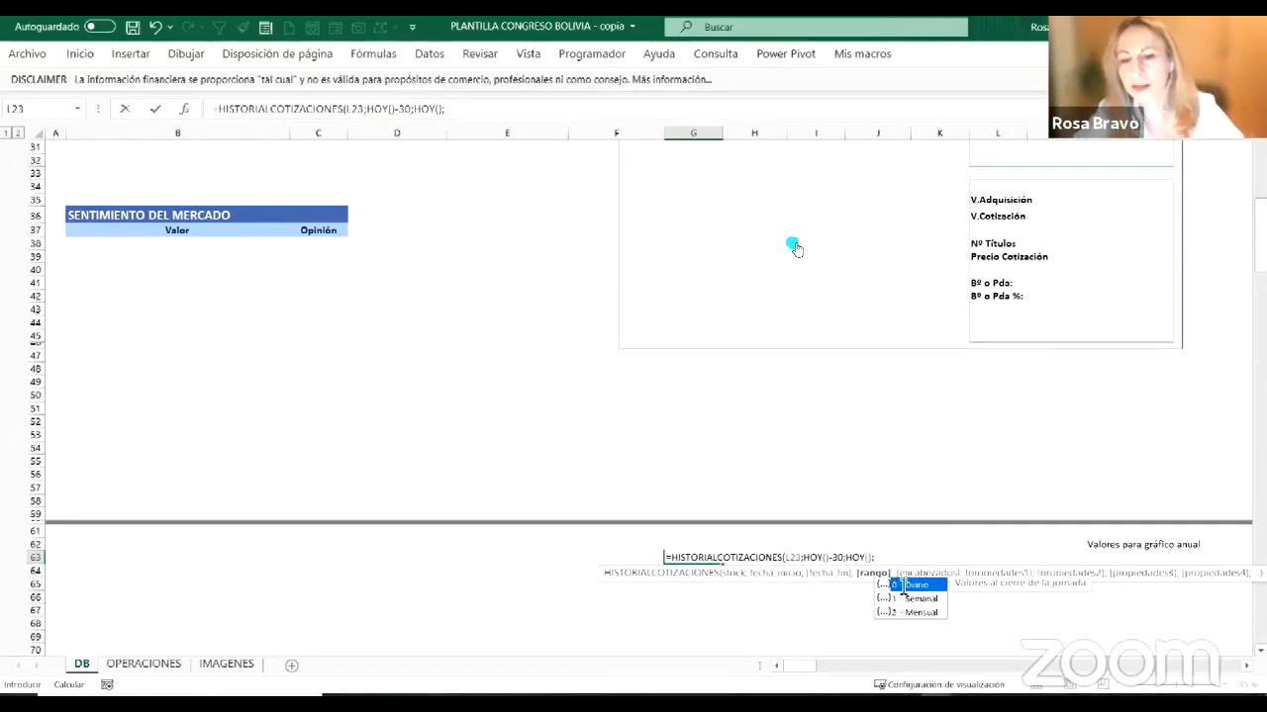
type(";")
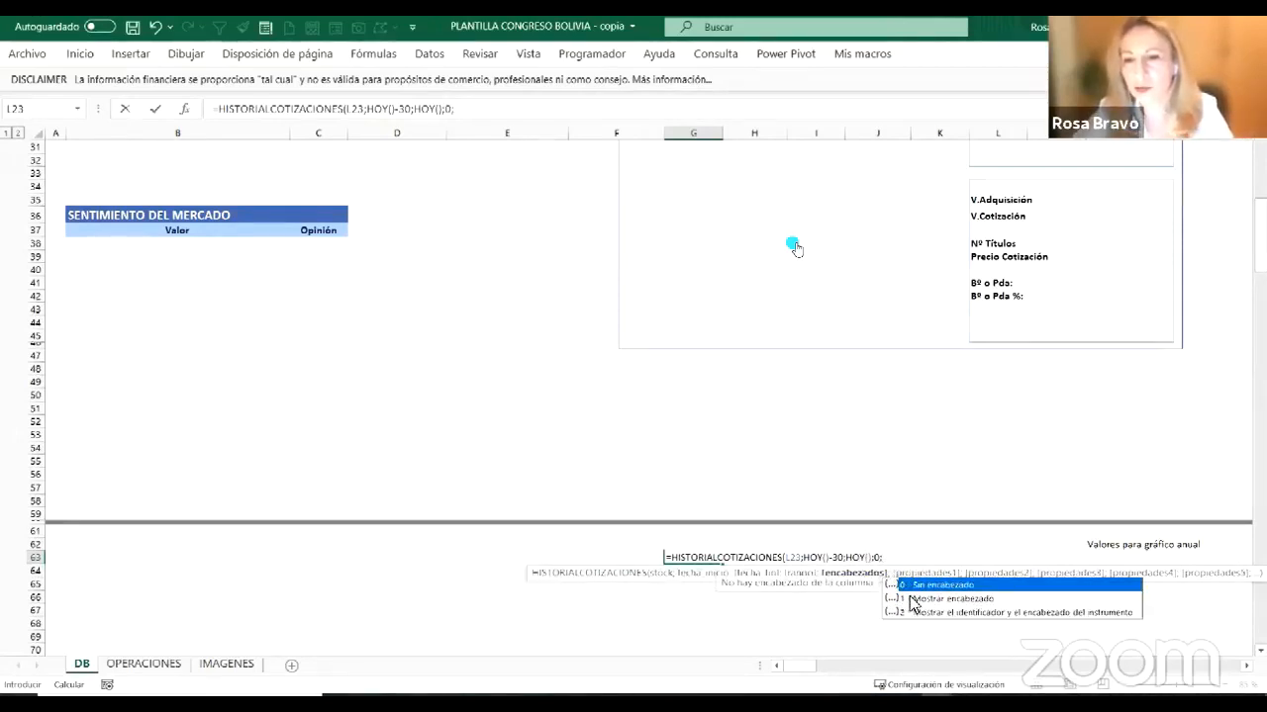
Step: Complete the G63 formula with header option 1 (Mostrar encabezado) and properties 0;2;3;4;1;5, and enter it
left_click(912, 599)
double_click(912, 599)
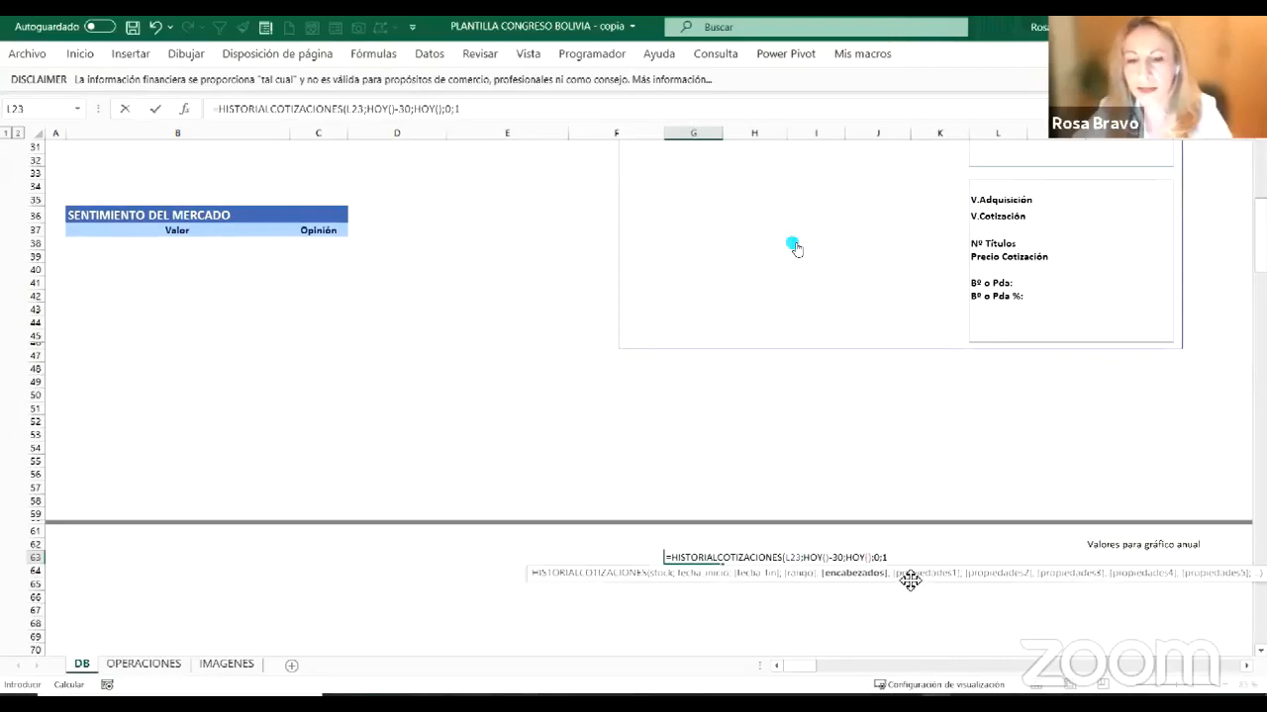
type(";")
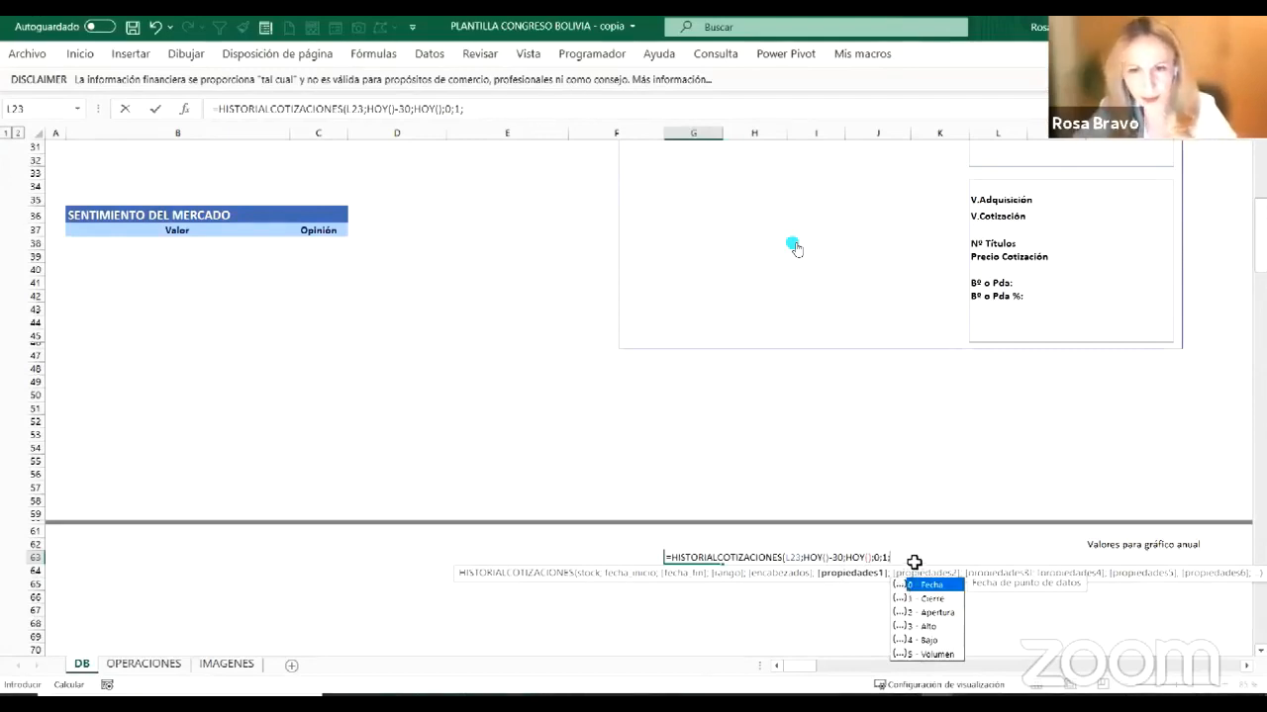
type("0;")
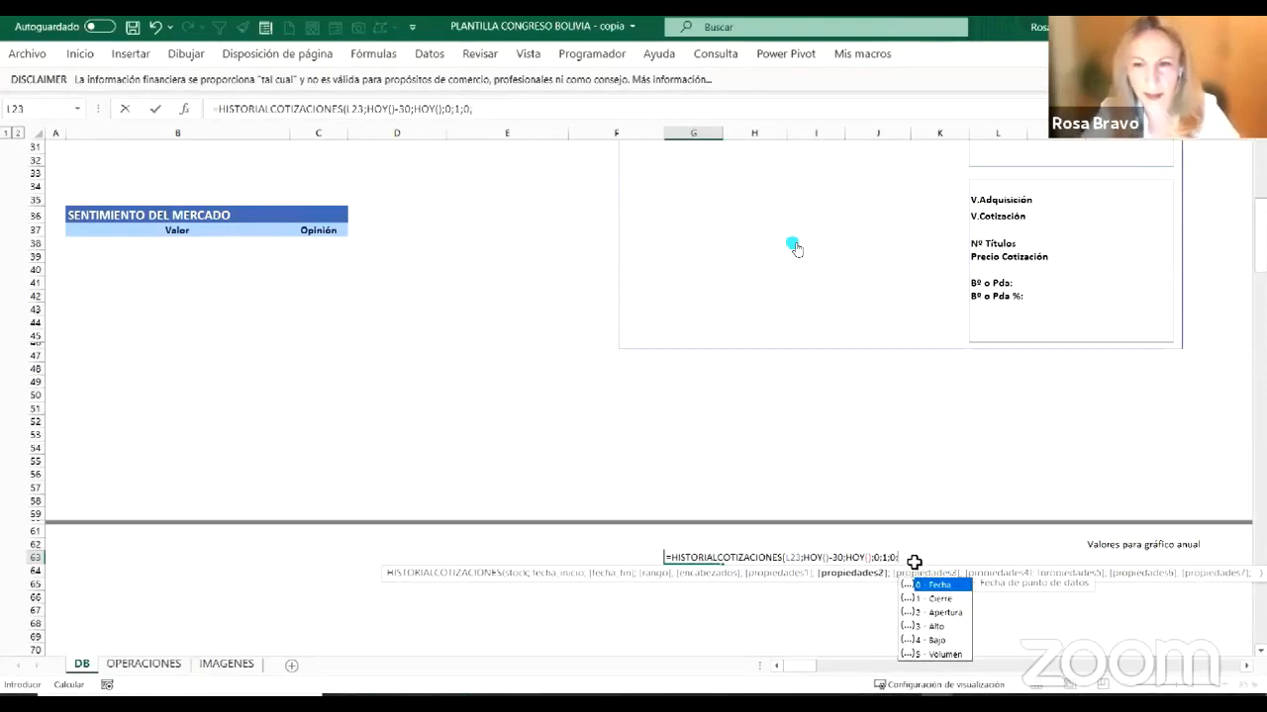
type("2;3;")
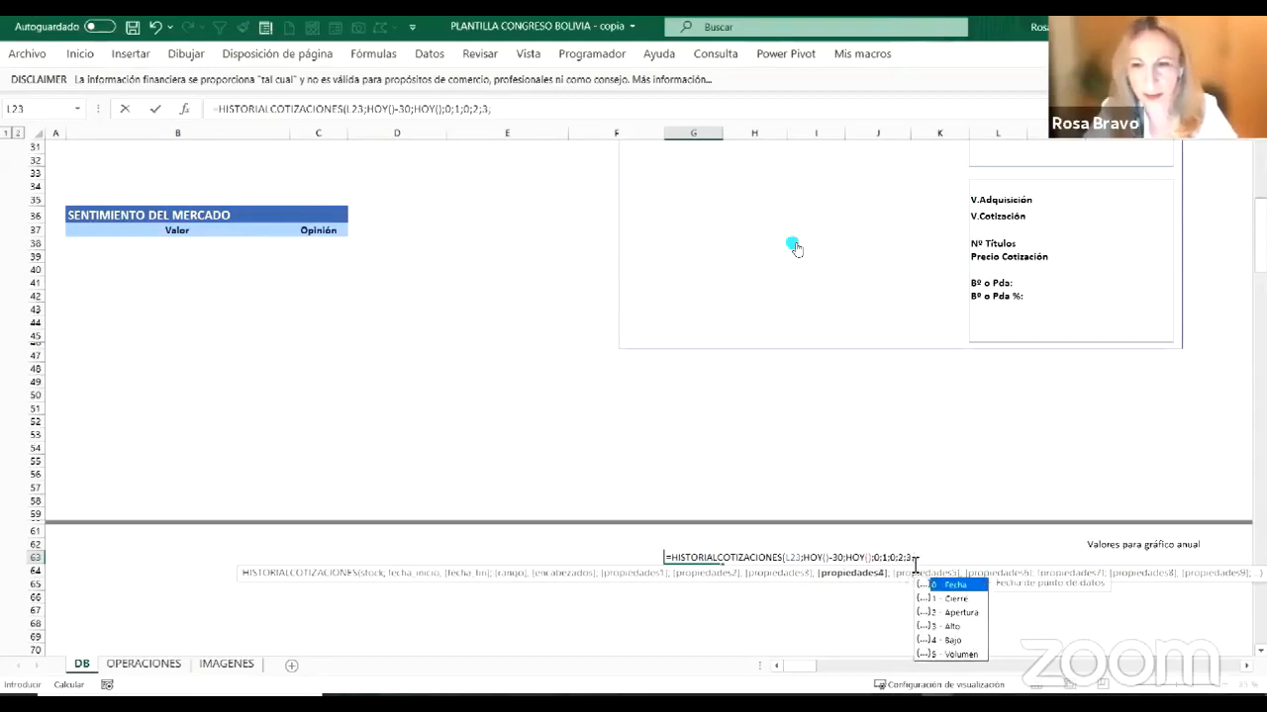
type("4;")
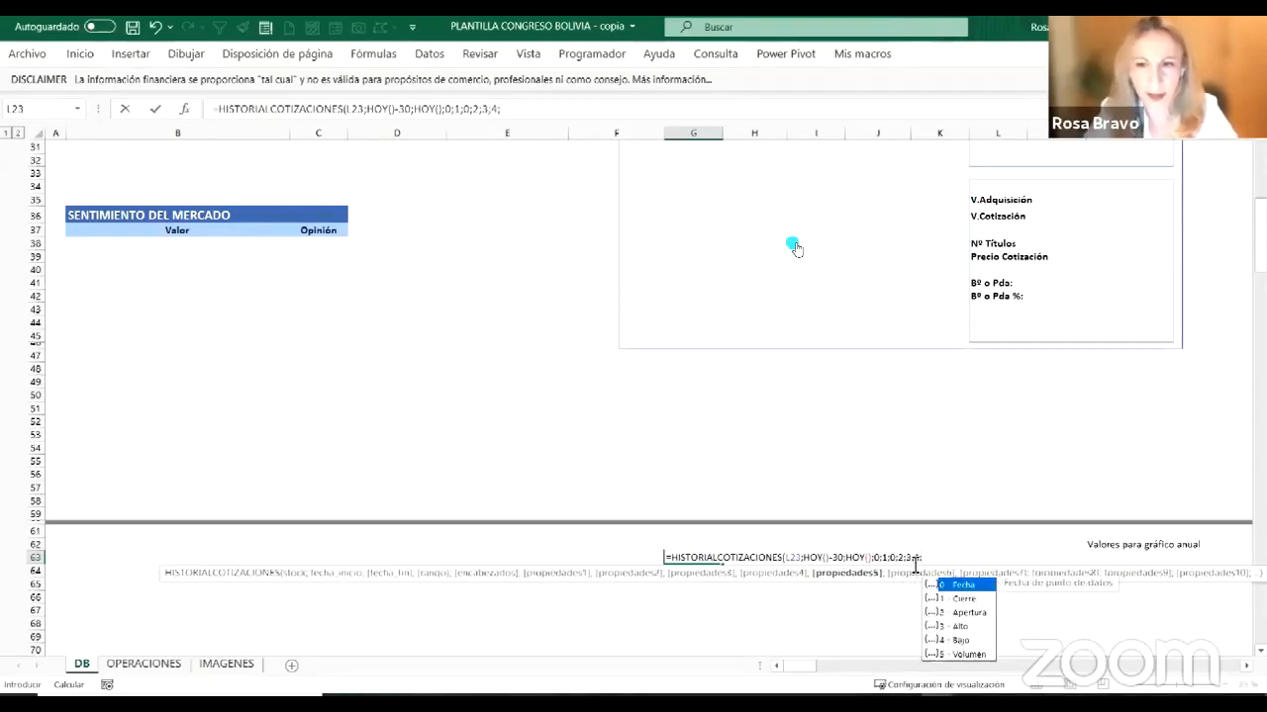
type("1")
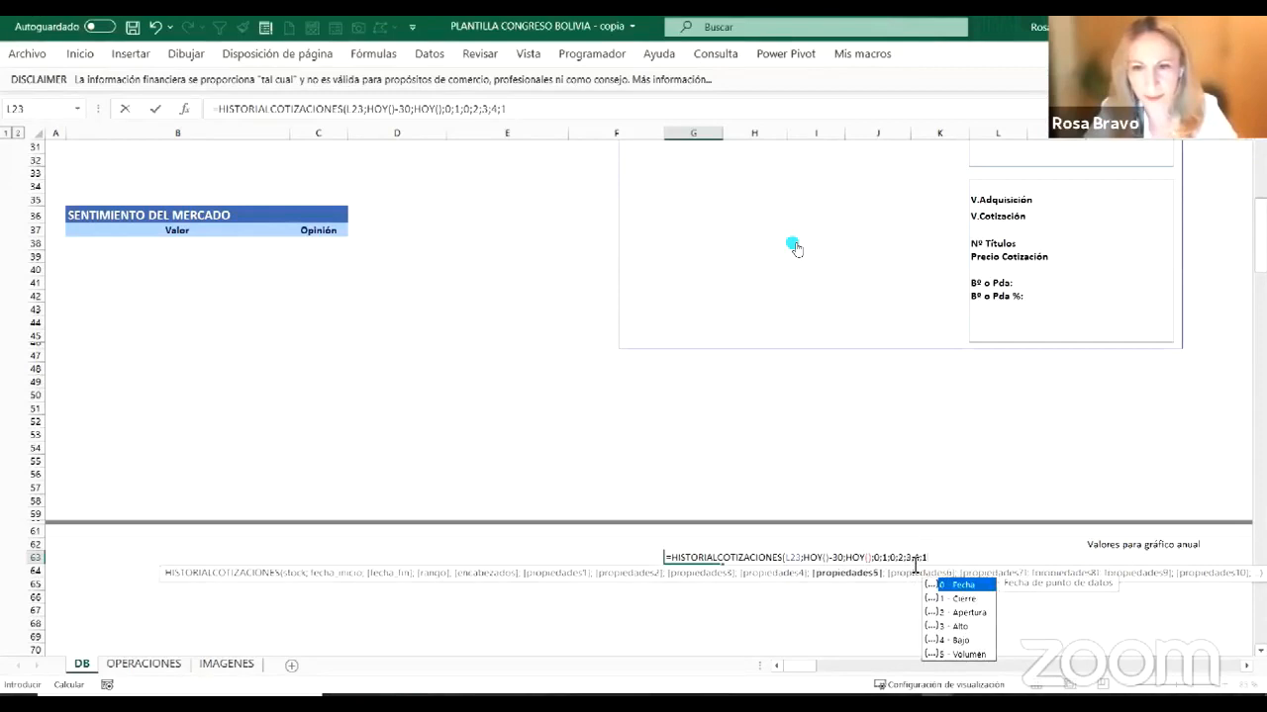
type(";")
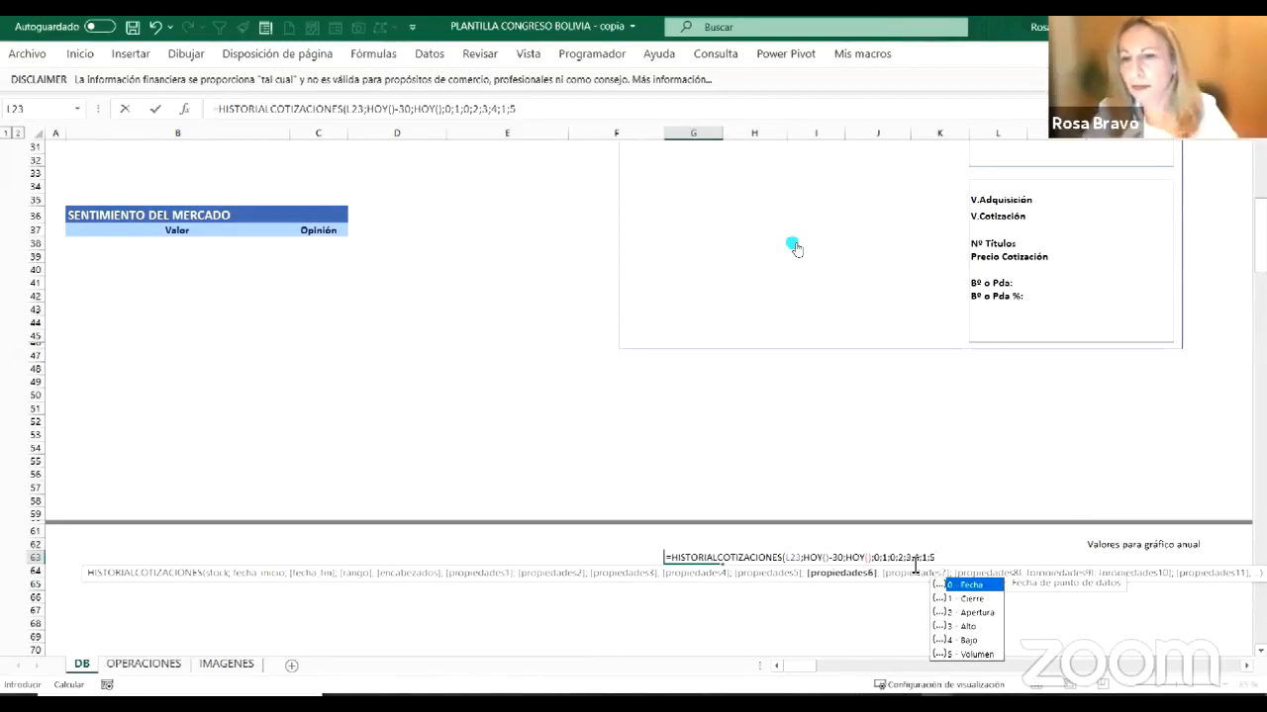
type("5)")
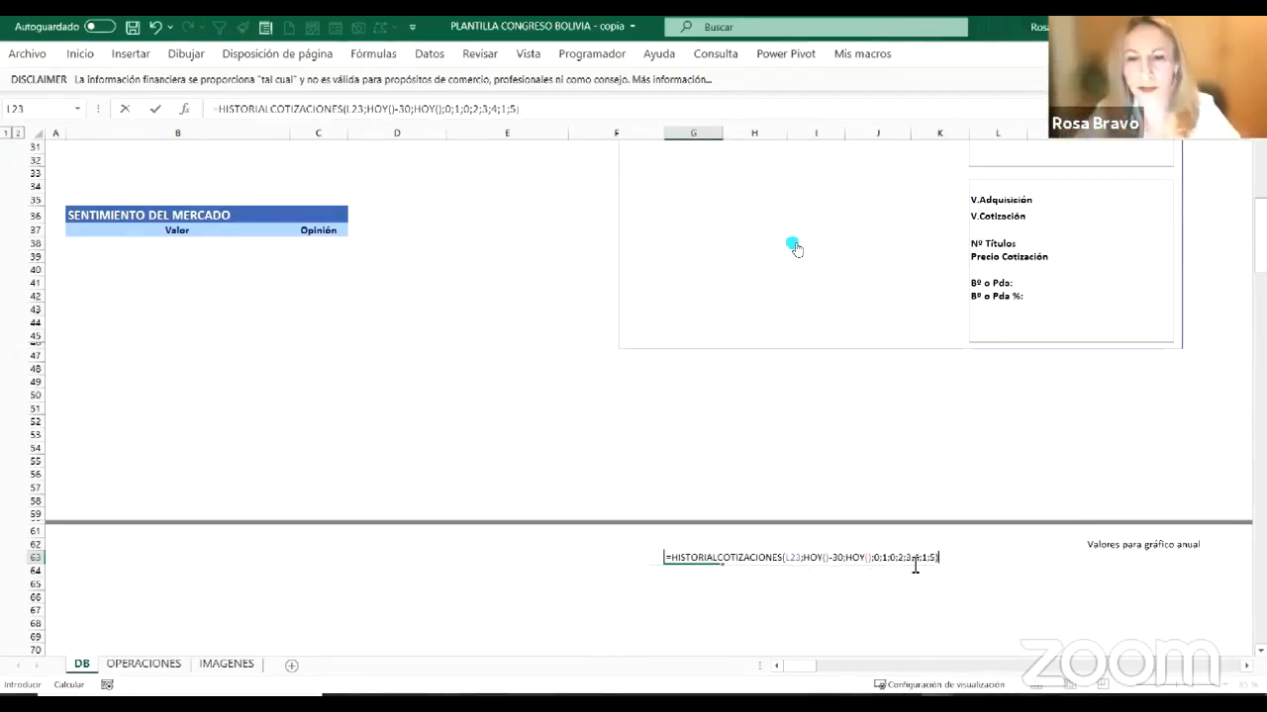
key("Return")
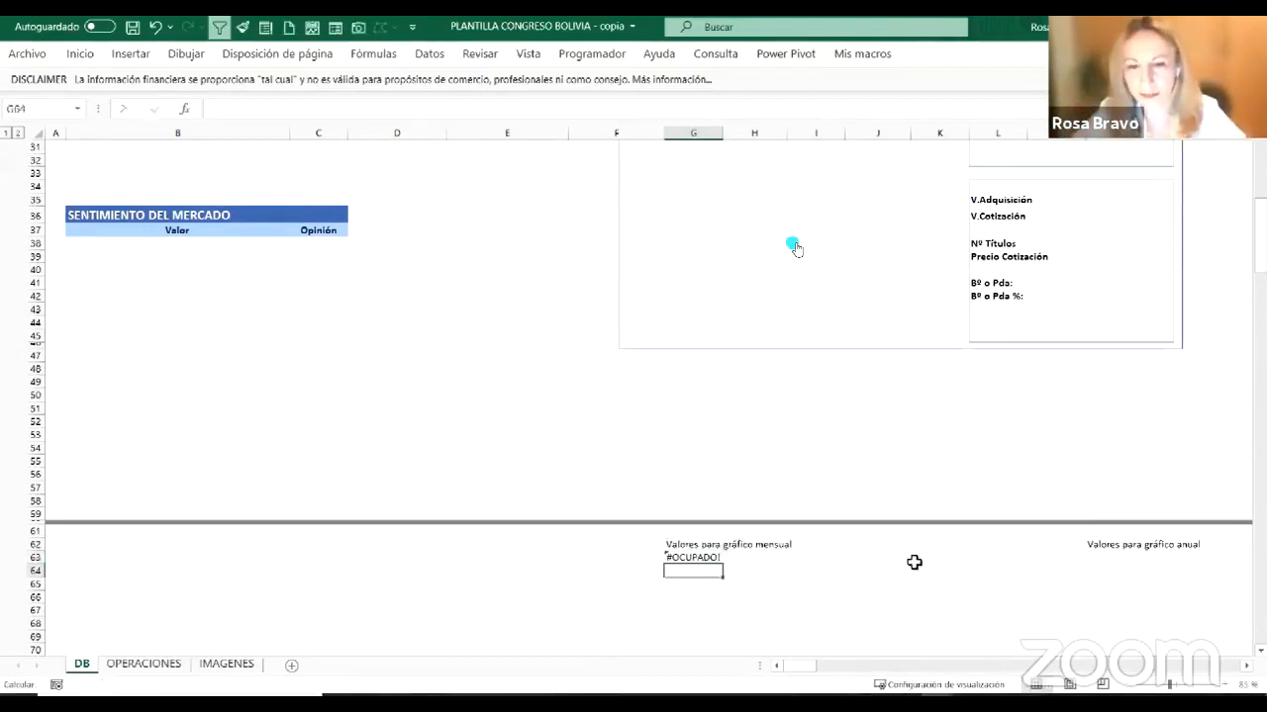
Step: Review the monthly price history table below row 62 against the selected ticker in the VALOR SELECCIONADO section
scroll(797, 249, "down", 5)
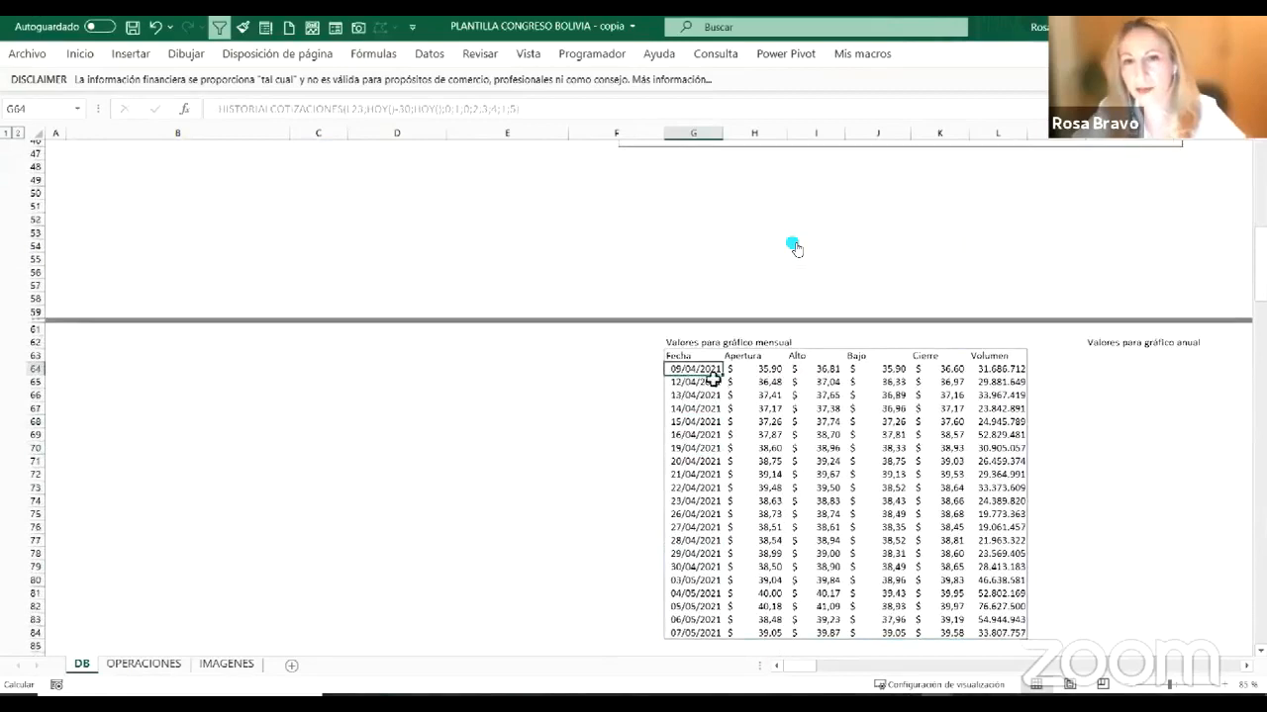
scroll(953, 462, "up", 2)
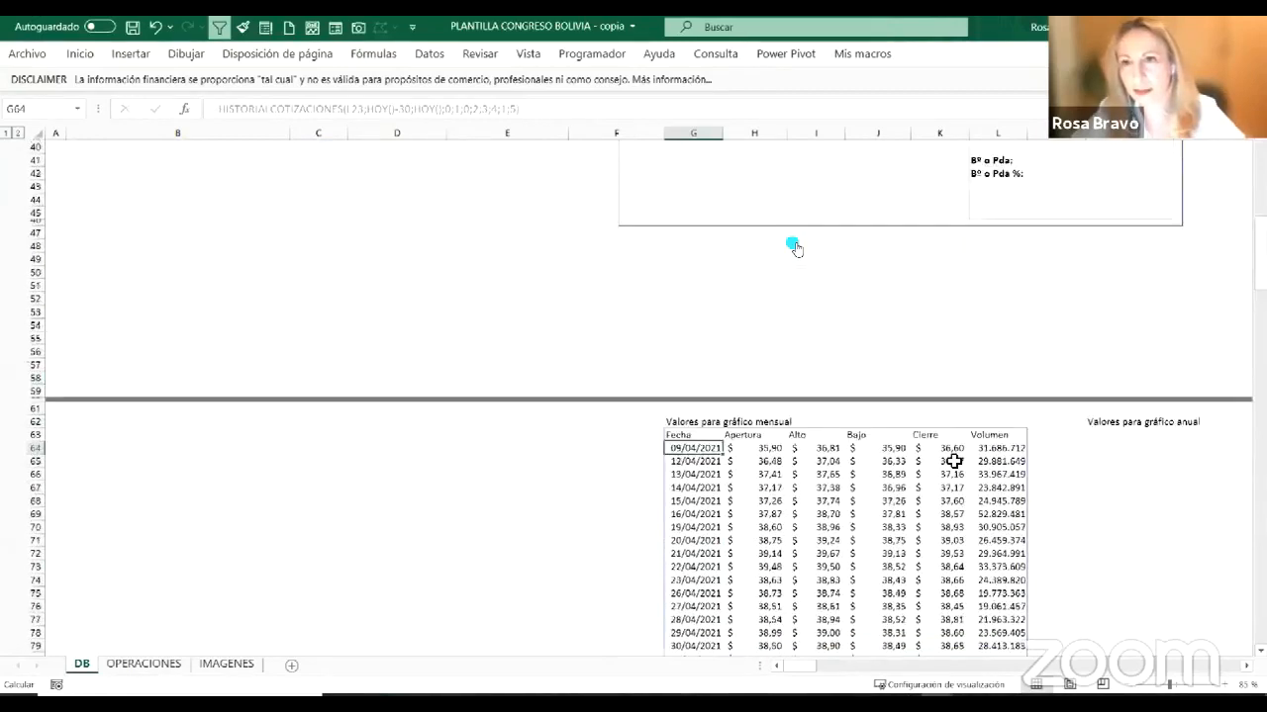
scroll(955, 456, "up", 8)
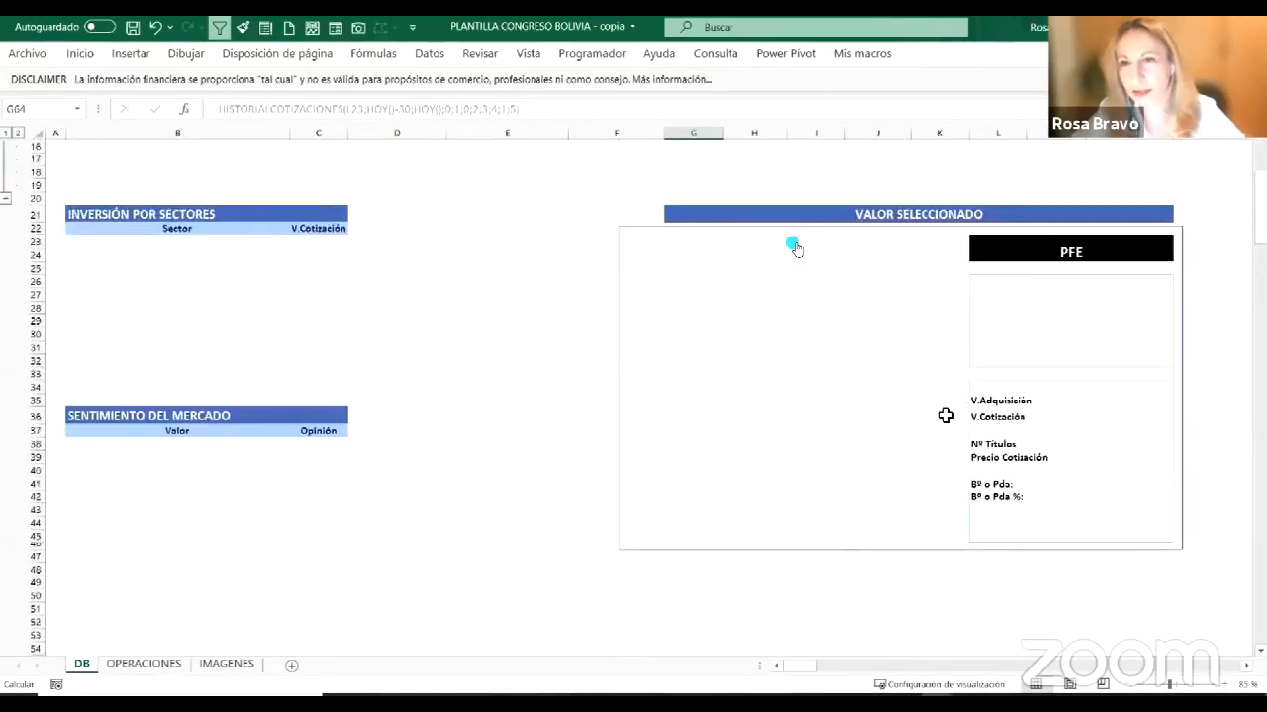
scroll(891, 426, "down", 8)
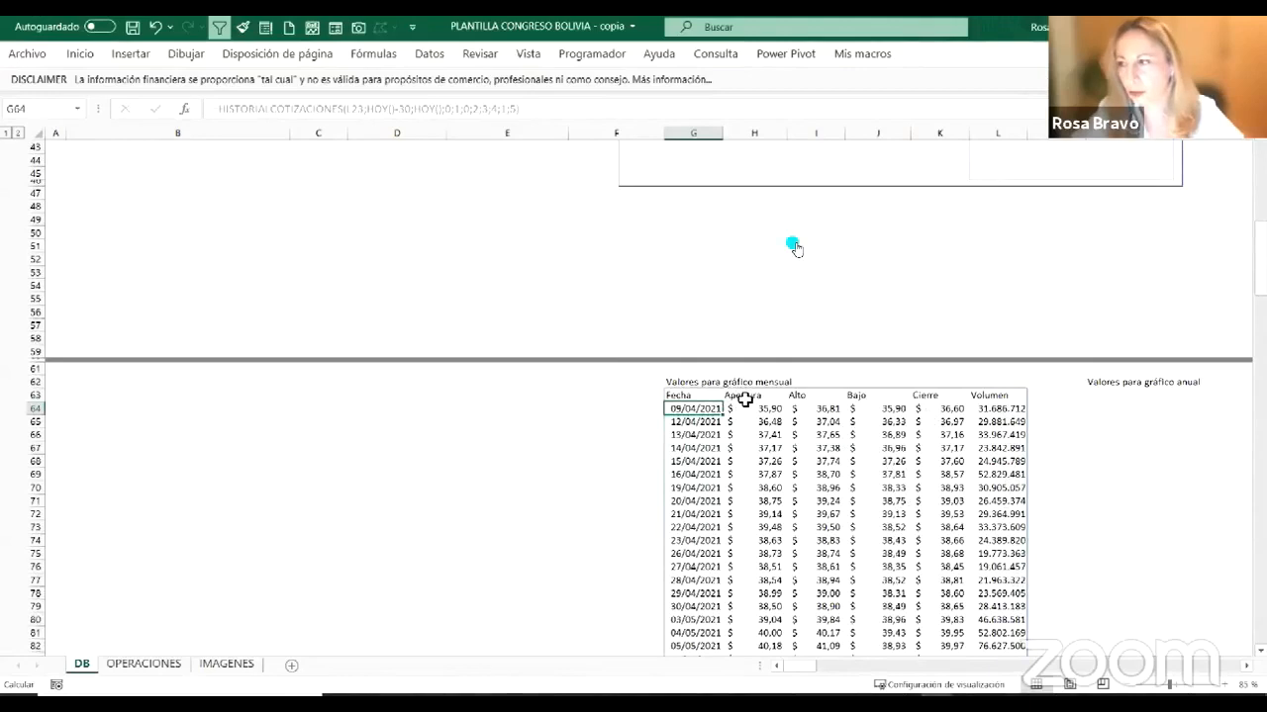
scroll(785, 521, "up", 4)
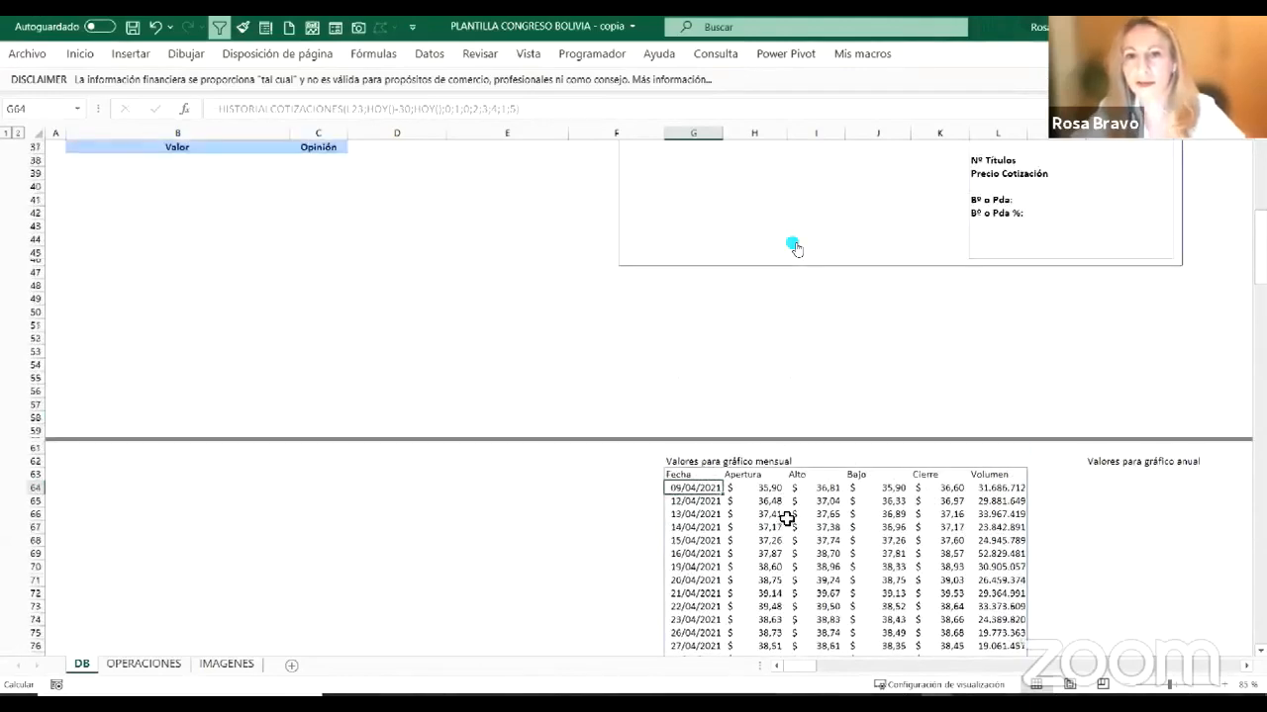
scroll(787, 519, "up", 2)
scroll(787, 519, "down", 2)
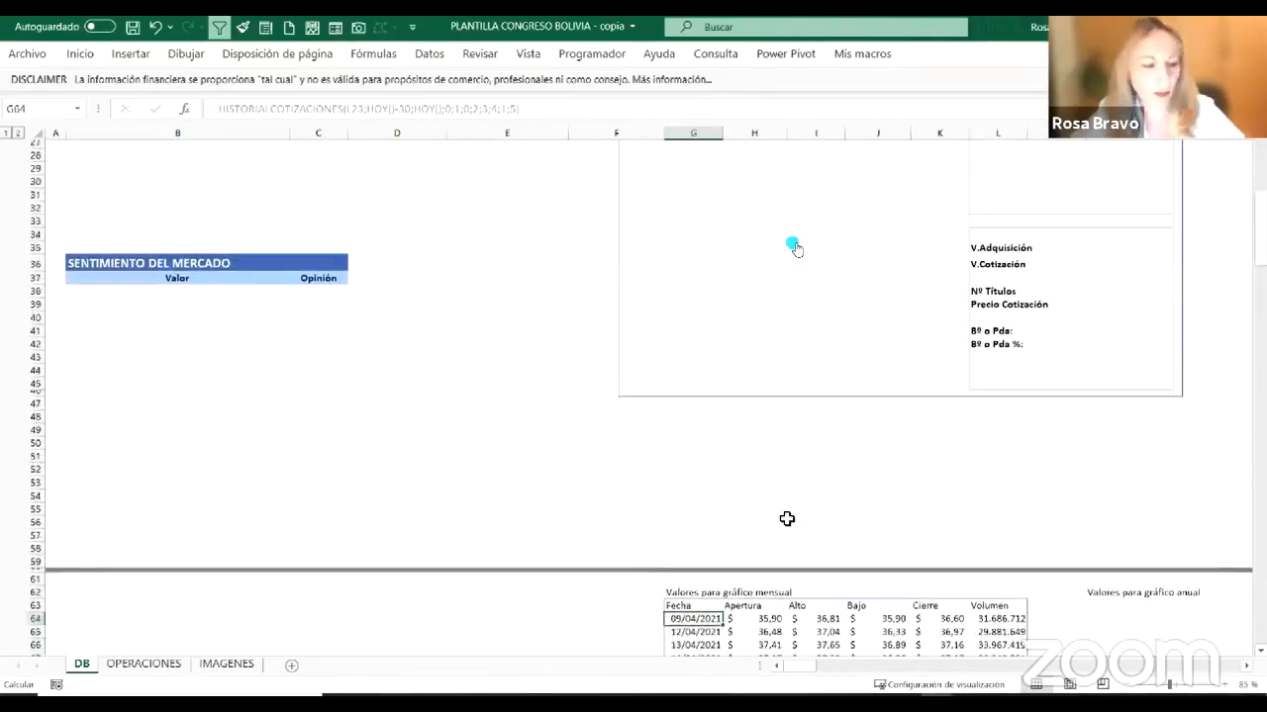
Step: Insert a Cotizaciones chart of subtype Apertura, máximos, mínimos, cierre from G63:K84, leaving out the Volumen column
left_click_drag(786, 518, 683, 435)
left_click(683, 435)
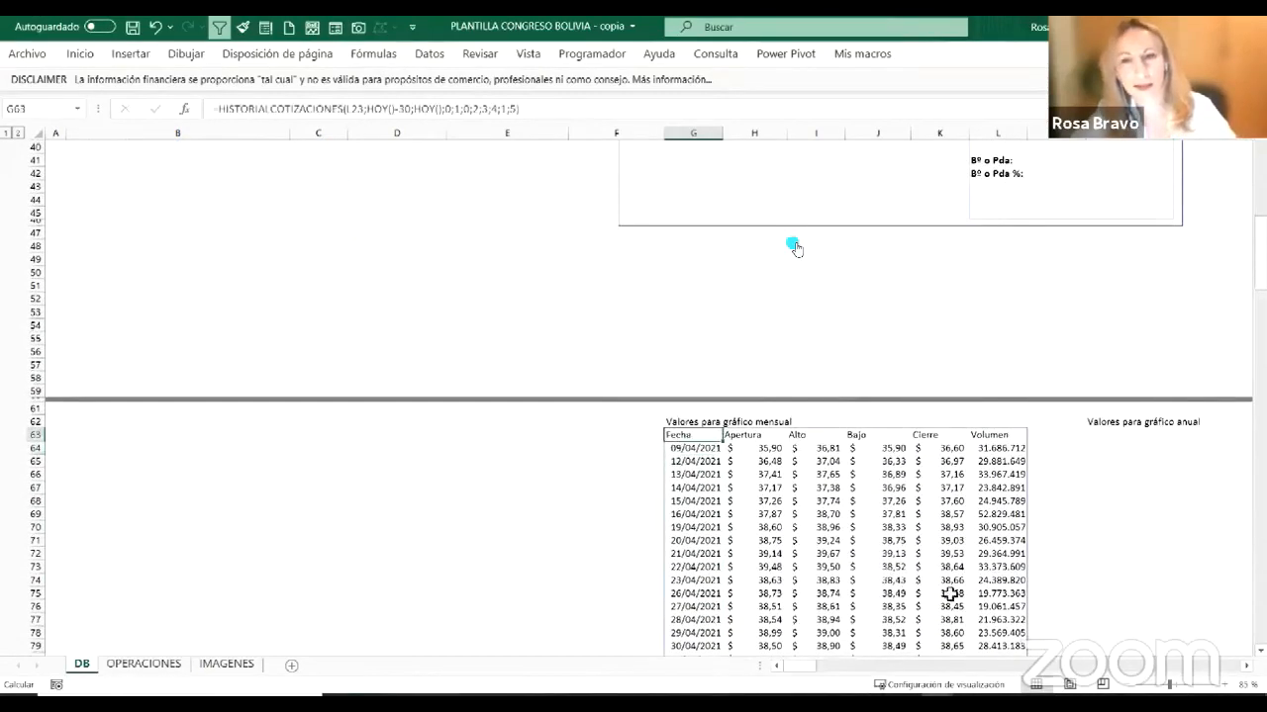
scroll(950, 613, "down", 1)
left_click(950, 631, "shift")
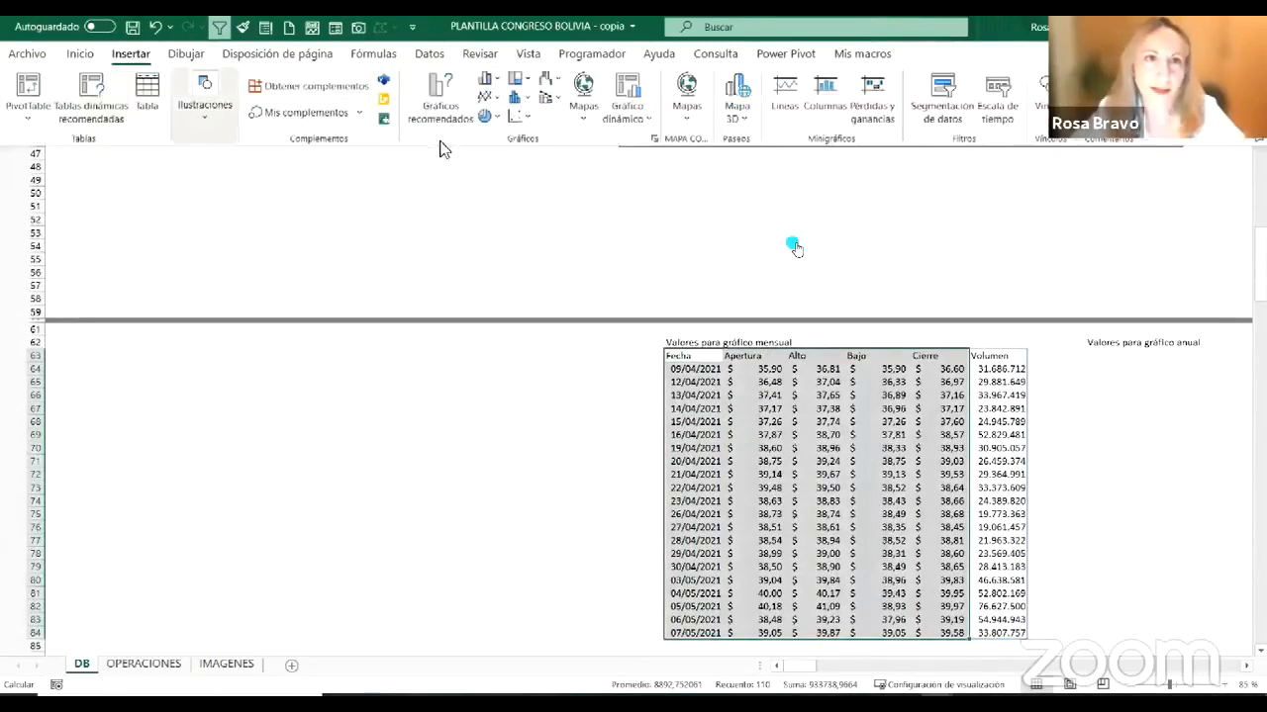
left_click(428, 91)
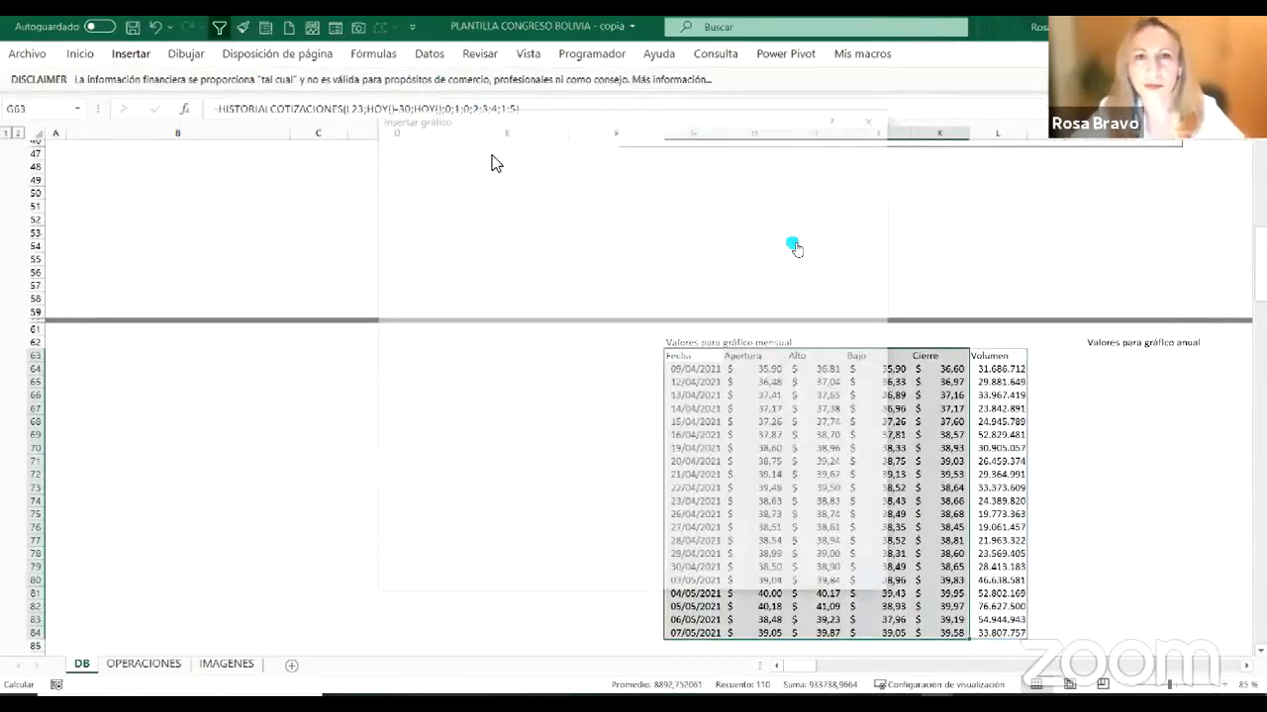
left_click(509, 145)
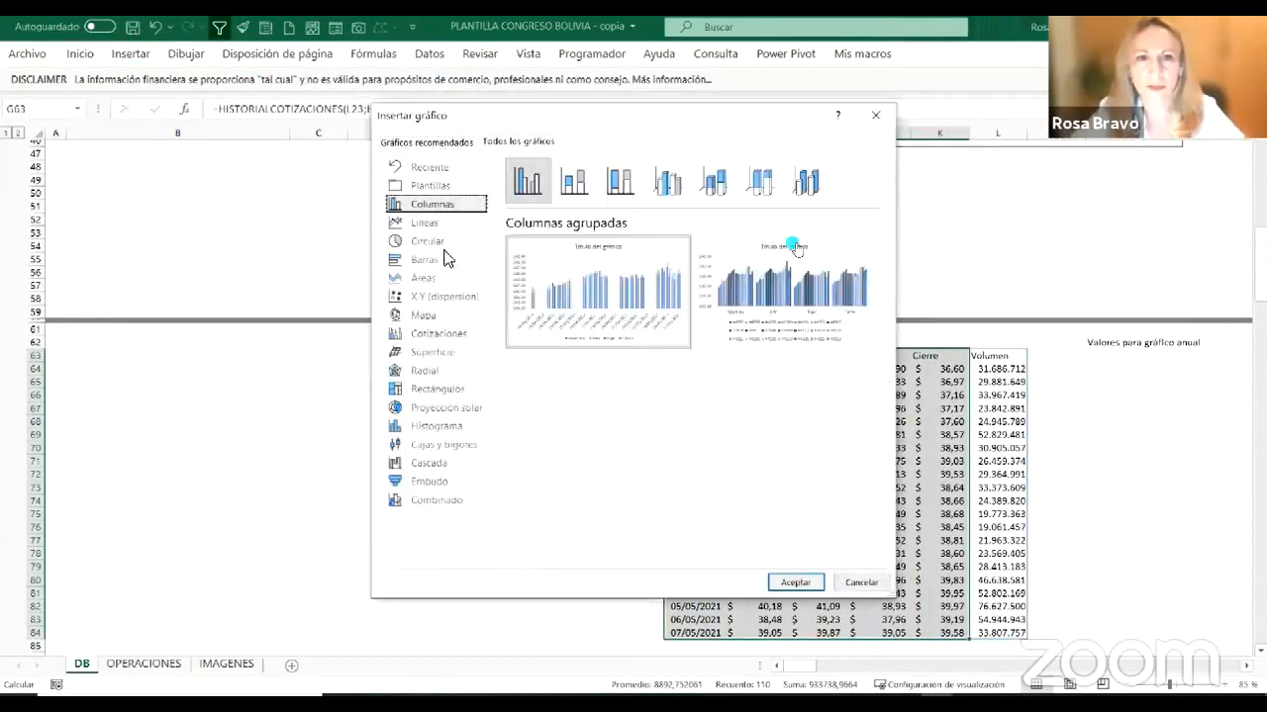
left_click(437, 334)
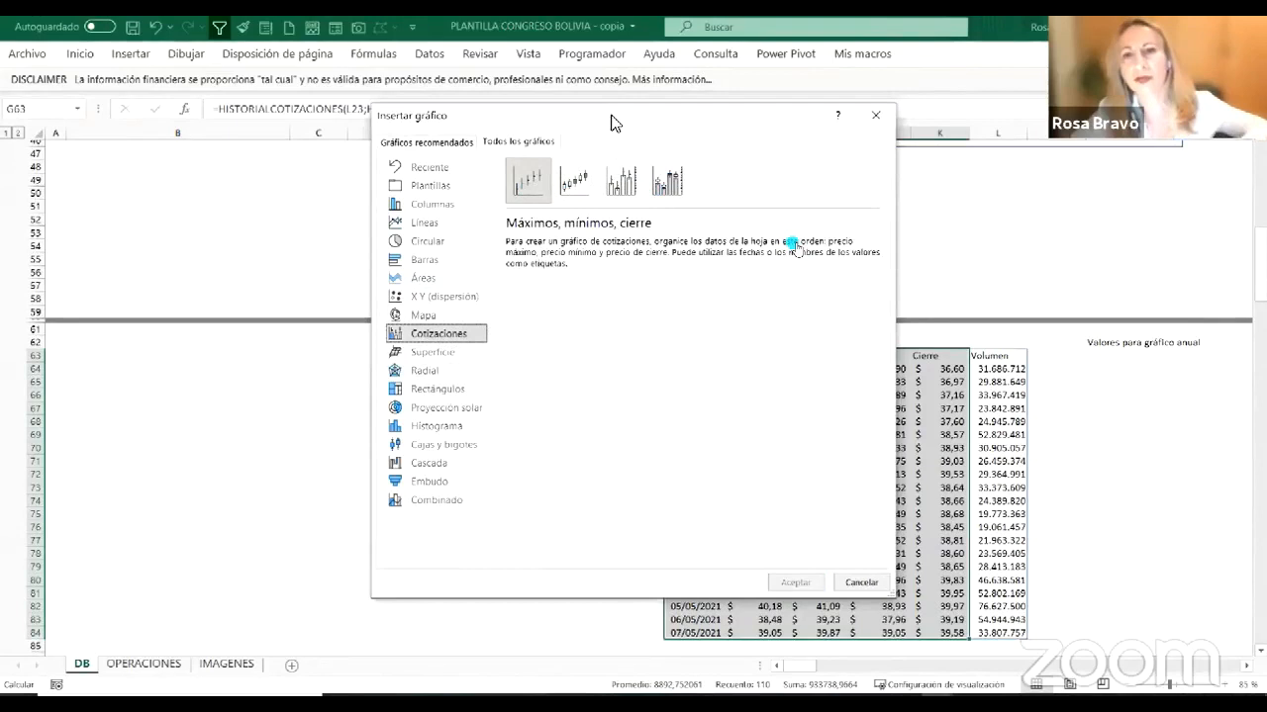
left_click_drag(611, 116, 362, 124)
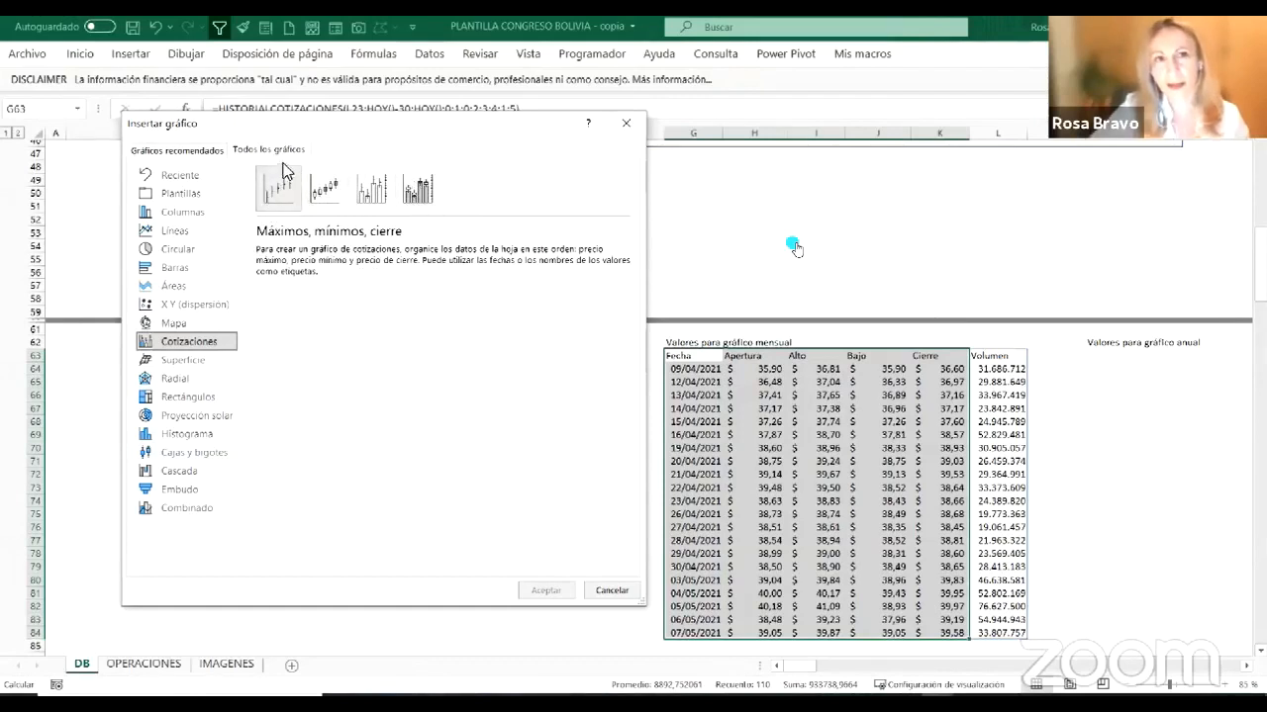
left_click(329, 193)
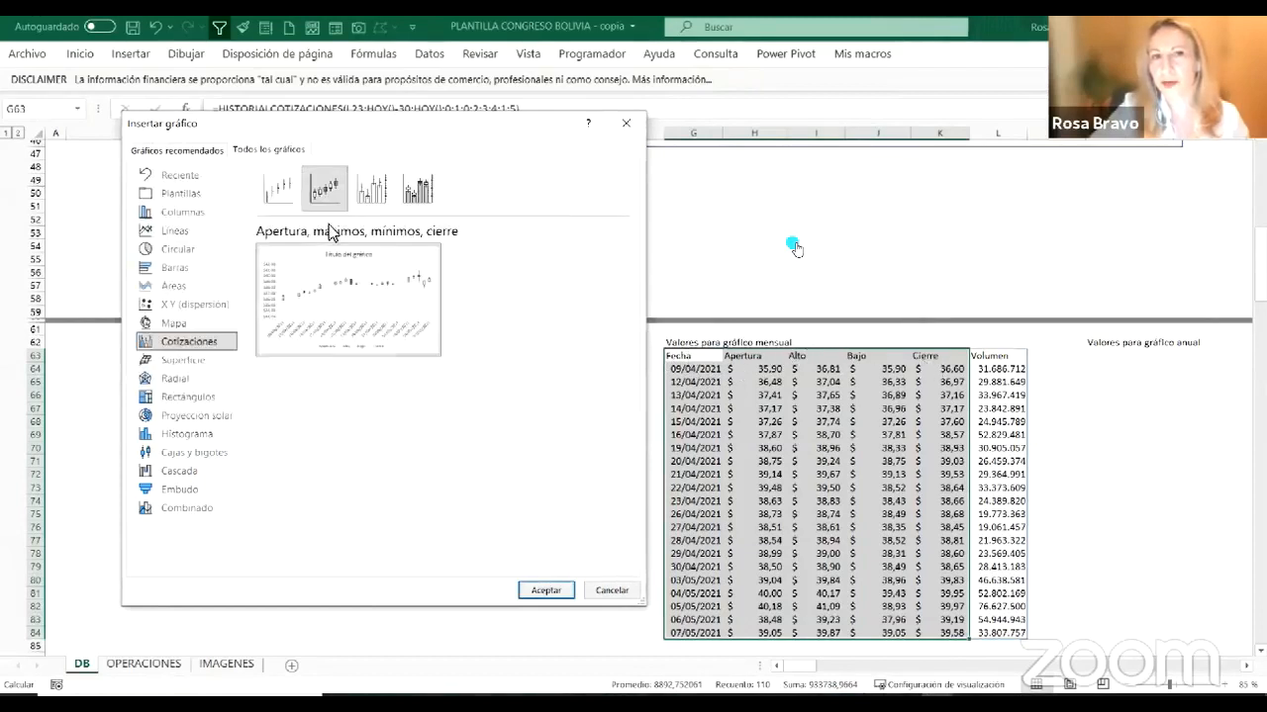
left_click(547, 591)
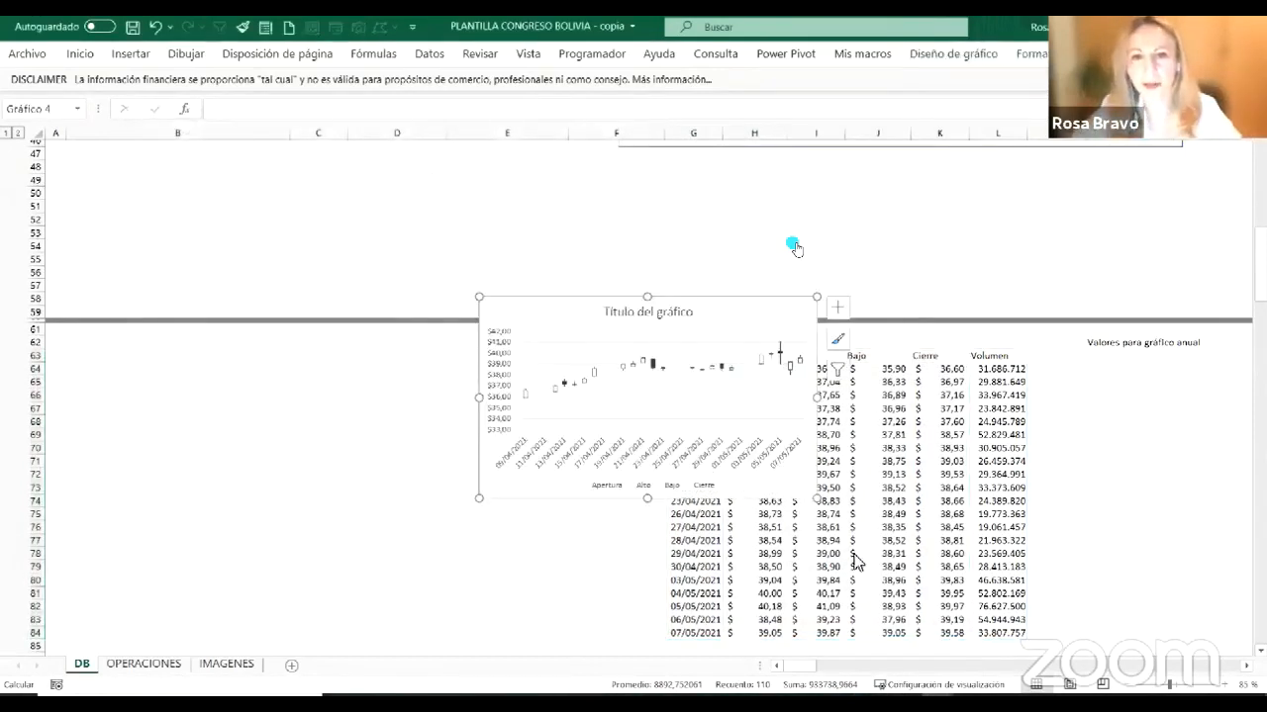
Step: Move the new stock chart into the VALOR SELECCIONADO frame and stretch it to fill the frame's height
scroll(744, 452, "up", 5)
left_click_drag(767, 492, 842, 197)
scroll(829, 266, "up", 4)
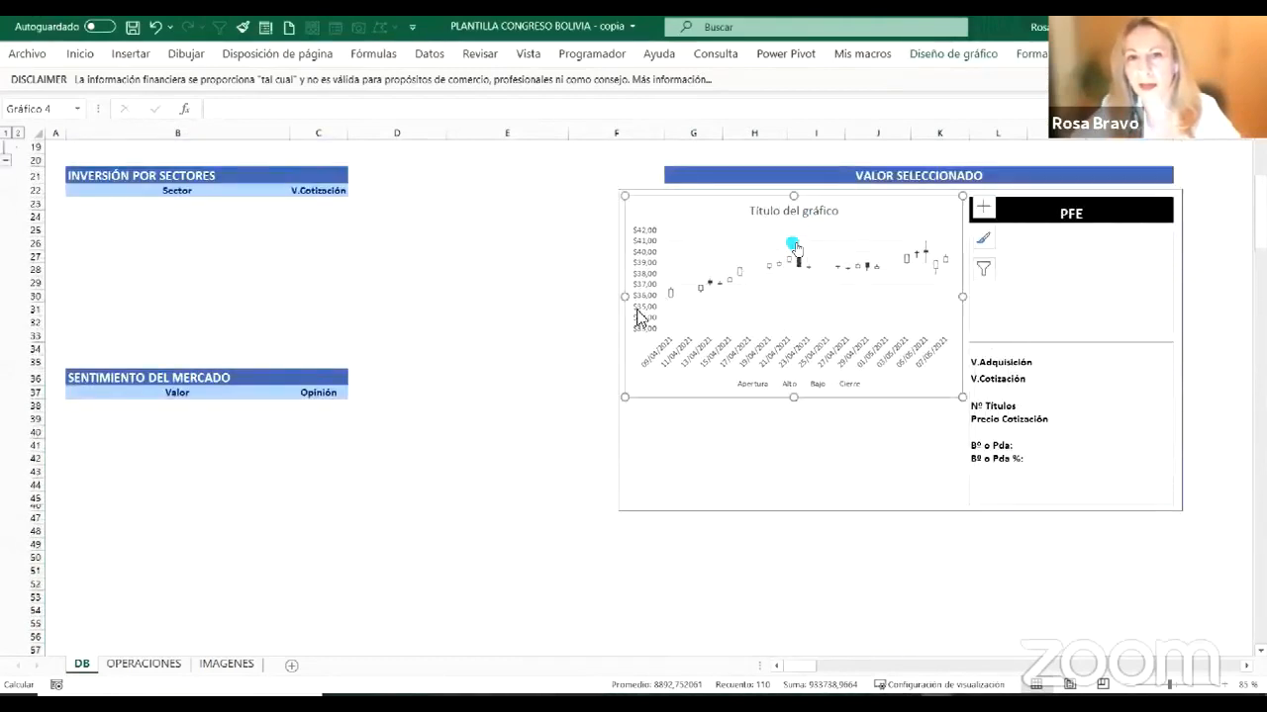
left_click_drag(794, 397, 793, 501)
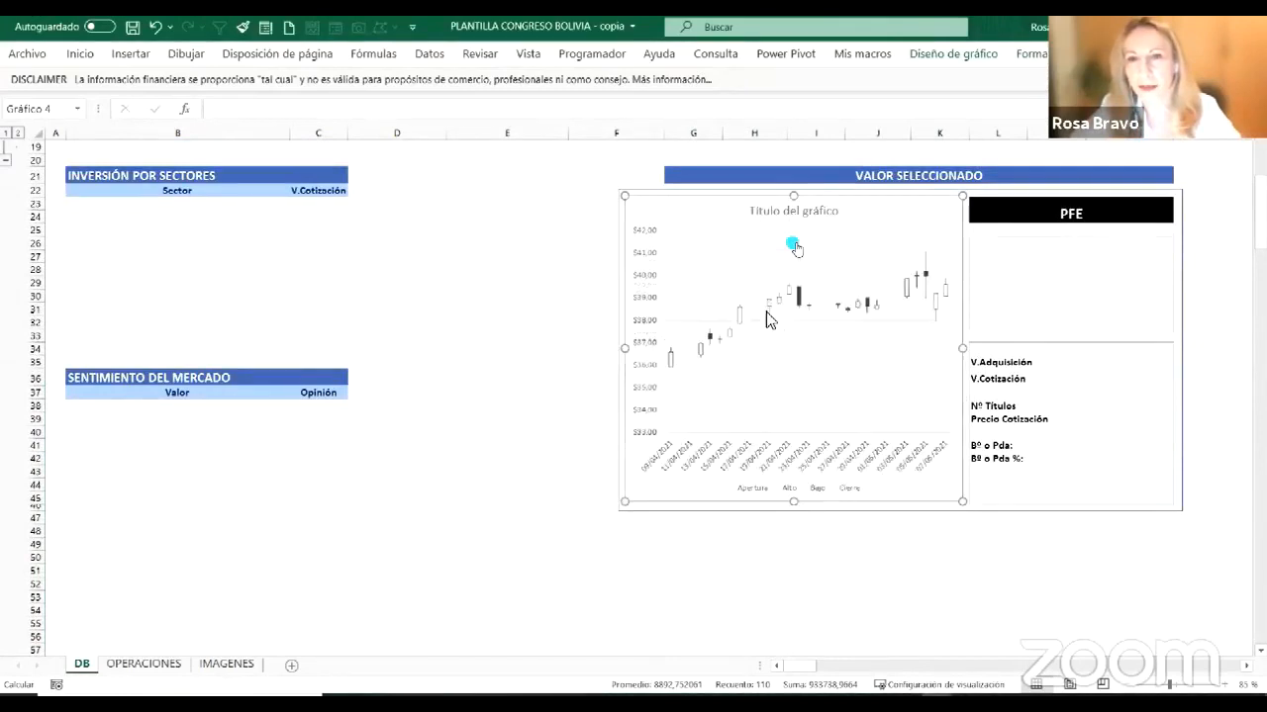
Step: Link the chart title to the selected ticker cell L23 with the formula =DB!$L$23
left_click(780, 212)
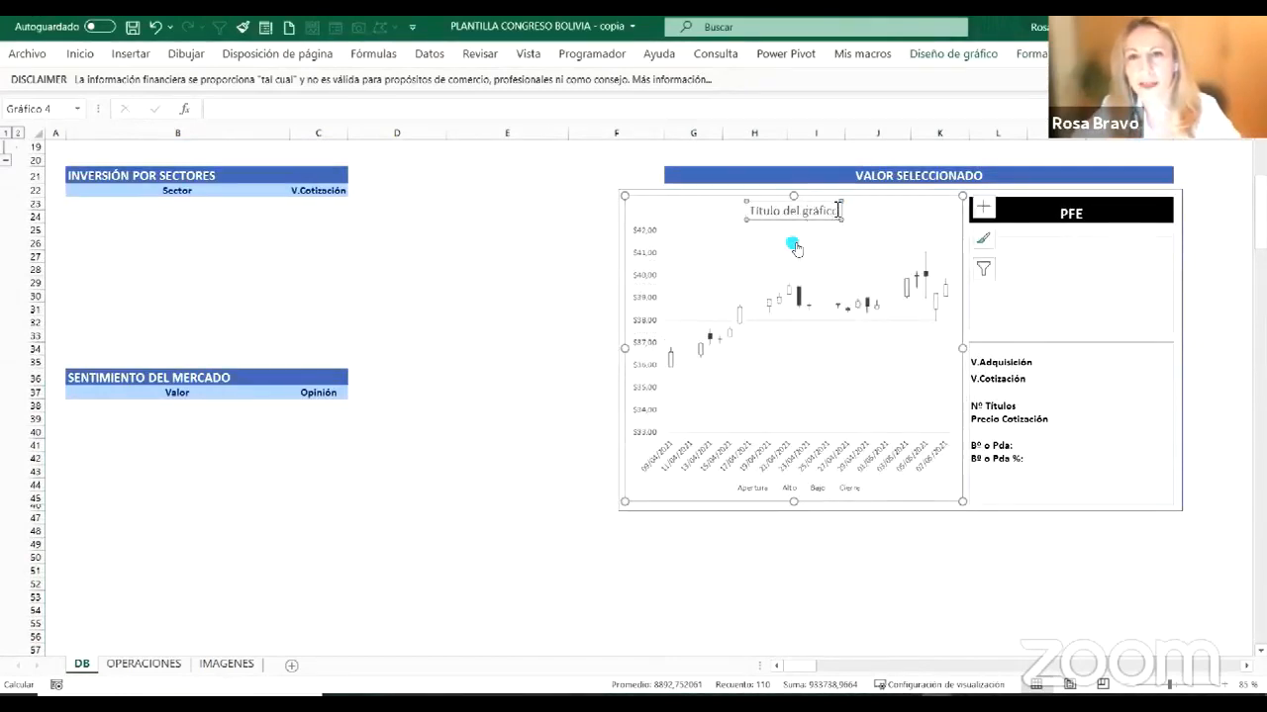
left_click(262, 112)
type("=")
left_click(1064, 216)
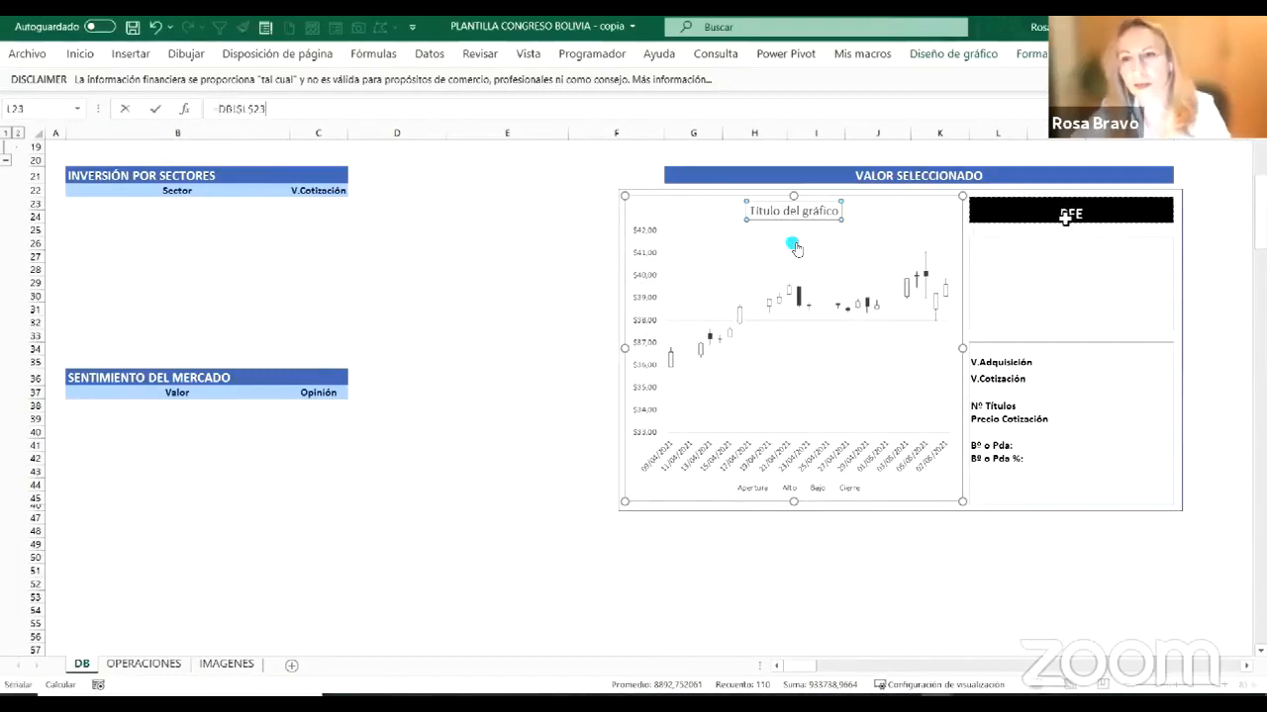
key("Return")
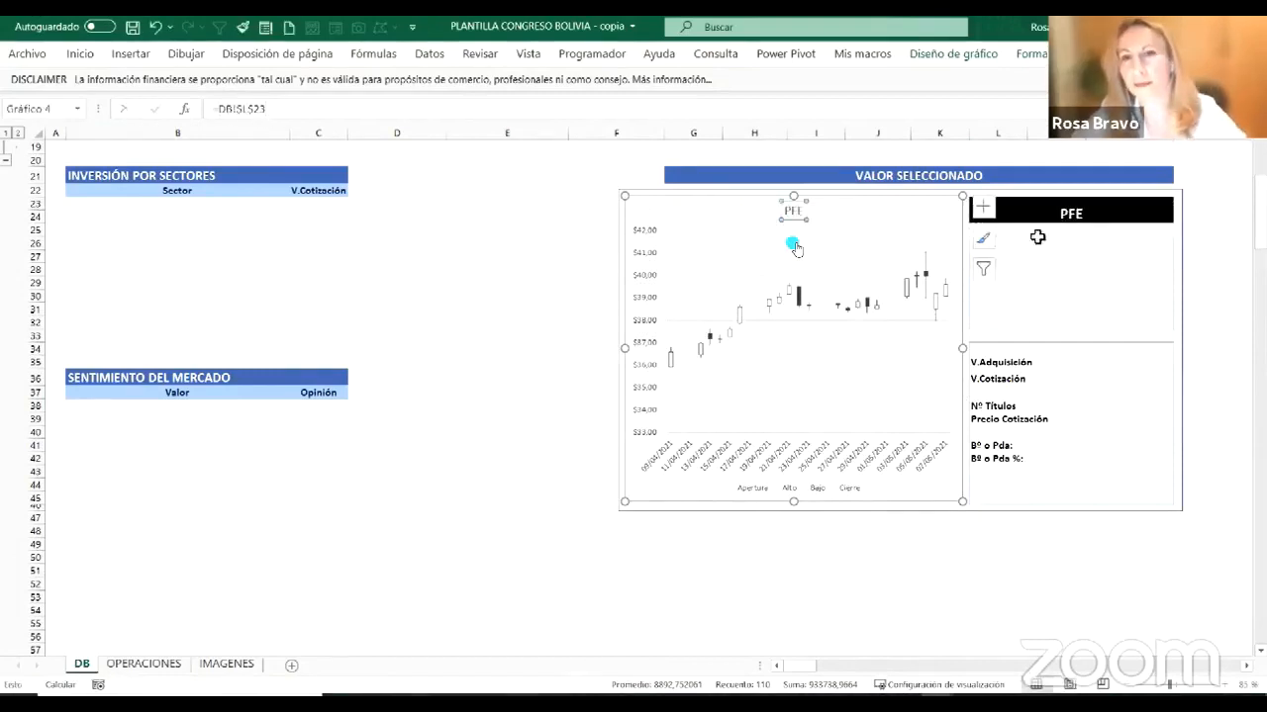
Step: Select AMZN as the ticker in L23 to test the linked chart and title
left_click(1131, 209)
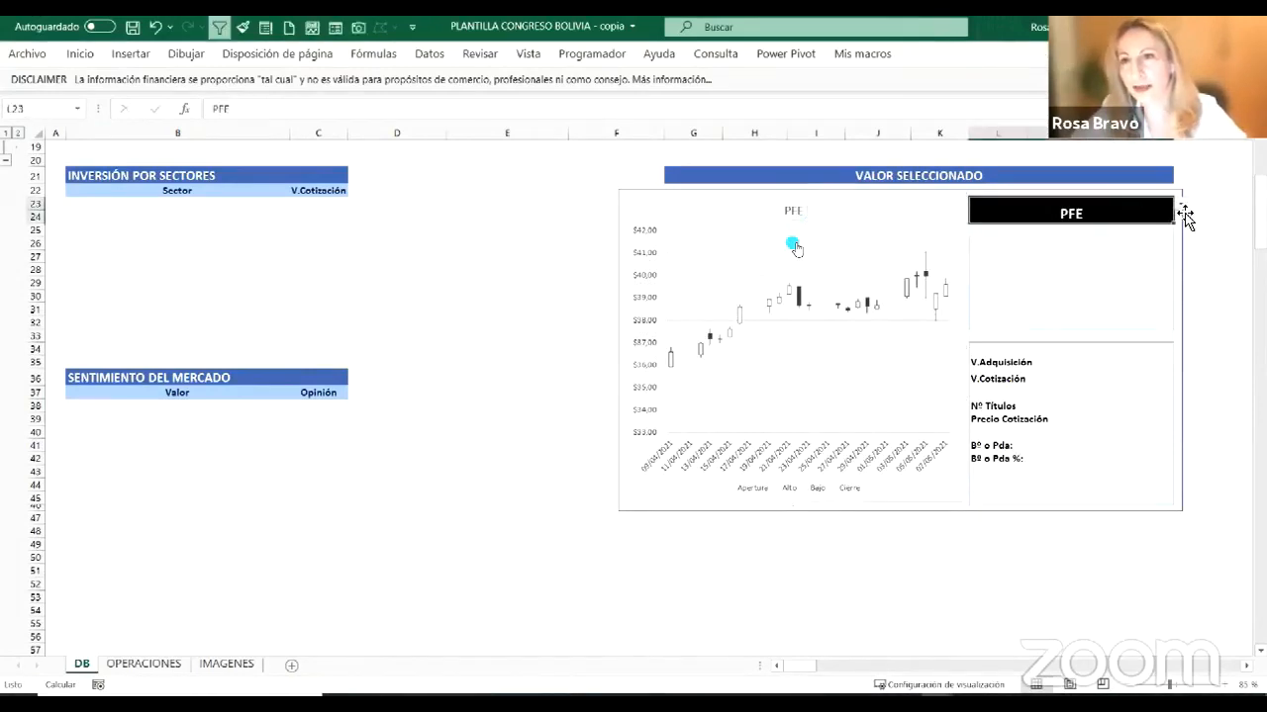
left_click(1181, 205)
left_click(1141, 234)
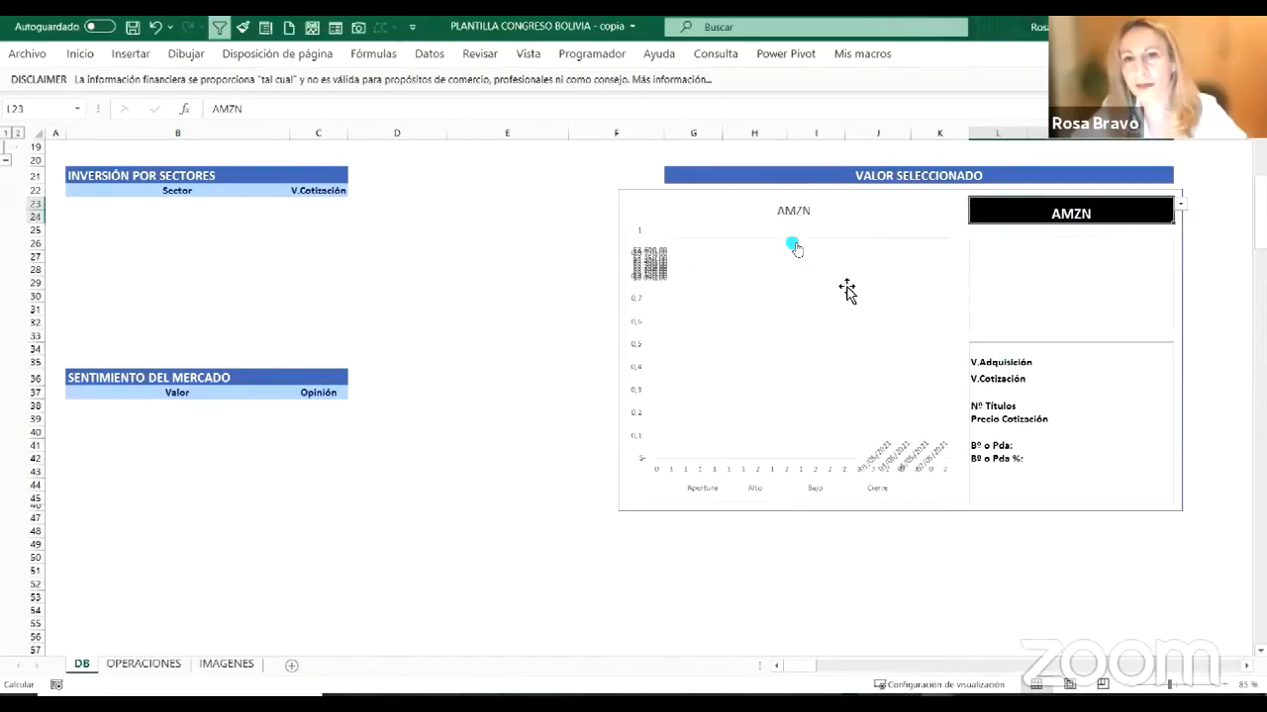
Step: Remove the stock chart's legend entries and apply the dark-background chart style
left_click(796, 495)
left_click(816, 489)
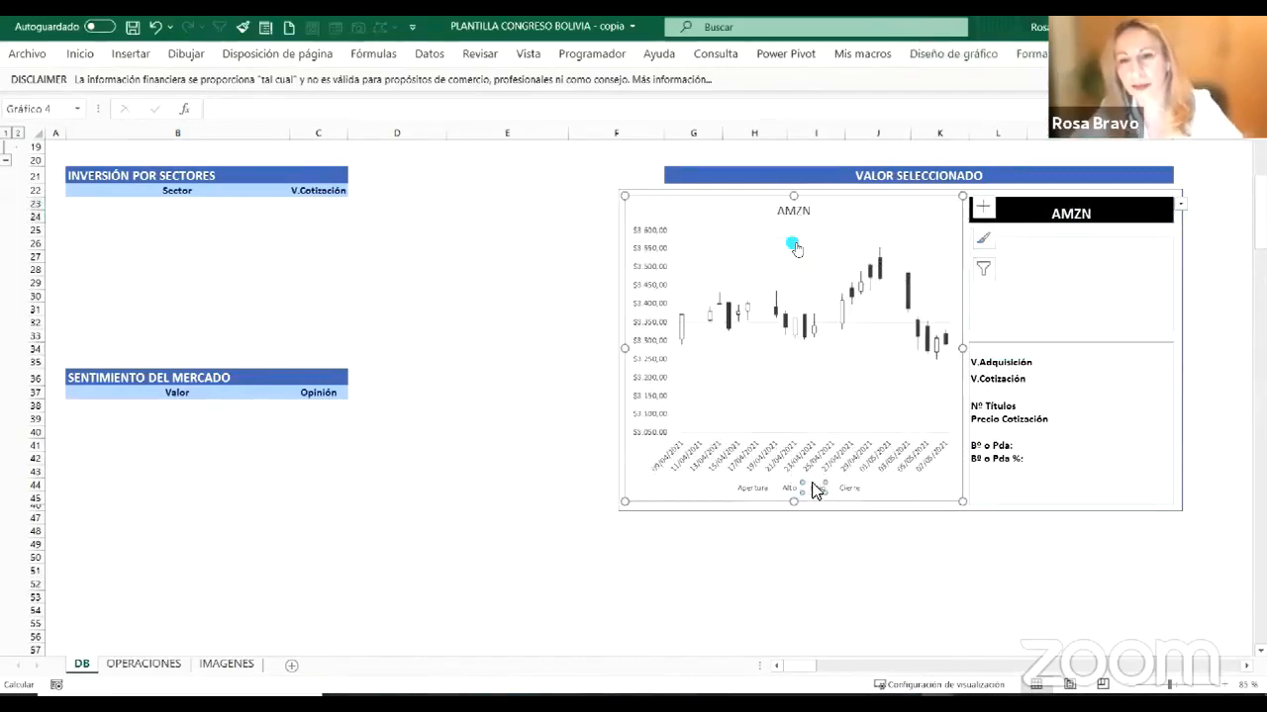
left_click(750, 488)
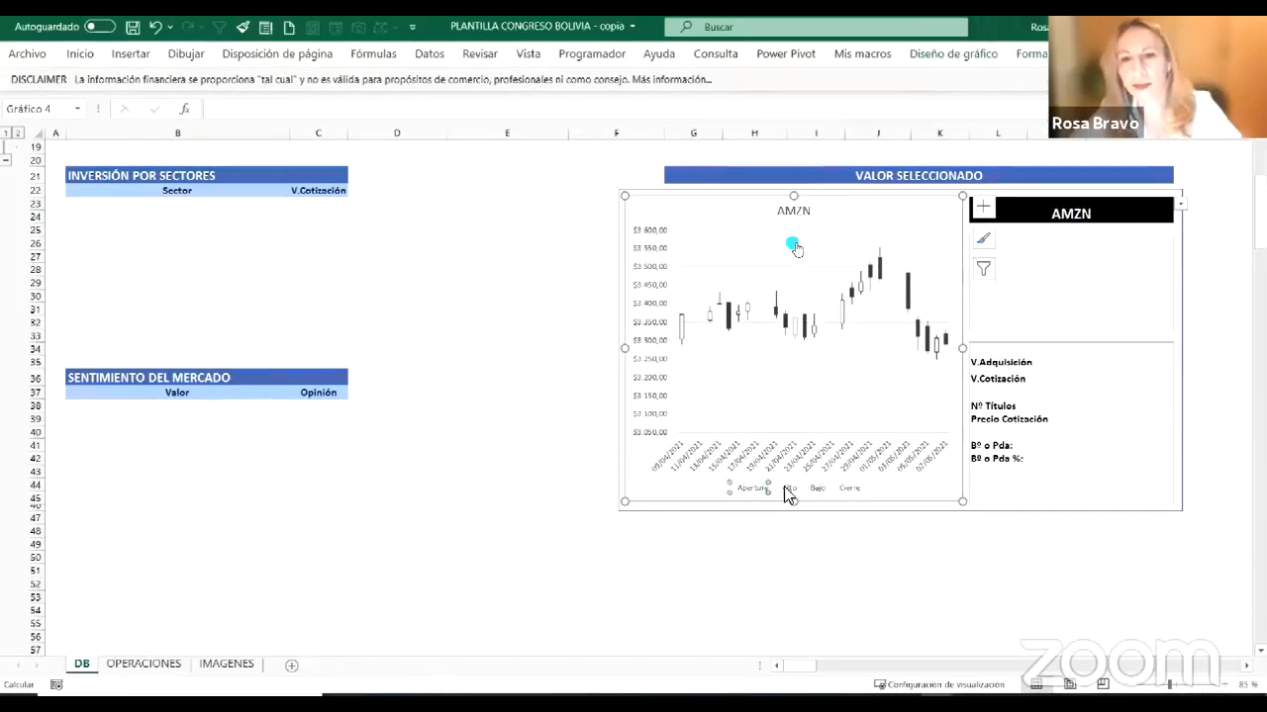
key("Delete")
left_click(769, 491)
key("Delete")
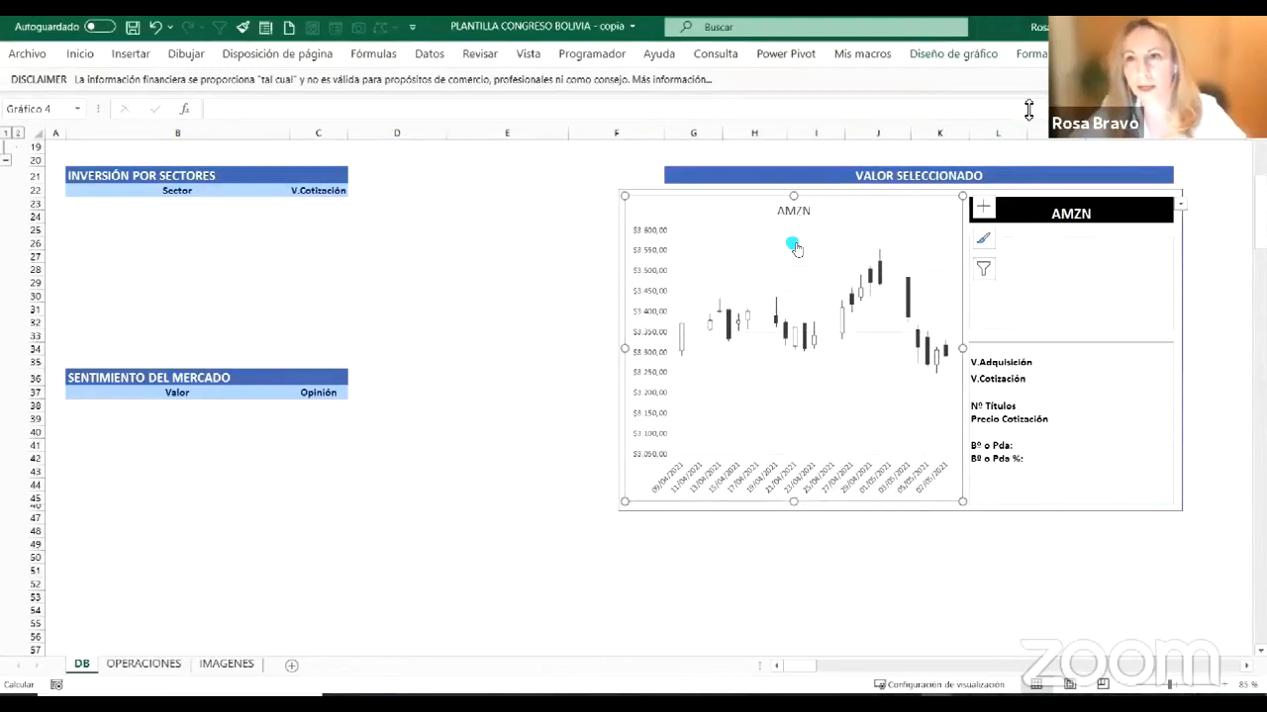
left_click(926, 55)
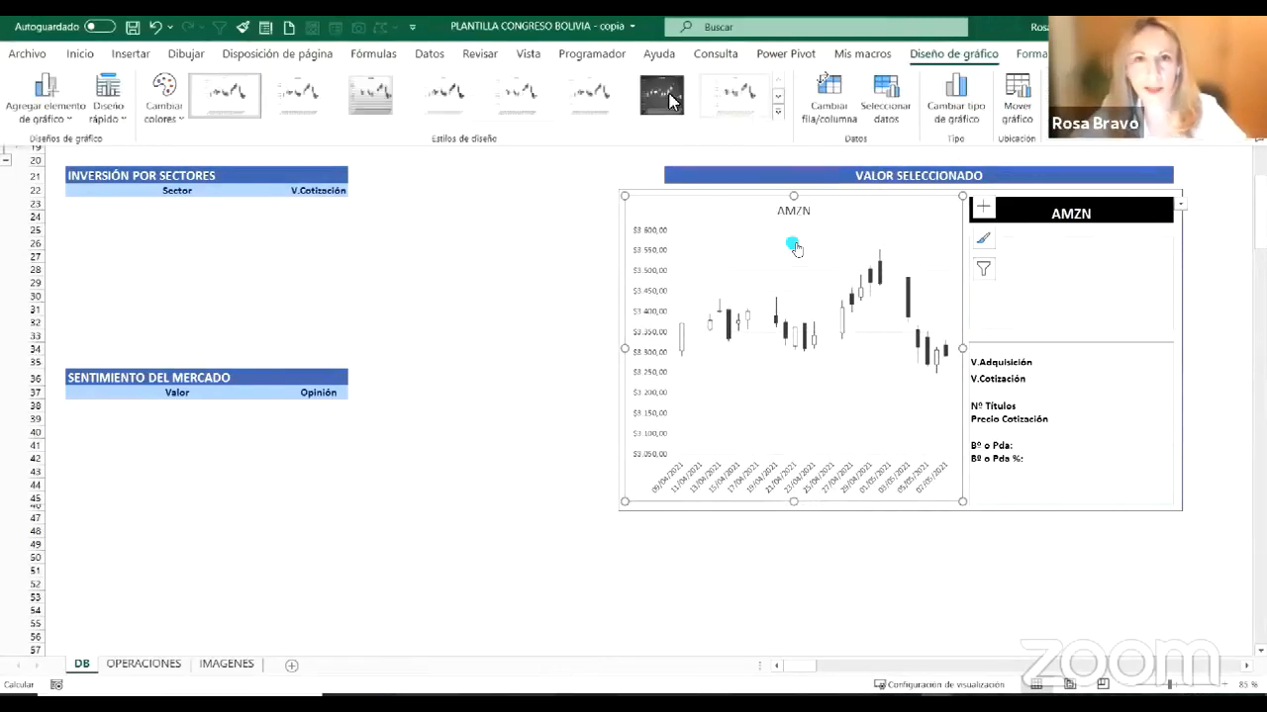
left_click(670, 101)
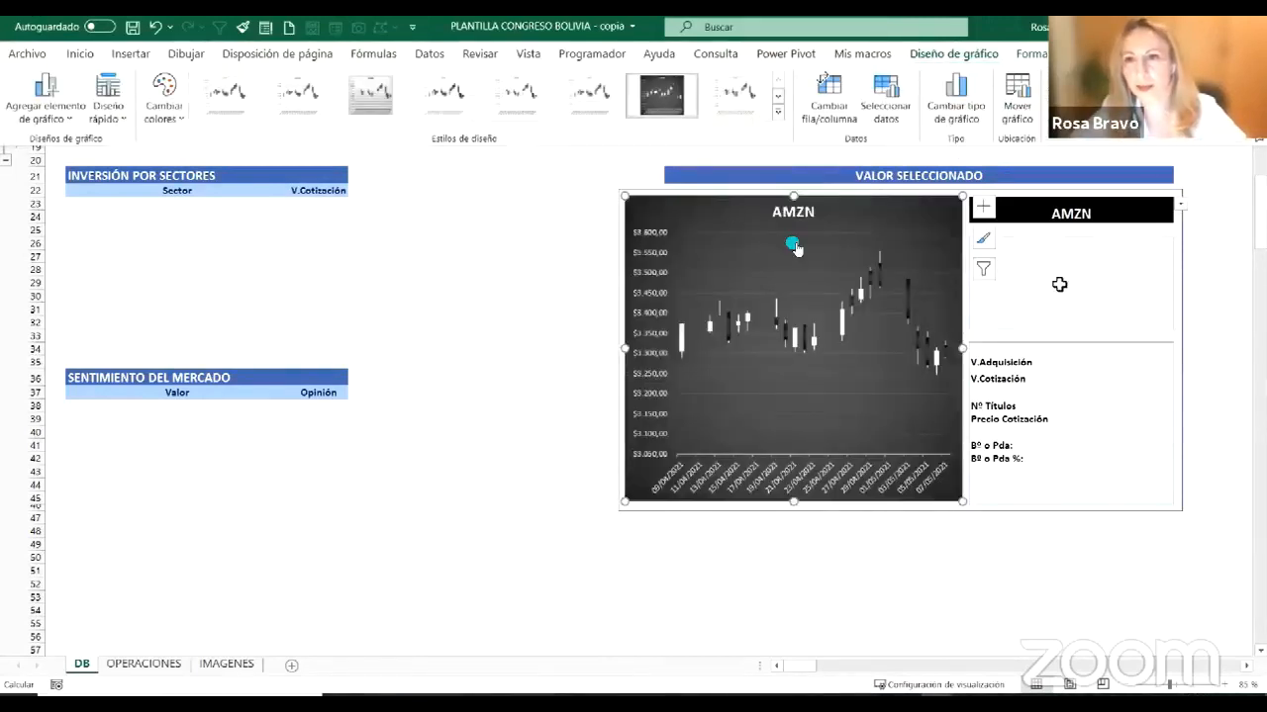
Step: Change the selected ticker in L23 to FB and after that to PFE to test the restyled chart
left_click(1181, 205)
left_click(1129, 244)
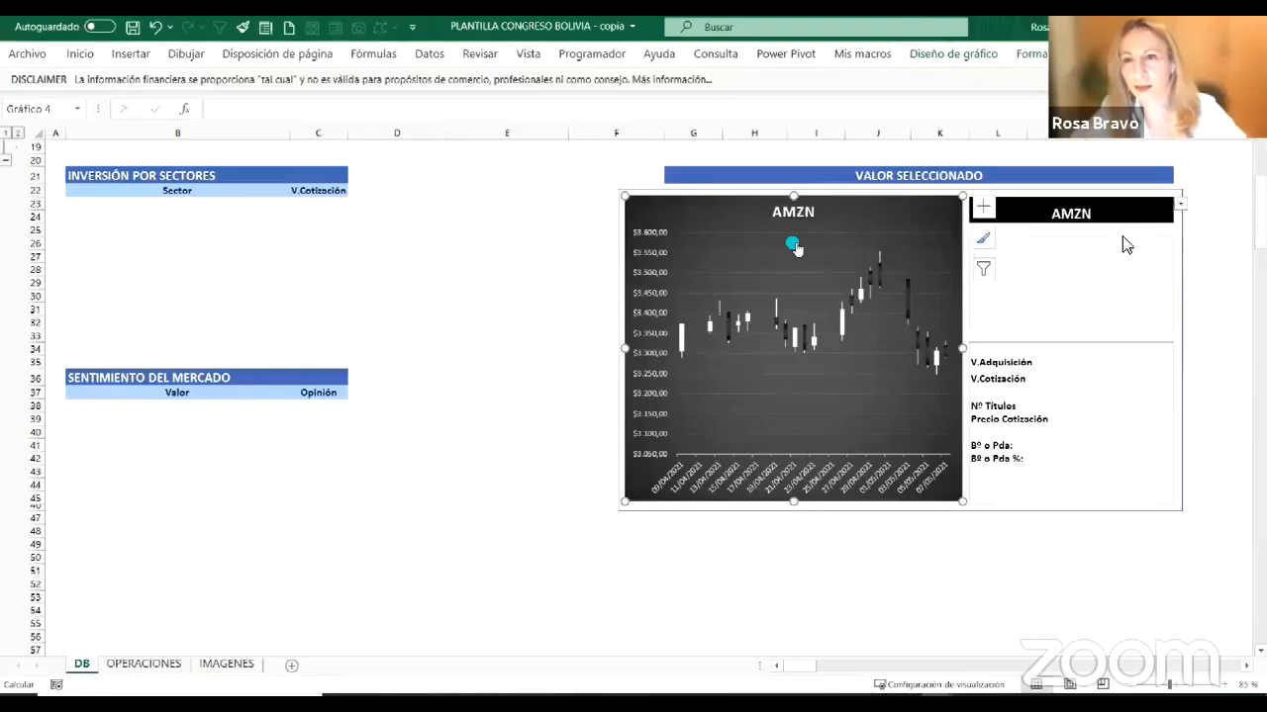
left_click(1179, 207)
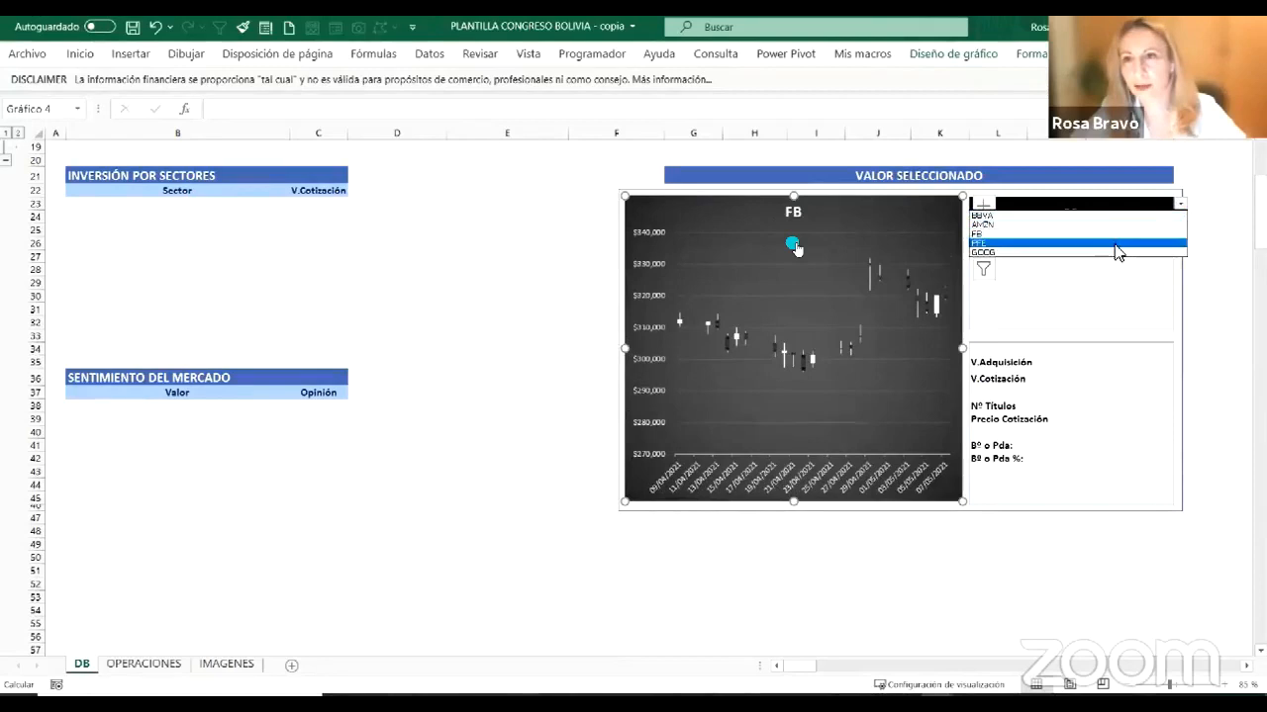
left_click(1119, 249)
Step: Review the monthly price table below row 62 and the portfolio summary against the PFE stock chart
scroll(877, 565, "down", 3)
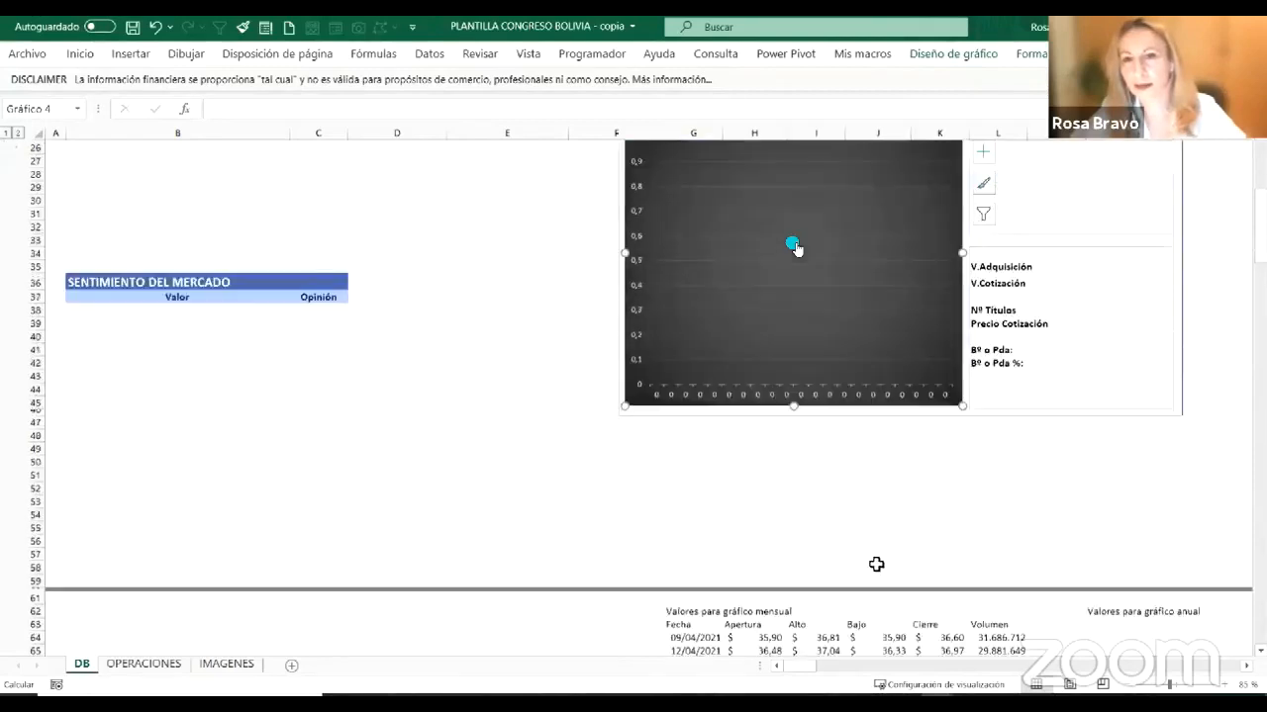
scroll(795, 248, "down", 3)
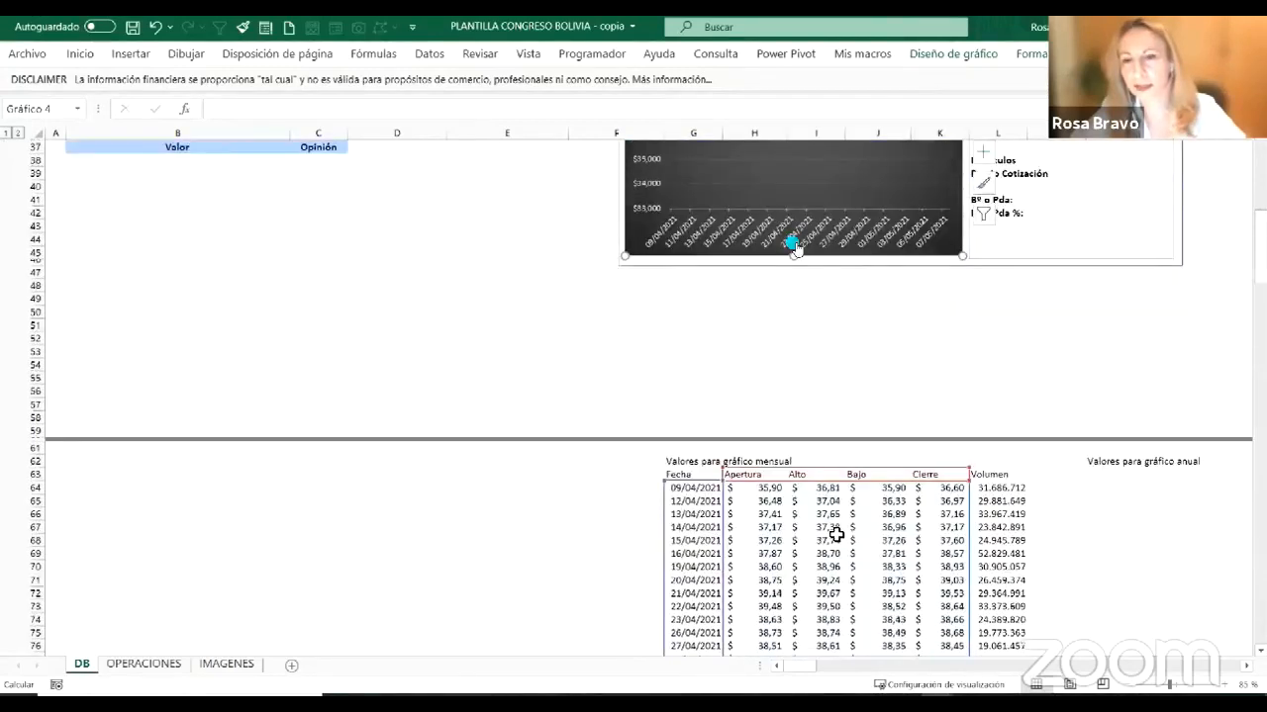
scroll(768, 317, "up", 6)
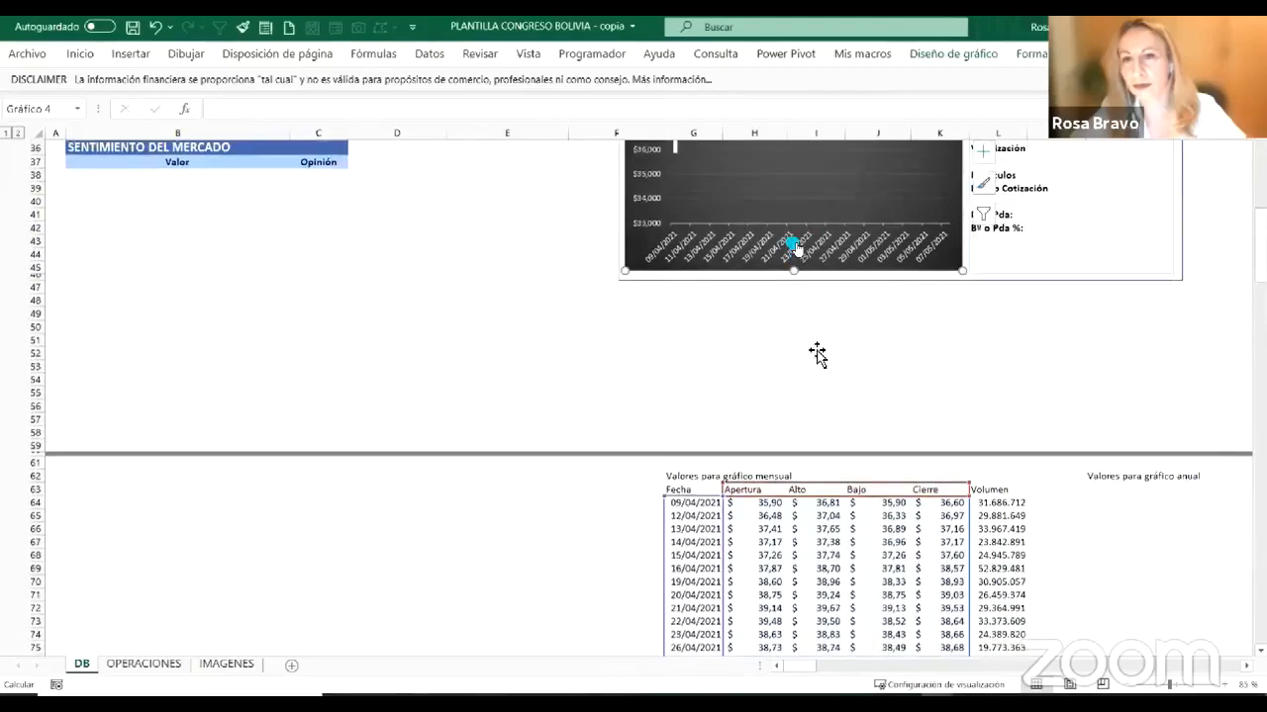
scroll(812, 346, "down", 3)
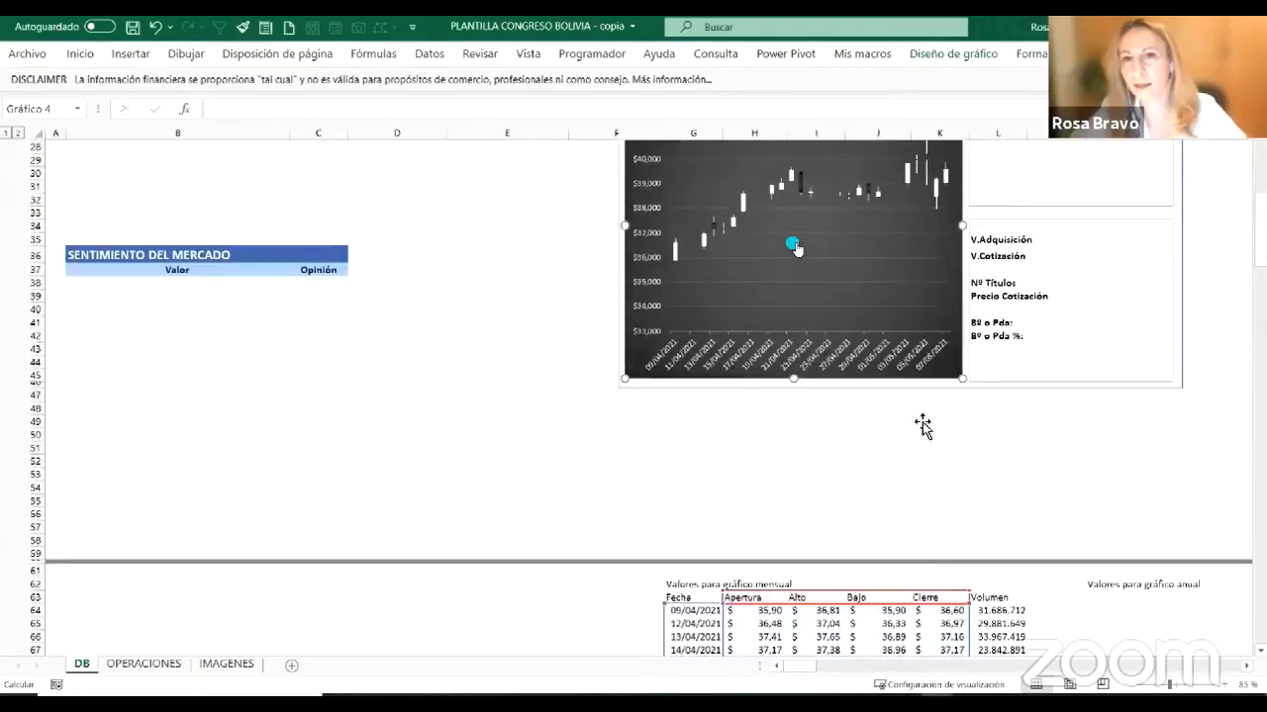
scroll(796, 247, "down", 5)
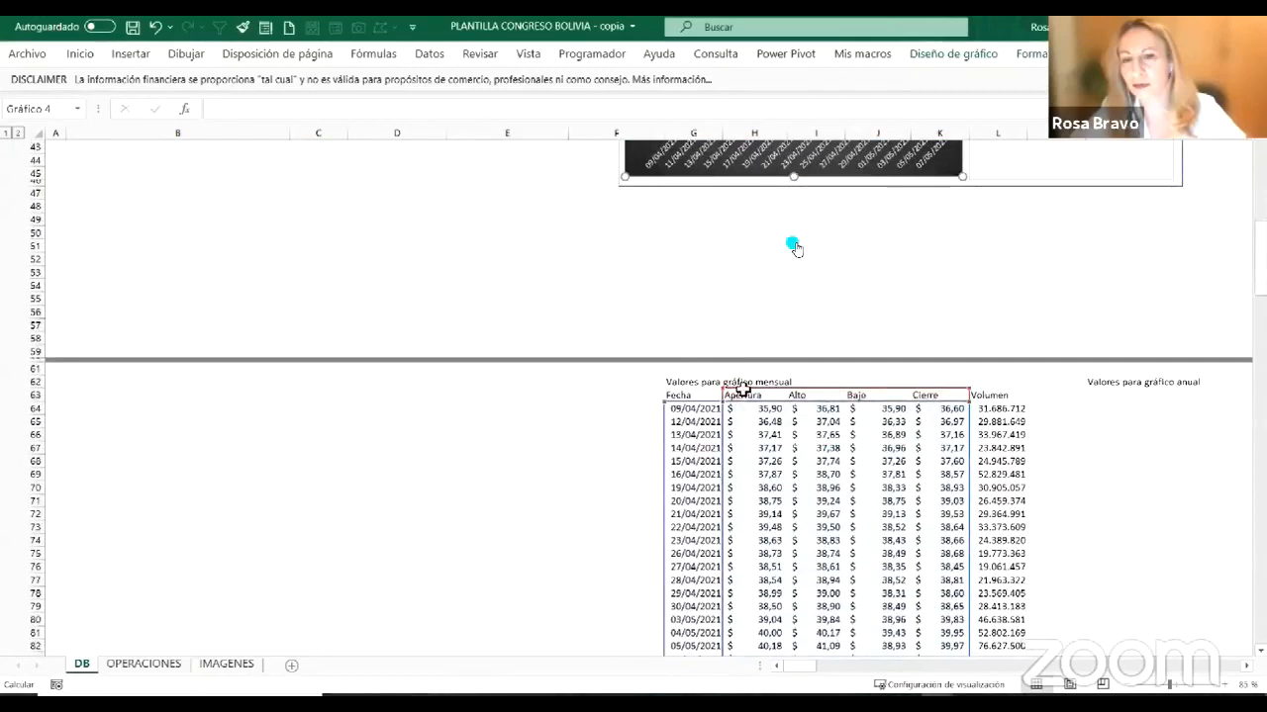
scroll(796, 249, "up", 10)
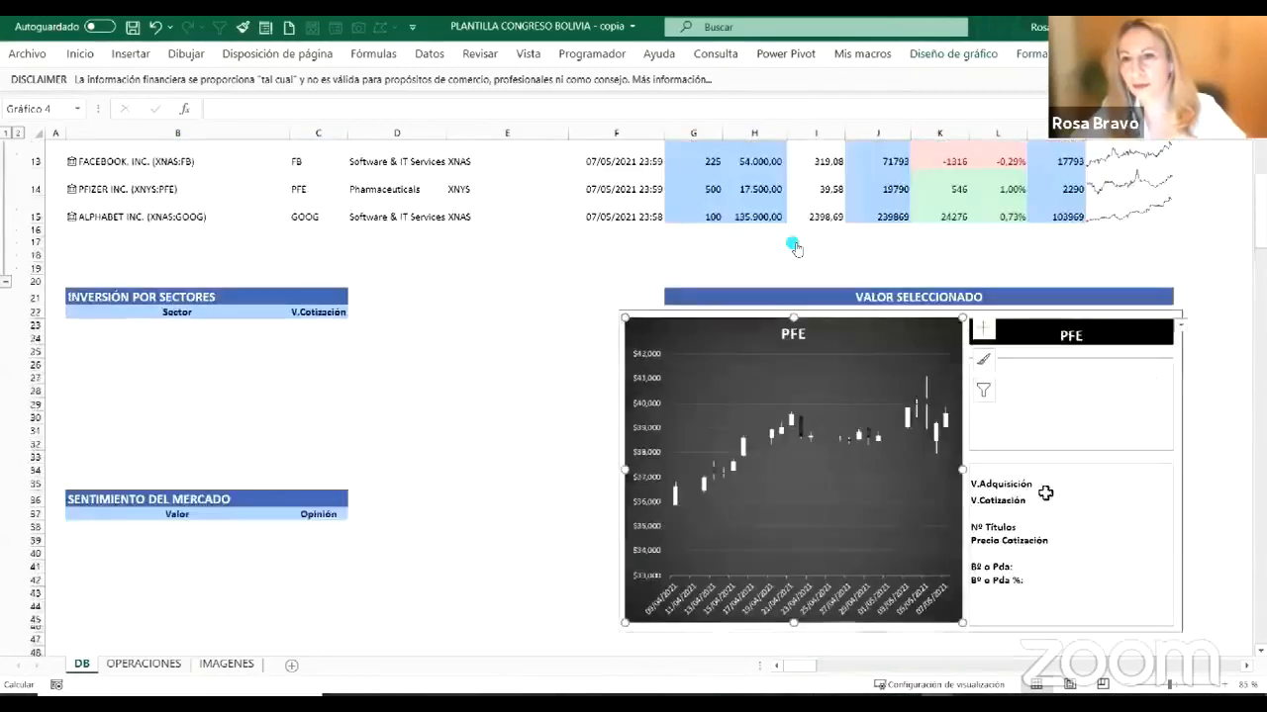
scroll(1069, 400, "up", 1)
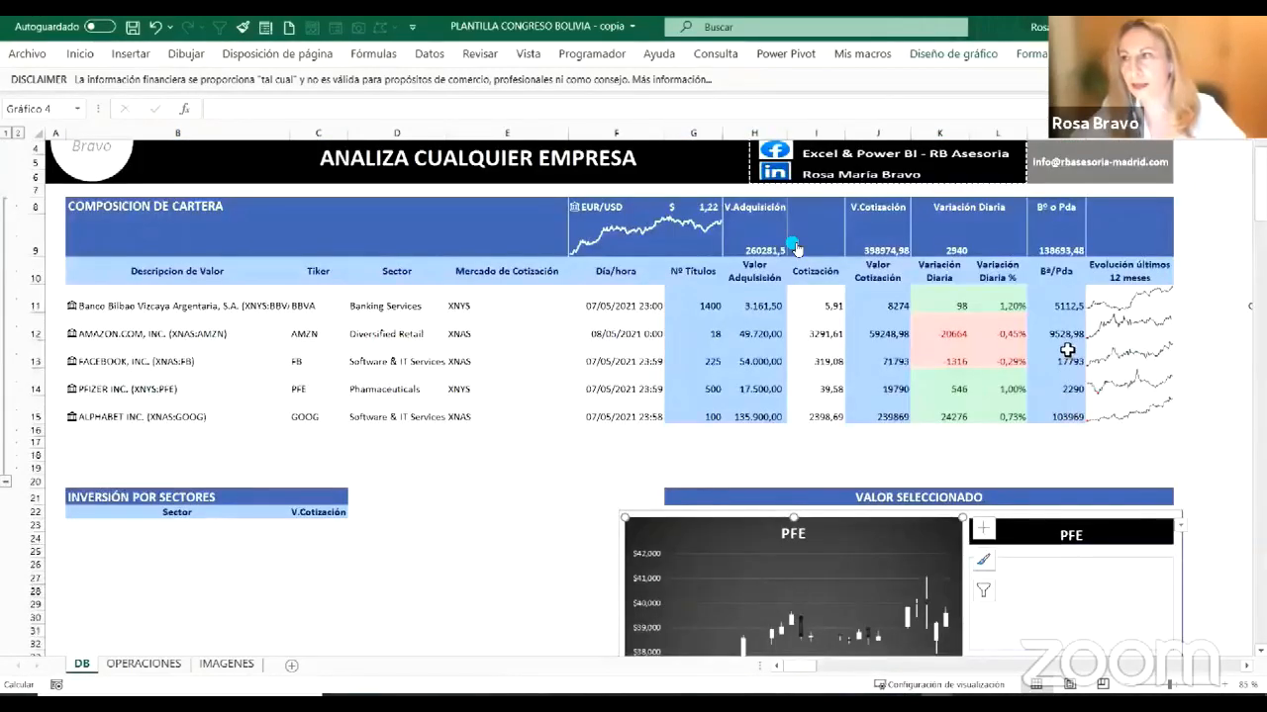
scroll(1069, 401, "down", 2)
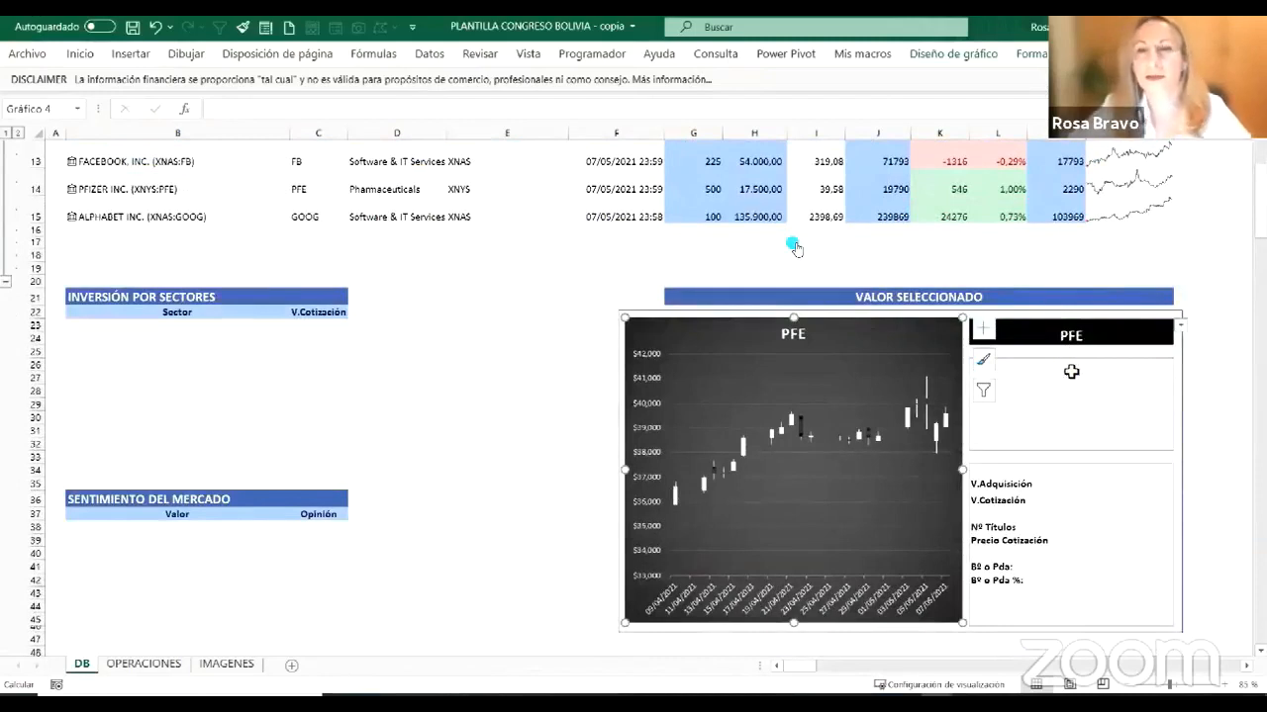
left_click(1056, 377)
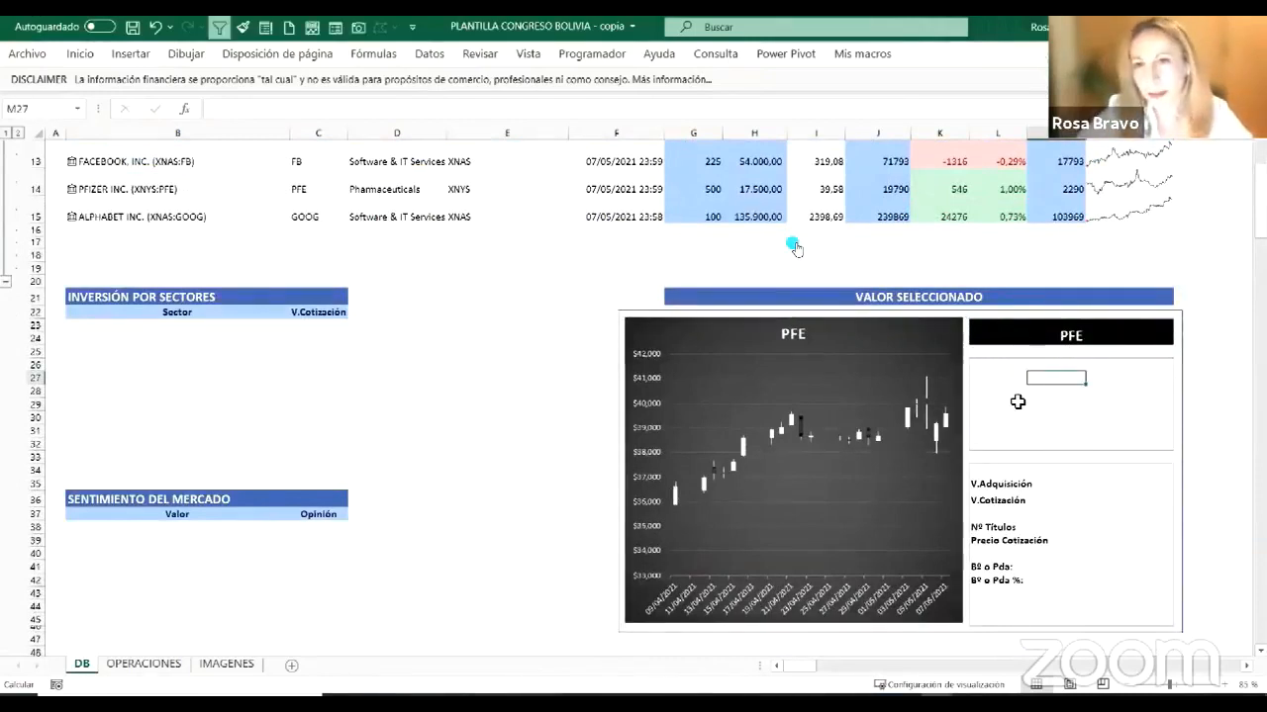
Step: Examine the logos on the IMAGENES sheet, their tickers in column B and the names assigned to cells A1 to A6
left_click(222, 664)
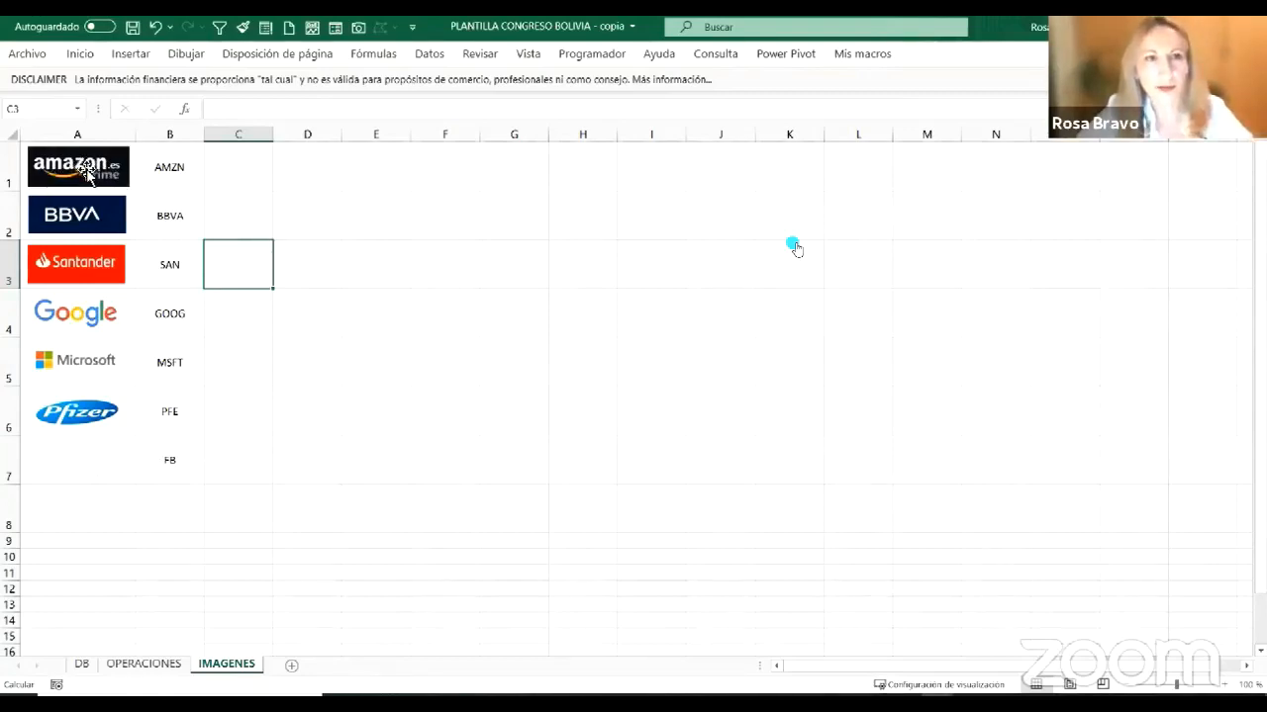
left_click(129, 186)
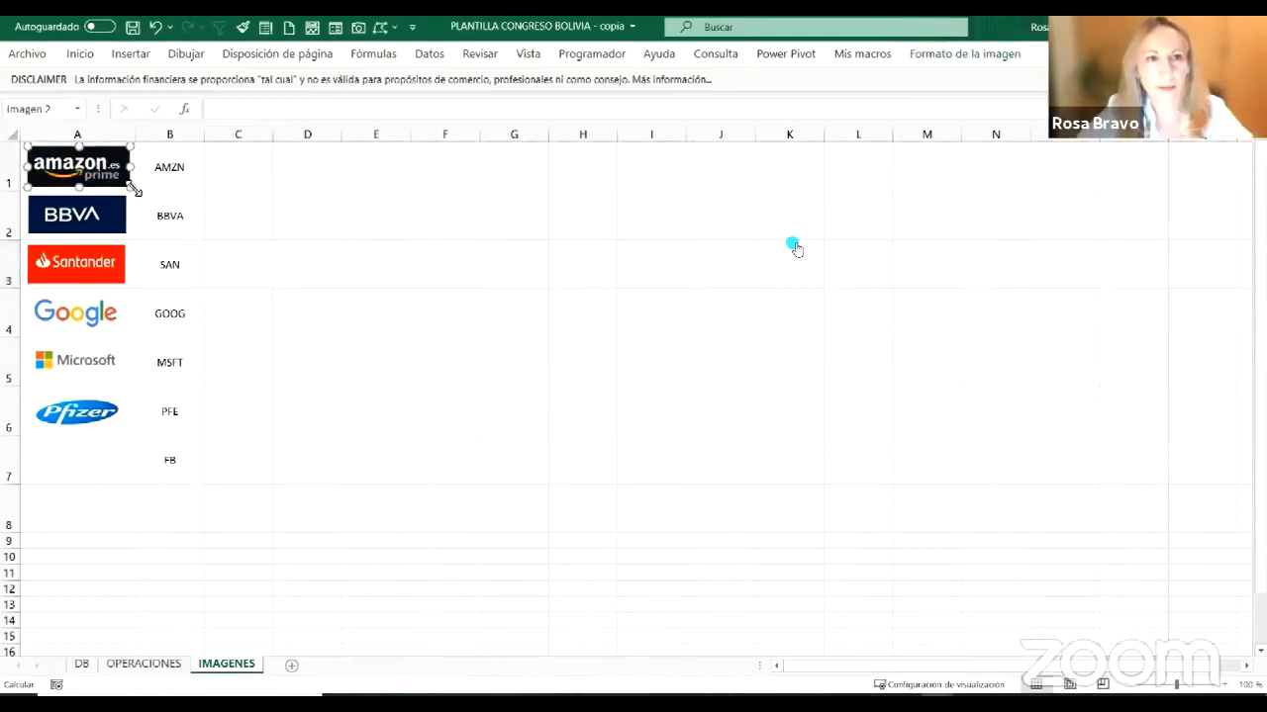
left_click(250, 179)
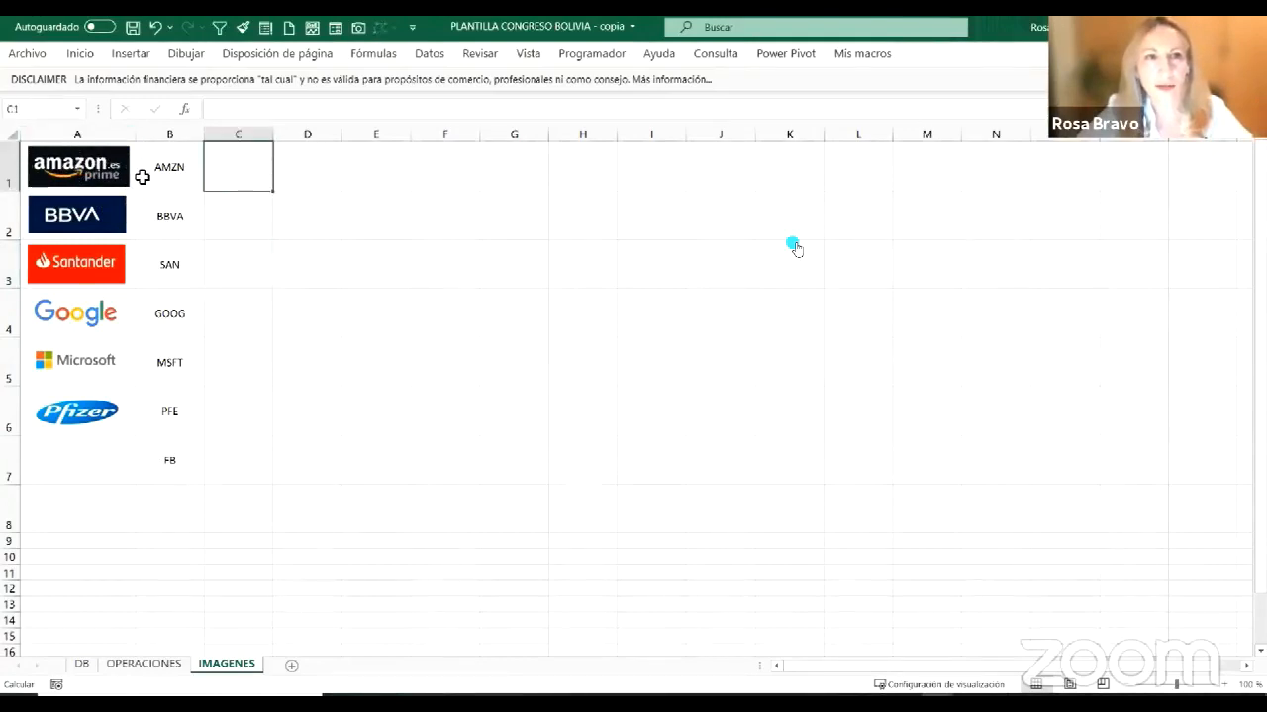
left_click(134, 174)
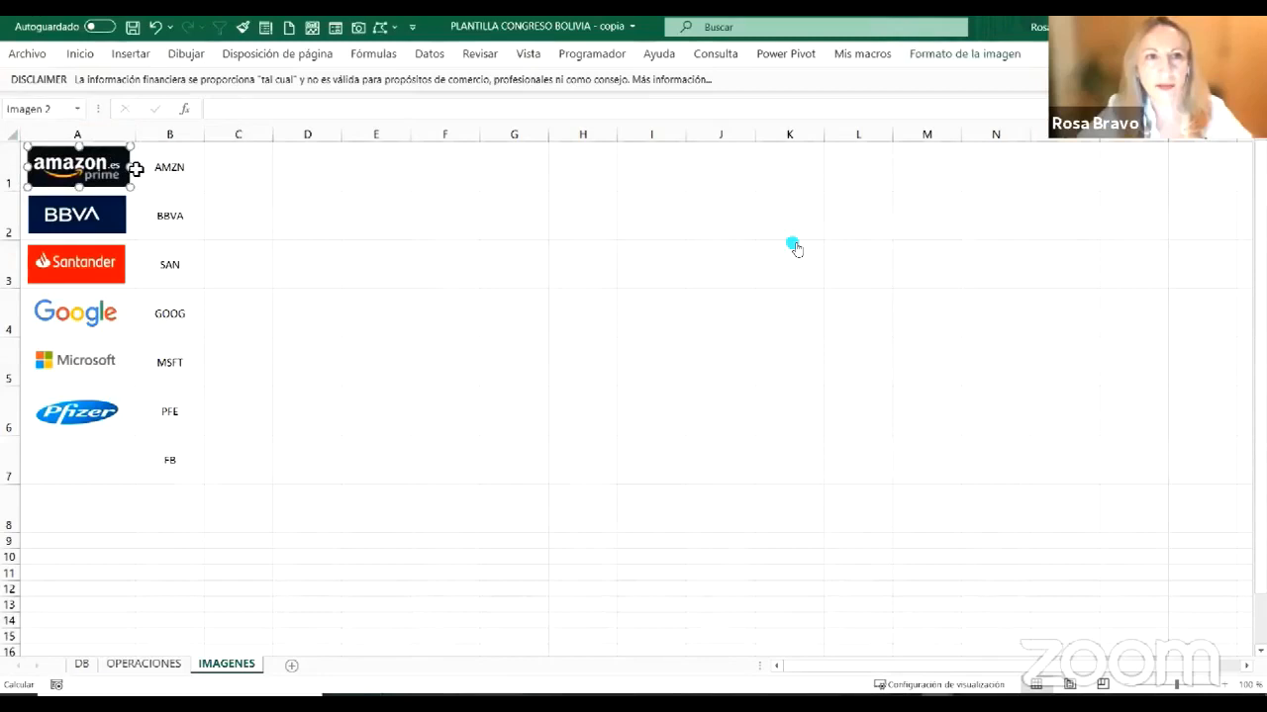
left_click(164, 179)
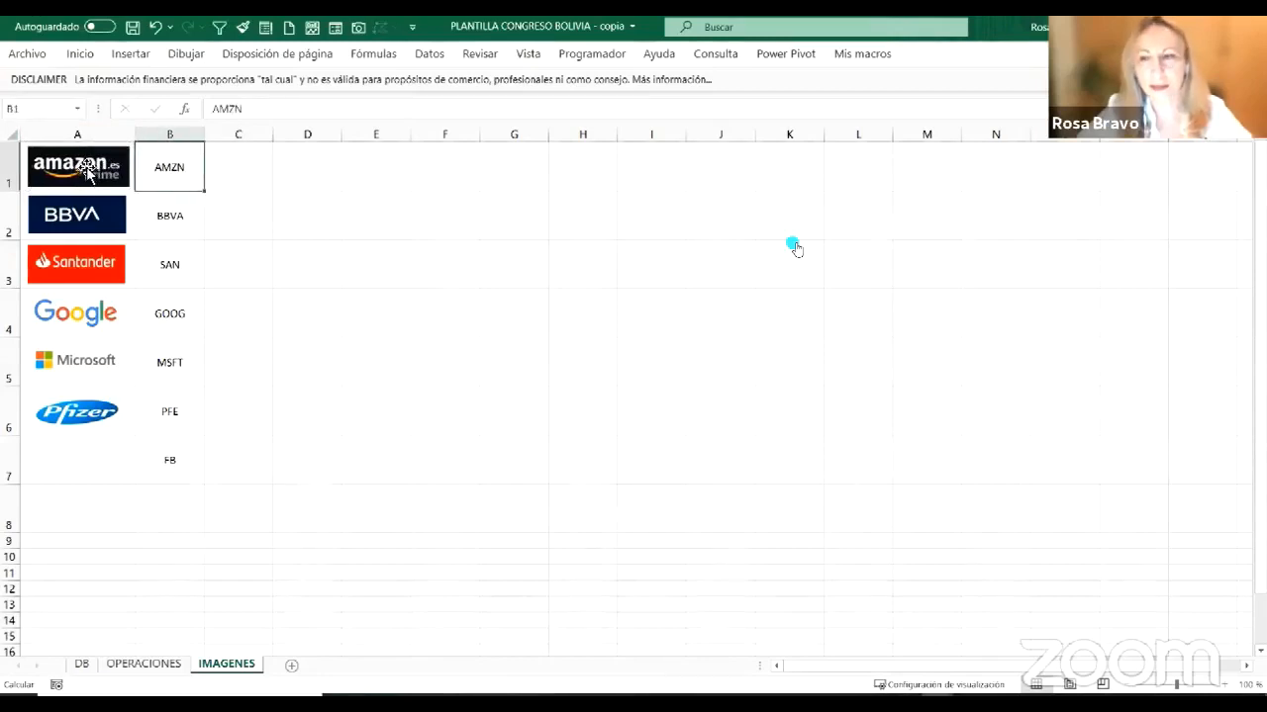
left_click(278, 183)
key("Home")
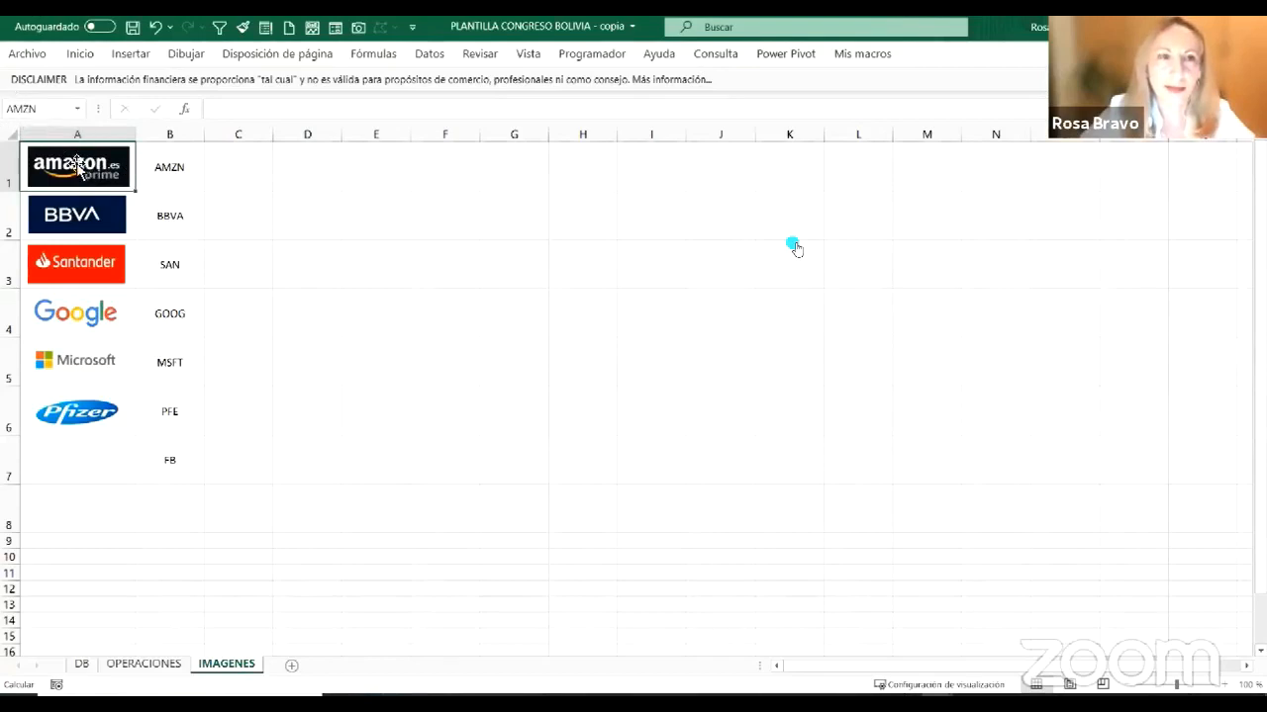
key("Down")
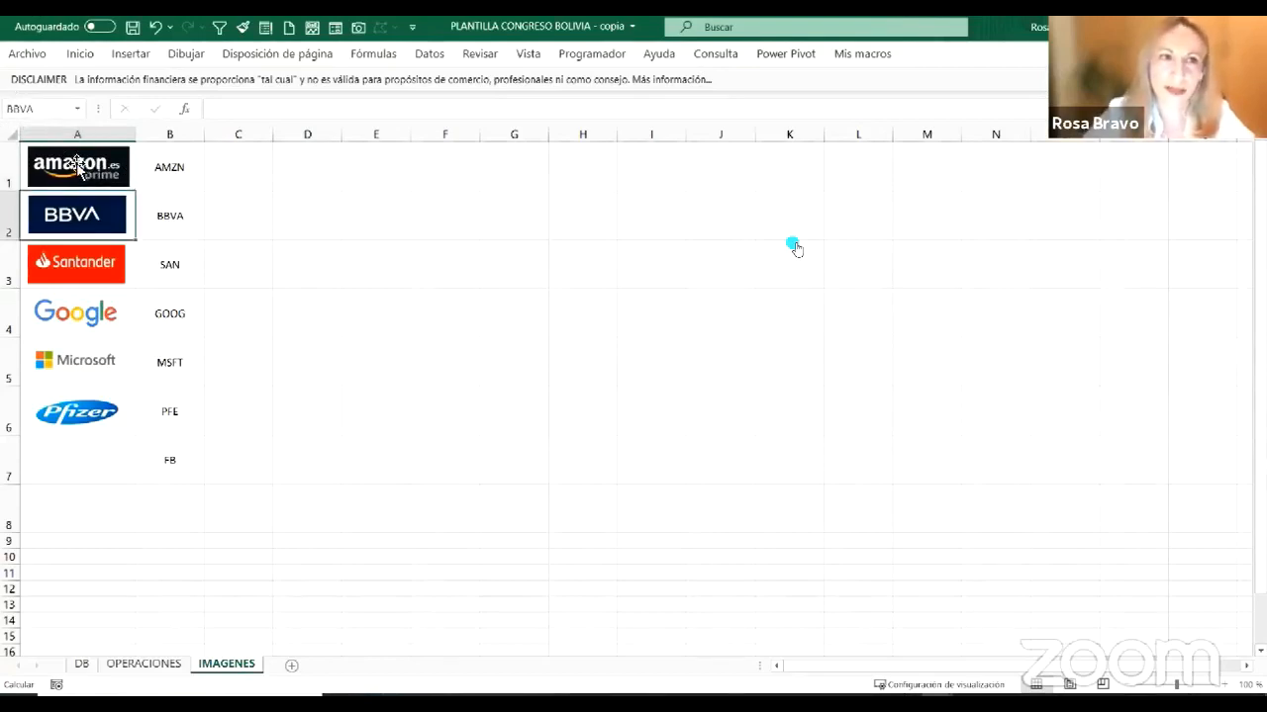
key("Down")
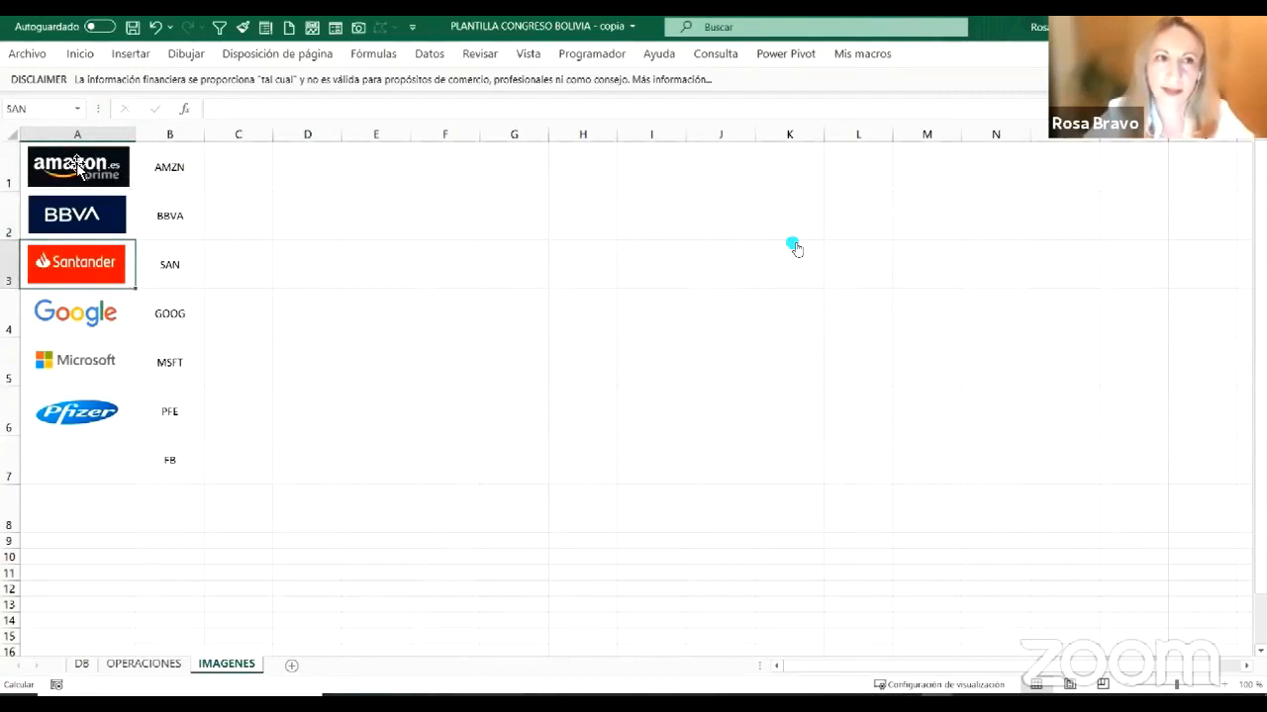
key("Down")
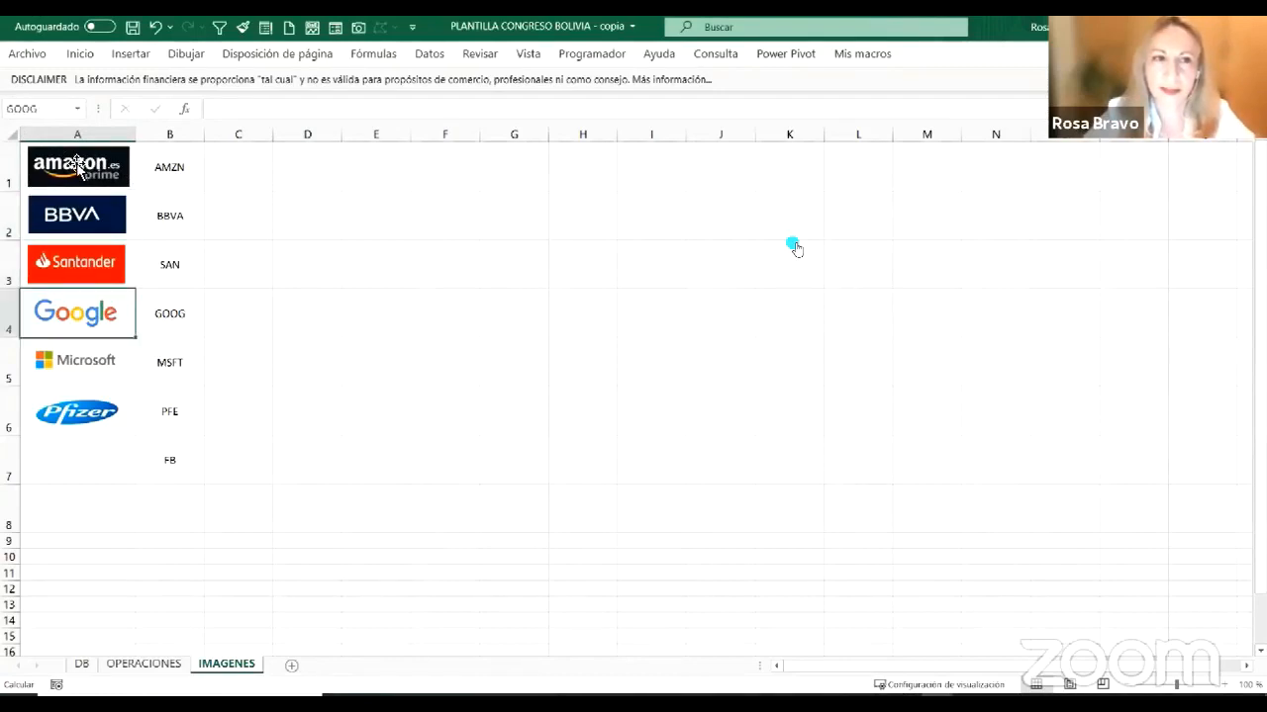
key("Down")
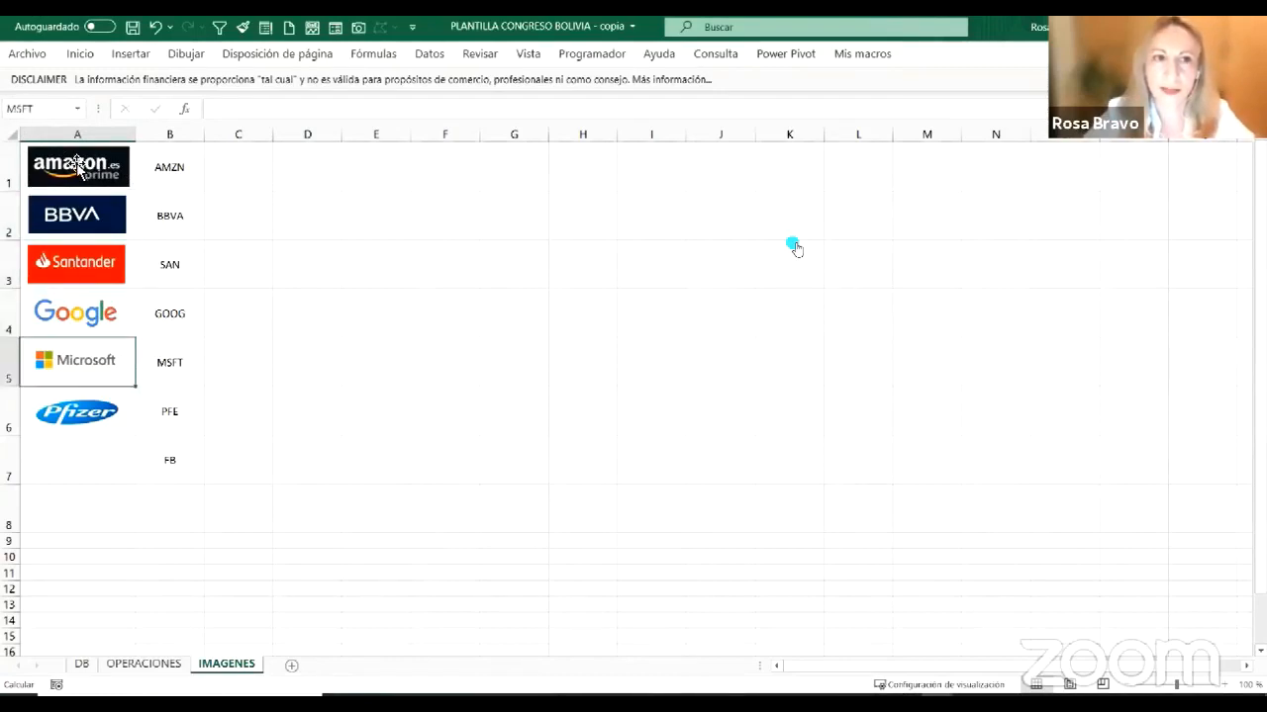
key("Down")
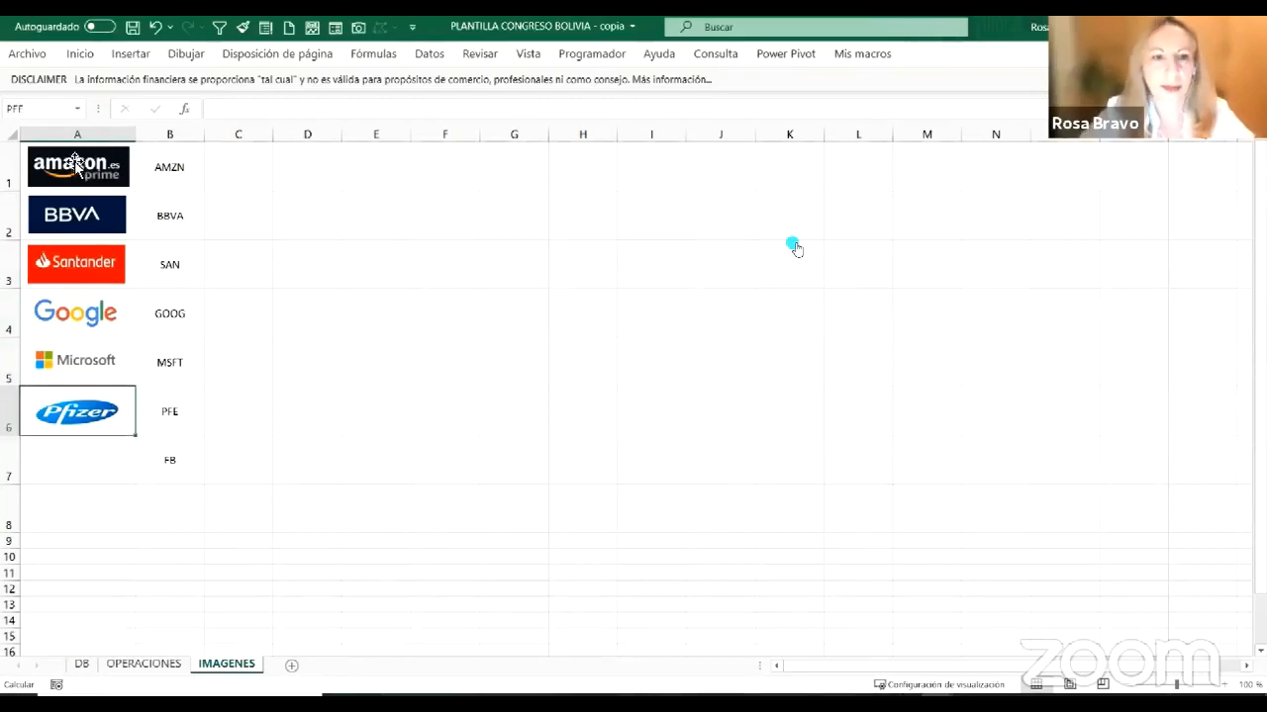
Step: From the OPERACIONES sheet, jump to the logo cell named PFE and after that to BBVA to check the names
left_click(144, 663)
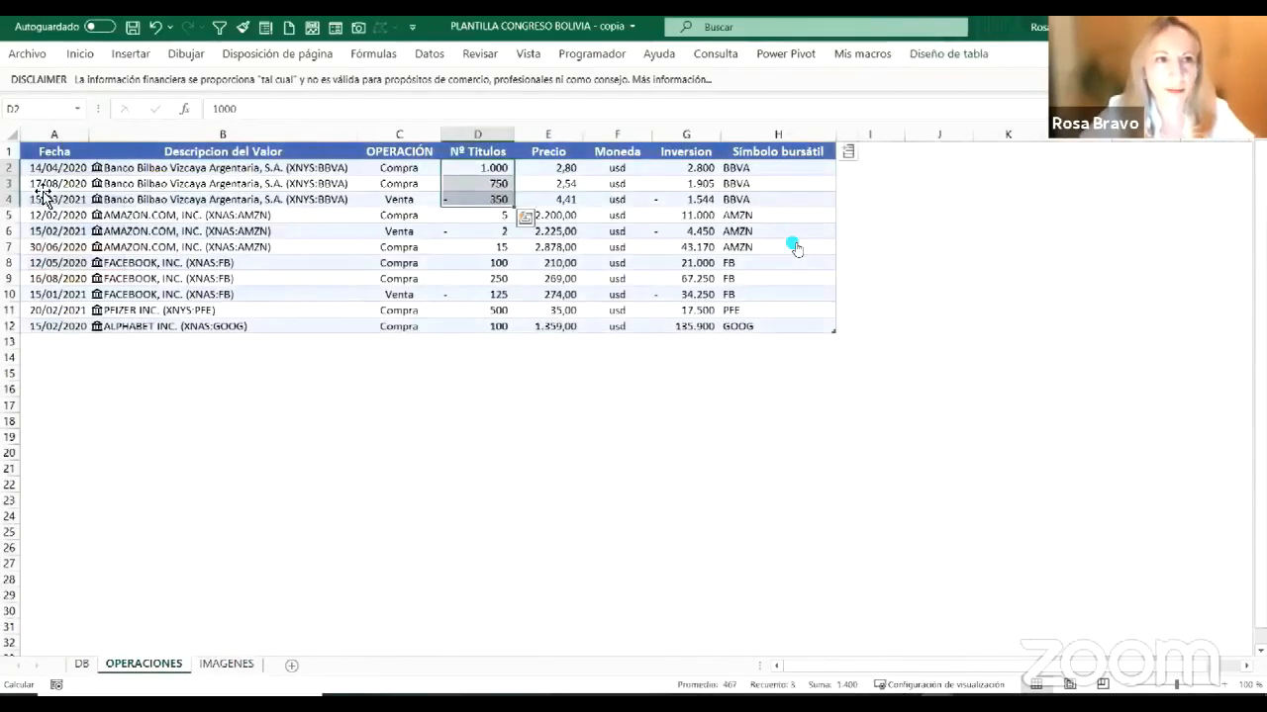
left_click(77, 109)
left_click(39, 200)
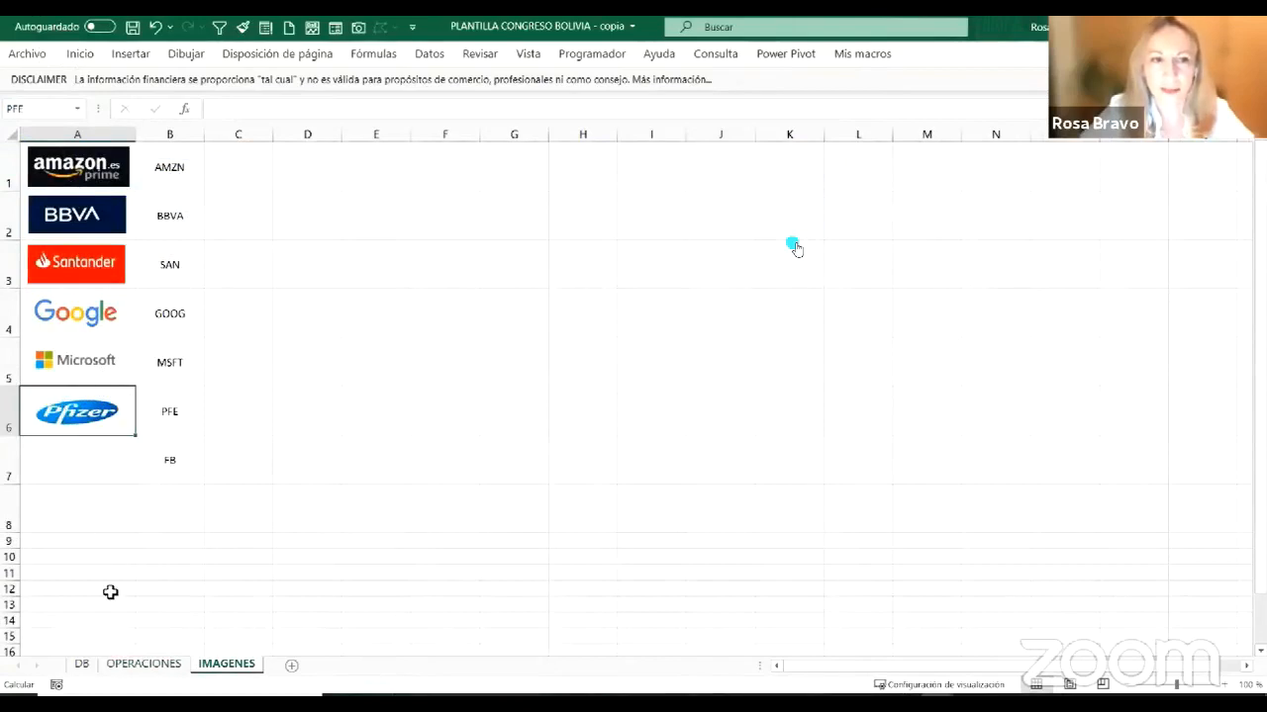
left_click(77, 109)
key("Escape")
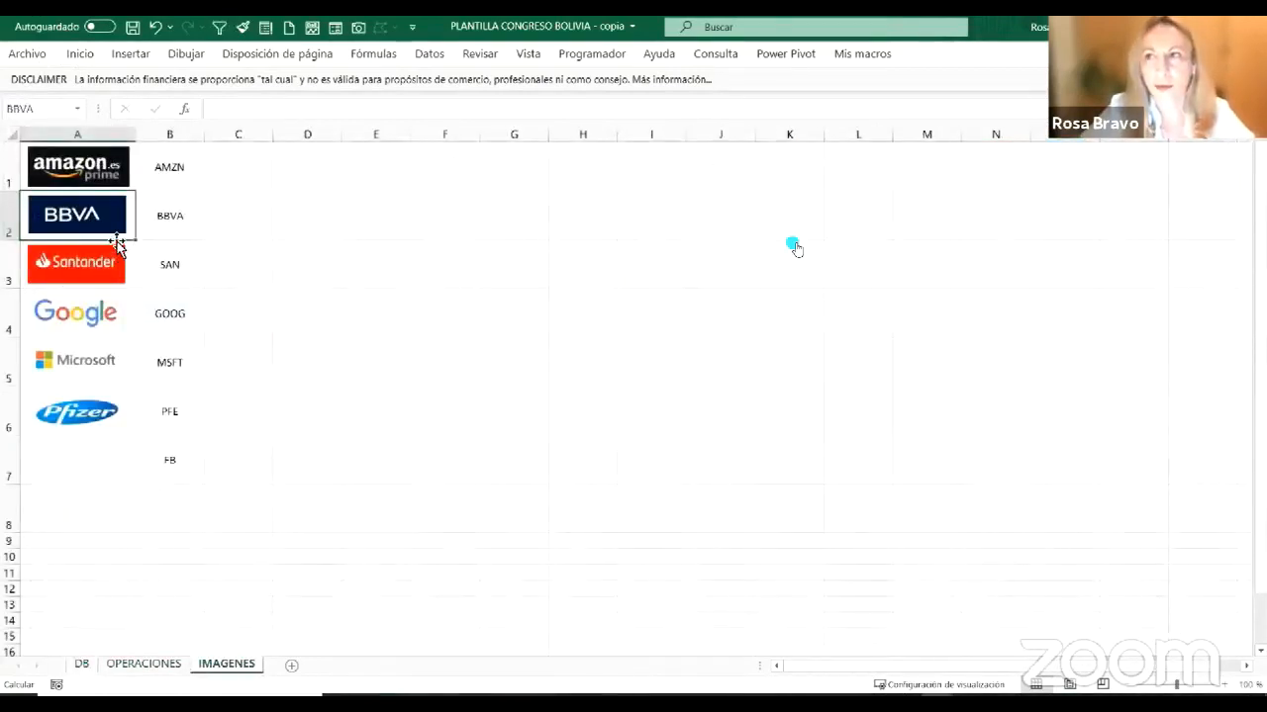
Step: Insert the Captura FACEBOOK picture from this device and place it inside cell A7 beside the FB ticker
left_click(96, 457)
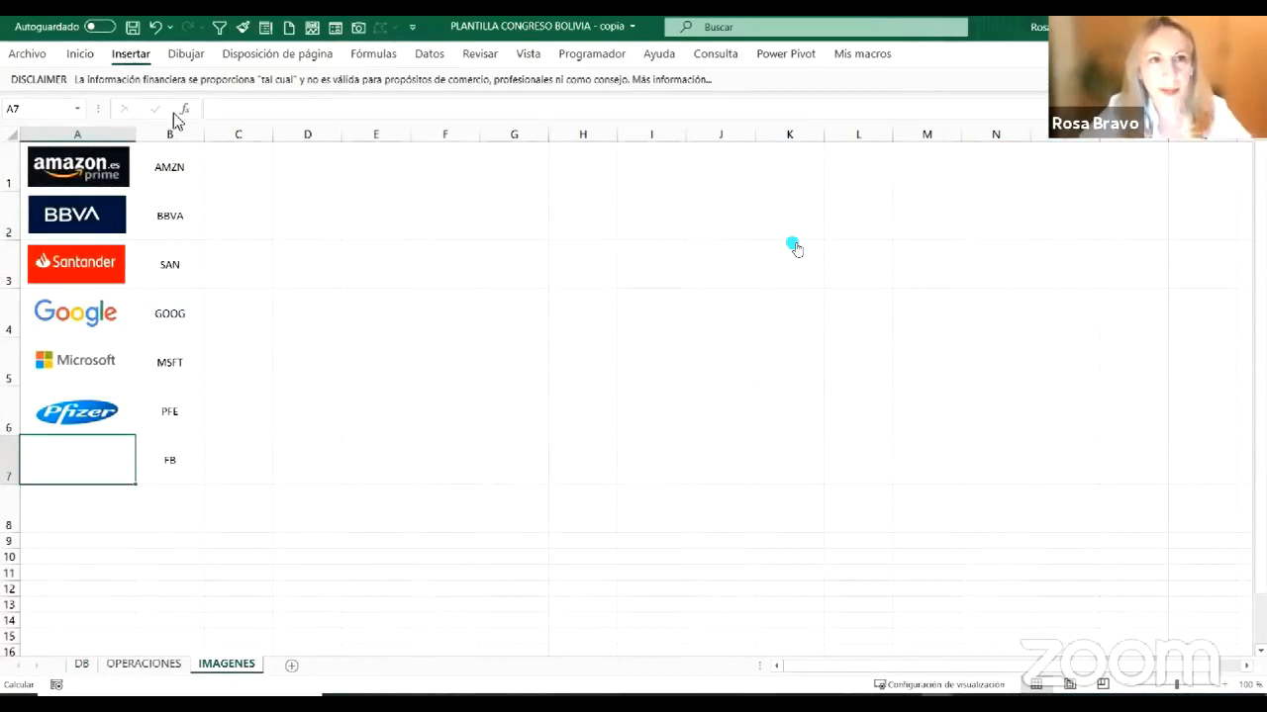
left_click(214, 127)
left_click(201, 164)
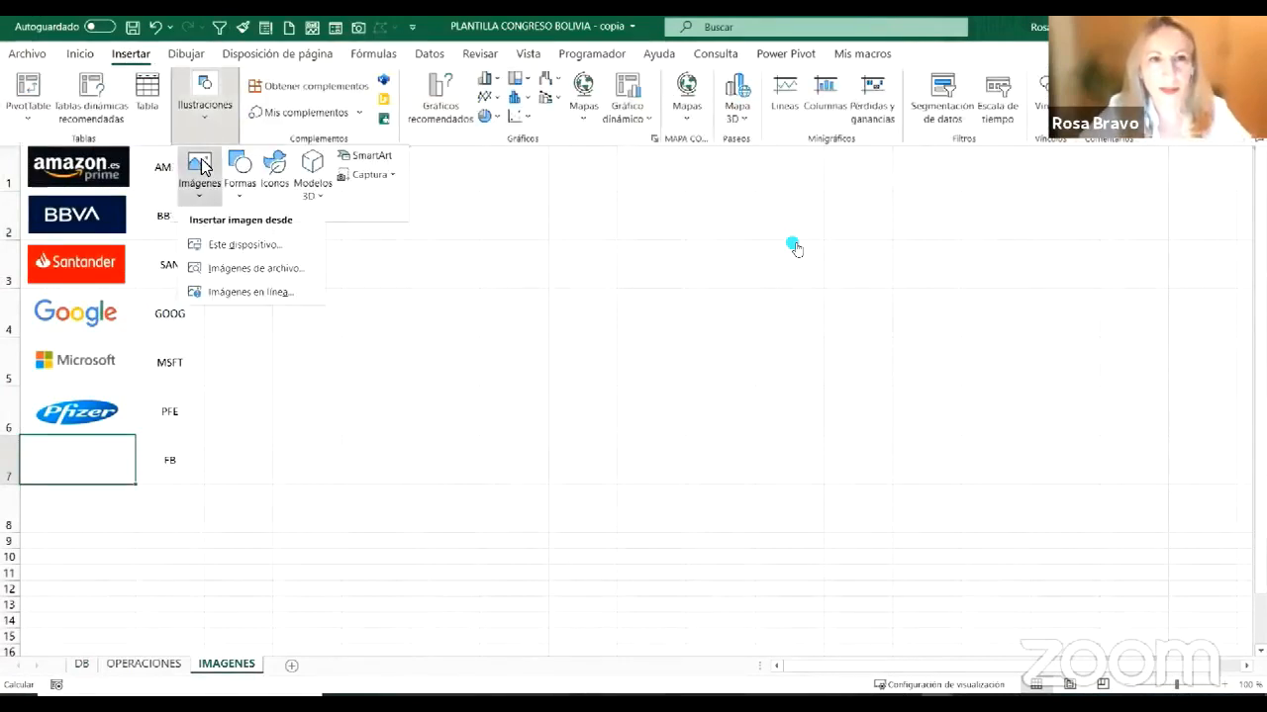
left_click(243, 248)
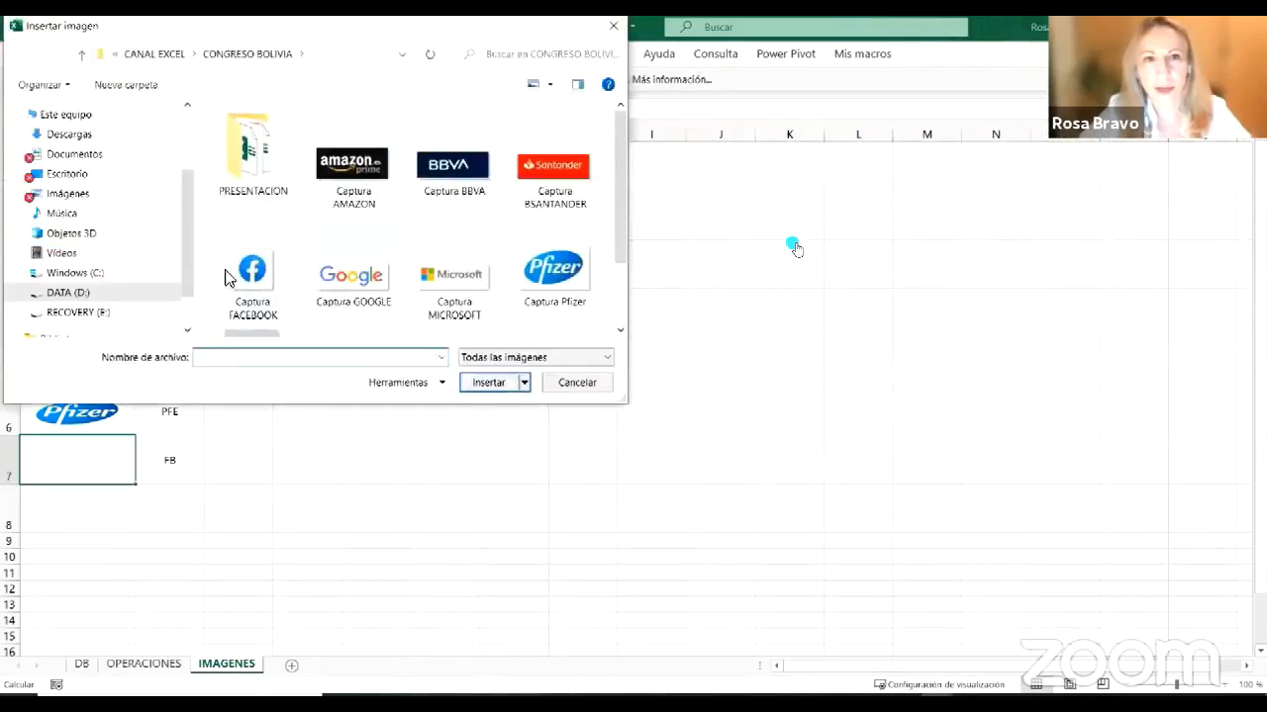
left_click(247, 281)
left_click(477, 384)
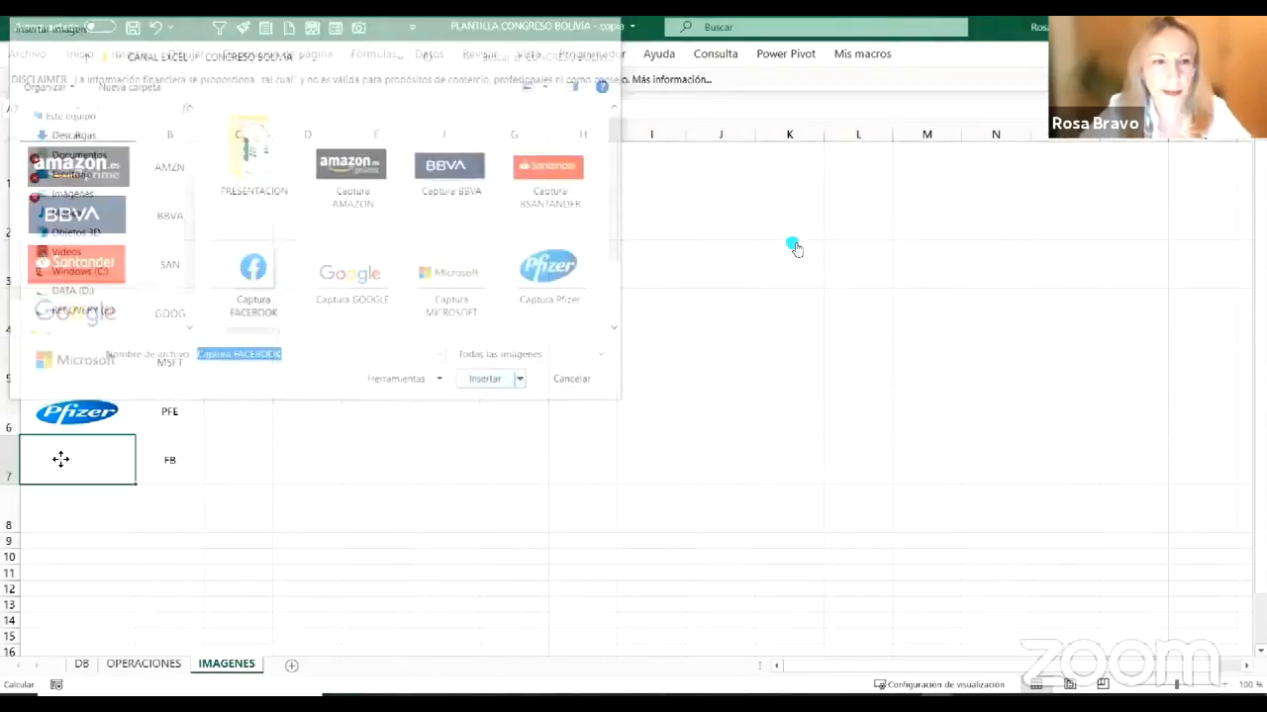
left_click_drag(81, 458, 81, 463)
Step: Name cell A7, which holds the Facebook logo, FB
left_click(116, 459)
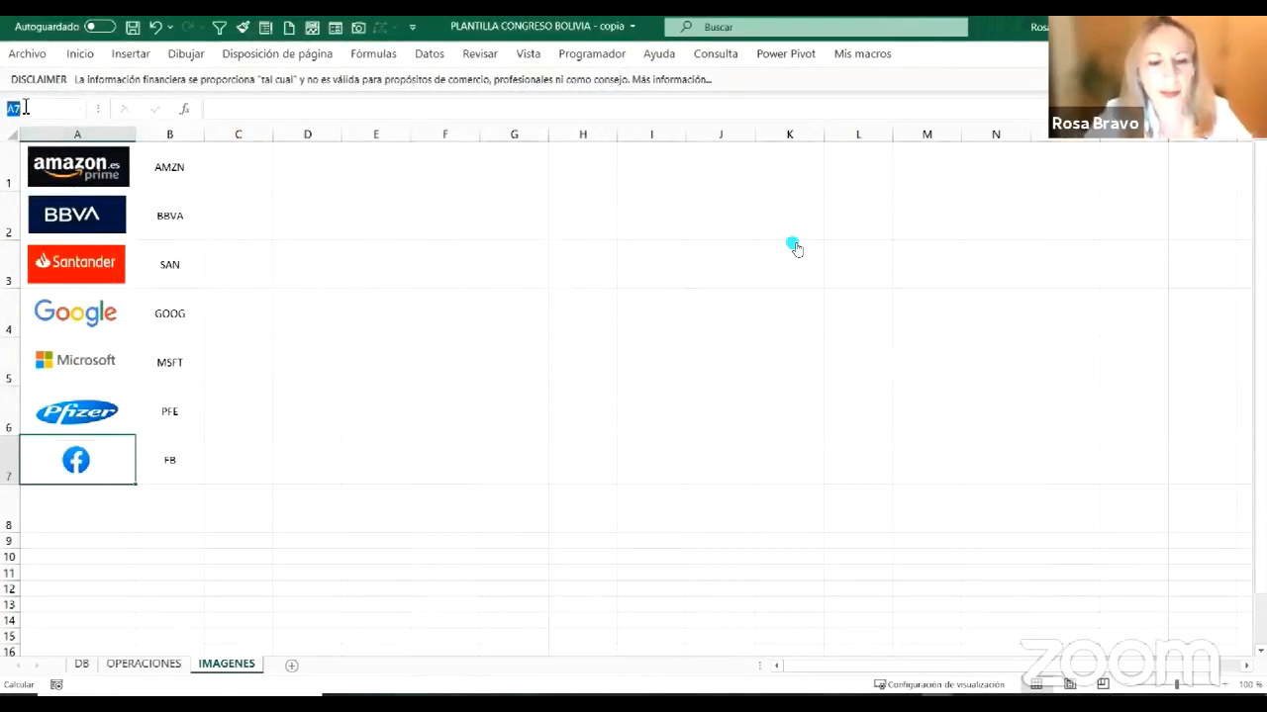
type("FB")
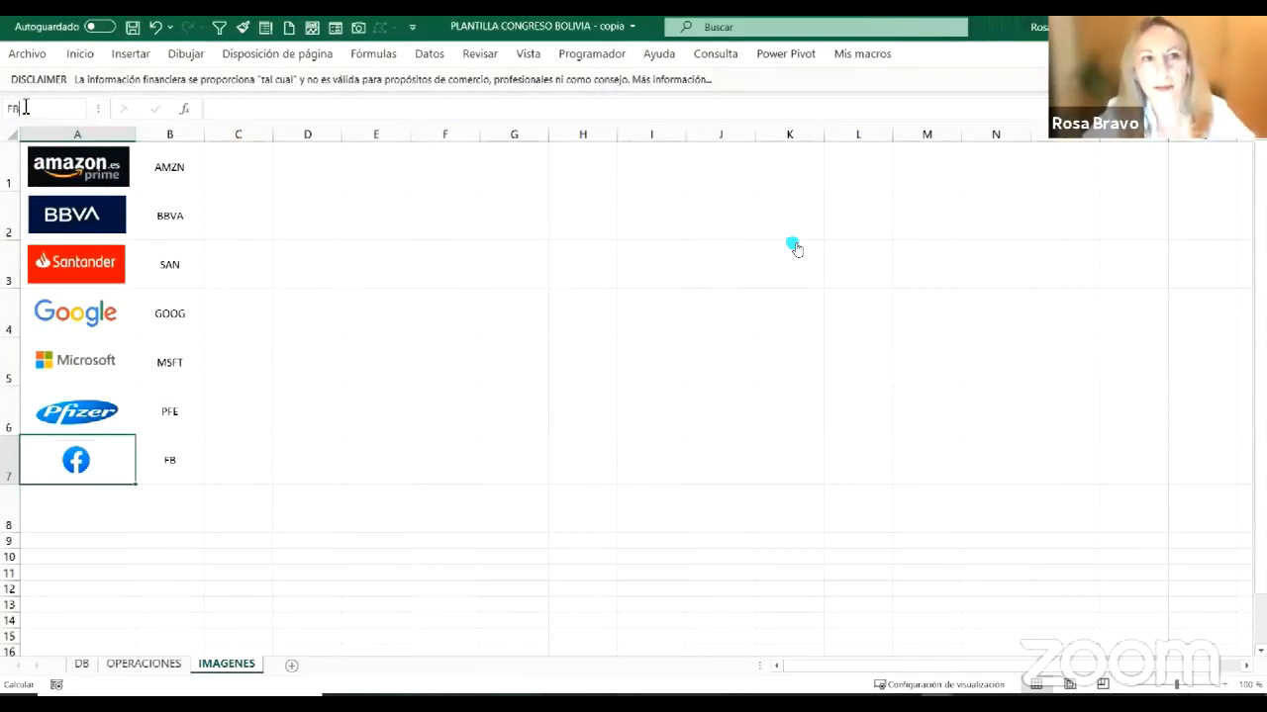
key("Escape")
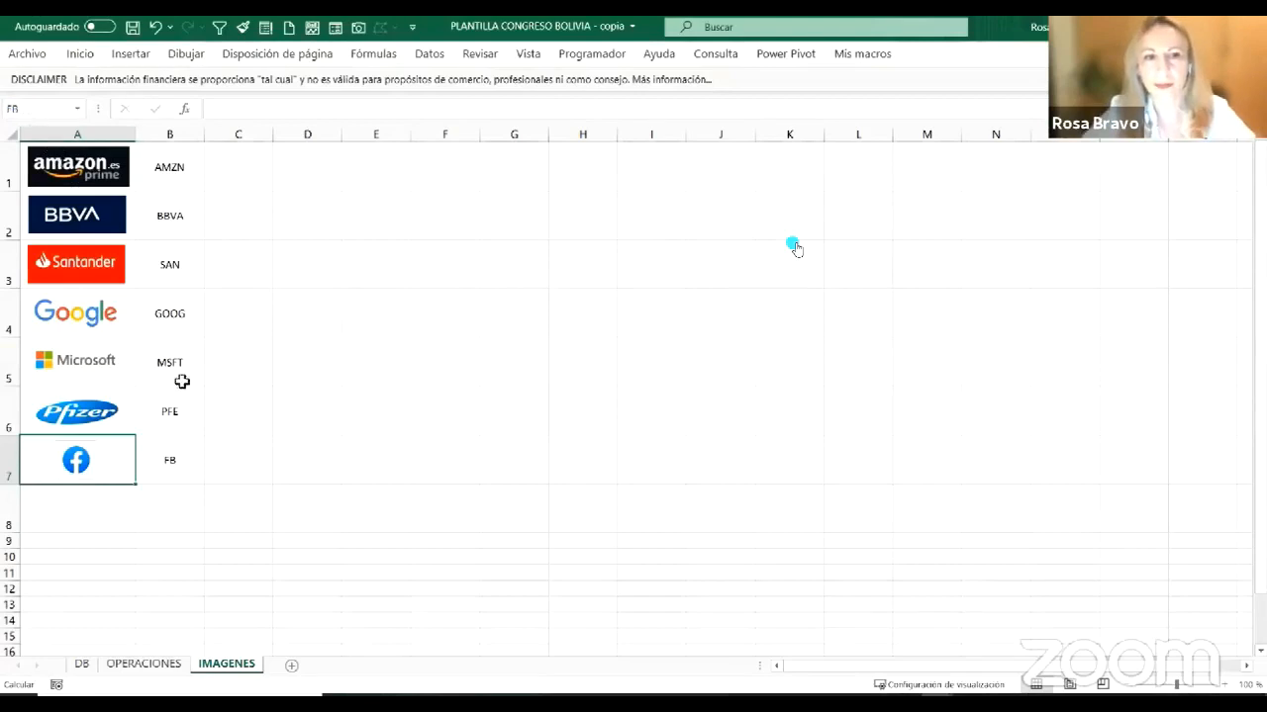
Step: Check the FB name by jumping to its logo cell from the OPERACIONES sheet
left_click(158, 666)
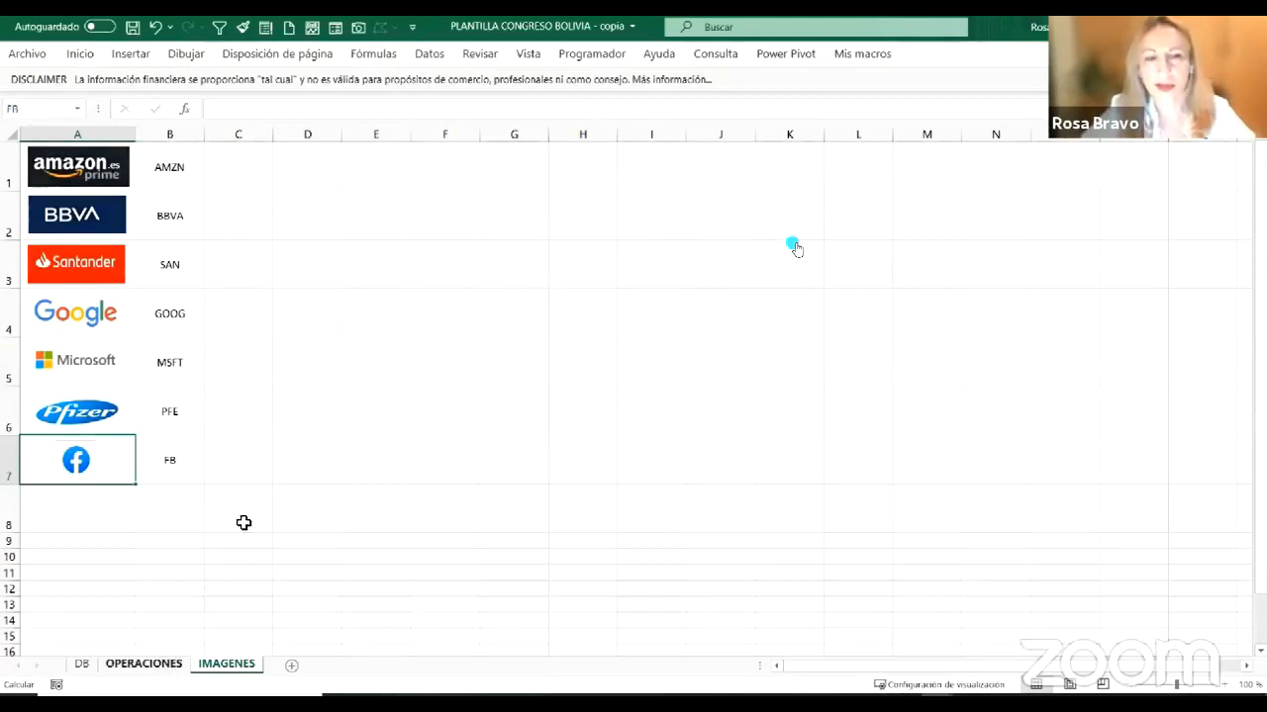
left_click(78, 110)
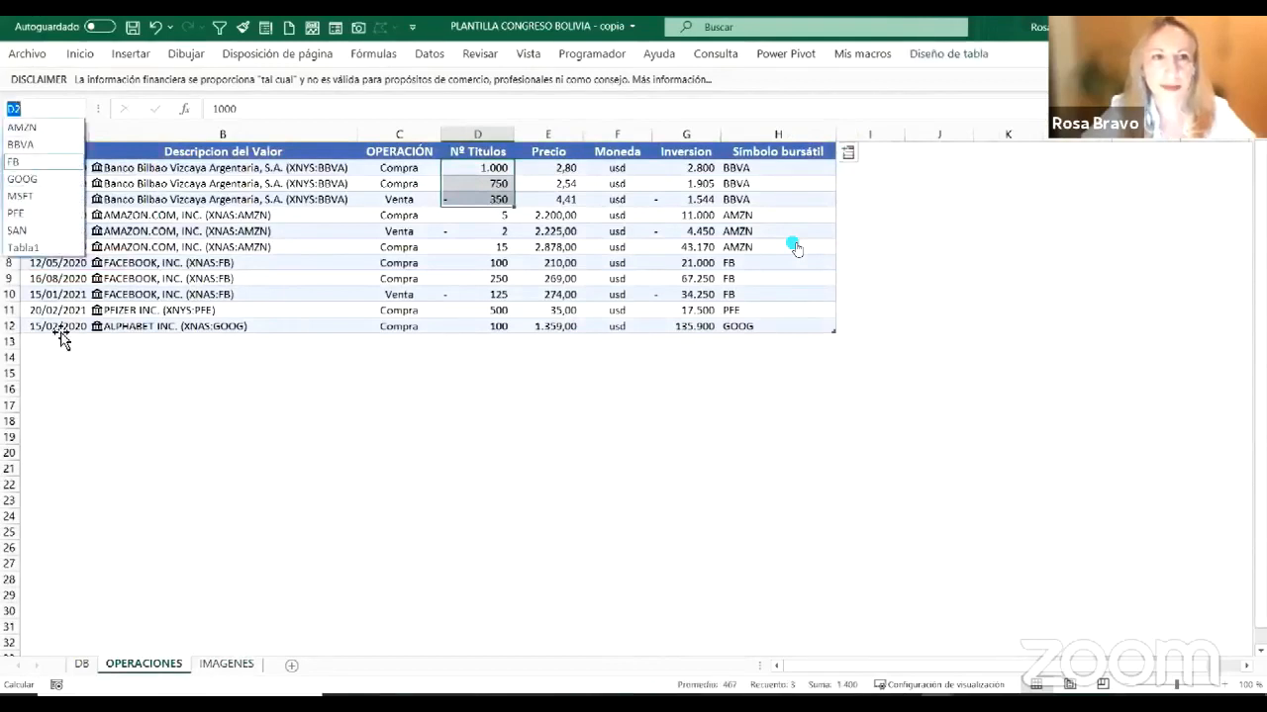
left_click(13, 162)
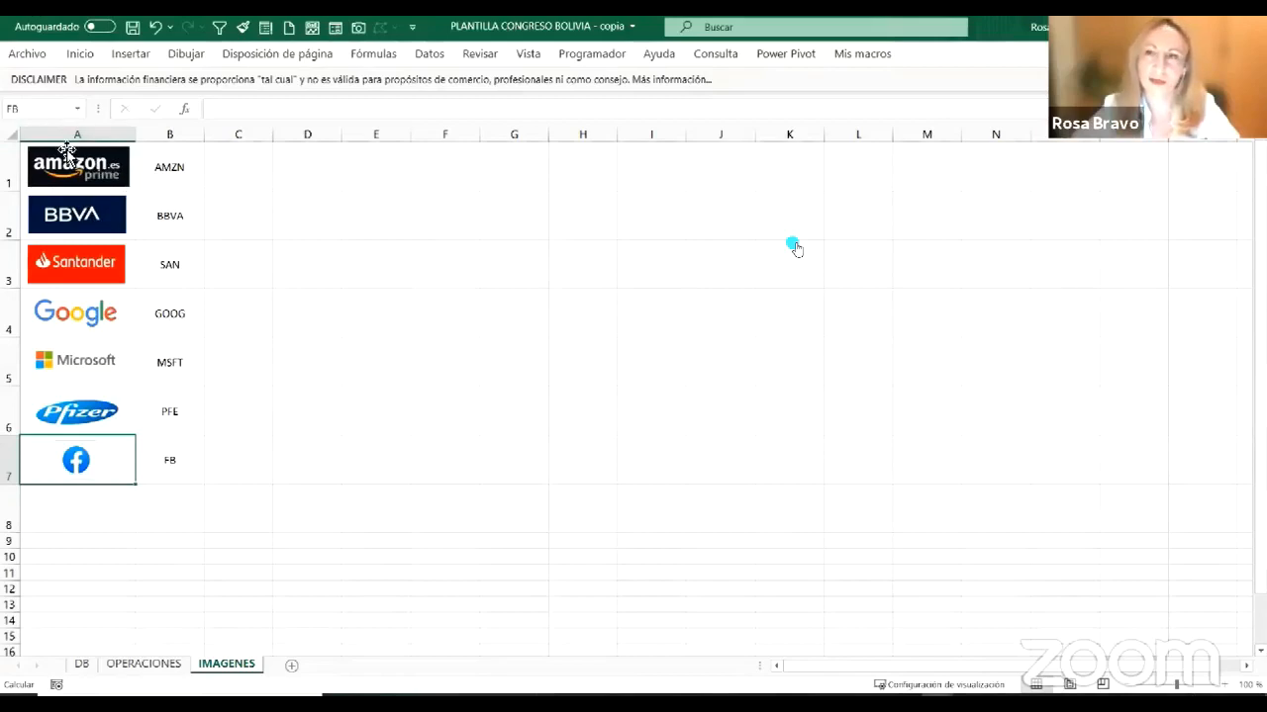
Step: Copy the Amazon logo to the DB sheet and center it in the box below the selected ticker
left_click(90, 173)
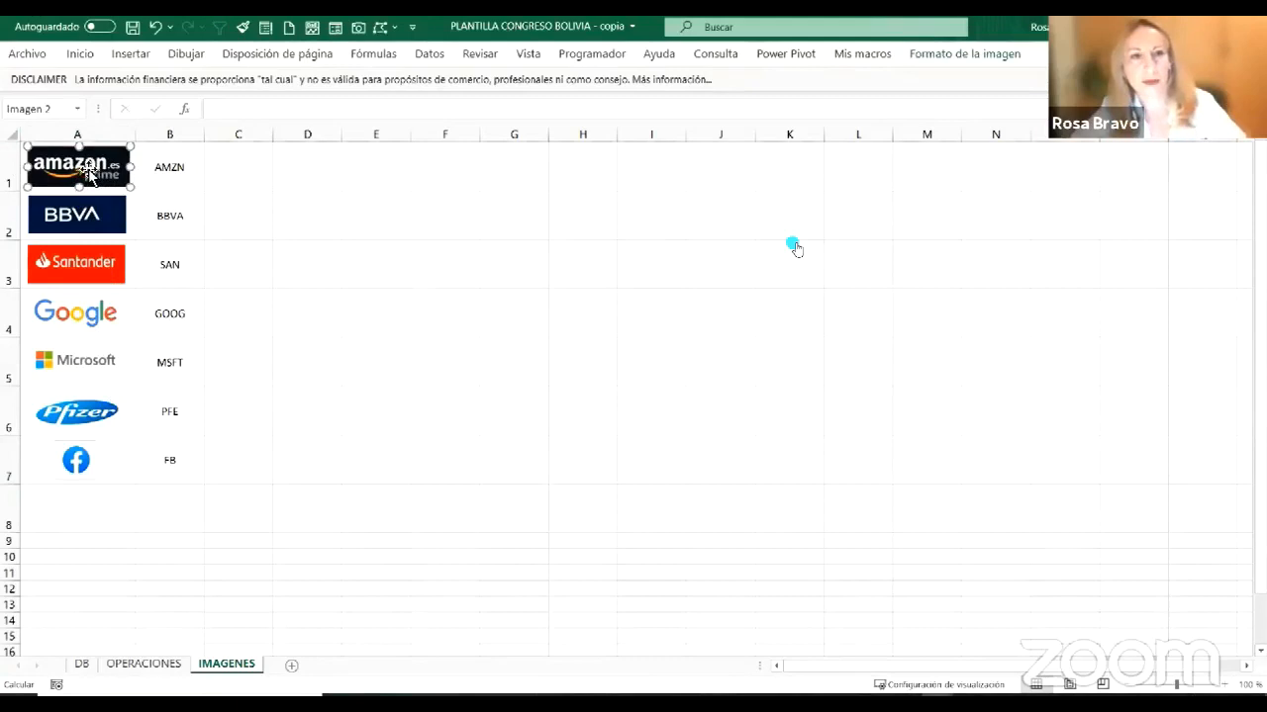
left_click(89, 665)
left_click(1004, 392)
key("ctrl+v")
left_click_drag(1047, 400, 1106, 397)
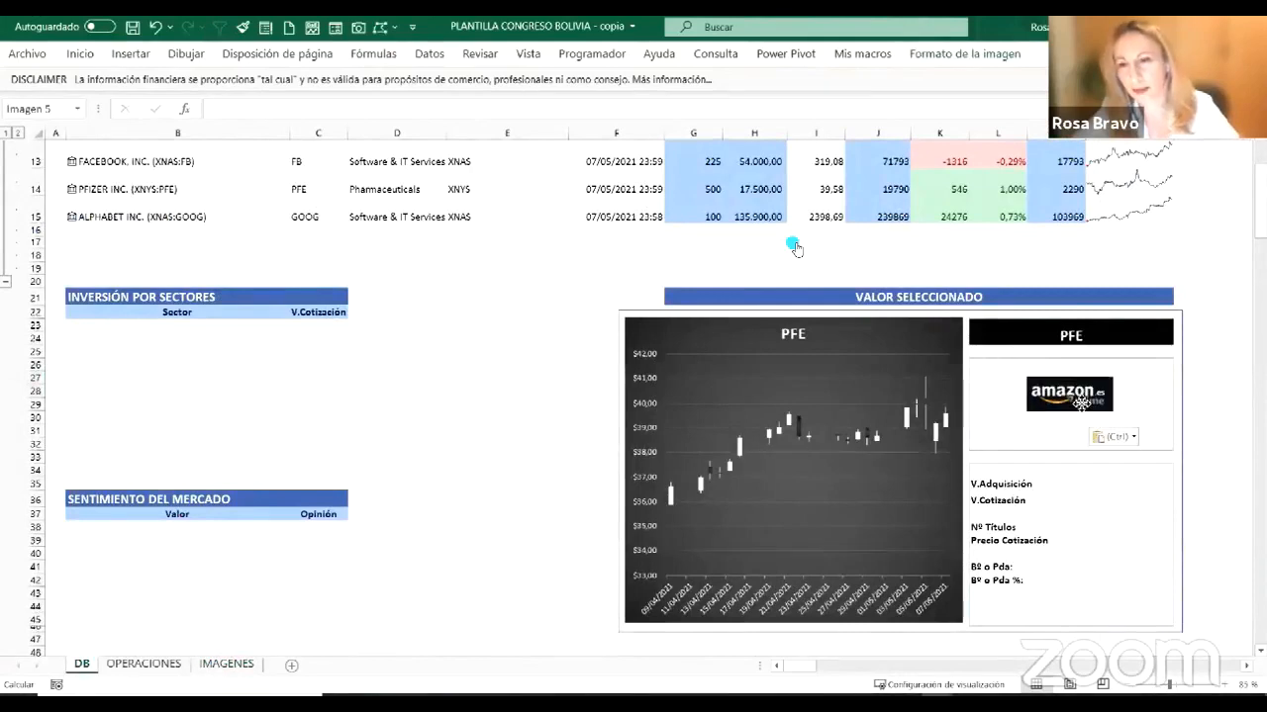
left_click(1205, 418)
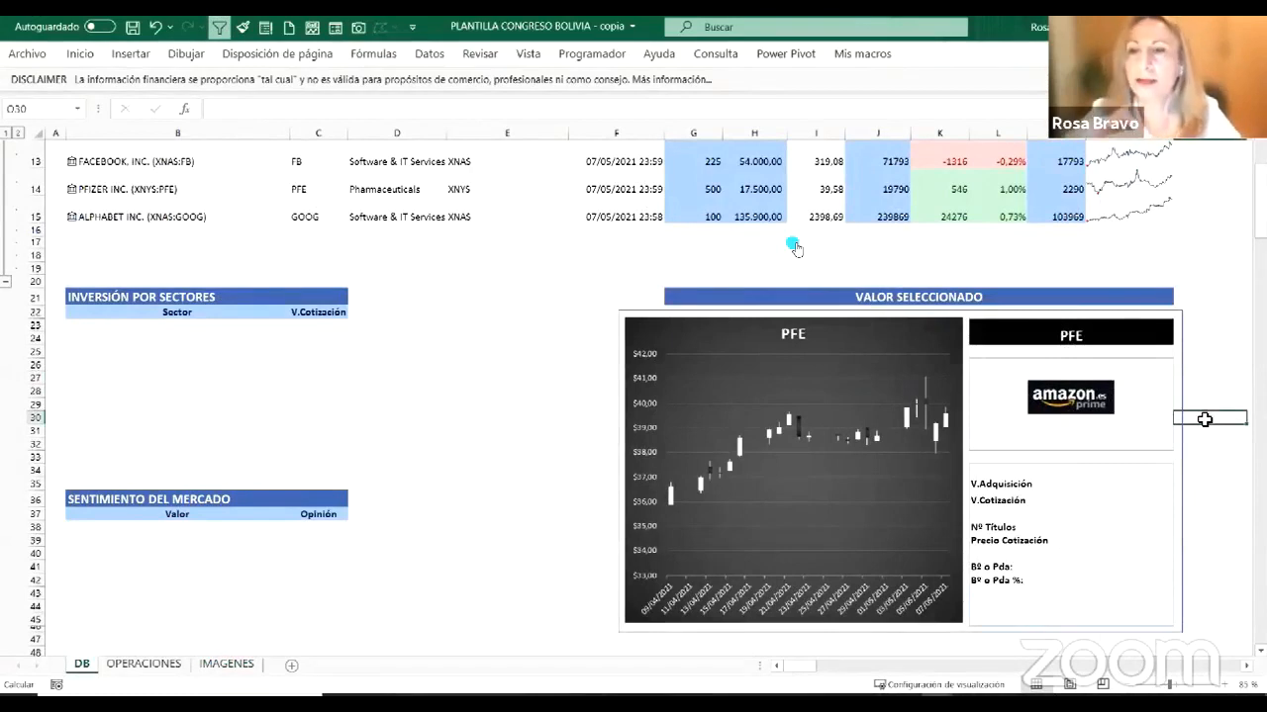
Step: Compare the ticker options in L23 with the named logo cells by jumping to FB and BBVA
left_click(1128, 337)
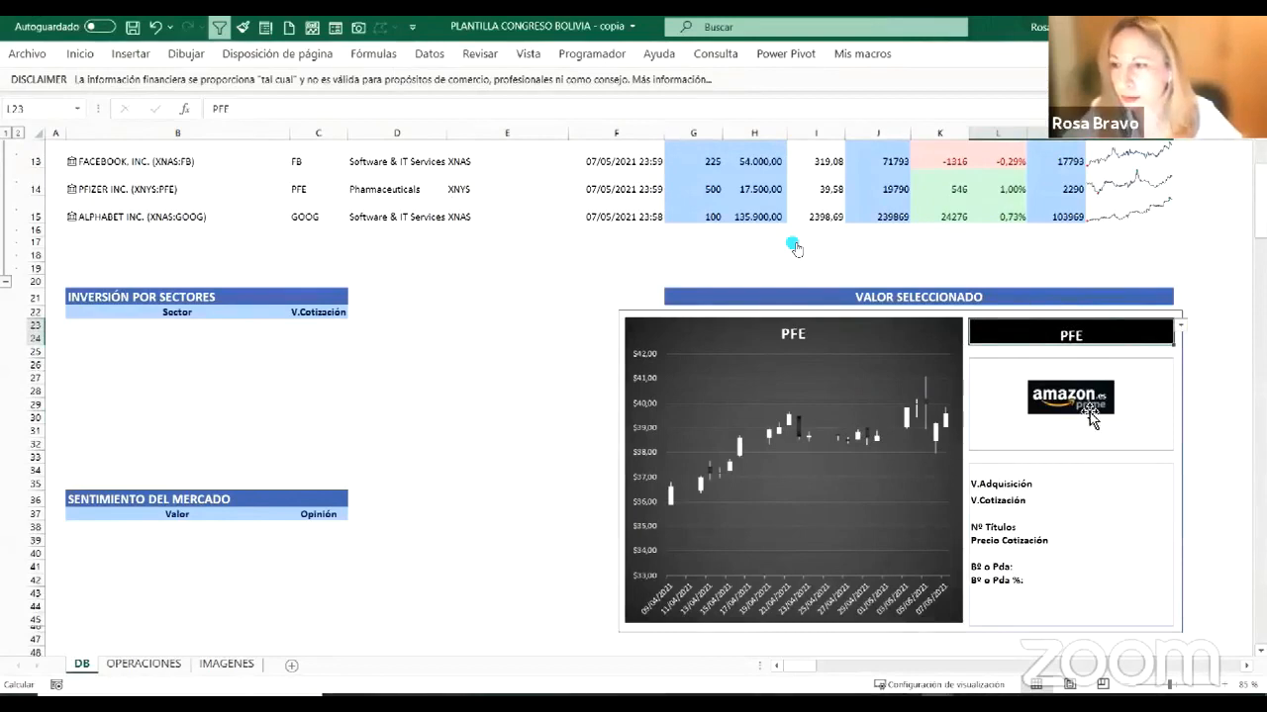
left_click(1178, 334)
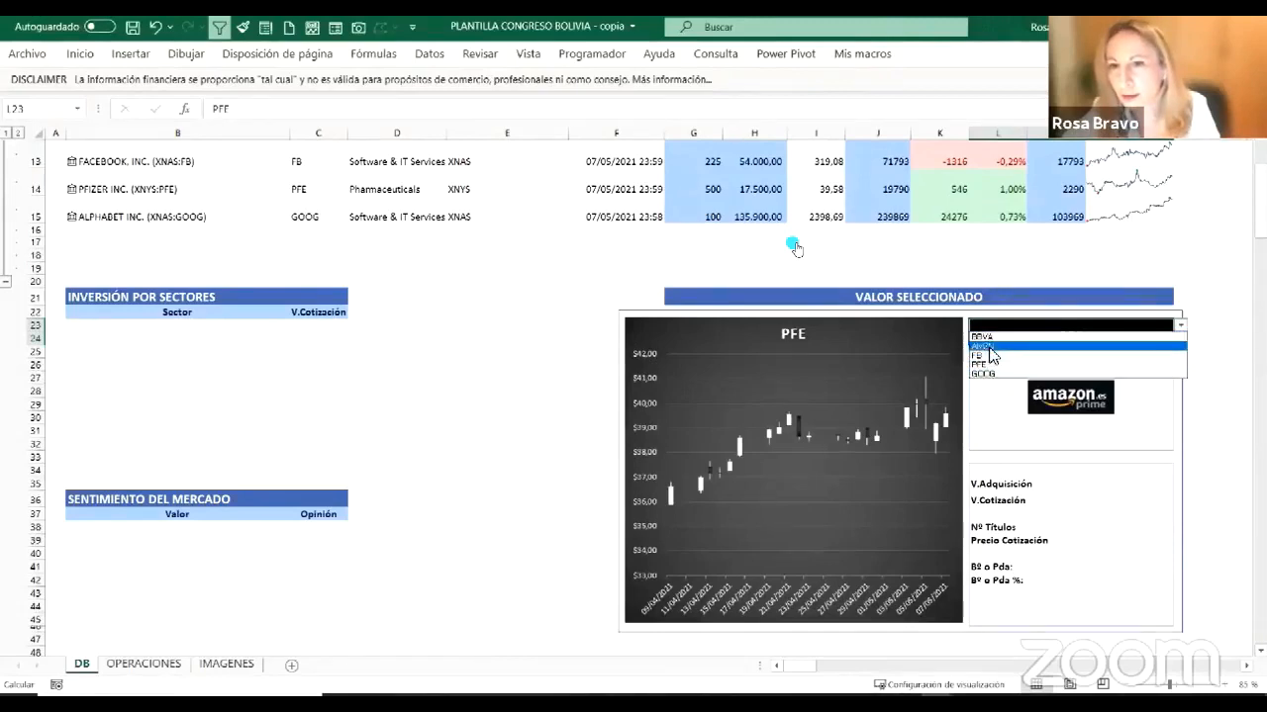
key("Escape")
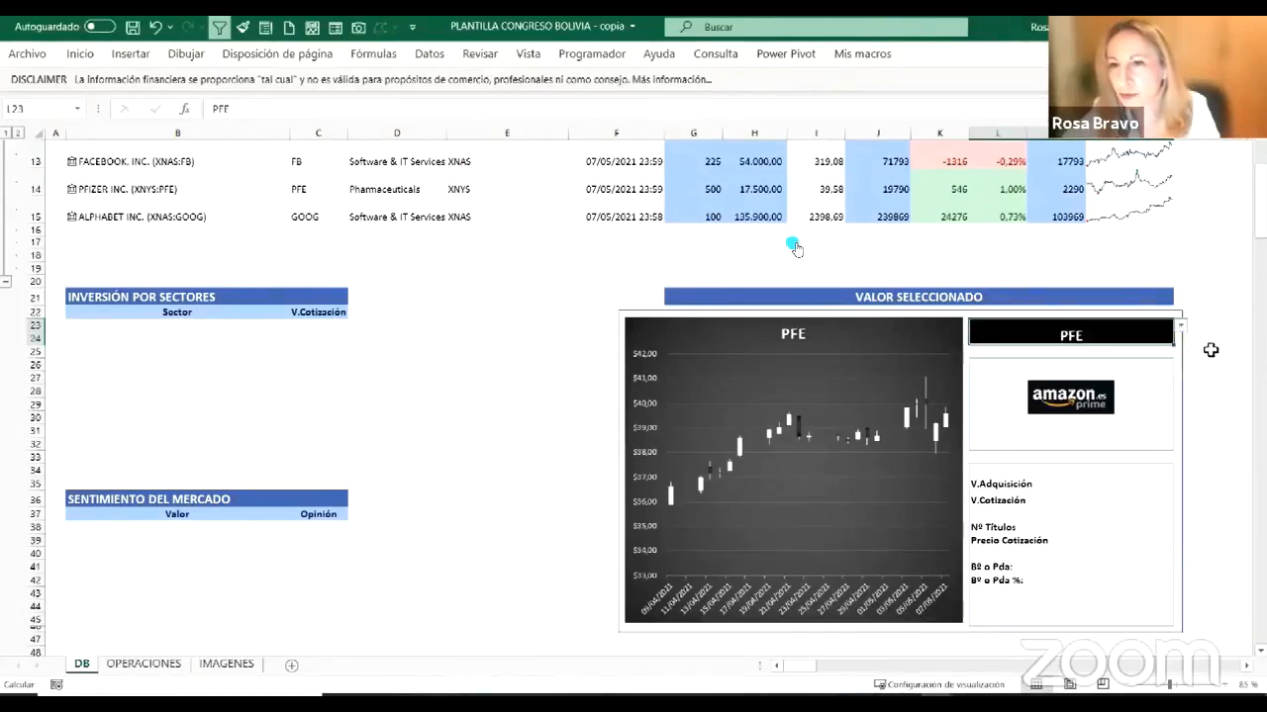
left_click(78, 116)
left_click(35, 162)
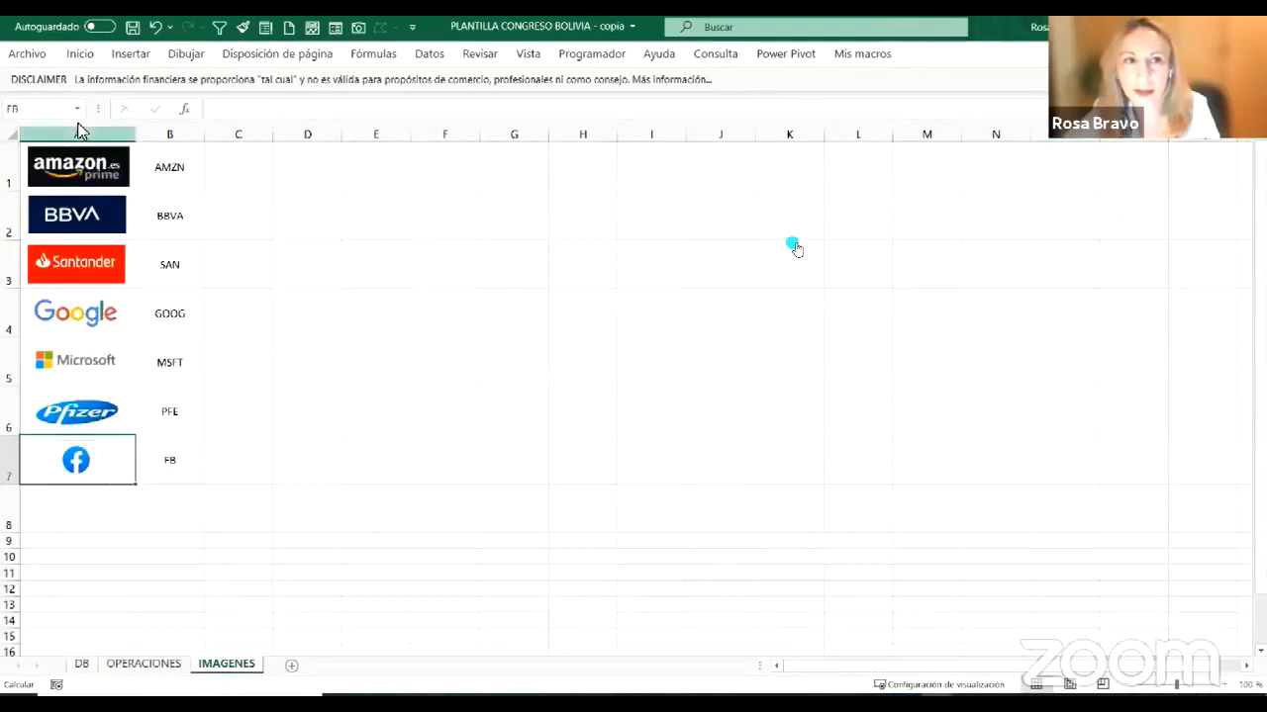
left_click(77, 109)
left_click(22, 144)
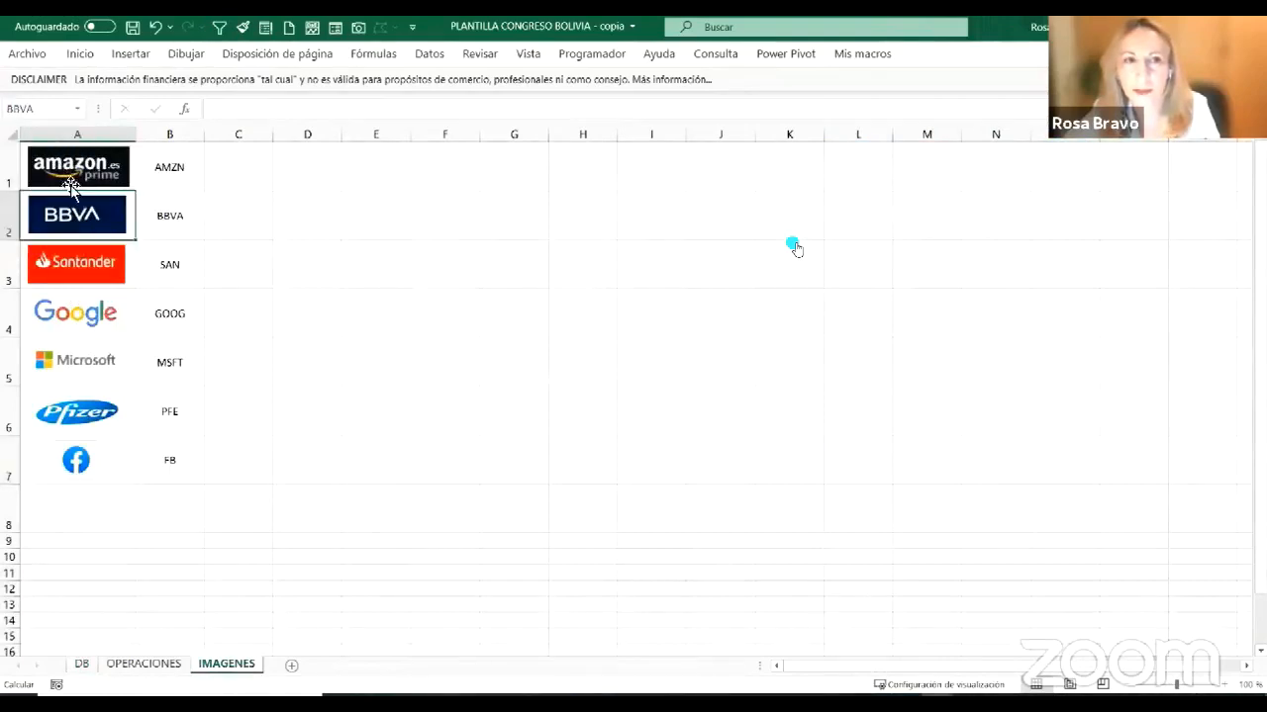
Step: On the DB sheet, define the workbook-level name BUSCADOR_IMAGENES referring to =INDIRECTO(DB!$L$23)
left_click(80, 667)
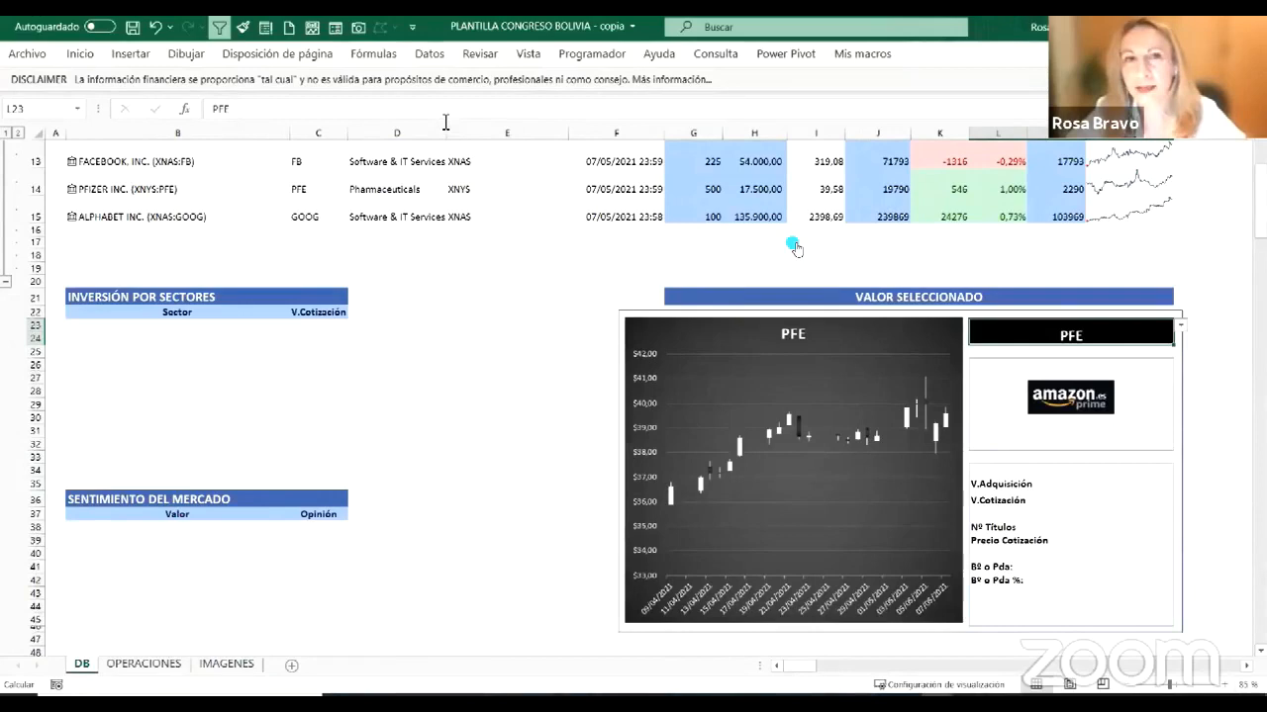
left_click(374, 55)
left_click(539, 83)
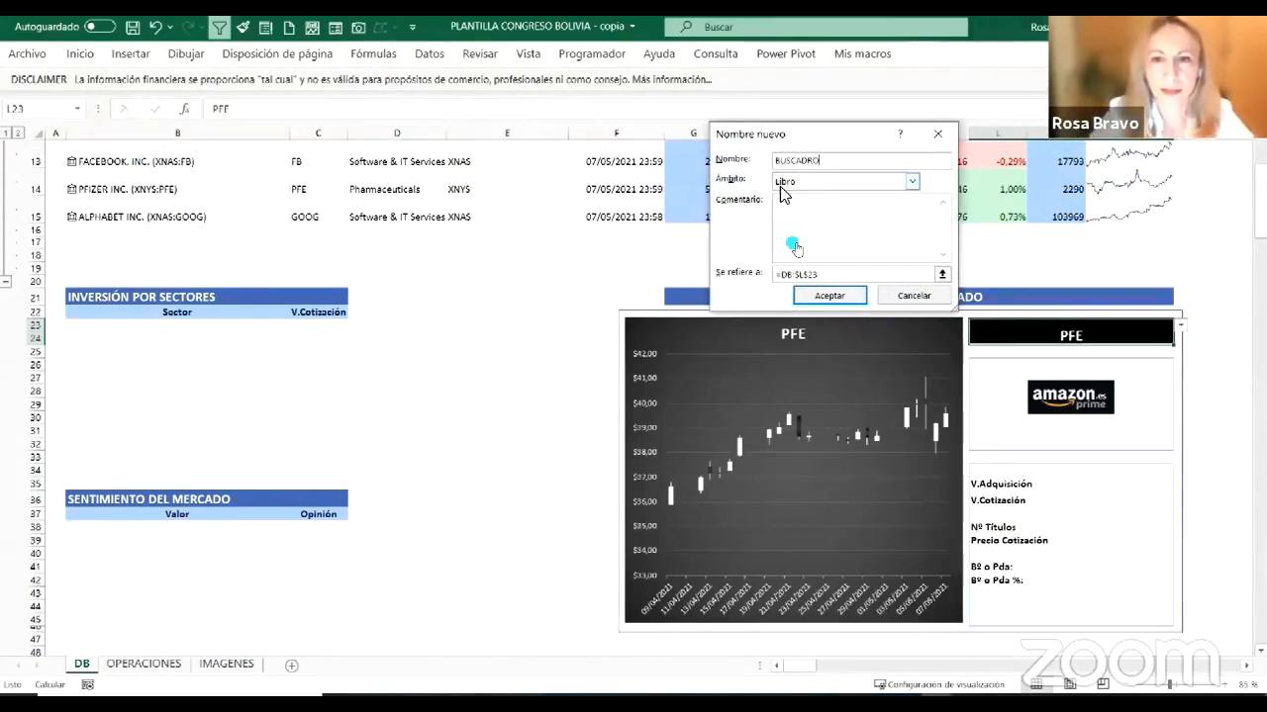
key("BackSpace")
key("BackSpace")
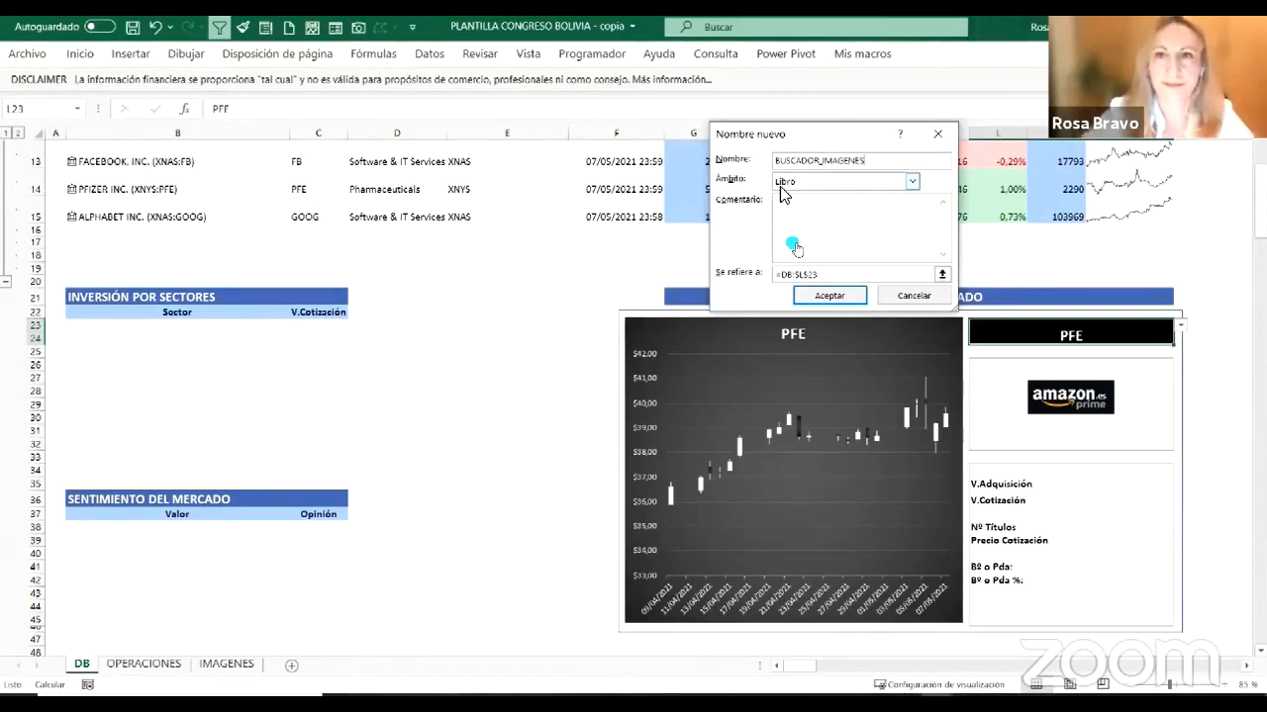
left_click(827, 275)
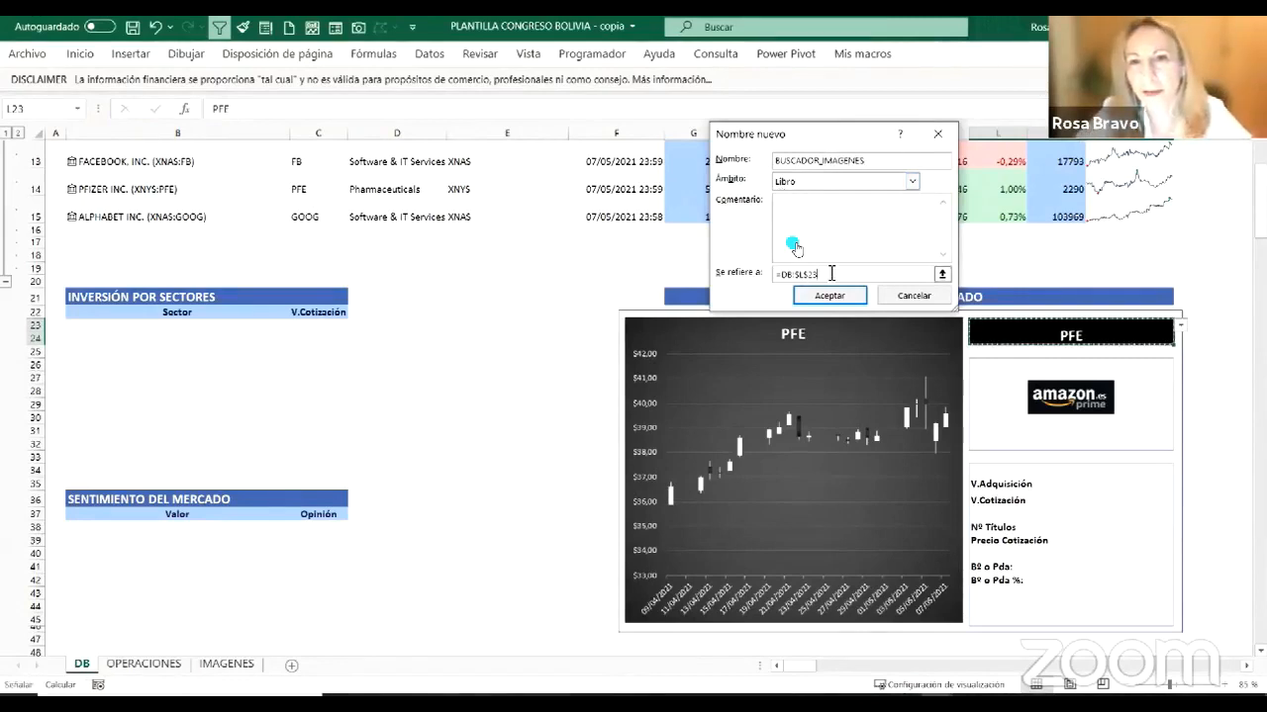
key("BackSpace")
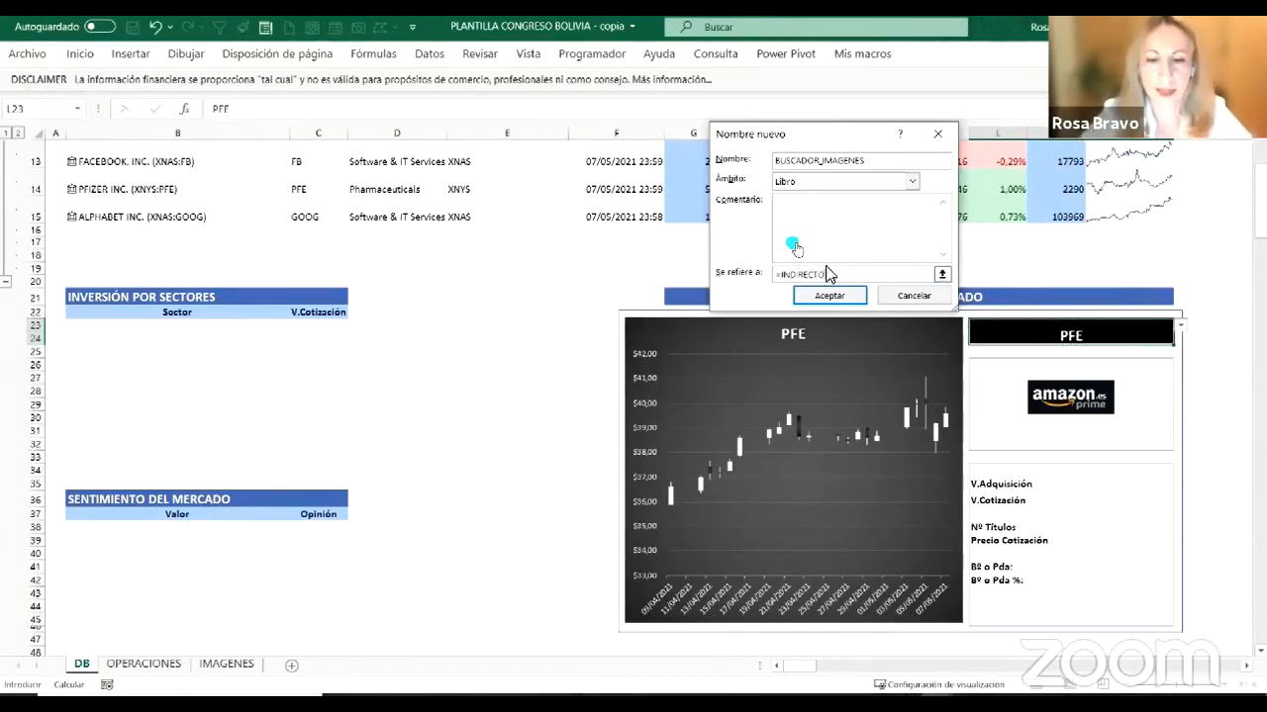
type("(")
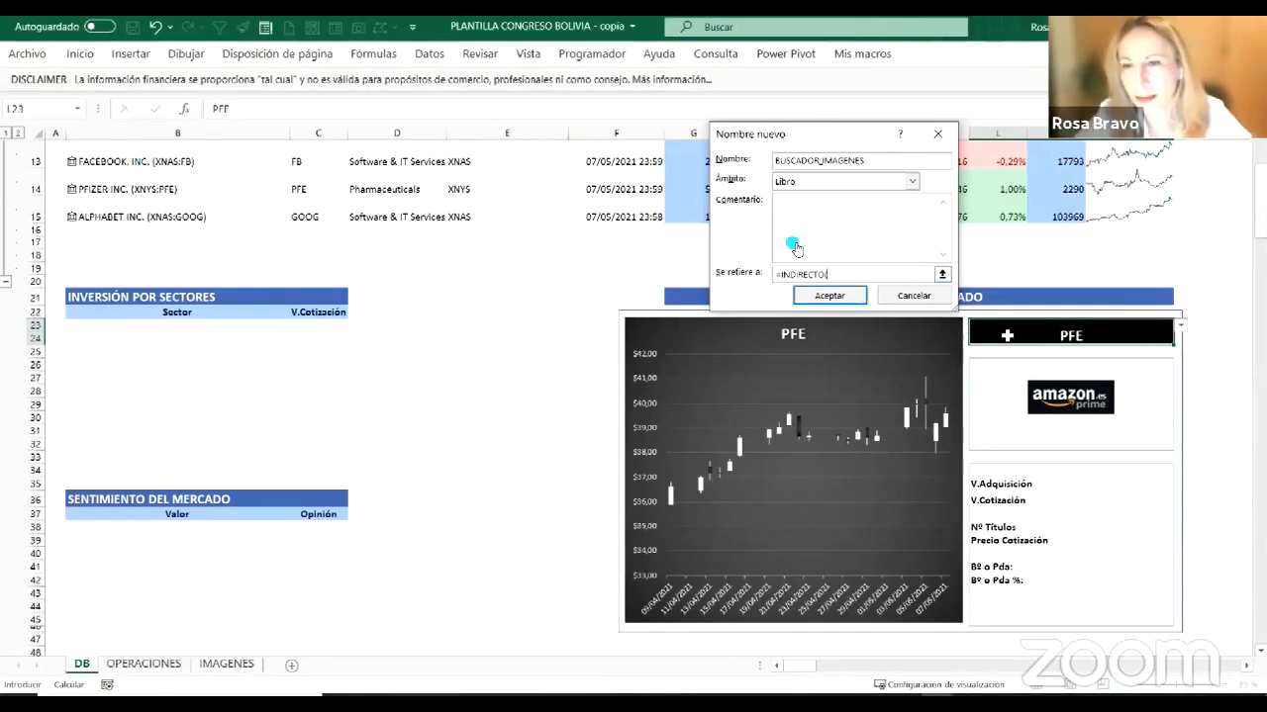
left_click(1007, 336)
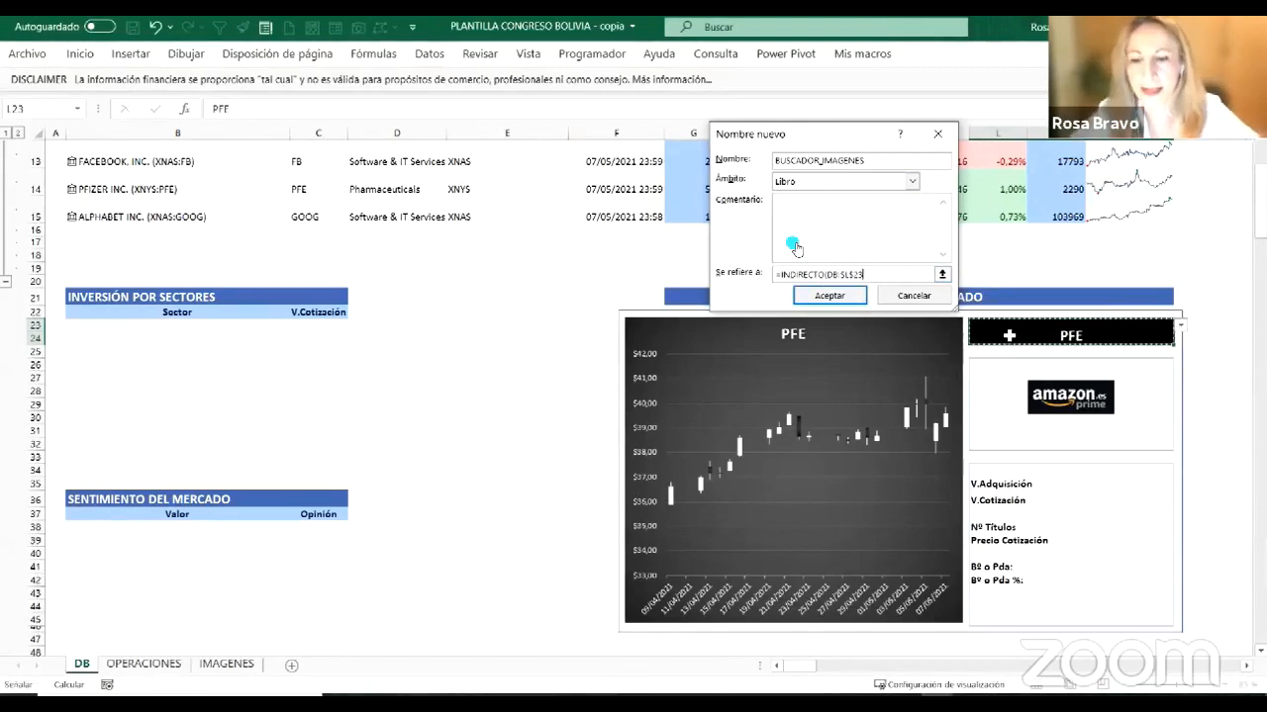
type(")")
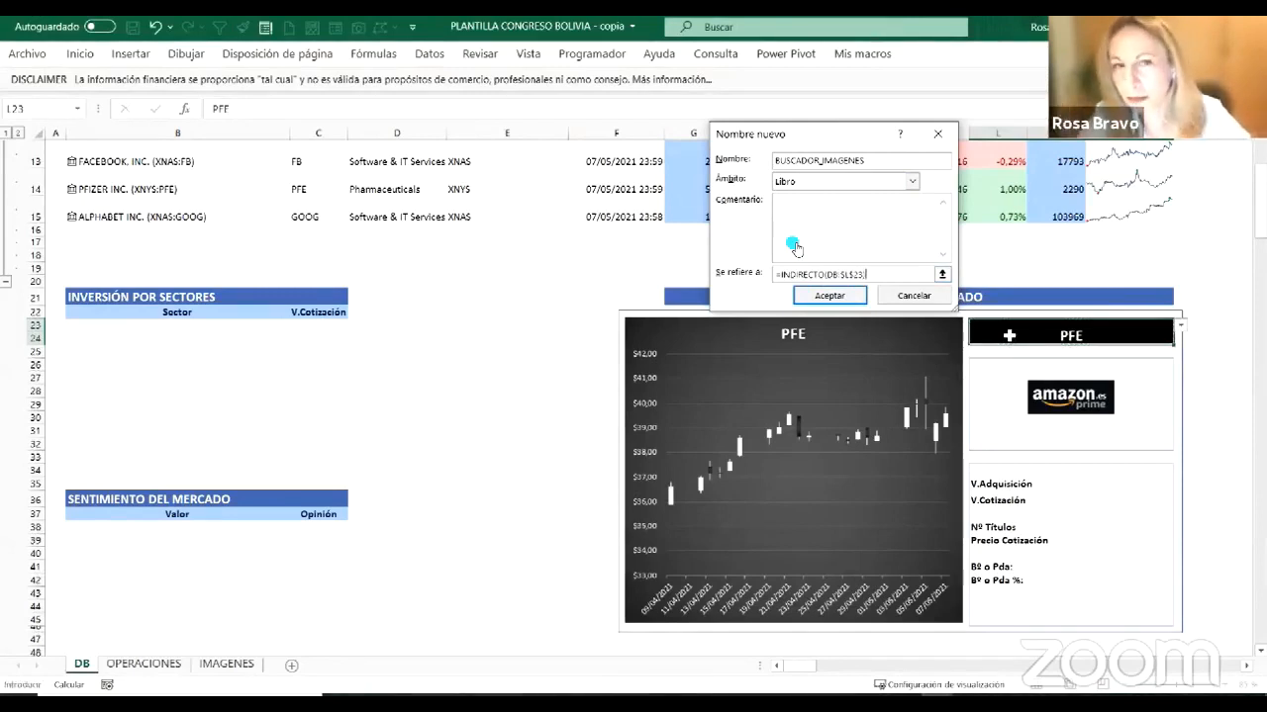
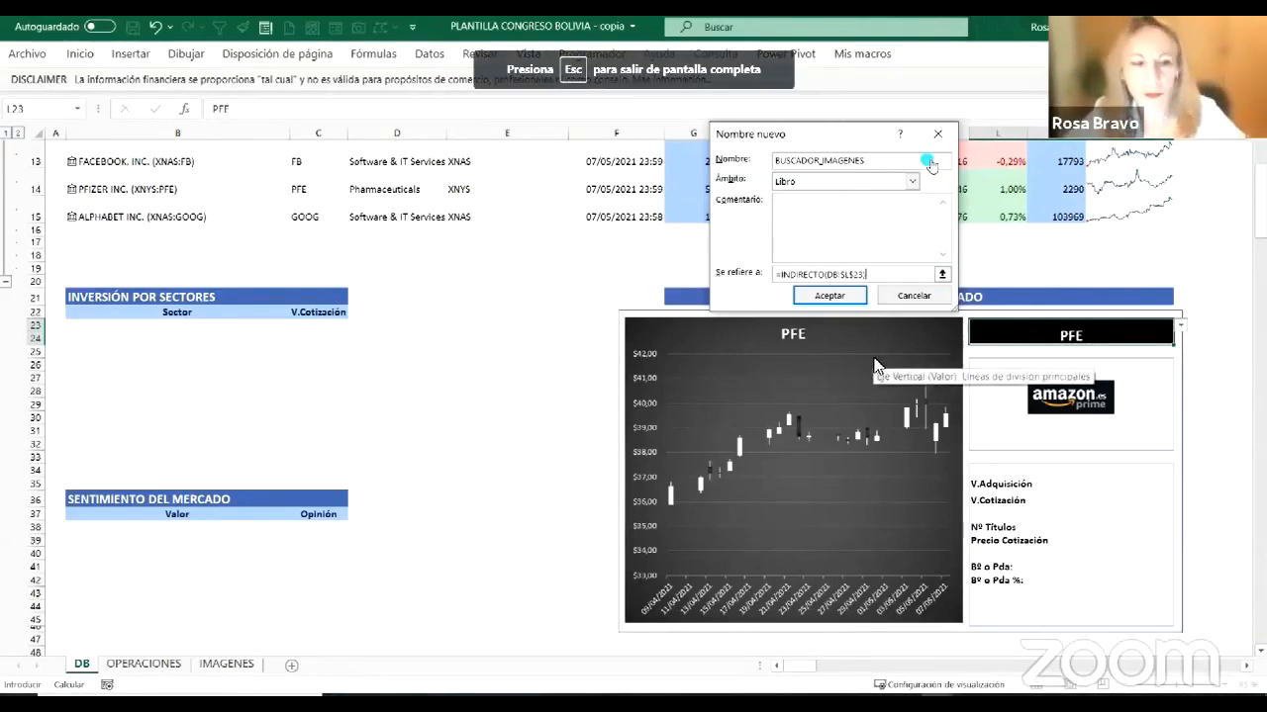
left_click(830, 296)
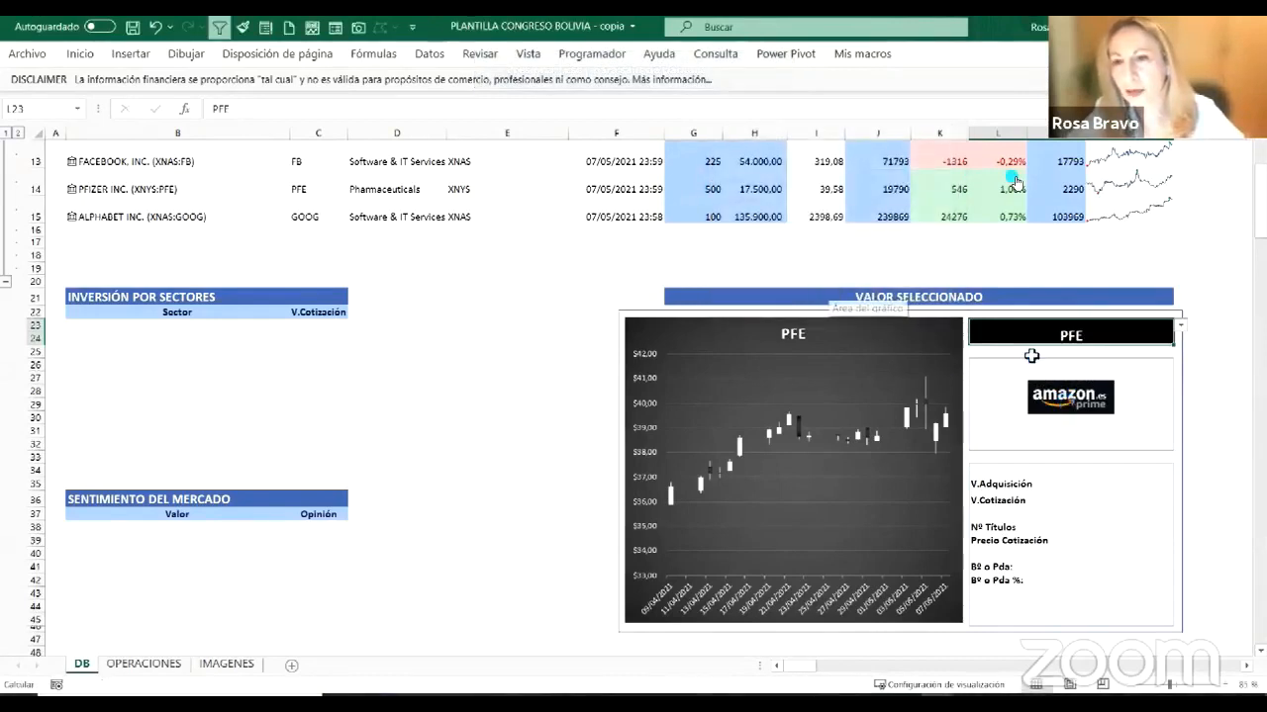
Step: Link the Amazon logo picture on the DB sheet to the formula =BUSCADOR_IMAGENES
left_click(1061, 404)
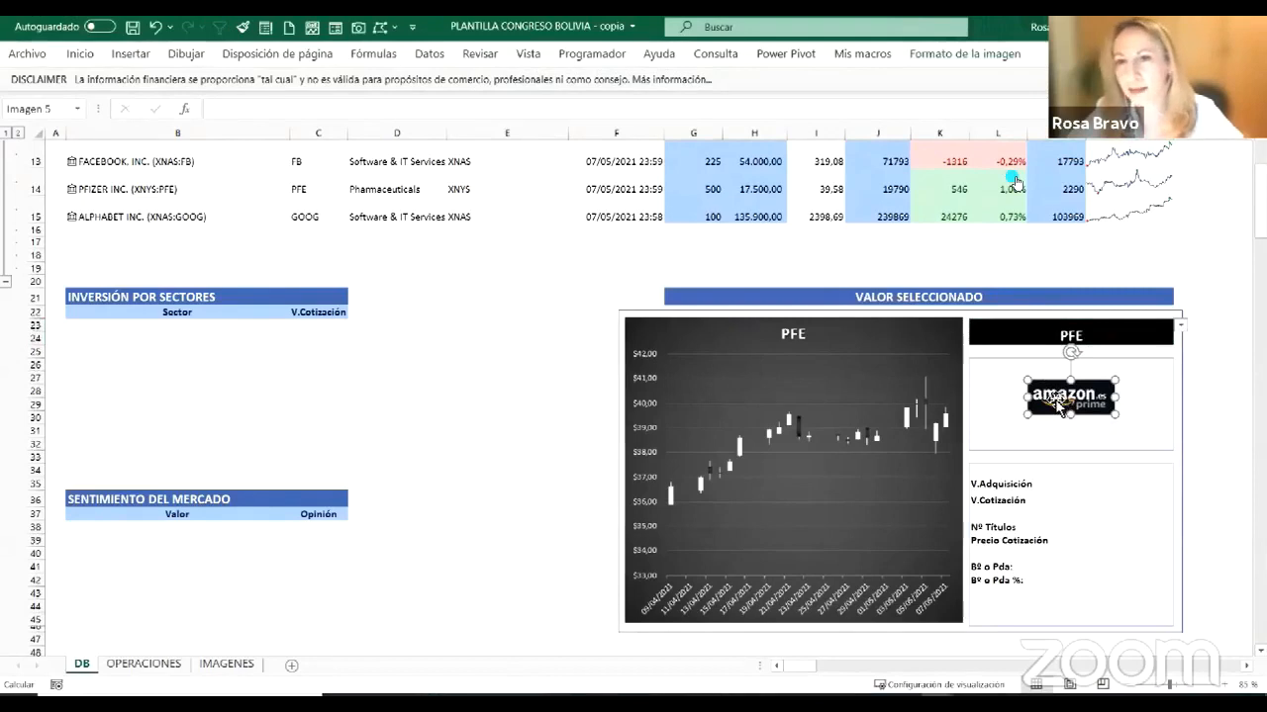
left_click(250, 112)
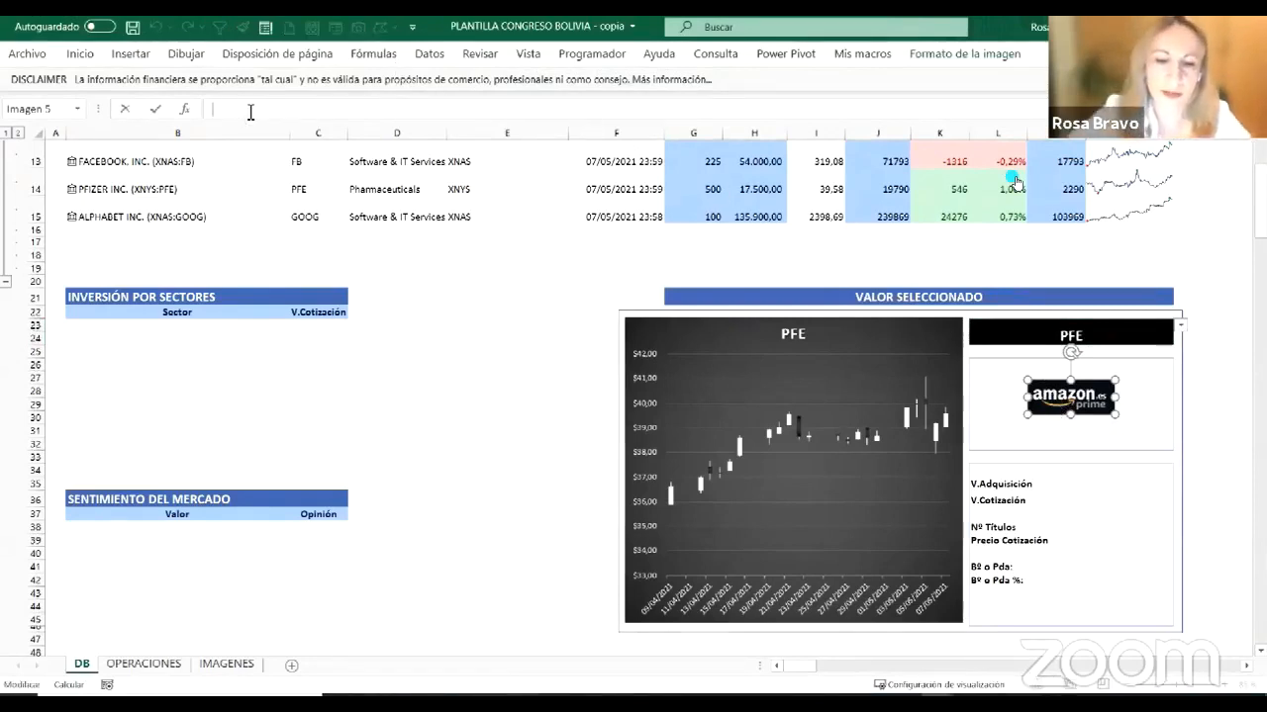
type("=BU")
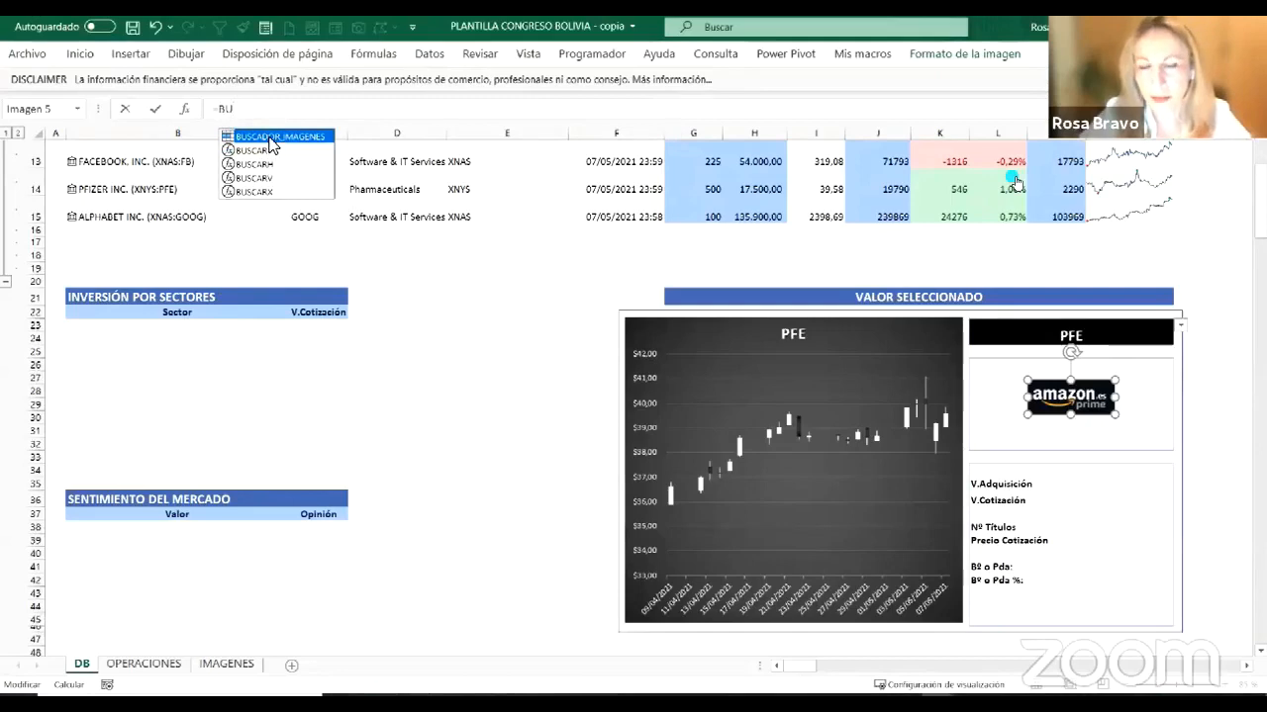
double_click(271, 144)
key("Return")
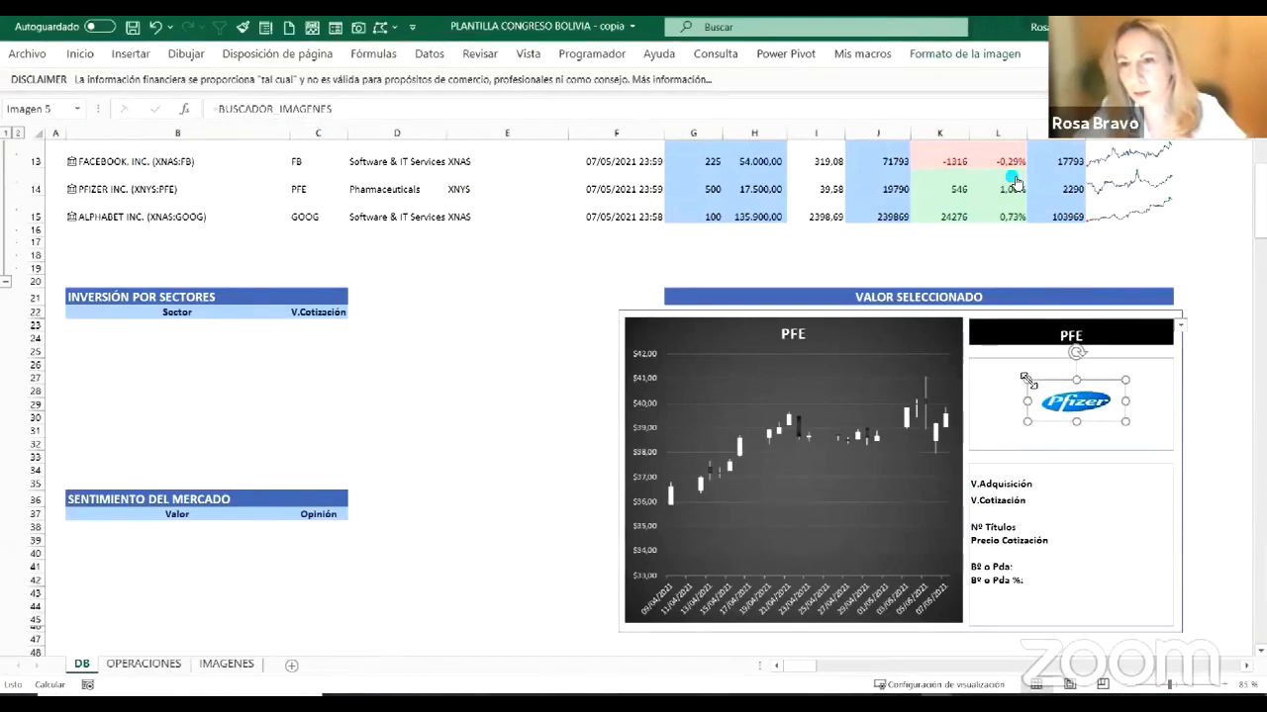
Step: Enlarge the linked logo picture so that it fills the box below the selected ticker
left_click_drag(986, 376, 1008, 388)
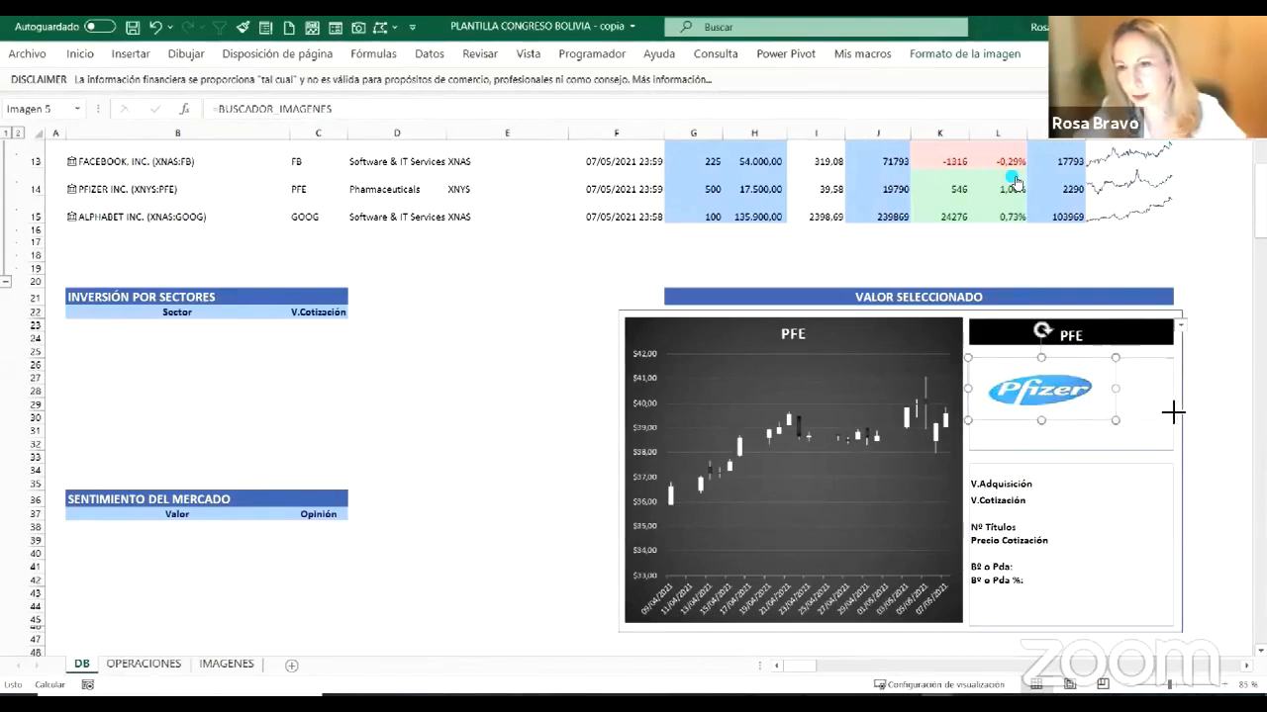
left_click_drag(1171, 415, 1173, 415)
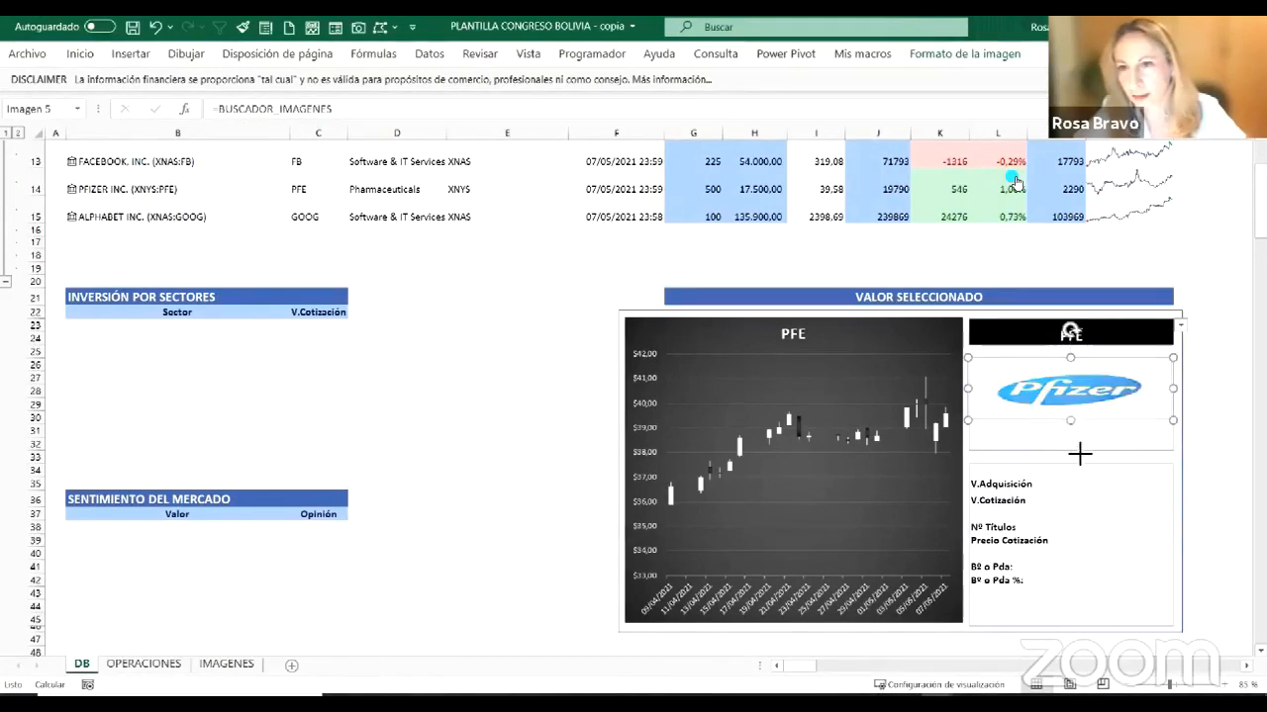
Step: Test the linked logo and chart by switching the ticker in L23 to AMZN and back to PFE
left_click(1136, 336)
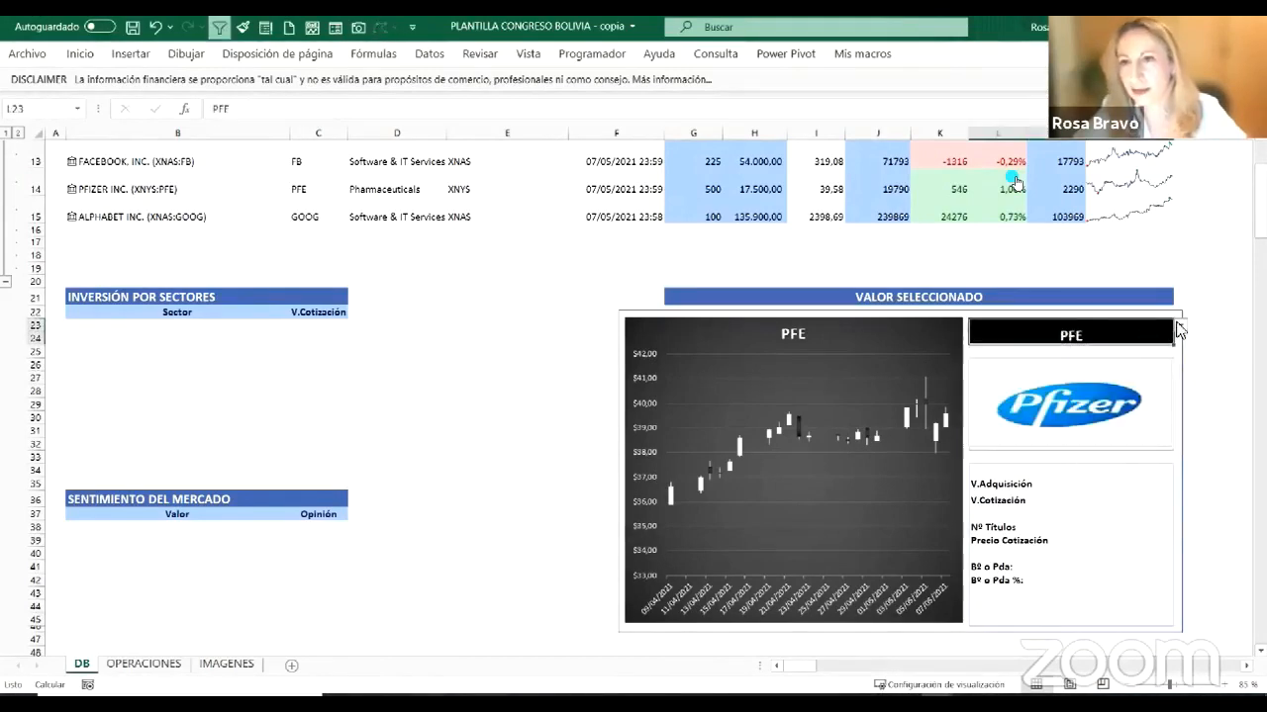
left_click(1180, 326)
left_click(1122, 346)
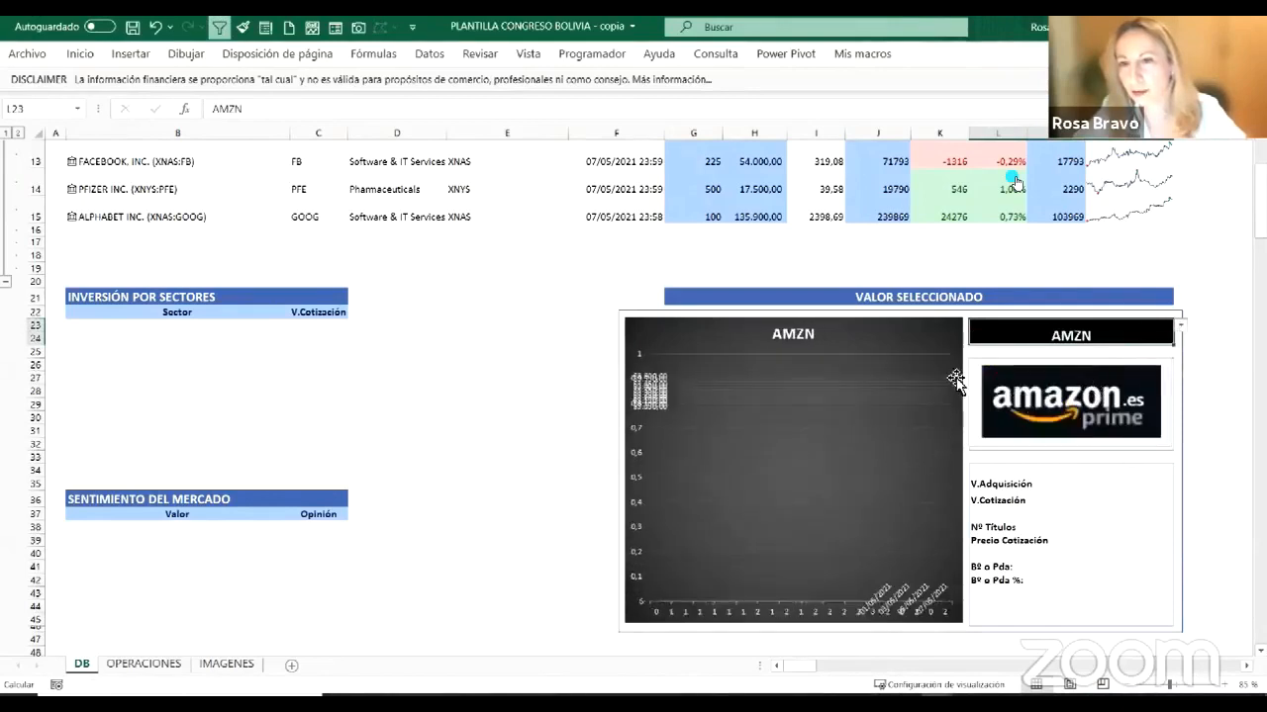
left_click(1179, 326)
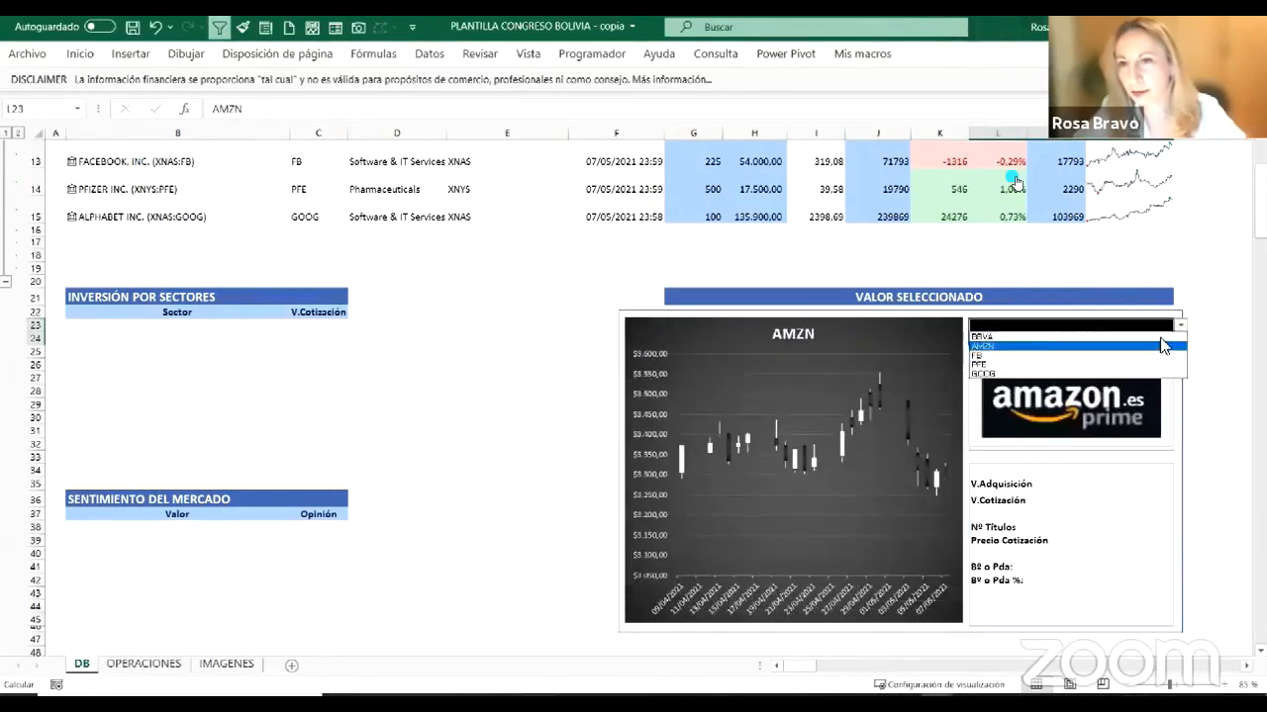
left_click(1102, 363)
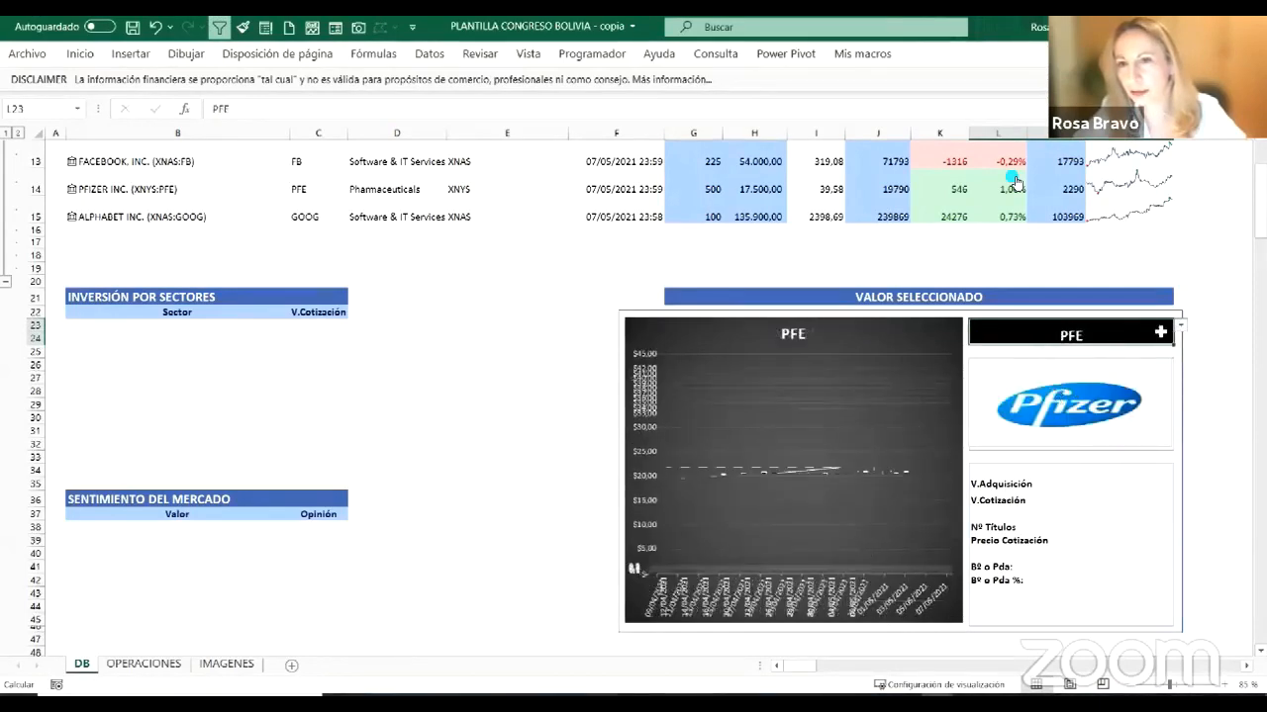
left_click(1180, 326)
left_click(1096, 365)
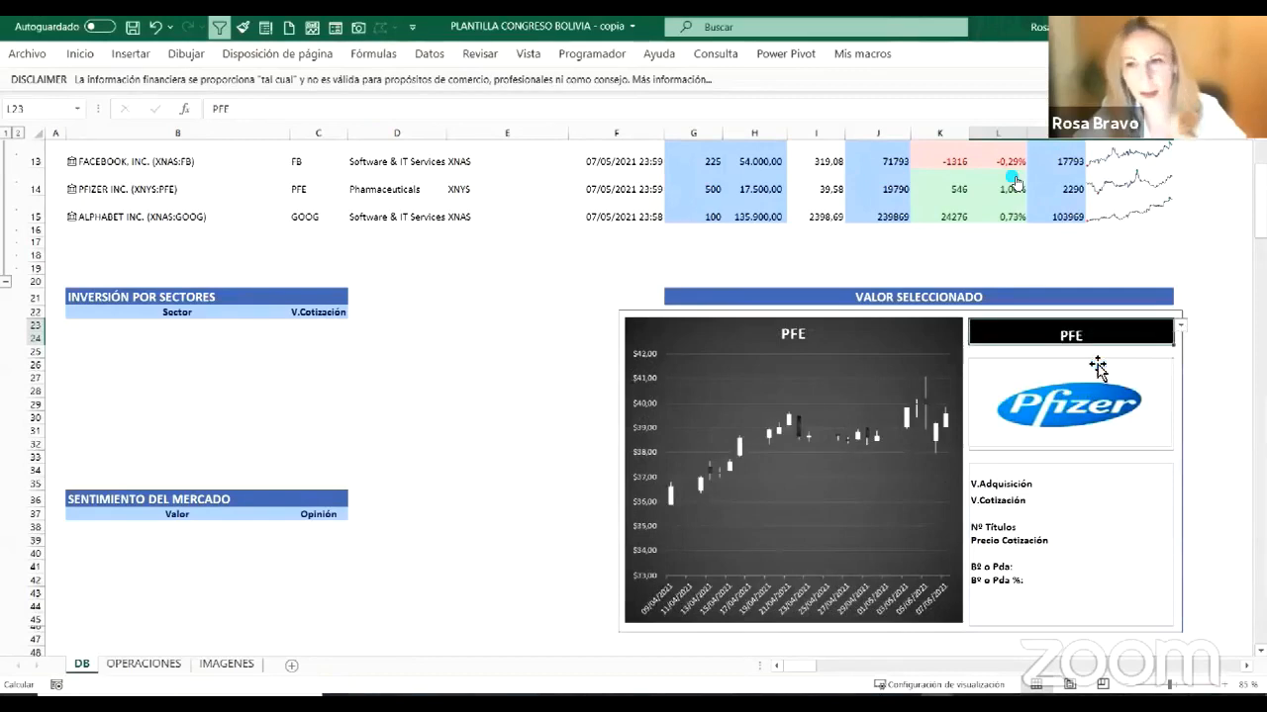
Step: Compare the labels in the selected-stock details box with the columns of the portfolio range C11:M15
left_click(1108, 483)
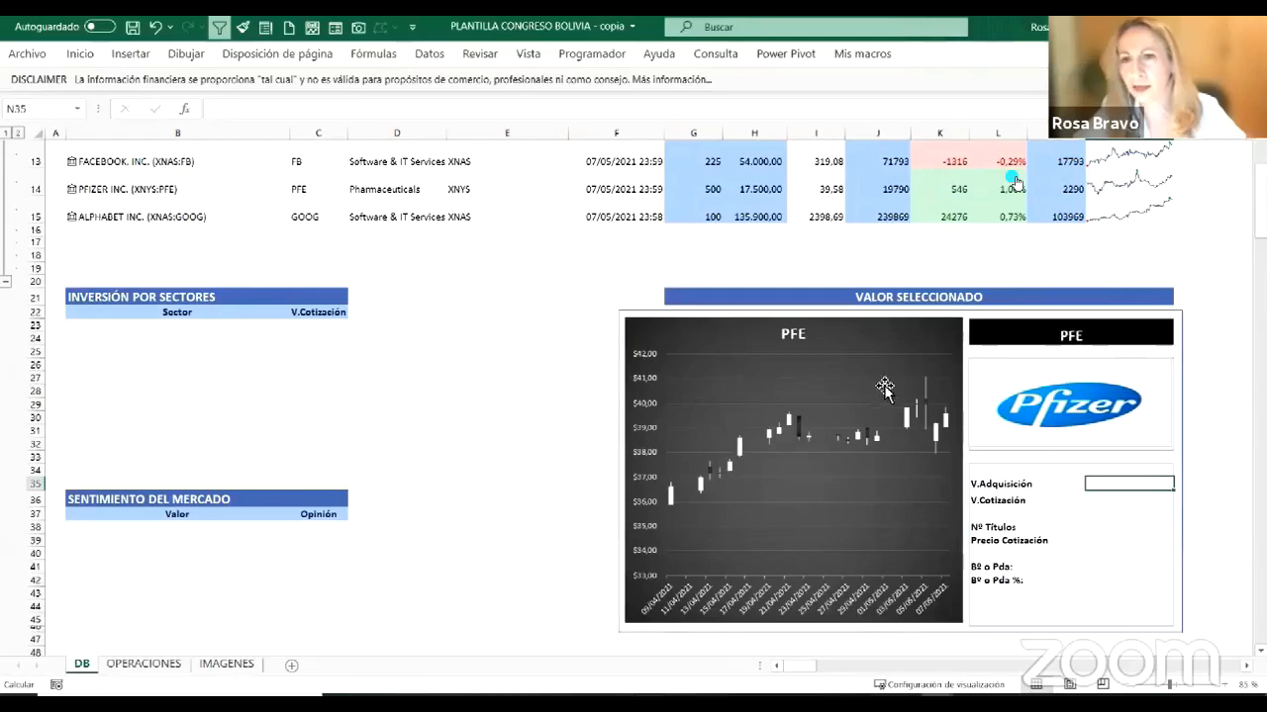
scroll(883, 386, "up", 1)
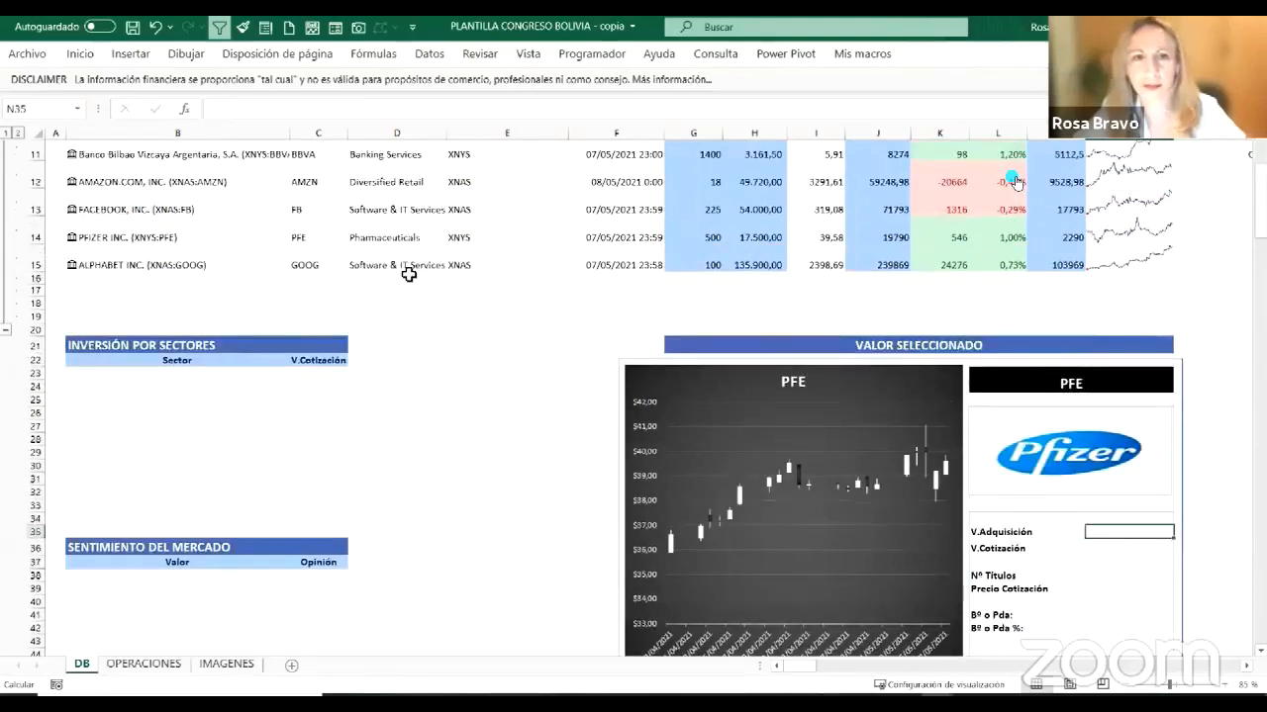
scroll(396, 269, "up", 4)
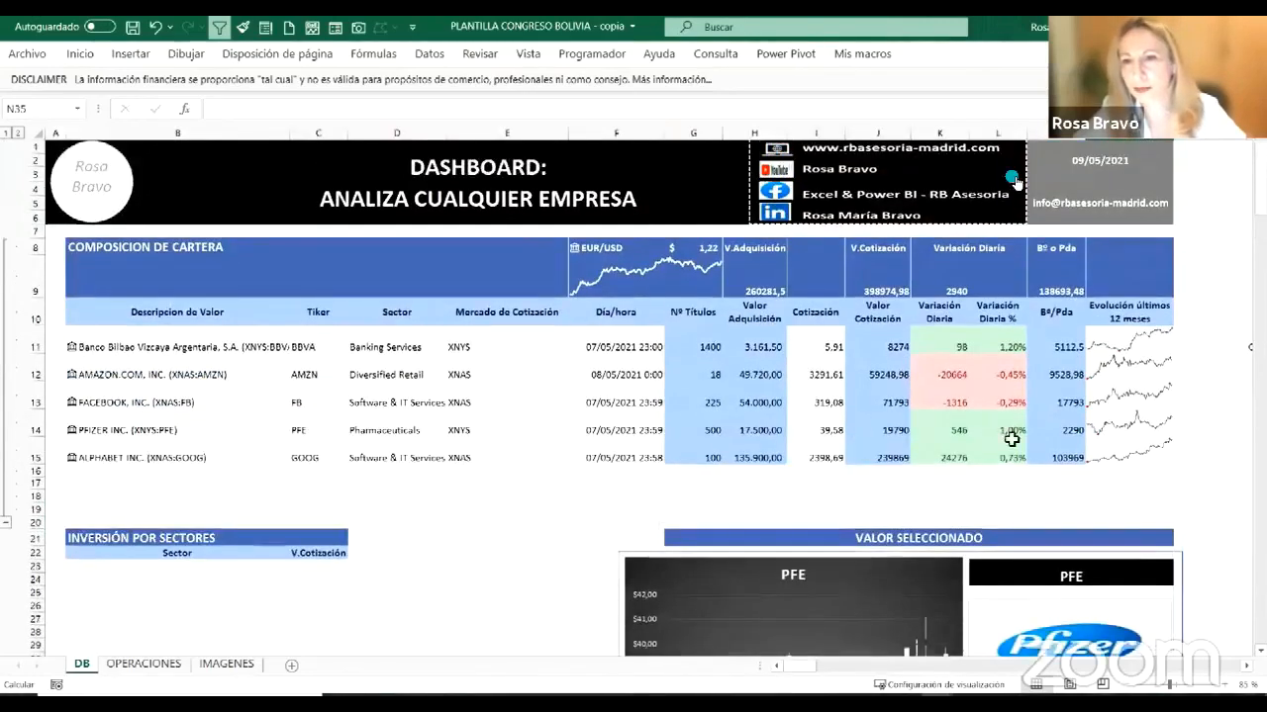
scroll(1012, 419, "down", 6)
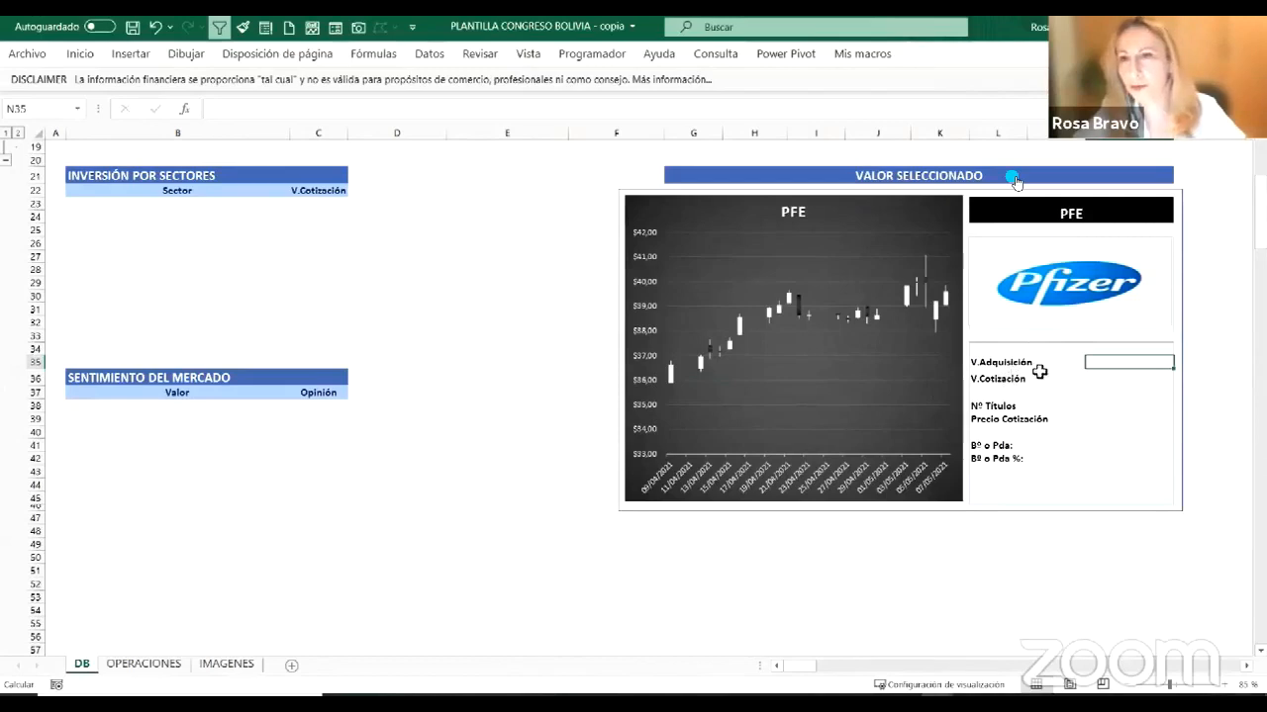
scroll(1049, 378, "up", 1)
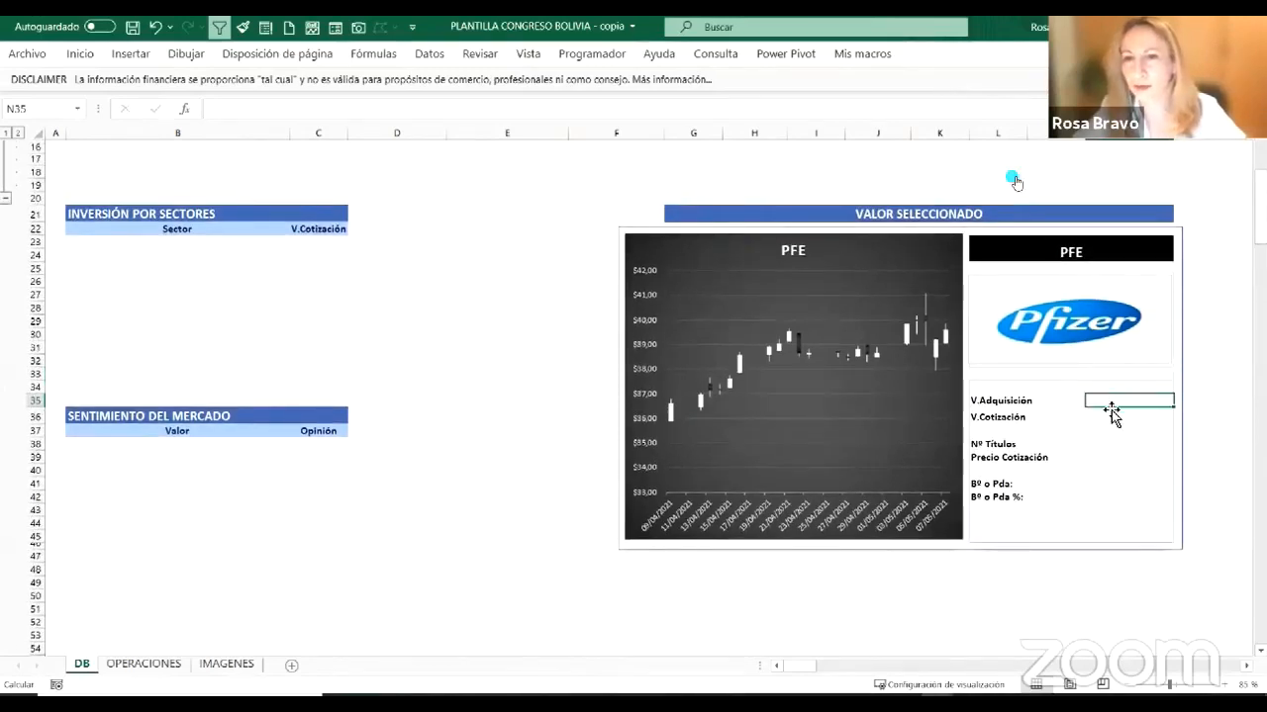
scroll(1110, 415, "up", 1)
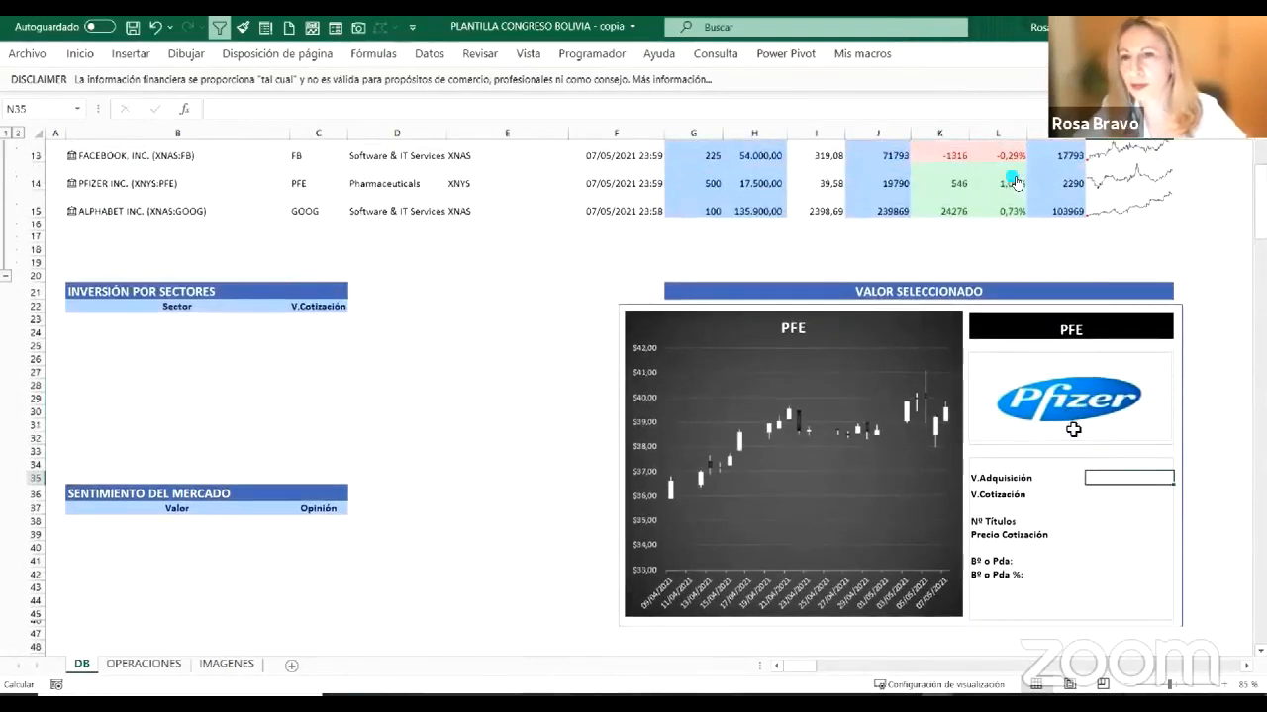
scroll(1082, 436, "up", 1)
scroll(1014, 393, "down", 1)
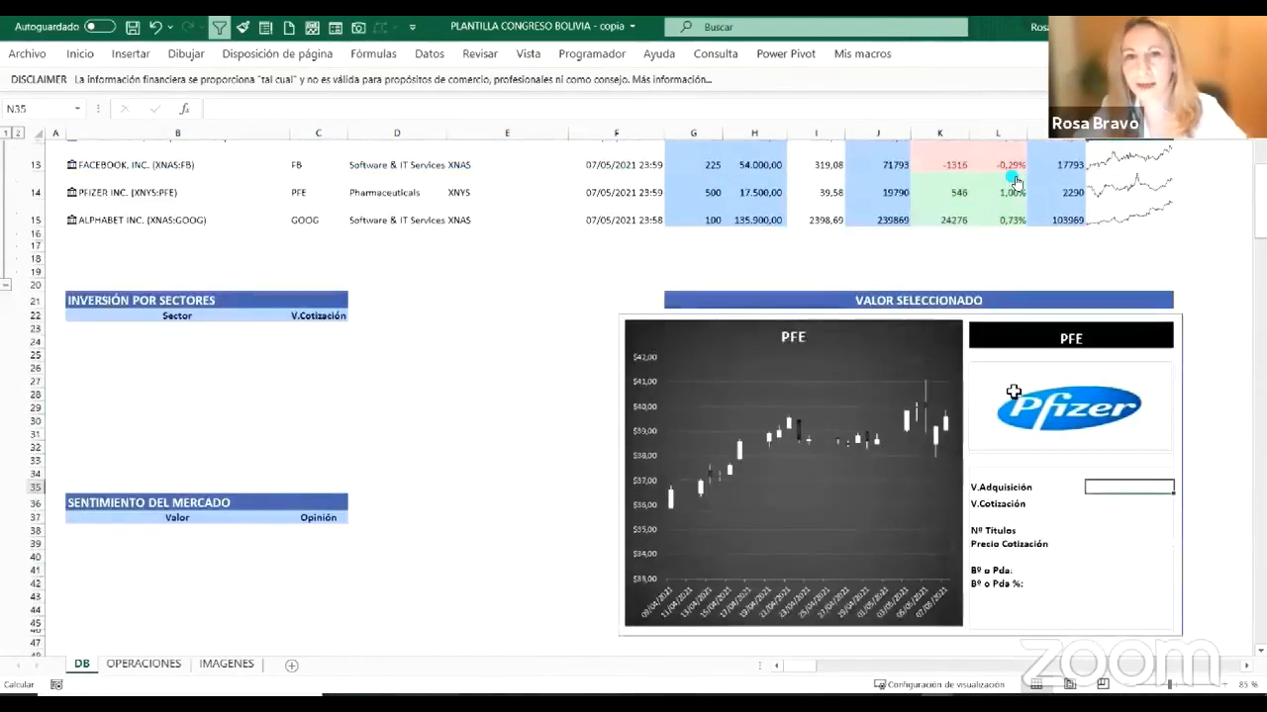
scroll(301, 240, "up", 2)
left_click(313, 259)
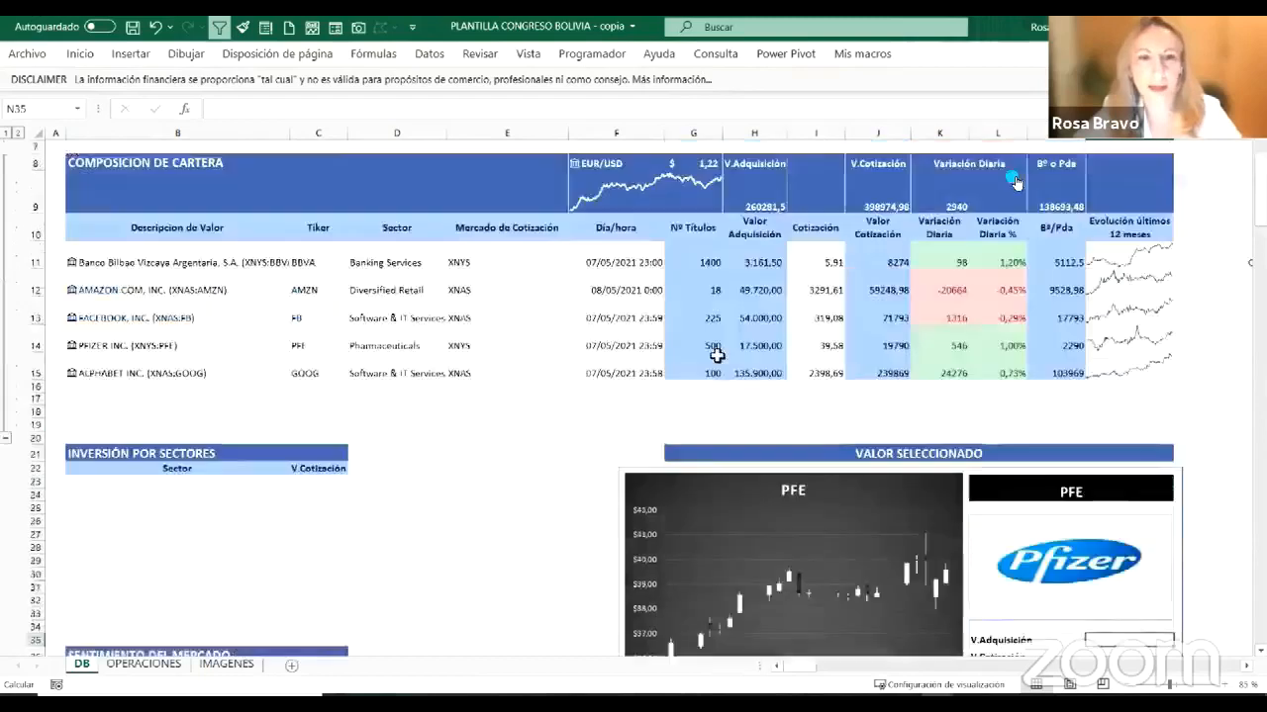
left_click(1043, 373, "shift")
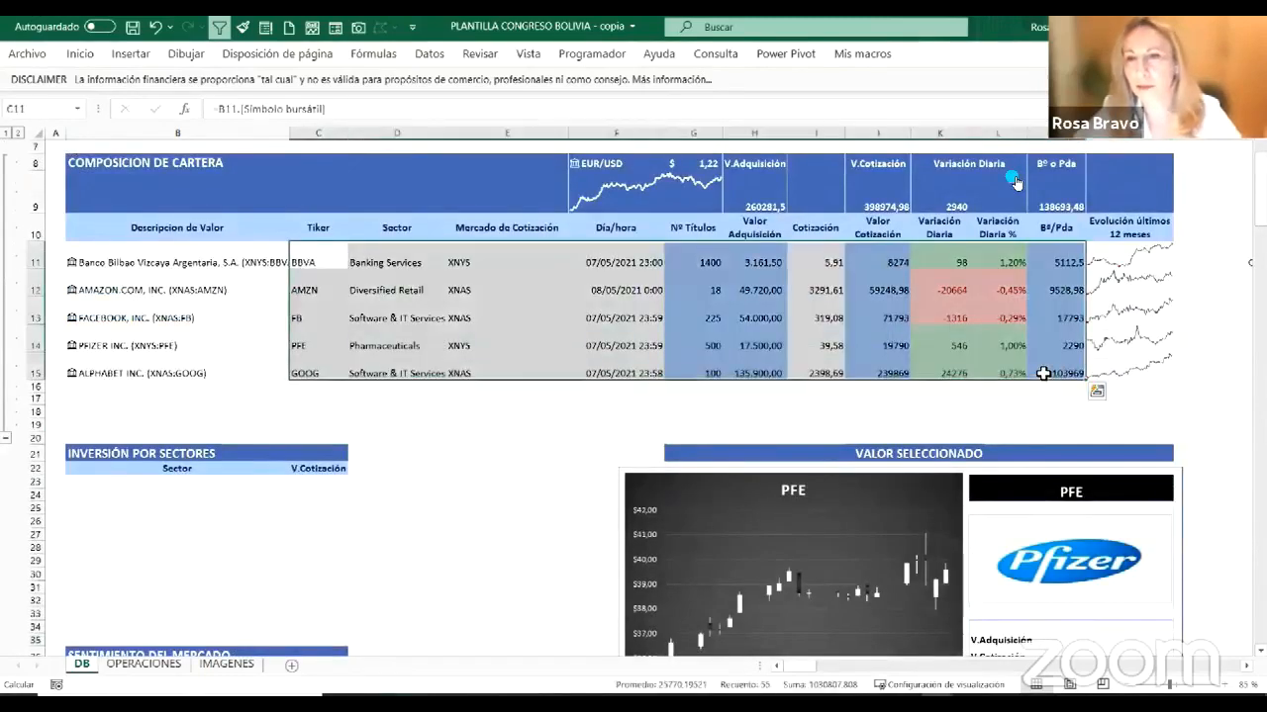
Step: Number the portfolio table columns from 1 to 11 in cells C7:M7, starting at the ticker column
scroll(327, 230, "up", 1)
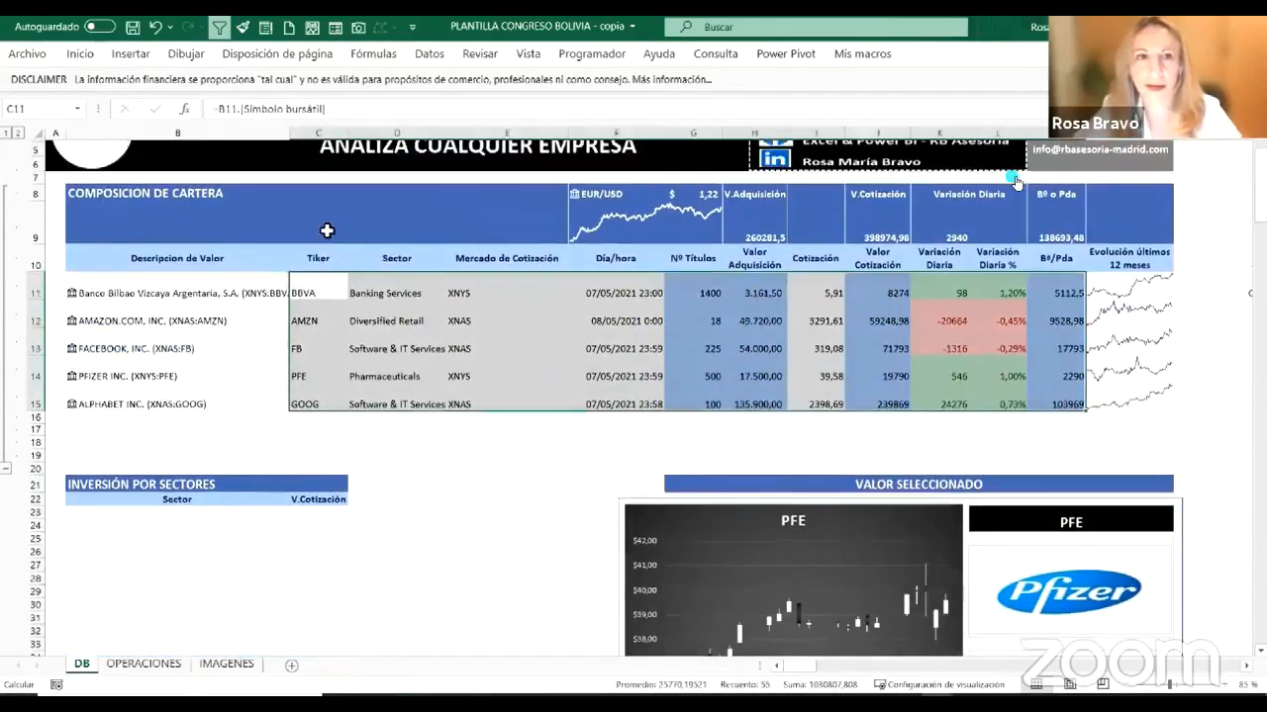
scroll(325, 230, "up", 2)
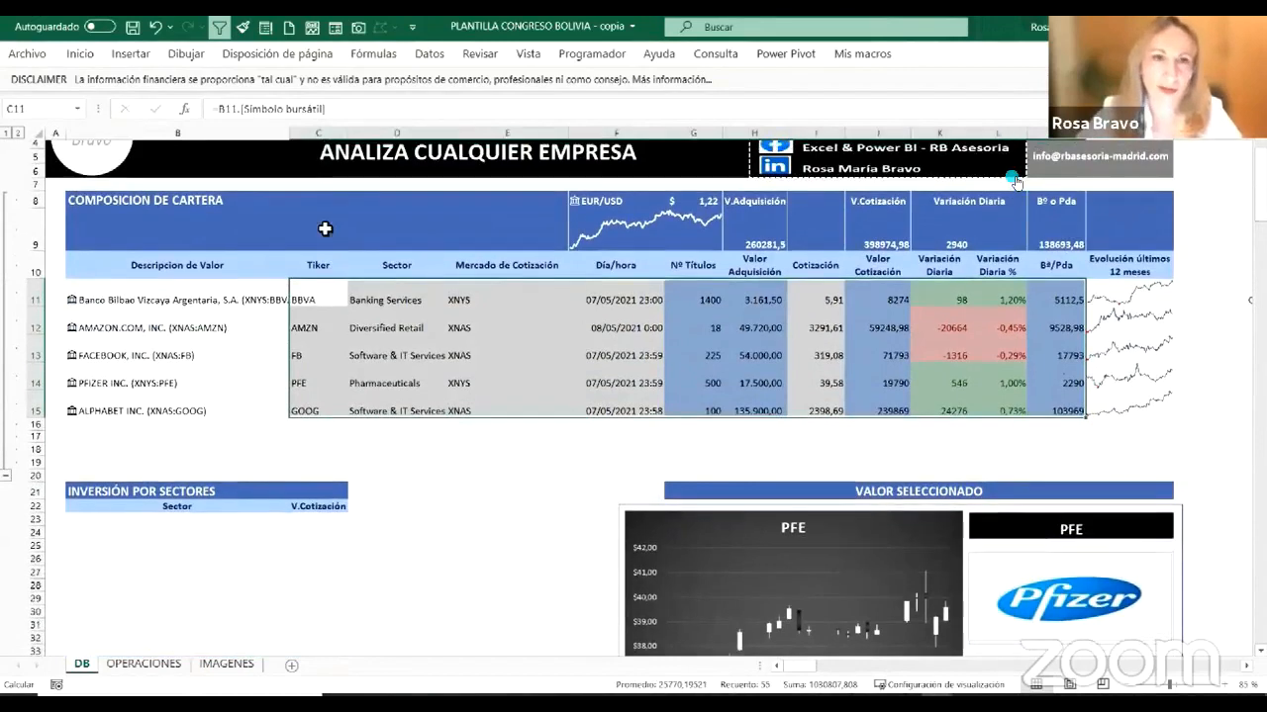
left_click(325, 229)
type("1")
key("Tab")
type("2")
key("Tab")
left_click_drag(326, 231, 1084, 247)
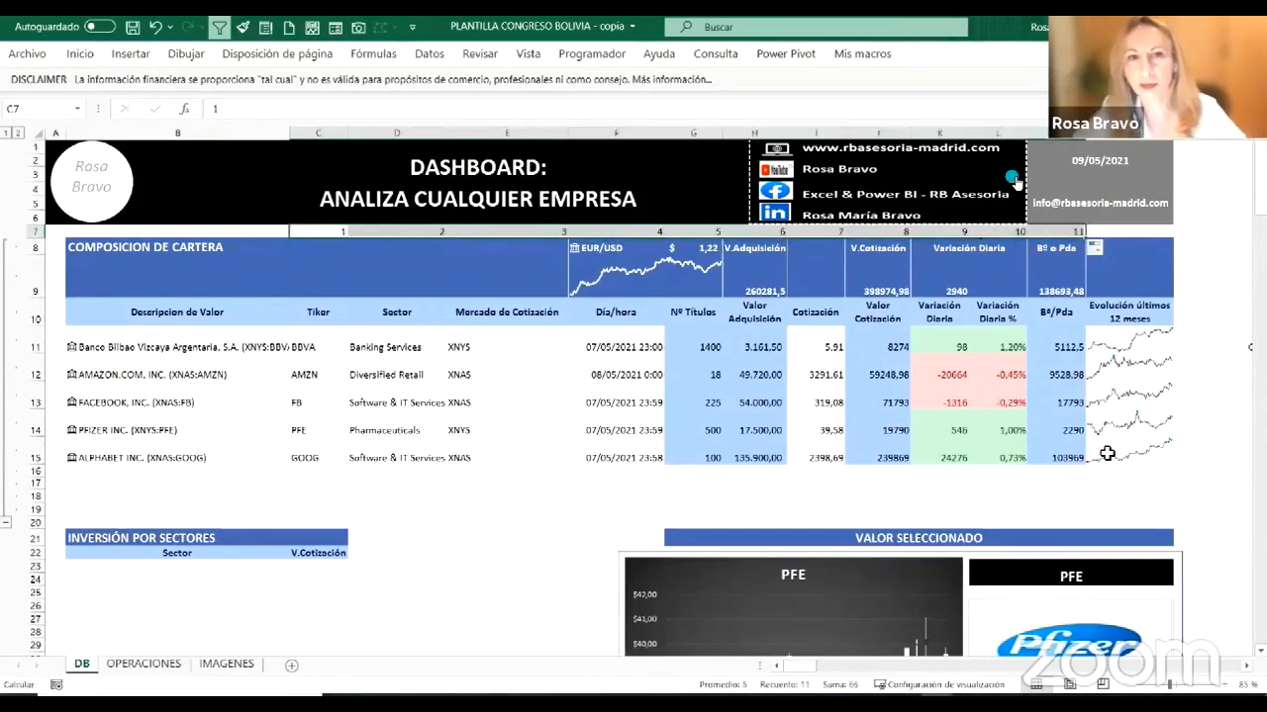
Step: Review the range C11:M15 and its column numbers as the lookup source for V.Adquisición in N35
scroll(1106, 454, "down", 5)
left_click(1114, 401)
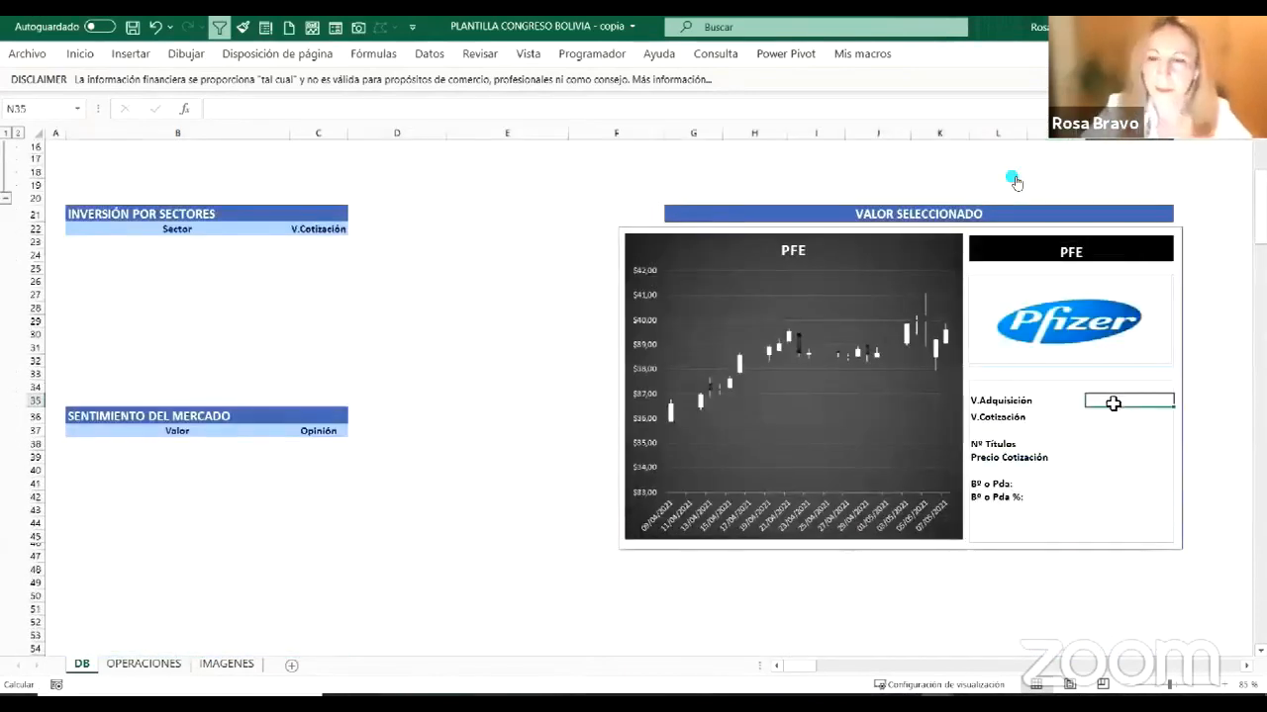
scroll(311, 342, "up", 5)
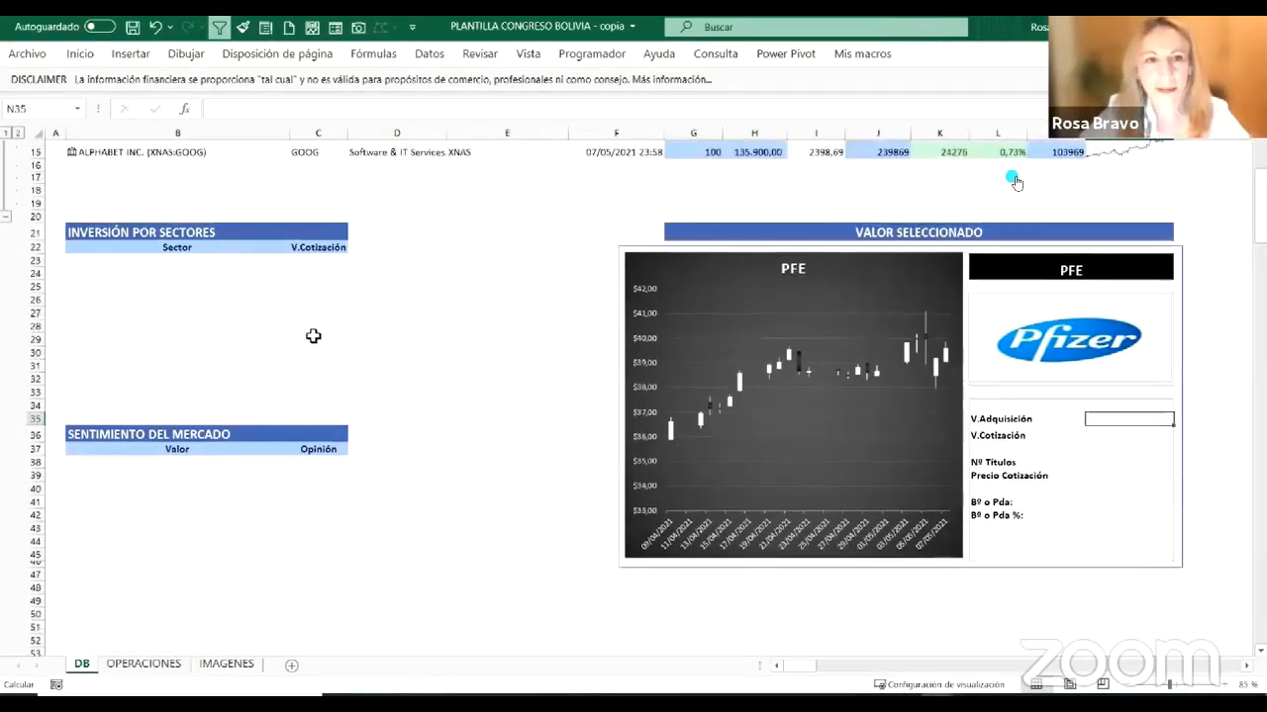
left_click(312, 343)
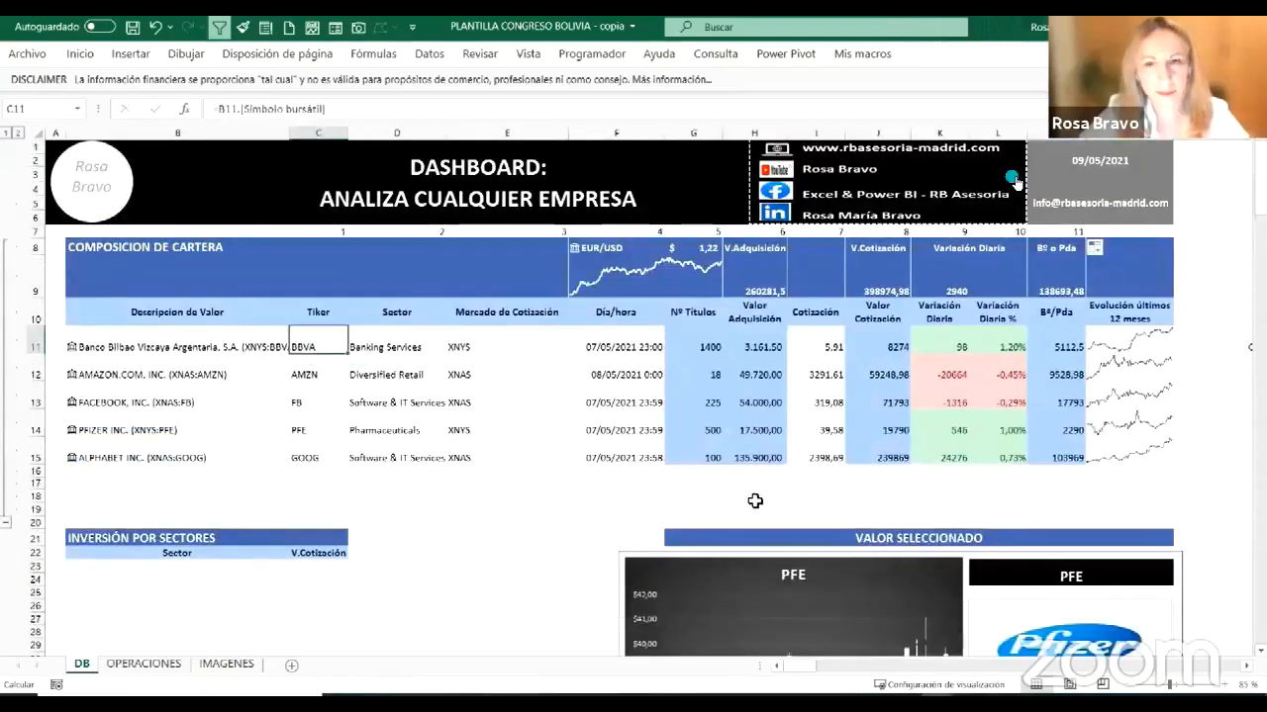
left_click(1039, 458, "shift")
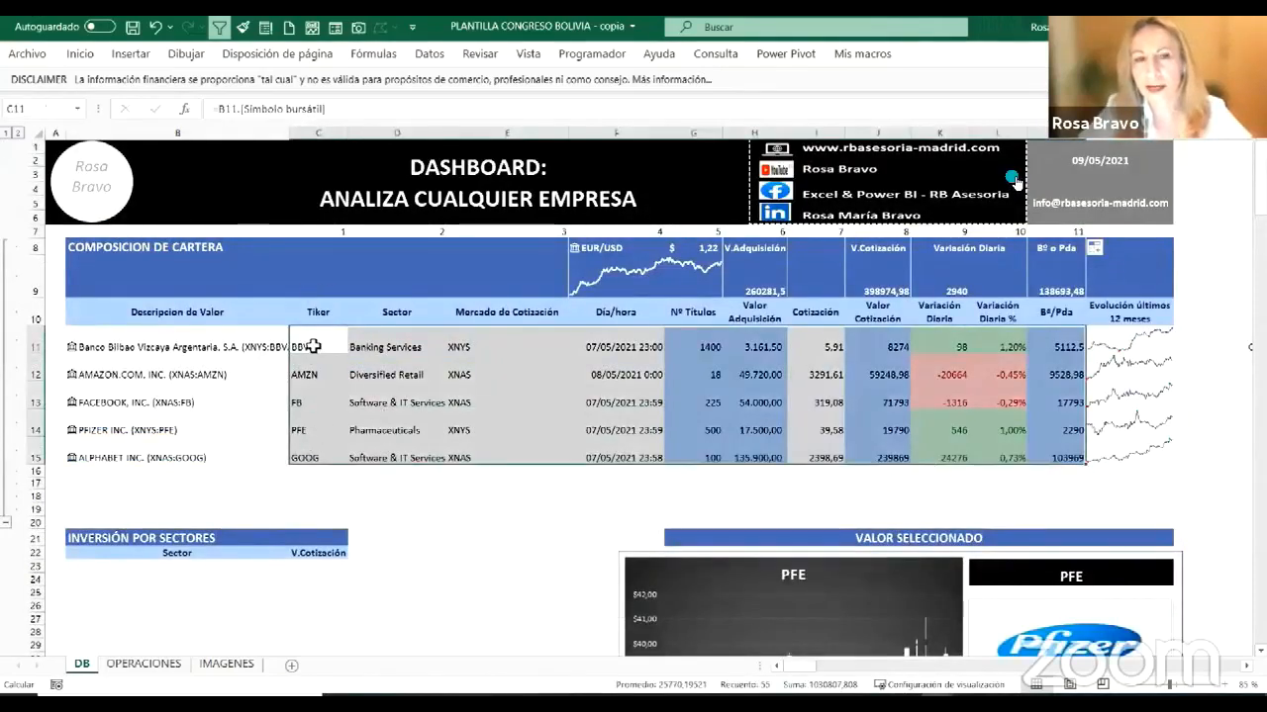
scroll(1066, 430, "down", 3)
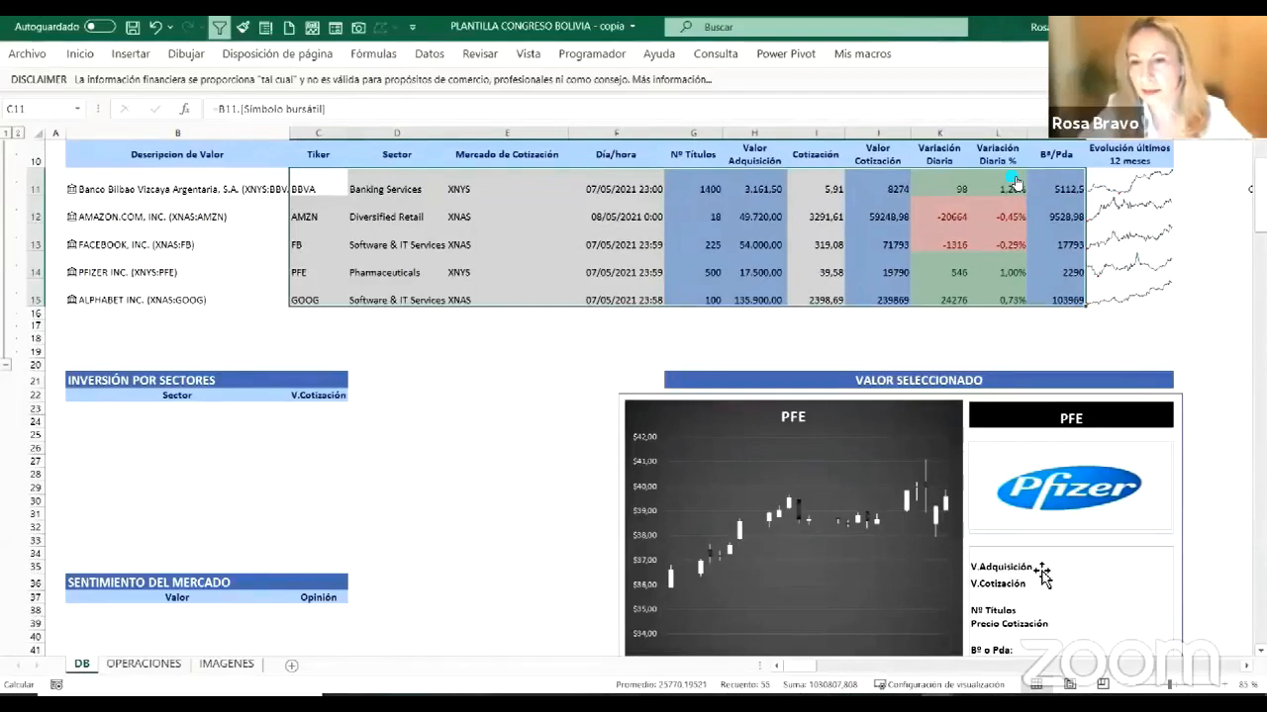
scroll(834, 406, "up", 5)
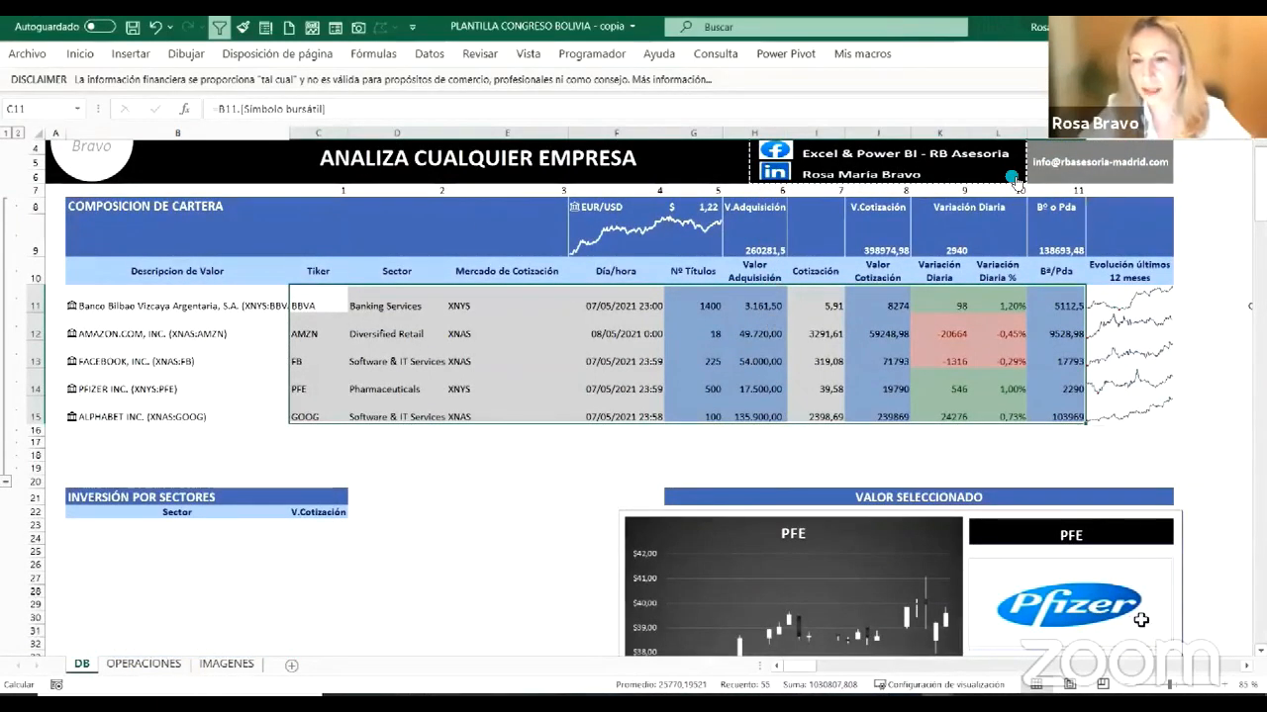
Step: In N35, begin a BUSCARV formula with lookup value L23 and table range C11:M15
scroll(1138, 619, "down", 6)
scroll(1102, 497, "up", 2)
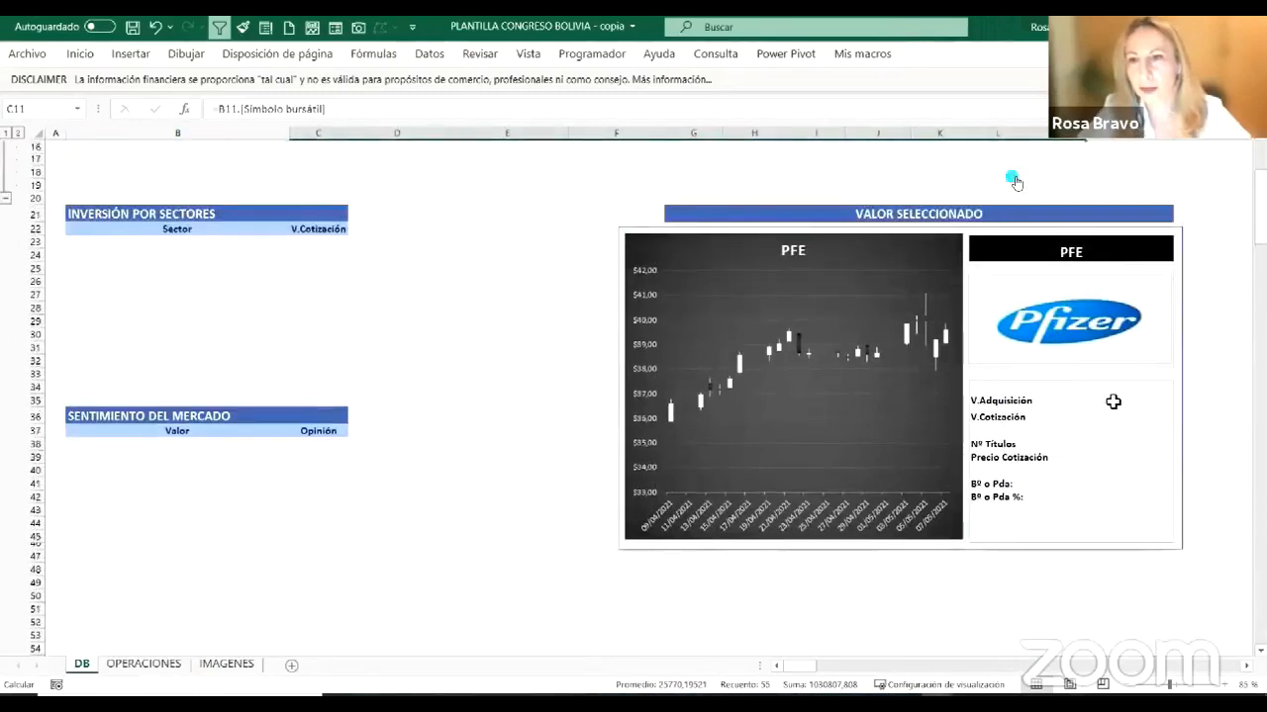
left_click(1114, 402)
type("=")
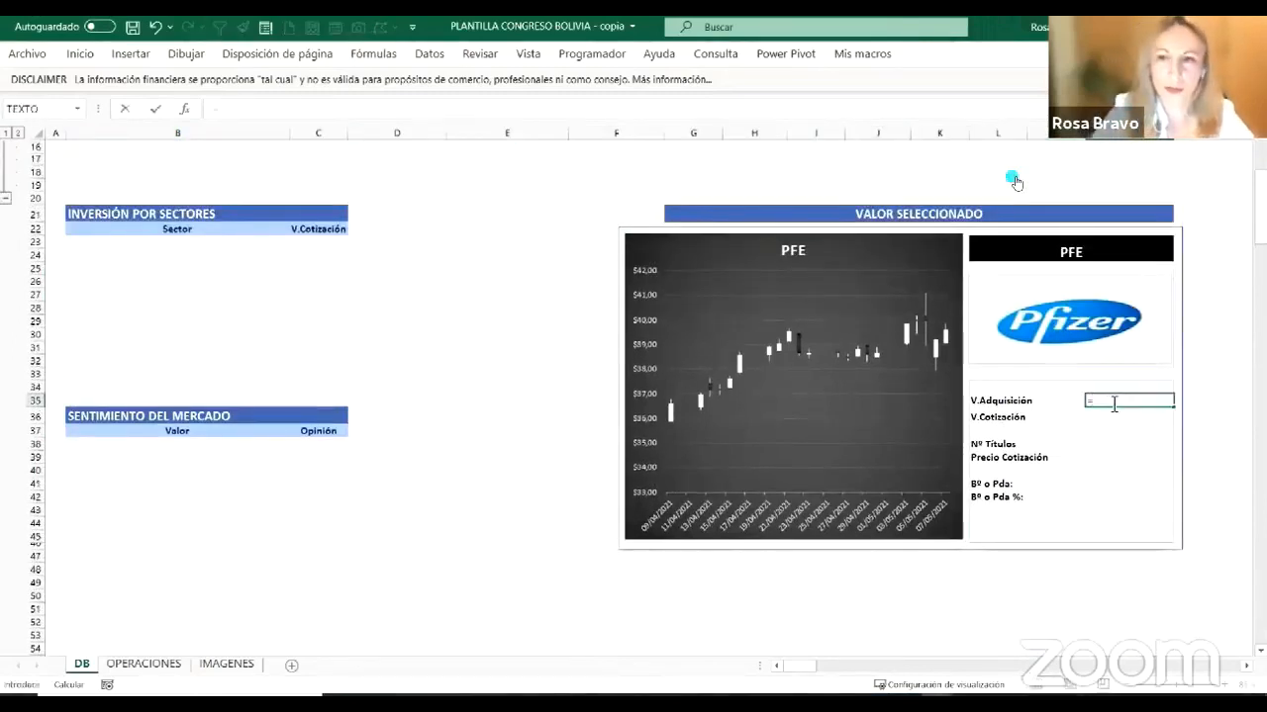
type("BUSCARV(")
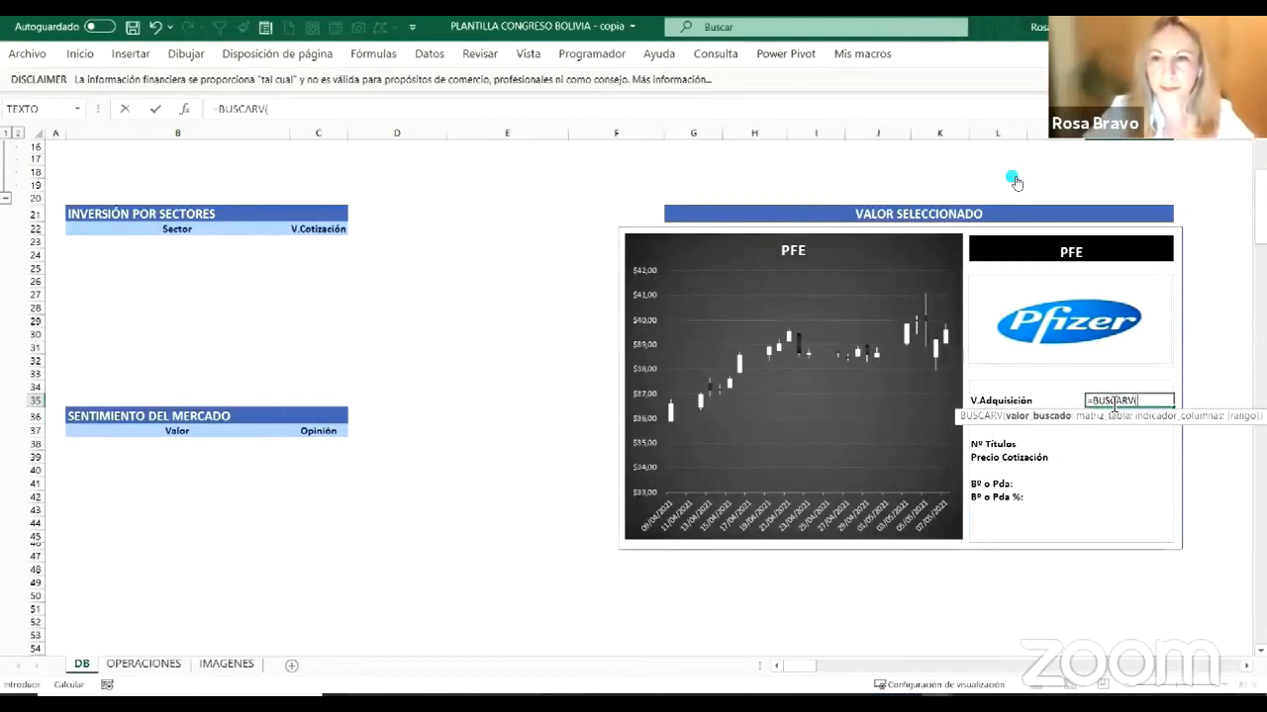
scroll(1015, 182, "up", 1)
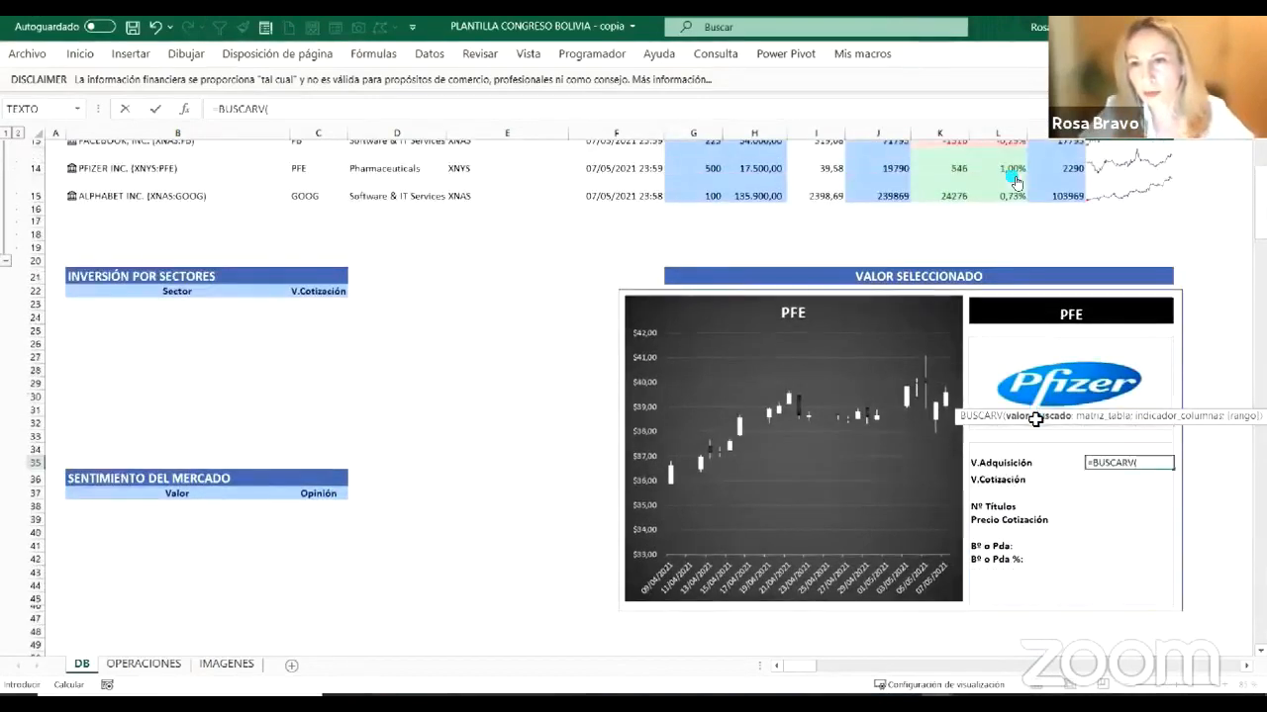
scroll(1015, 182, "up", 1)
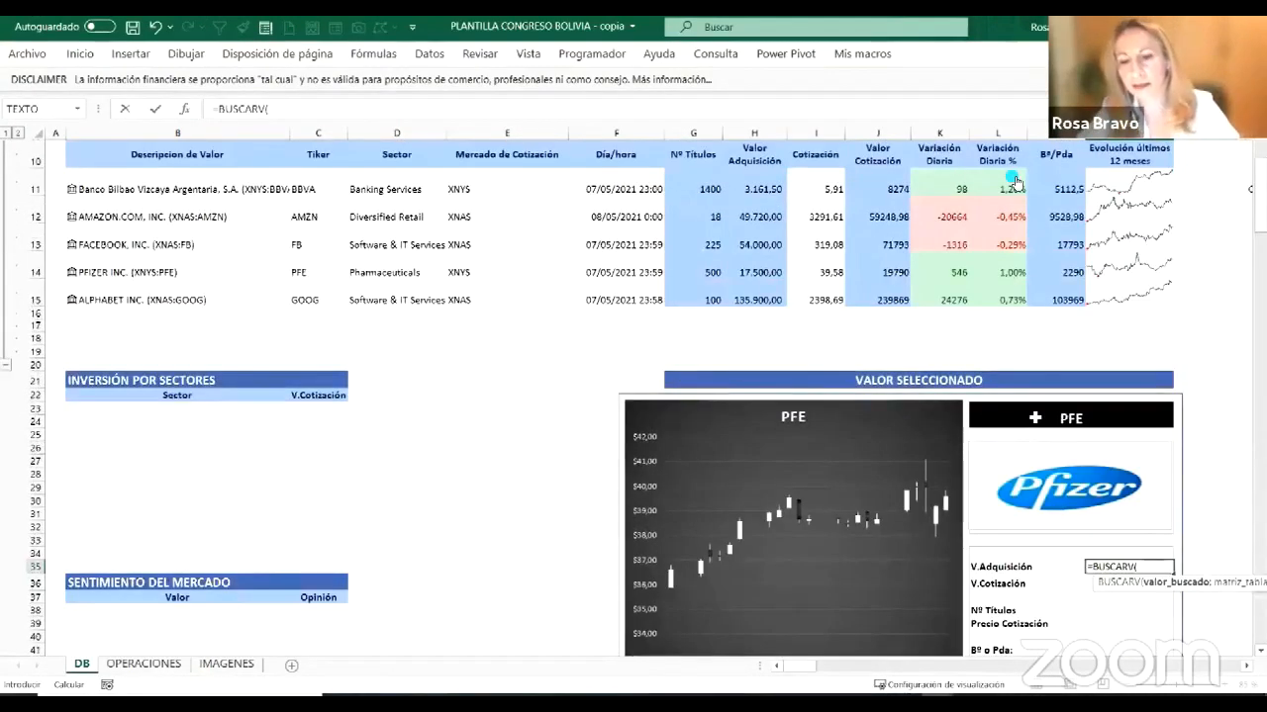
left_click(1070, 416)
type(";")
mouse_move(305, 177)
left_mouse_down()
mouse_move(410, 287)
mouse_move(1065, 293)
left_mouse_up()
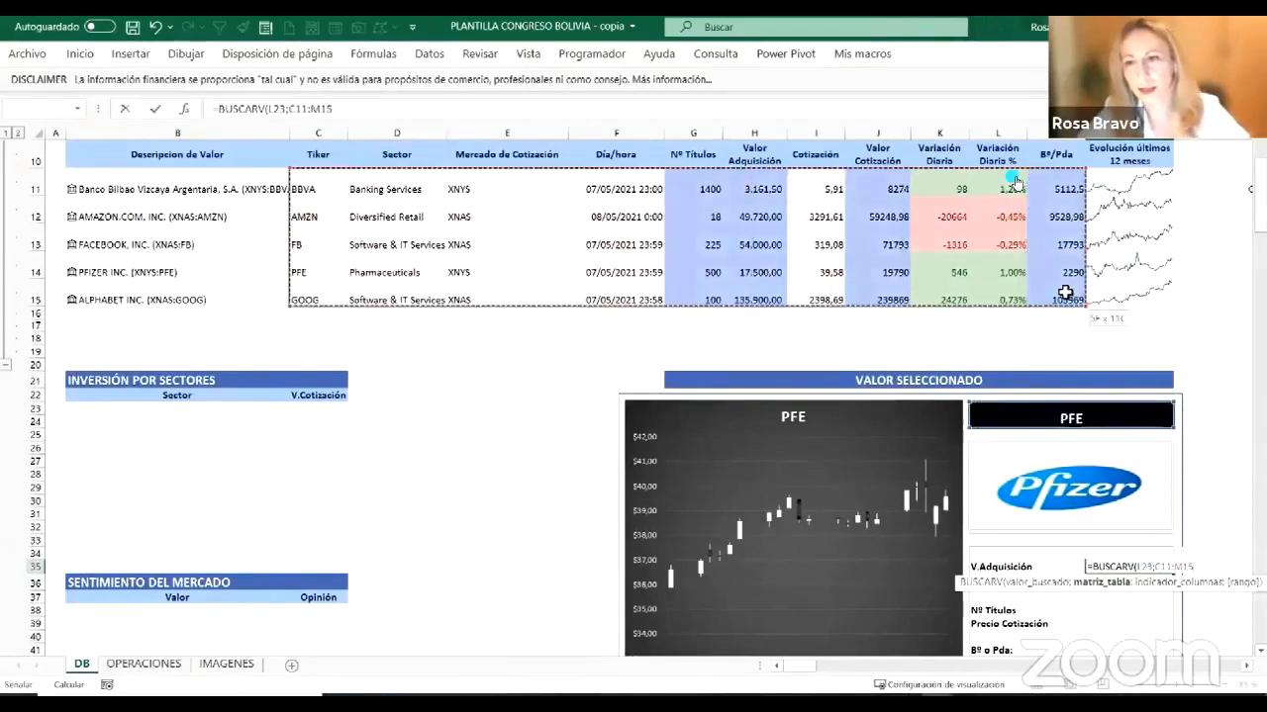
type(";")
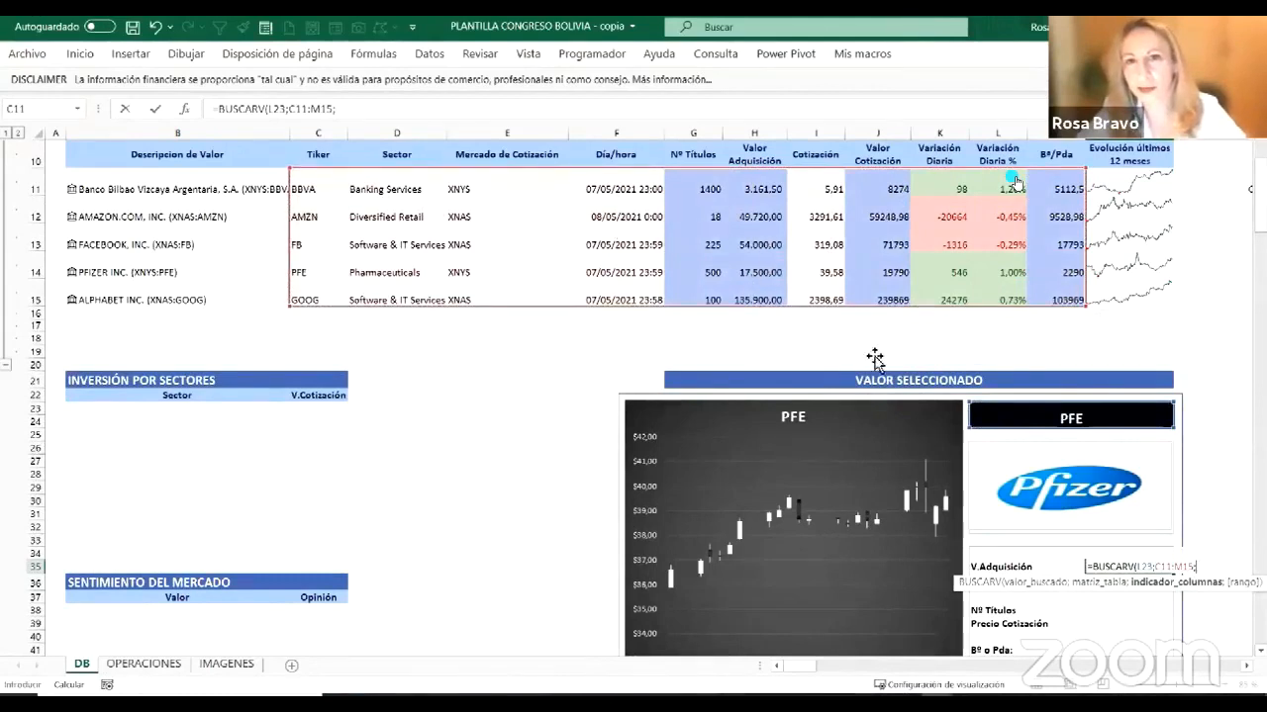
Step: Complete the BUSCARV formula in N35 with column index 6 and FALSO for an exact match
scroll(848, 353, "up", 3)
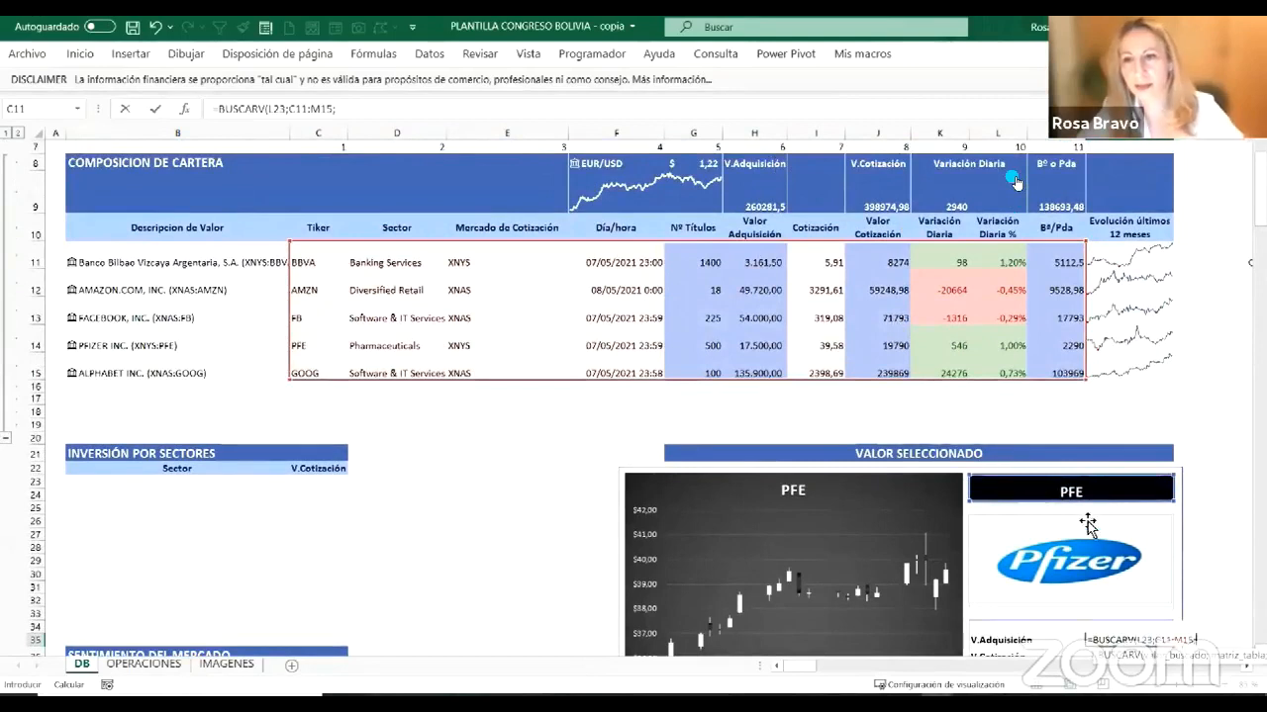
scroll(1086, 519, "down", 2)
type("6;")
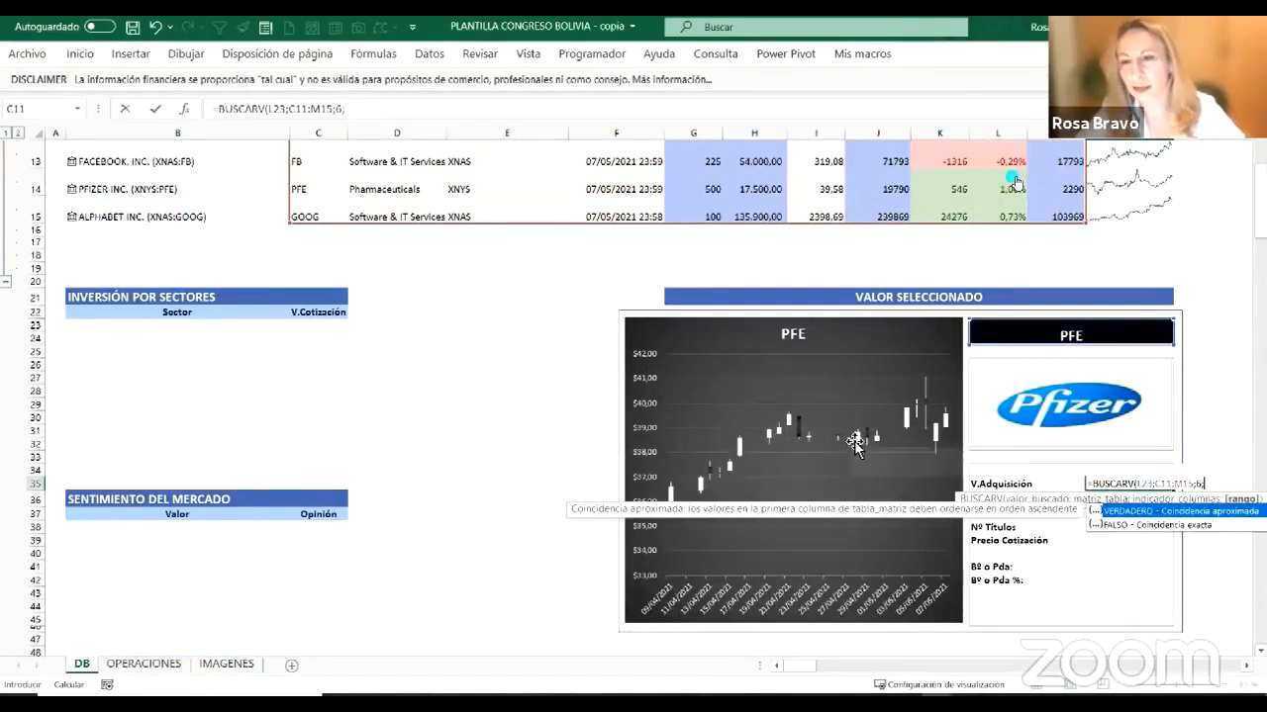
scroll(854, 441, "down", 2)
scroll(871, 447, "up", 2)
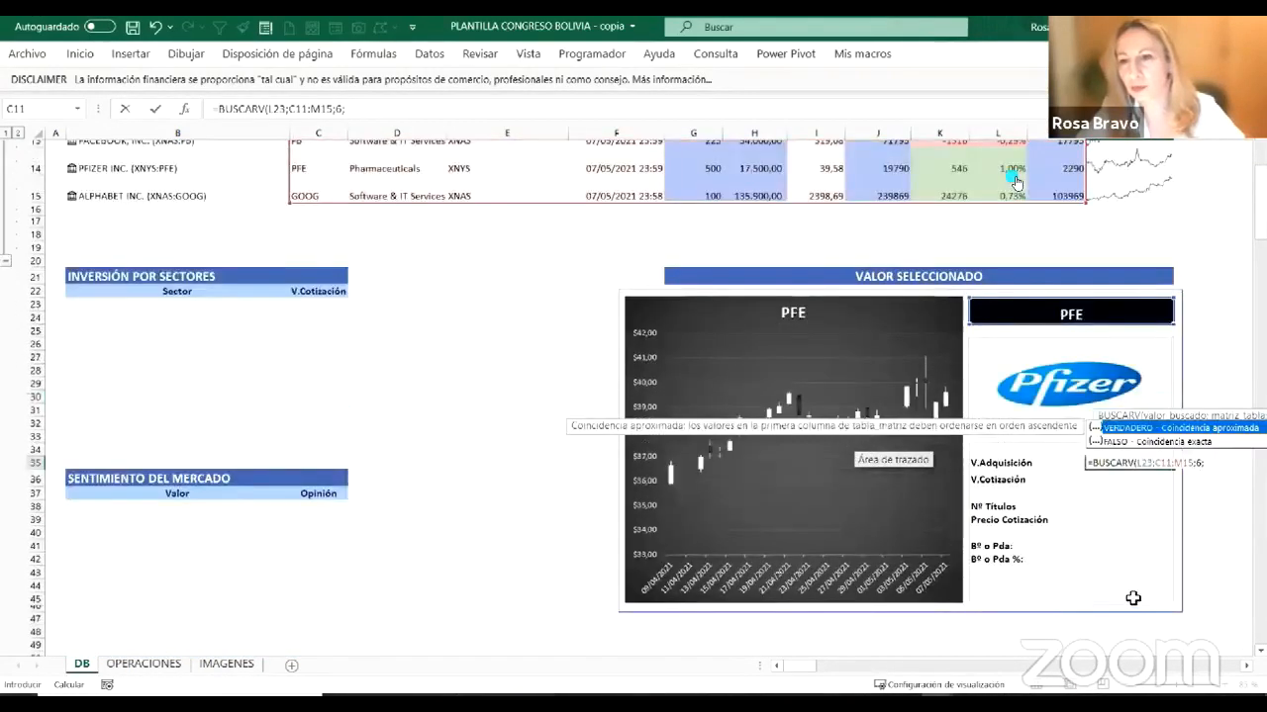
scroll(1148, 515, "up", 2)
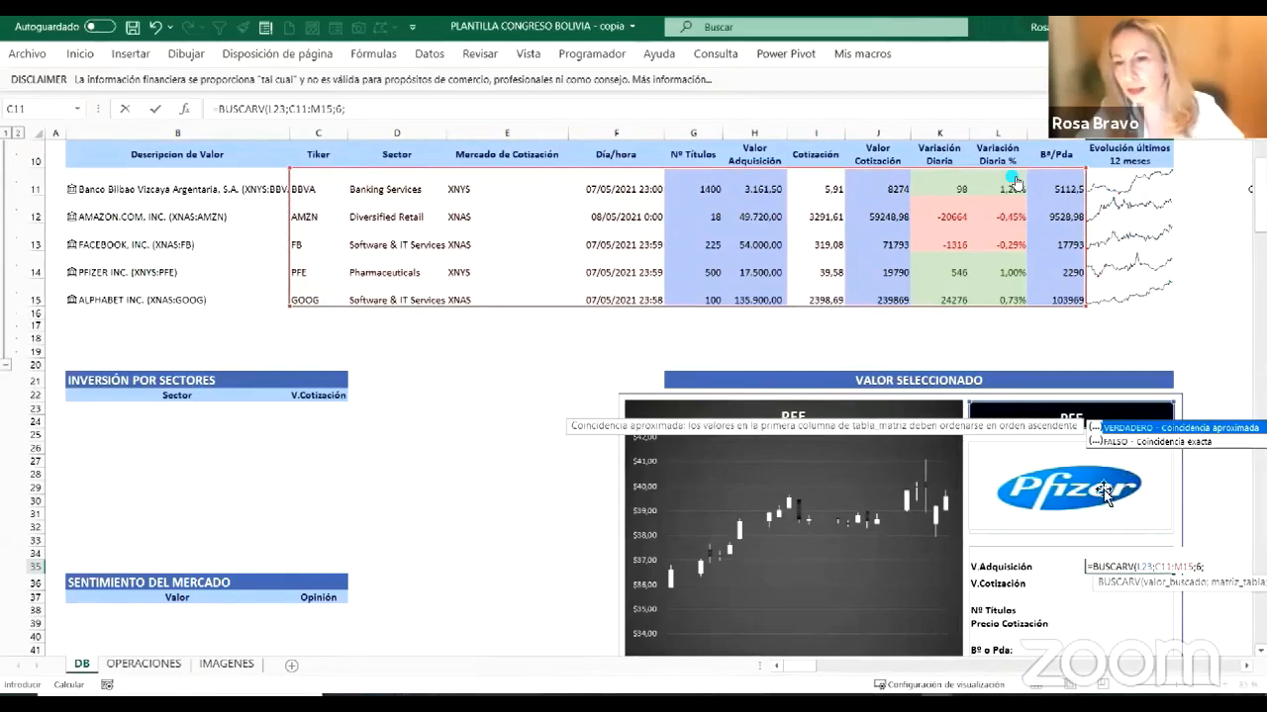
double_click(1152, 443)
key("Return")
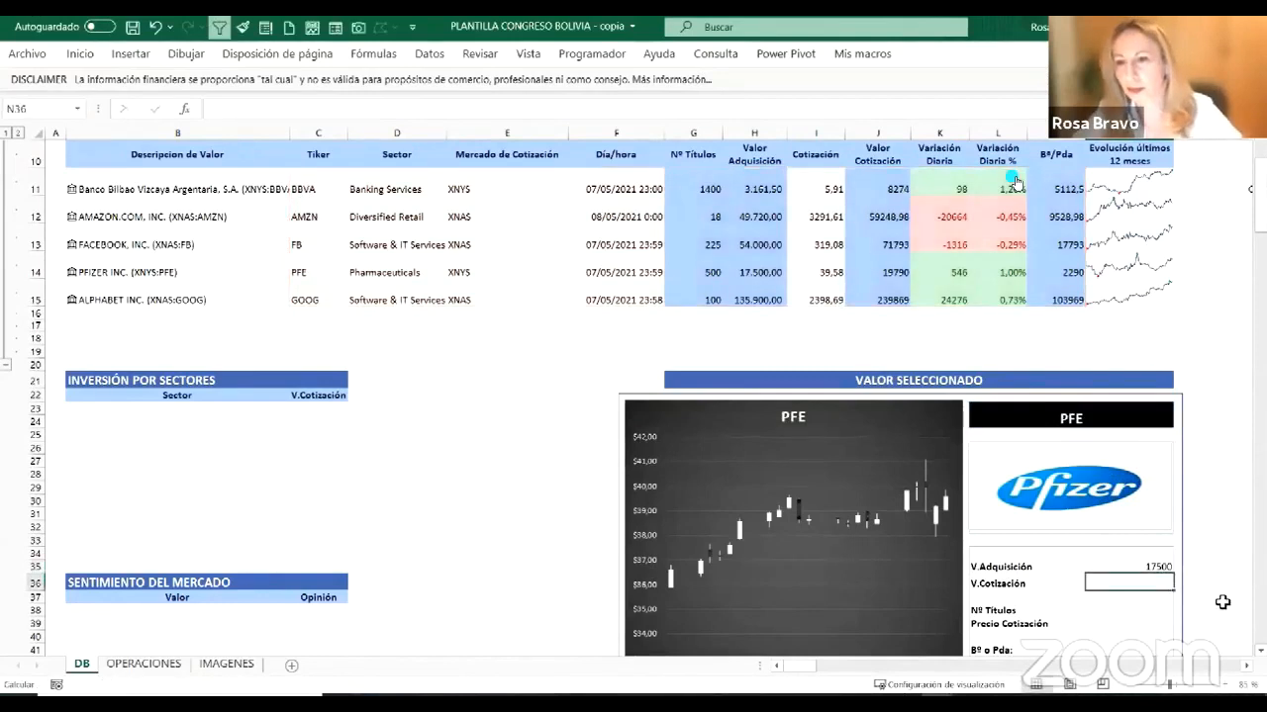
Step: Check the V.Adquisición formula in N35 and match the remaining labels of the details box with the column numbers in row 7
scroll(1123, 569, "down", 1)
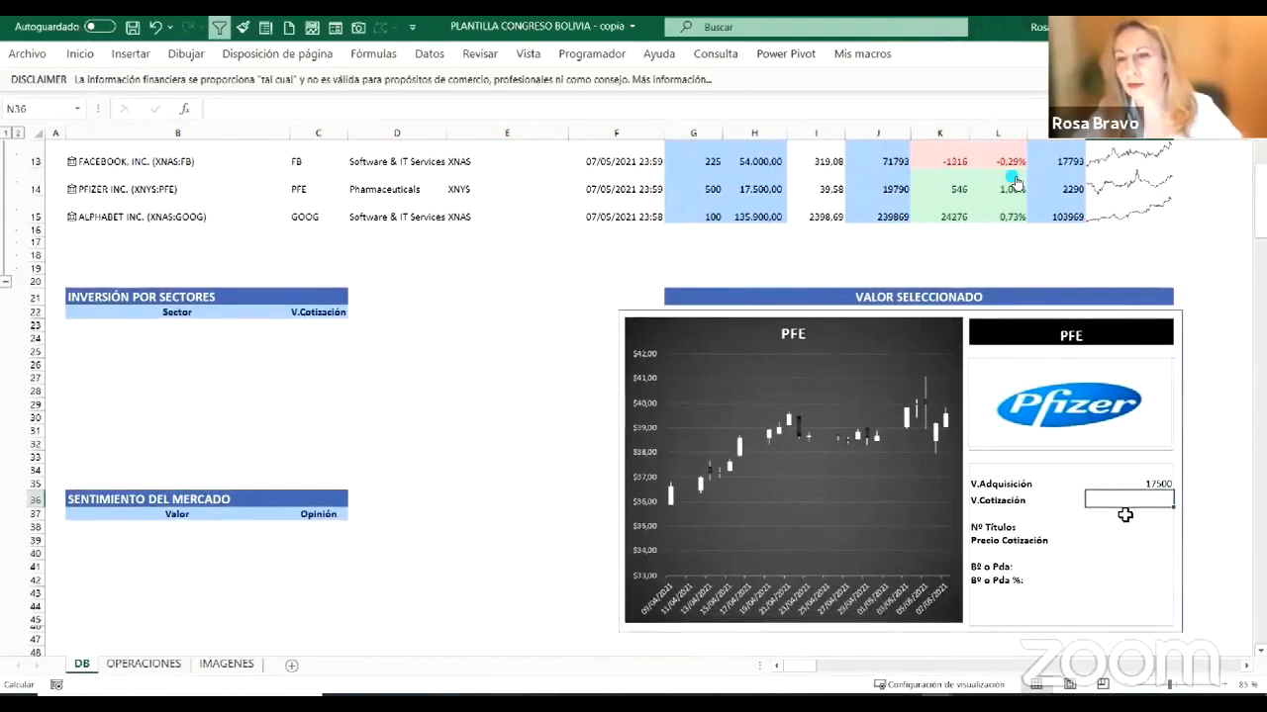
left_click(1125, 484)
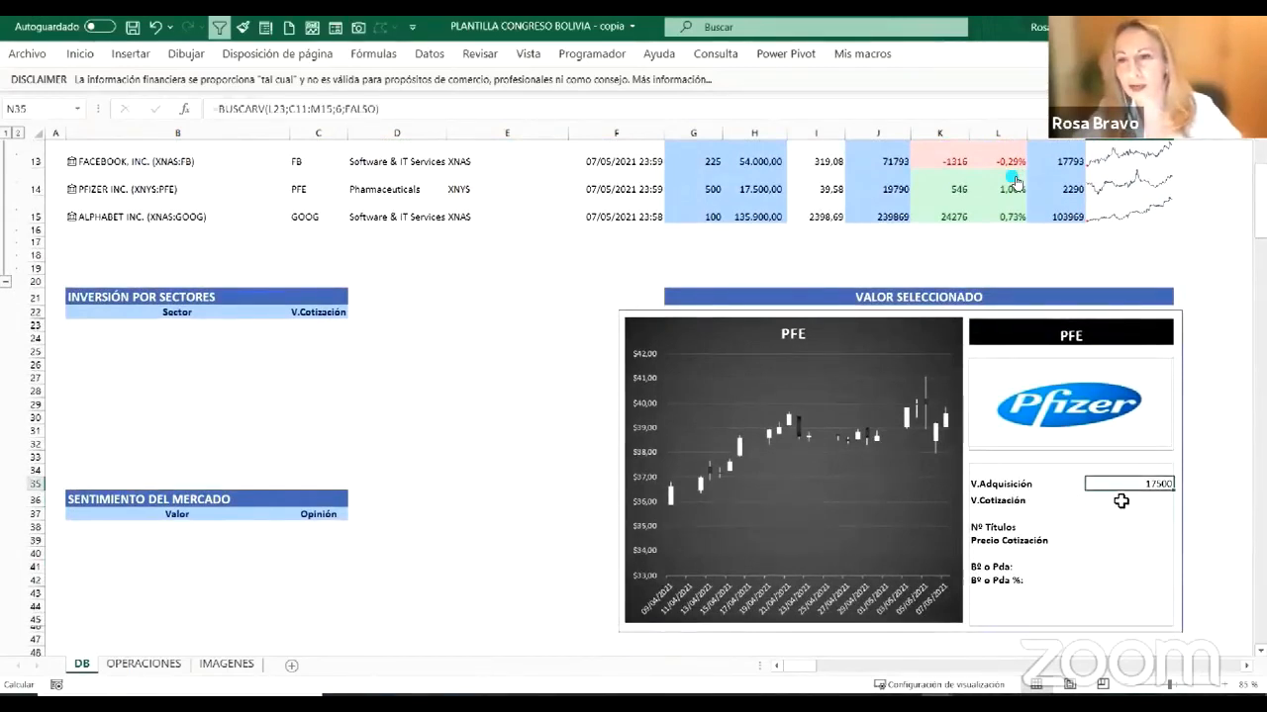
left_click(1121, 502)
scroll(1122, 501, "up", 3)
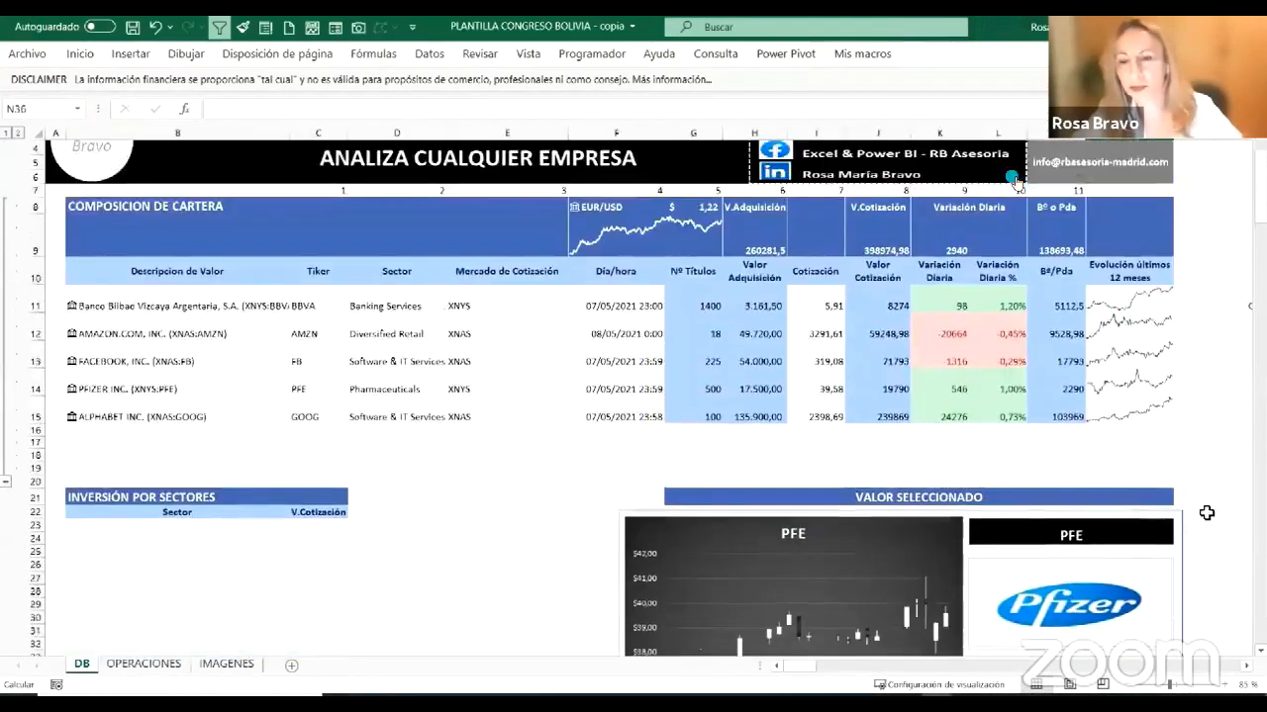
scroll(1142, 444, "down", 4)
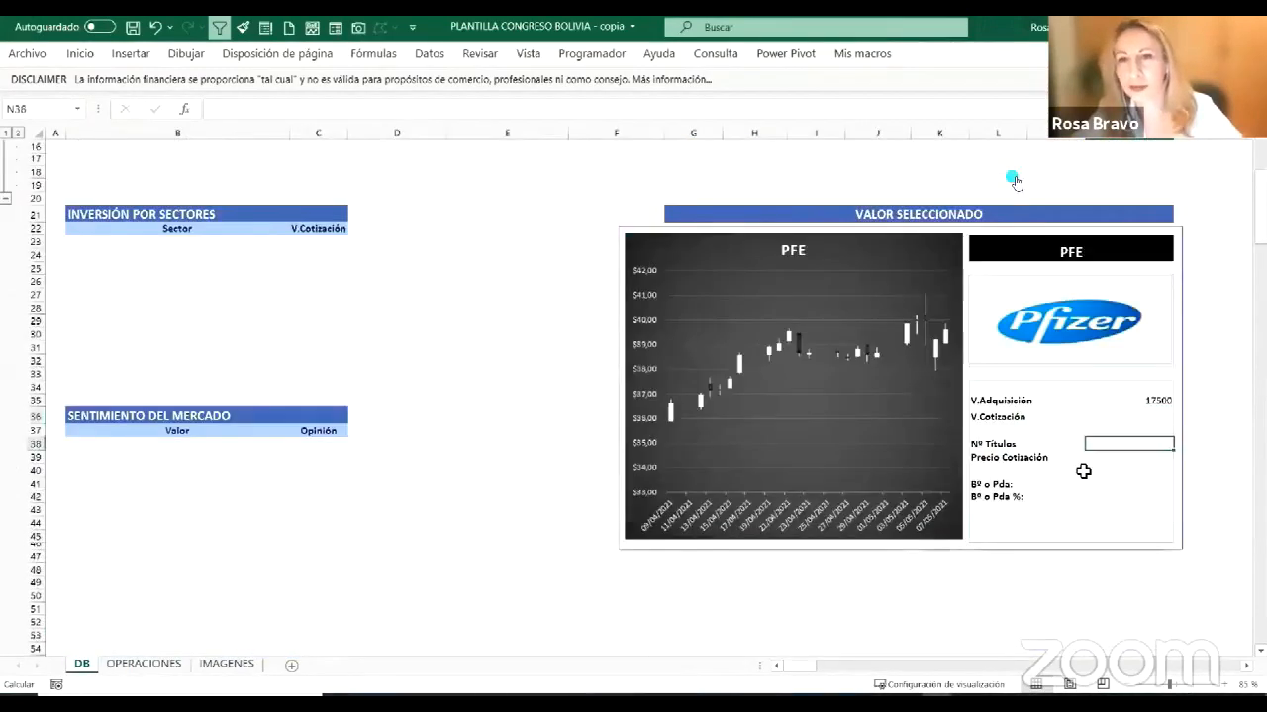
scroll(1084, 471, "up", 1)
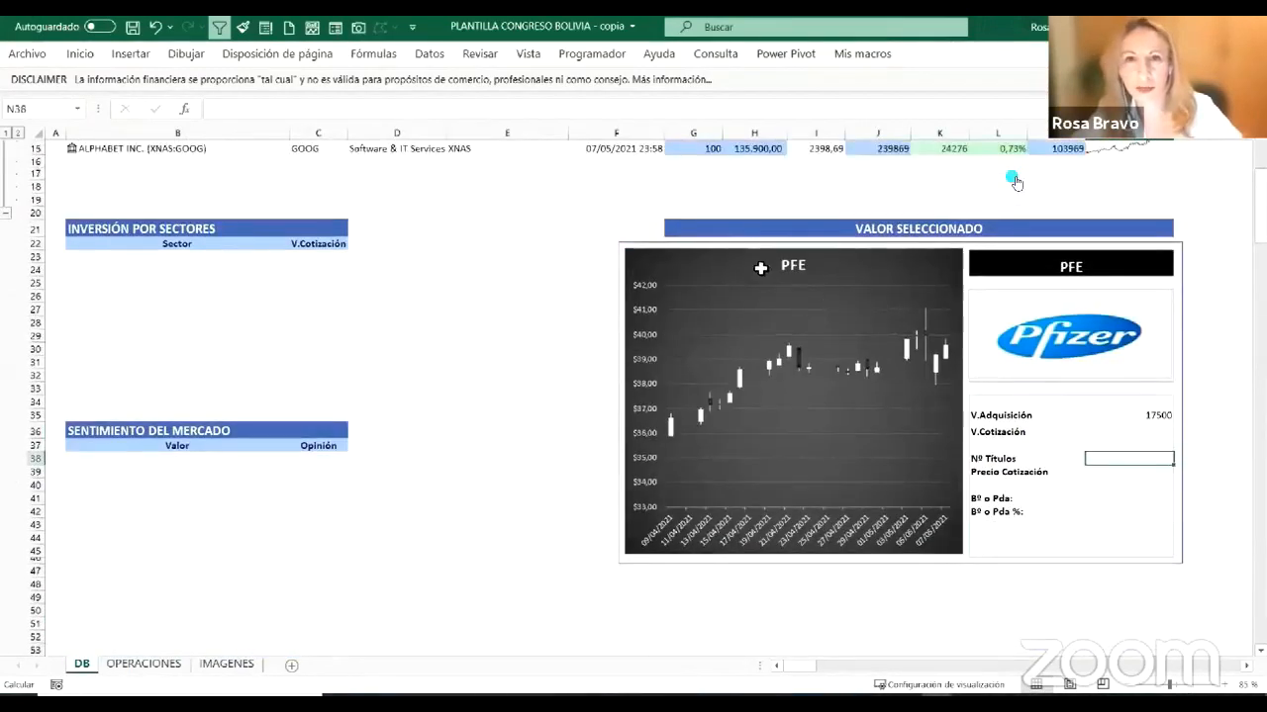
scroll(758, 266, "up", 4)
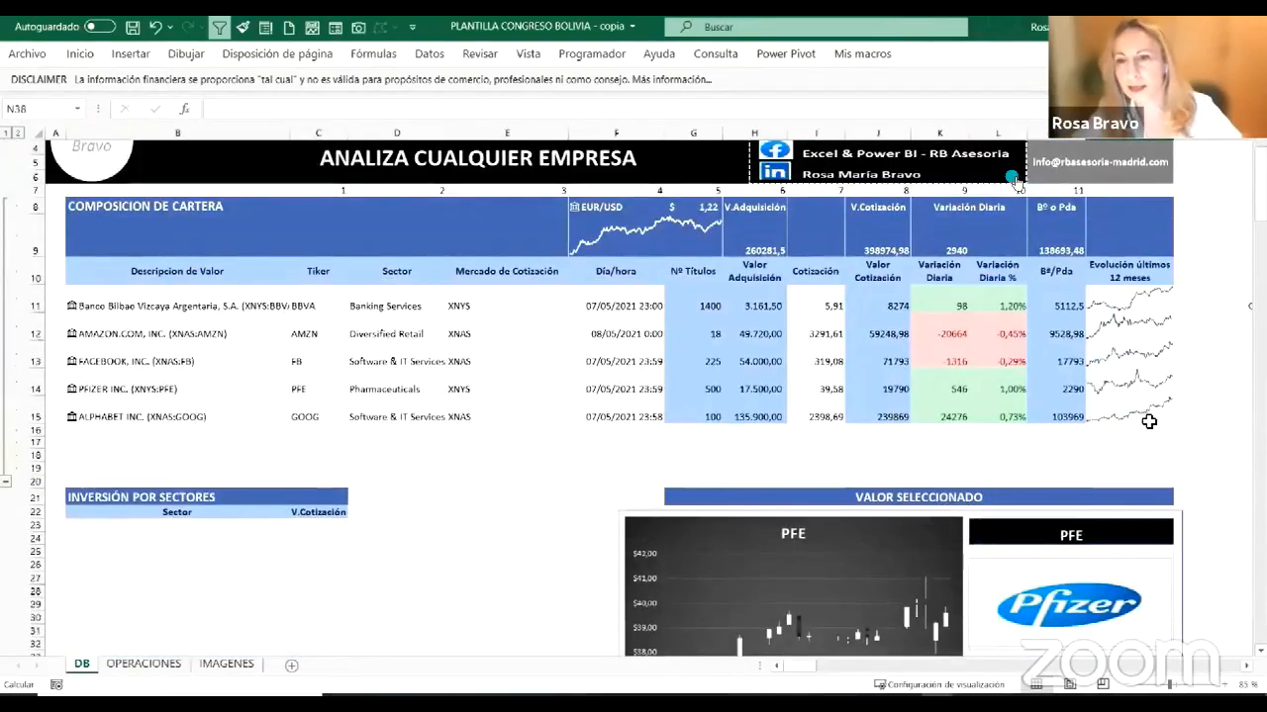
scroll(915, 450, "down", 5)
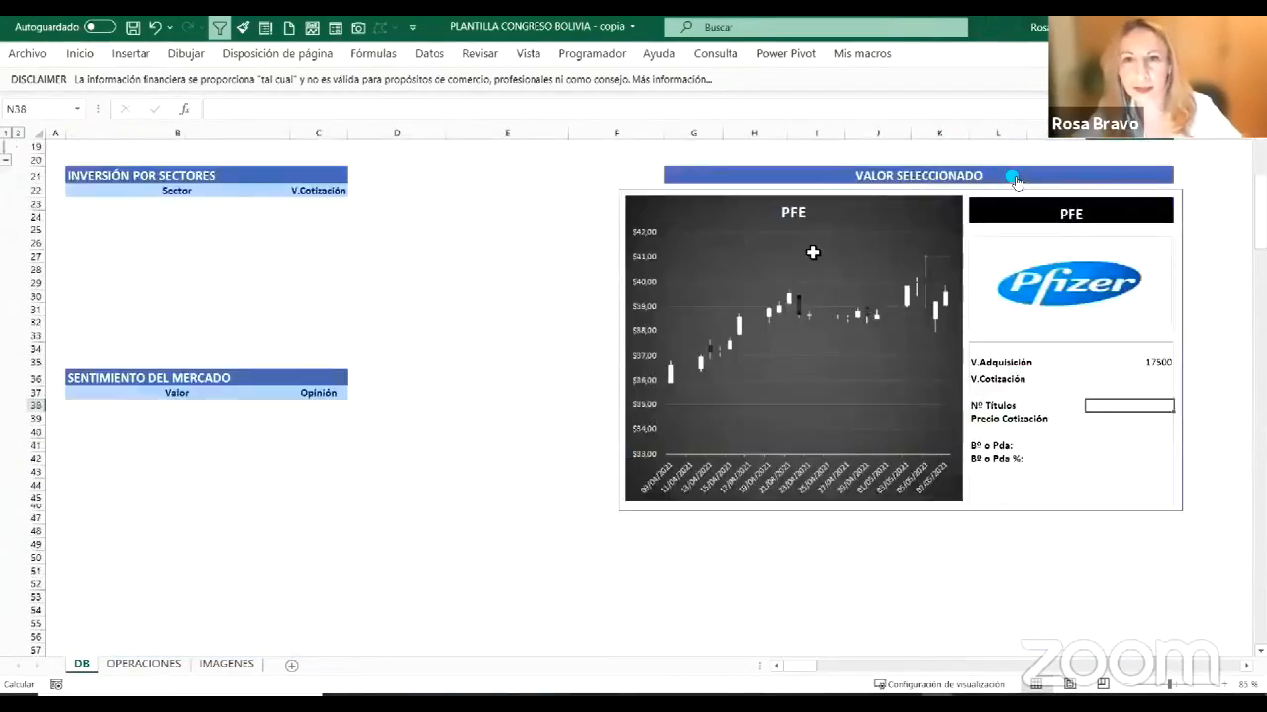
scroll(823, 193, "up", 5)
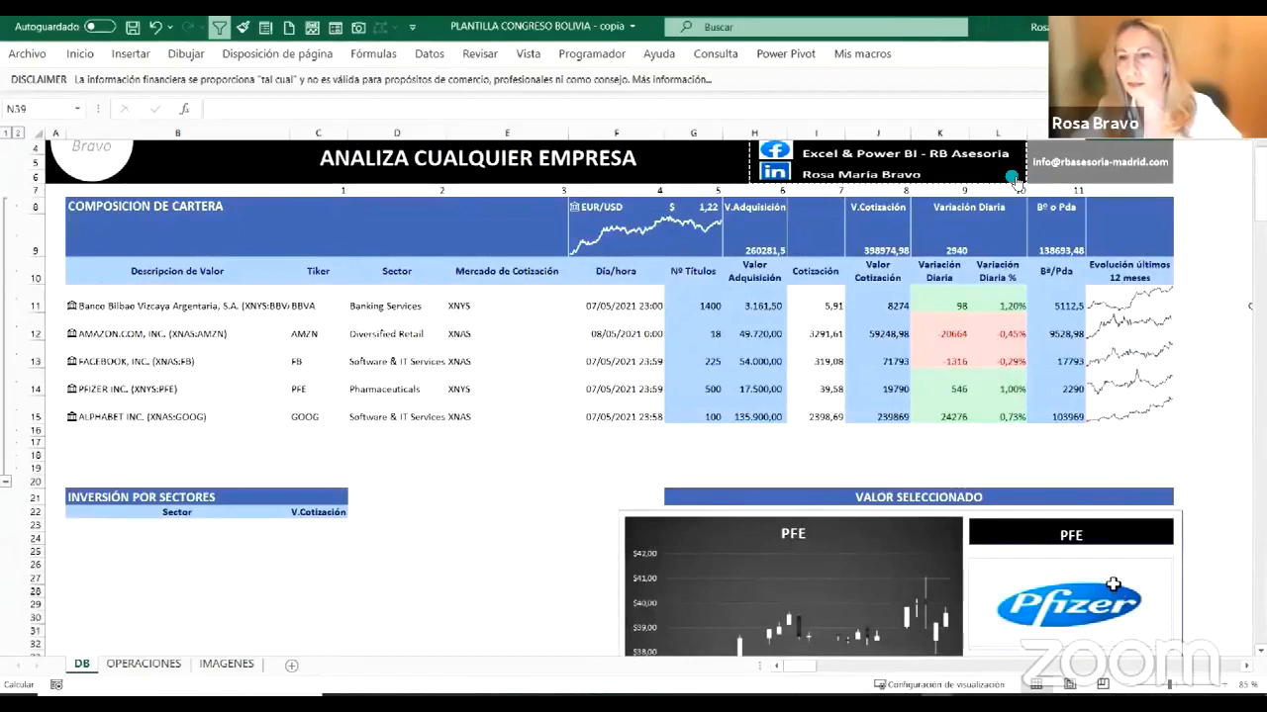
scroll(1110, 583, "down", 4)
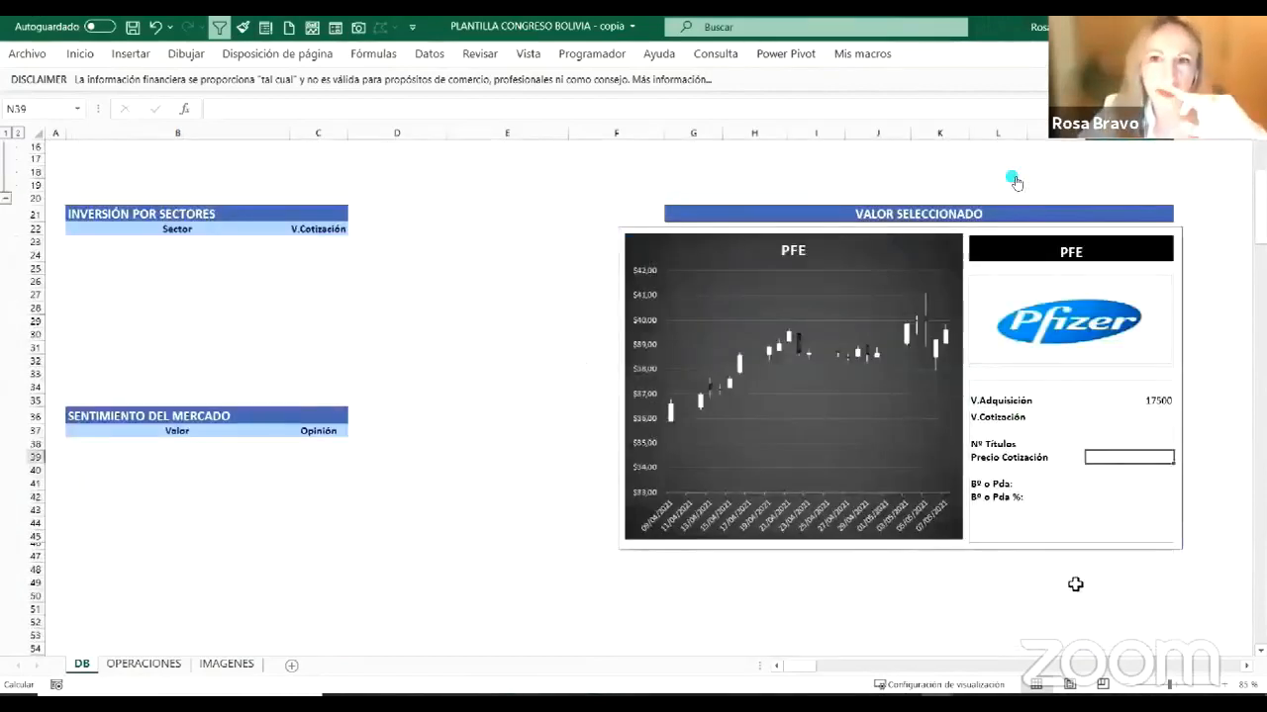
Step: Select B38 under Valor in the Sentimiento del mercado table and review the dashboard sections still needing data
left_click(102, 445)
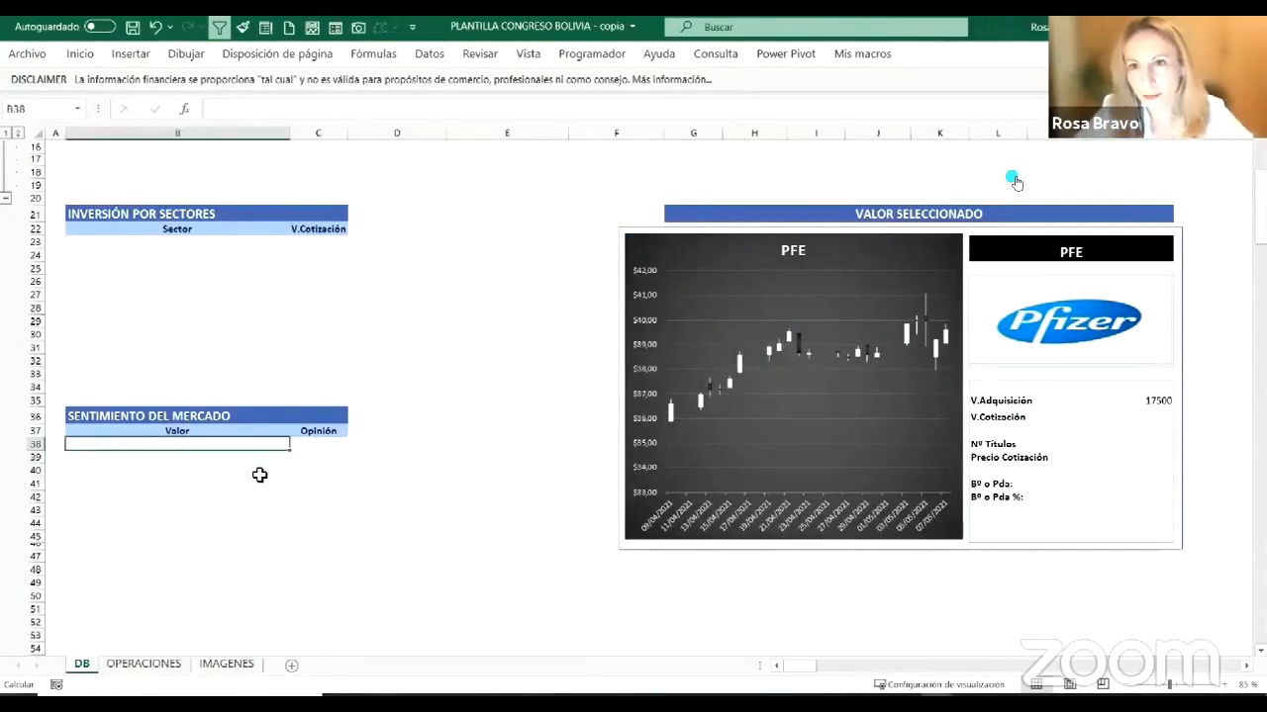
scroll(486, 556, "up", 1)
scroll(486, 556, "up", 1)
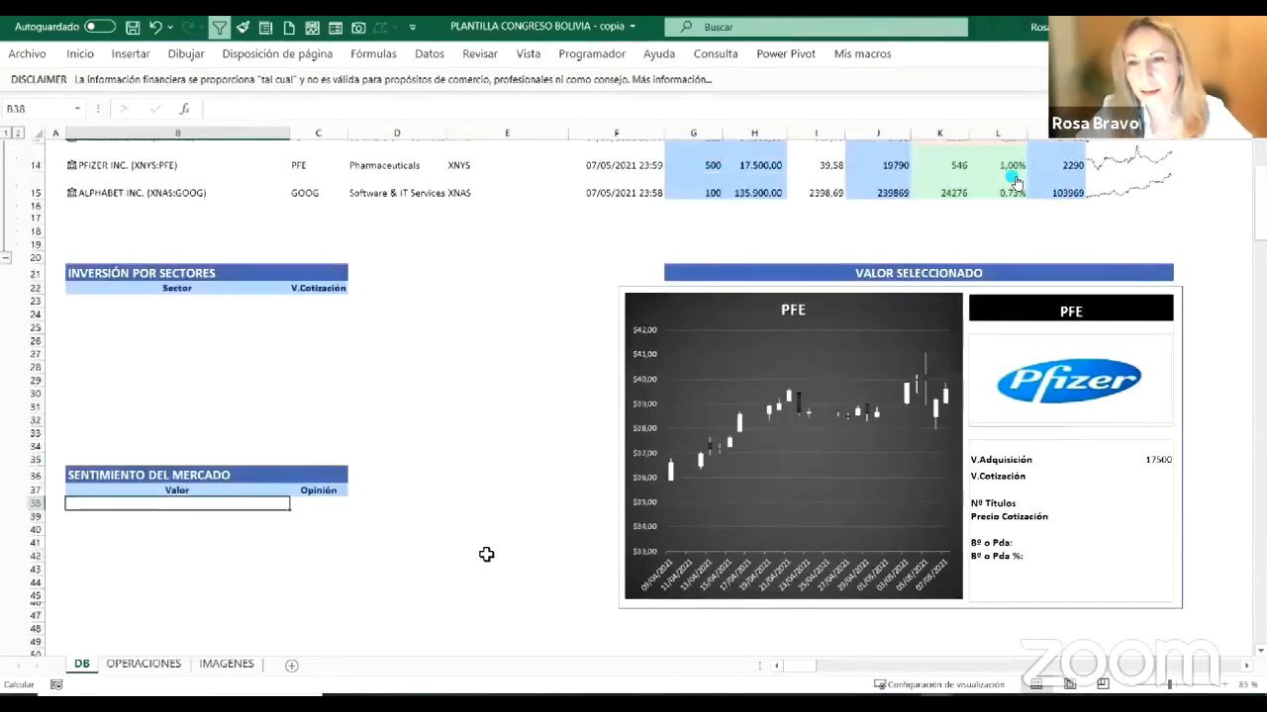
scroll(486, 555, "up", 5)
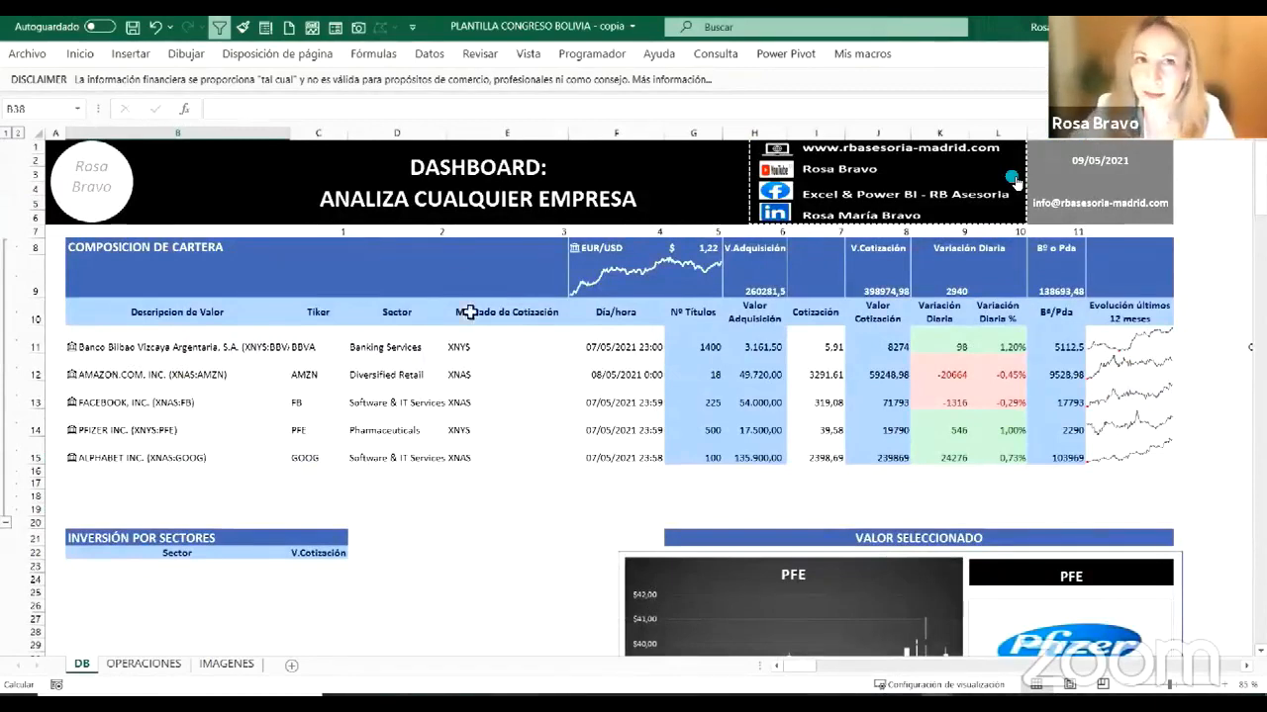
left_click(419, 56)
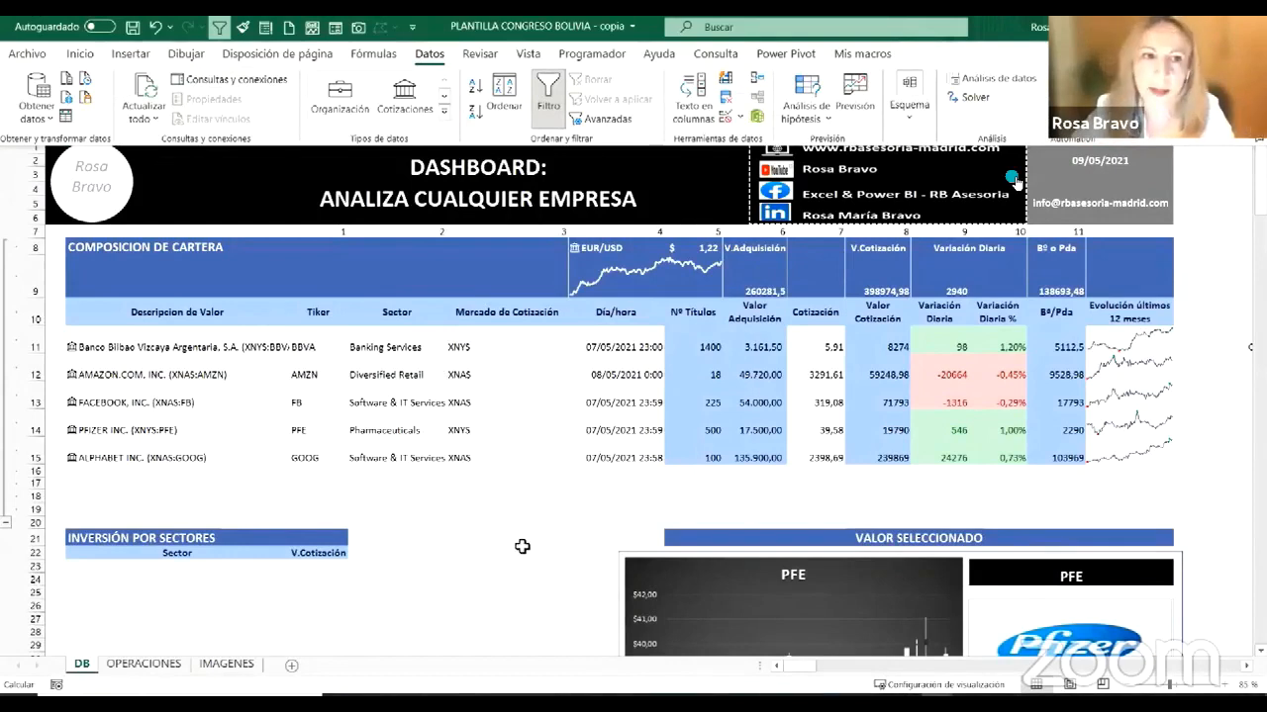
scroll(521, 546, "down", 1)
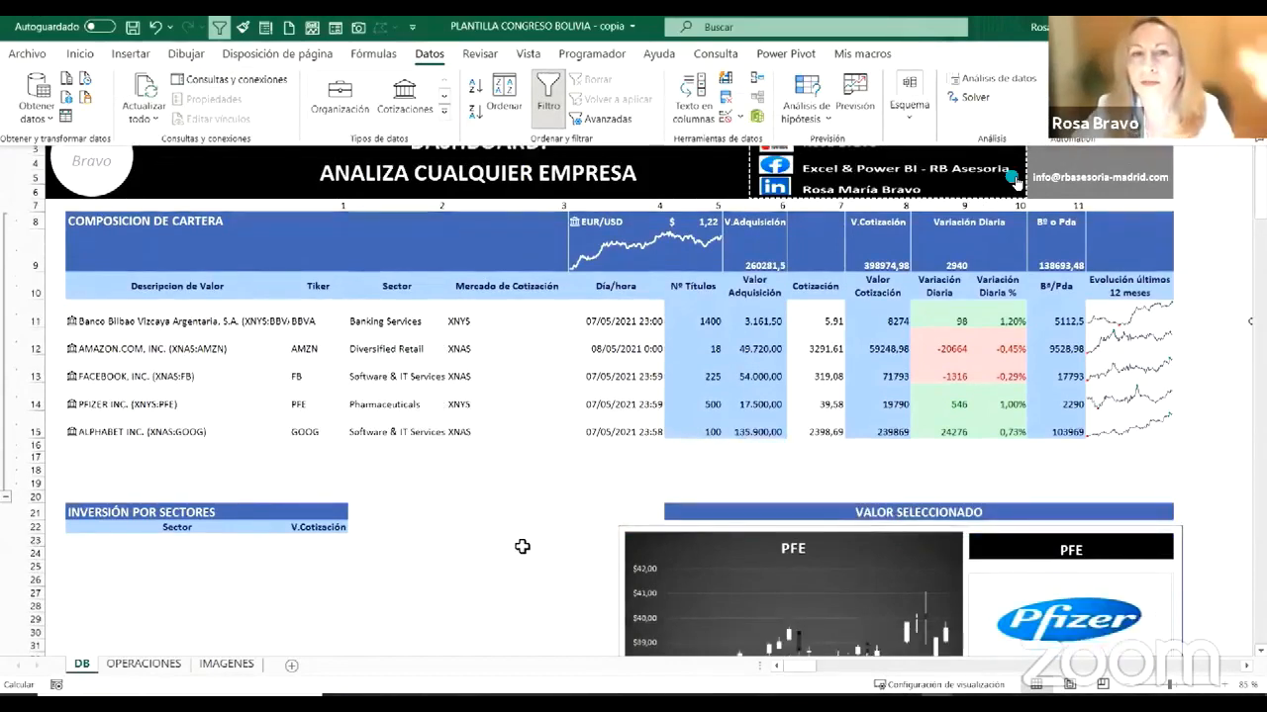
scroll(522, 546, "down", 3)
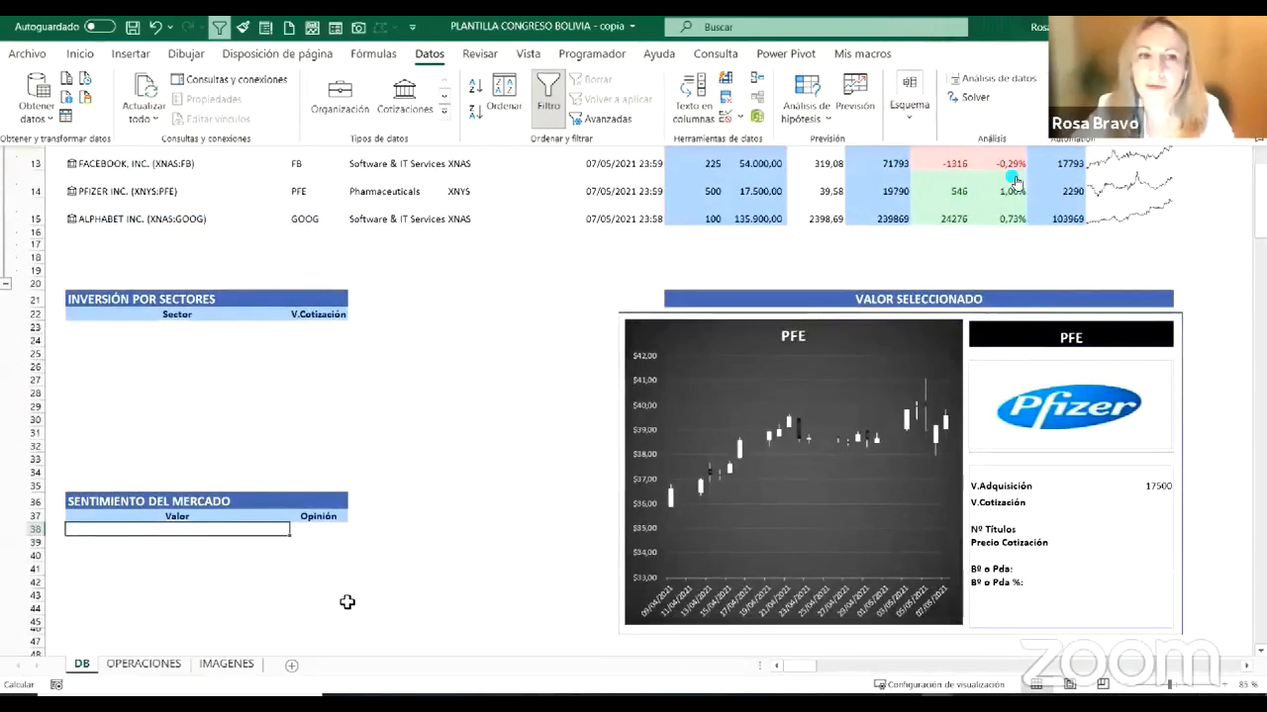
scroll(348, 601, "down", 1)
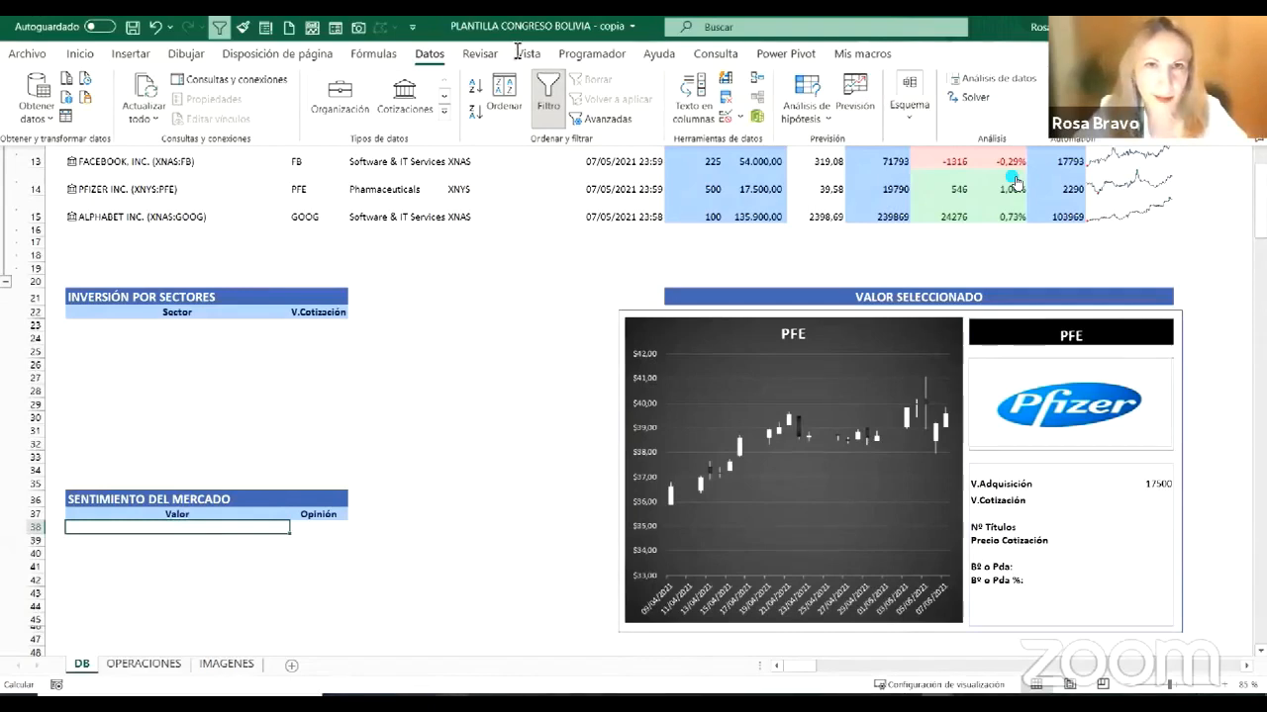
Step: Switch to the browser and look through the Investing.com, Yahoo Finanzas and Bloomberg pages as possible sources of market data
key("alt+Tab")
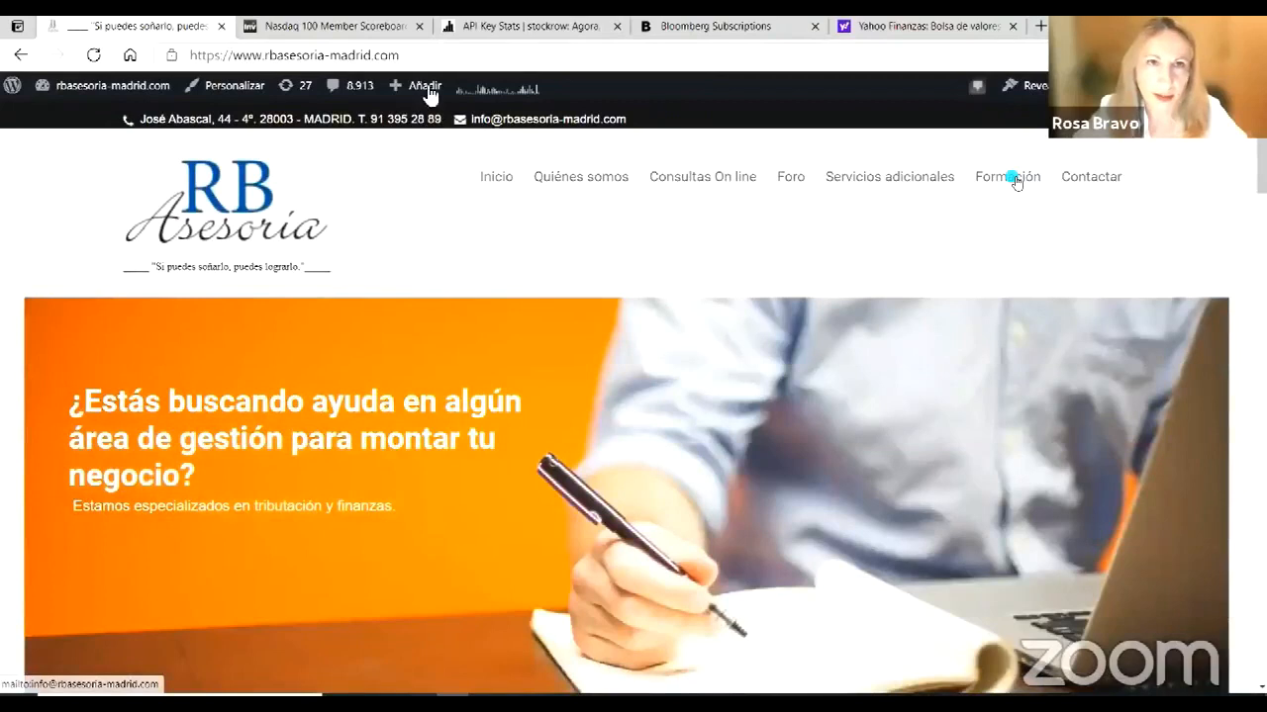
key("ctrl+Tab")
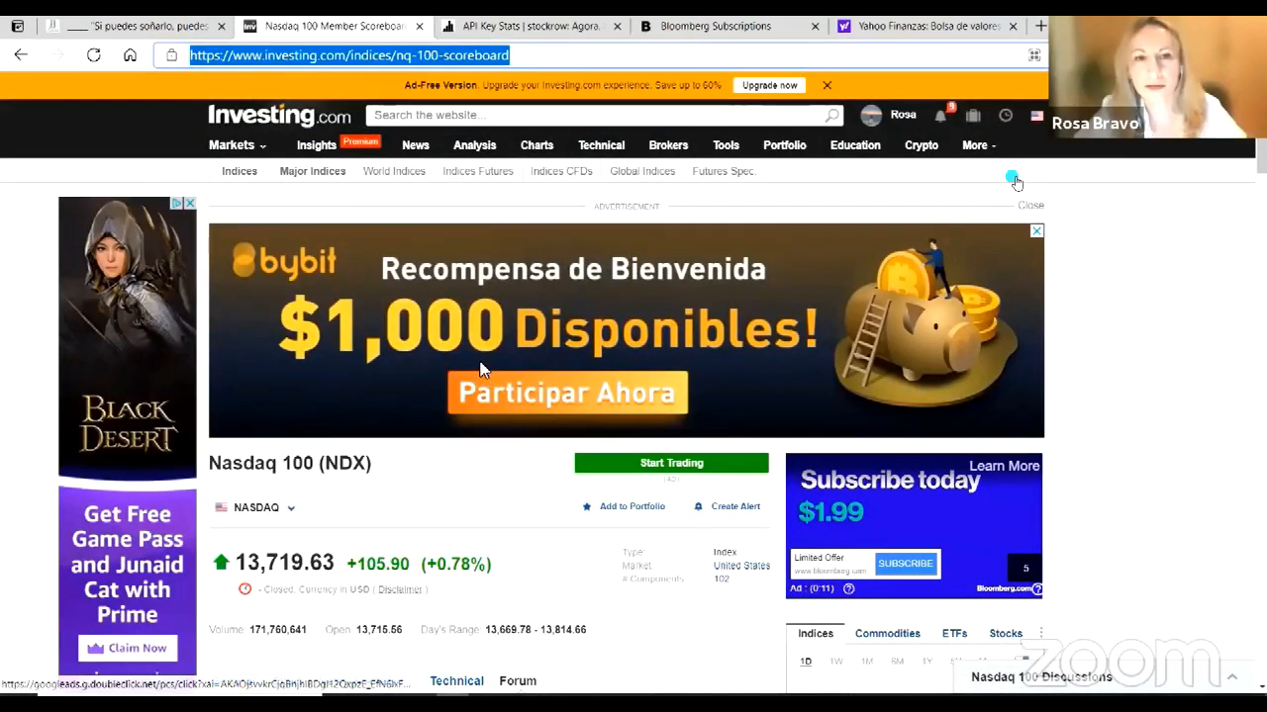
scroll(481, 364, "down", 2)
scroll(283, 75, "up", 2)
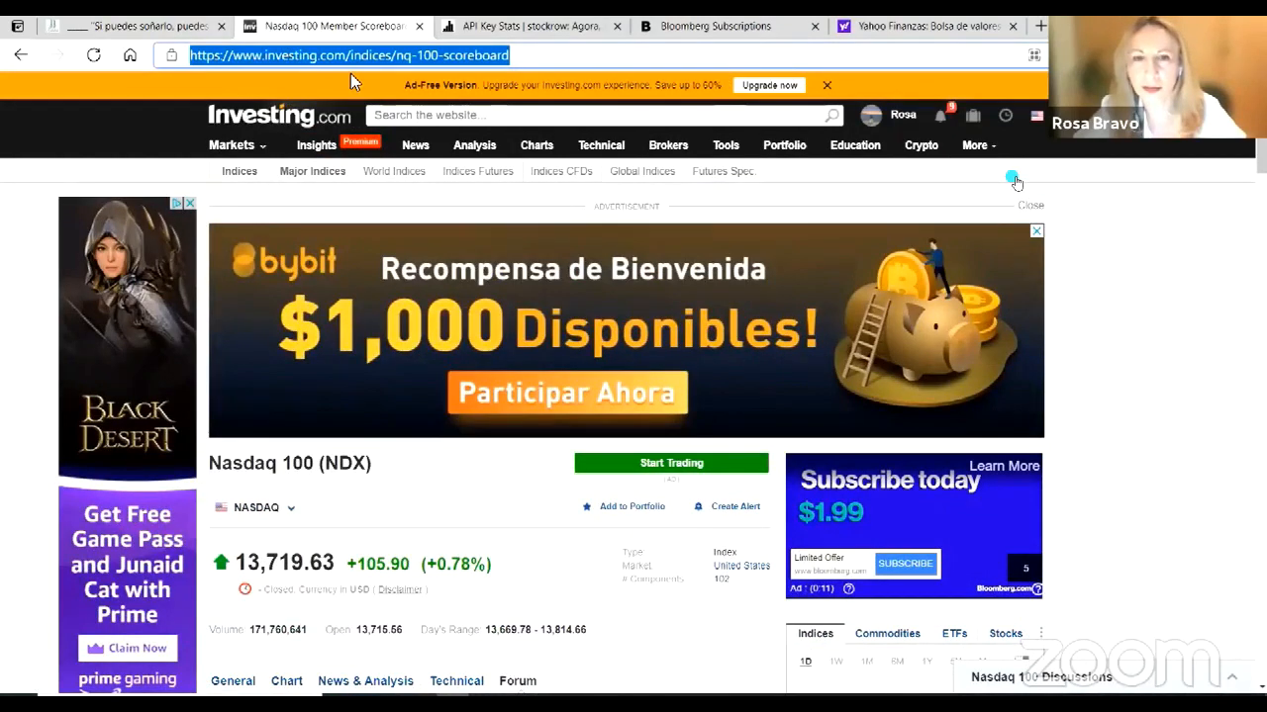
key("ctrl+5")
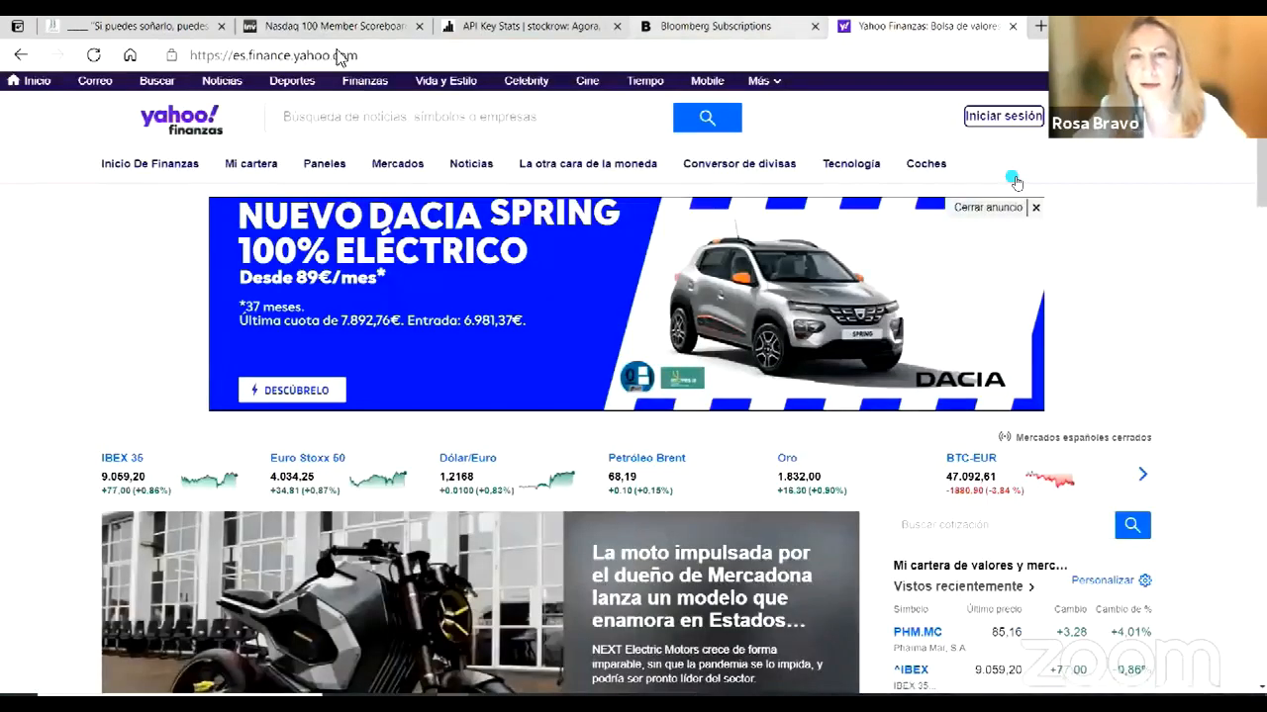
key("ctrl+4")
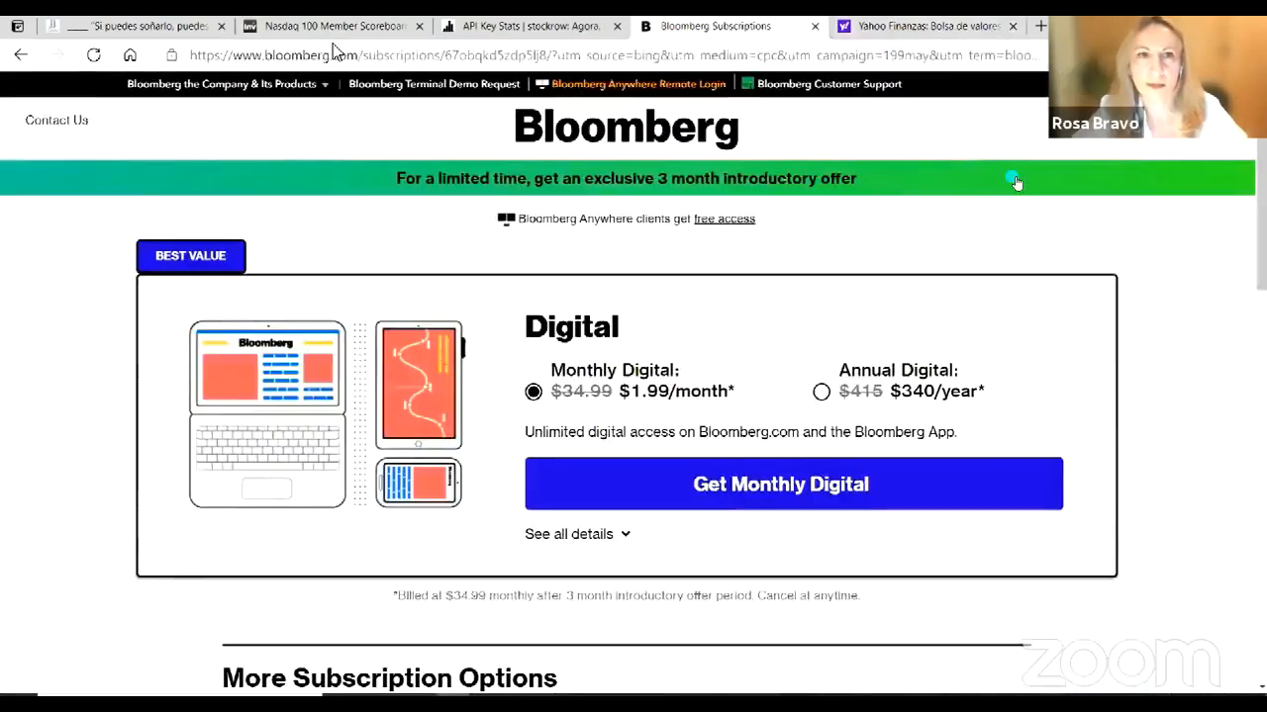
Step: Copy the URL of Investing.com's Nasdaq 100 scoreboard page and switch back to the dashboard workbook in Excel
key("ctrl+2")
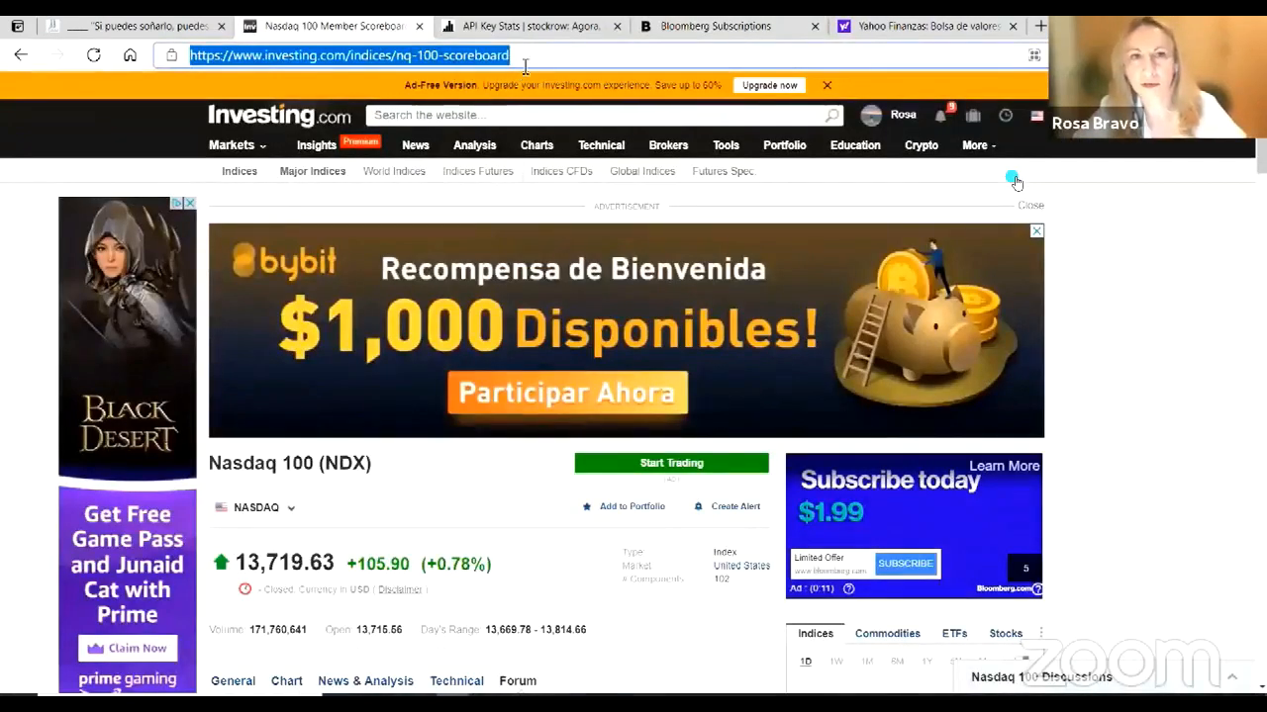
left_click_drag(521, 59, 275, 63)
key("ctrl+c")
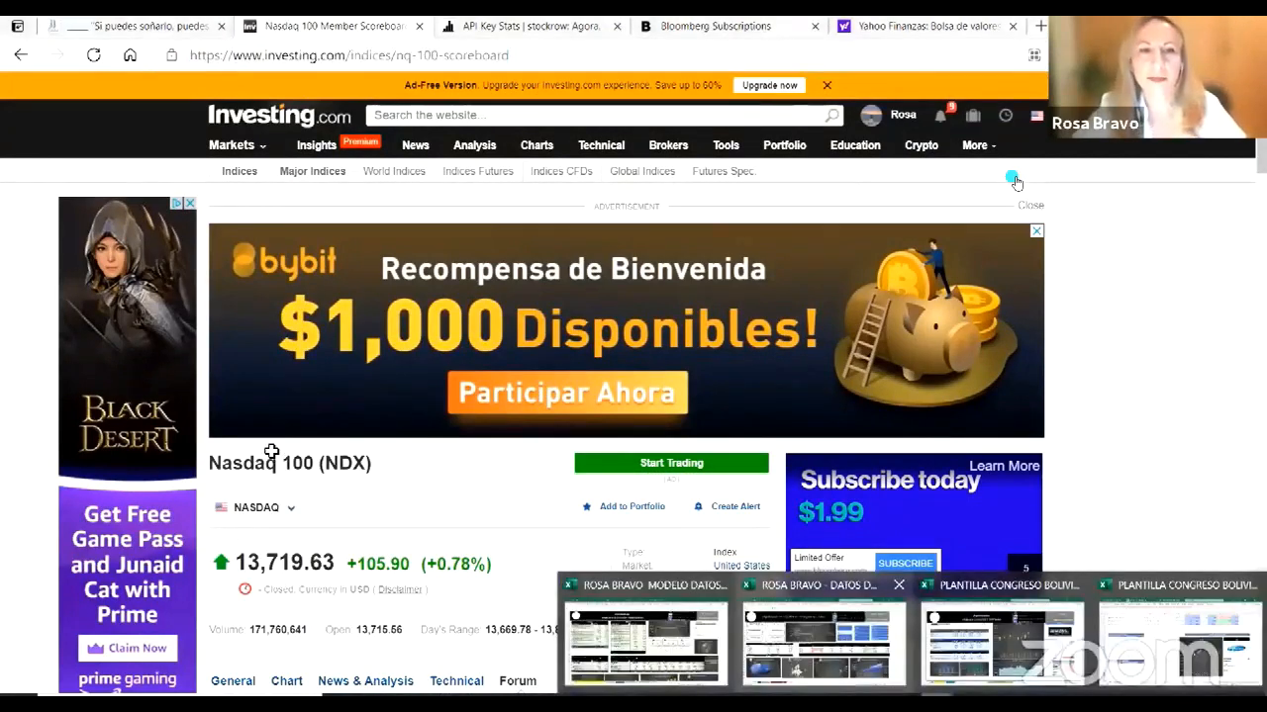
key("alt+Tab")
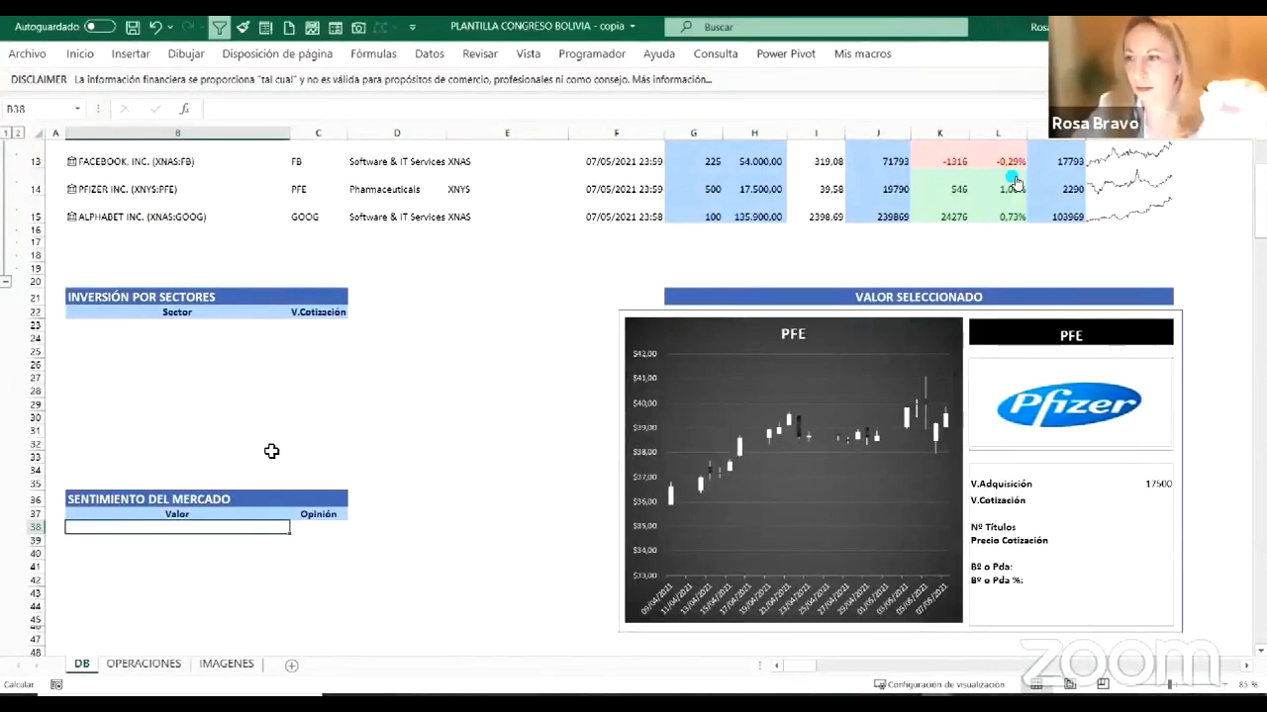
left_click(425, 56)
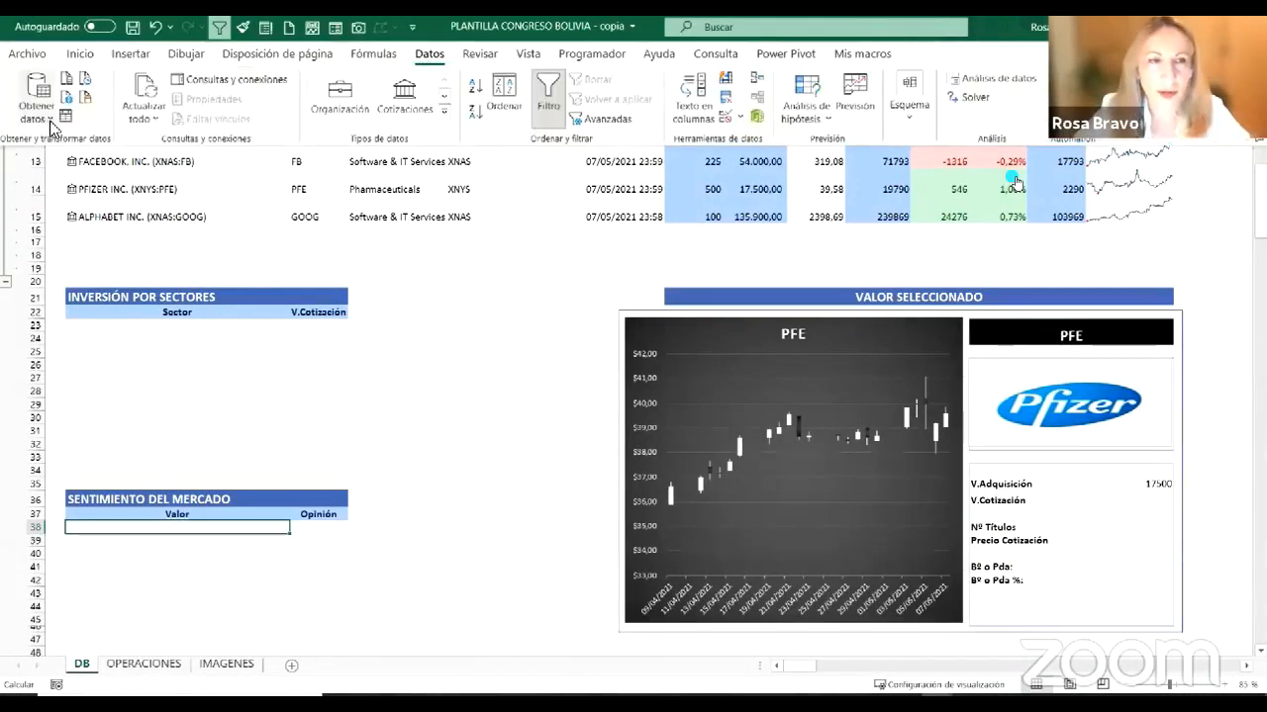
left_click(37, 107)
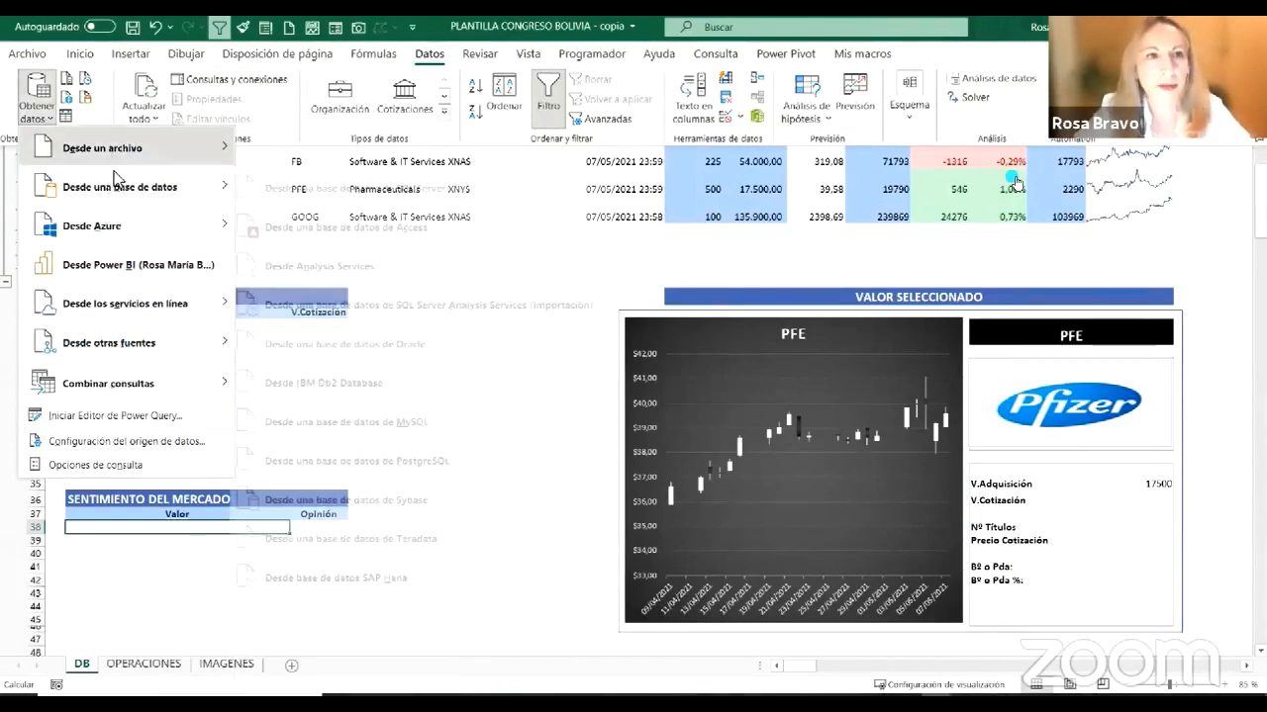
mouse_move(134, 328)
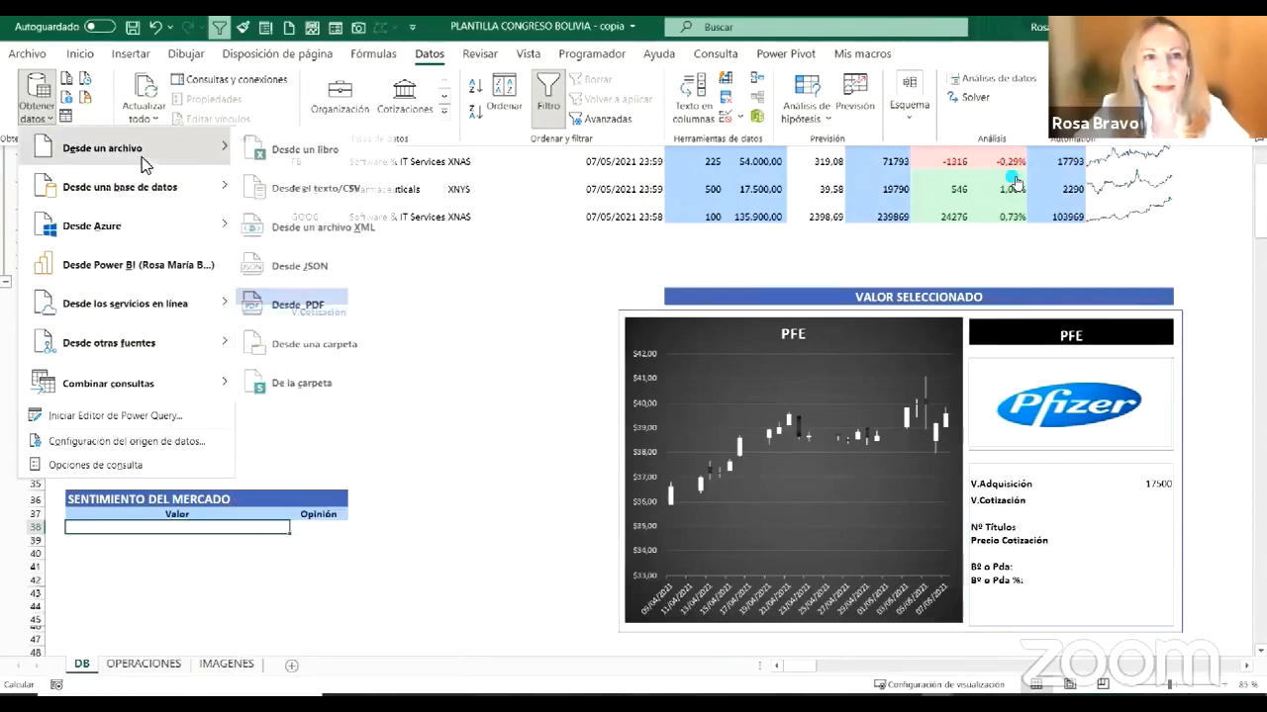
mouse_move(223, 338)
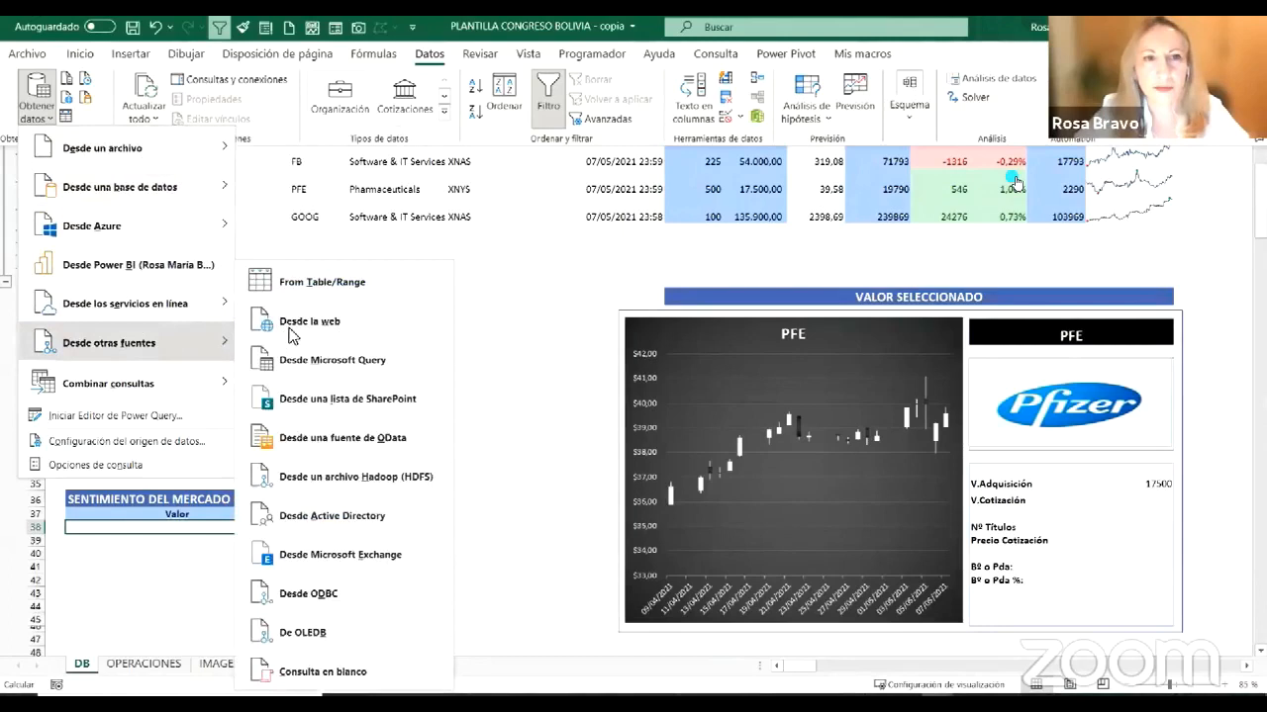
left_click(301, 333)
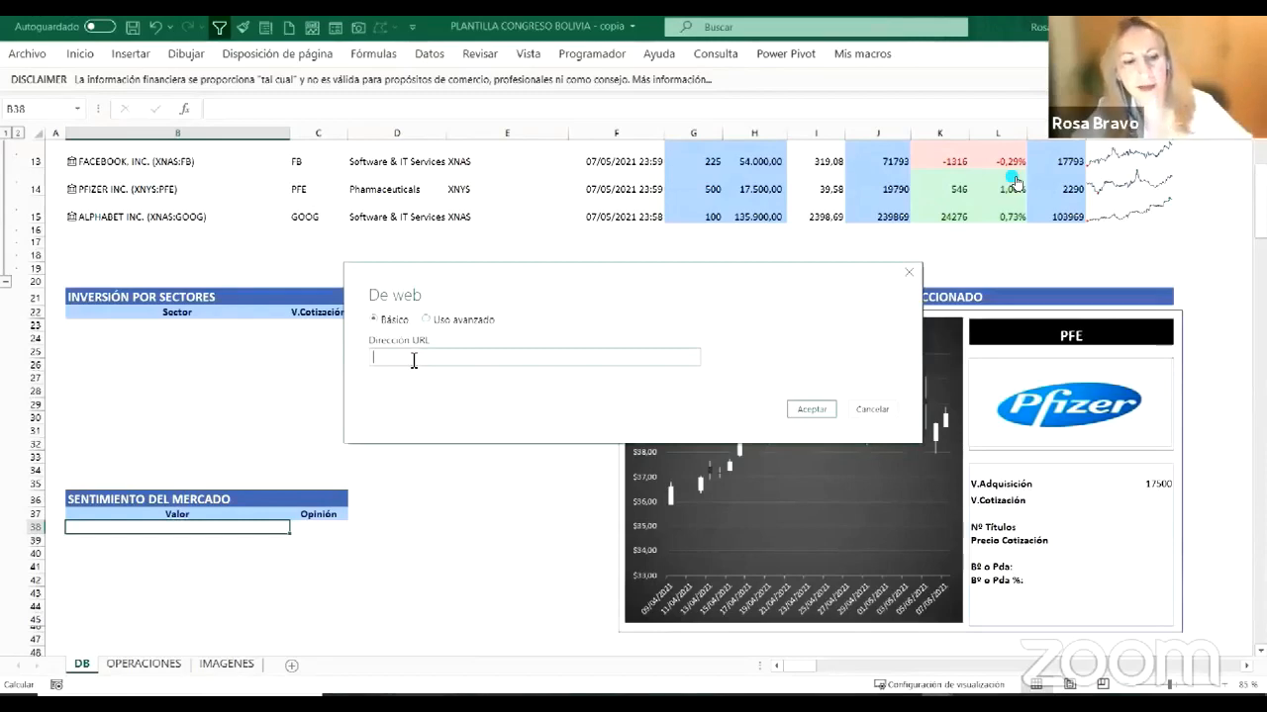
key("ctrl+v")
key("BackSpace")
type("d")
left_click(809, 410)
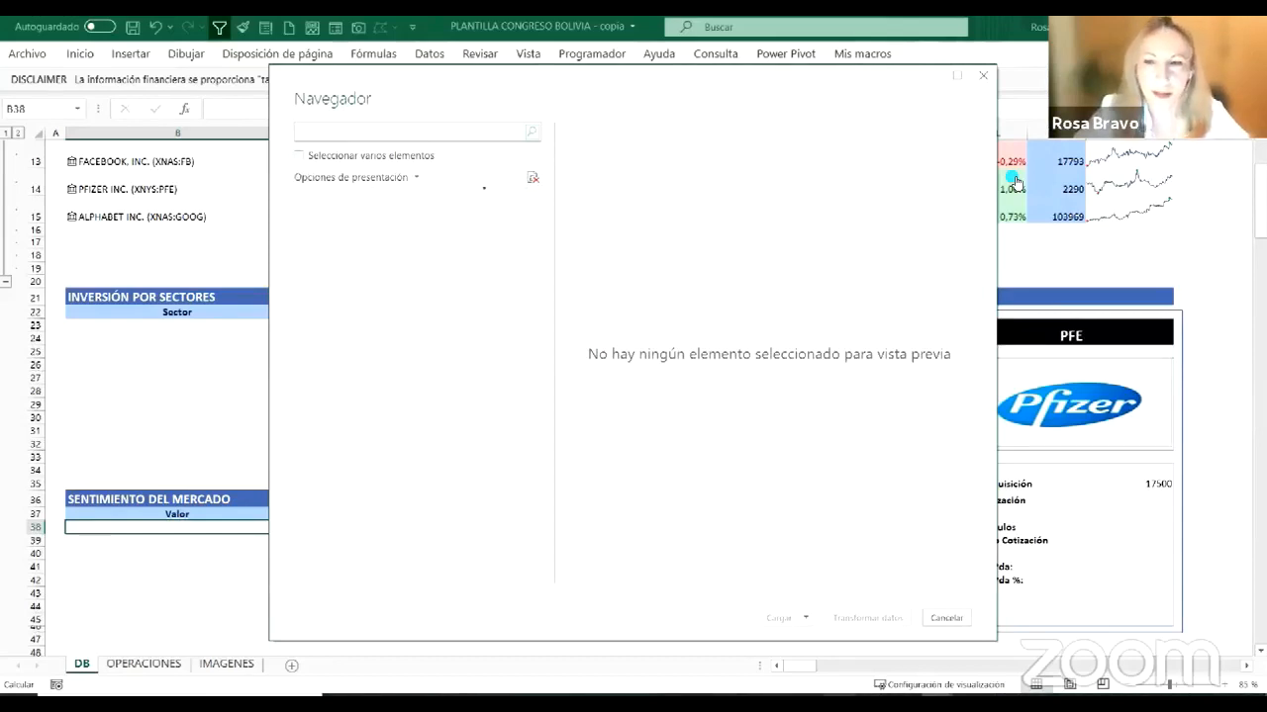
left_click(947, 619)
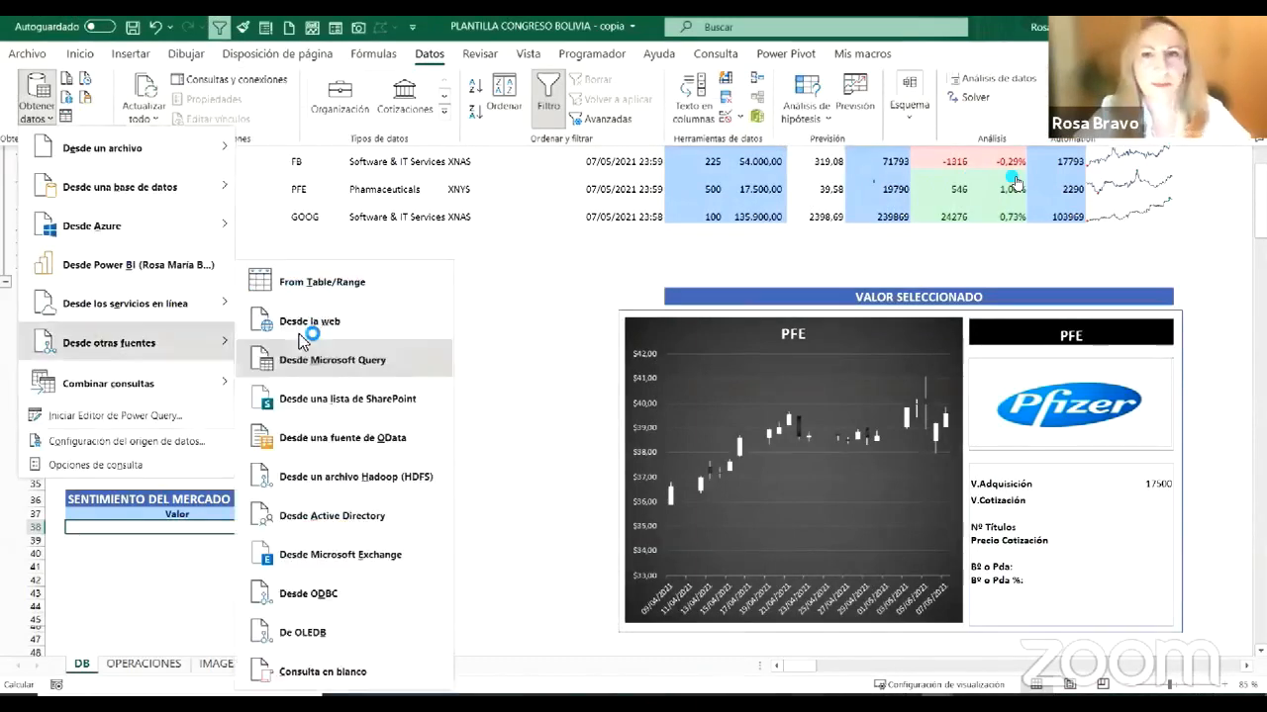
left_click(297, 335)
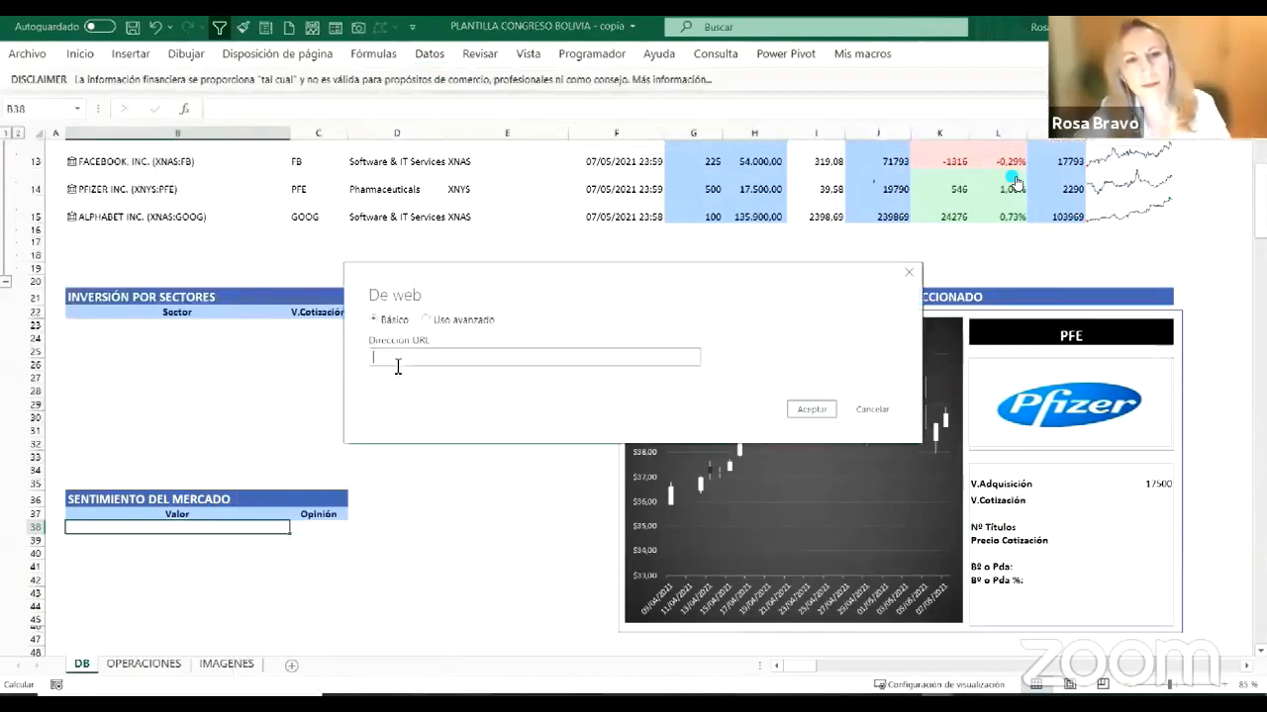
key("ctrl+v")
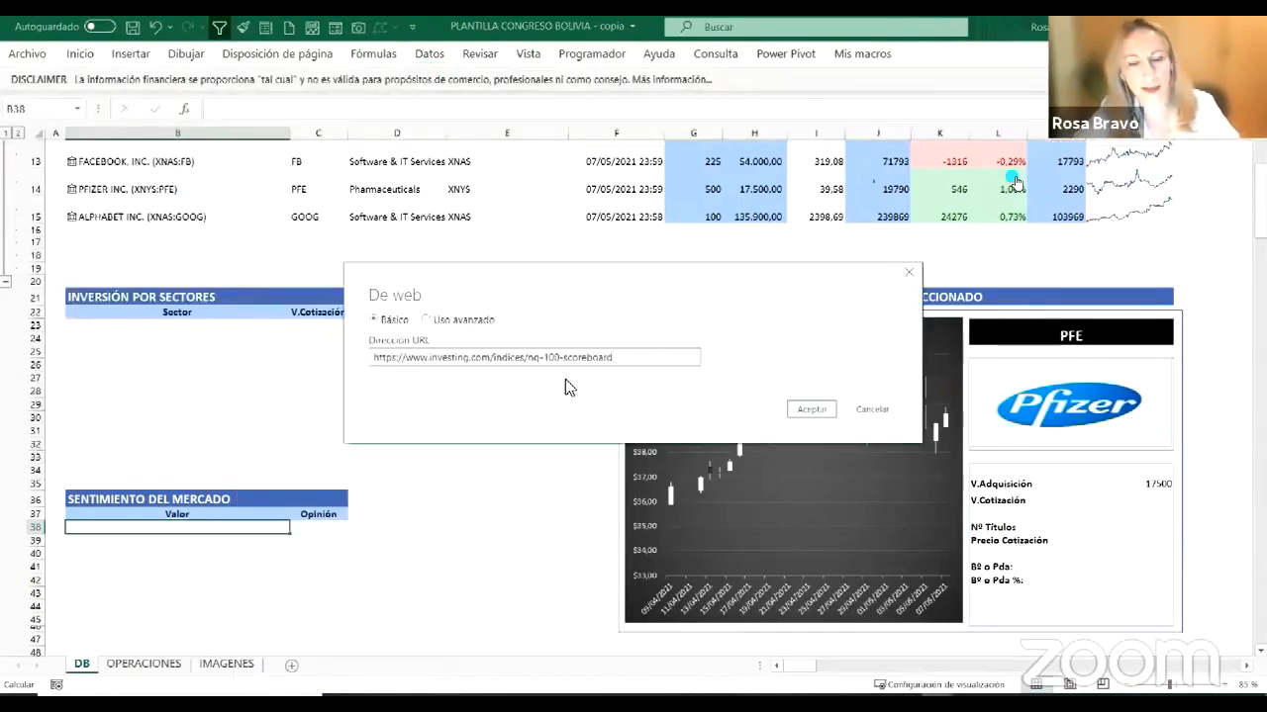
type("d")
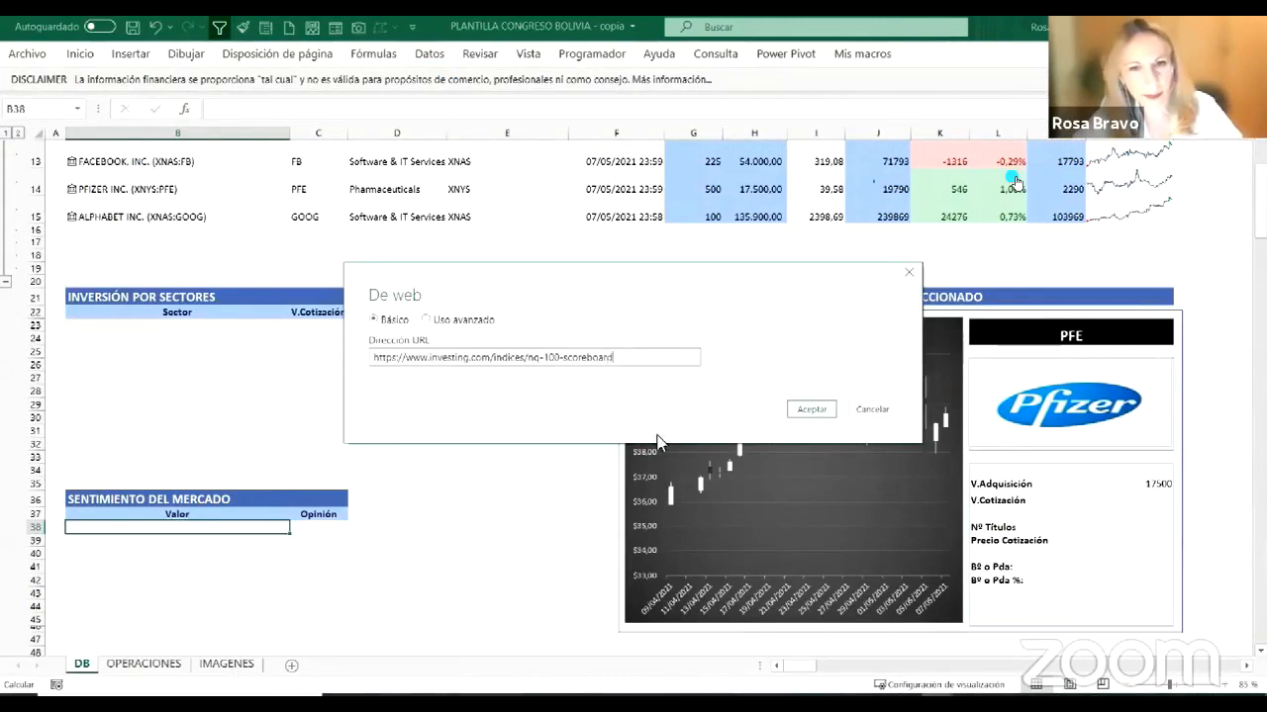
left_click(810, 409)
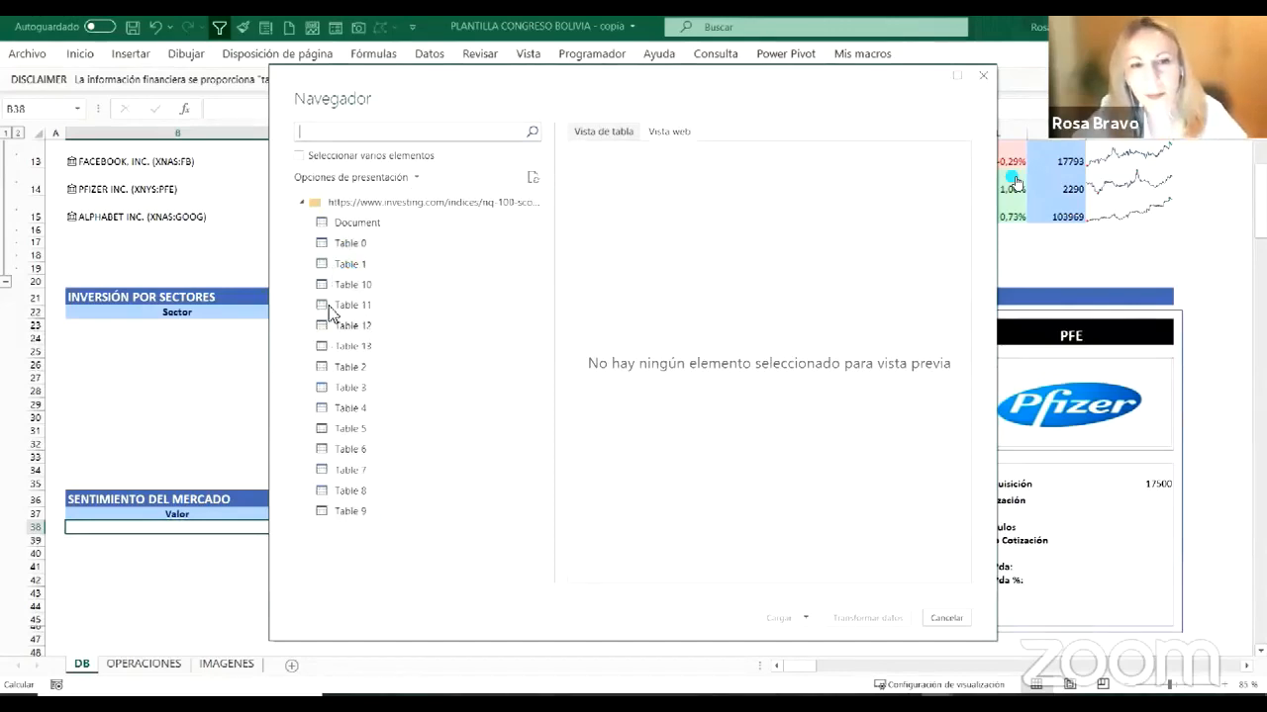
Step: Preview the tables from the scoreboard page to find the one listing companies with their buy or sell ratings
left_click(336, 245)
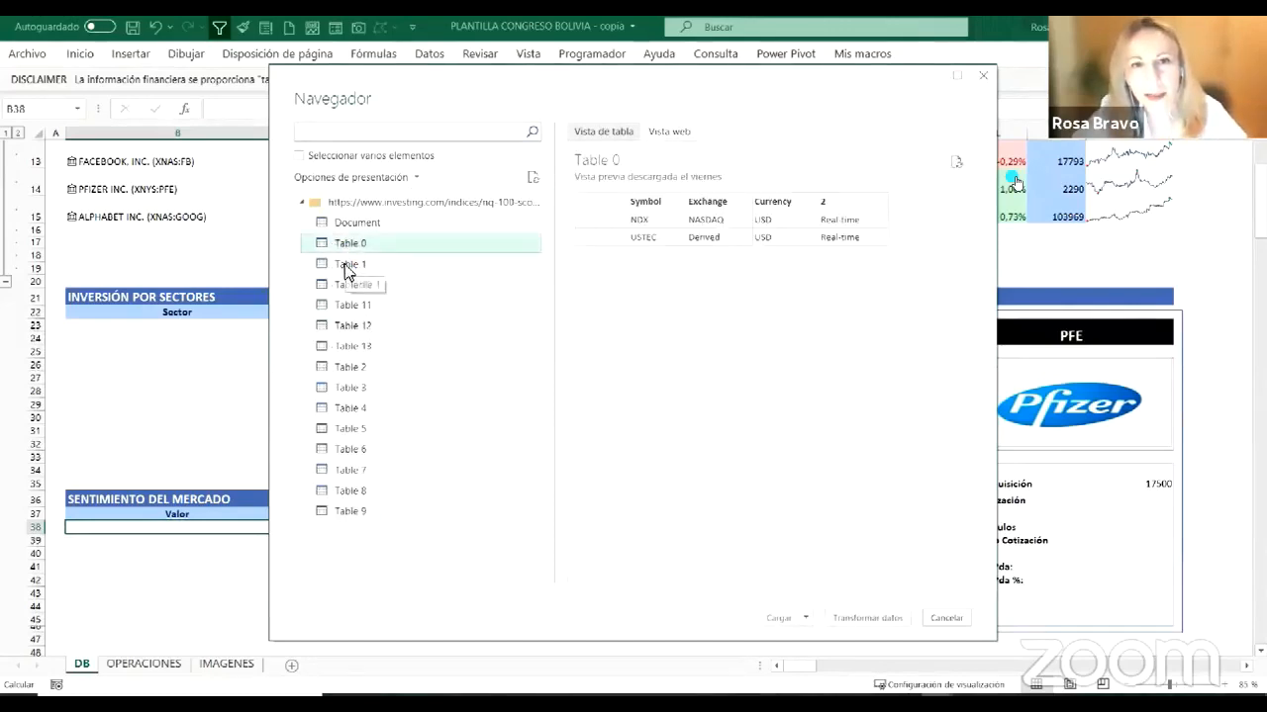
left_click(346, 265)
left_click(345, 306)
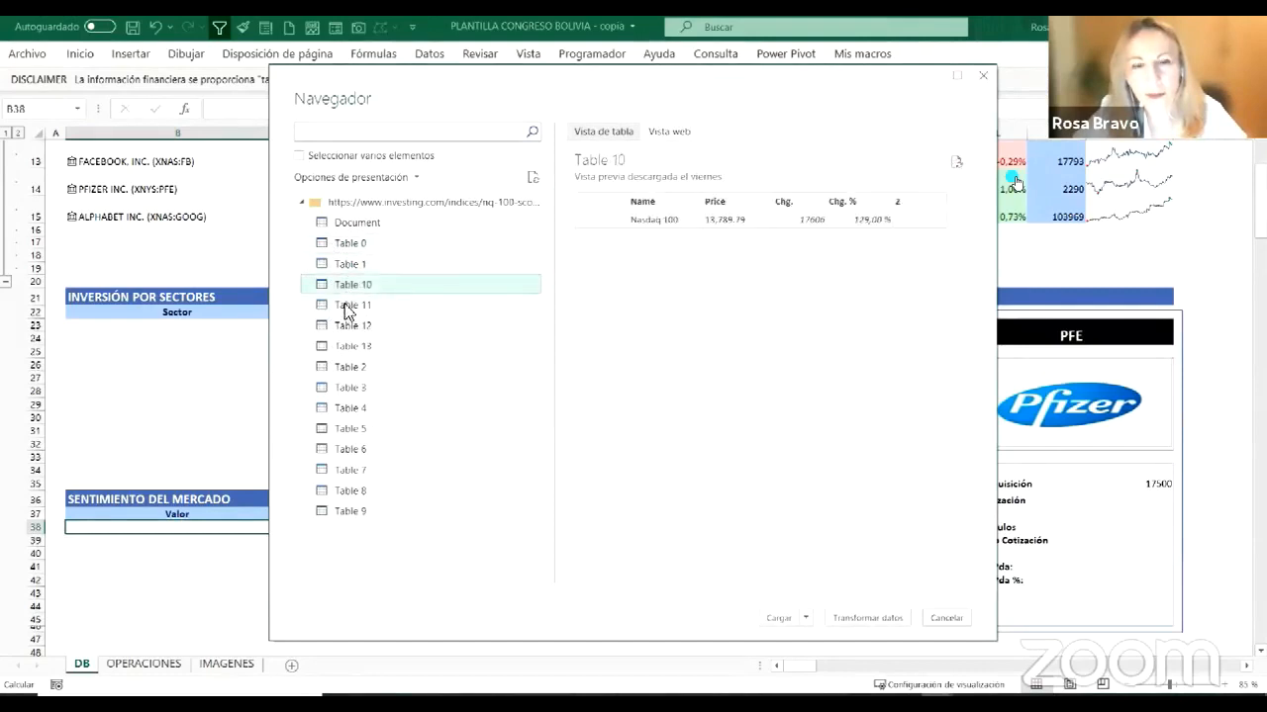
left_click(347, 325)
left_click(353, 345)
left_click(353, 366)
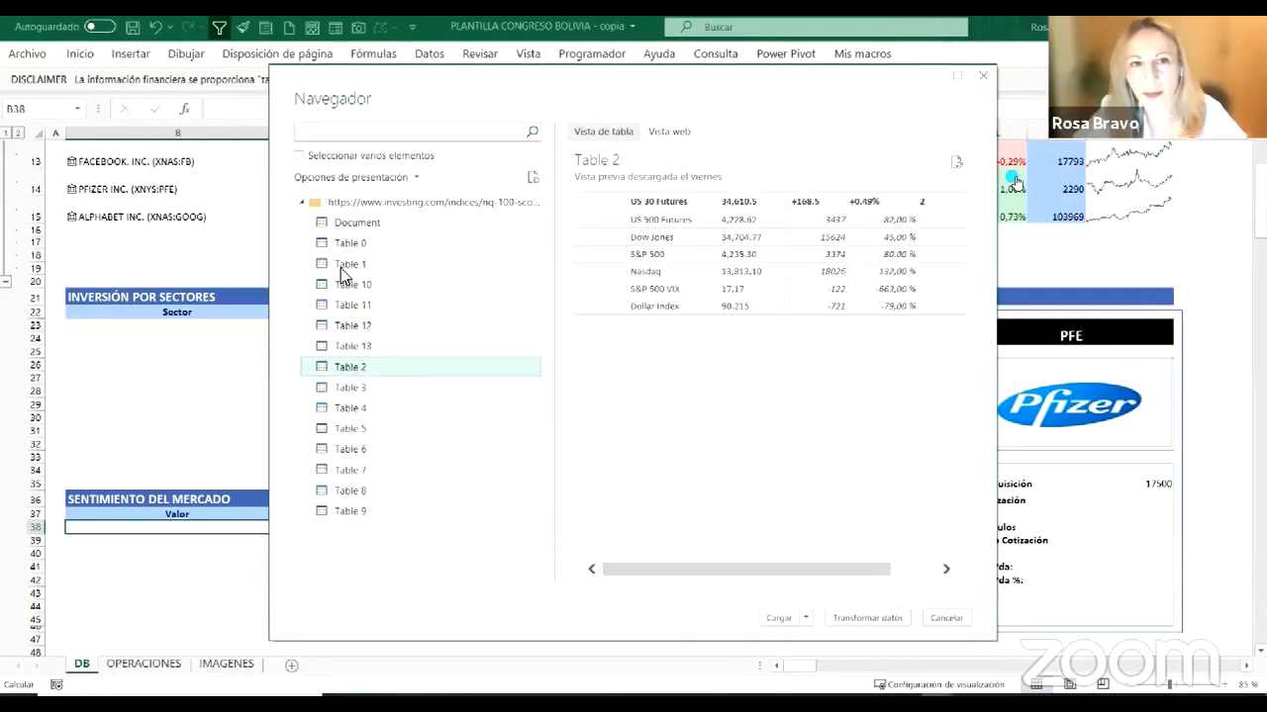
left_click(358, 428)
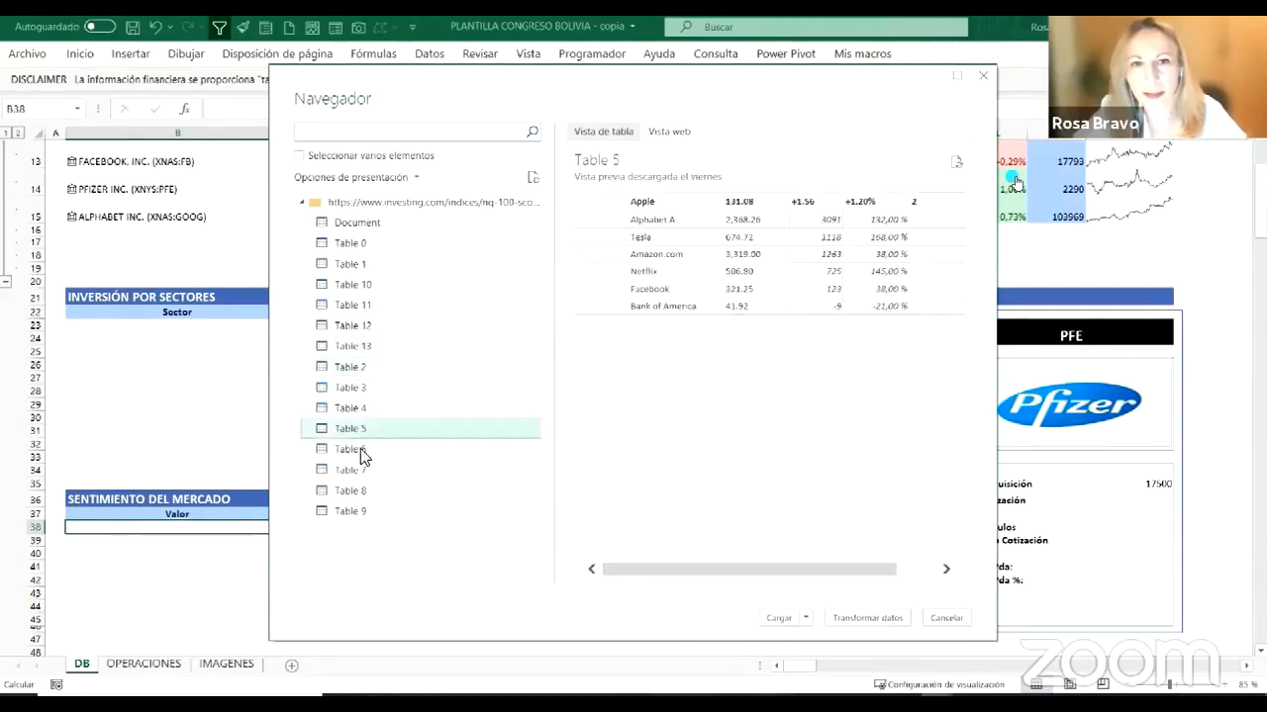
left_click(360, 450)
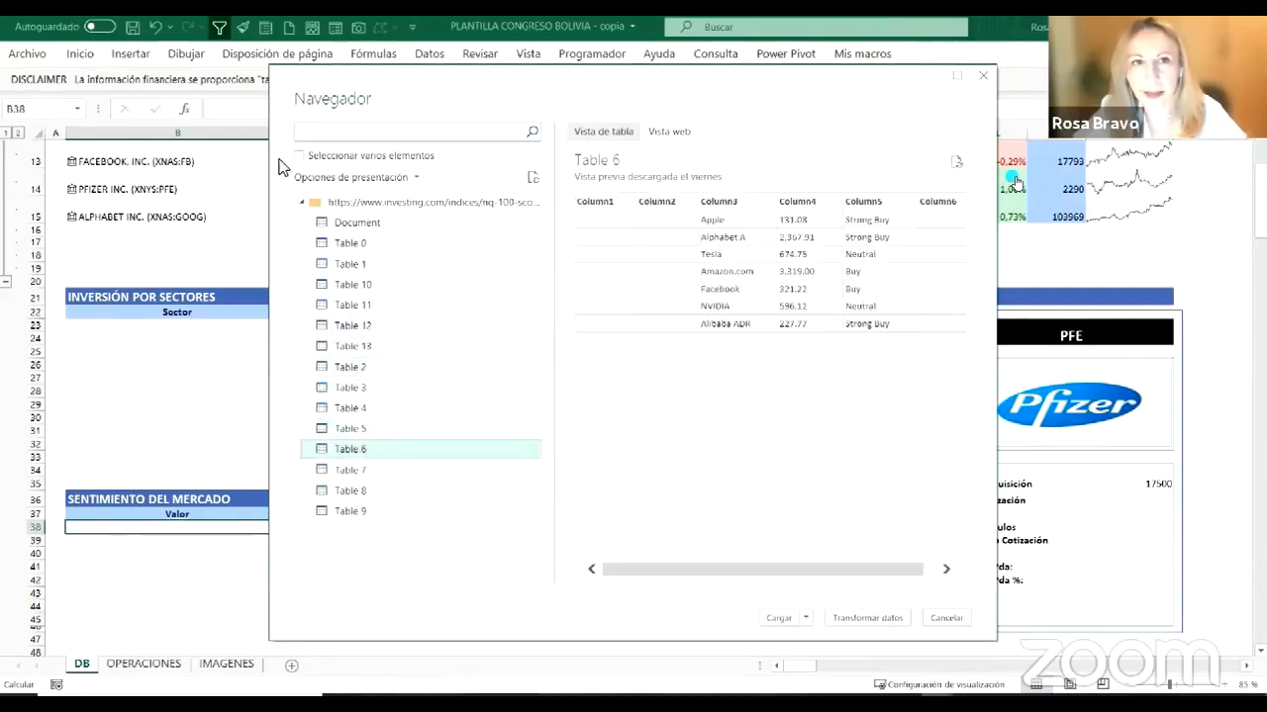
Step: Allow selection of multiple elements, choose Table 6 and load it into the workbook's data model
left_click(299, 156)
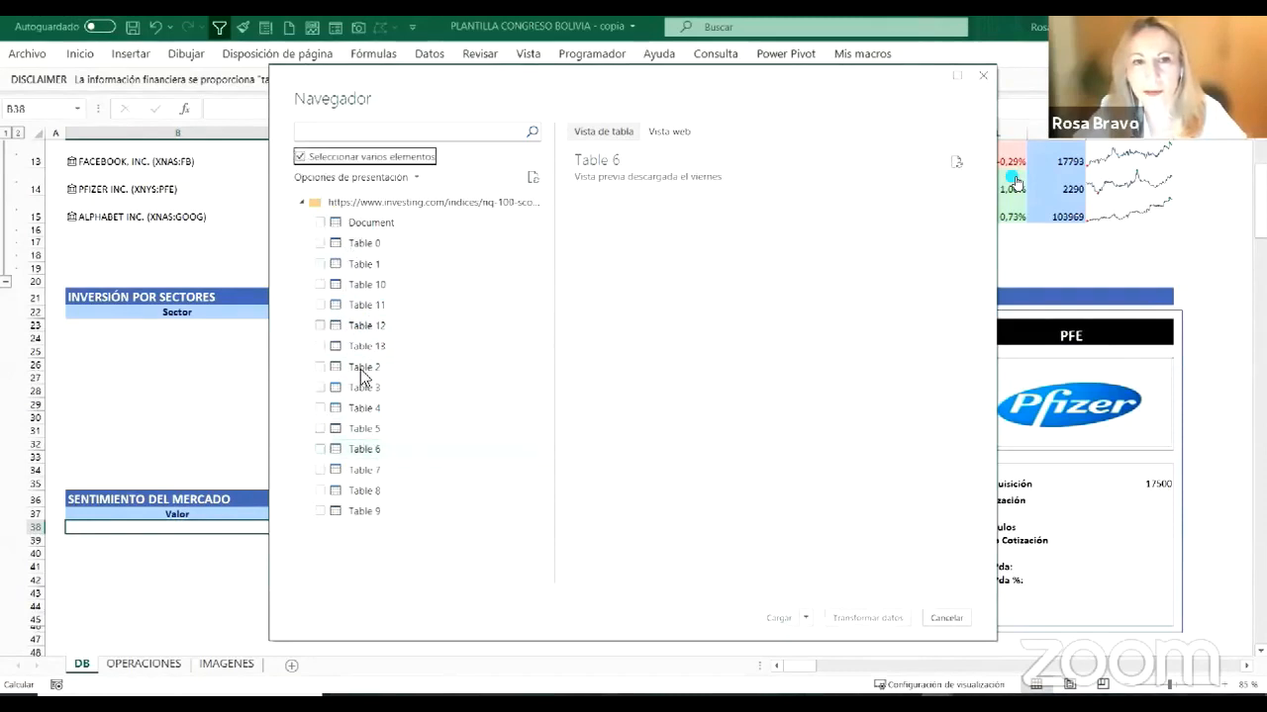
left_click(321, 449)
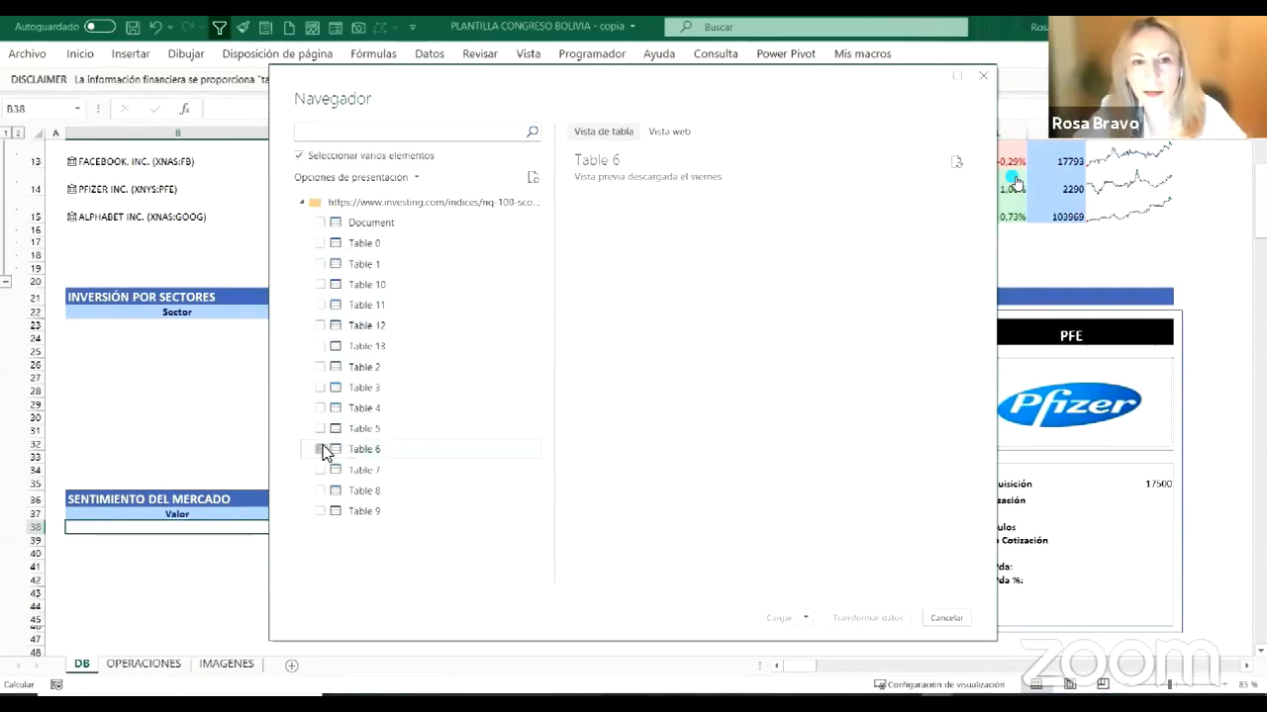
left_click(776, 618)
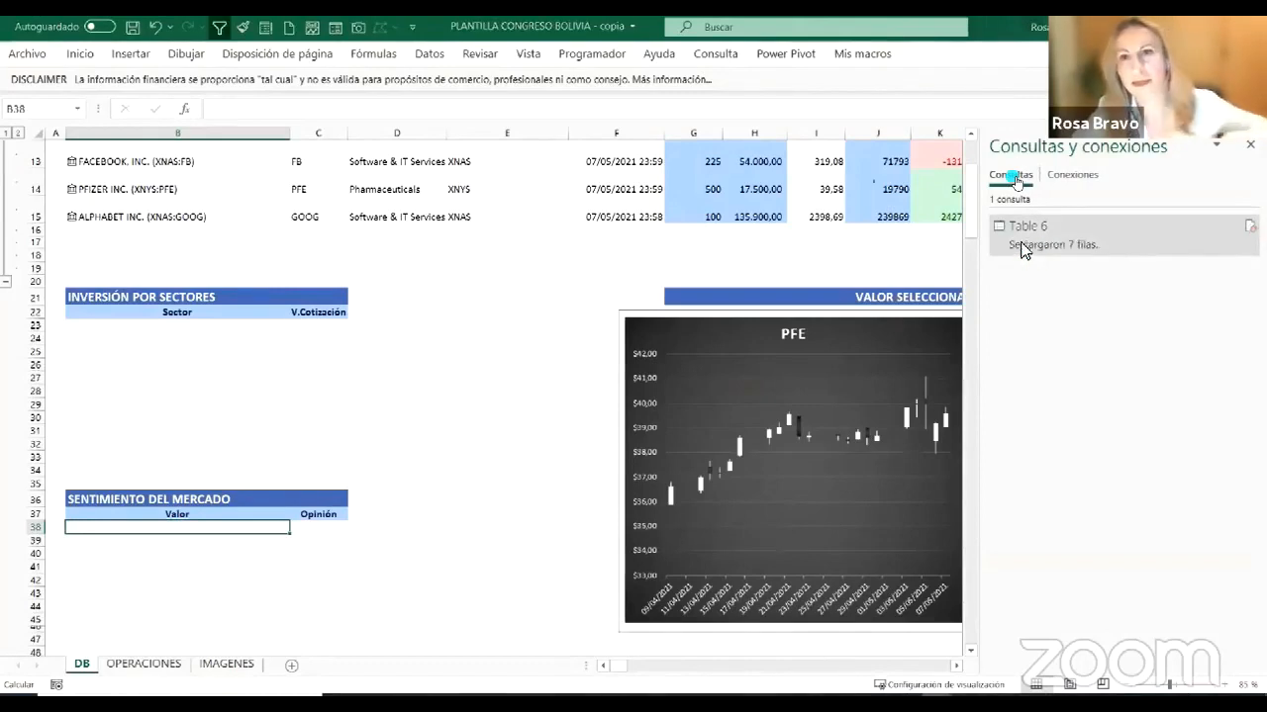
Step: Edit the Table 6 query in Power Query to remove Column1, Column2 and Column6, and load the changes back into the workbook
mouse_move(1022, 252)
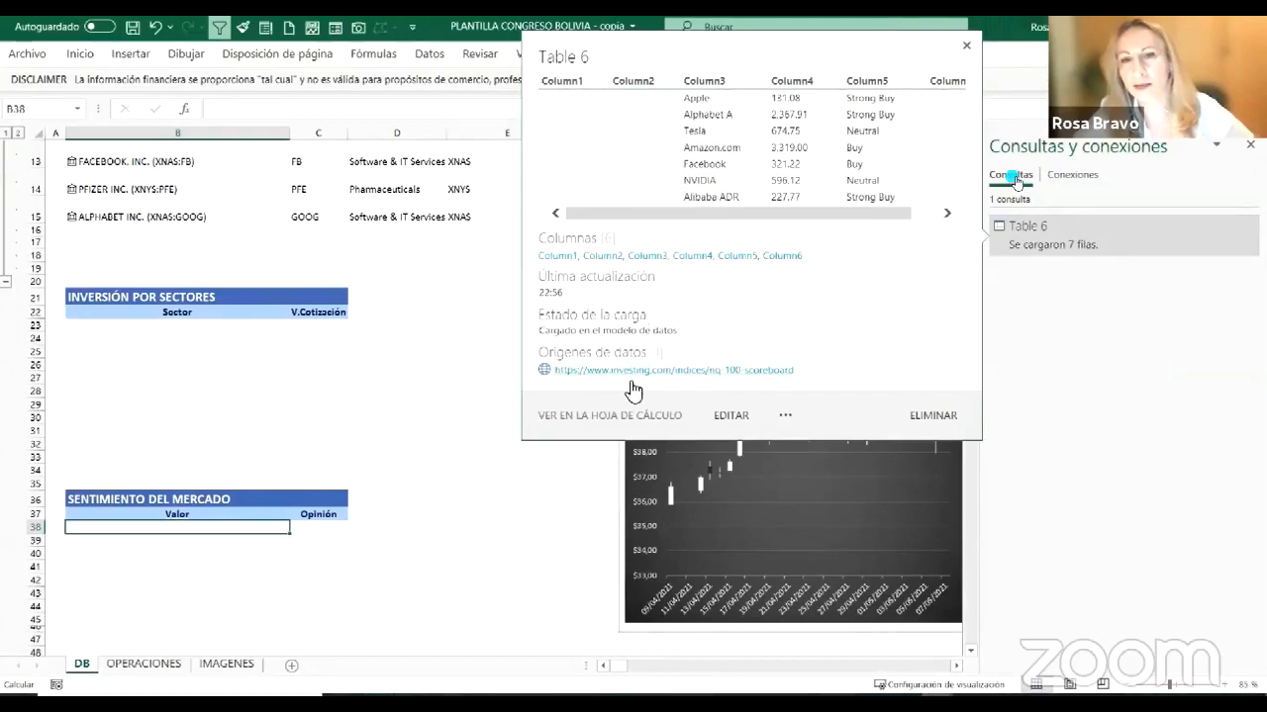
double_click(1023, 231)
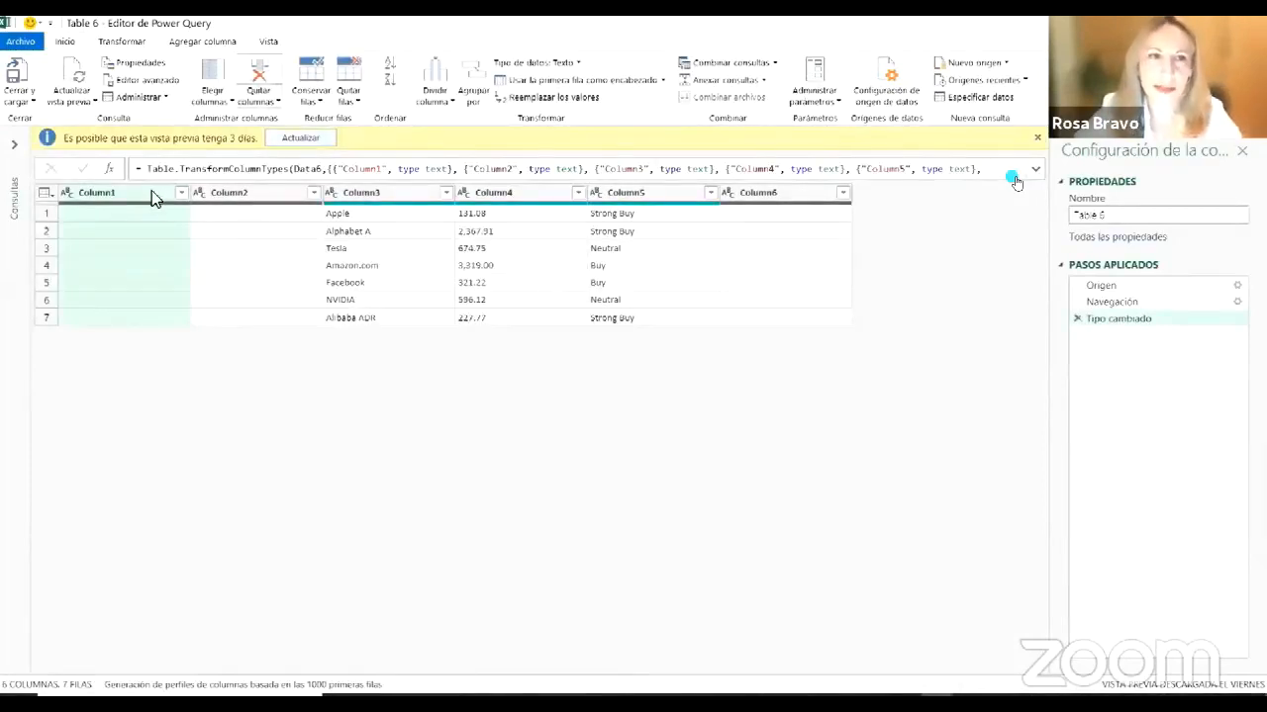
left_click(263, 193, "shift")
left_click(262, 100)
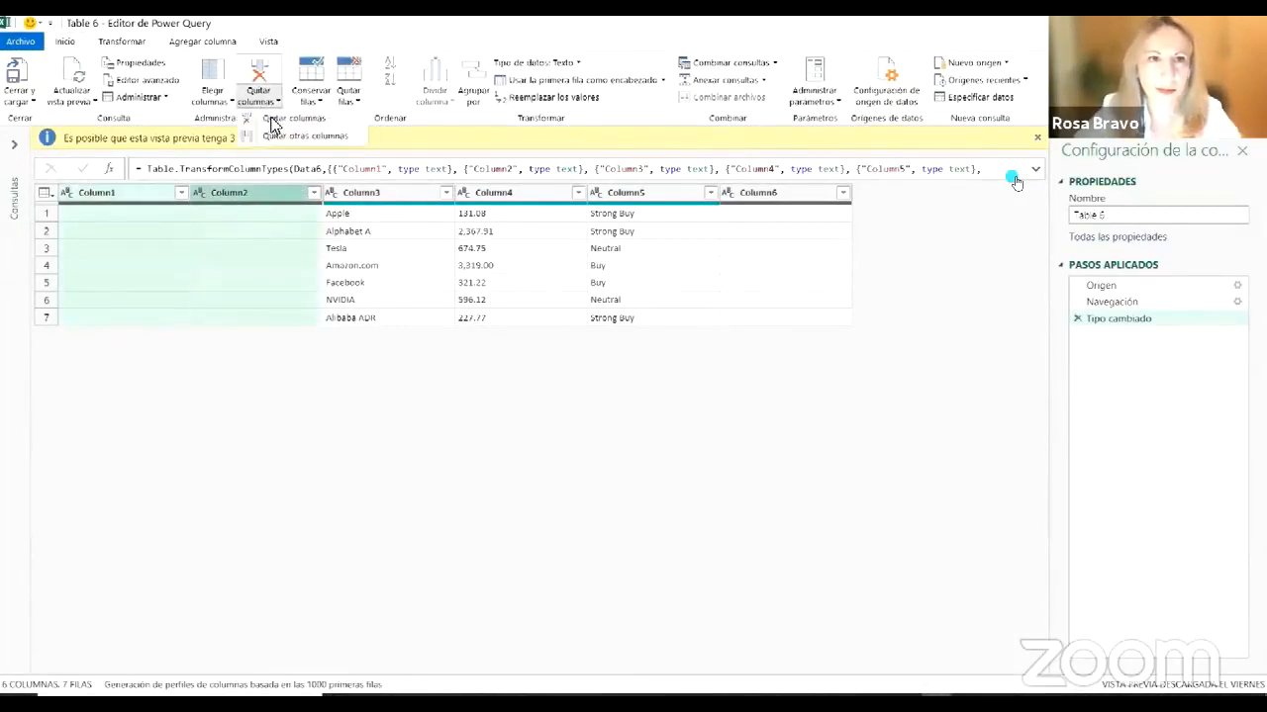
left_click(273, 119)
left_click(257, 101)
left_click(267, 119)
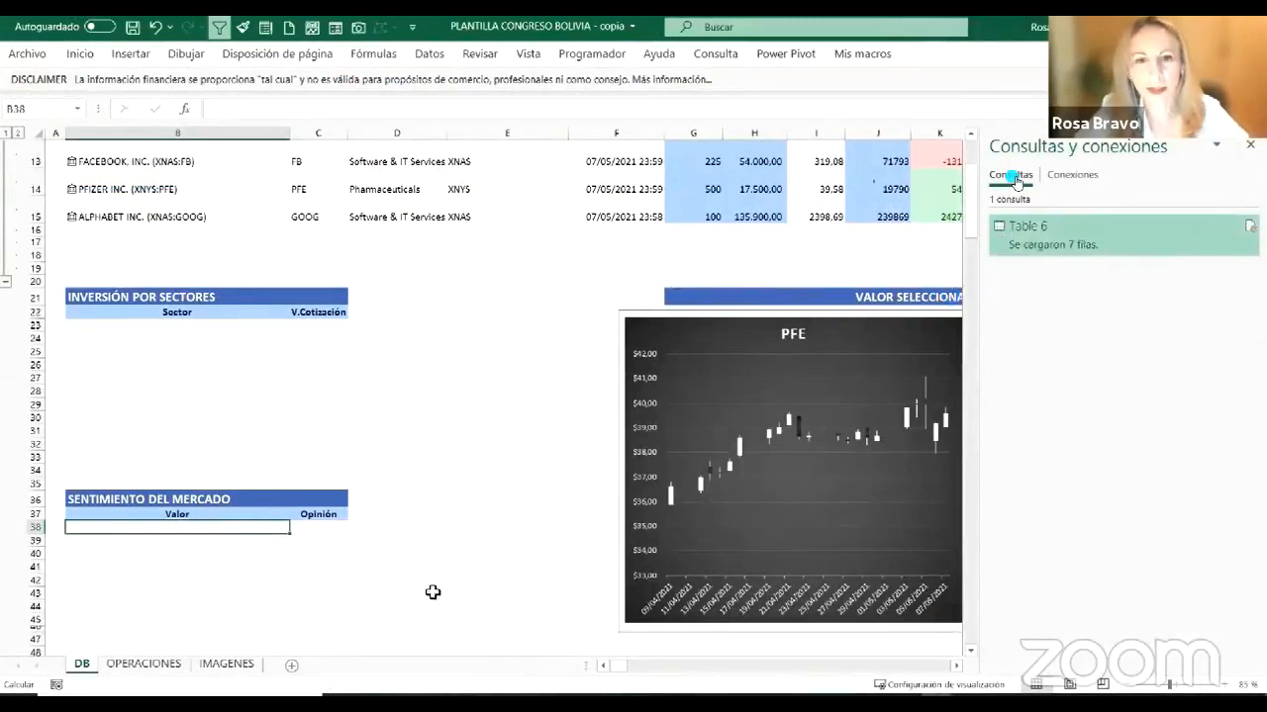
Step: Add a new sheet and insert a pivot table at A1 based on the workbook's data model
left_click(294, 669)
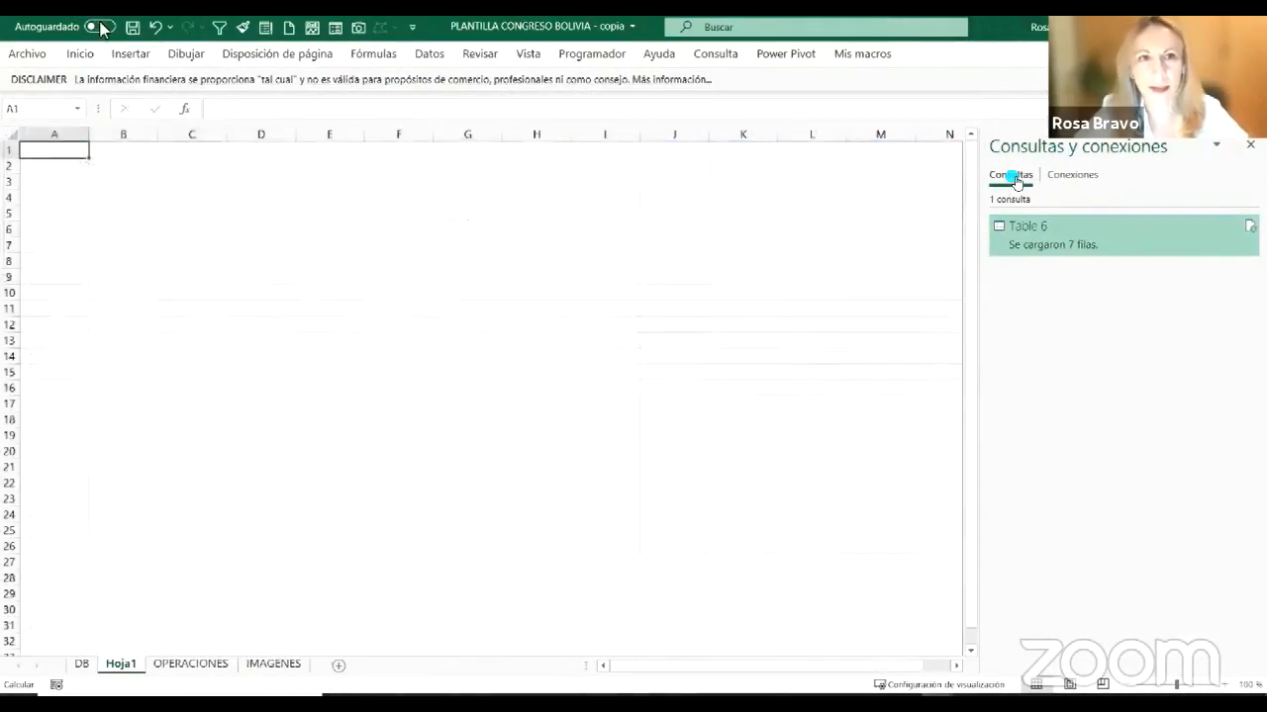
left_click(24, 85)
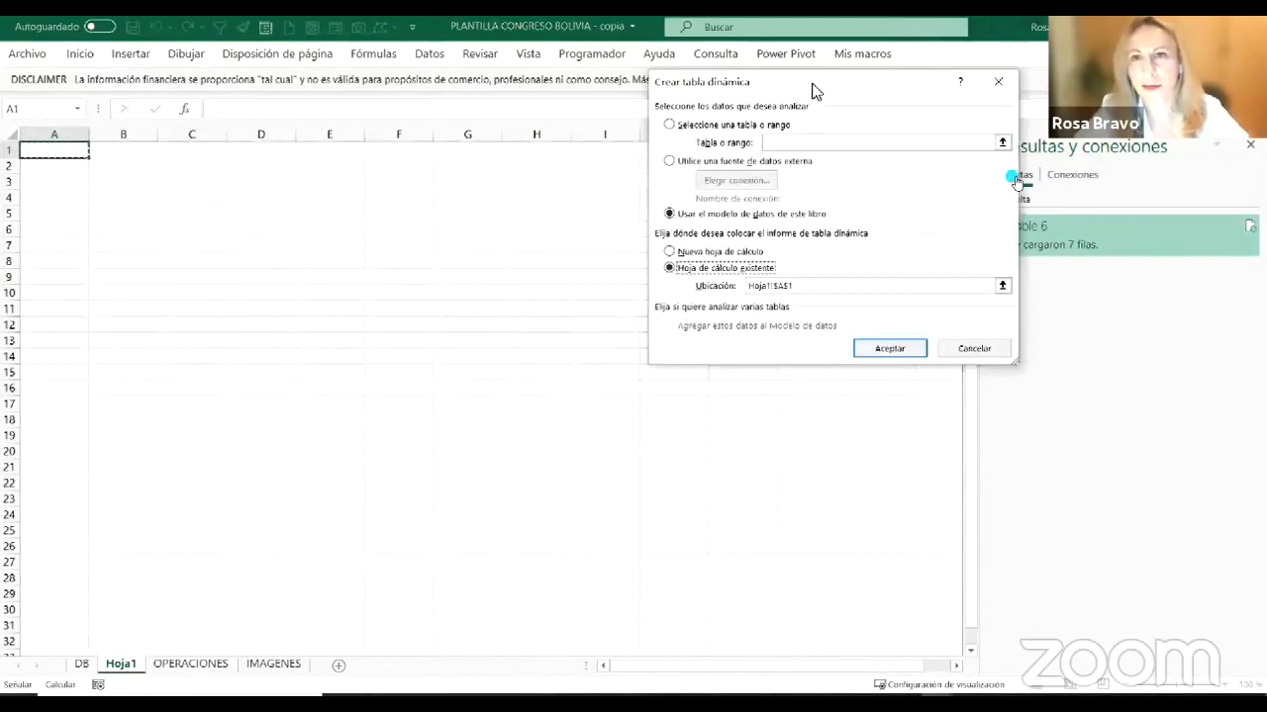
left_click_drag(813, 91, 644, 145)
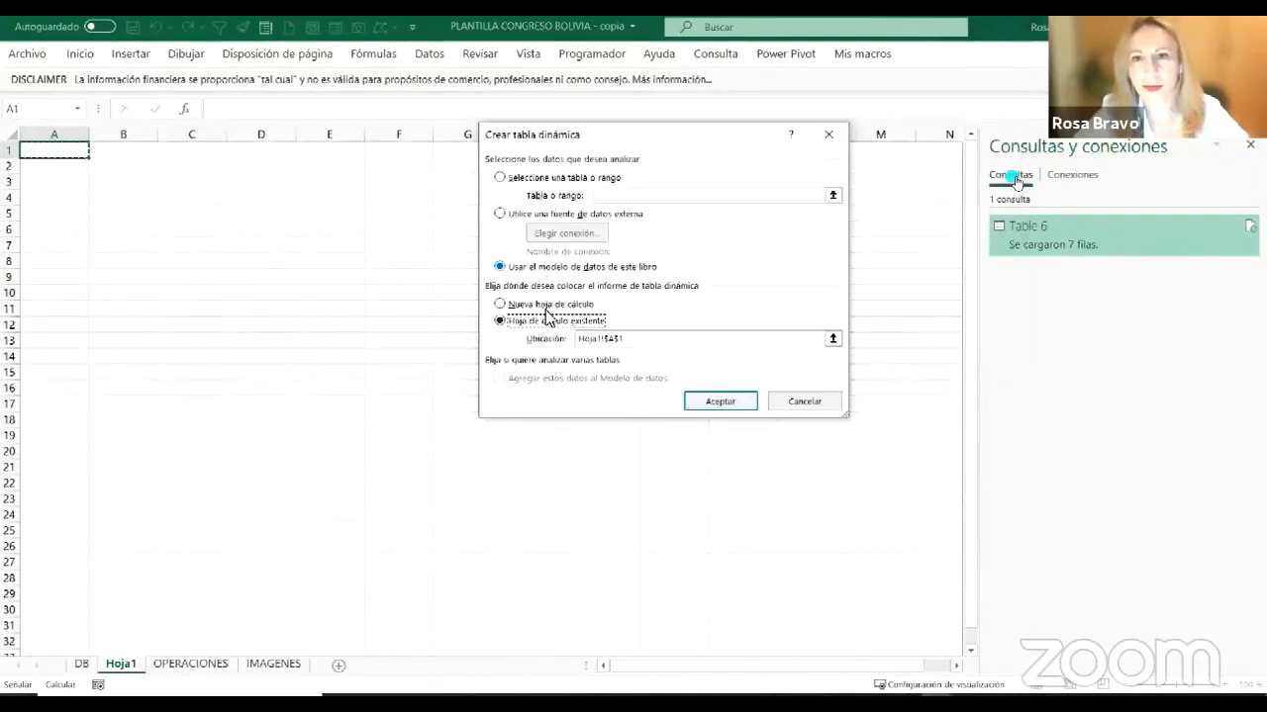
left_click(709, 401)
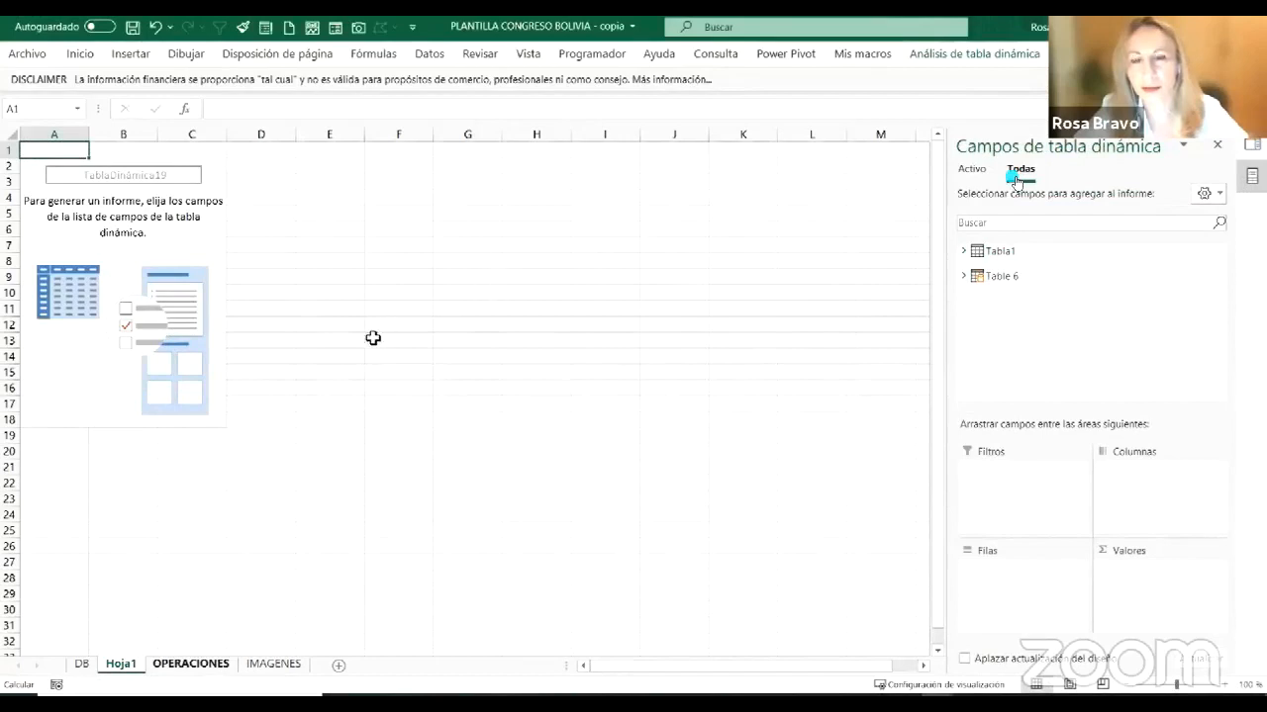
Step: Check the operations table on the OPERACIONES sheet and the source of Tabla1 in the pivot table's field list
left_click(190, 664)
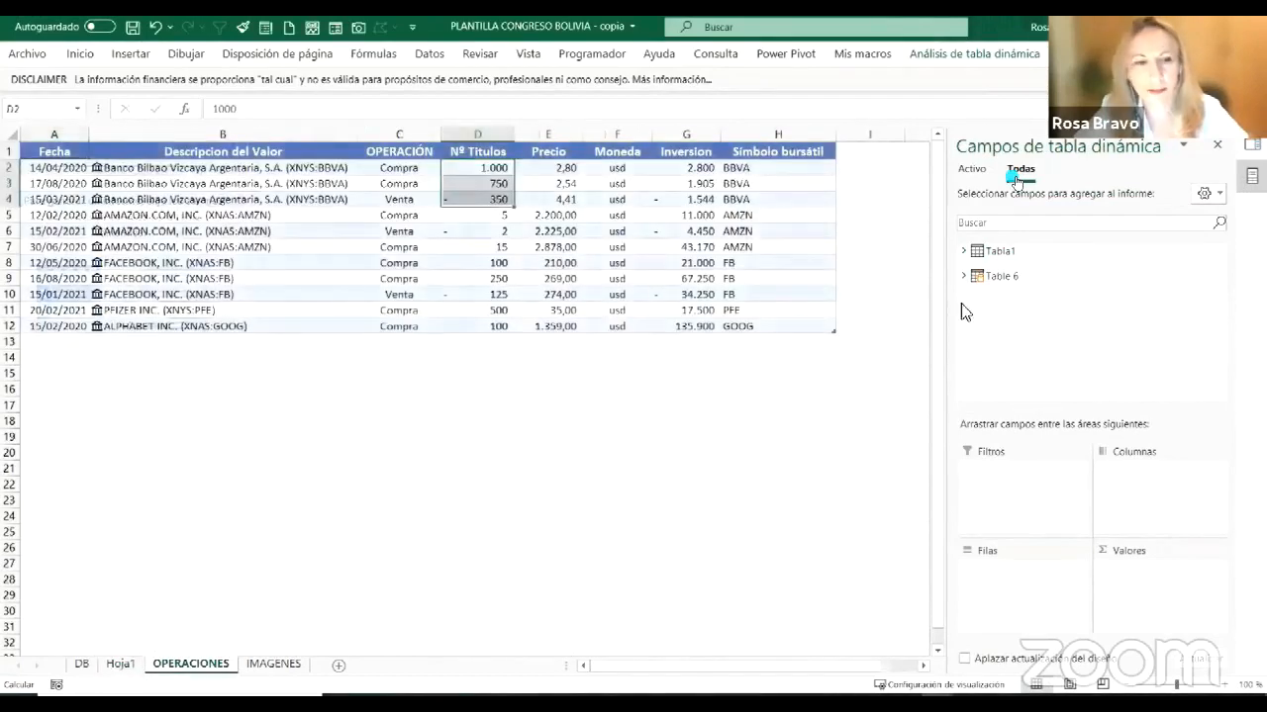
left_click(121, 664)
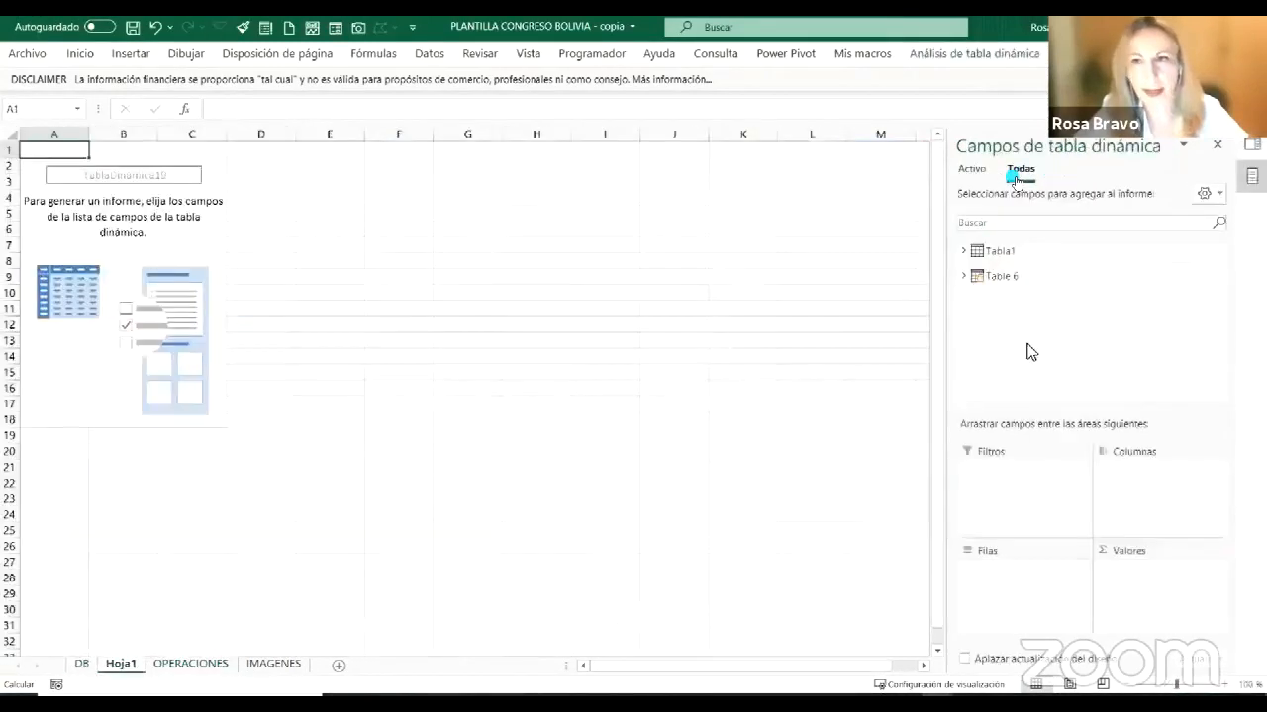
left_click(1003, 259)
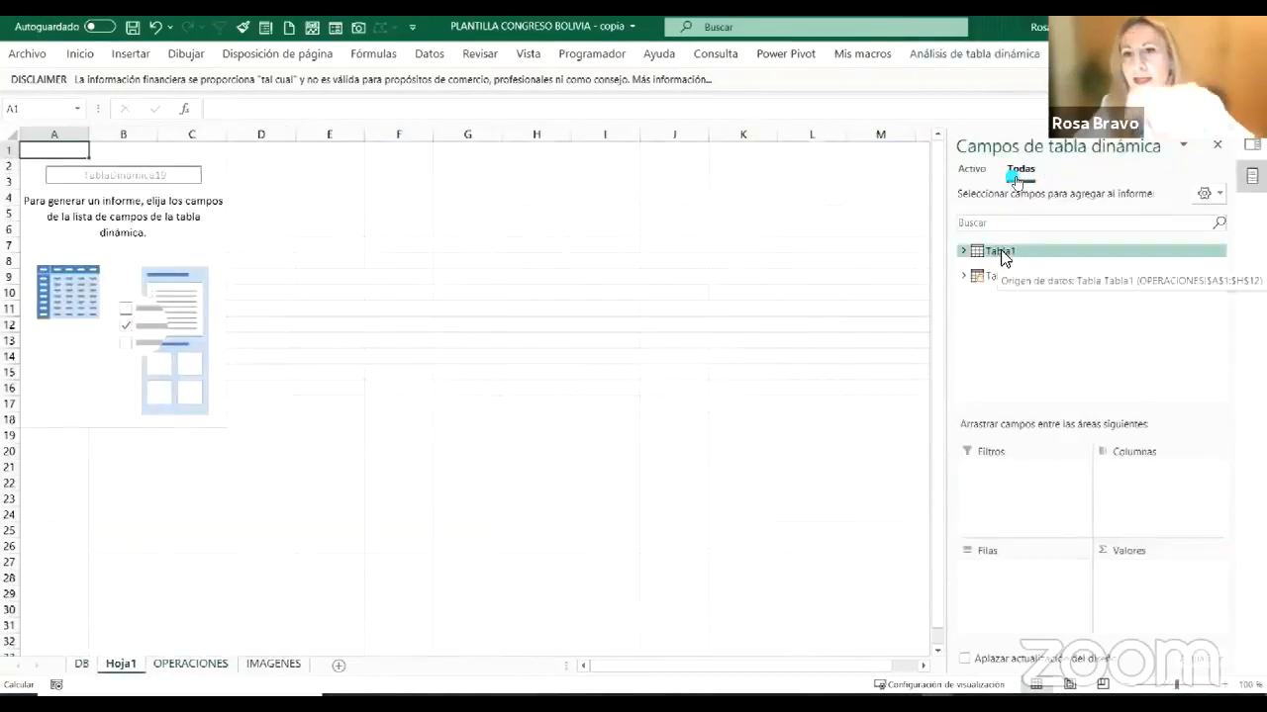
Step: Add Column3 and Column5 of Table 6 as pivot table rows, leaving Column4 out, and close the field list
left_click(993, 278)
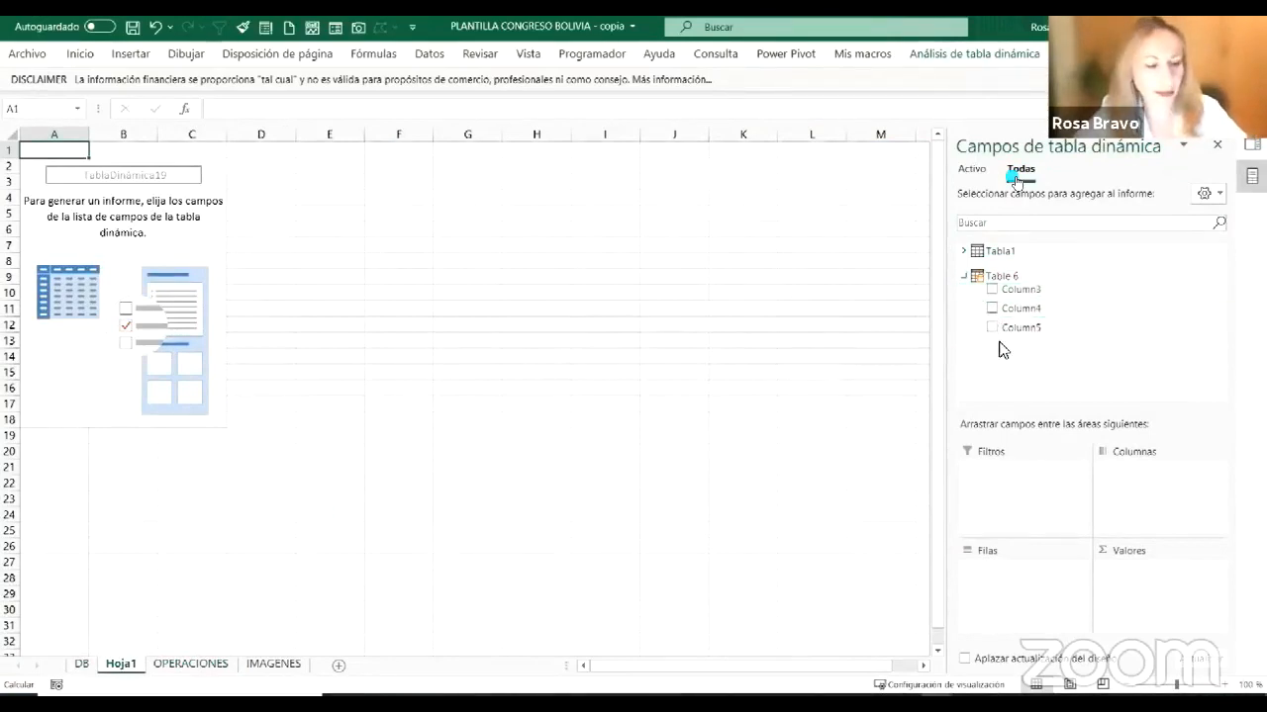
left_click(994, 291)
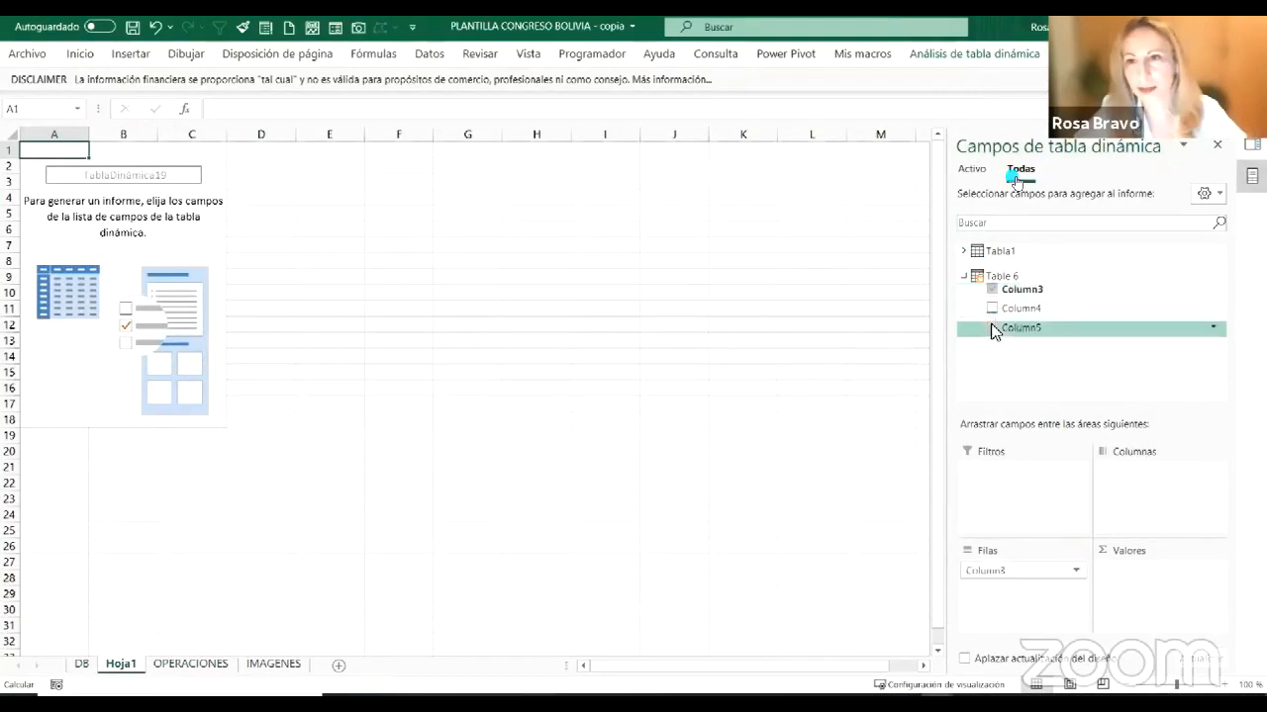
left_click(992, 328)
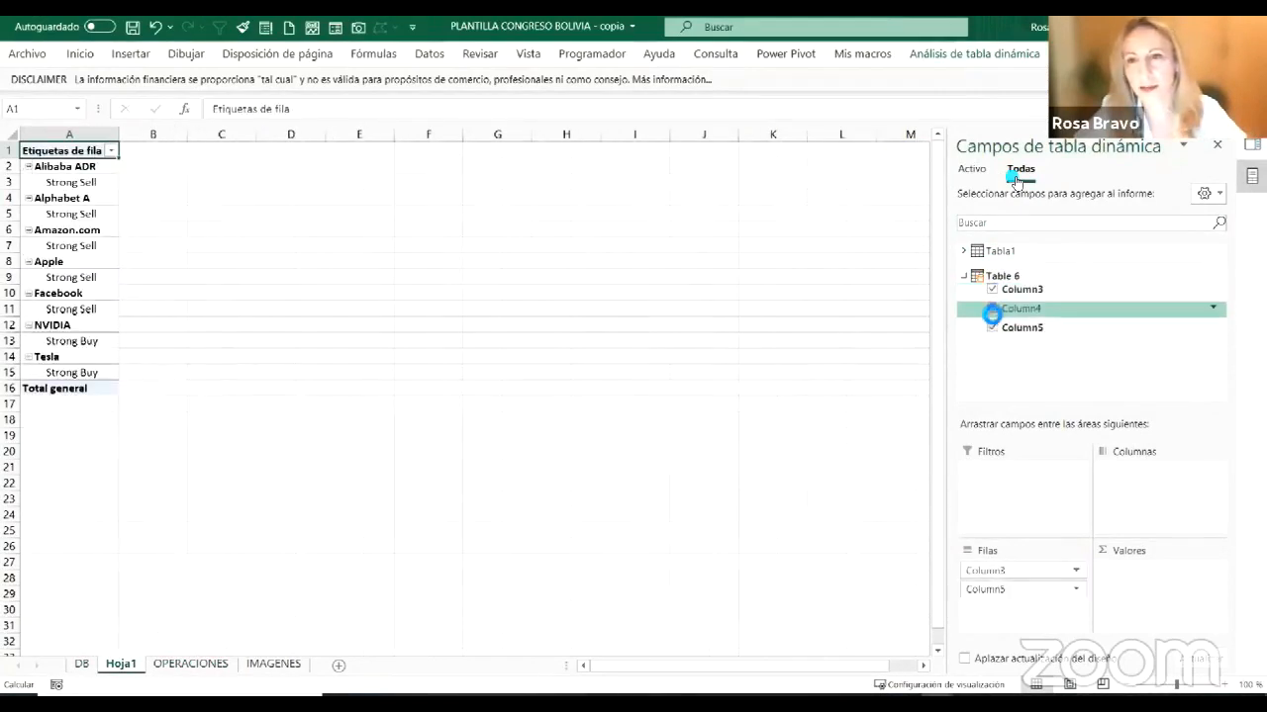
left_click(992, 309)
left_click(993, 308)
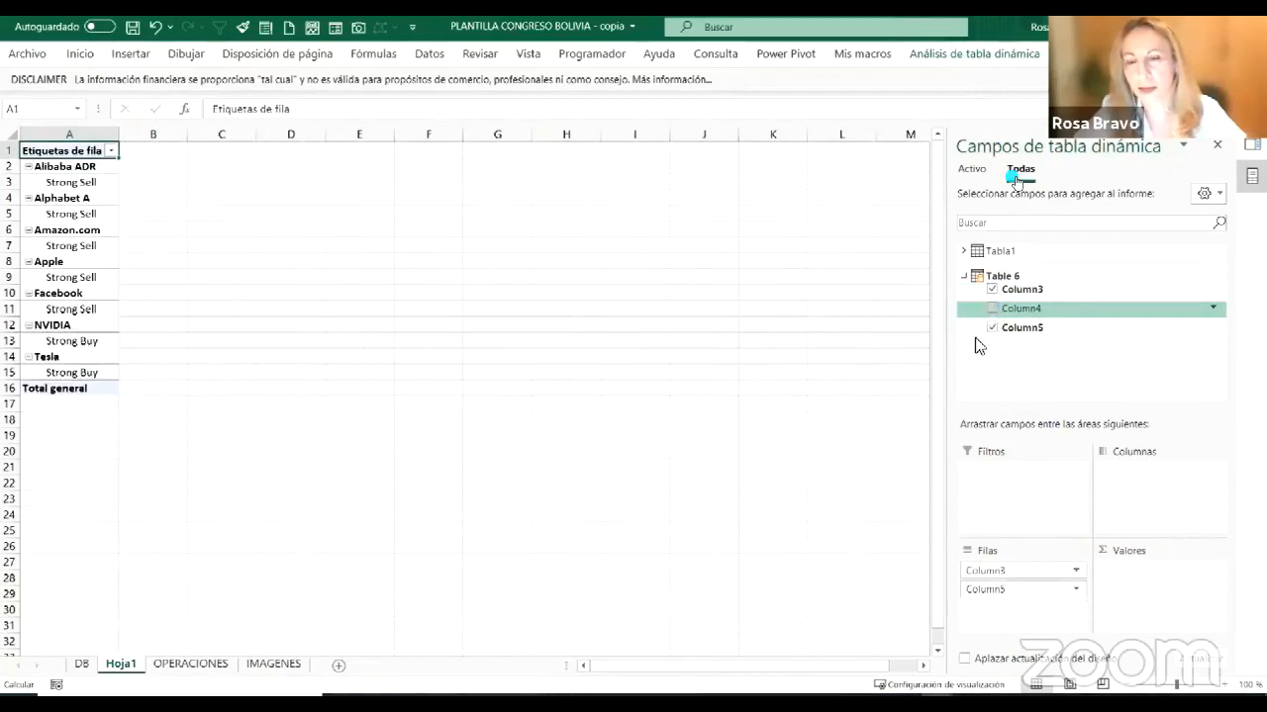
left_click(1217, 148)
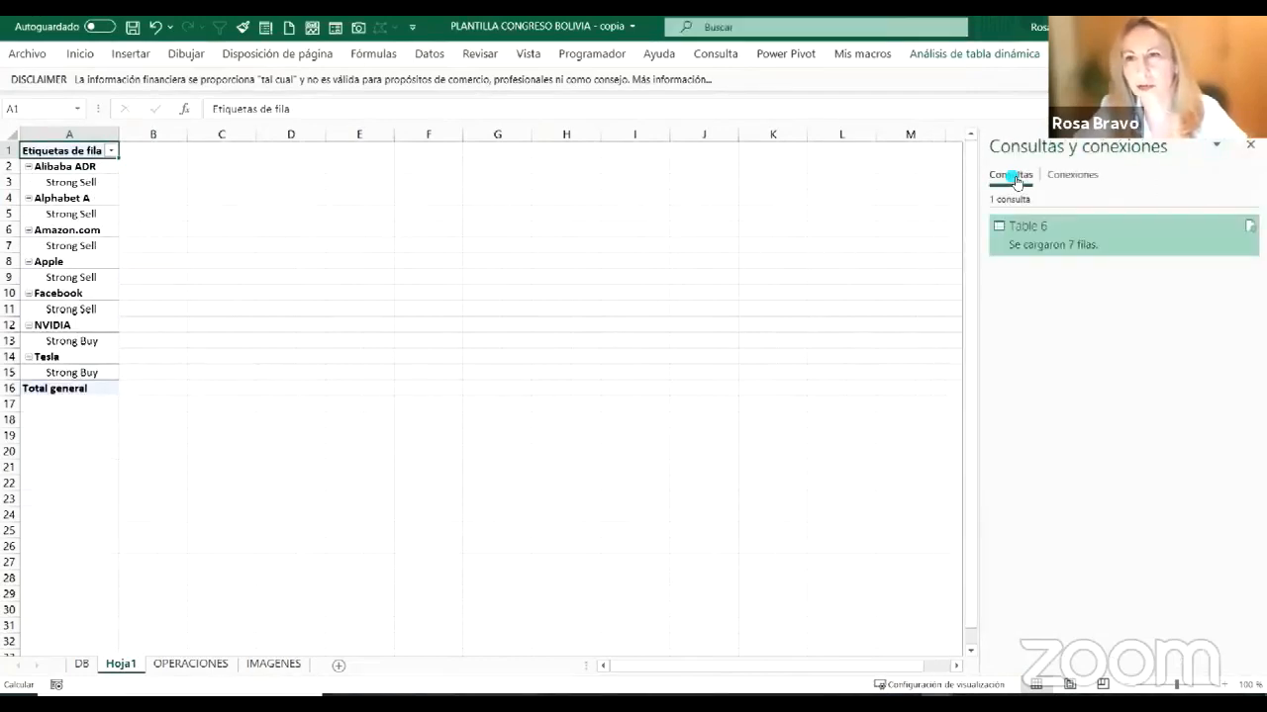
Step: Hide the pivot table's field headers and its expand/collapse buttons
left_click(932, 54)
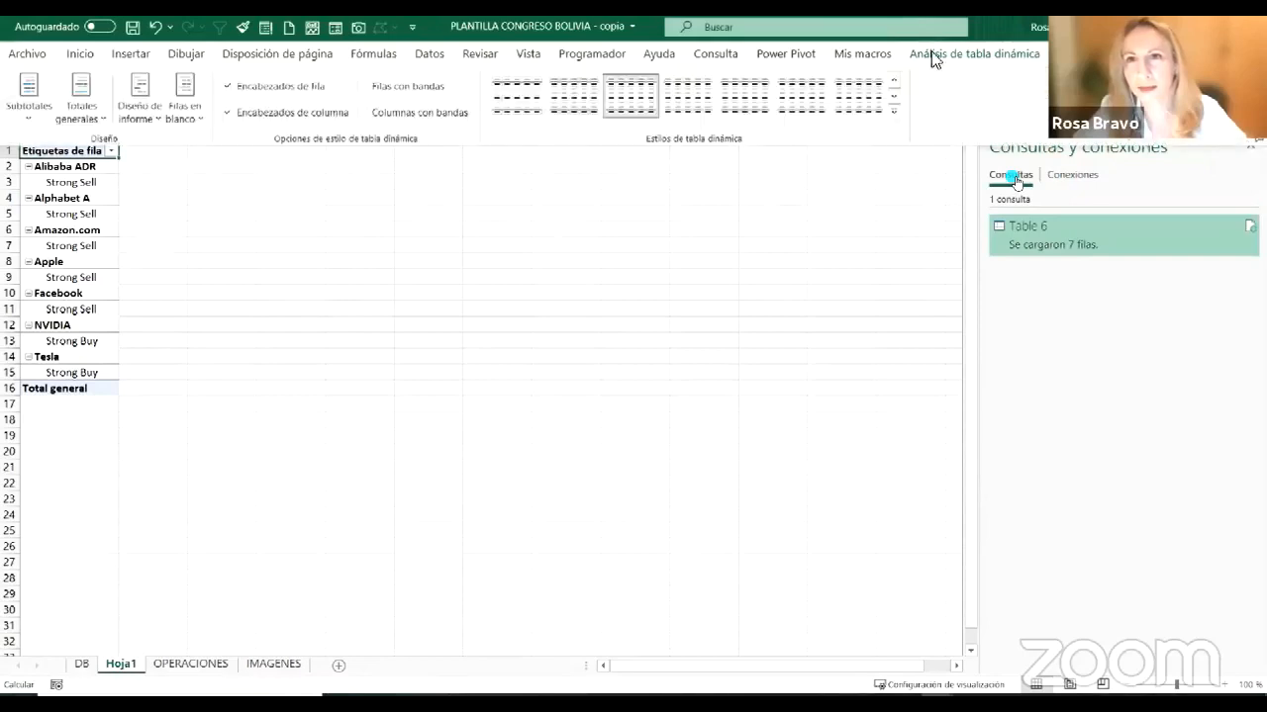
left_click(974, 54)
left_click(1223, 104)
left_click(1216, 181)
left_click(1171, 184)
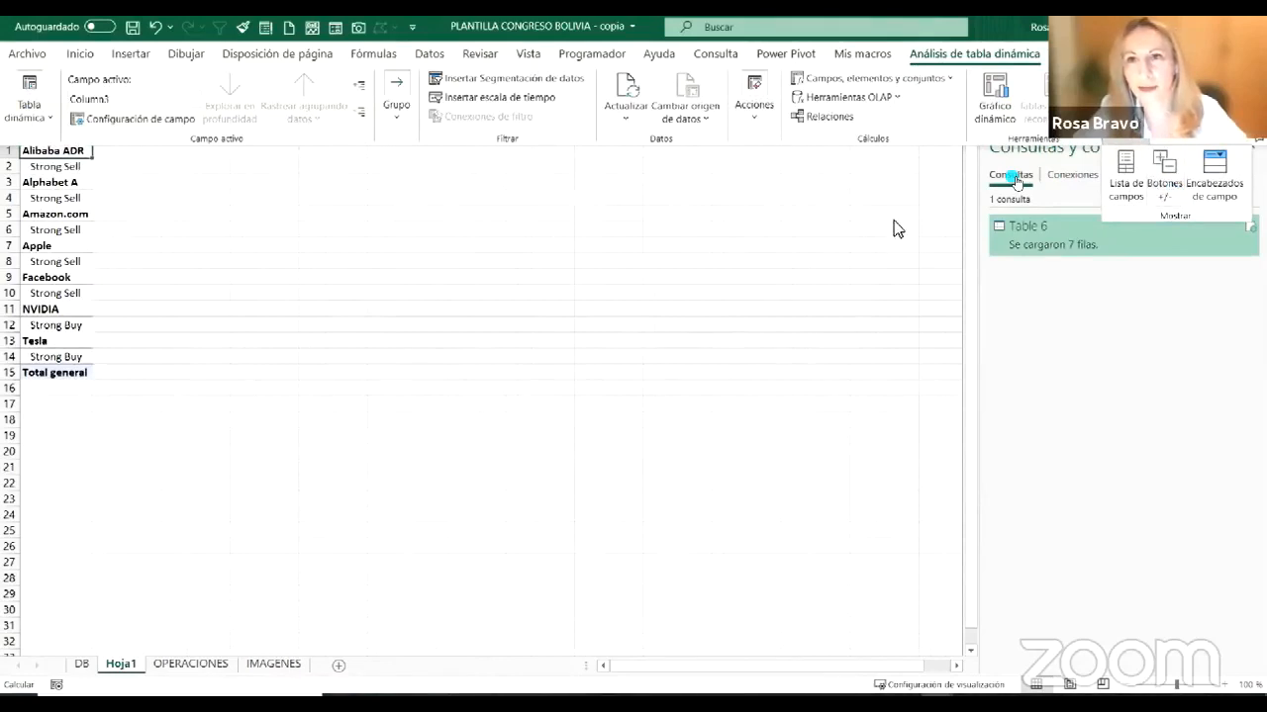
left_click(1015, 180)
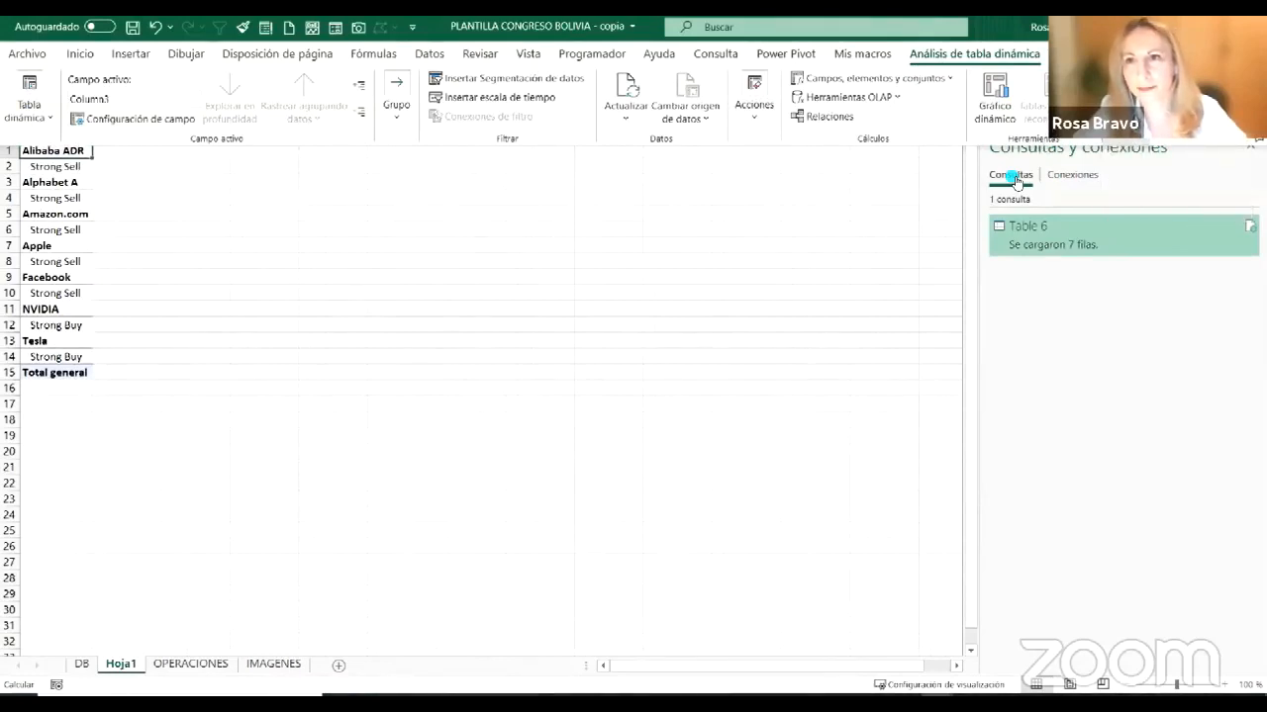
Step: Turn off the pivot table's grand totals and show the report in tabular form
left_click(1072, 53)
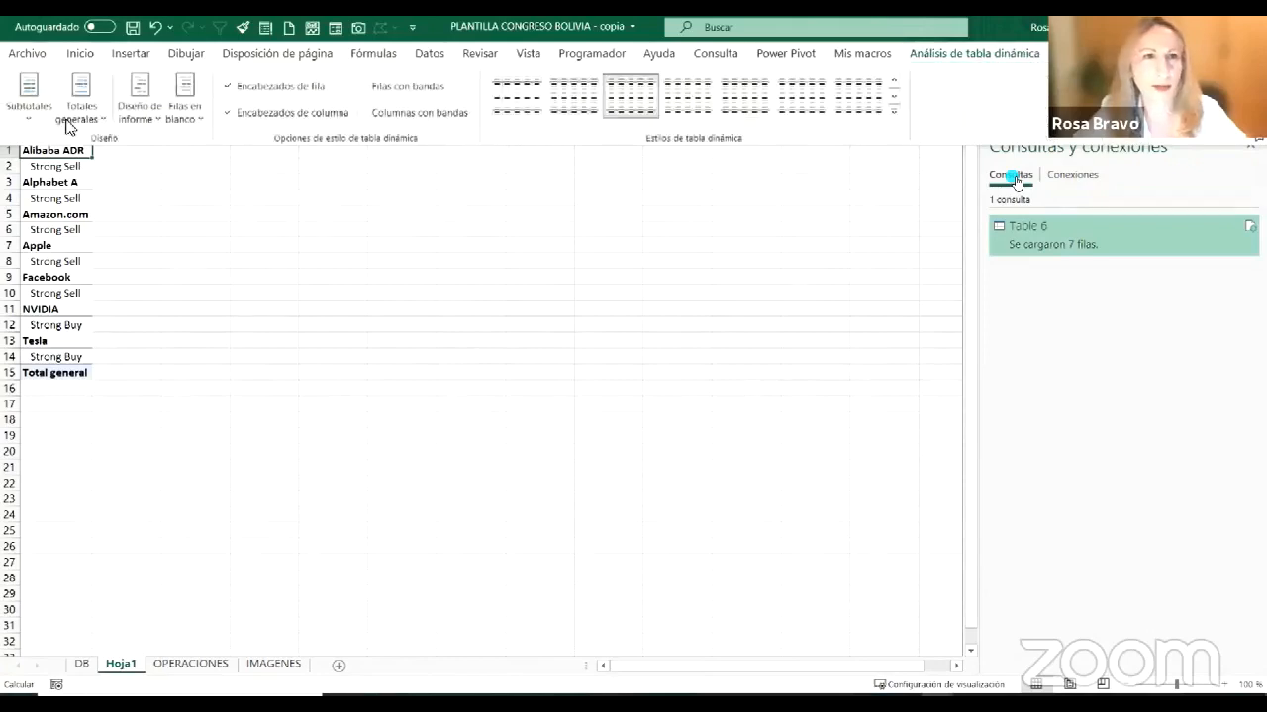
left_click(68, 126)
left_click(104, 153)
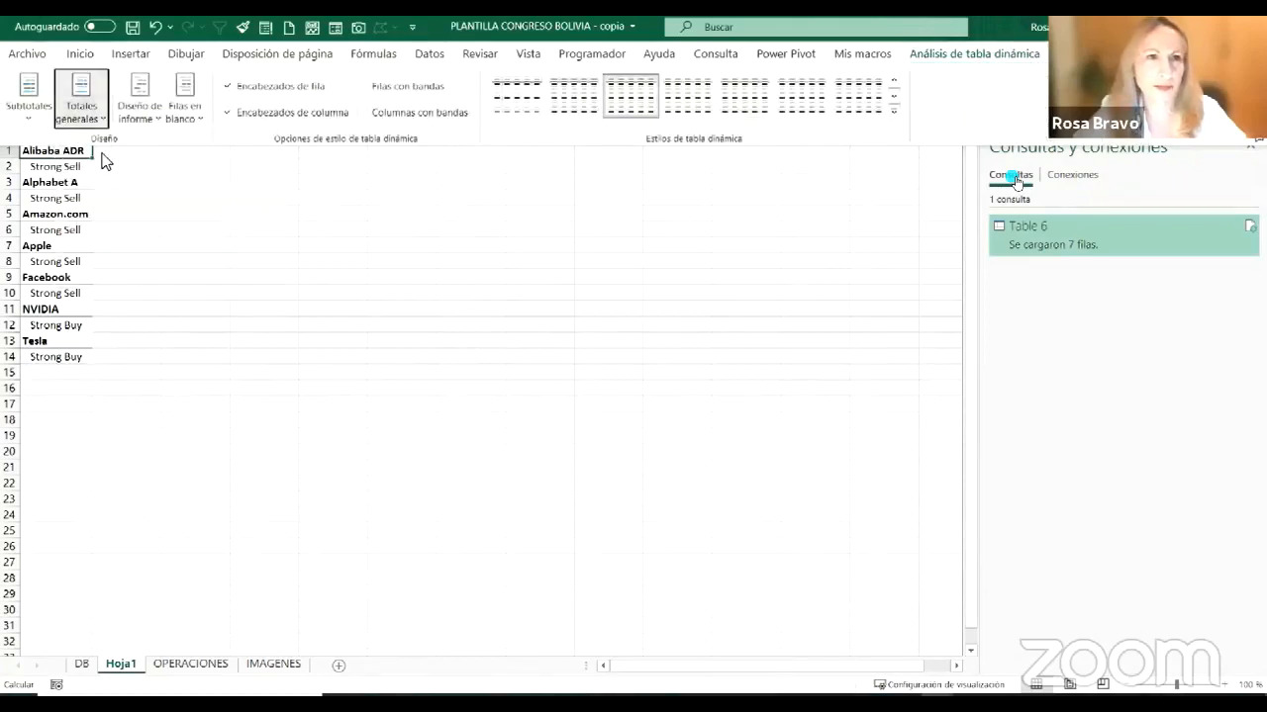
left_click(139, 112)
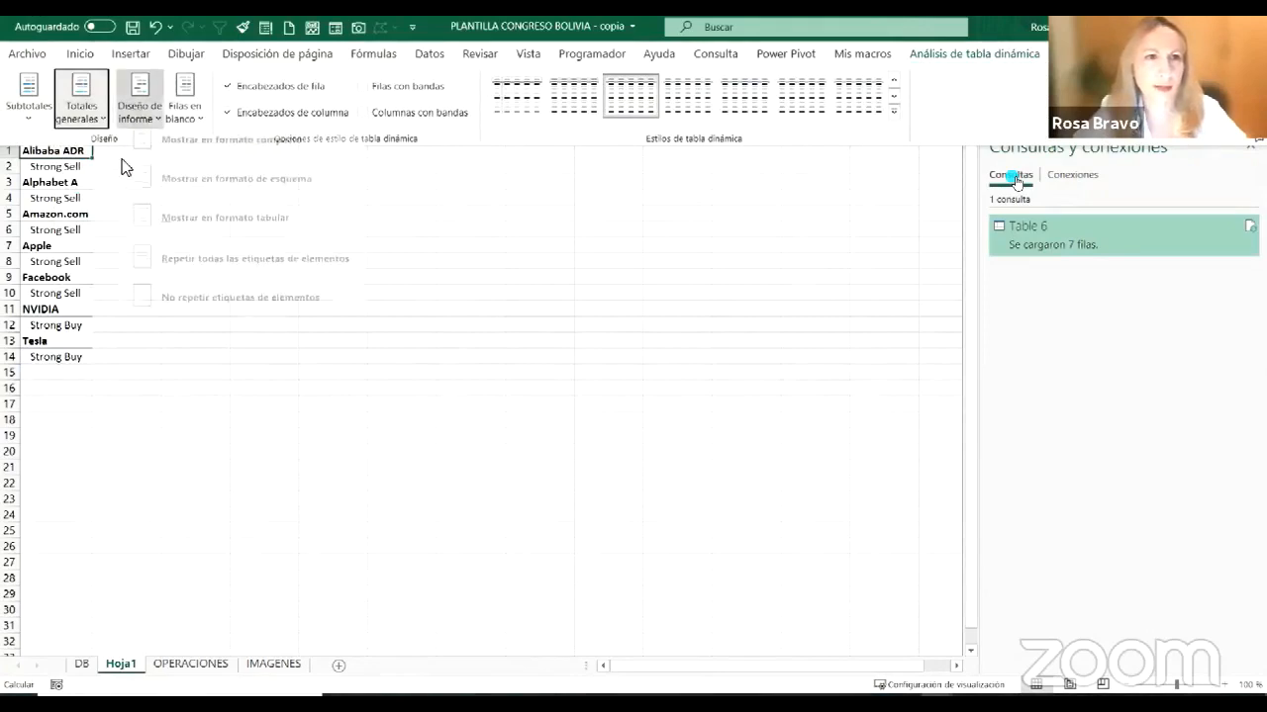
left_click(169, 230)
Step: Select the whole pivot table and apply a light blue style from the Medio group
key("ctrl+a")
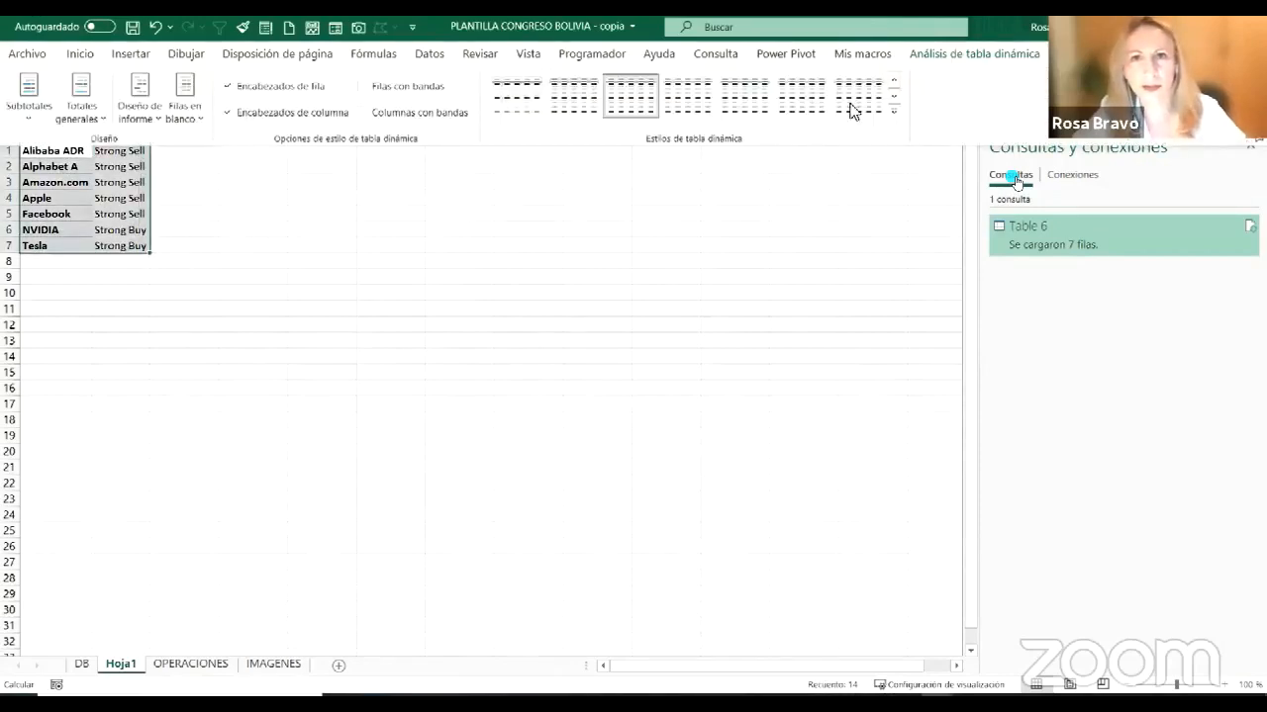
left_click(893, 111)
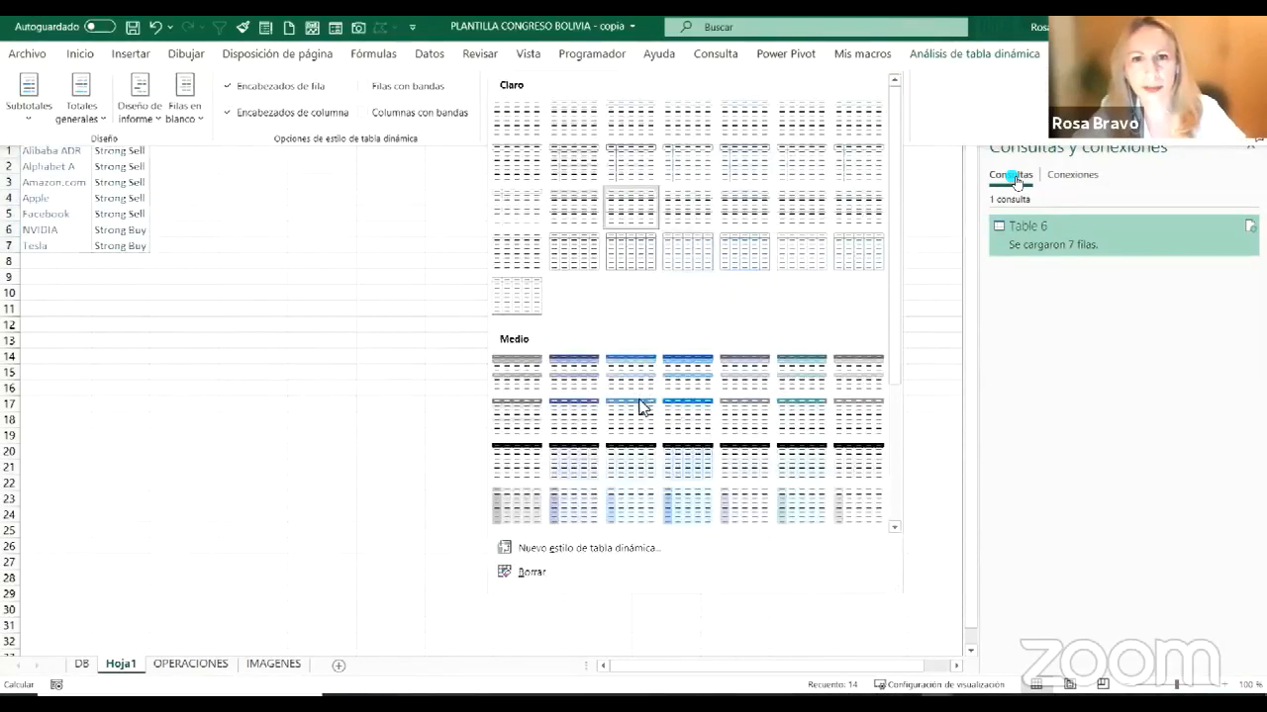
left_click(639, 419)
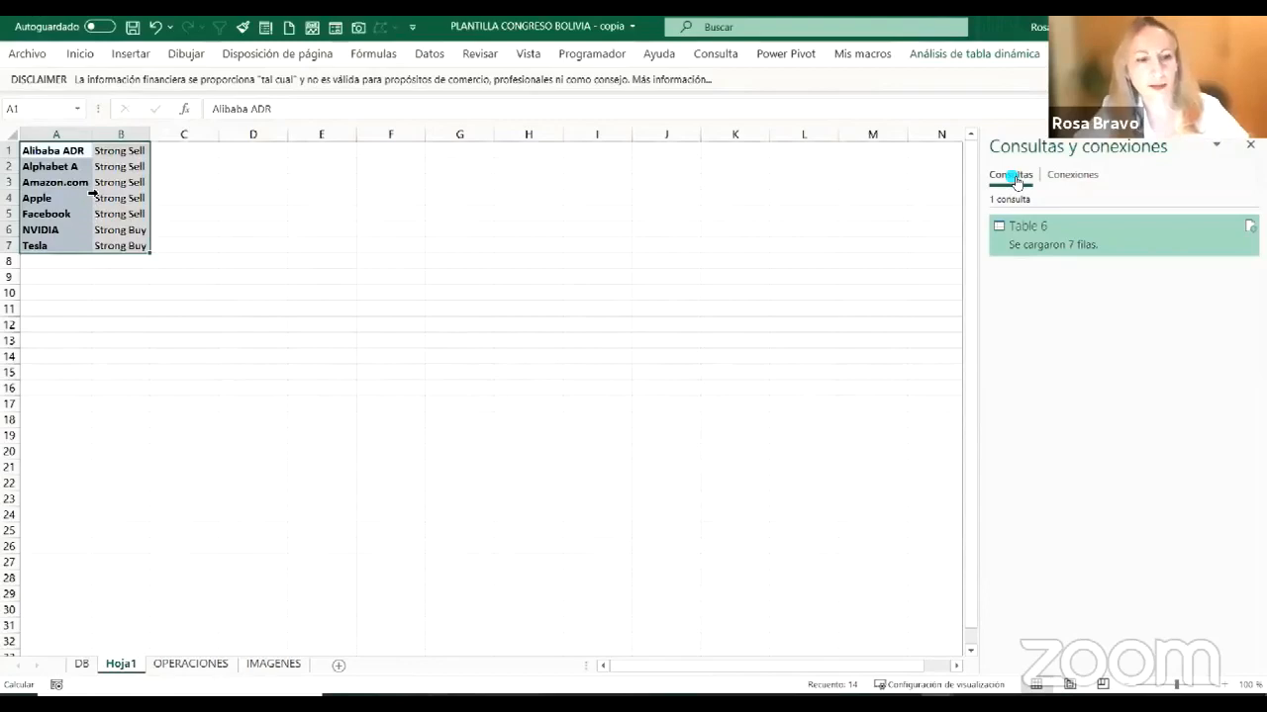
Step: Paste Hoja1 A1:B7 as a linked picture at B38 under SENTIMIENTO DEL MERCADO on DB and stretch it across columns B and C
key("ctrl+c")
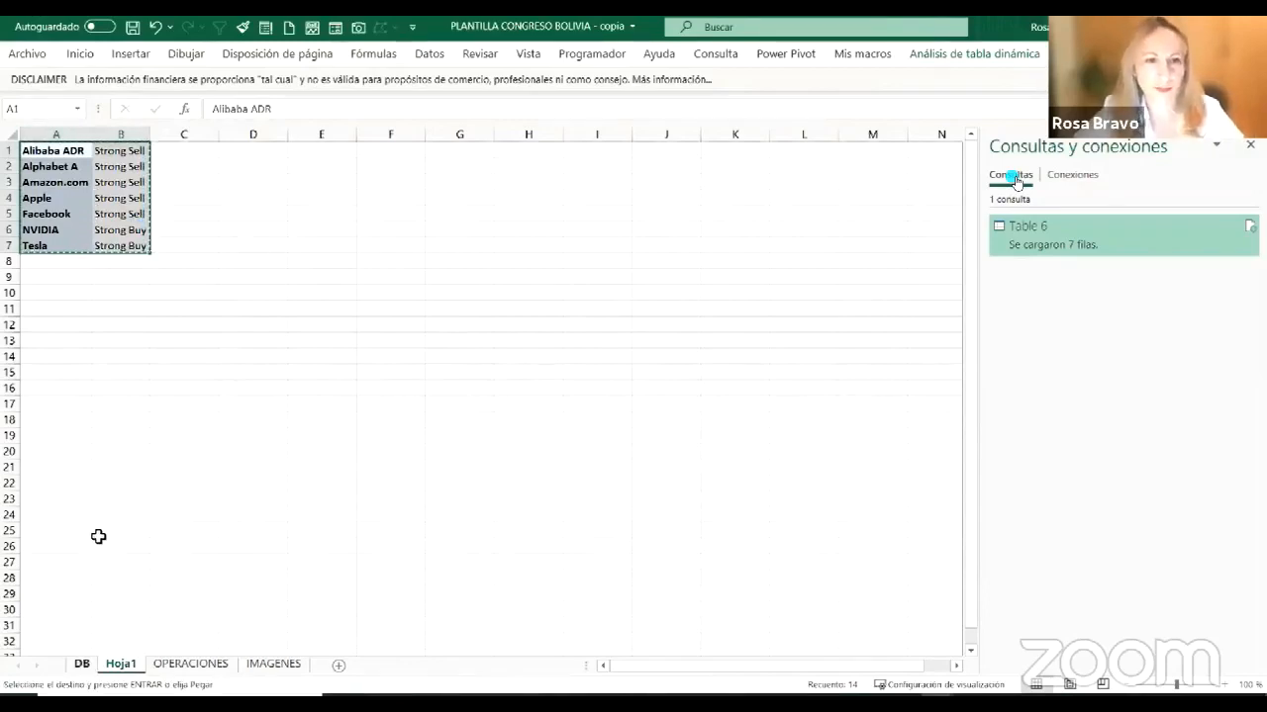
key("ctrl+Page_Up")
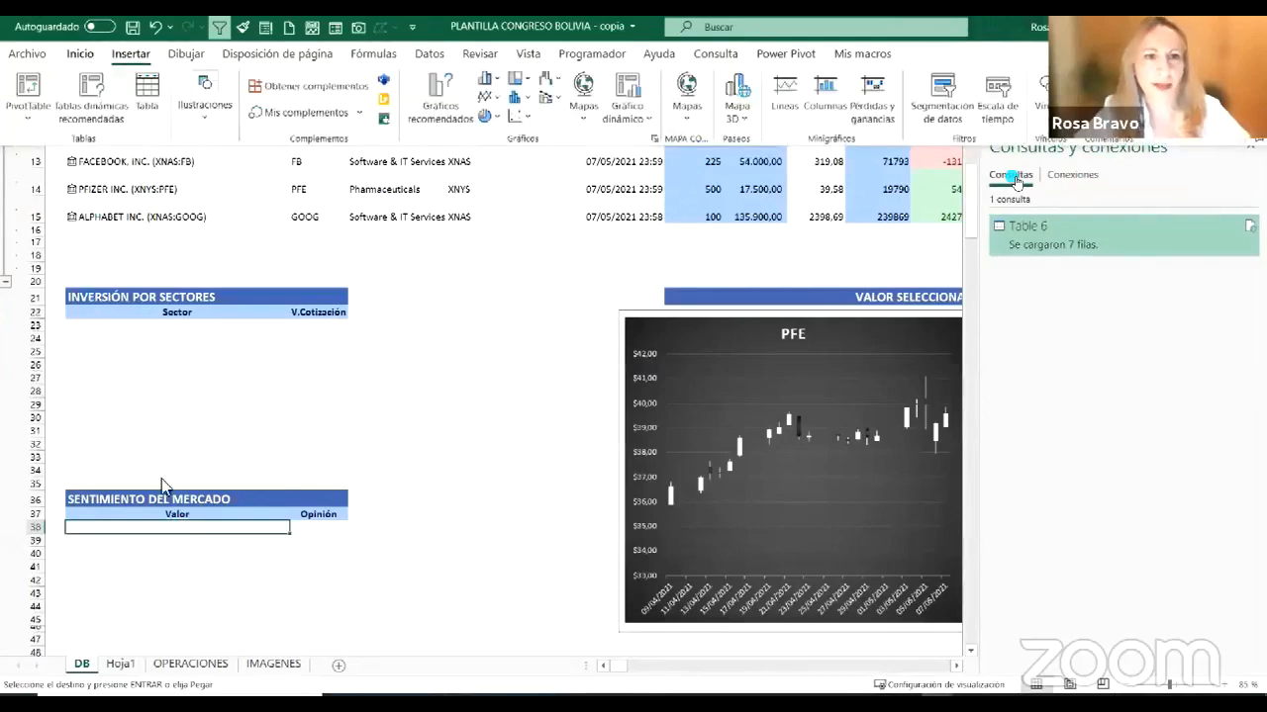
key("Escape")
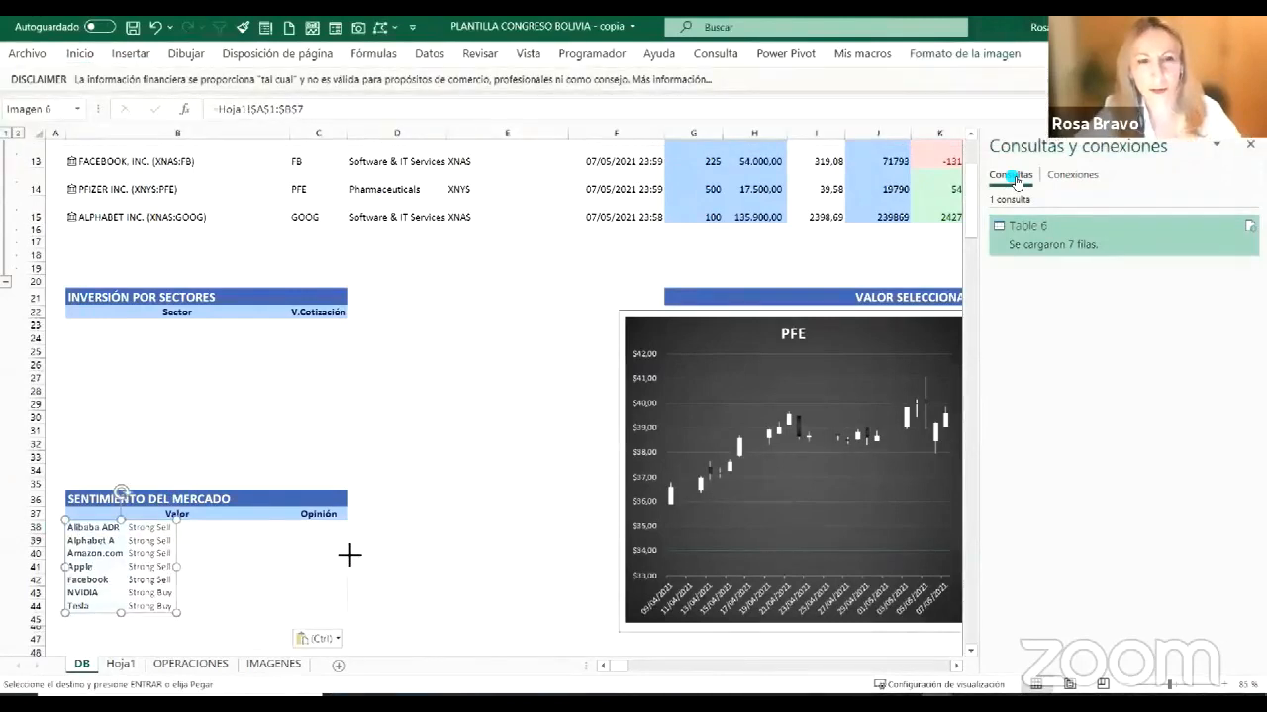
left_click_drag(348, 555, 347, 556)
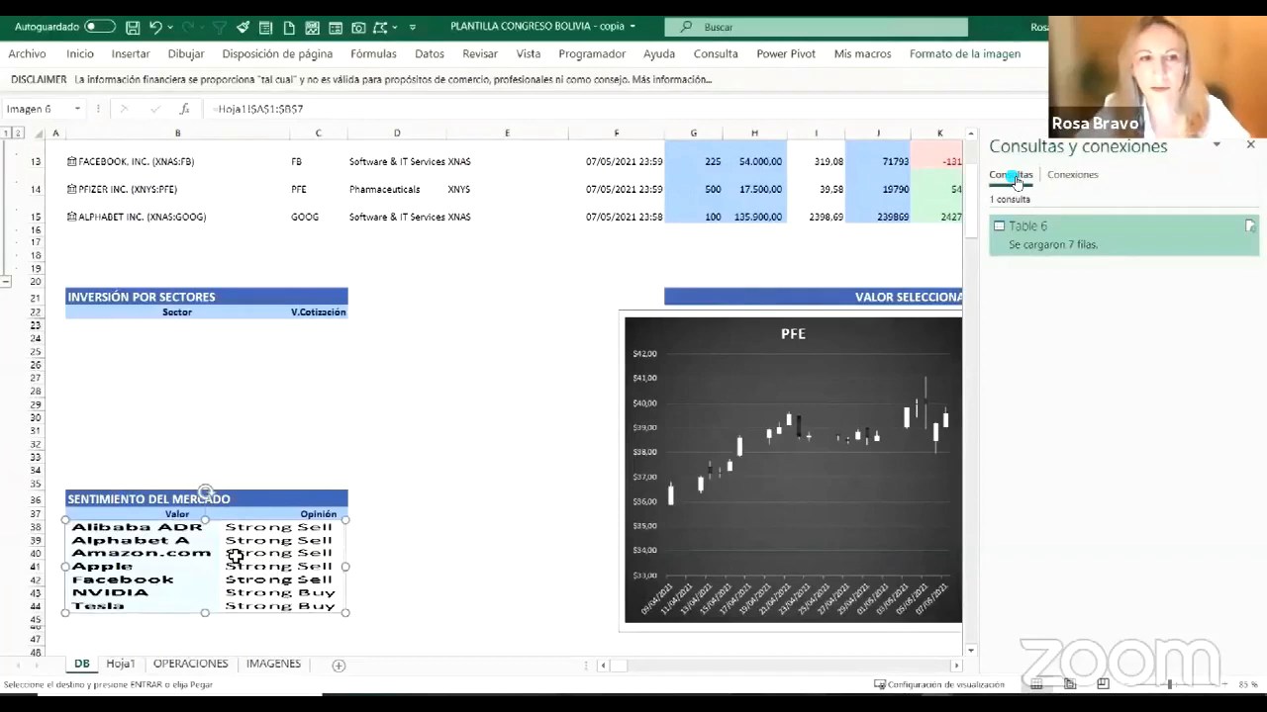
scroll(236, 557, "down", 2)
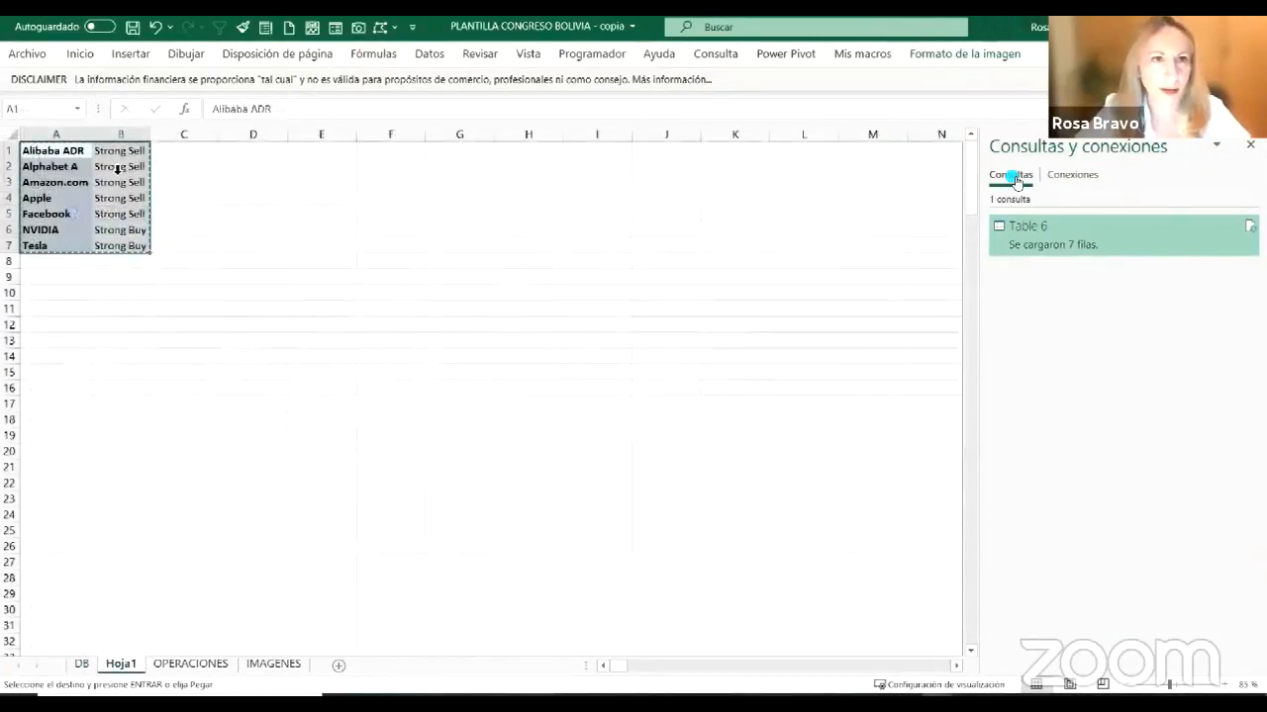
Step: Give Apple's rating in B4 on Hoja1 a black fill and red text, check the linked picture on DB, and close the queries pane
left_click(126, 199)
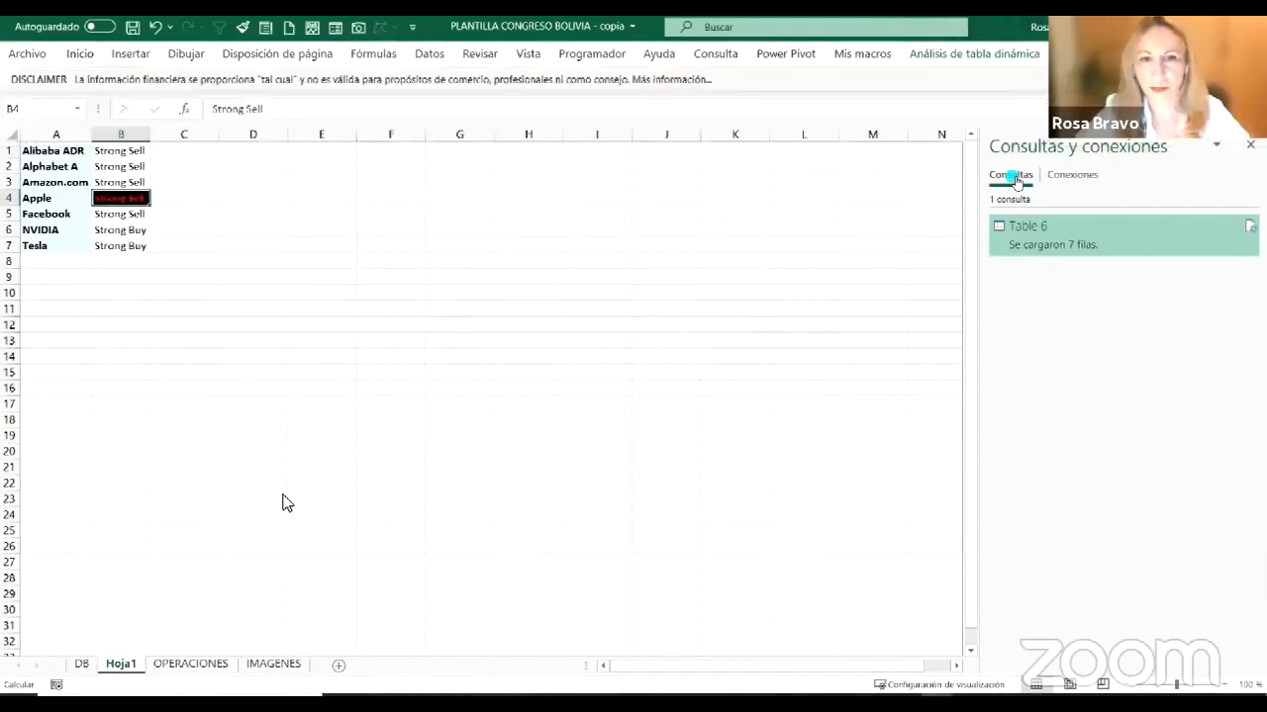
key("ctrl+Page_Up")
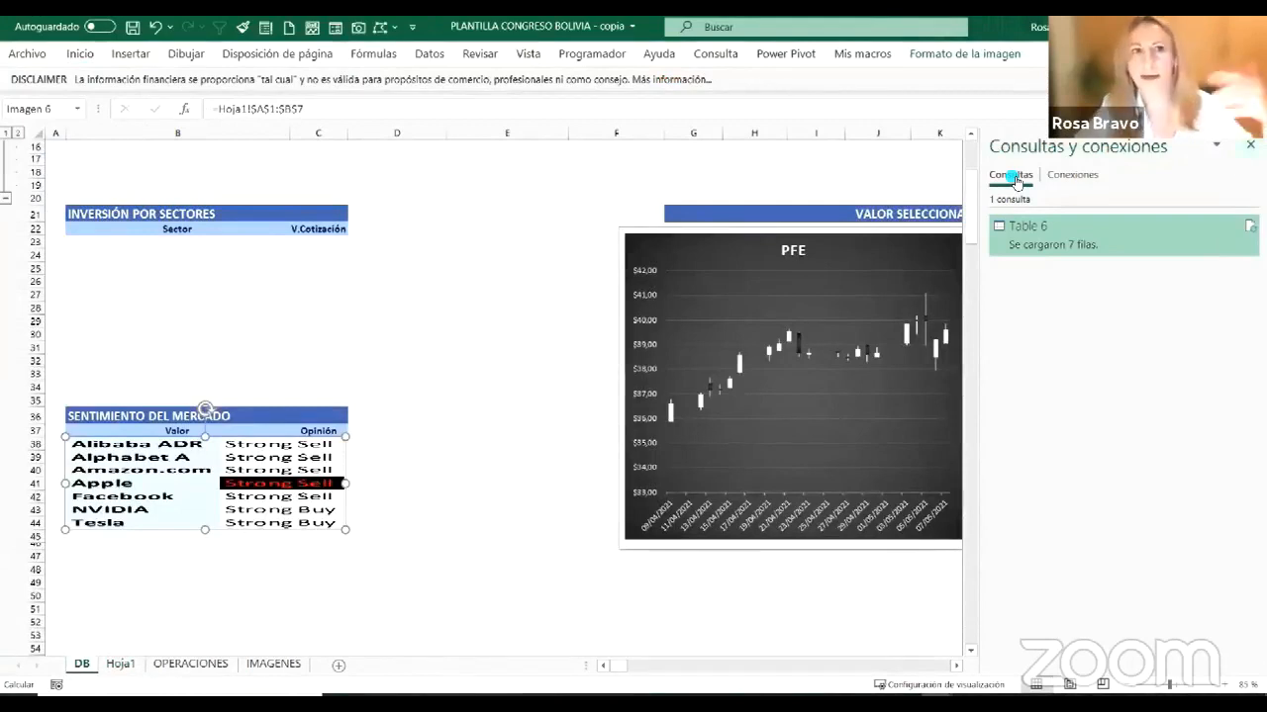
left_click(1249, 144)
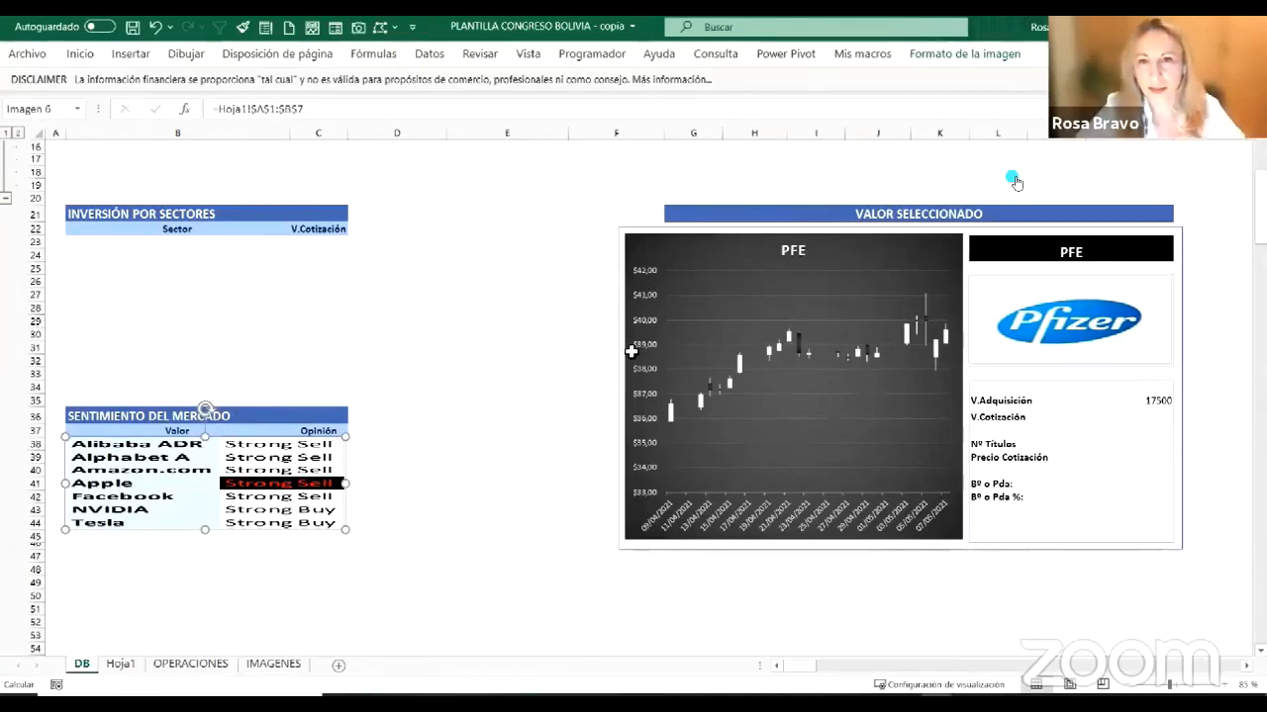
Step: Deselect the linked picture and find the command that refreshes all of the workbook's data sources
scroll(631, 351, "up", 5)
left_click(424, 56)
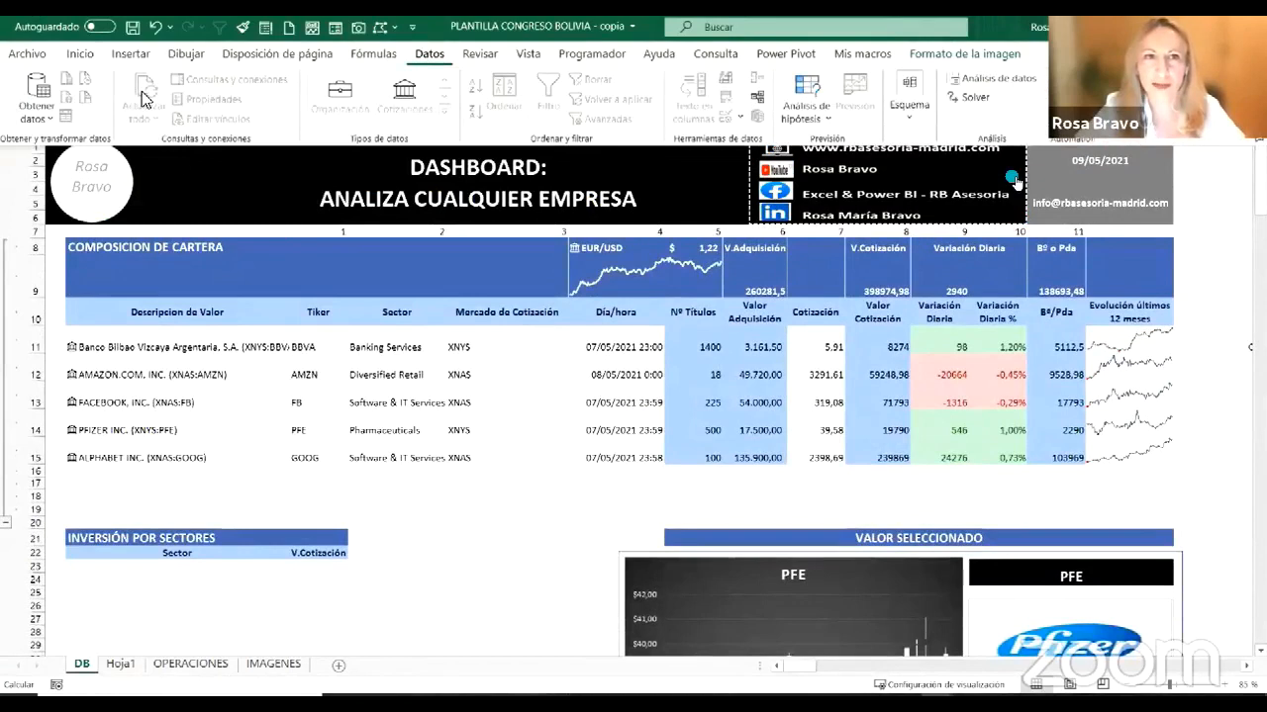
left_click(608, 310)
left_click(557, 509)
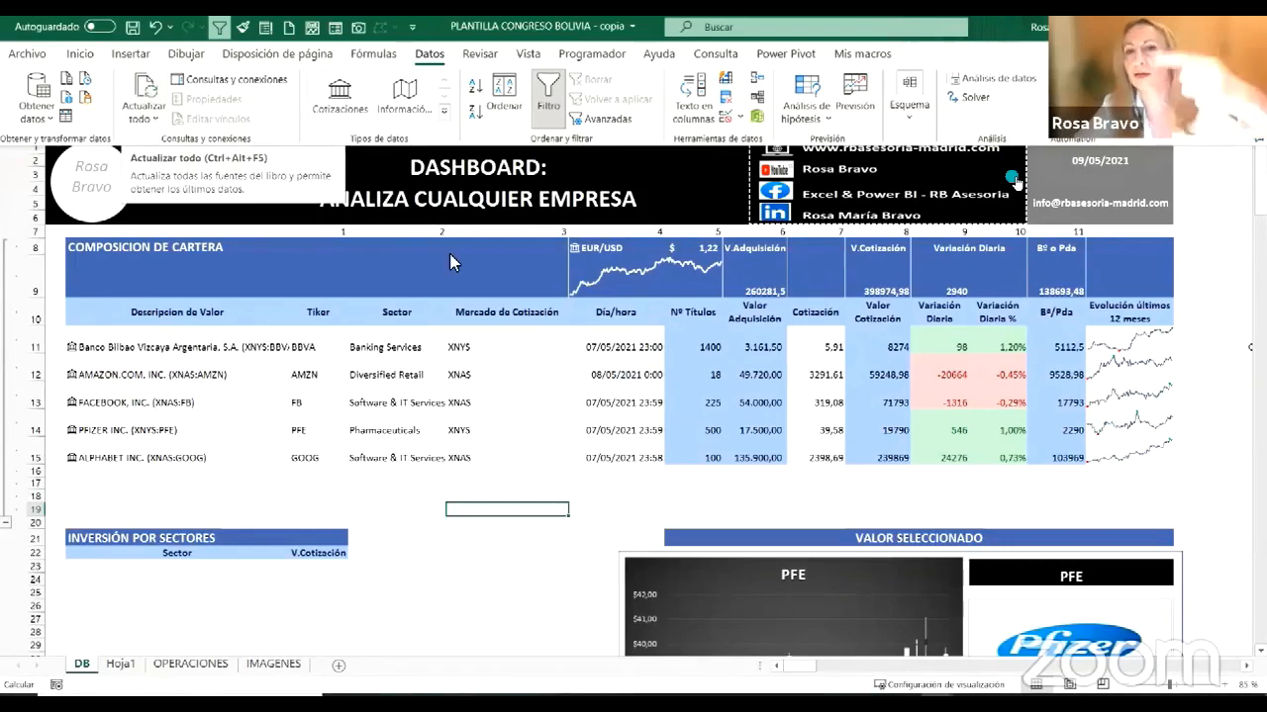
Step: Choose AMZN as the selected ticker in L23 of the VALOR SELECCIONADO section
scroll(810, 462, "down", 1)
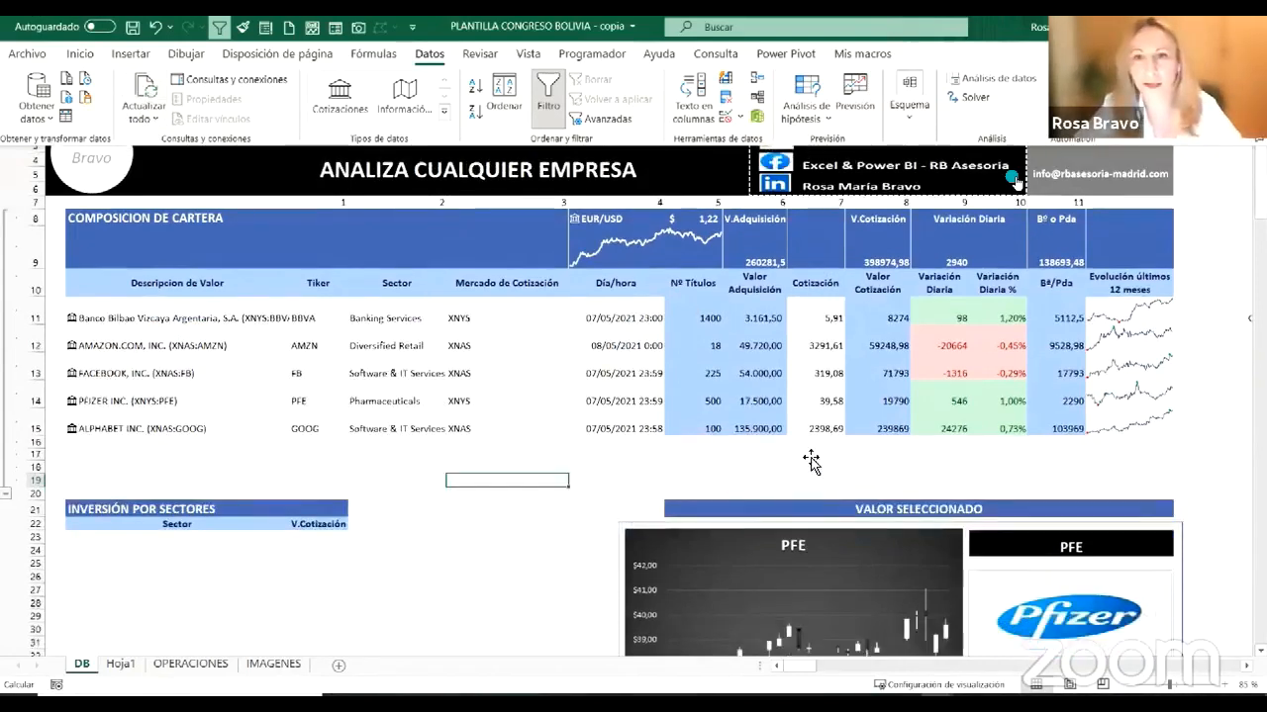
scroll(1179, 253, "down", 1)
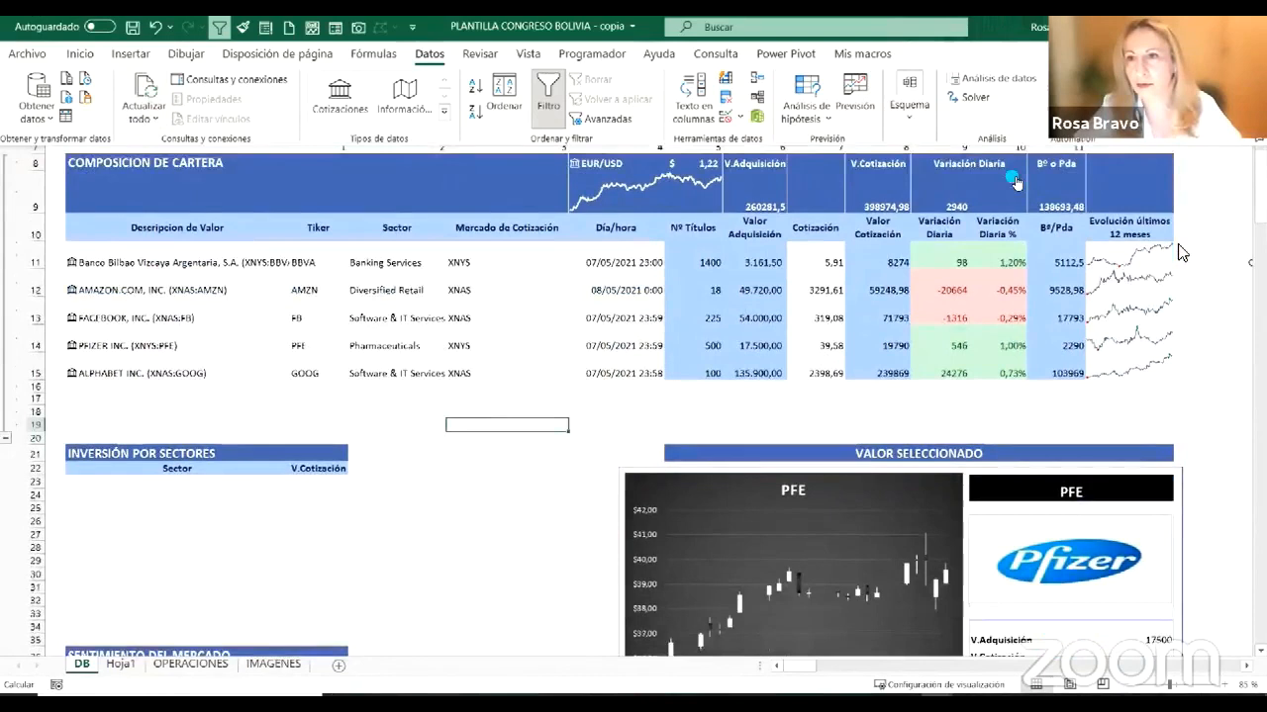
scroll(1124, 272, "down", 3)
left_click(1103, 261)
key("alt+Down")
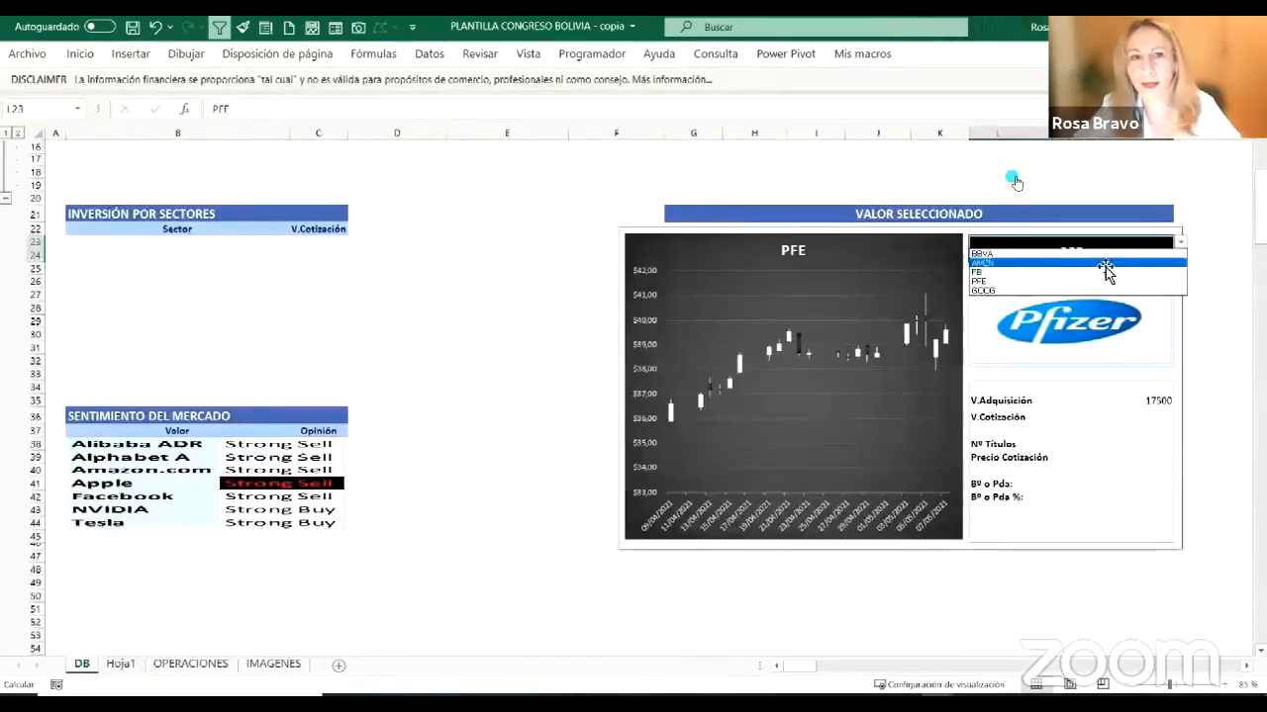
left_click(1102, 263)
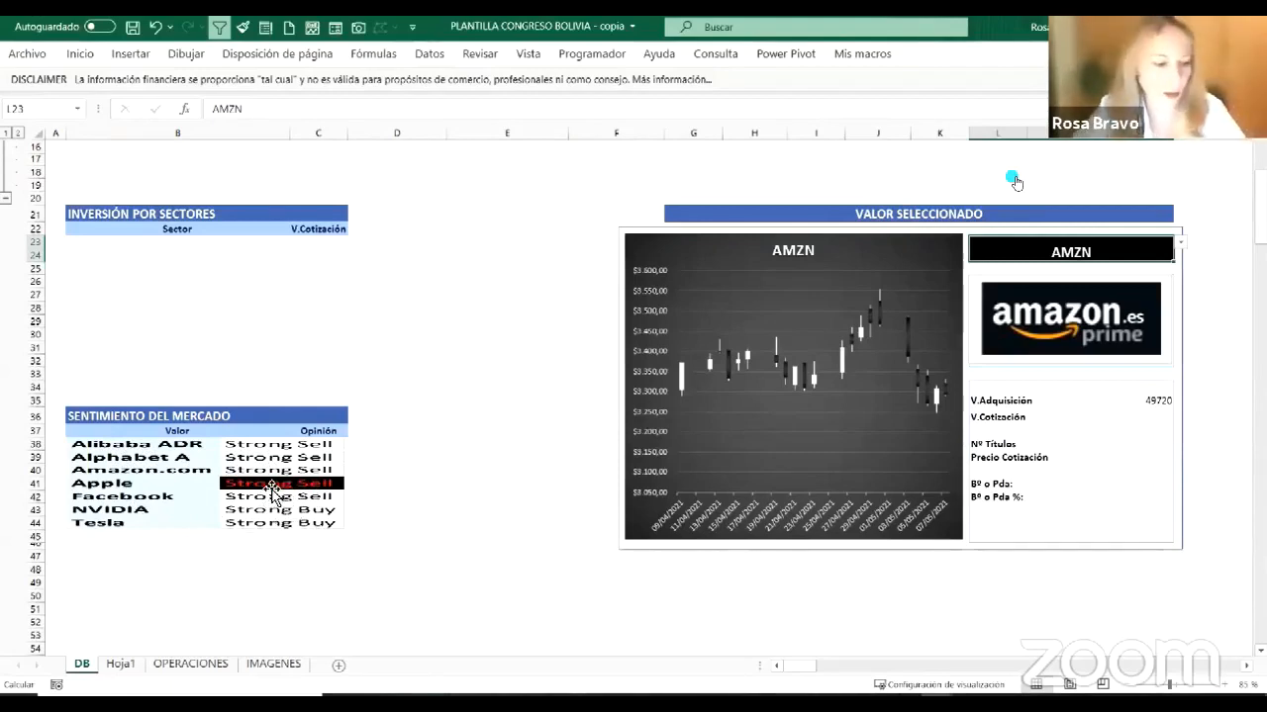
Step: Switch to the PLANTILLA CONGRESO BOLIVIA FULL workbook and examine its dashboard, from the portfolio table to the financial statements, charts and market sentiment
scroll(472, 602, "up", 2)
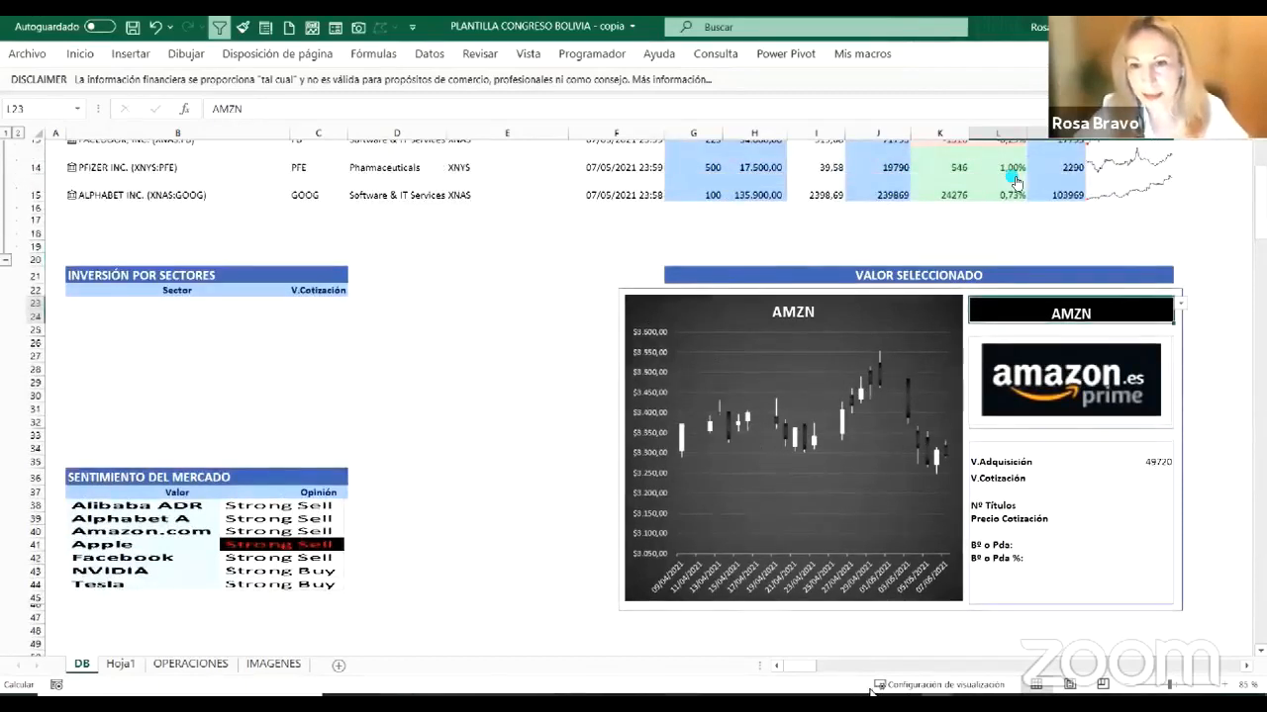
scroll(1016, 182, "up", 3)
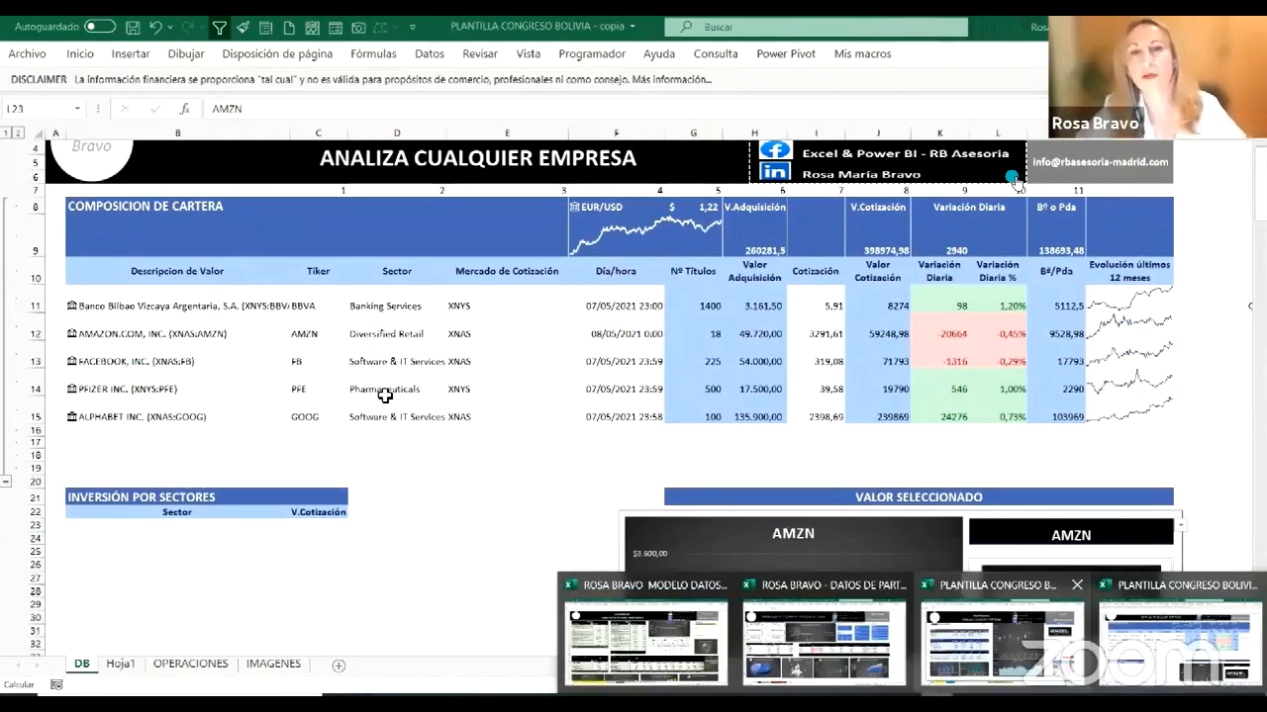
left_click(1001, 641)
scroll(385, 395, "up", 1)
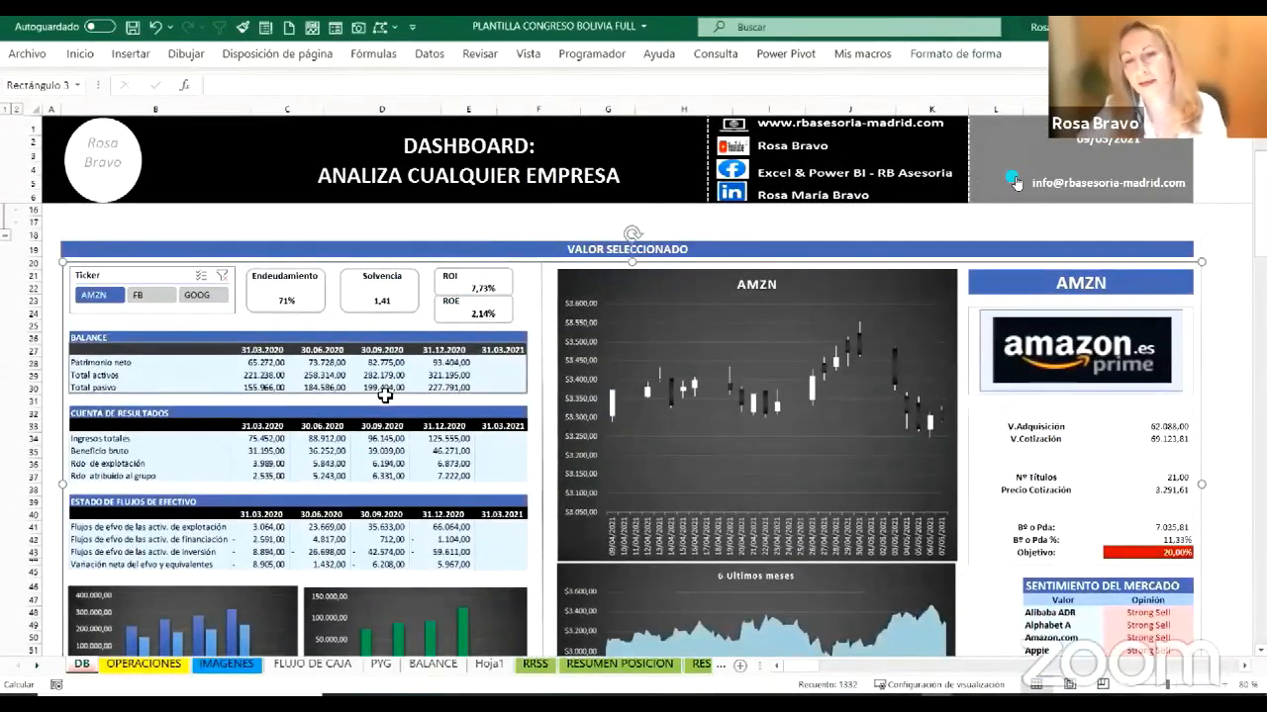
scroll(385, 395, "up", 3)
left_click(385, 395)
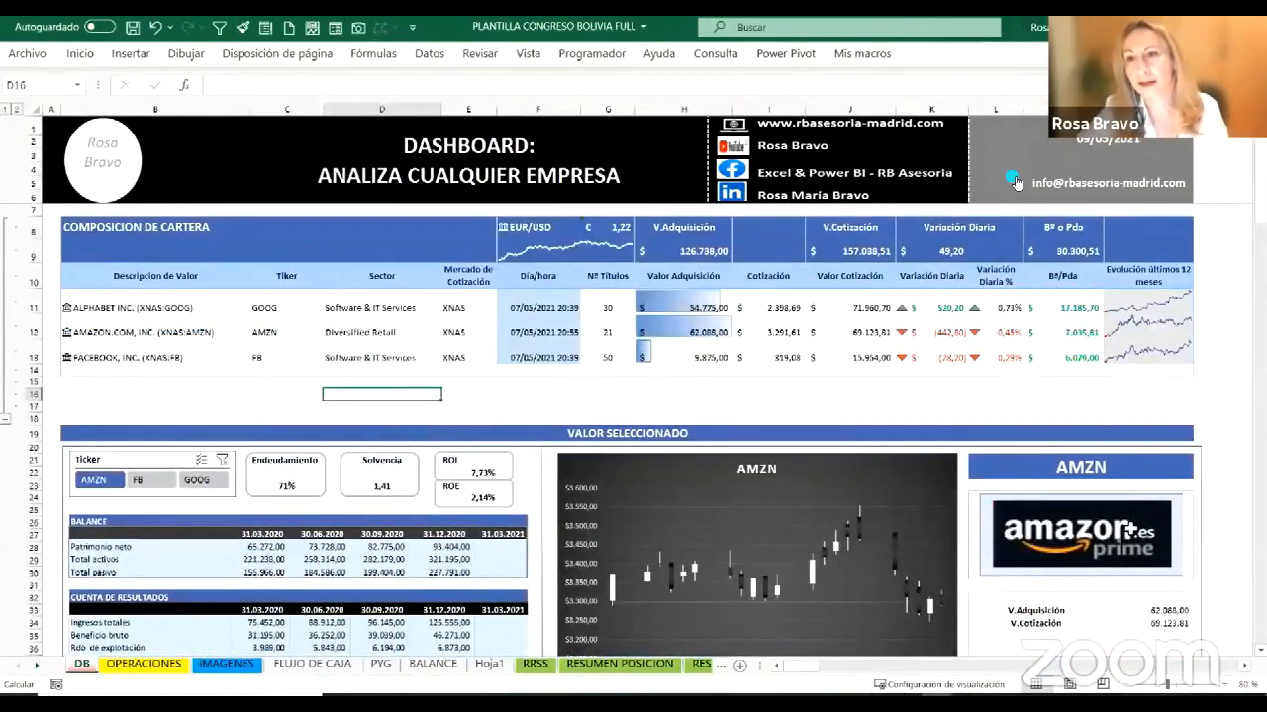
scroll(1070, 513, "down", 3)
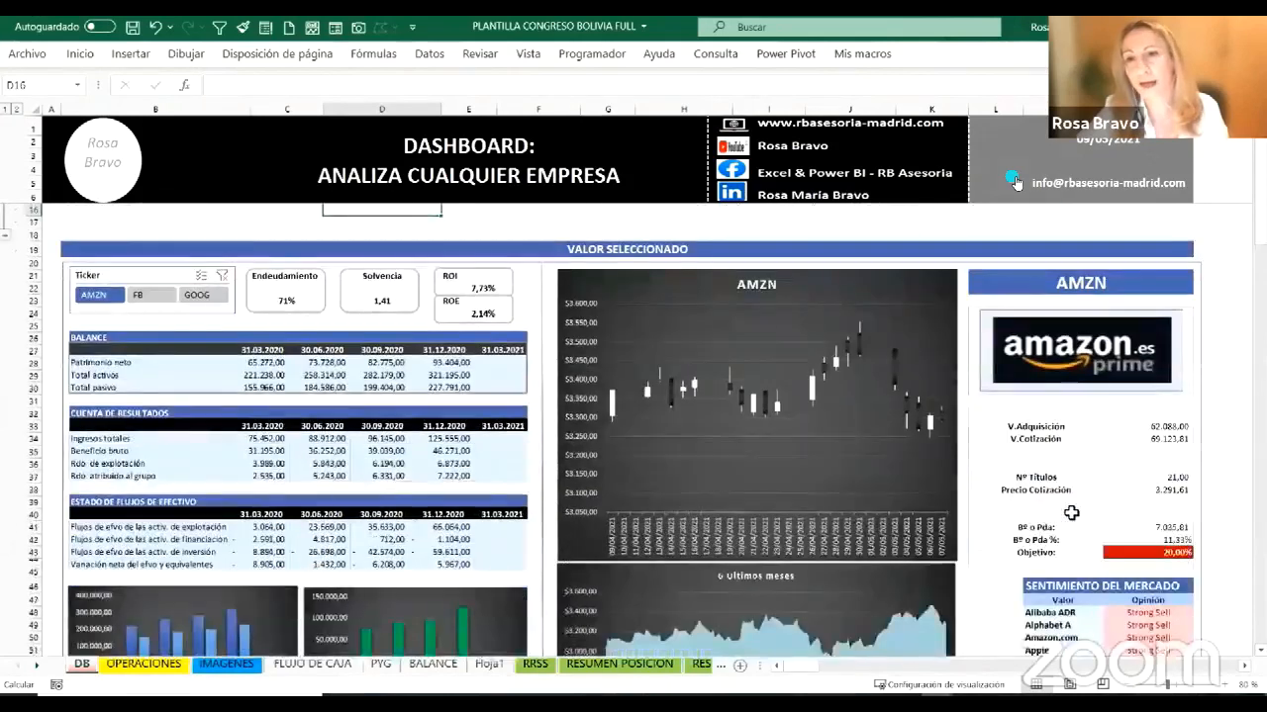
scroll(1071, 512, "down", 3)
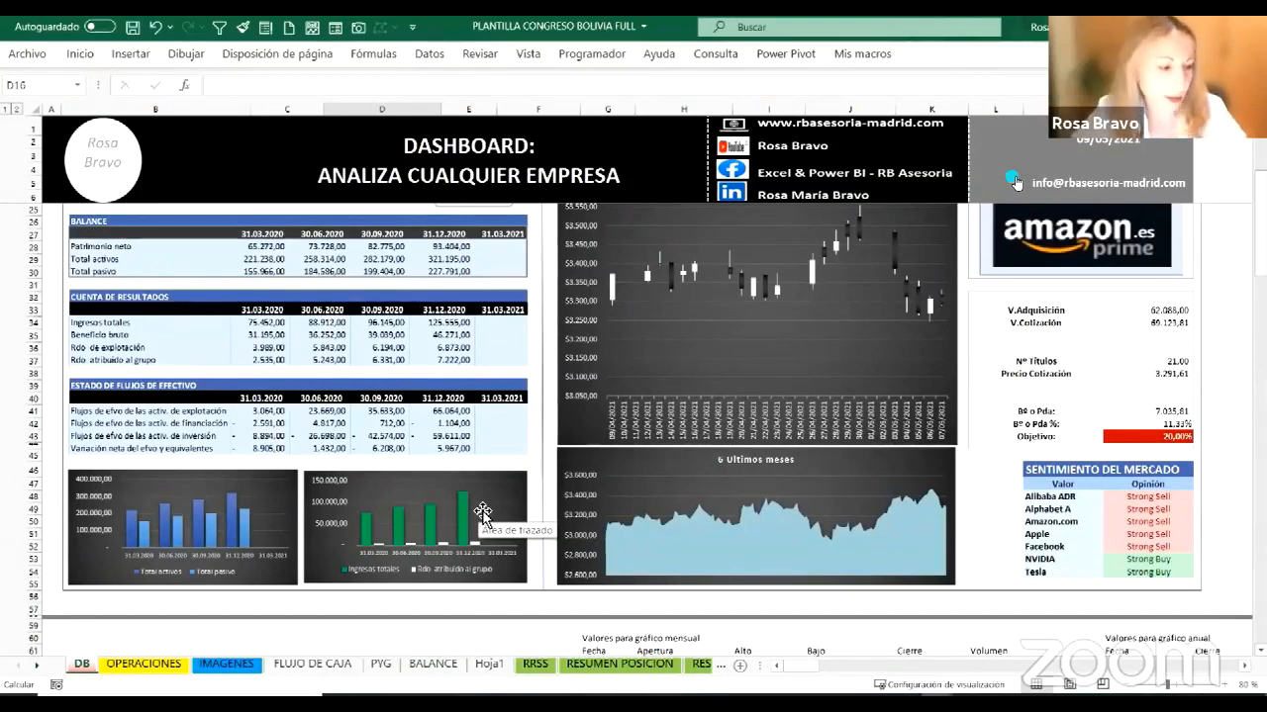
scroll(493, 514, "up", 1)
scroll(494, 514, "up", 1)
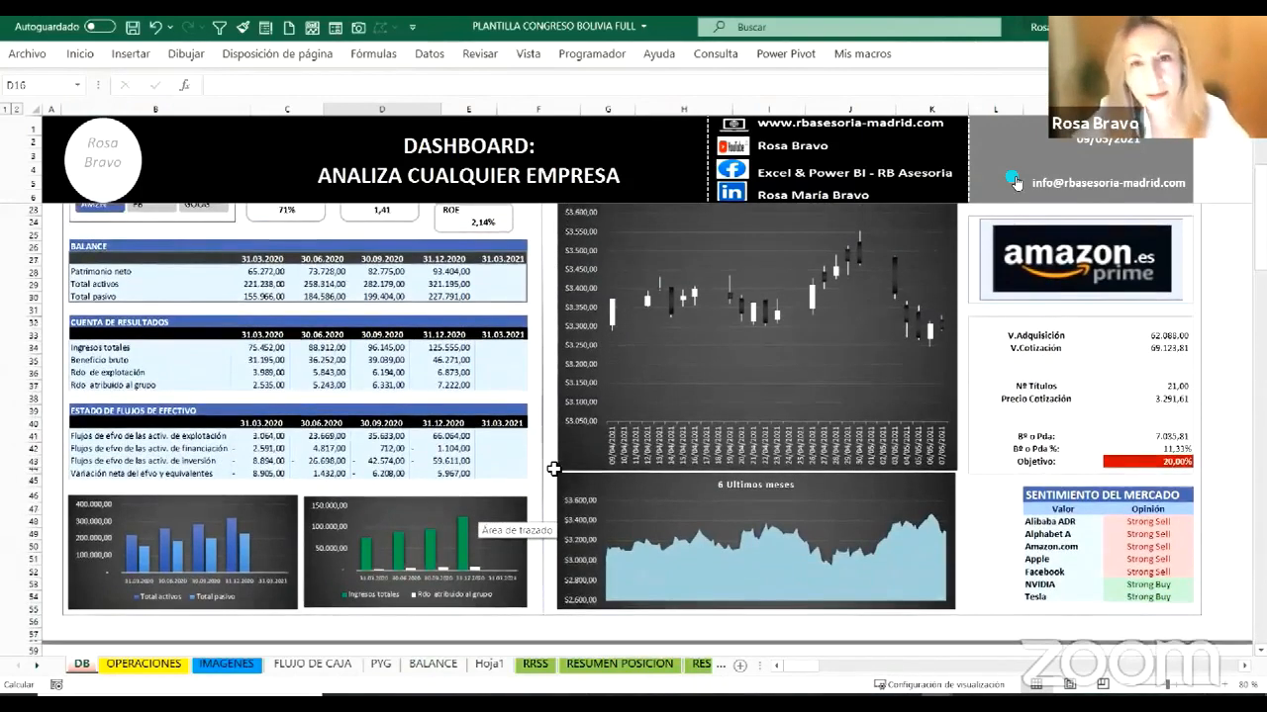
scroll(553, 469, "up", 5)
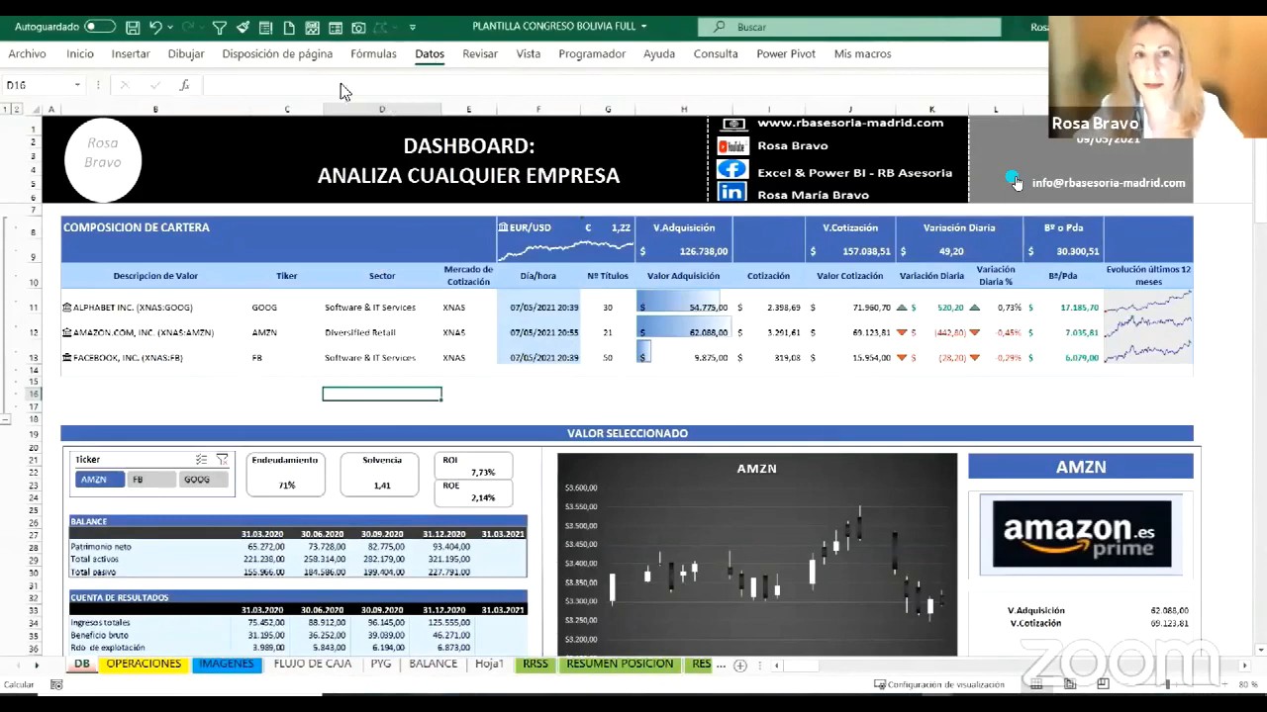
Step: Check which linked data types are offered, including Cotizaciones, and return to the dashboard at cell H17
left_click(428, 53)
left_click(445, 113)
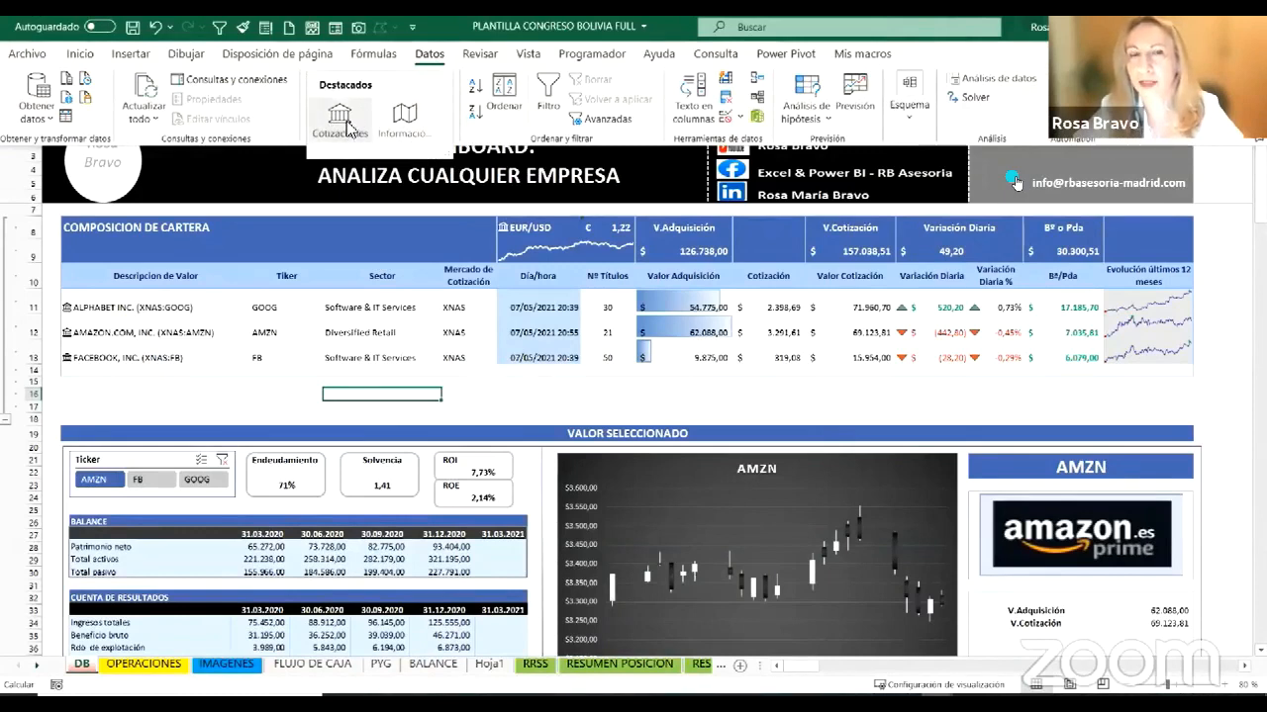
left_click(404, 114)
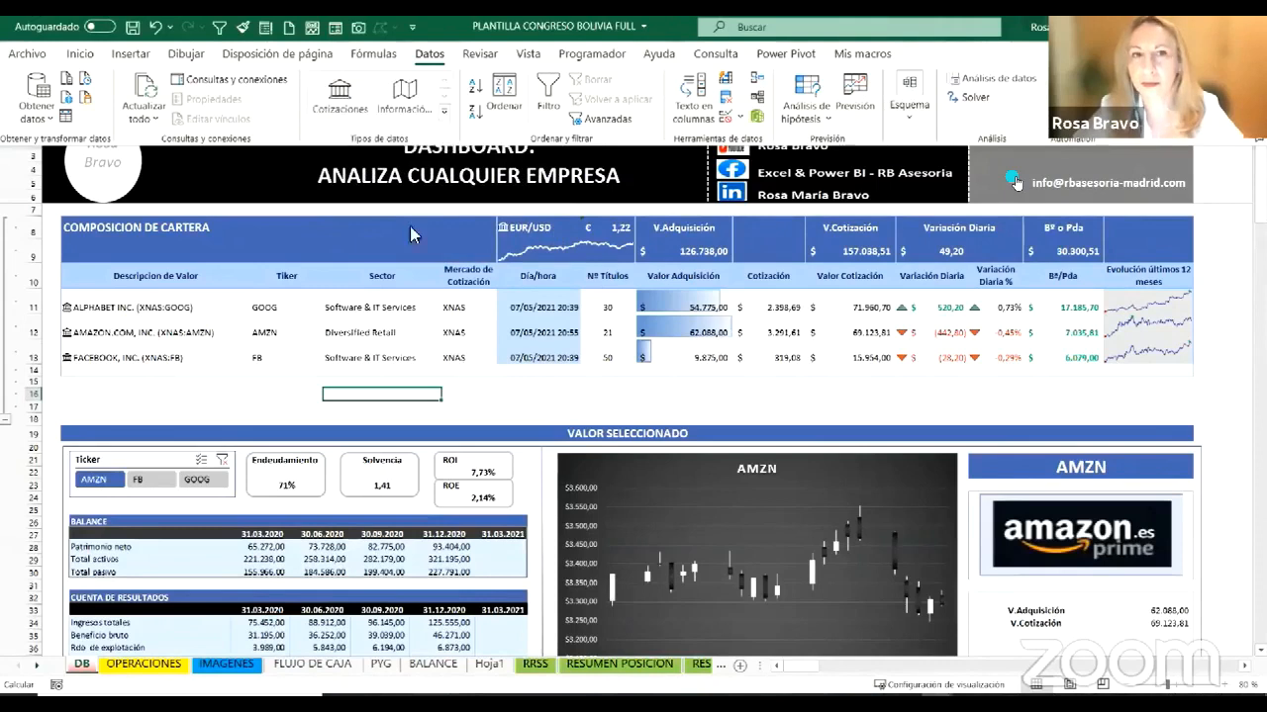
key("ctrl+F1")
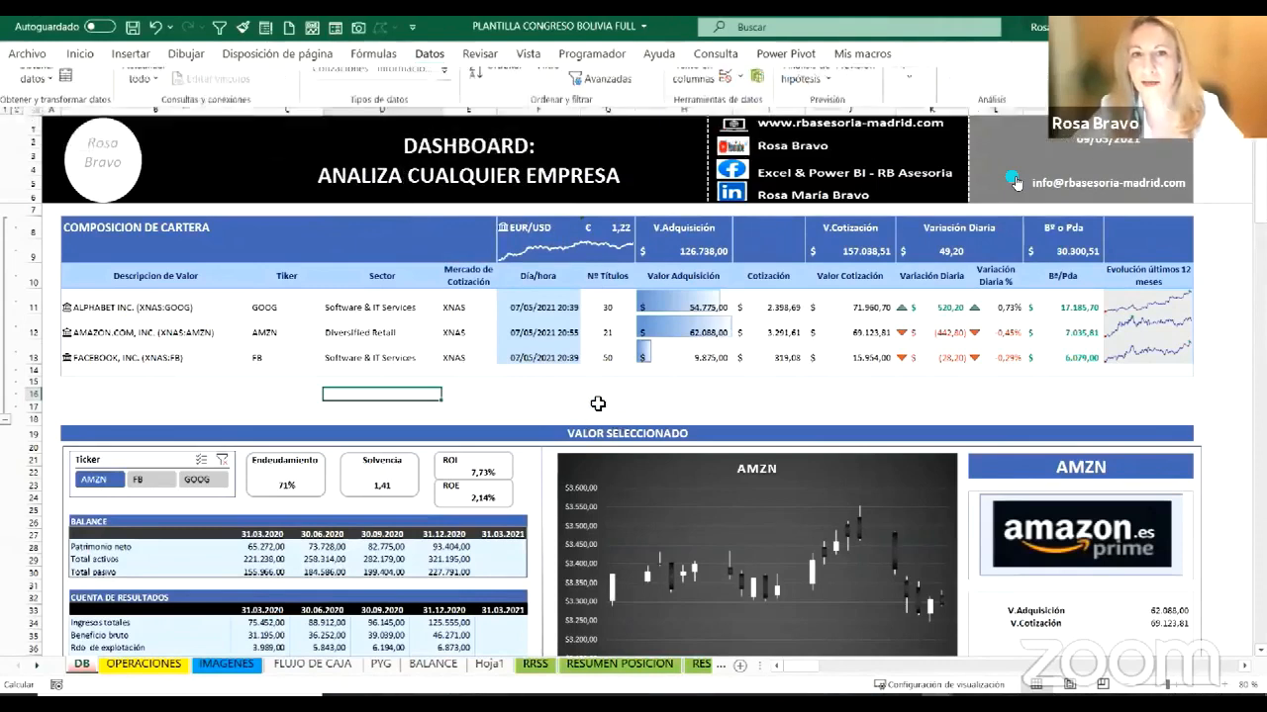
left_click(683, 406)
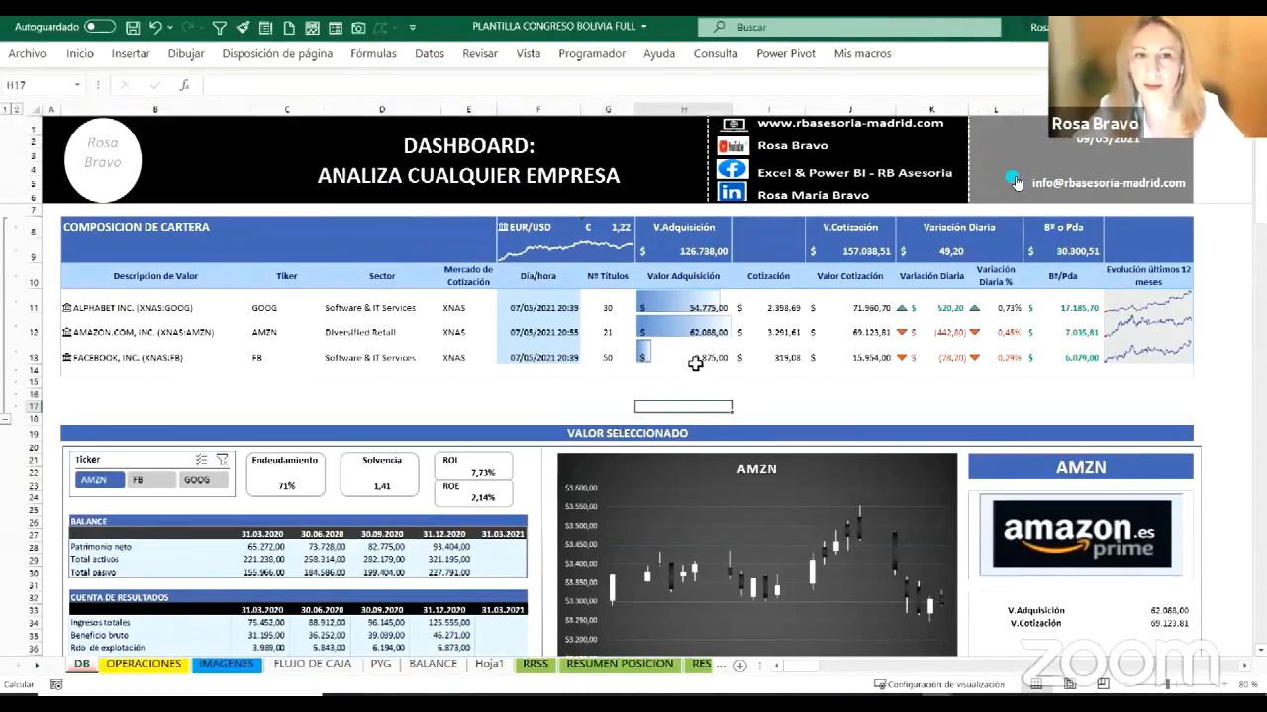